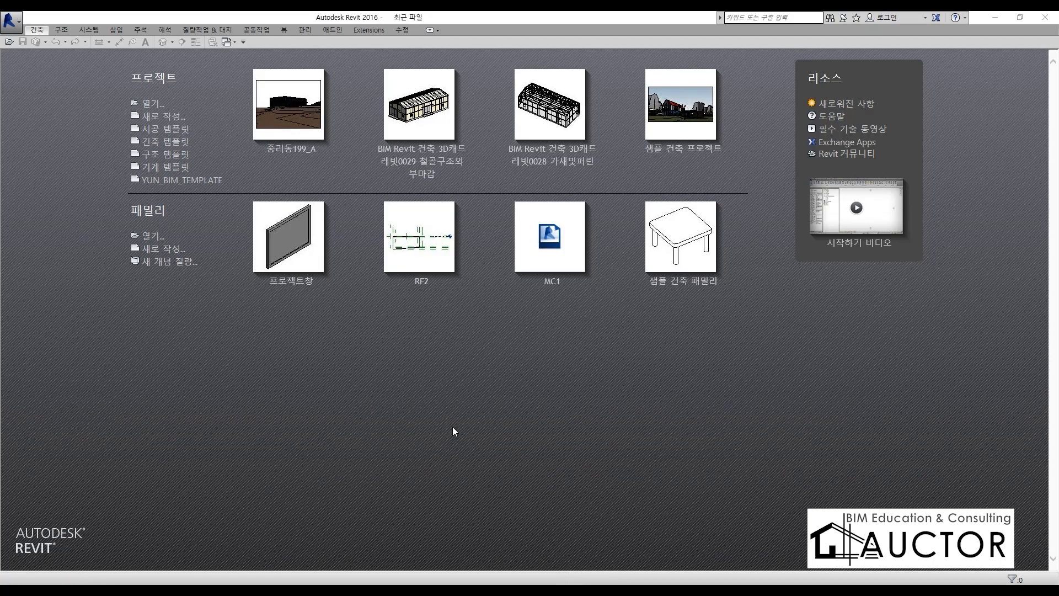
pyautogui.moveTo(199, 230); pyautogui.dragTo(238, 309)
pyautogui.moveTo(220, 274)
pyautogui.mouseDown()
pyautogui.moveTo(274, 266)
pyautogui.moveTo(267, 319)
pyautogui.mouseUp()
pyautogui.moveTo(306, 255)
pyautogui.mouseDown()
pyautogui.moveTo(295, 323)
pyautogui.moveTo(371, 249)
pyautogui.mouseUp()
pyautogui.moveTo(319, 276)
pyautogui.mouseDown()
pyautogui.moveTo(351, 270)
pyautogui.moveTo(373, 295)
pyautogui.mouseUp()
pyautogui.moveTo(332, 312); pyautogui.dragTo(396, 315)
pyautogui.moveTo(414, 274)
pyautogui.mouseDown()
pyautogui.moveTo(400, 290)
pyautogui.moveTo(449, 288)
pyautogui.moveTo(480, 309)
pyautogui.mouseUp()
pyautogui.moveTo(449, 353); pyautogui.dragTo(663, 294)
pyautogui.moveTo(683, 241)
pyautogui.mouseDown()
pyautogui.moveTo(743, 274)
pyautogui.moveTo(716, 330)
pyautogui.moveTo(728, 301)
pyautogui.moveTo(786, 303)
pyautogui.moveTo(804, 359)
pyautogui.moveTo(824, 295)
pyautogui.moveTo(842, 284)
pyautogui.moveTo(820, 338)
pyautogui.moveTo(870, 315)
pyautogui.moveTo(918, 347)
pyautogui.moveTo(886, 362)
pyautogui.moveTo(920, 349)
pyautogui.mouseUp()
pyautogui.moveTo(944, 370)
pyautogui.mouseDown()
pyautogui.moveTo(366, 390)
pyautogui.moveTo(178, 379)
pyautogui.mouseUp()
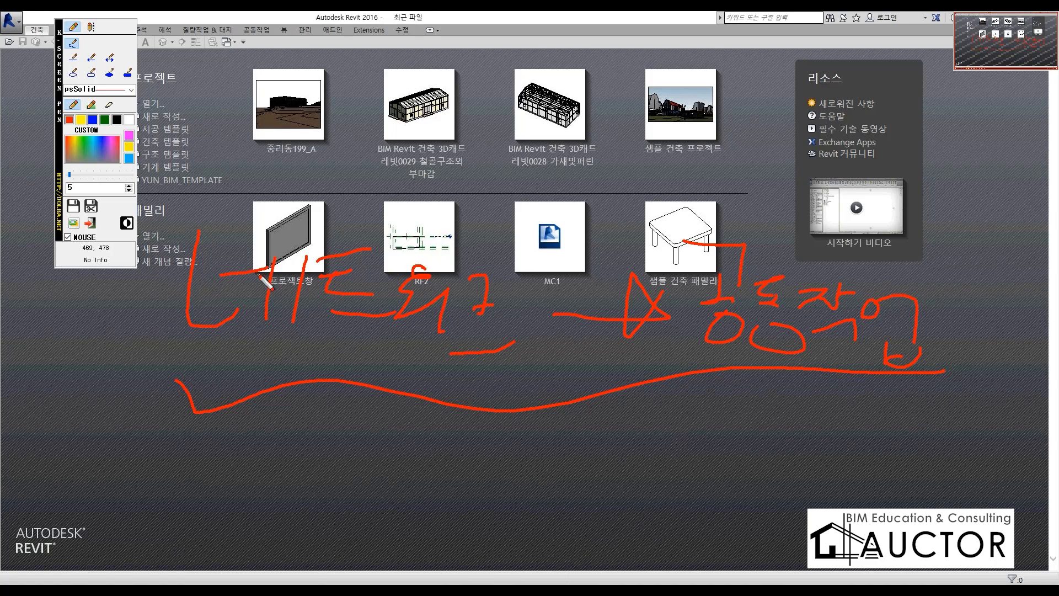
pyautogui.moveTo(970, 403)
pyautogui.mouseDown()
pyautogui.moveTo(24, 419)
pyautogui.moveTo(279, 389)
pyautogui.mouseUp()
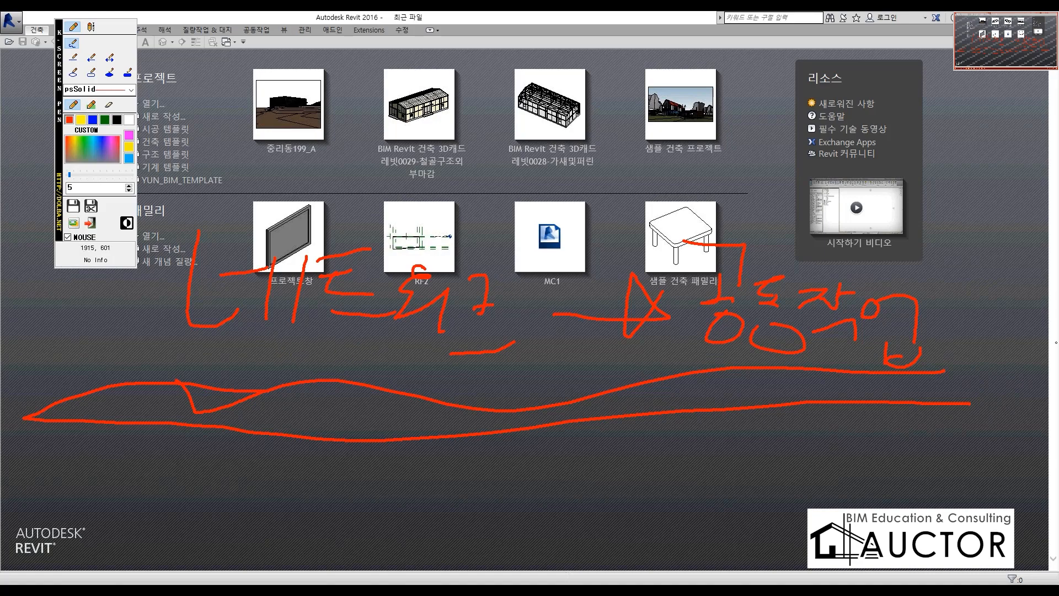
pyautogui.moveTo(971, 387)
pyautogui.mouseDown()
pyautogui.moveTo(969, 362)
pyautogui.moveTo(761, 206)
pyautogui.moveTo(284, 209)
pyautogui.moveTo(147, 407)
pyautogui.mouseUp()
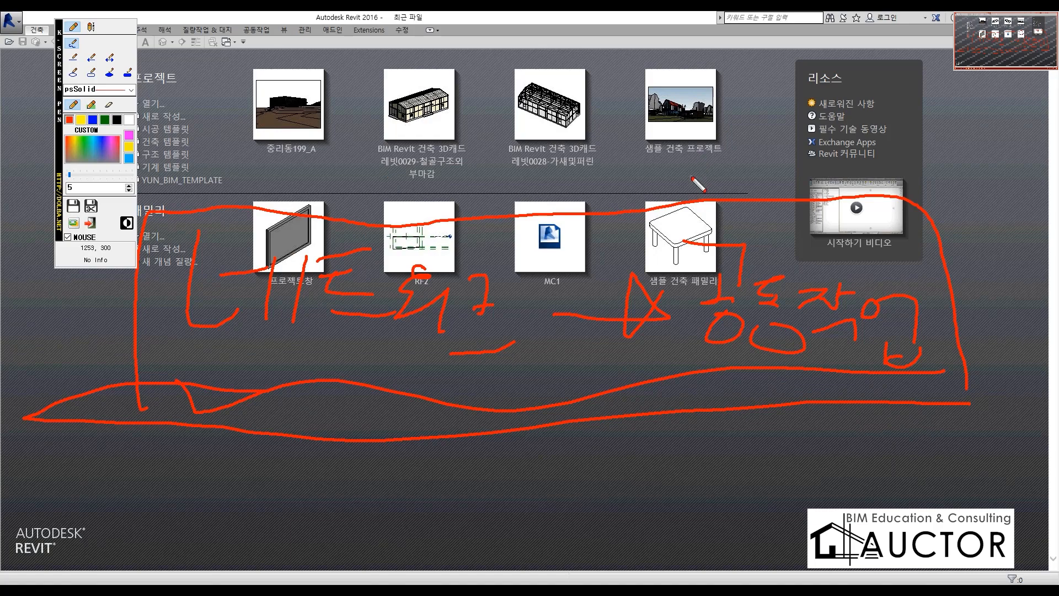
pyautogui.press('Escape')
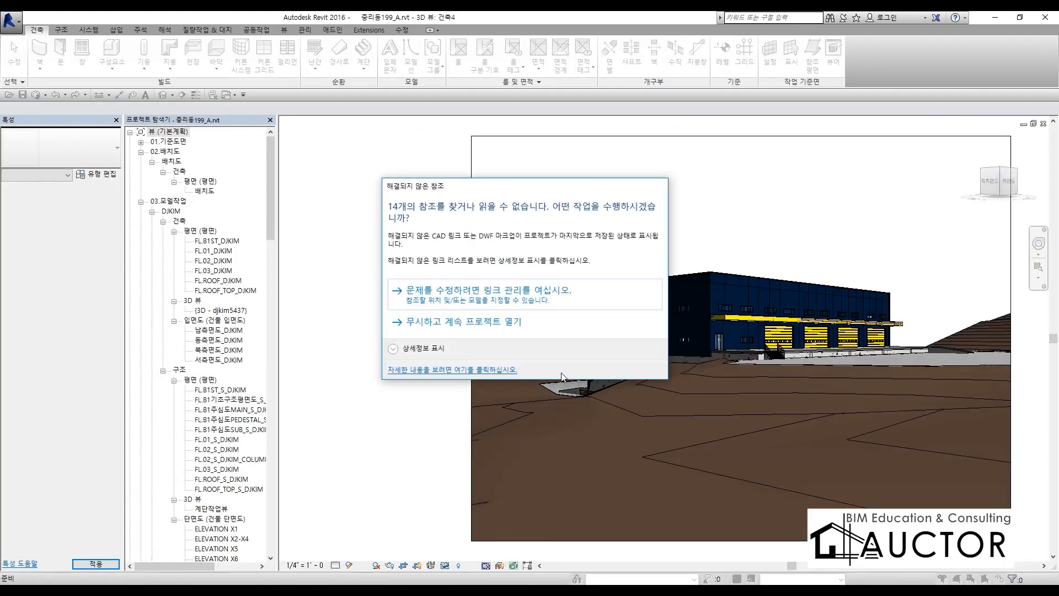
# - Ignore the unresolved references while opening the 중리동199_A project, and switch to its default 3D view
pyautogui.click(411, 321)
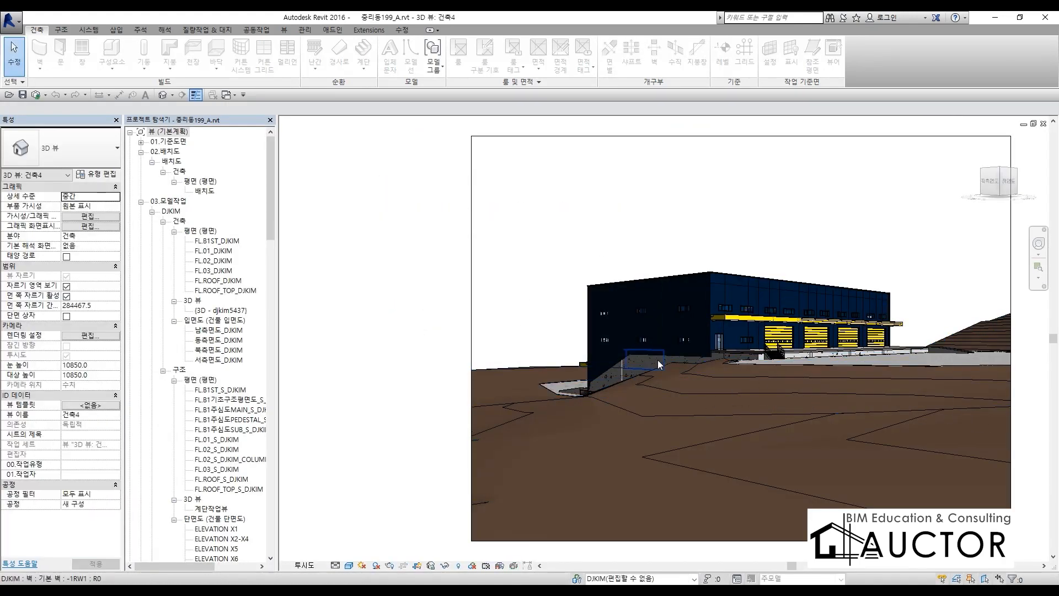
pyautogui.click(375, 370)
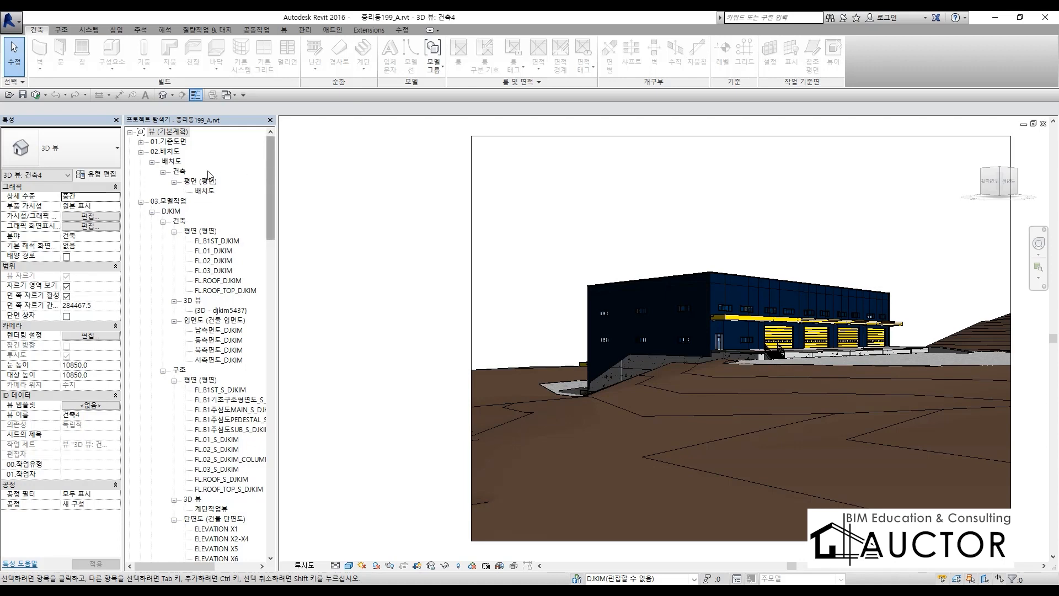
pyautogui.click(354, 210)
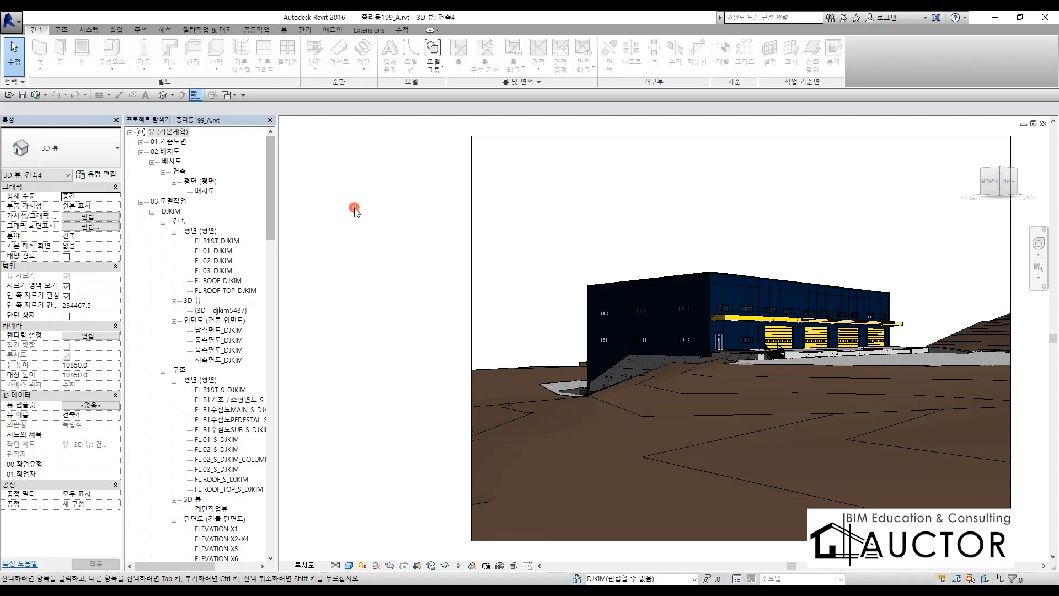
pyautogui.press('3')
pyautogui.press('d')
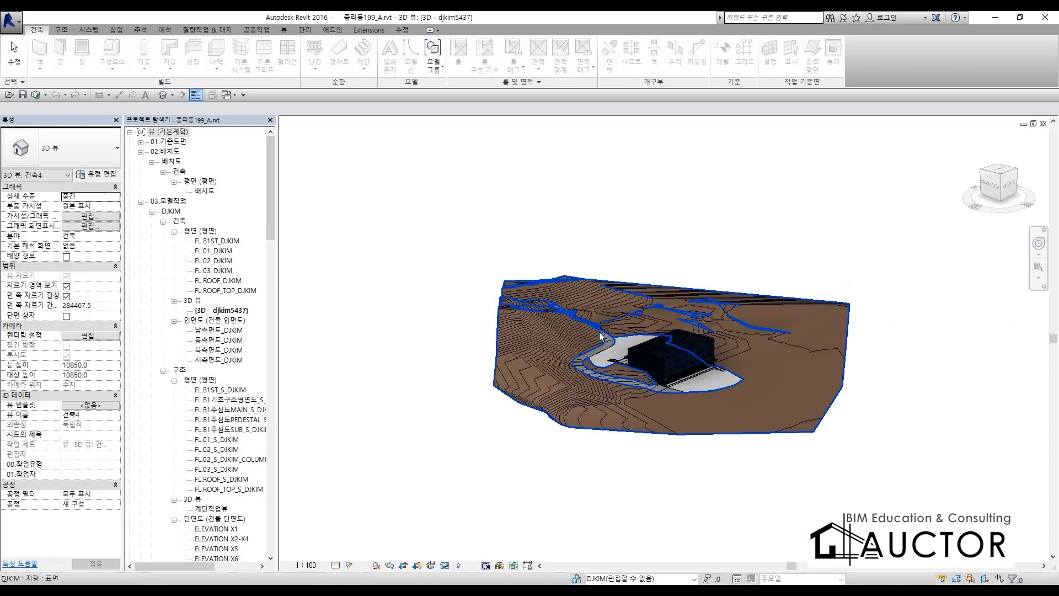
# - Examine the site topography and the building from several angles, including the terrain surface's properties
pyautogui.keyDown('shift'); pyautogui.moveTo(696, 379); pyautogui.dragTo(689, 409, button='middle'); pyautogui.keyUp('shift')
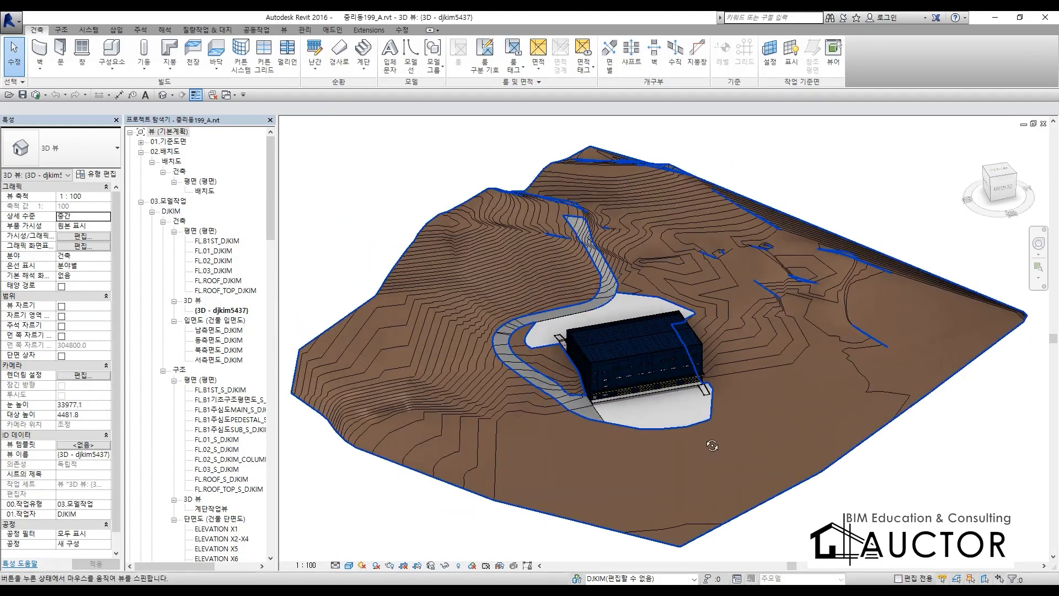
pyautogui.scroll(5, 692, 402)
pyautogui.click(866, 338)
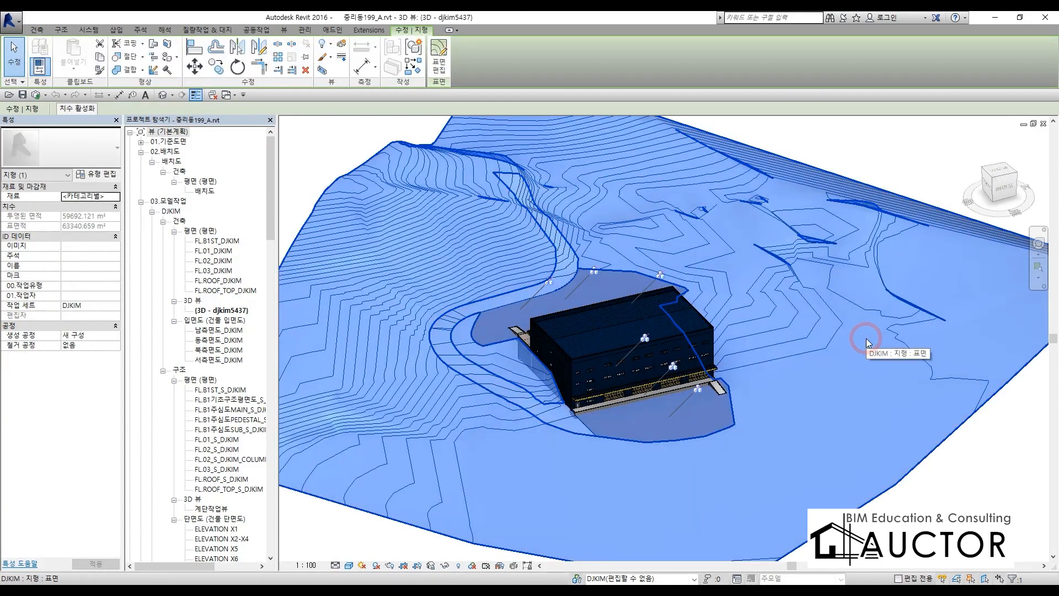
pyautogui.click(937, 474)
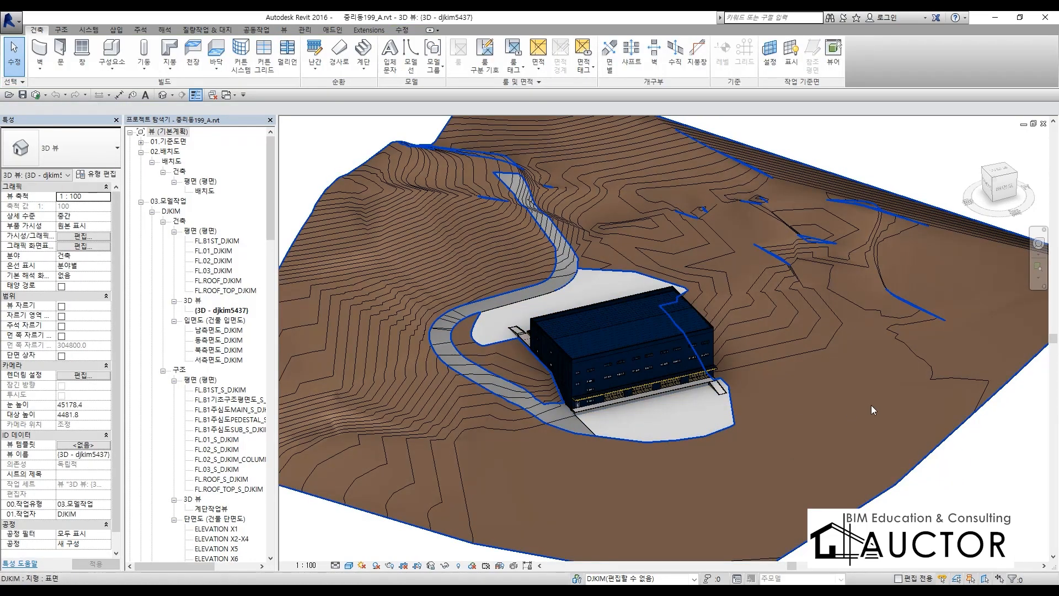
pyautogui.keyDown('shift'); pyautogui.moveTo(872, 405); pyautogui.dragTo(736, 413, button='middle'); pyautogui.keyUp('shift')
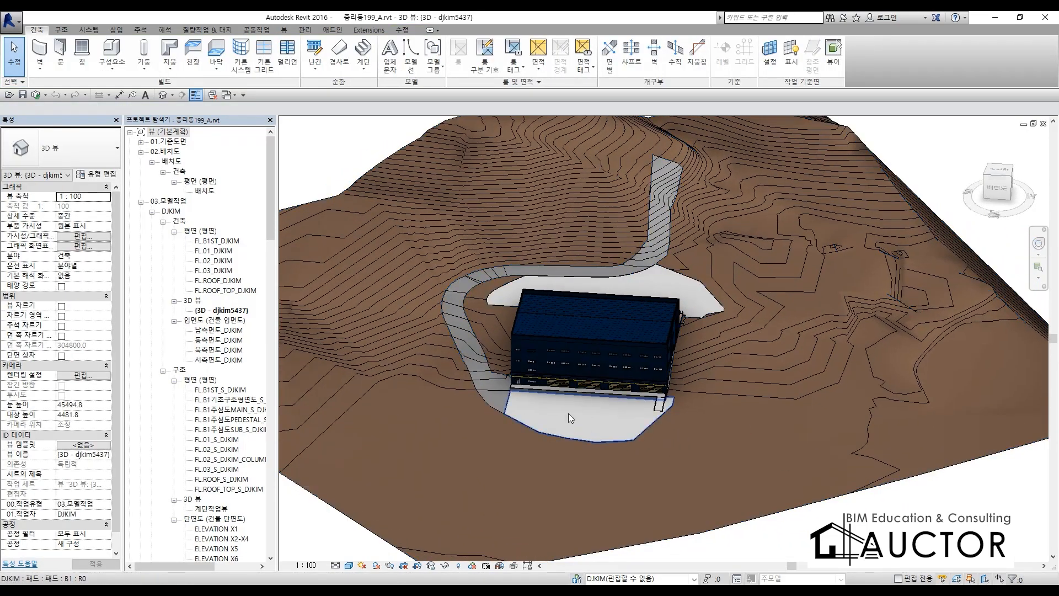
pyautogui.keyDown('shift'); pyautogui.moveTo(568, 412); pyautogui.dragTo(643, 392, button='middle'); pyautogui.keyUp('shift')
pyautogui.scroll(4, 644, 391)
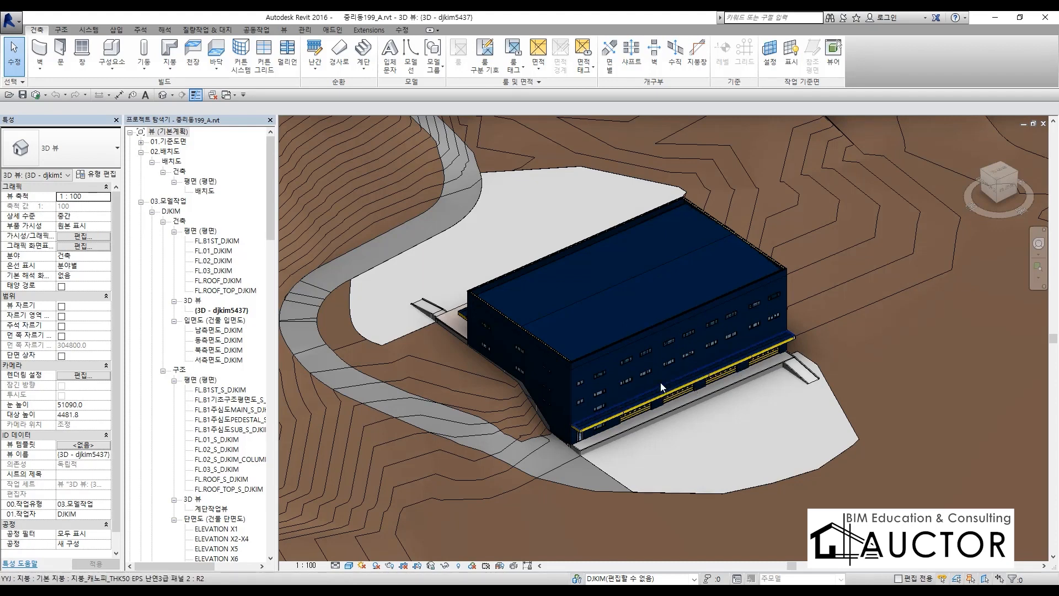
# - Inspect the properties of the asphalt road subregion and of the building pads in front of and behind the building
pyautogui.click(567, 475)
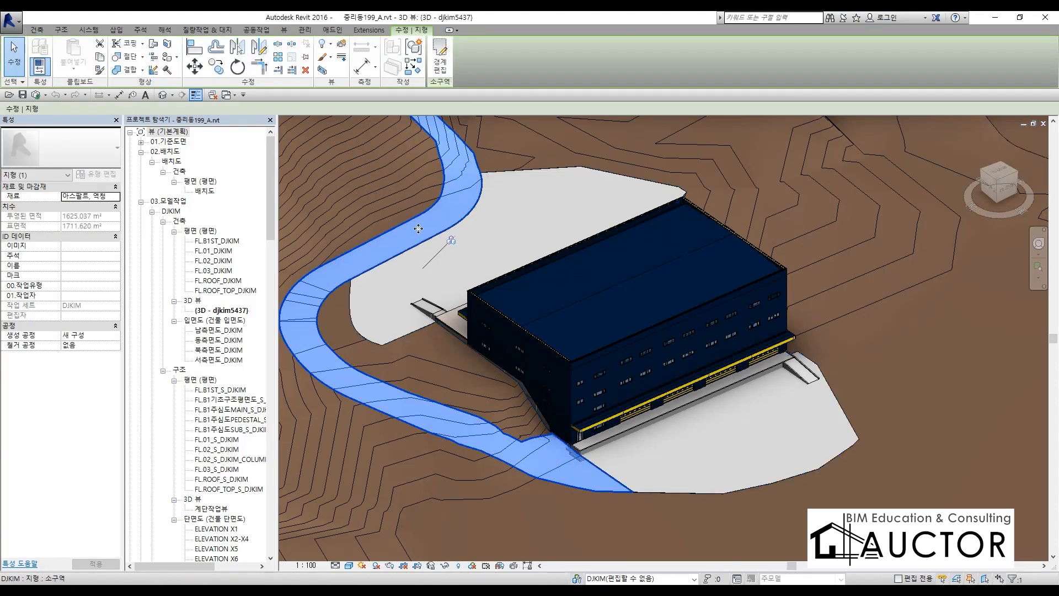
pyautogui.click(733, 436)
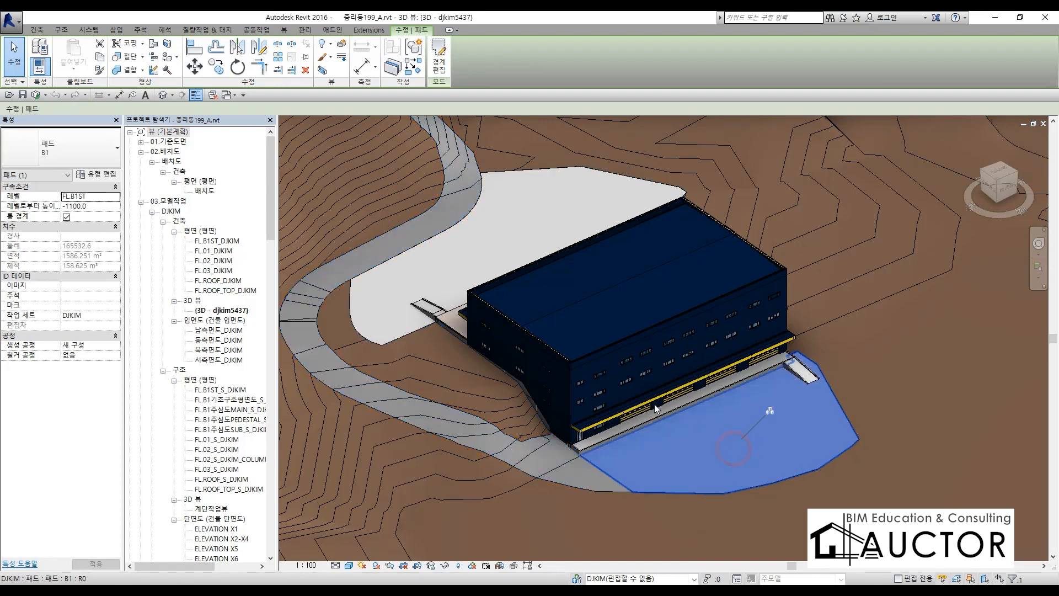
pyautogui.click(477, 224)
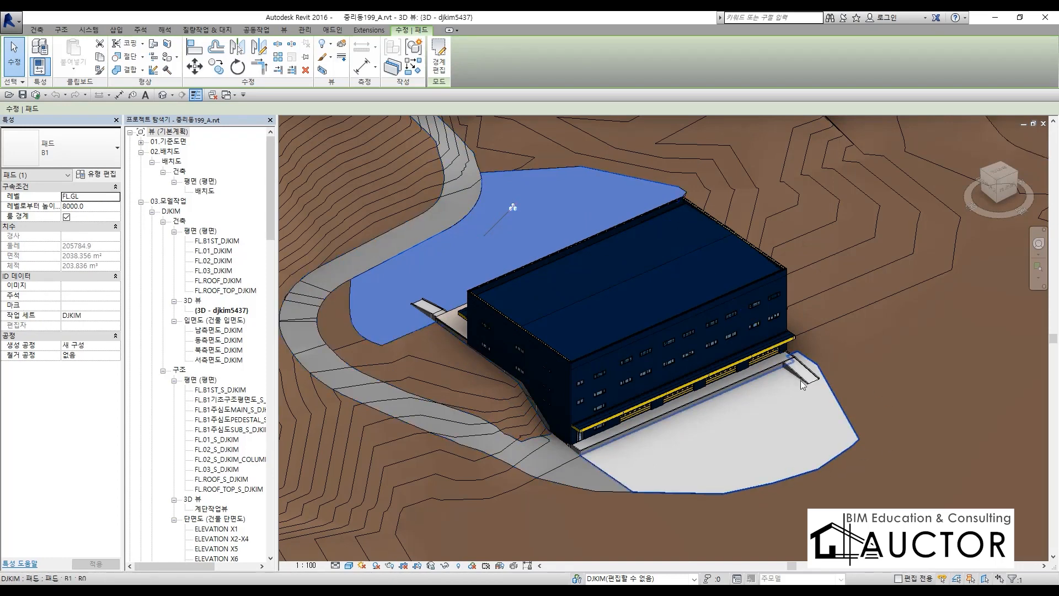
pyautogui.click(769, 441)
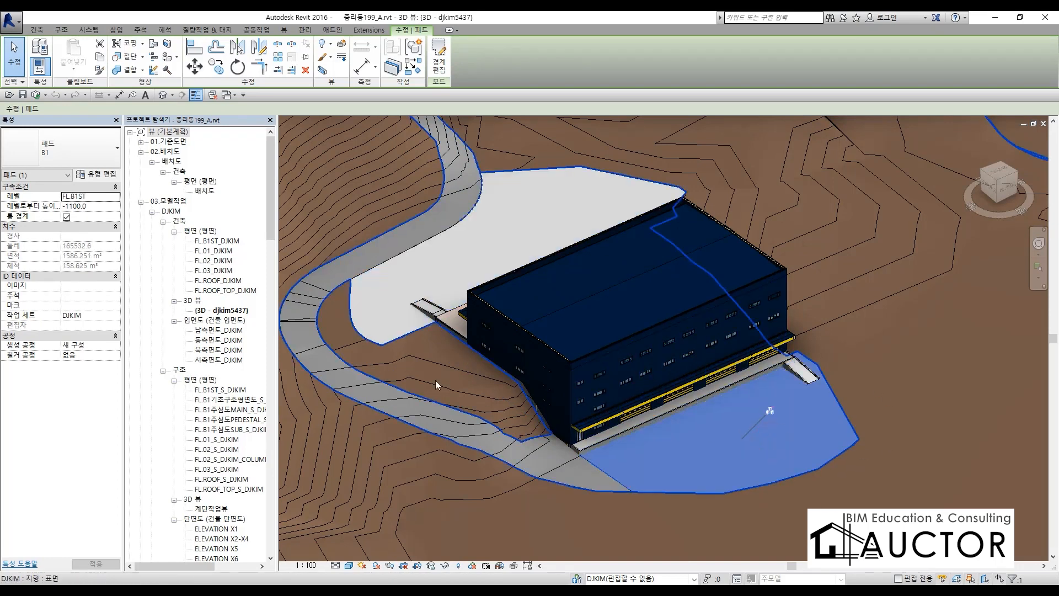
pyautogui.click(475, 230)
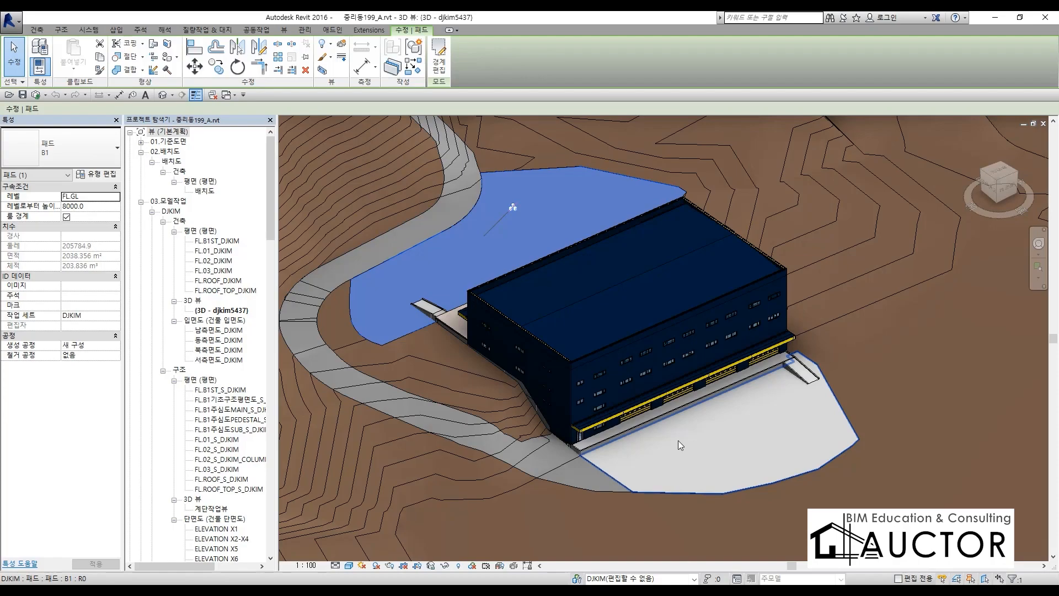
# - Examine the building's exterior walls, windows and yellow overhead doors up close, and clear the pad selection
pyautogui.keyDown('shift'); pyautogui.moveTo(678, 441); pyautogui.dragTo(706, 369, button='middle'); pyautogui.keyUp('shift')
pyautogui.scroll(5, 706, 368)
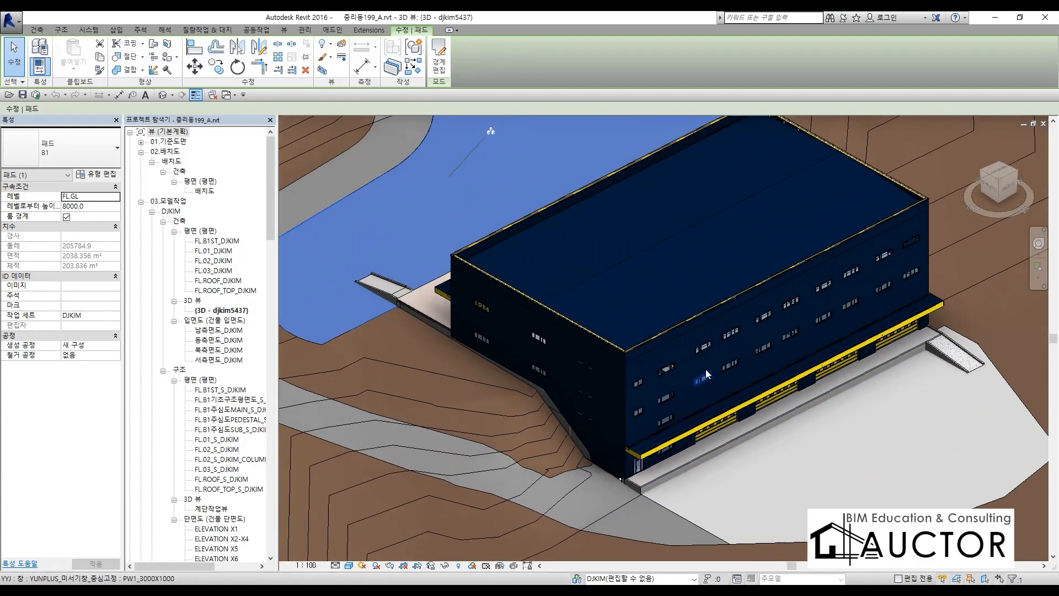
pyautogui.moveTo(672, 469); pyautogui.dragTo(664, 489, button='middle')
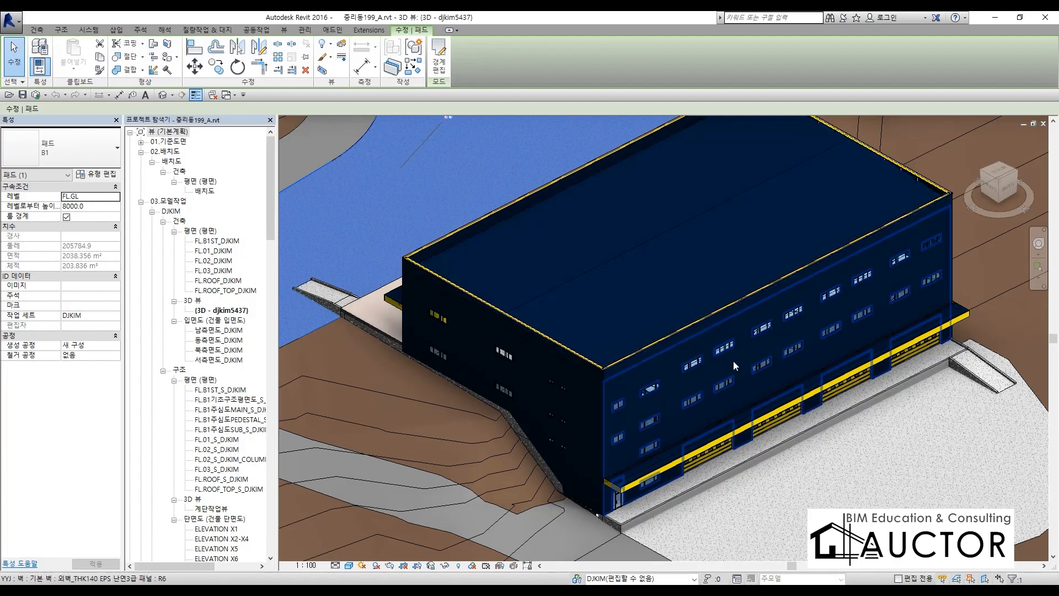
pyautogui.scroll(6, 549, 353)
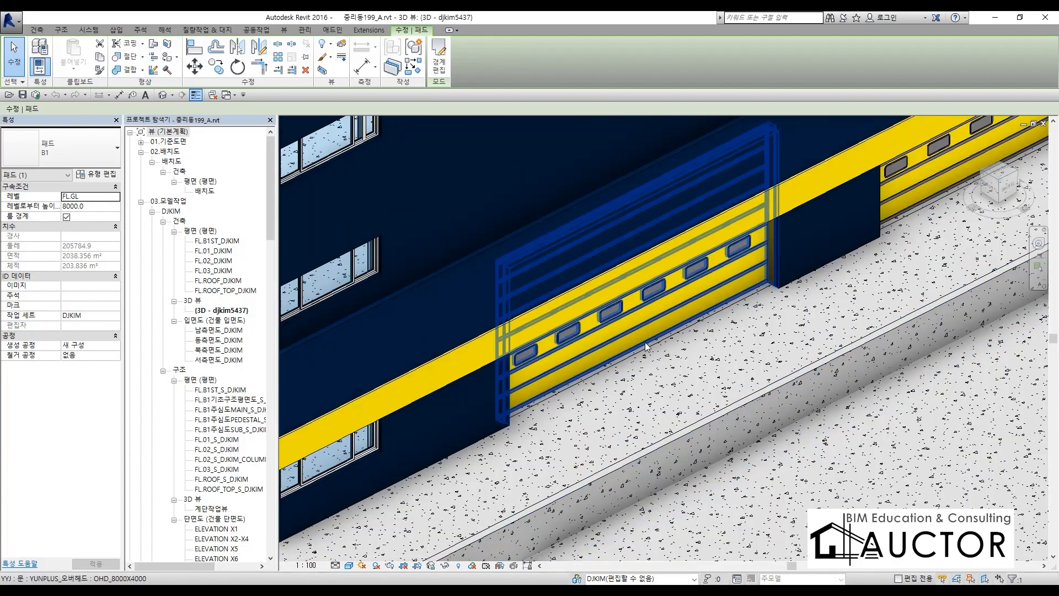
pyautogui.scroll(-6, 645, 347)
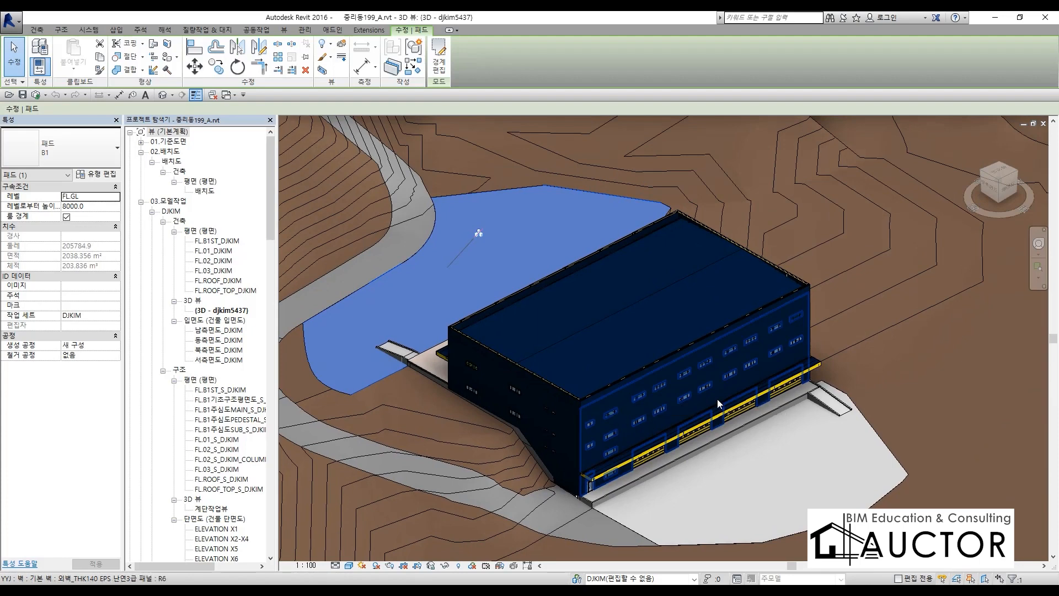
pyautogui.press('Escape')
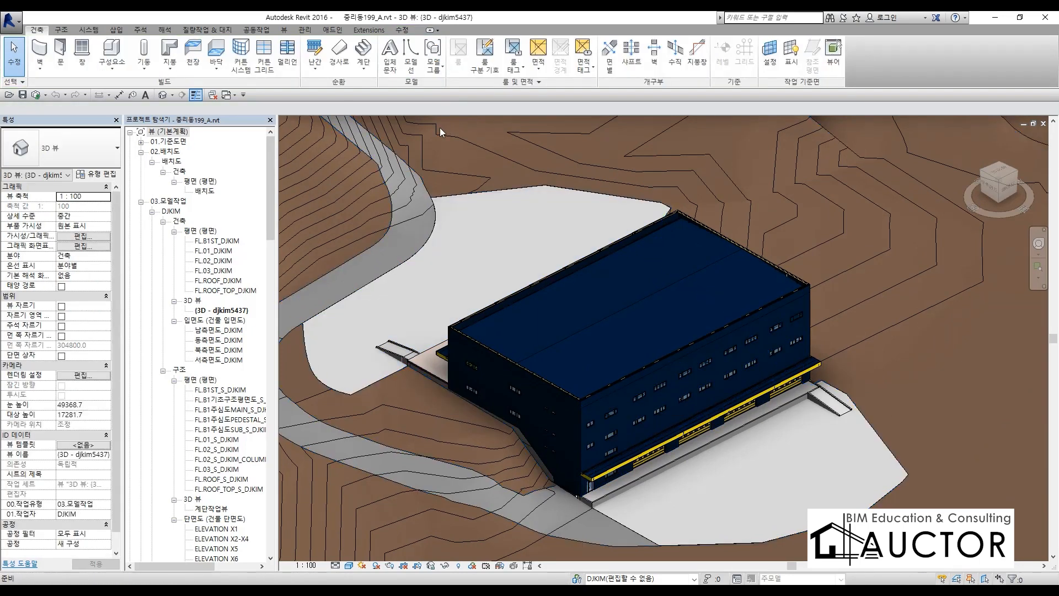
# - Open the project's workset settings
pyautogui.click(263, 30)
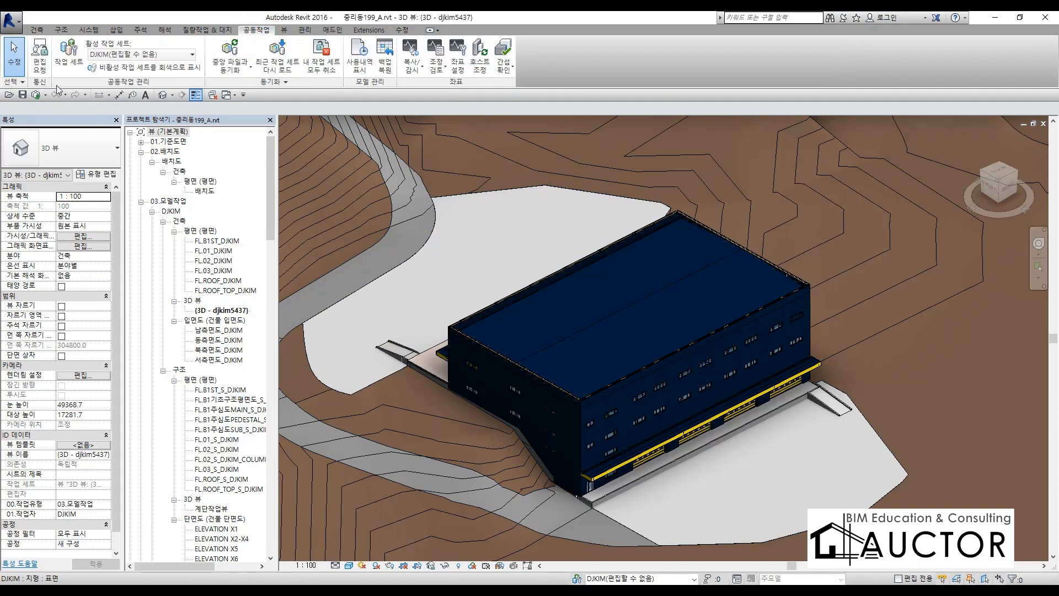
pyautogui.click(68, 53)
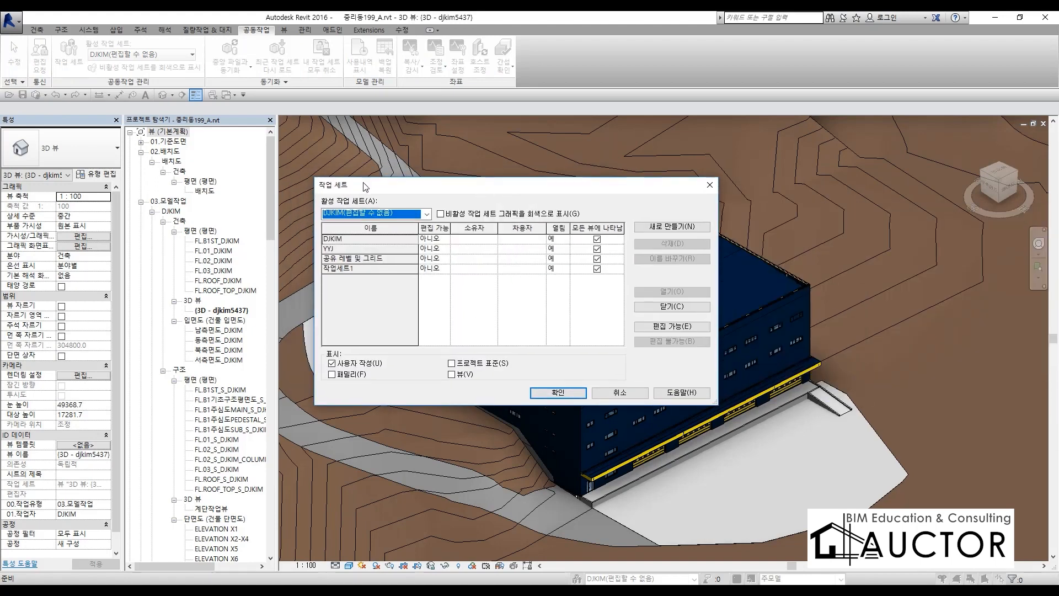
pyautogui.hotkey('ctrl', 'shift', 'p')
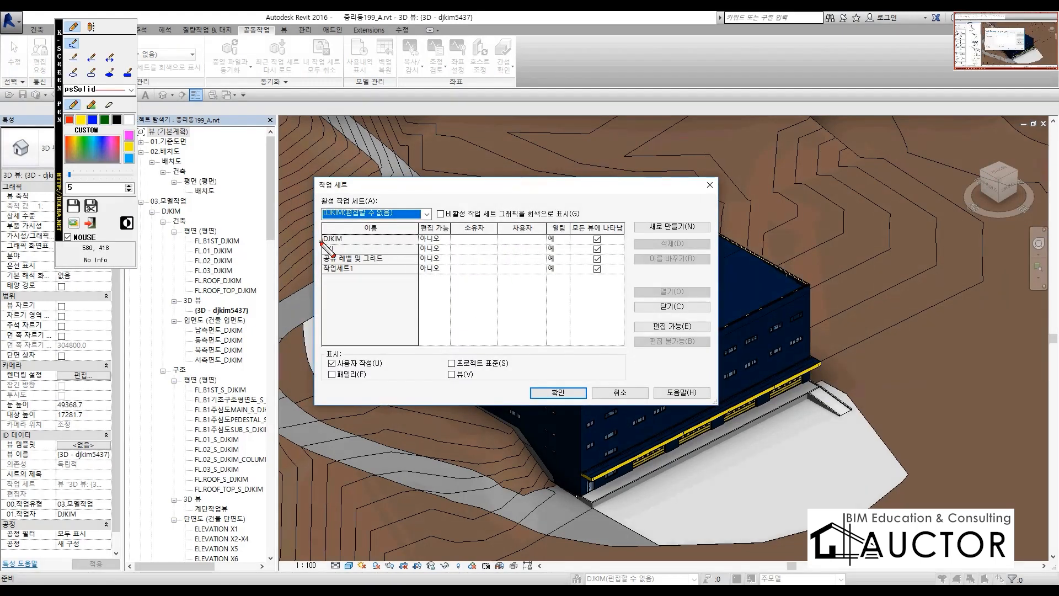
pyautogui.moveTo(317, 254)
pyautogui.mouseDown()
pyautogui.moveTo(386, 223)
pyautogui.moveTo(406, 273)
pyautogui.moveTo(290, 268)
pyautogui.mouseUp()
pyautogui.hotkey('ctrl', 'shift', 'p')
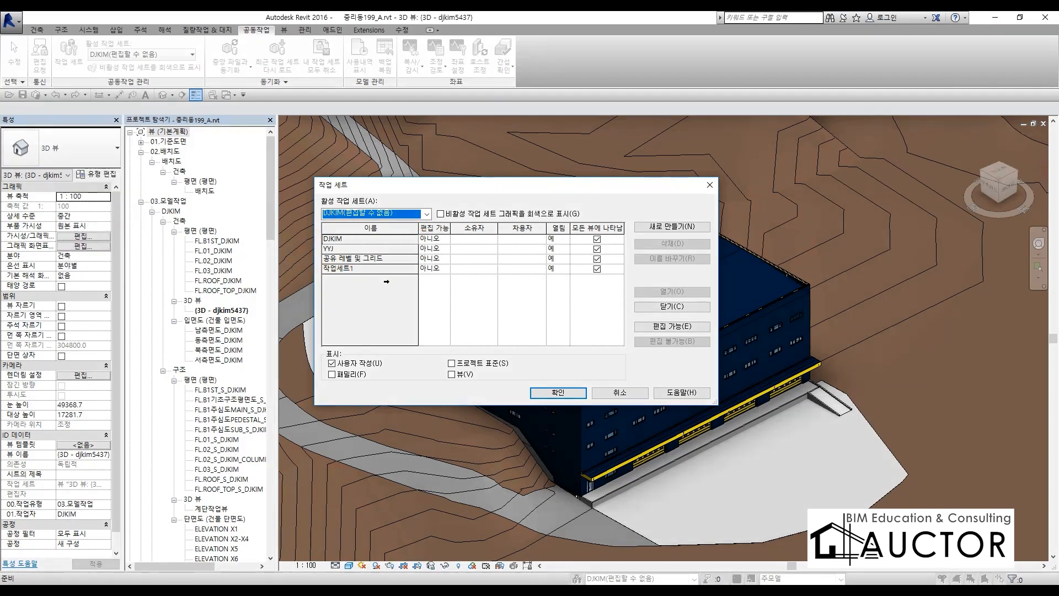
# - Turn off the visible-in-all-views option for the YYJ workset and apply the workset settings
pyautogui.click(337, 250)
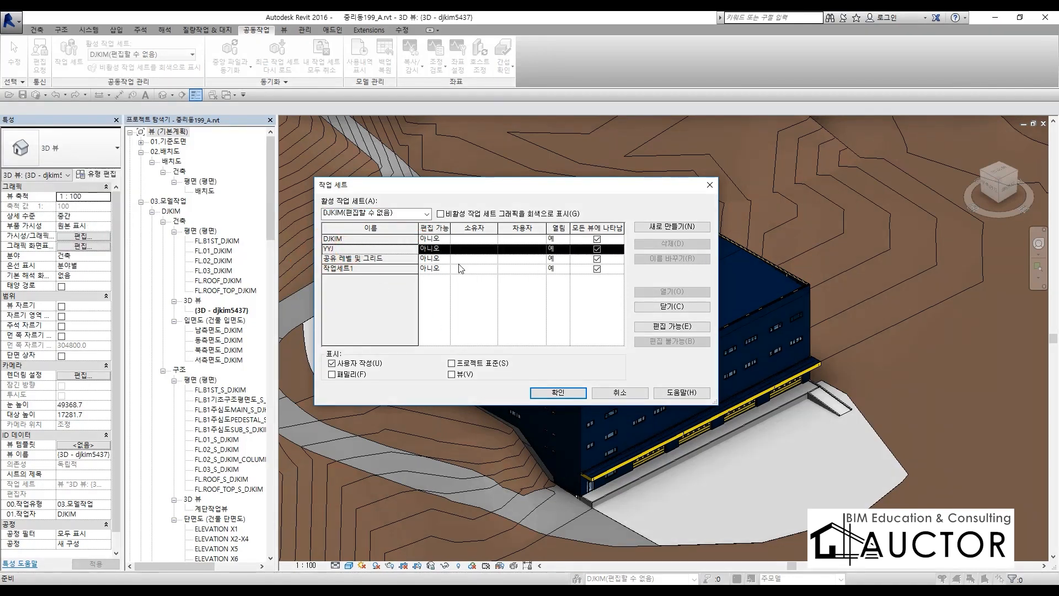
pyautogui.click(597, 249)
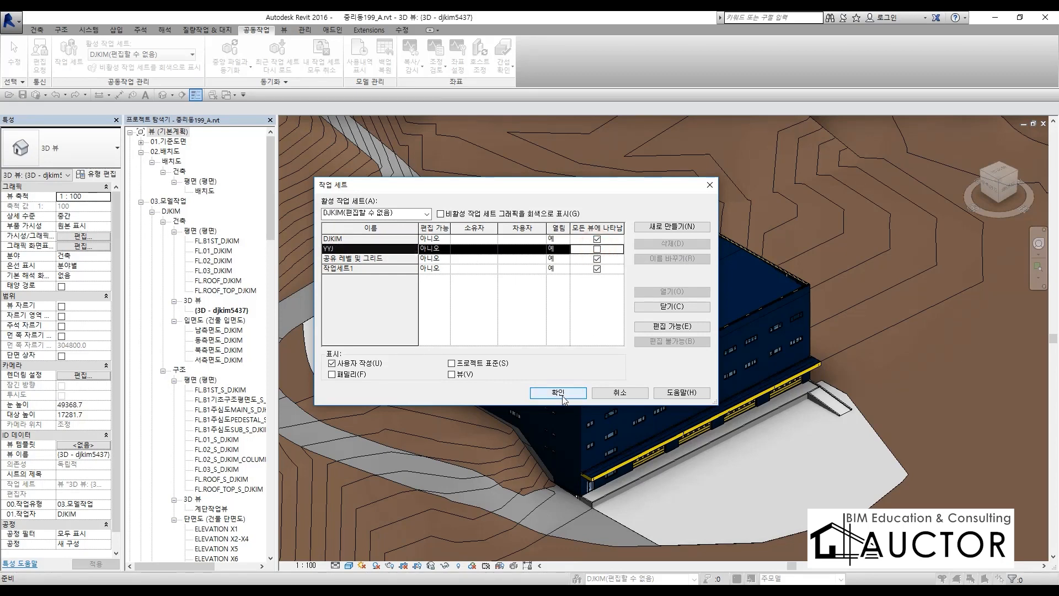
pyautogui.click(566, 393)
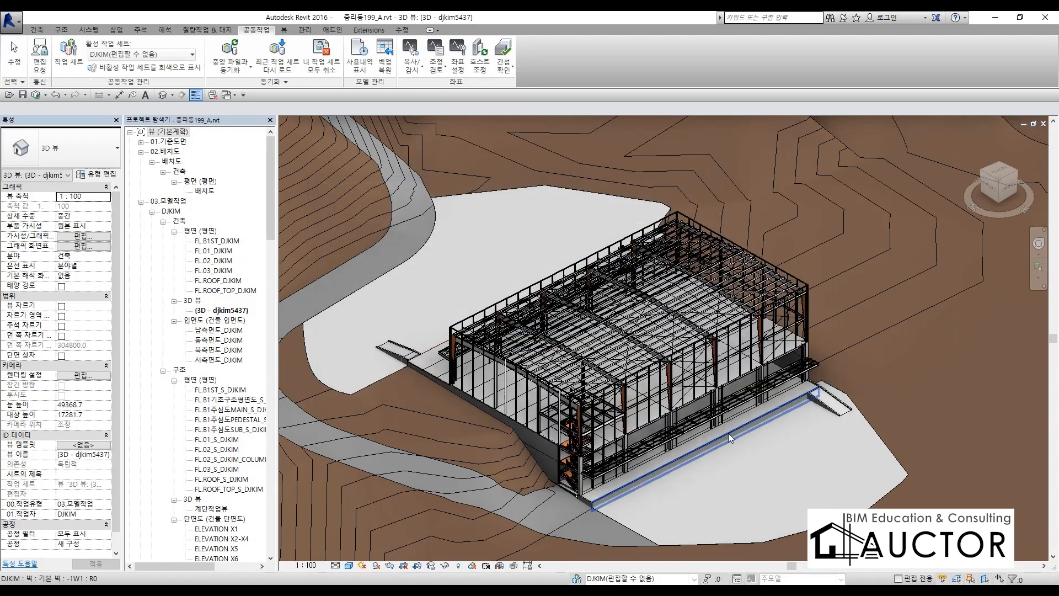
# - Examine the building's steel structure, including columns, roof purlins and the corner stair, from opposite sides
pyautogui.scroll(5, 852, 445)
pyautogui.scroll(-5, 584, 383)
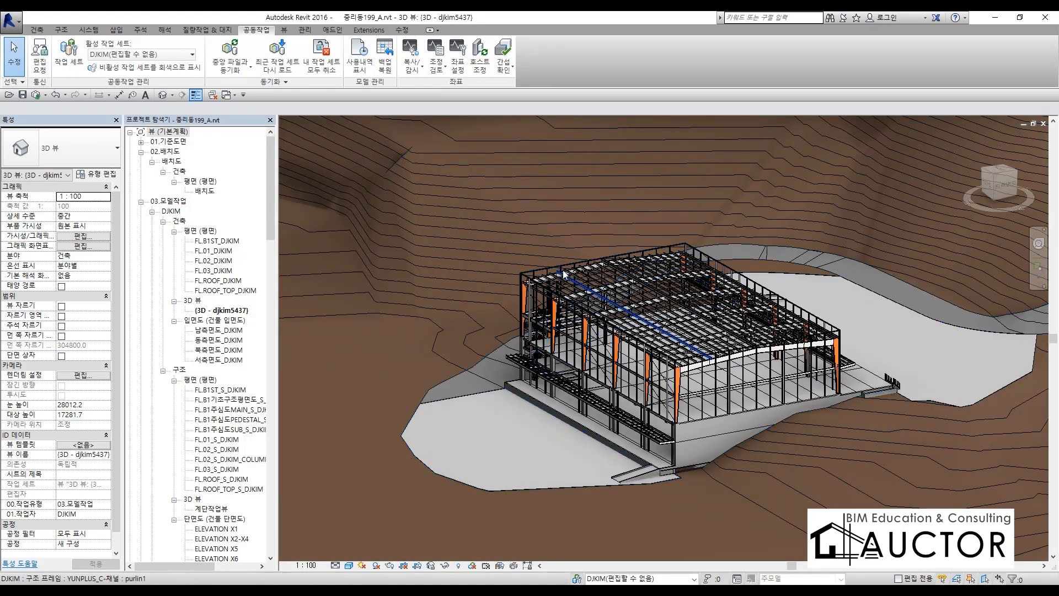
pyautogui.scroll(3, 812, 401)
pyautogui.scroll(2, 812, 402)
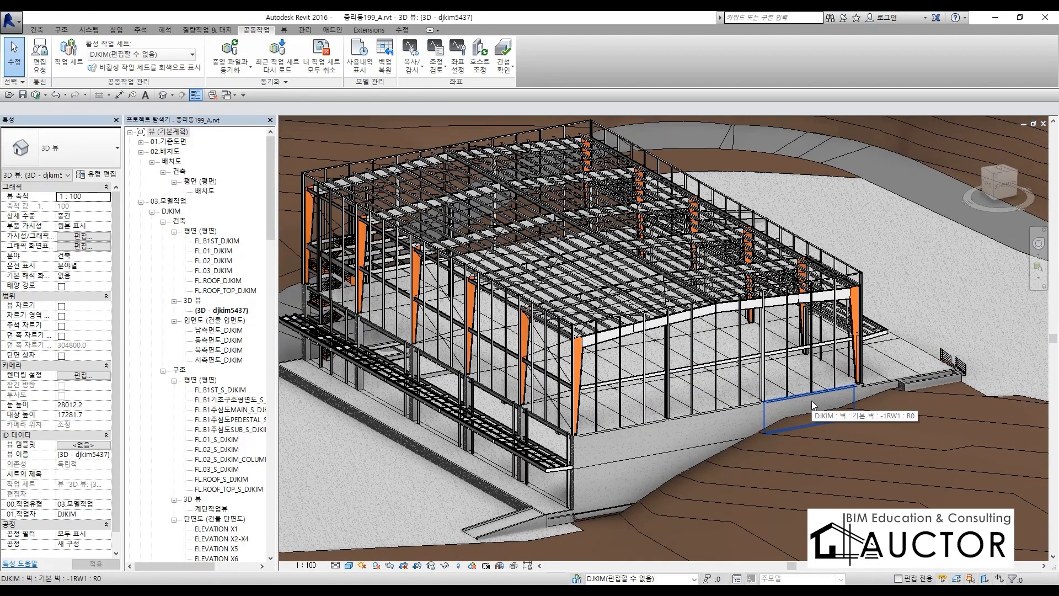
pyautogui.scroll(-3, 812, 385)
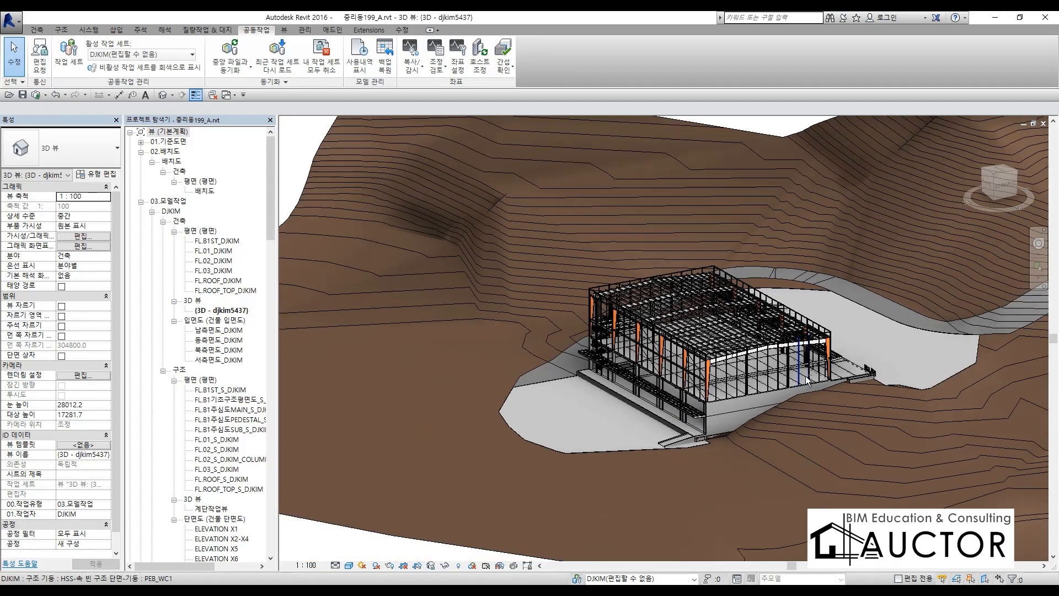
pyautogui.keyDown('shift'); pyautogui.moveTo(629, 380); pyautogui.dragTo(523, 410, button='middle'); pyautogui.keyUp('shift')
pyautogui.scroll(3, 603, 334)
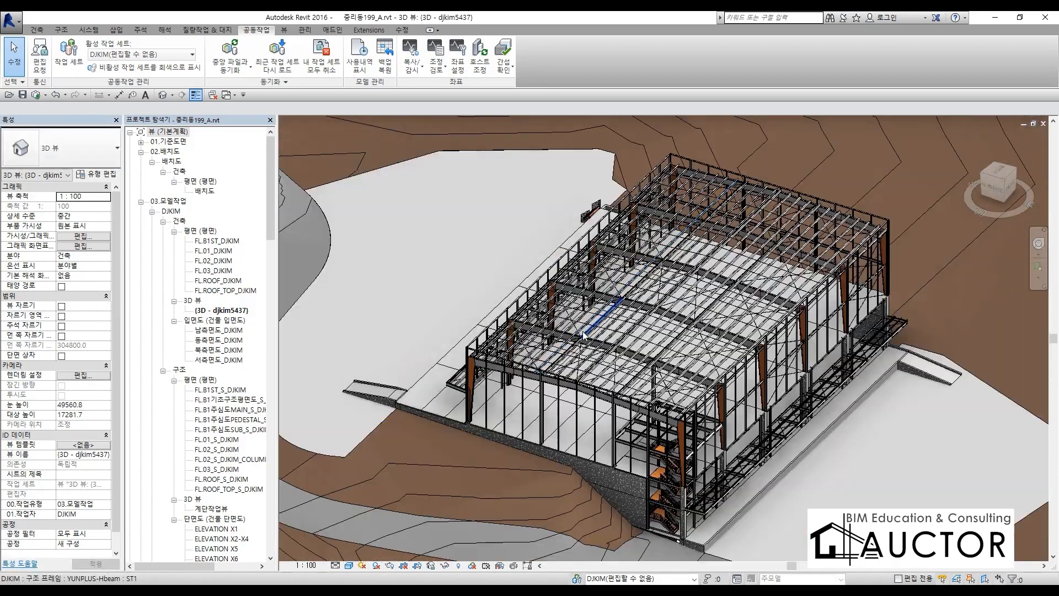
pyautogui.scroll(2, 618, 435)
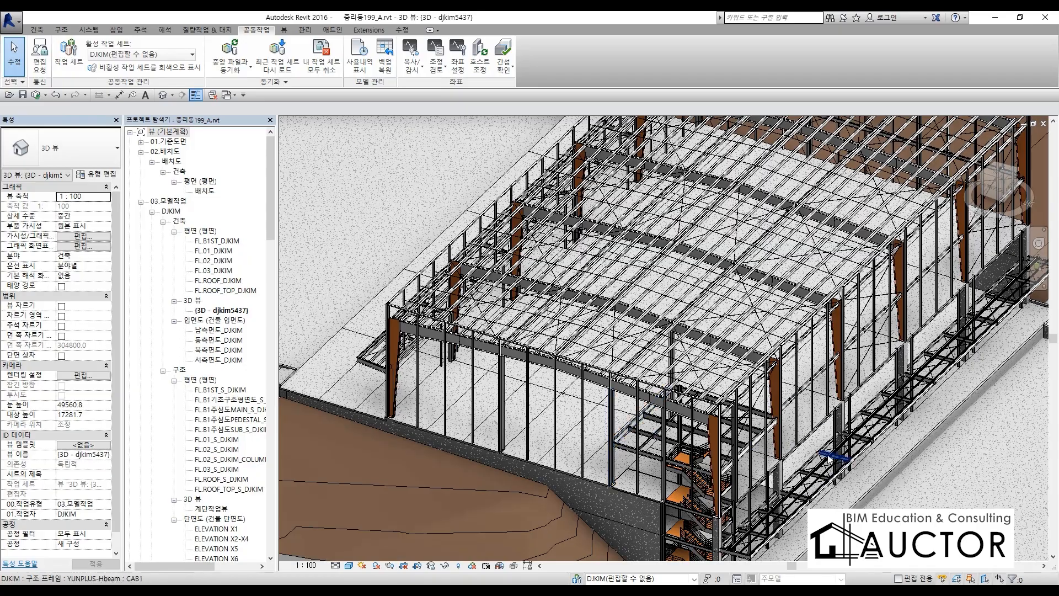
# - Examine the steel frame at the stair corner, along the long side with its canopy beams, and from above with the surrounding site
pyautogui.scroll(3, 670, 411)
pyautogui.scroll(-2, 669, 411)
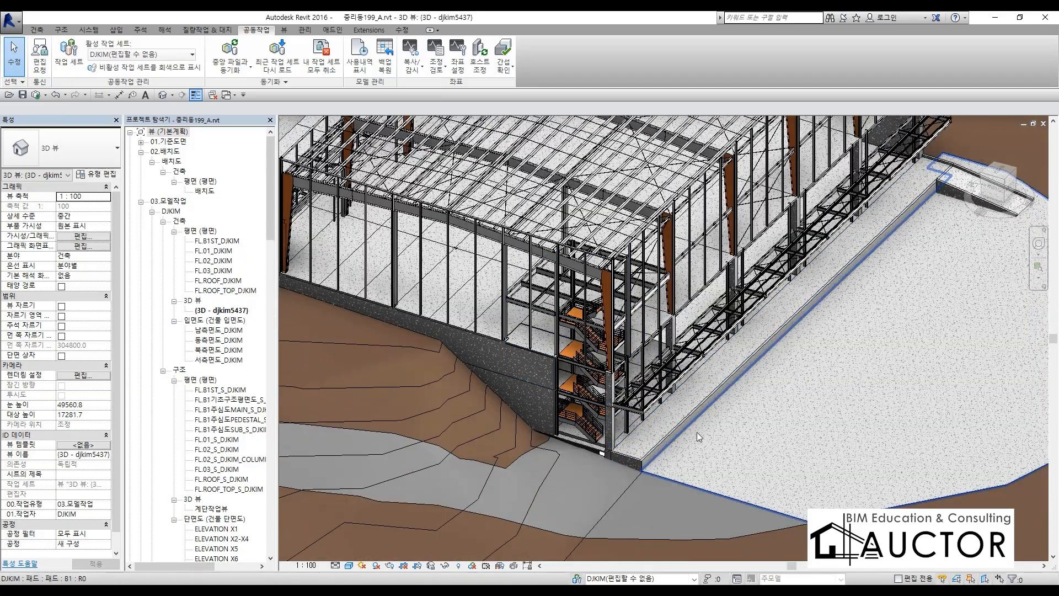
pyautogui.keyDown('shift'); pyautogui.moveTo(697, 432); pyautogui.dragTo(980, 391, button='middle'); pyautogui.keyUp('shift')
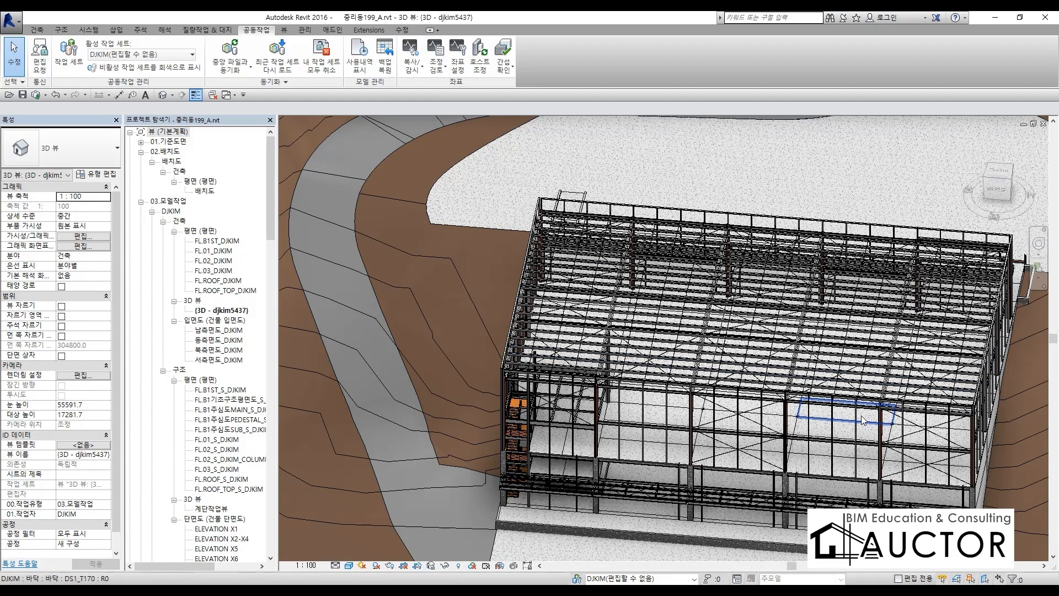
pyautogui.keyDown('shift'); pyautogui.moveTo(856, 424); pyautogui.dragTo(833, 385, button='middle'); pyautogui.keyUp('shift')
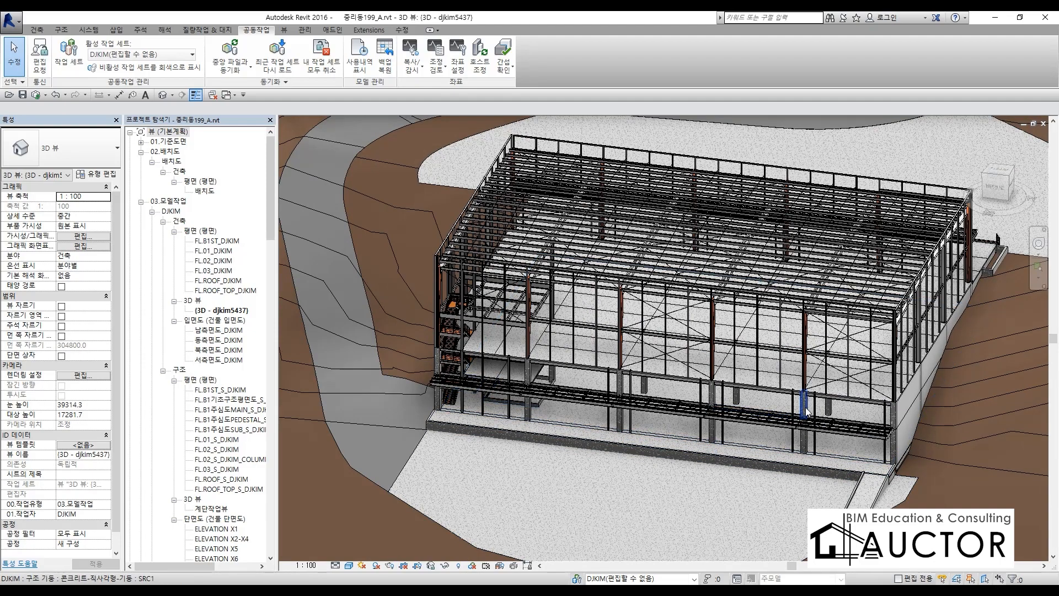
pyautogui.scroll(3, 800, 420)
pyautogui.scroll(2, 737, 414)
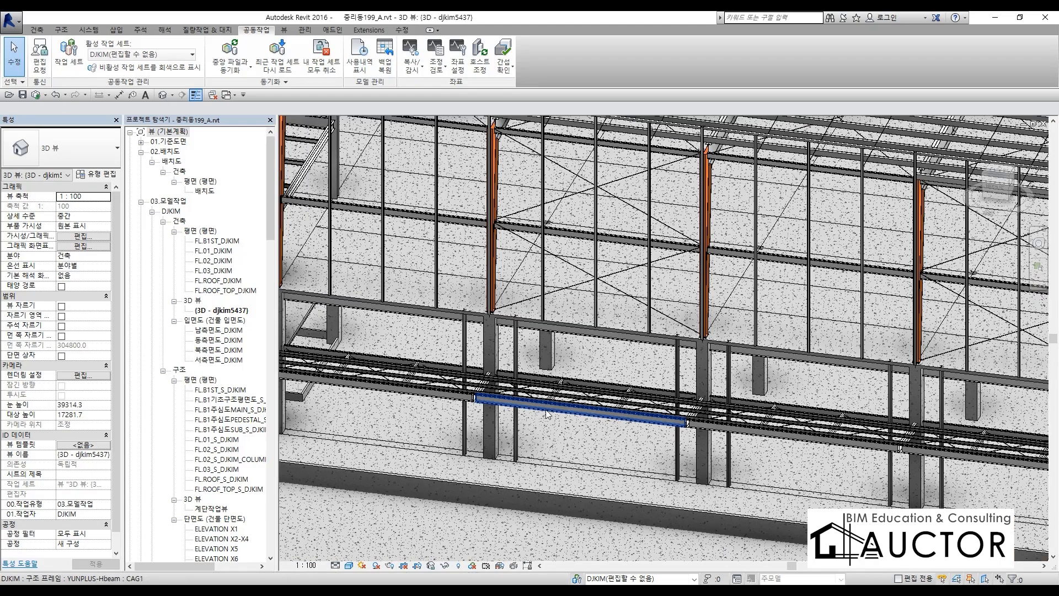
pyautogui.scroll(-10, 675, 432)
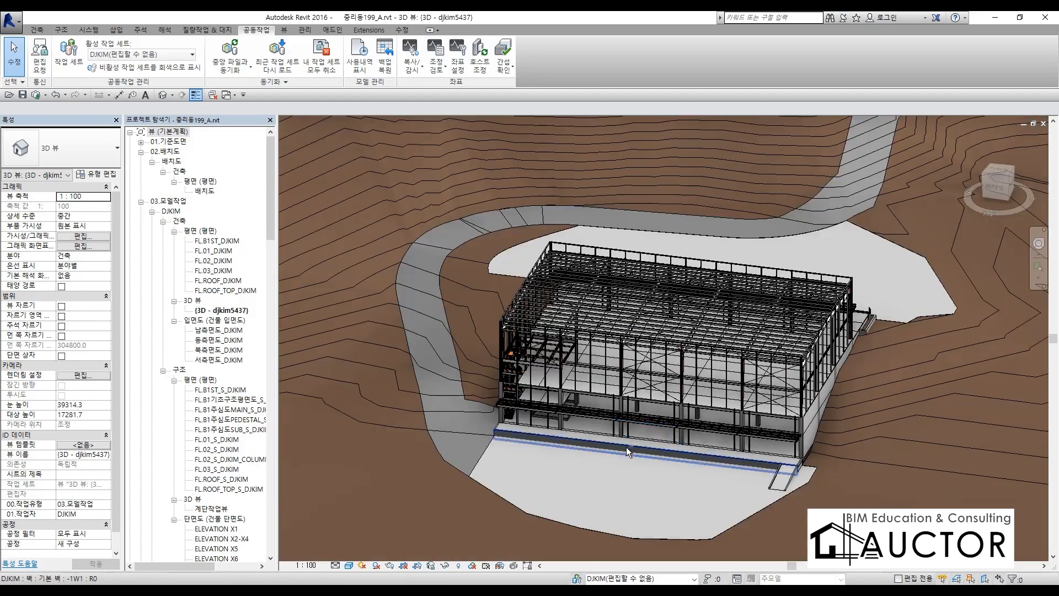
pyautogui.keyDown('shift'); pyautogui.moveTo(675, 432); pyautogui.dragTo(601, 458, button='middle'); pyautogui.keyUp('shift')
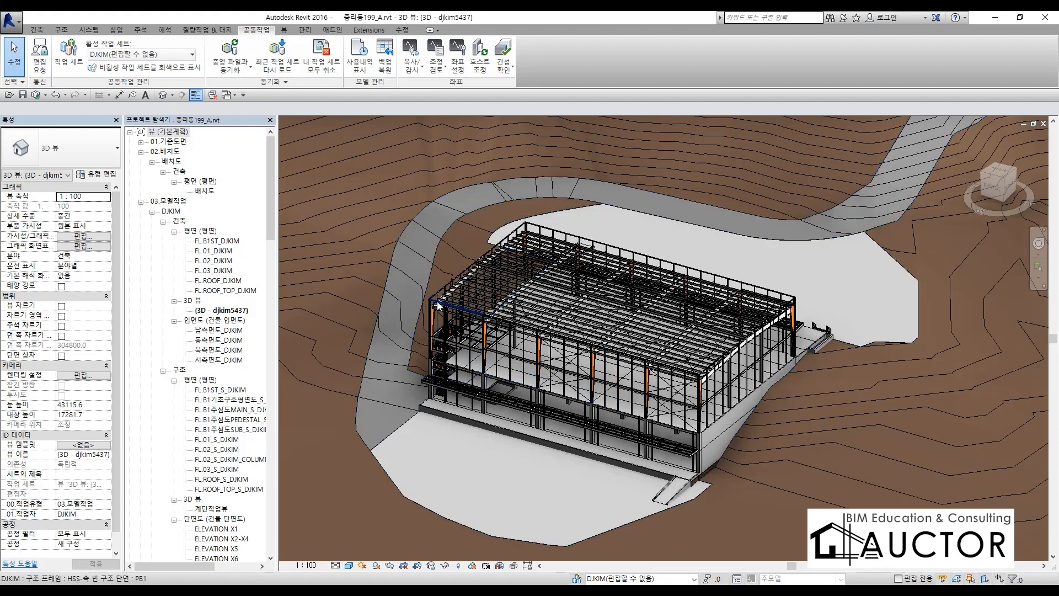
# - Collapse the 02.배치도, 03.모델작업 and ??? view groups in the project browser
pyautogui.click(142, 157)
pyautogui.click(141, 152)
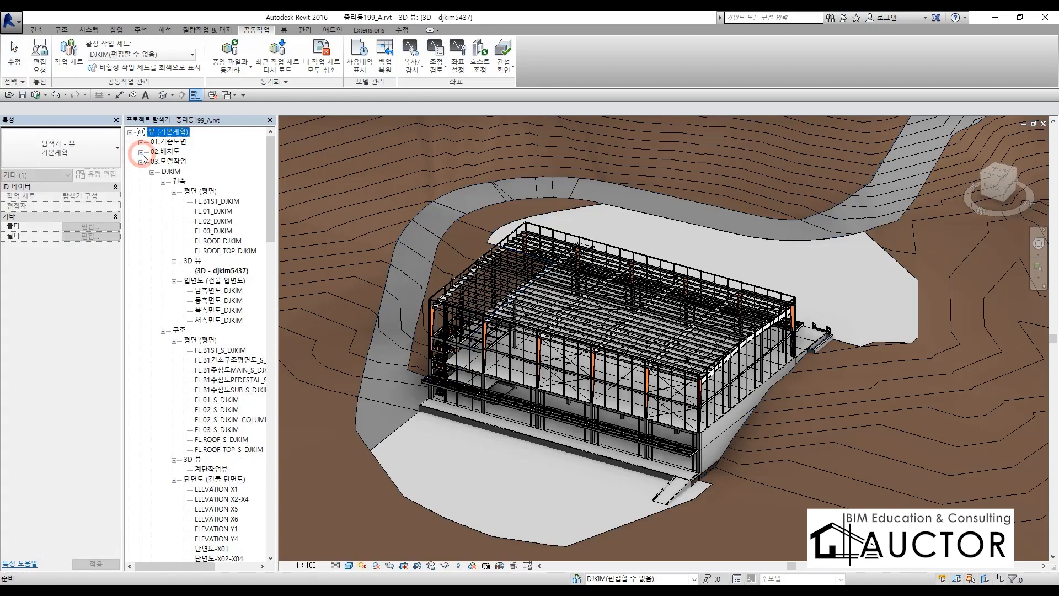
pyautogui.click(141, 161)
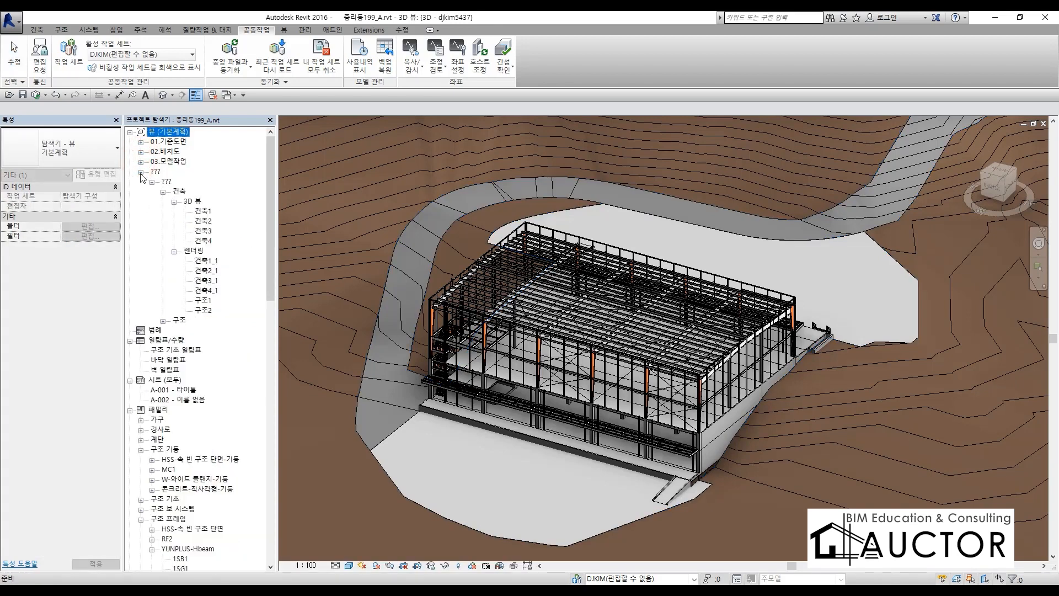
pyautogui.click(142, 172)
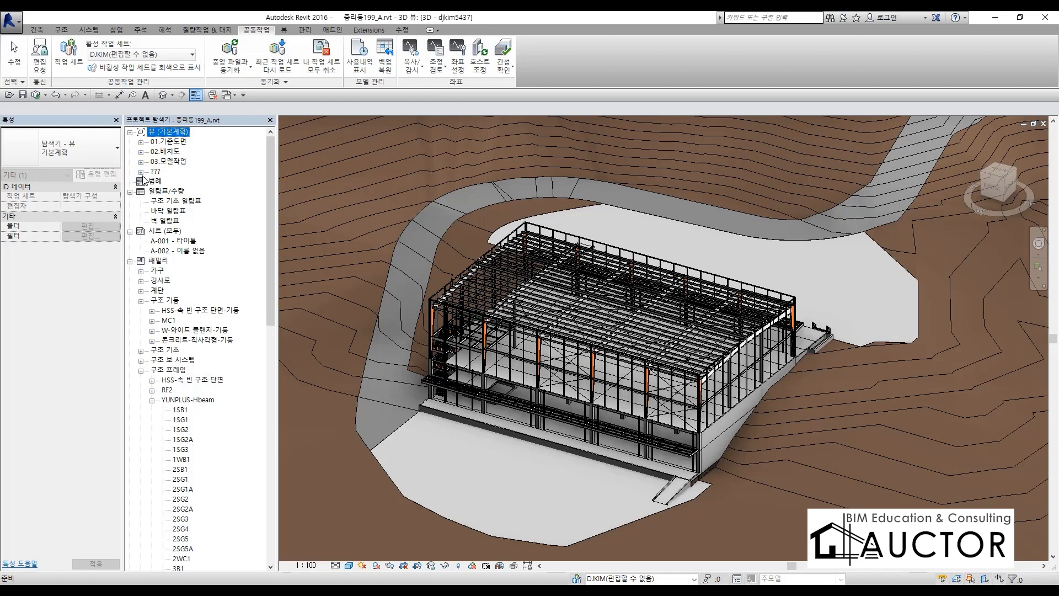
pyautogui.click(710, 316)
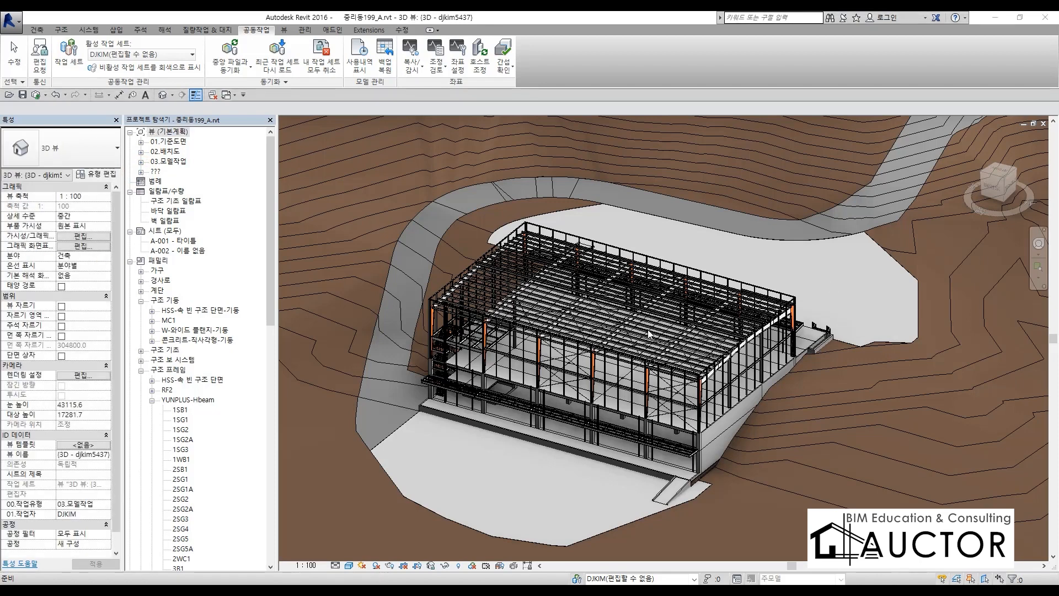
pyautogui.click(225, 290)
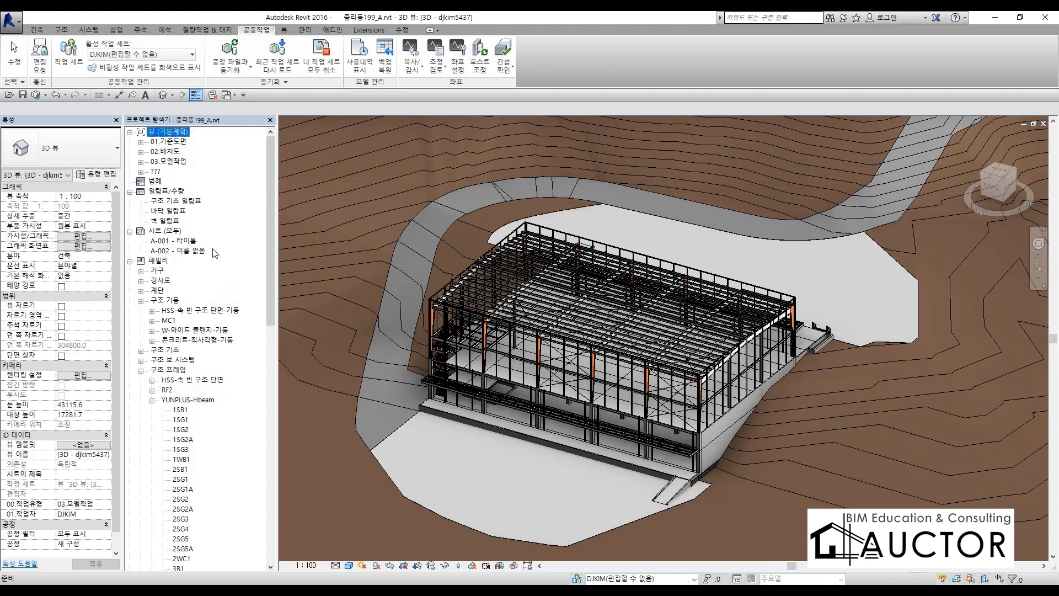
# - Collapse the schedules, sheets and families categories in the project browser
pyautogui.click(129, 192)
pyautogui.click(130, 200)
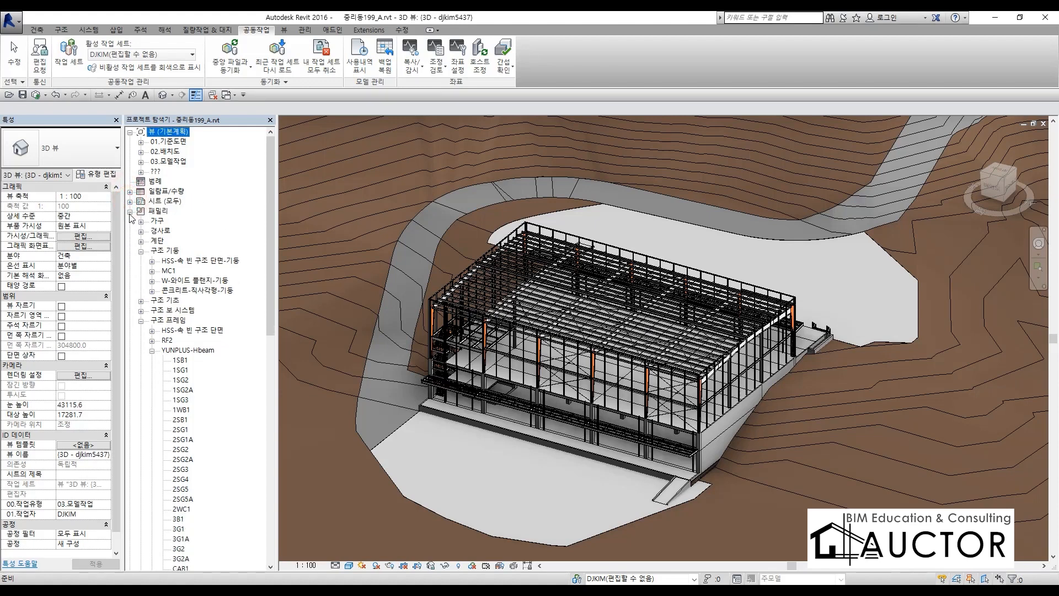
pyautogui.click(130, 212)
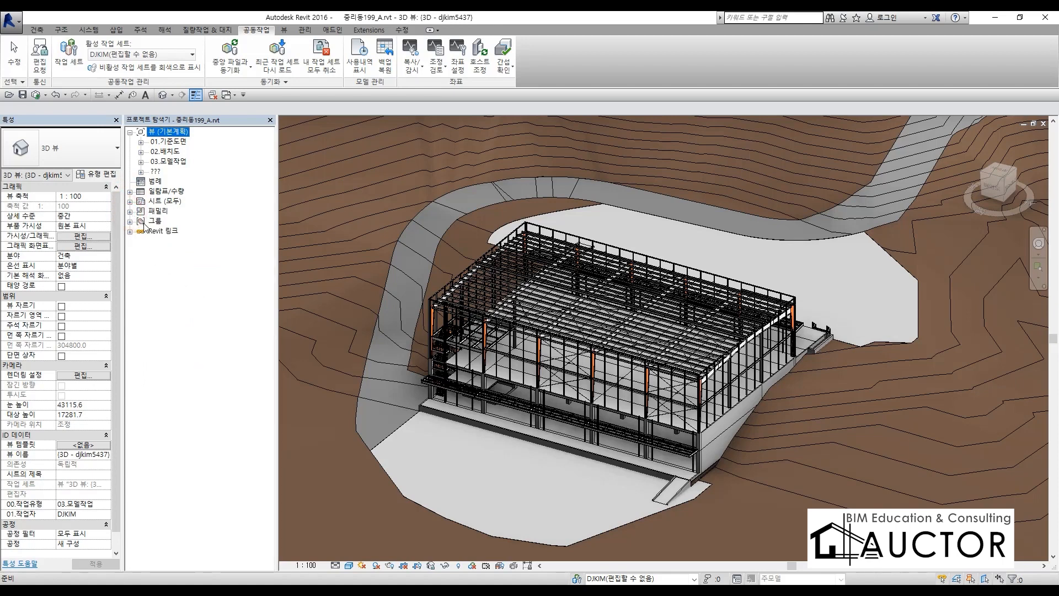
# - Expand the 01.기준도면 and 03.모델작업 view groups and look through their architectural and structural views
pyautogui.doubleClick(179, 144)
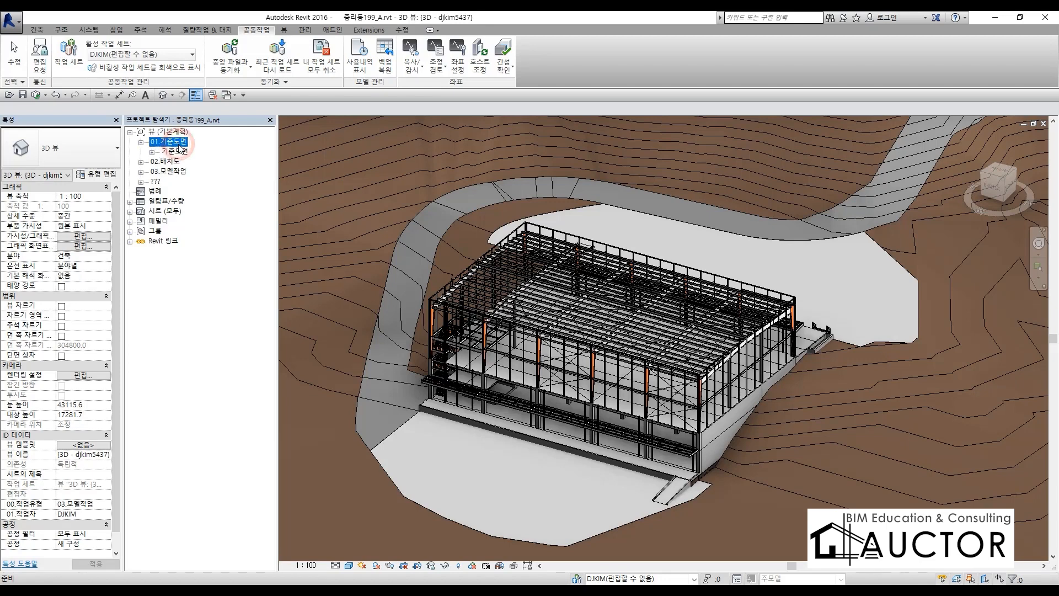
pyautogui.doubleClick(179, 151)
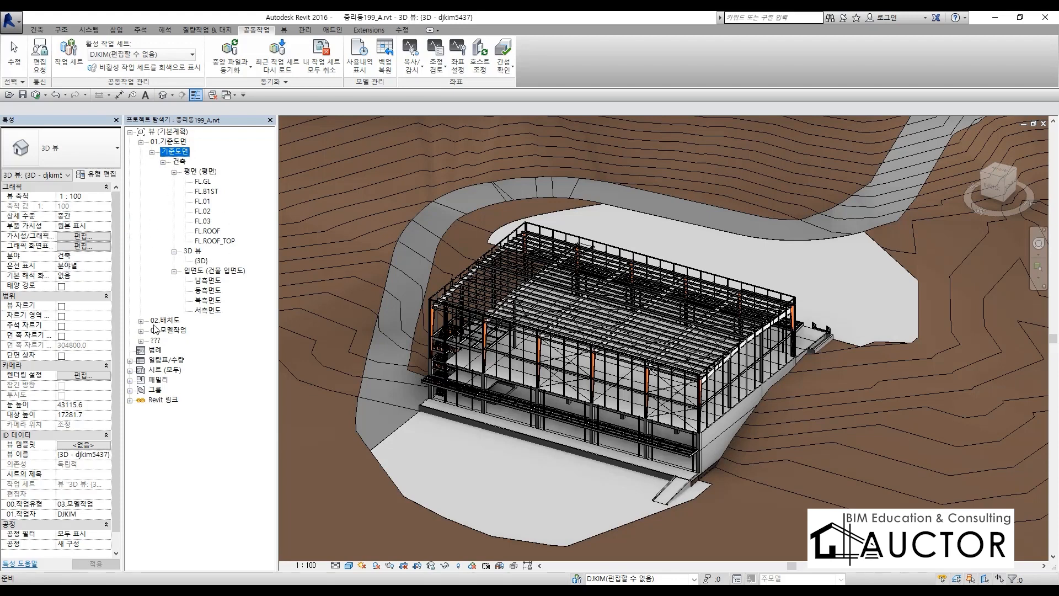
pyautogui.doubleClick(171, 329)
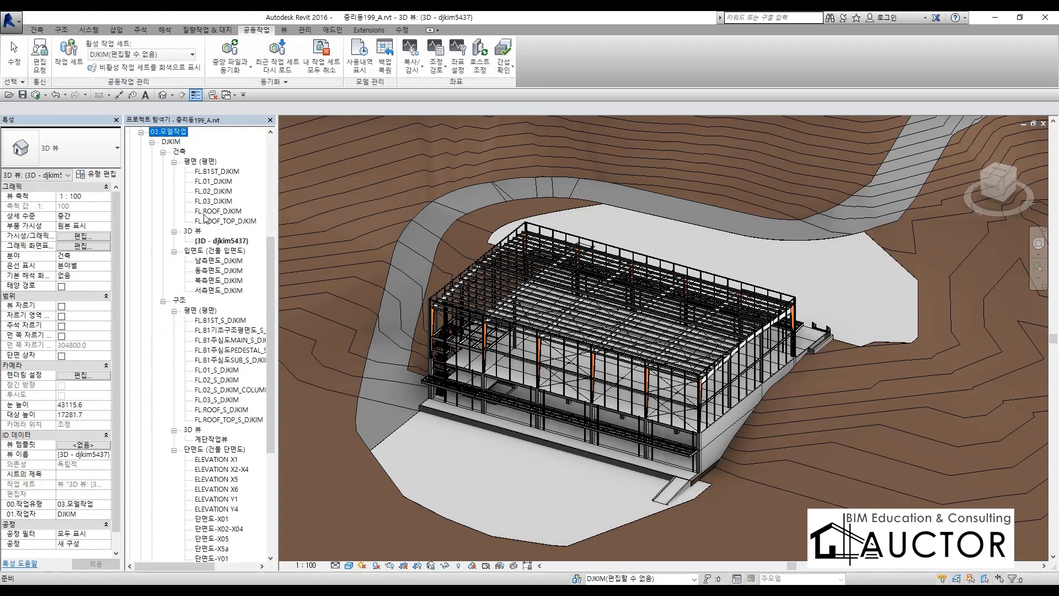
pyautogui.scroll(-3, 191, 524)
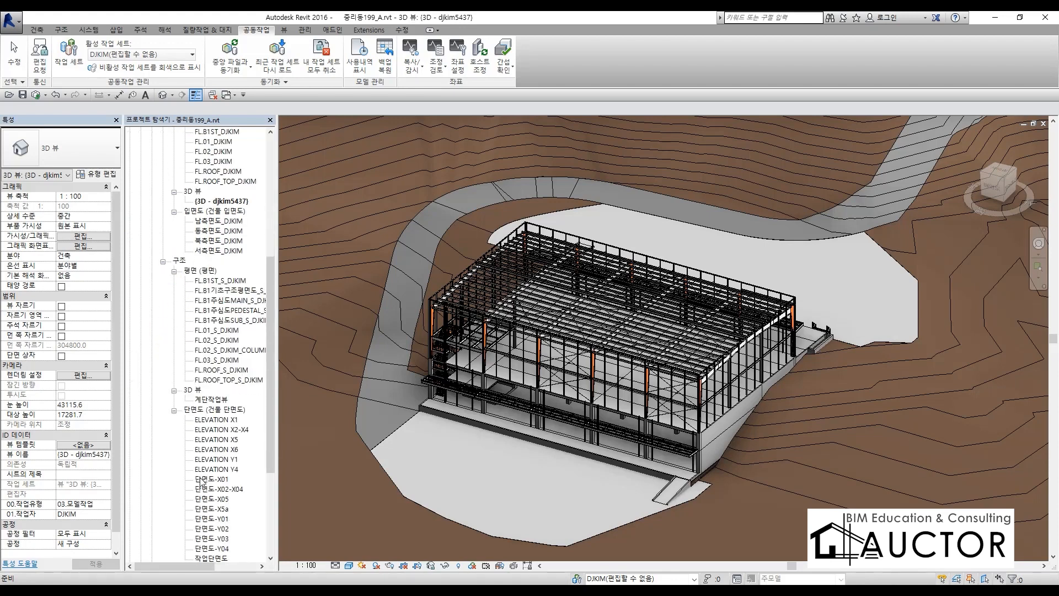
pyautogui.scroll(5, 201, 475)
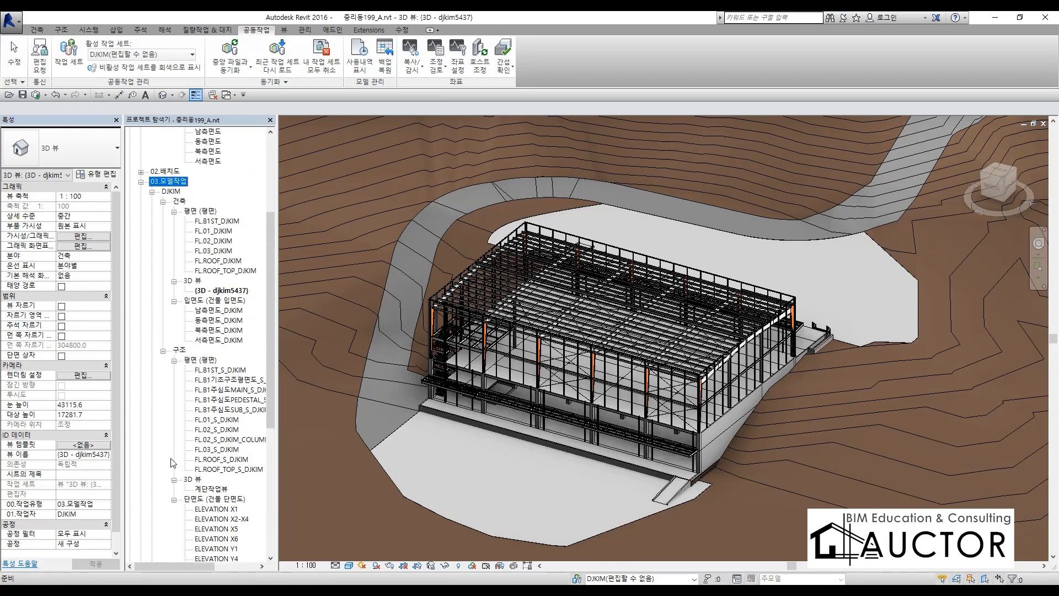
# - Circle the 00.작업유형 and 01.작업자 view properties with the screen pen, and dismiss the annotation
pyautogui.moveTo(117, 402); pyautogui.dragTo(117, 425)
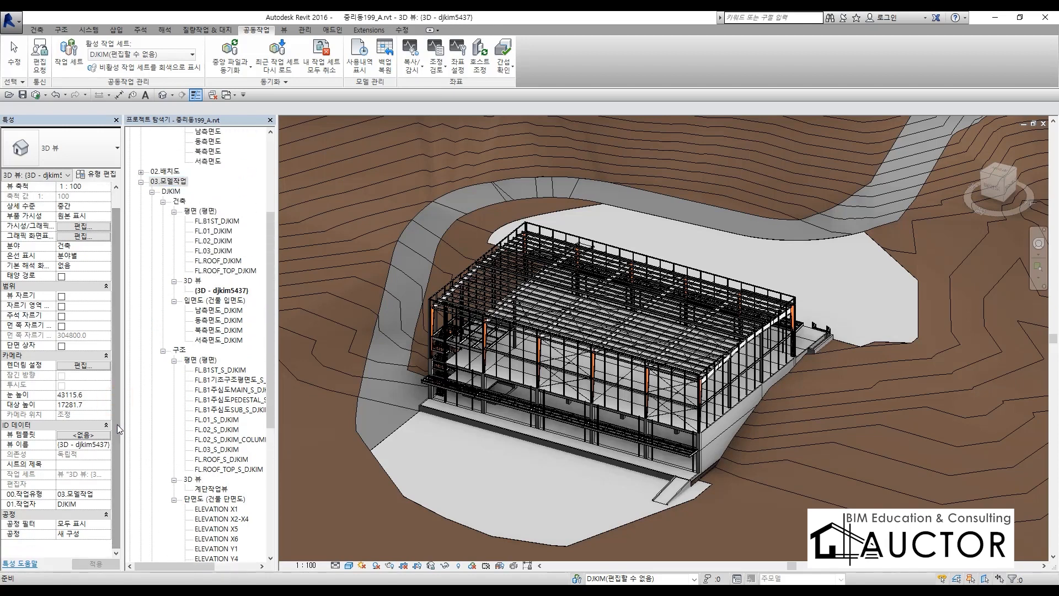
pyautogui.press('F9')
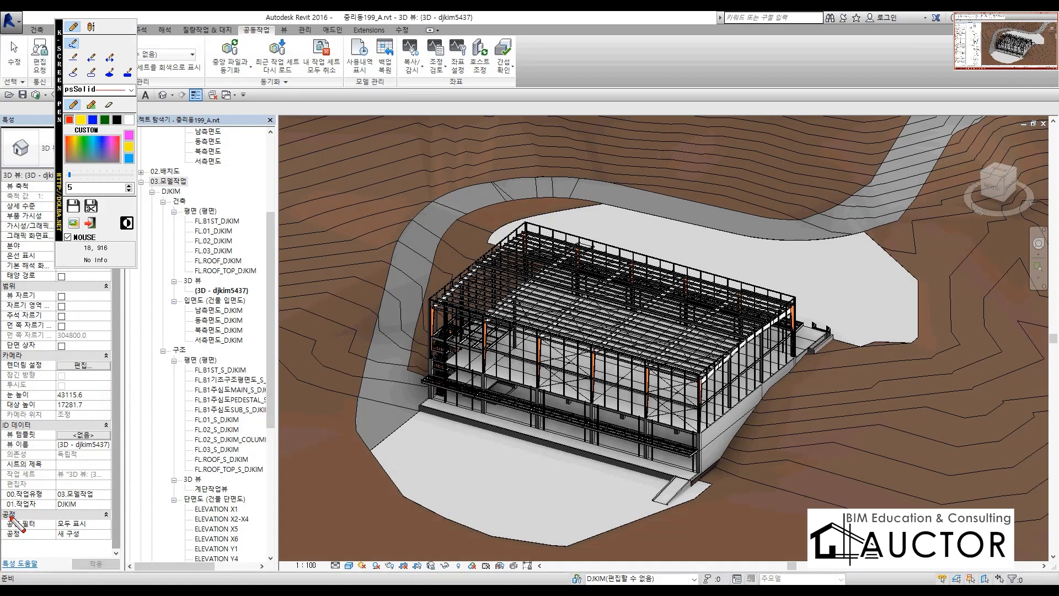
pyautogui.moveTo(6, 514)
pyautogui.mouseDown()
pyautogui.moveTo(87, 521)
pyautogui.moveTo(117, 488)
pyautogui.moveTo(33, 468)
pyautogui.moveTo(3, 504)
pyautogui.moveTo(48, 532)
pyautogui.moveTo(97, 511)
pyautogui.moveTo(27, 496)
pyautogui.moveTo(36, 527)
pyautogui.mouseUp()
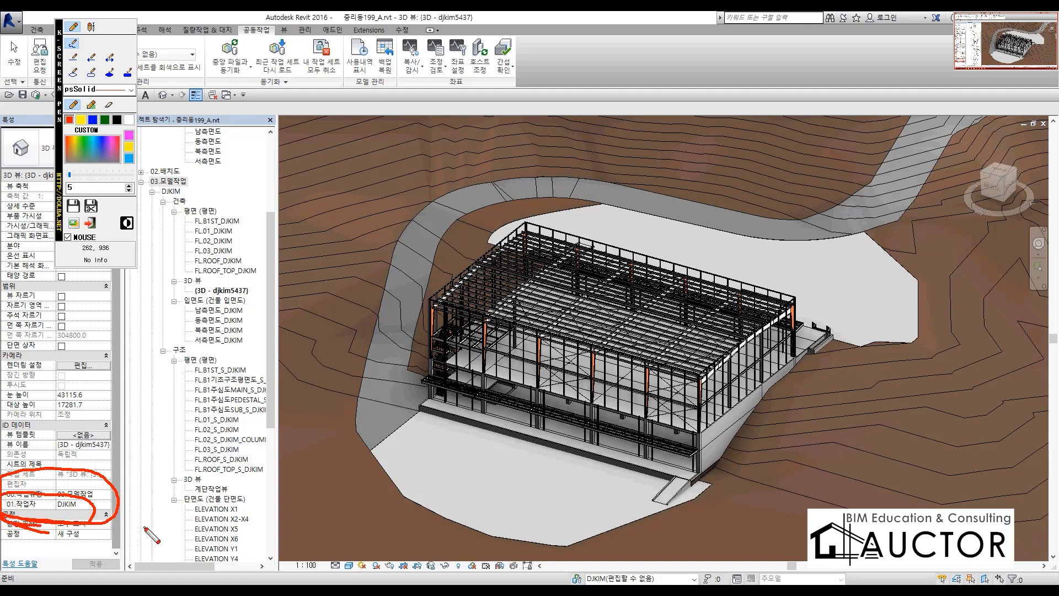
pyautogui.press('Escape')
pyautogui.click(499, 280)
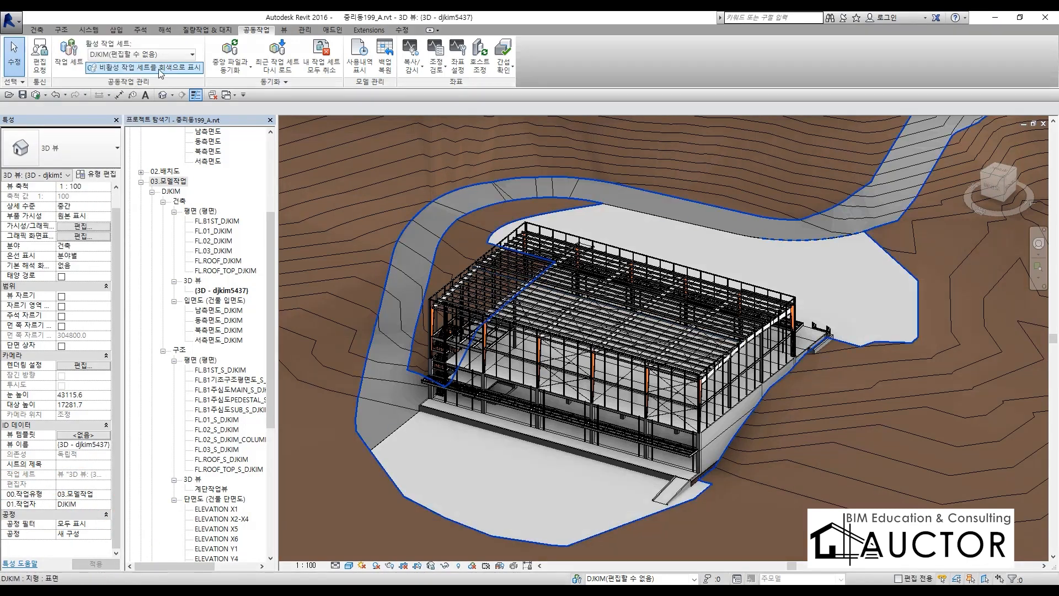
# - Review the grouping and sorting rules of the 기본계획 browser organization, and close its dialogs
pyautogui.moveTo(270, 234); pyautogui.dragTo(272, 157)
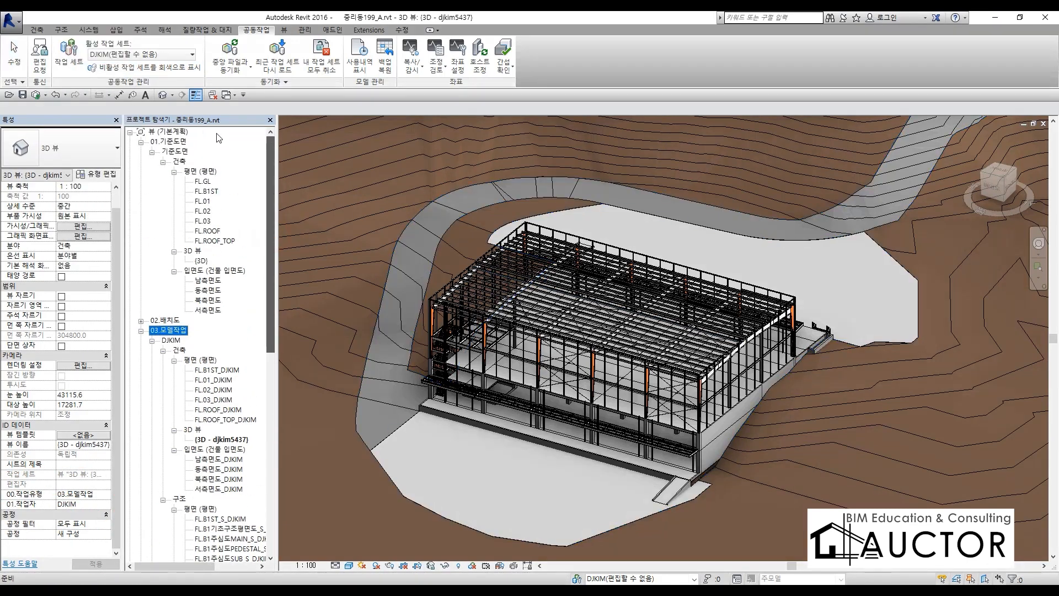
pyautogui.rightClick(168, 131)
pyautogui.click(227, 143)
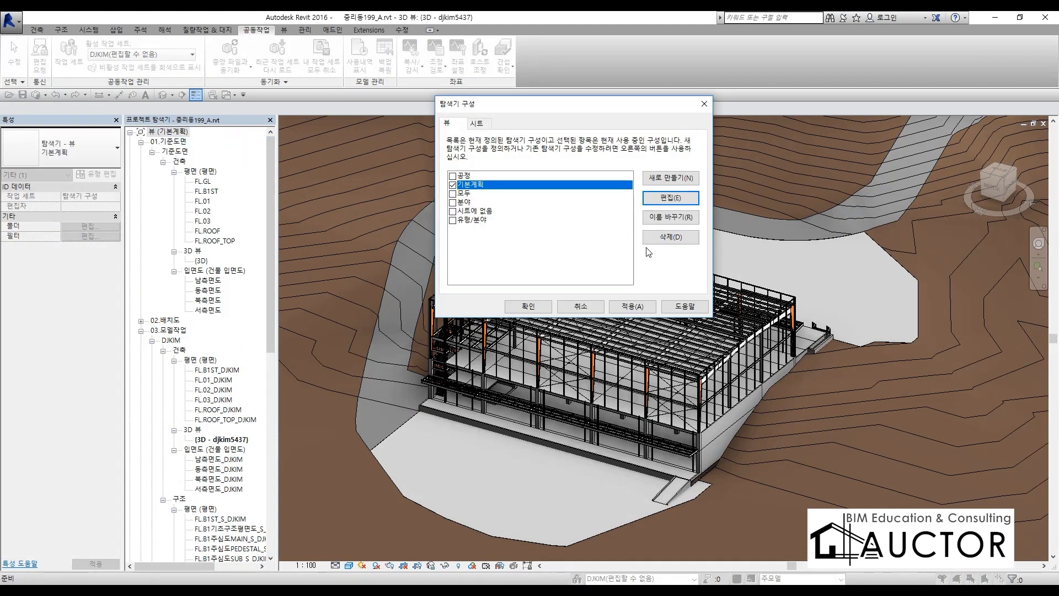
pyautogui.click(666, 207)
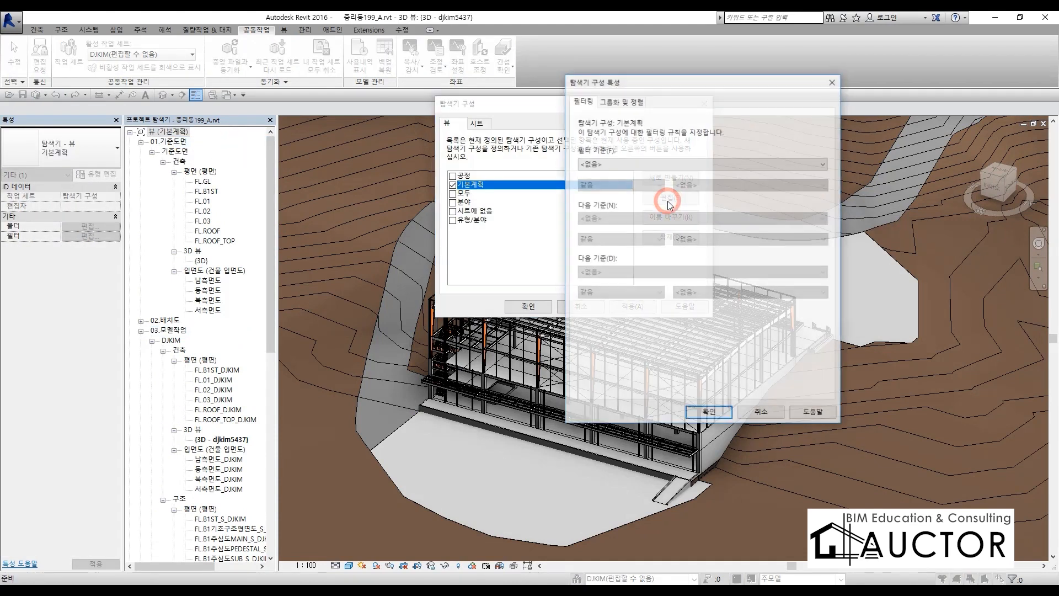
pyautogui.click(622, 100)
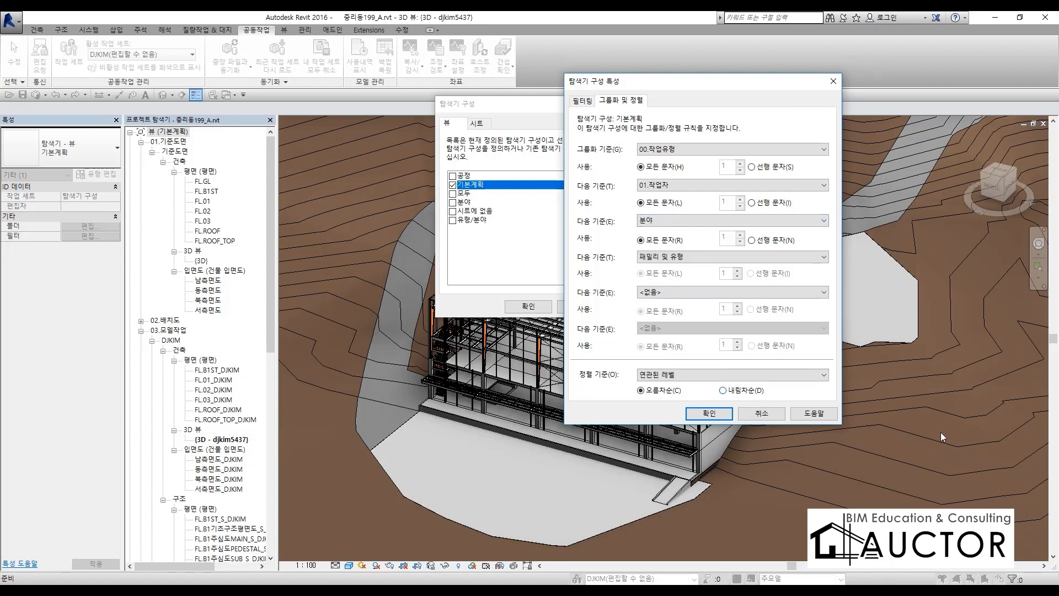
pyautogui.click(452, 185)
pyautogui.press('Return')
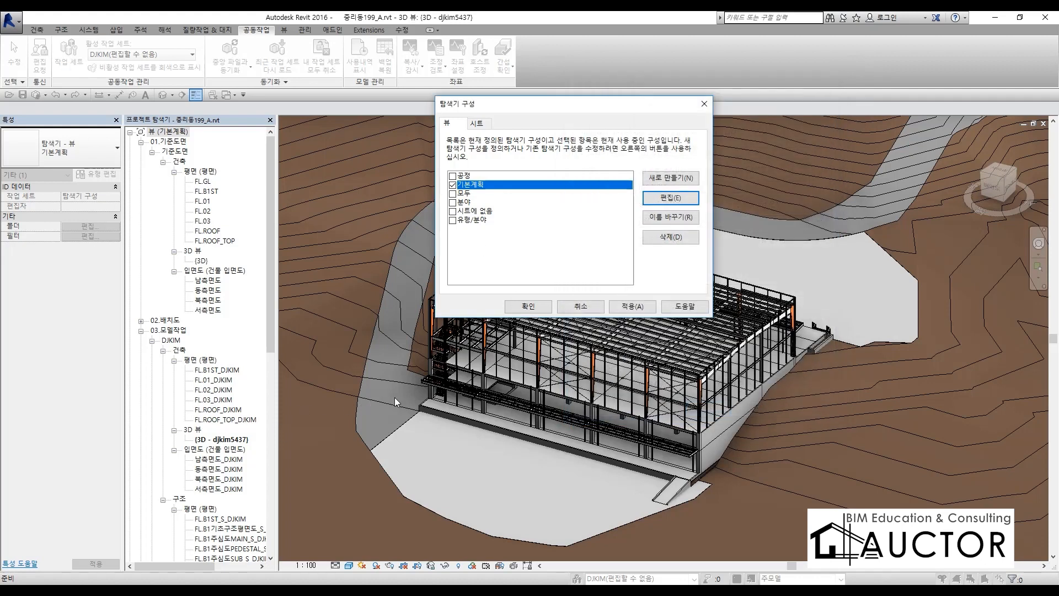
pyautogui.click(540, 306)
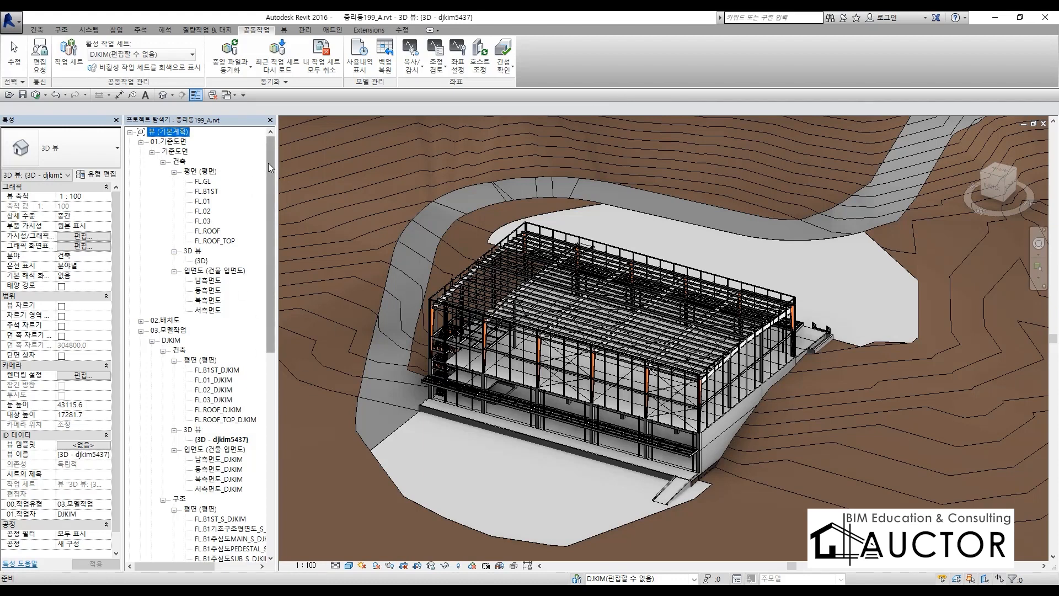
# - Close the current 3D view and turn the YYJ workset's visible-in-all-views option back on in the workset settings
pyautogui.scroll(-12, 268, 163)
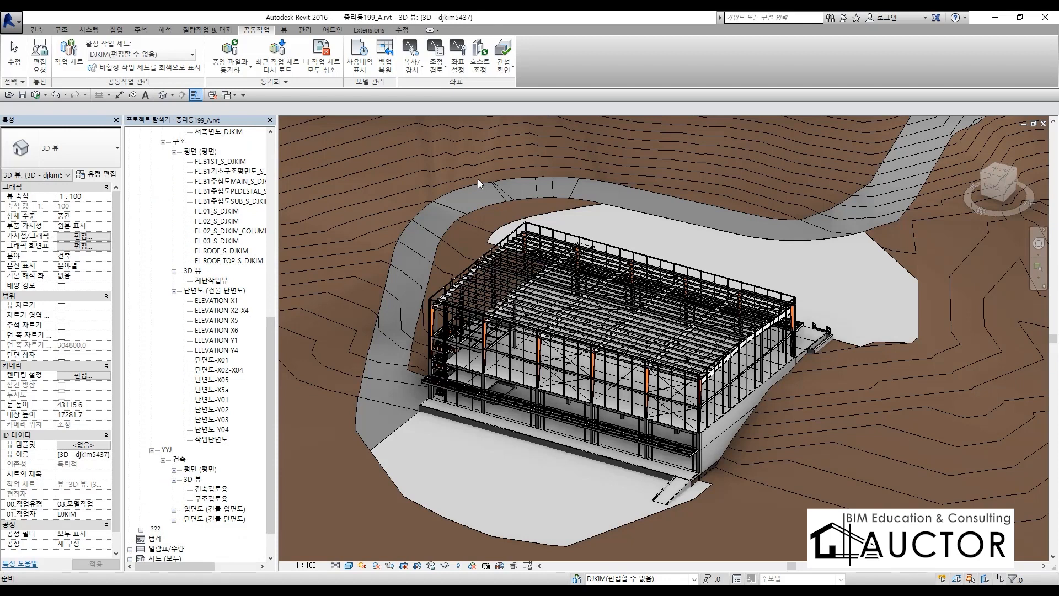
pyautogui.click(1043, 124)
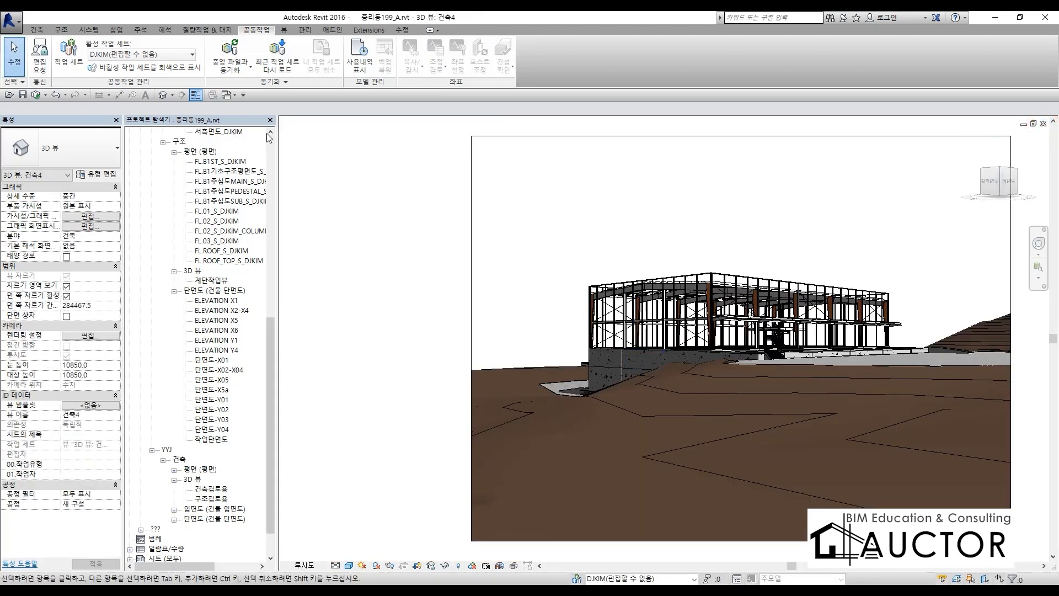
pyautogui.click(70, 58)
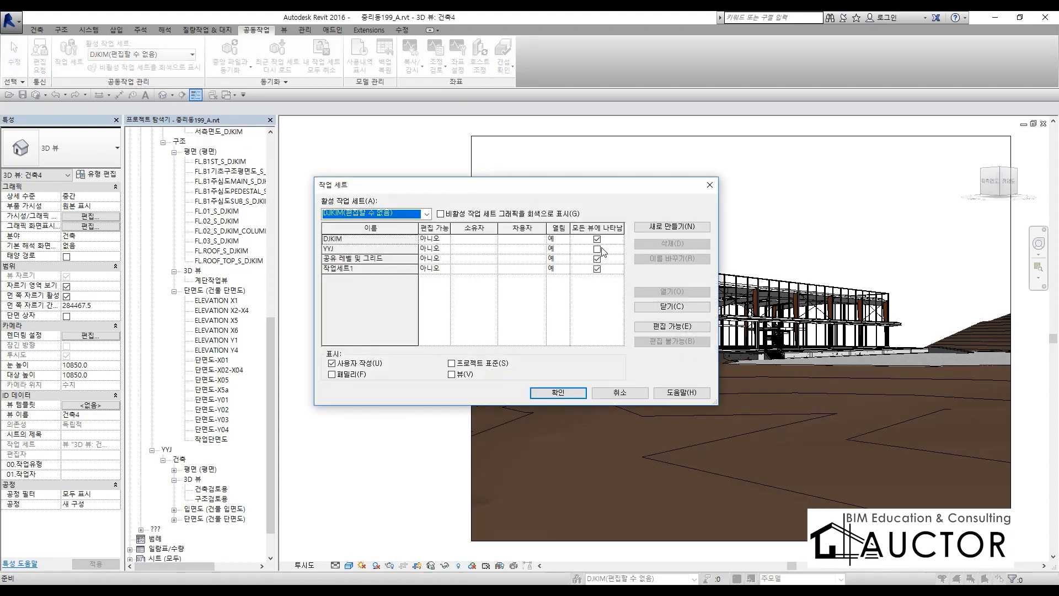
pyautogui.click(597, 249)
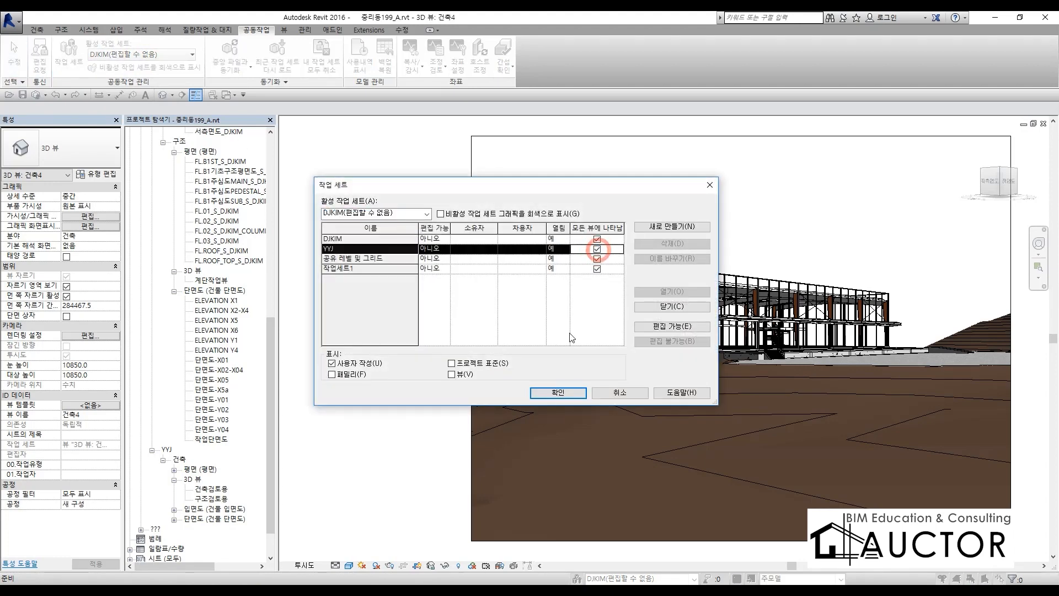
pyautogui.click(558, 393)
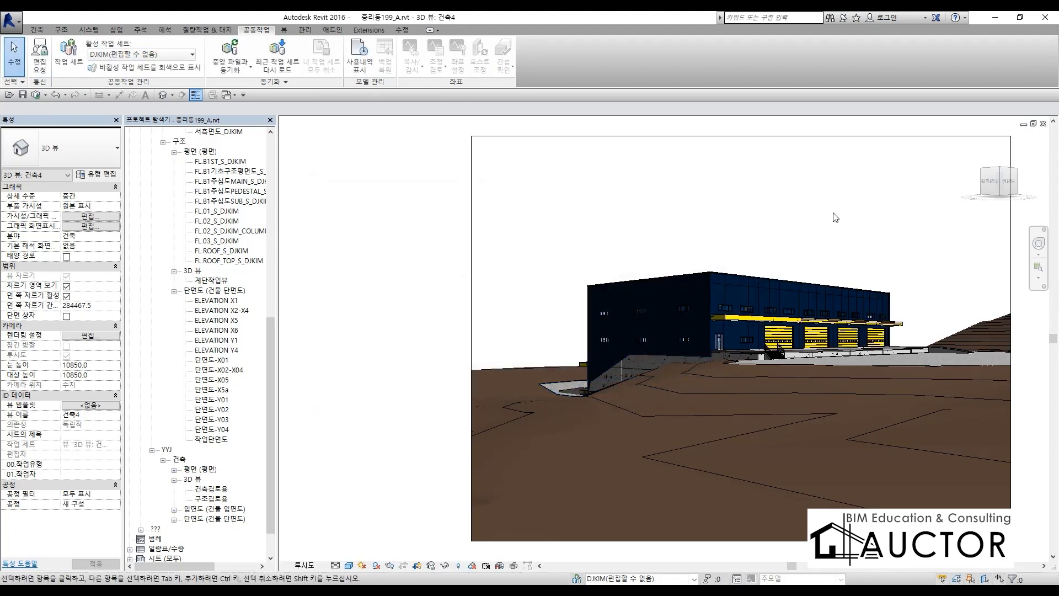
# - Close the project and synchronize its unsaved changes with the central model
pyautogui.click(1043, 124)
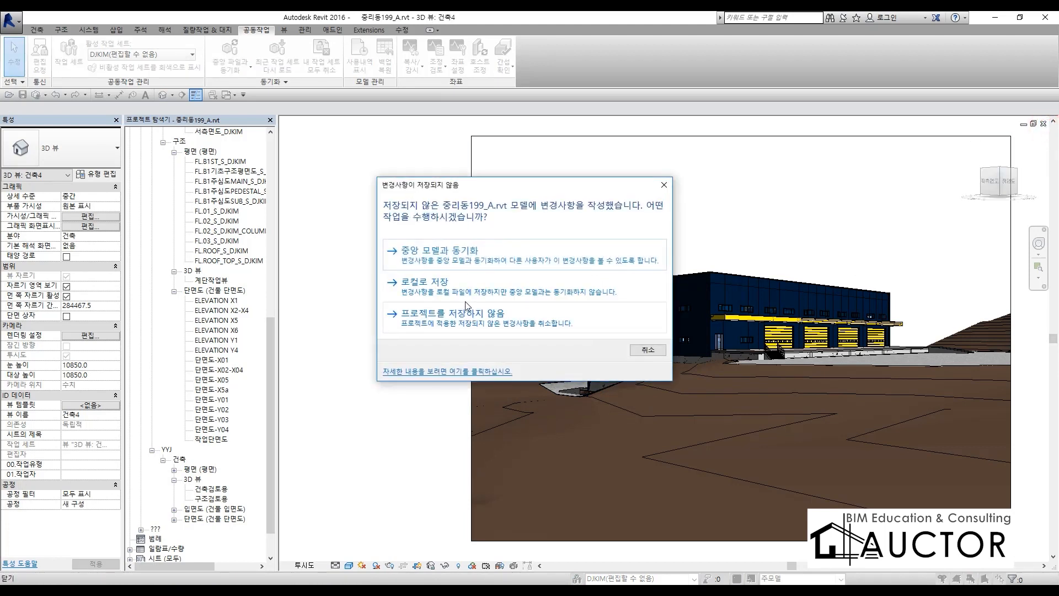
pyautogui.click(413, 251)
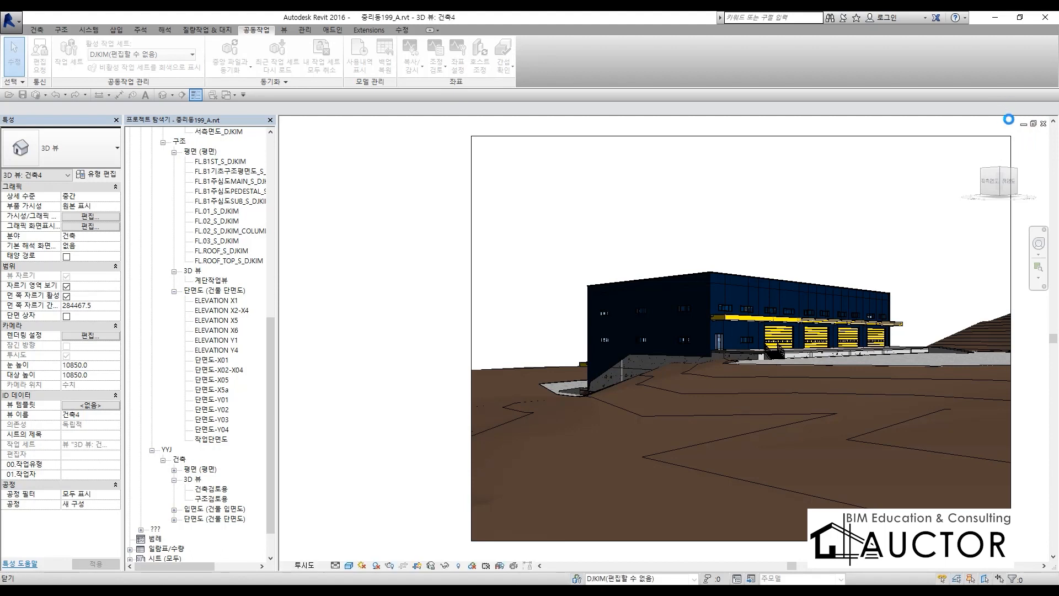
# - Close the remaining 건축4 3D view
pyautogui.click(1042, 123)
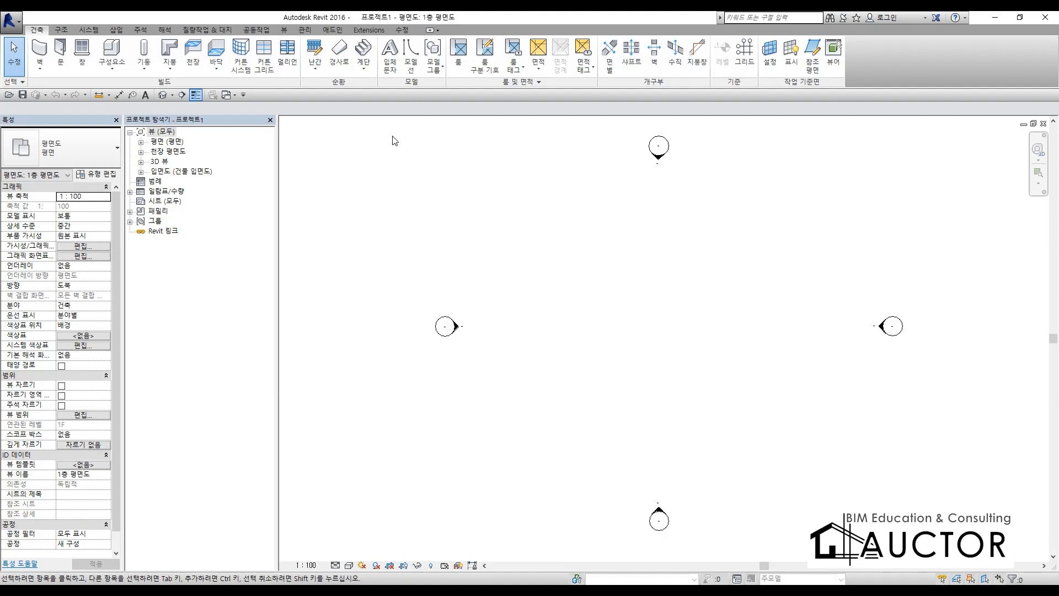
# - Handwrite a short note with the screen pen, add an arrow and several strokes beside it, and clear the annotation
pyautogui.moveTo(364, 170)
pyautogui.mouseDown()
pyautogui.moveTo(439, 206)
pyautogui.moveTo(392, 220)
pyautogui.mouseUp()
pyautogui.moveTo(367, 217)
pyautogui.mouseDown()
pyautogui.moveTo(402, 265)
pyautogui.moveTo(425, 230)
pyautogui.mouseUp()
pyautogui.moveTo(446, 203)
pyautogui.mouseDown()
pyautogui.moveTo(491, 202)
pyautogui.moveTo(461, 223)
pyautogui.mouseUp()
pyautogui.moveTo(483, 216)
pyautogui.mouseDown()
pyautogui.moveTo(504, 225)
pyautogui.moveTo(493, 264)
pyautogui.mouseUp()
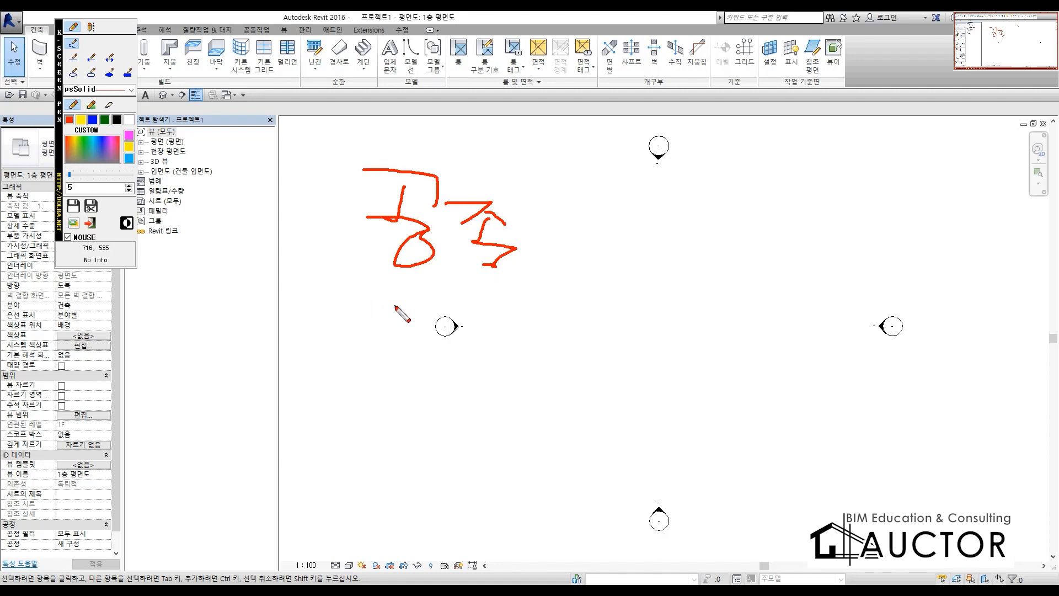
pyautogui.moveTo(551, 218)
pyautogui.mouseDown()
pyautogui.moveTo(614, 177)
pyautogui.moveTo(619, 105)
pyautogui.moveTo(673, 119)
pyautogui.mouseUp()
pyautogui.moveTo(634, 91); pyautogui.dragTo(673, 119)
pyautogui.moveTo(635, 133)
pyautogui.mouseDown()
pyautogui.moveTo(673, 121)
pyautogui.moveTo(700, 92)
pyautogui.moveTo(858, 130)
pyautogui.mouseUp()
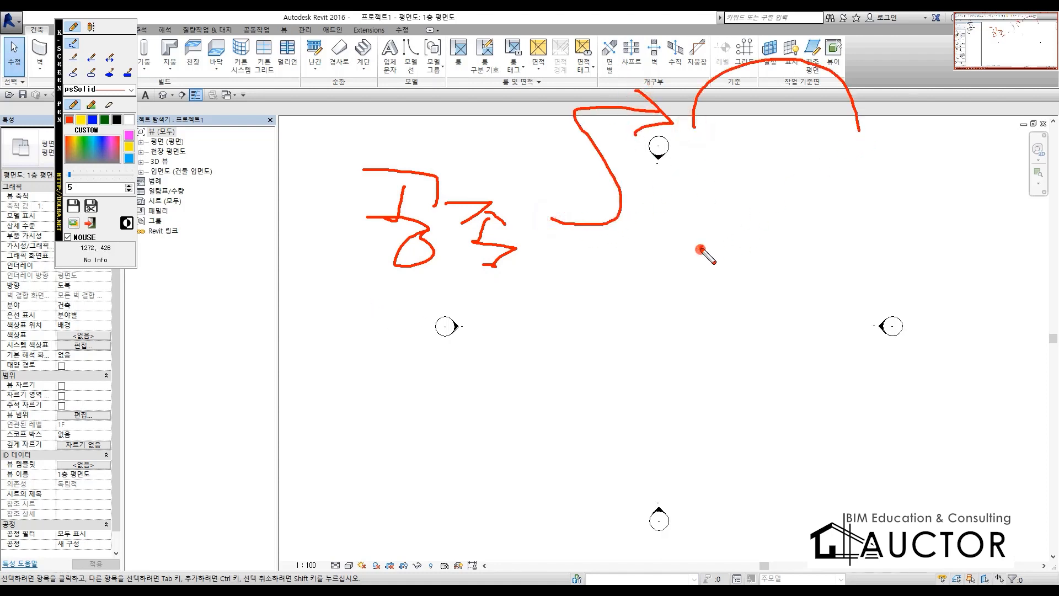
pyautogui.moveTo(701, 249); pyautogui.dragTo(841, 240)
pyautogui.moveTo(692, 317); pyautogui.dragTo(932, 354)
pyautogui.moveTo(707, 397); pyautogui.dragTo(865, 404)
pyautogui.moveTo(640, 363)
pyautogui.mouseDown()
pyautogui.moveTo(544, 347)
pyautogui.moveTo(485, 322)
pyautogui.mouseUp()
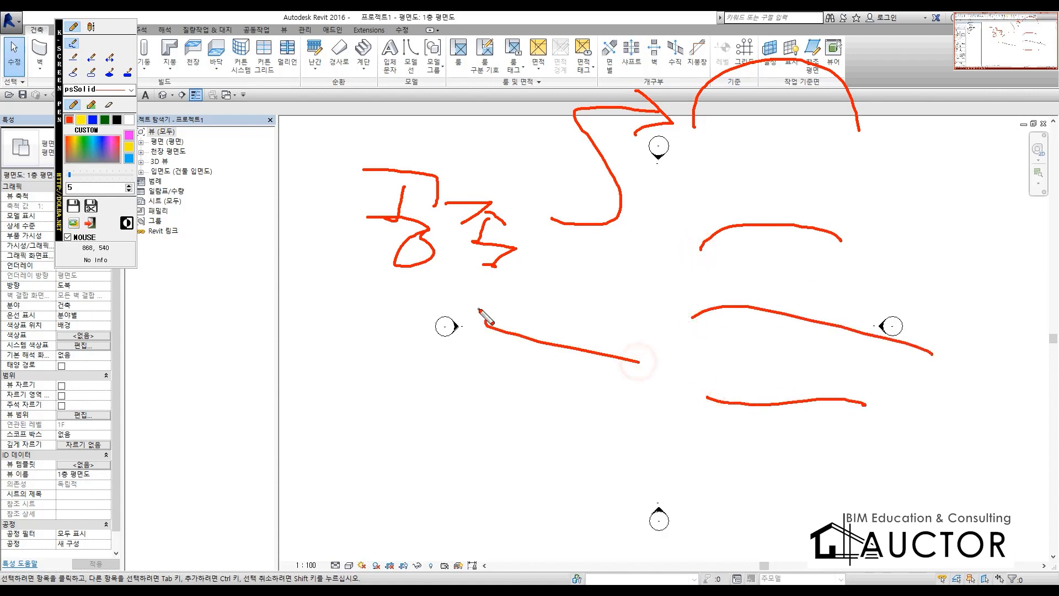
pyautogui.press('Delete')
# - Handwrite "Revit" and a column of Korean terms beside it with the screen pen, with a dividing line under the first term
pyautogui.moveTo(263, 286)
pyautogui.mouseDown()
pyautogui.moveTo(277, 193)
pyautogui.moveTo(312, 248)
pyautogui.moveTo(358, 266)
pyautogui.mouseUp()
pyautogui.moveTo(390, 213); pyautogui.dragTo(390, 275)
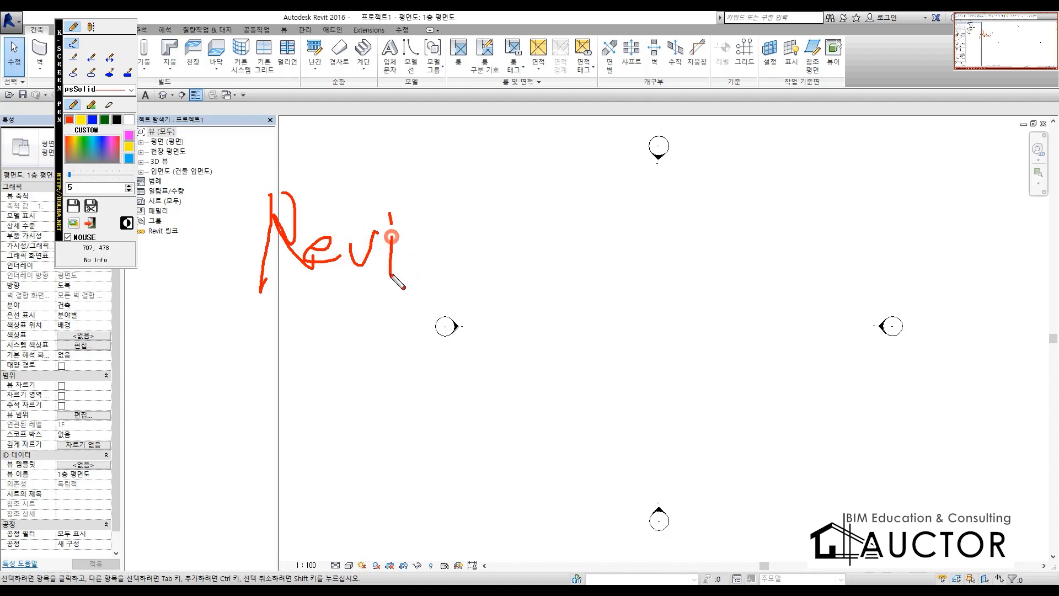
pyautogui.moveTo(405, 234)
pyautogui.mouseDown()
pyautogui.moveTo(426, 273)
pyautogui.moveTo(462, 256)
pyautogui.mouseUp()
pyautogui.moveTo(591, 170)
pyautogui.mouseDown()
pyautogui.moveTo(602, 170)
pyautogui.moveTo(619, 224)
pyautogui.mouseUp()
pyautogui.moveTo(658, 157); pyautogui.dragTo(660, 236)
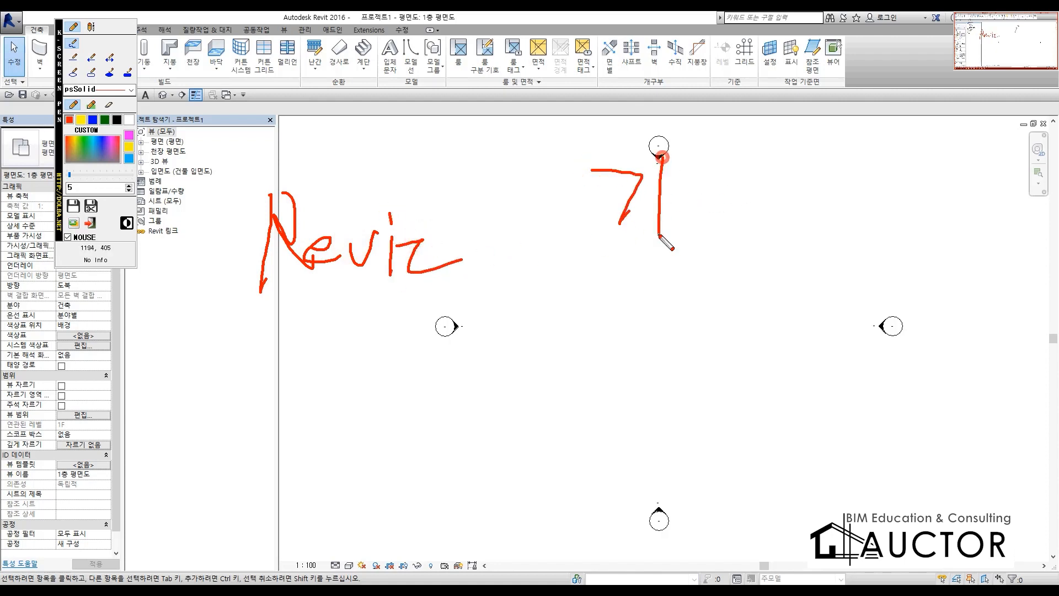
pyautogui.moveTo(684, 190)
pyautogui.mouseDown()
pyautogui.moveTo(739, 204)
pyautogui.moveTo(729, 224)
pyautogui.mouseUp()
pyautogui.moveTo(715, 241)
pyautogui.mouseDown()
pyautogui.moveTo(758, 265)
pyautogui.moveTo(784, 262)
pyautogui.mouseUp()
pyautogui.moveTo(626, 319); pyautogui.dragTo(624, 375)
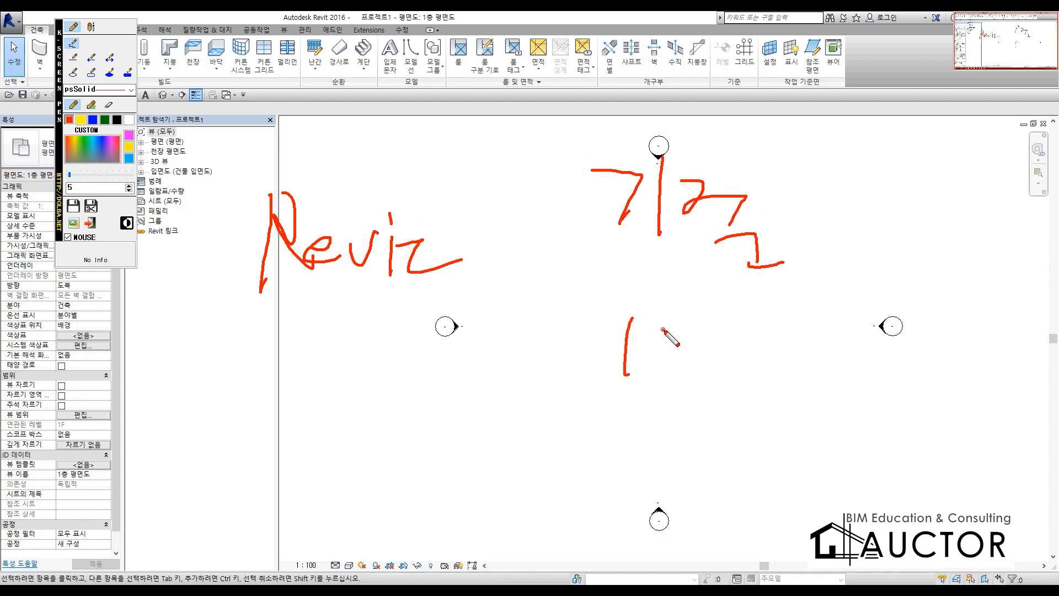
pyautogui.moveTo(668, 330); pyautogui.dragTo(647, 360)
pyautogui.moveTo(675, 320); pyautogui.dragTo(674, 361)
pyautogui.moveTo(682, 337); pyautogui.dragTo(746, 343)
pyautogui.moveTo(757, 331); pyautogui.dragTo(760, 376)
pyautogui.moveTo(602, 424); pyautogui.dragTo(655, 423)
pyautogui.moveTo(646, 426)
pyautogui.mouseDown()
pyautogui.moveTo(691, 469)
pyautogui.moveTo(736, 396)
pyautogui.moveTo(726, 447)
pyautogui.mouseUp()
pyautogui.moveTo(715, 450); pyautogui.dragTo(772, 444)
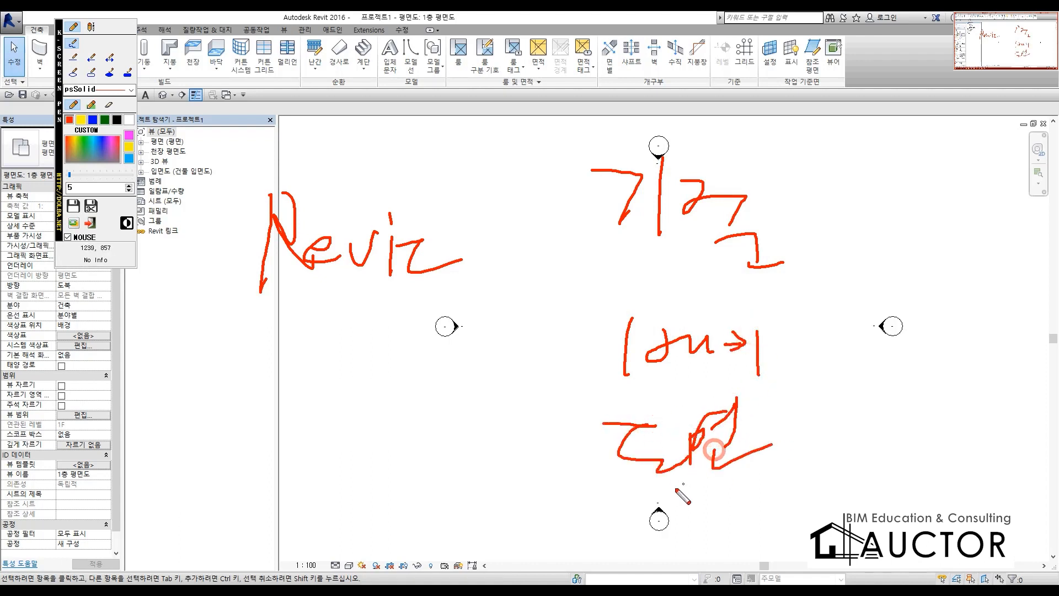
pyautogui.moveTo(640, 501); pyautogui.dragTo(651, 515)
pyautogui.moveTo(647, 492)
pyautogui.mouseDown()
pyautogui.moveTo(671, 491)
pyautogui.moveTo(695, 511)
pyautogui.moveTo(719, 502)
pyautogui.moveTo(729, 517)
pyautogui.mouseUp()
pyautogui.moveTo(742, 480)
pyautogui.mouseDown()
pyautogui.moveTo(746, 526)
pyautogui.moveTo(766, 538)
pyautogui.moveTo(836, 495)
pyautogui.mouseUp()
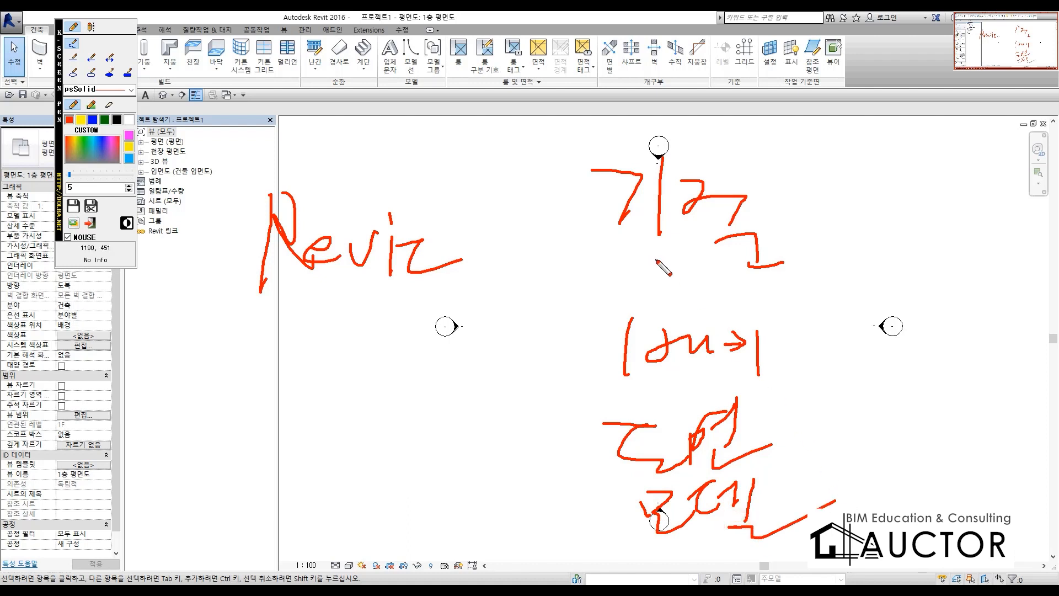
pyautogui.moveTo(601, 301); pyautogui.dragTo(810, 317)
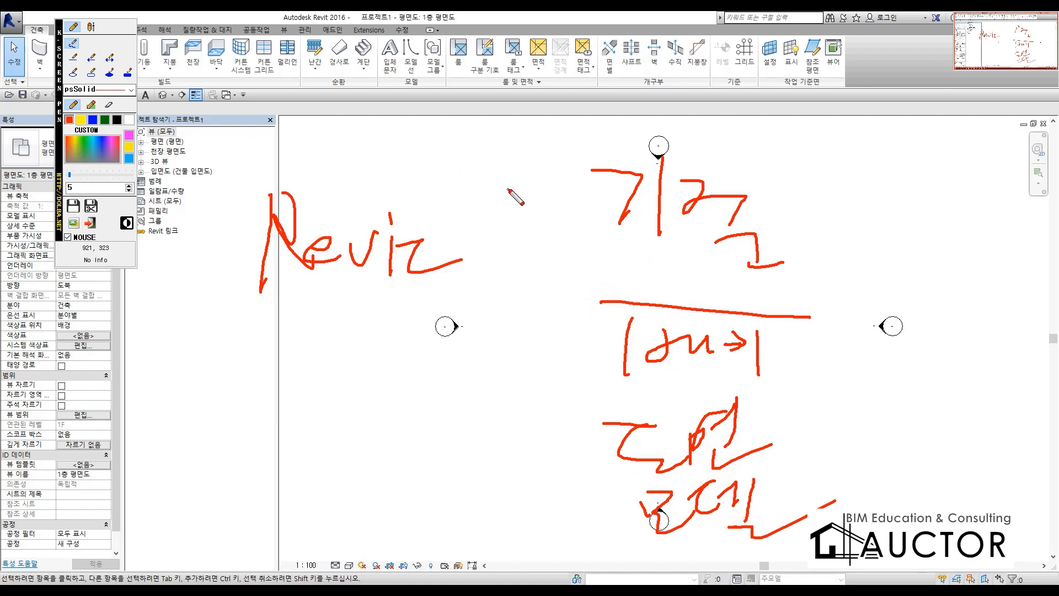
# - Mark the handwritten terms with numbering and connecting strokes in front of them using the screen pen
pyautogui.moveTo(500, 188); pyautogui.dragTo(522, 229)
pyautogui.moveTo(530, 182)
pyautogui.mouseDown()
pyautogui.moveTo(524, 232)
pyautogui.moveTo(552, 280)
pyautogui.mouseUp()
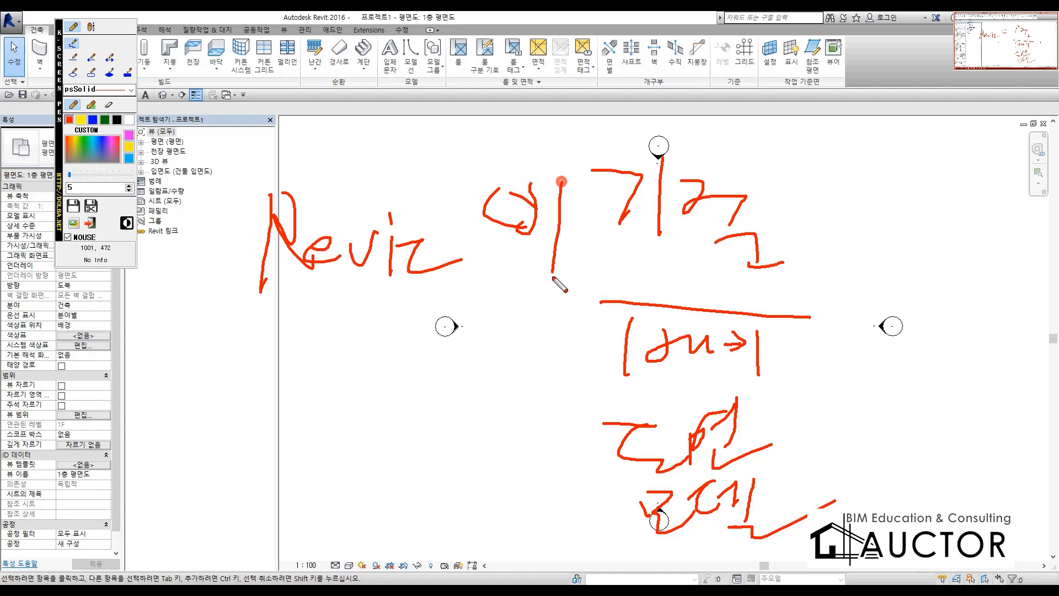
pyautogui.moveTo(515, 359)
pyautogui.mouseDown()
pyautogui.moveTo(539, 380)
pyautogui.moveTo(598, 372)
pyautogui.mouseUp()
pyautogui.moveTo(547, 440)
pyautogui.mouseDown()
pyautogui.moveTo(567, 463)
pyautogui.moveTo(569, 447)
pyautogui.mouseUp()
pyautogui.moveTo(566, 440)
pyautogui.mouseDown()
pyautogui.moveTo(586, 462)
pyautogui.moveTo(554, 511)
pyautogui.mouseUp()
pyautogui.moveTo(546, 525); pyautogui.dragTo(539, 552)
pyautogui.moveTo(560, 539); pyautogui.dragTo(631, 520)
pyautogui.moveTo(613, 495); pyautogui.dragTo(543, 552)
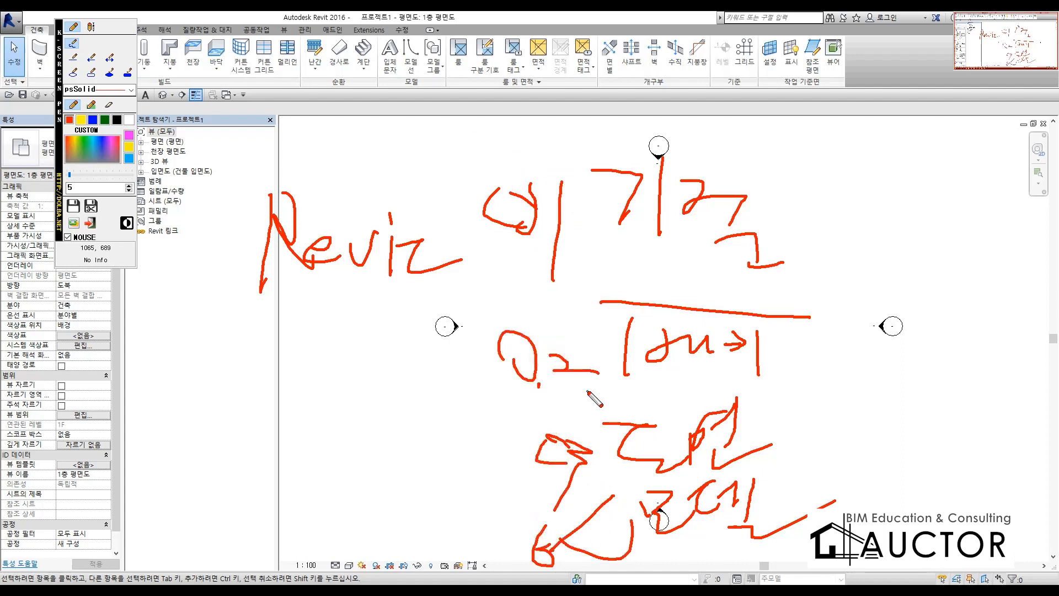
# - Draw an arrow from the first term to sketched shapes, outline the whole diagram with the screen pen, and dismiss the annotation
pyautogui.moveTo(771, 227); pyautogui.dragTo(906, 214)
pyautogui.moveTo(834, 174); pyautogui.dragTo(873, 226)
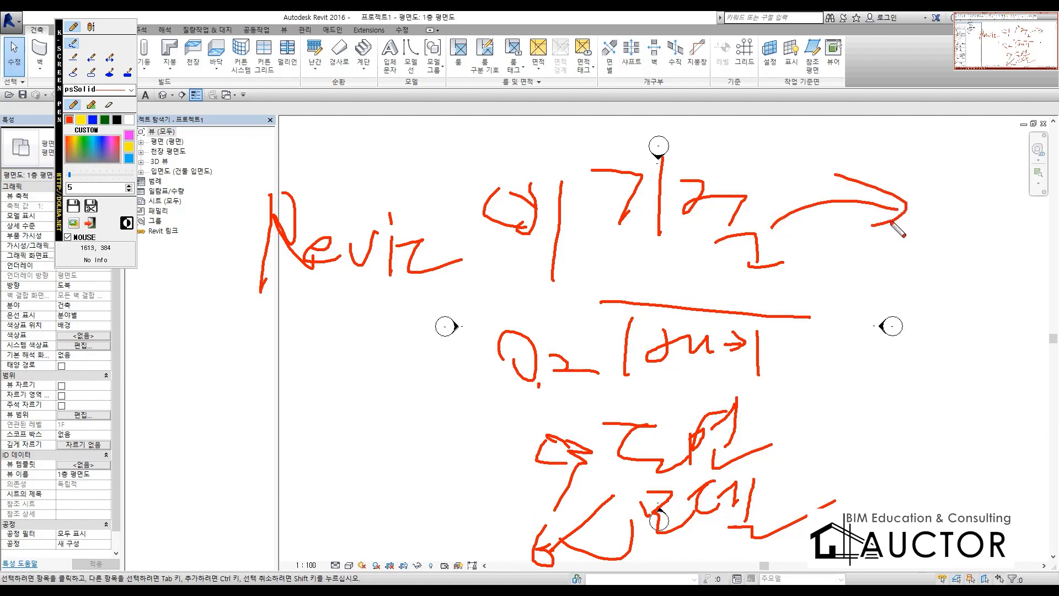
pyautogui.moveTo(920, 187)
pyautogui.mouseDown()
pyautogui.moveTo(1017, 188)
pyautogui.moveTo(995, 132)
pyautogui.moveTo(1058, 234)
pyautogui.mouseUp()
pyautogui.moveTo(941, 325)
pyautogui.mouseDown()
pyautogui.moveTo(949, 395)
pyautogui.moveTo(968, 404)
pyautogui.mouseUp()
pyautogui.moveTo(972, 445)
pyautogui.mouseDown()
pyautogui.moveTo(1029, 433)
pyautogui.moveTo(979, 483)
pyautogui.moveTo(1024, 527)
pyautogui.mouseUp()
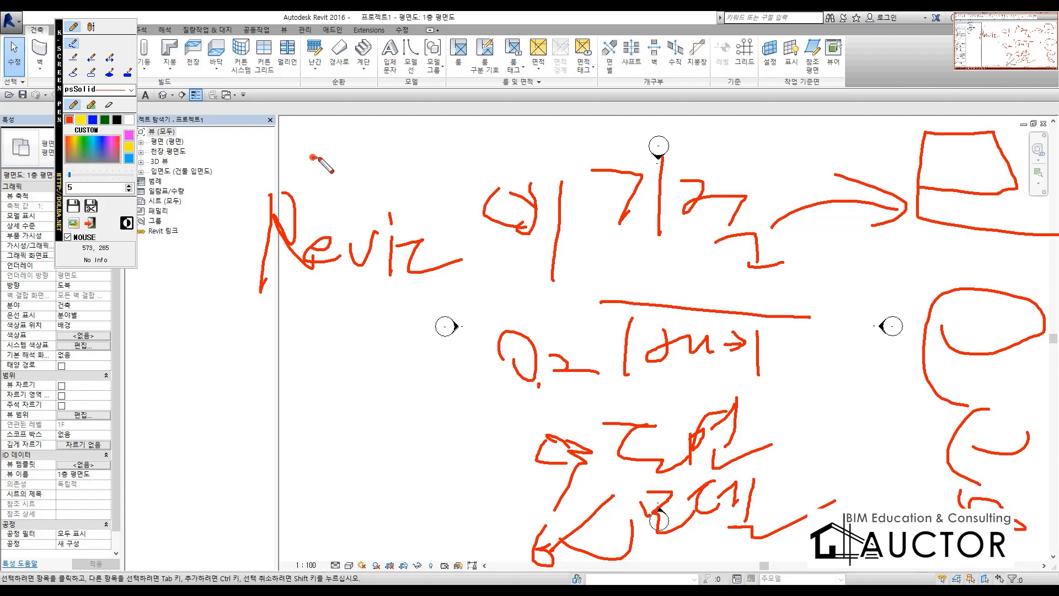
pyautogui.moveTo(312, 158)
pyautogui.mouseDown()
pyautogui.moveTo(1048, 199)
pyautogui.moveTo(1026, 521)
pyautogui.moveTo(413, 325)
pyautogui.moveTo(420, 194)
pyautogui.mouseUp()
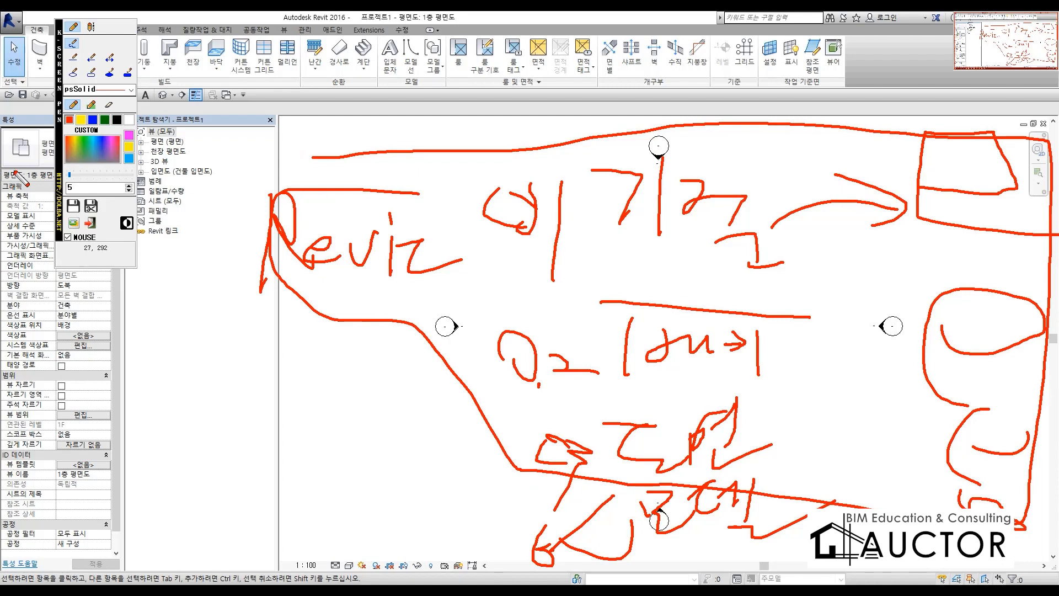
pyautogui.press('Escape')
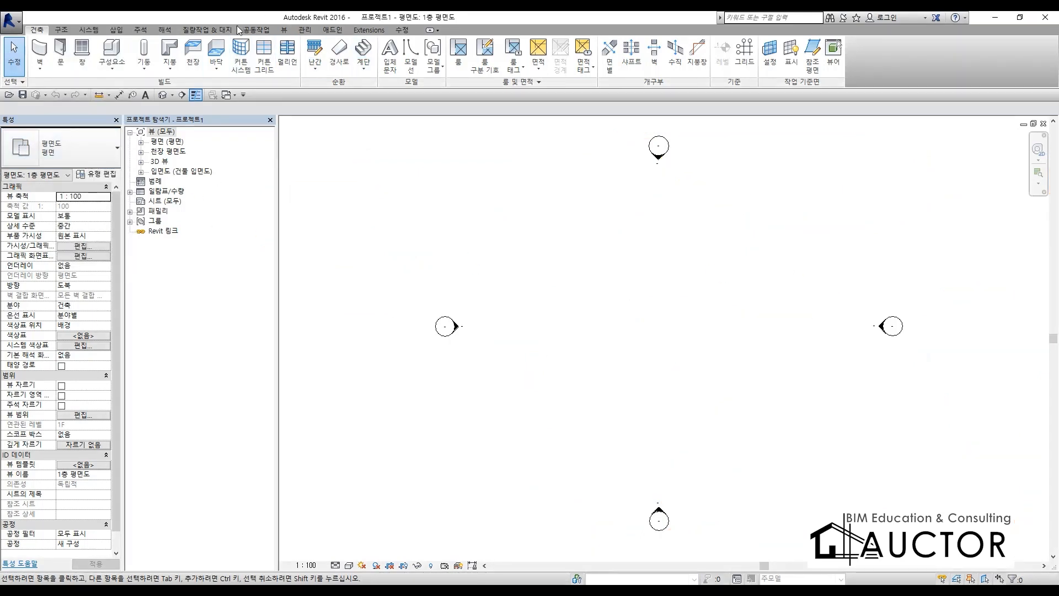
# - Start a new project parameter named 01.분류 with the parameter type 문자
pyautogui.click(295, 29)
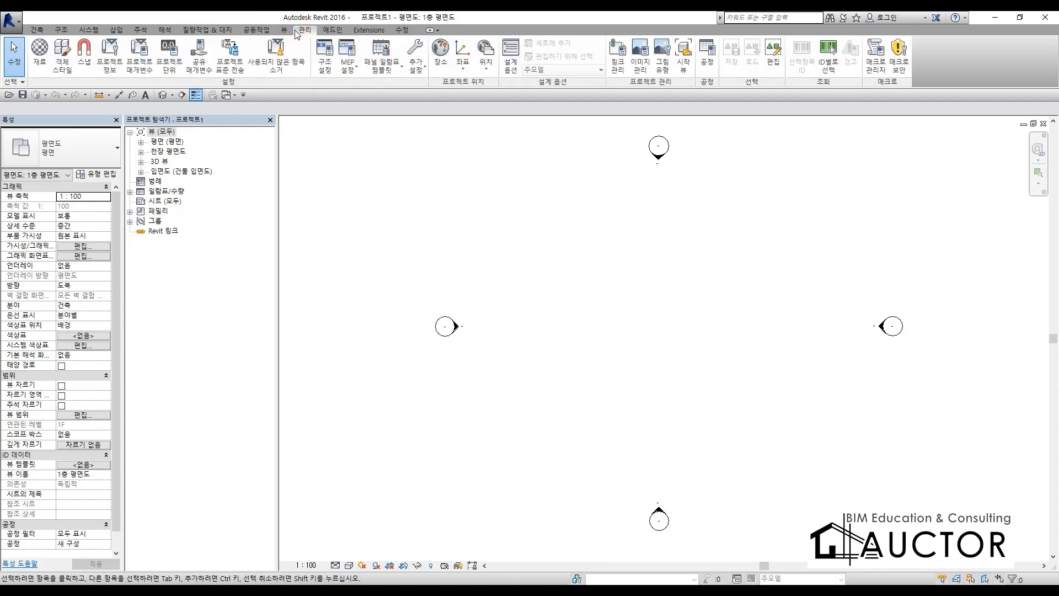
pyautogui.click(139, 70)
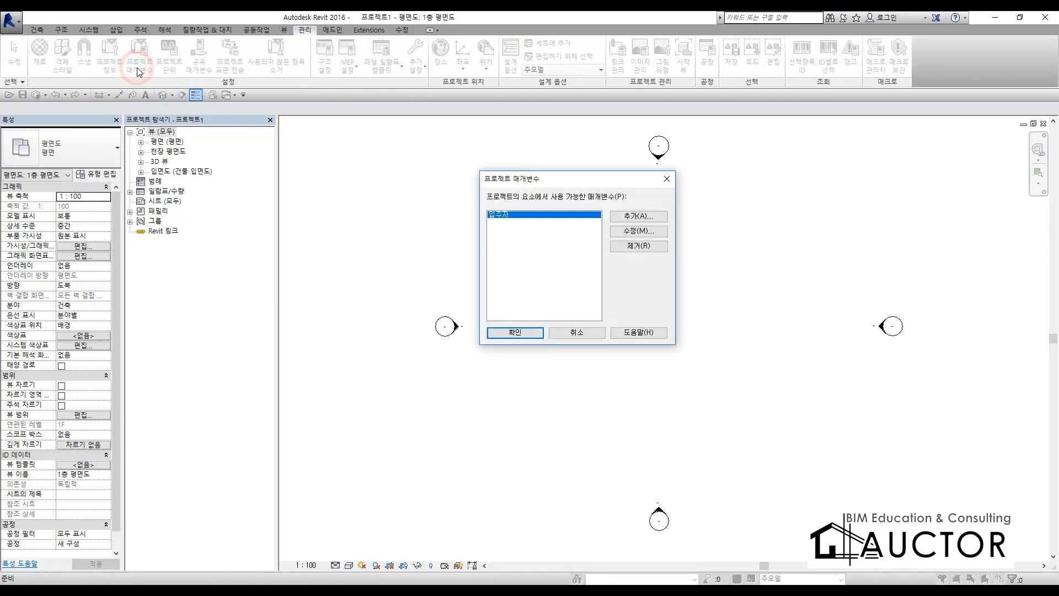
pyautogui.click(619, 217)
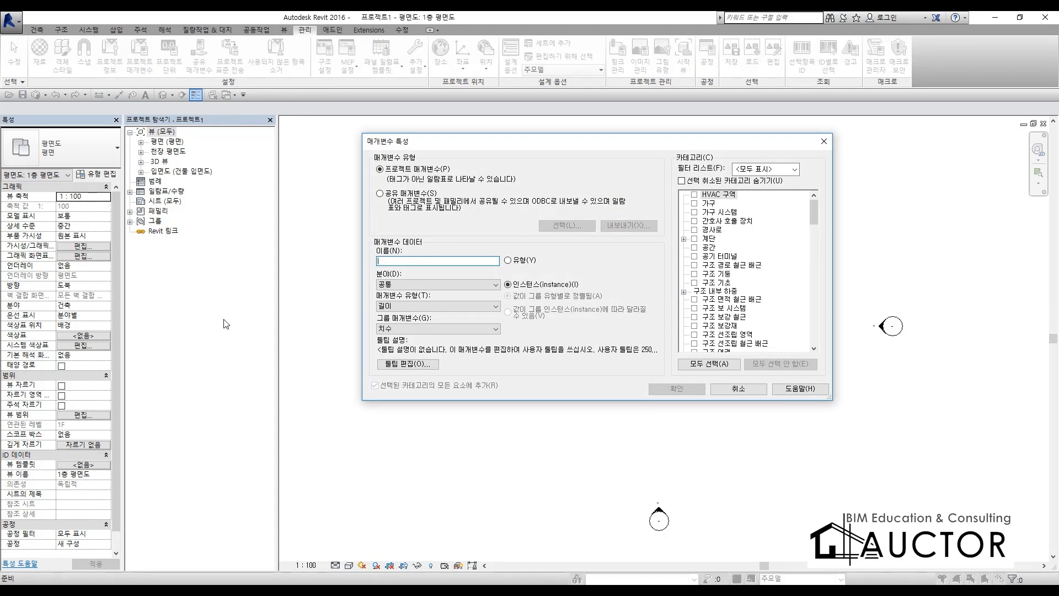
pyautogui.write('이')
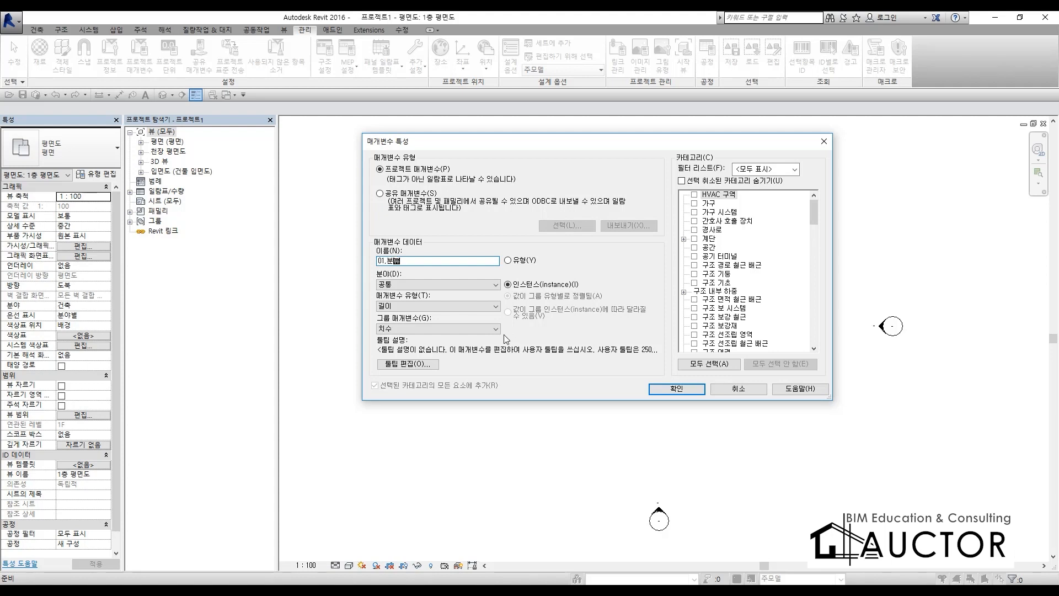
pyautogui.click(493, 306)
pyautogui.click(439, 318)
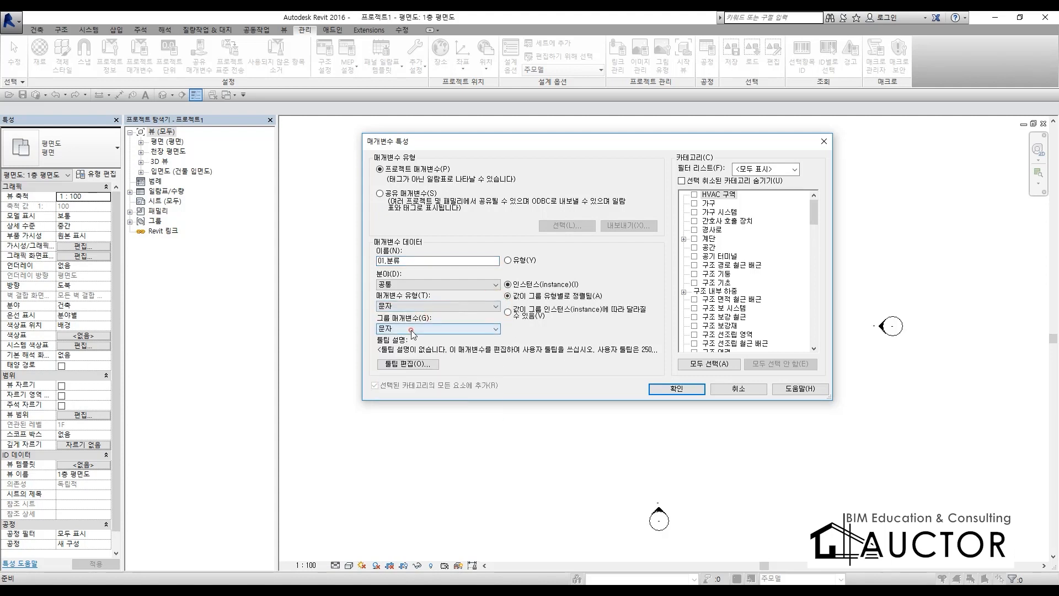
# - Group the 01.분류 parameter under ID 데이터, apply it to all categories, and confirm the project parameters
pyautogui.click(412, 329)
pyautogui.scroll(4, 408, 378)
pyautogui.scroll(3, 405, 369)
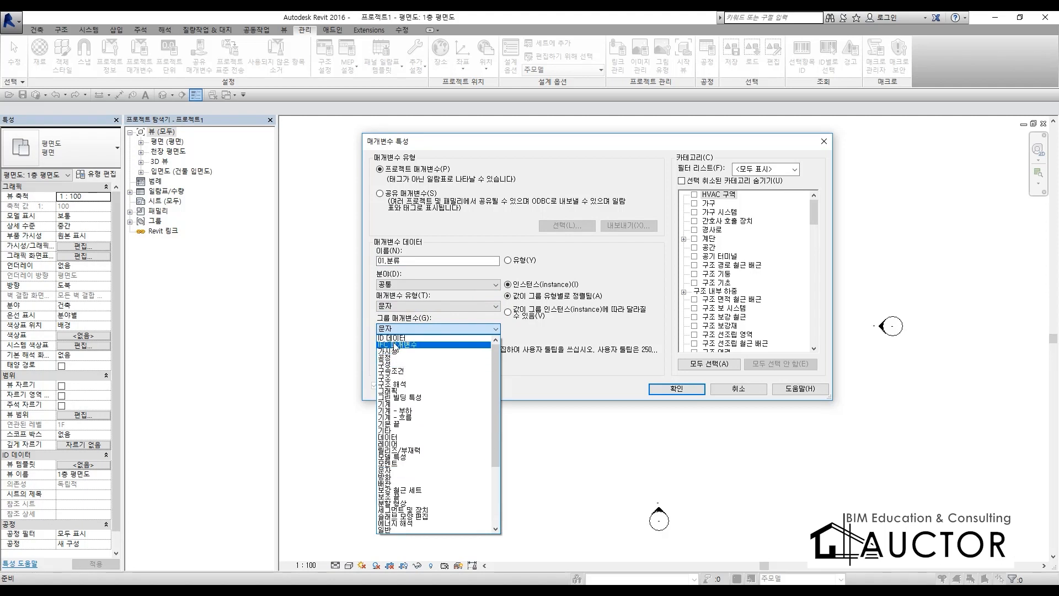
pyautogui.click(395, 346)
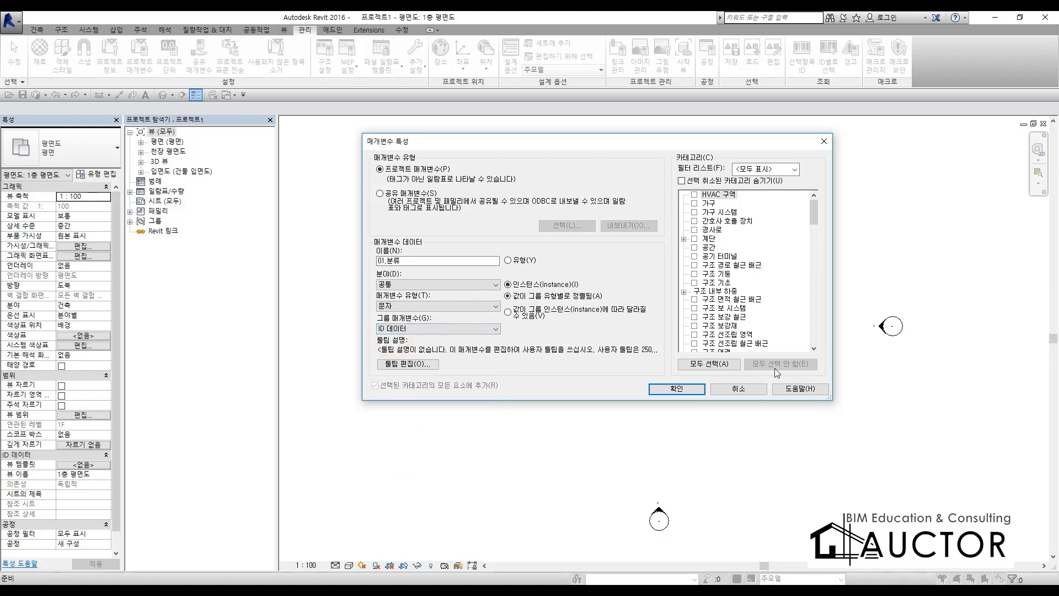
pyautogui.click(694, 365)
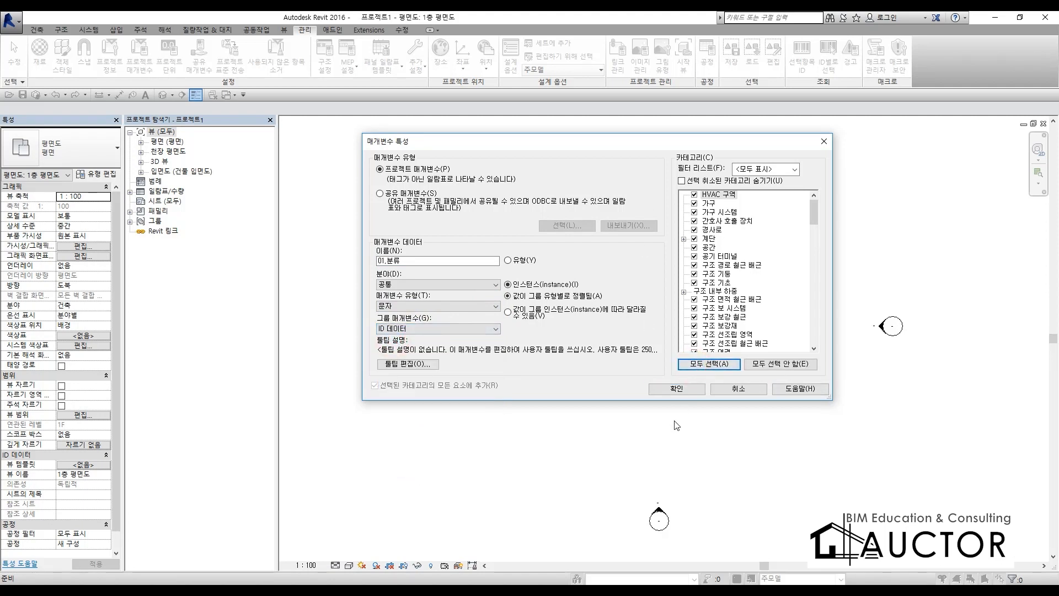
pyautogui.click(674, 390)
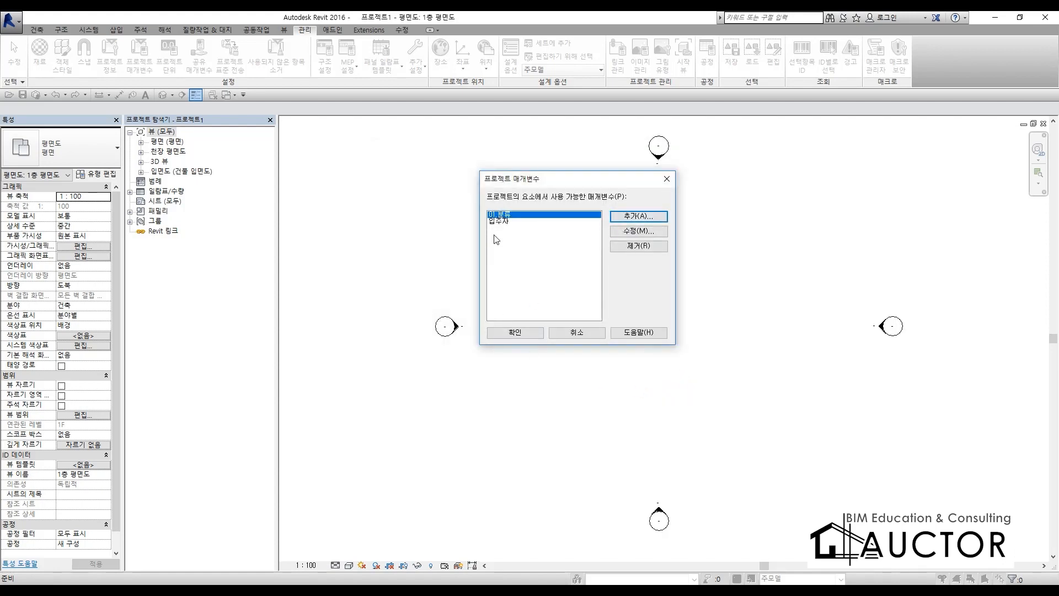
pyautogui.click(514, 332)
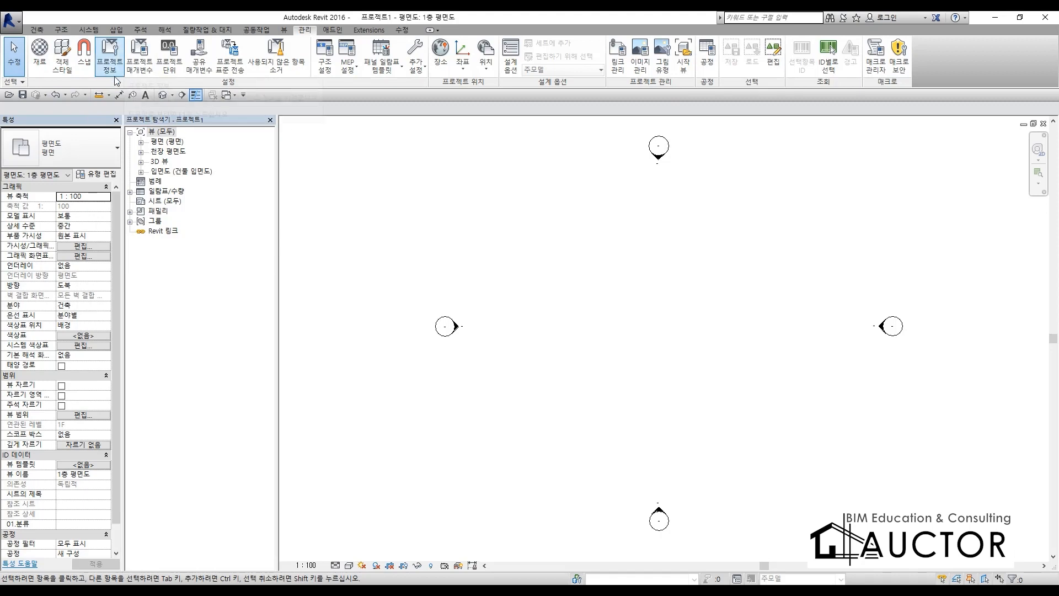
# - Start a second project parameter named 02.작업자 with the parameter type 문자
pyautogui.click(129, 65)
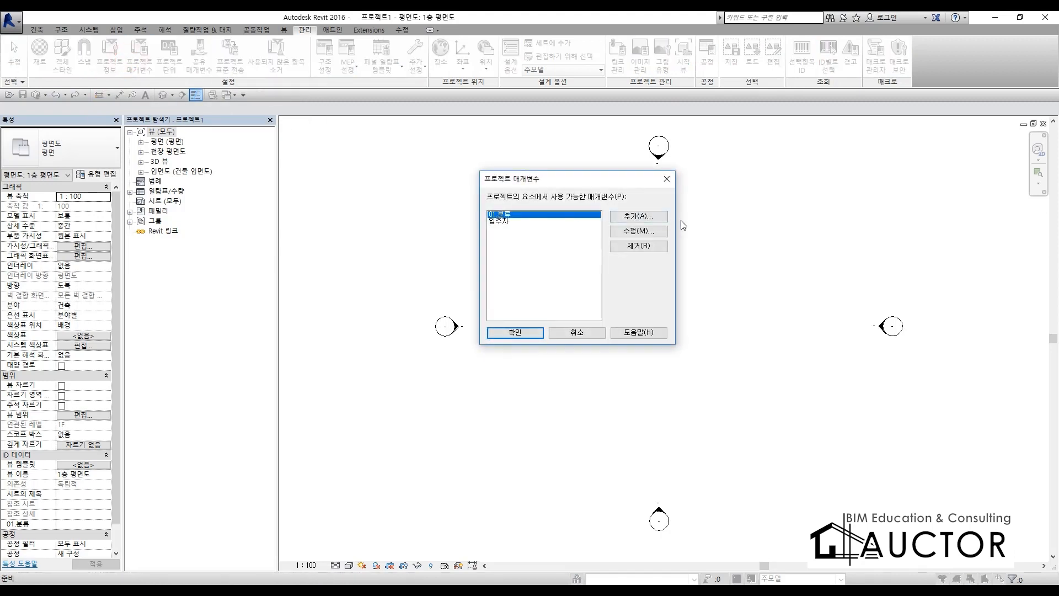
pyautogui.click(637, 215)
pyautogui.write('02.작업재')
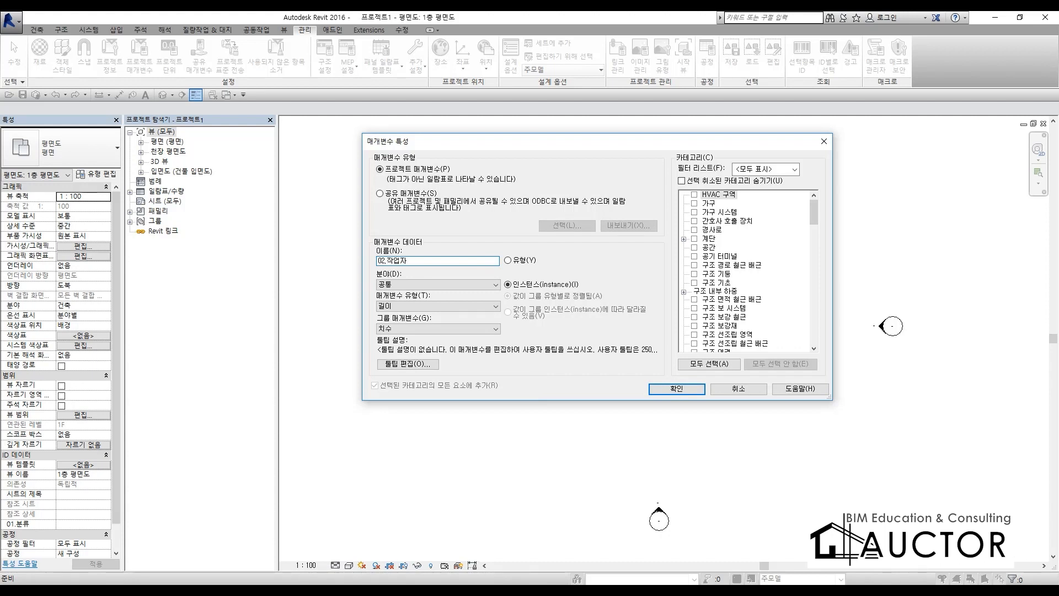
pyautogui.click(437, 307)
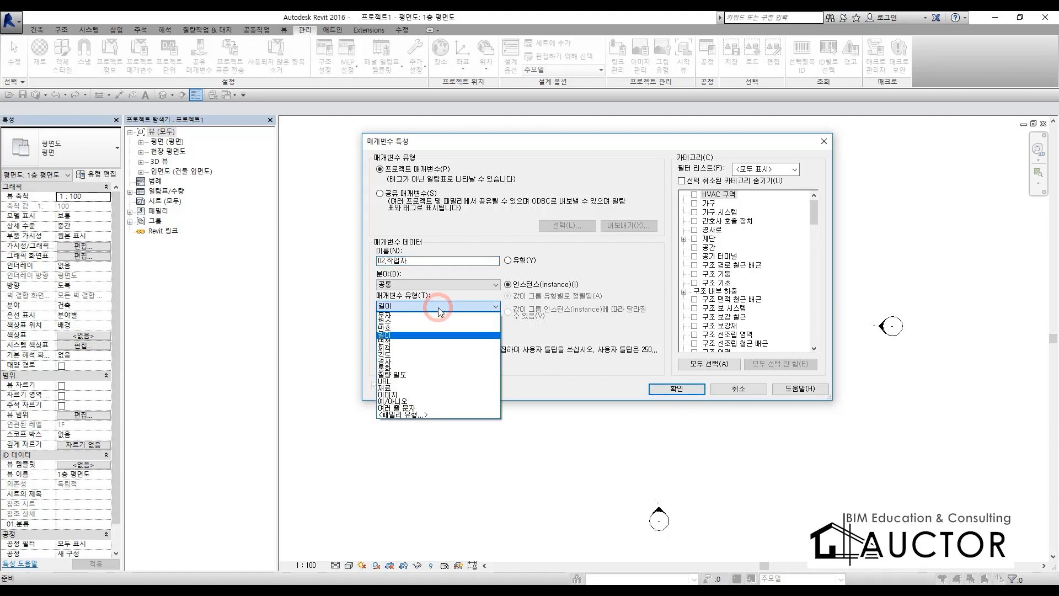
pyautogui.click(436, 316)
# - Group the 02.작업자 parameter under ID 데이터, apply it to all categories, confirm, and check the view's ID data properties
pyautogui.click(424, 329)
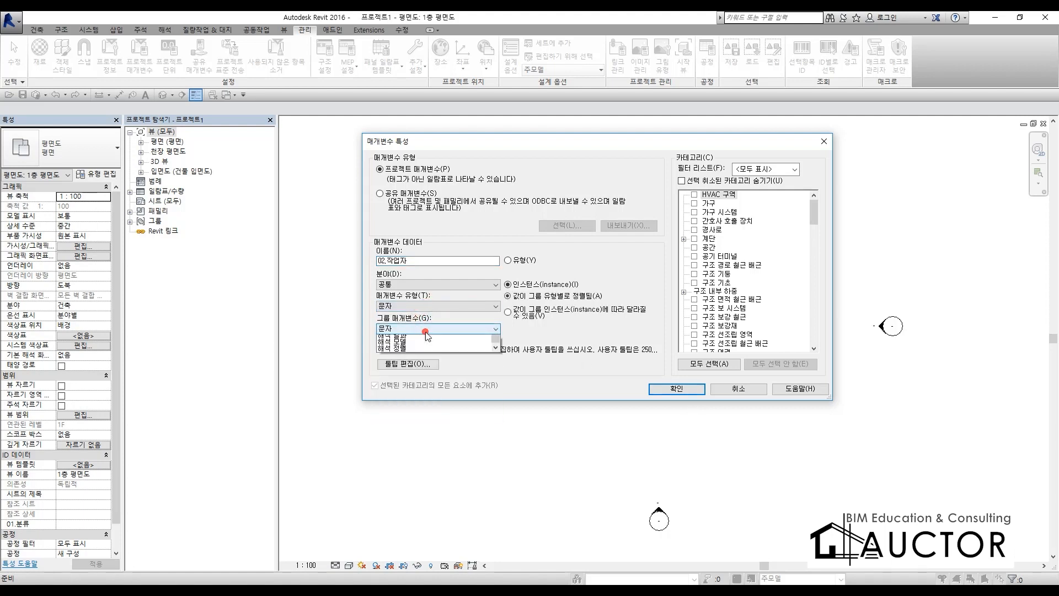
pyautogui.scroll(4, 410, 375)
pyautogui.scroll(3, 410, 375)
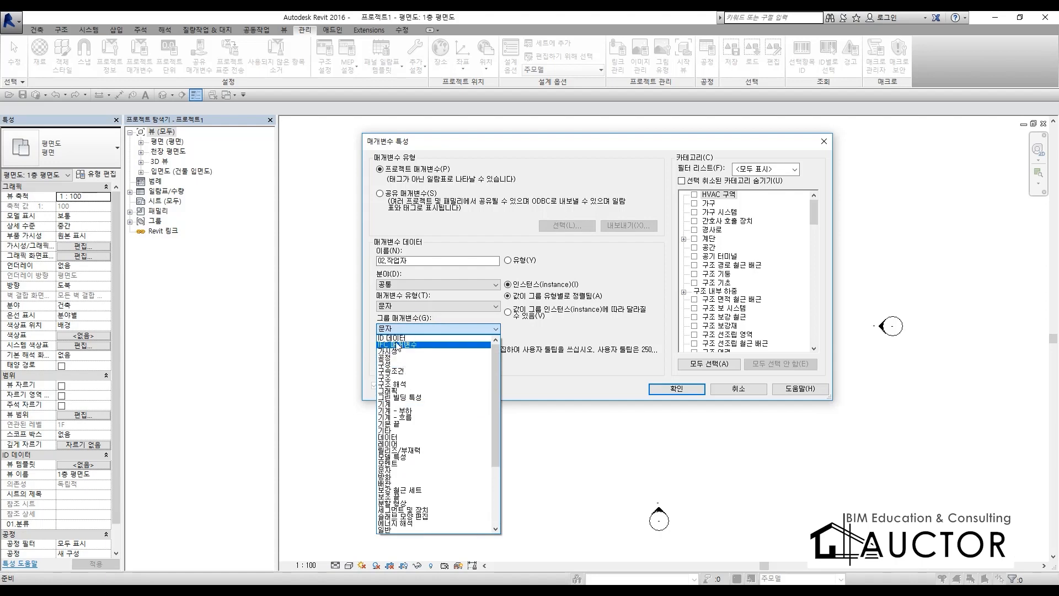
pyautogui.click(394, 341)
pyautogui.click(712, 364)
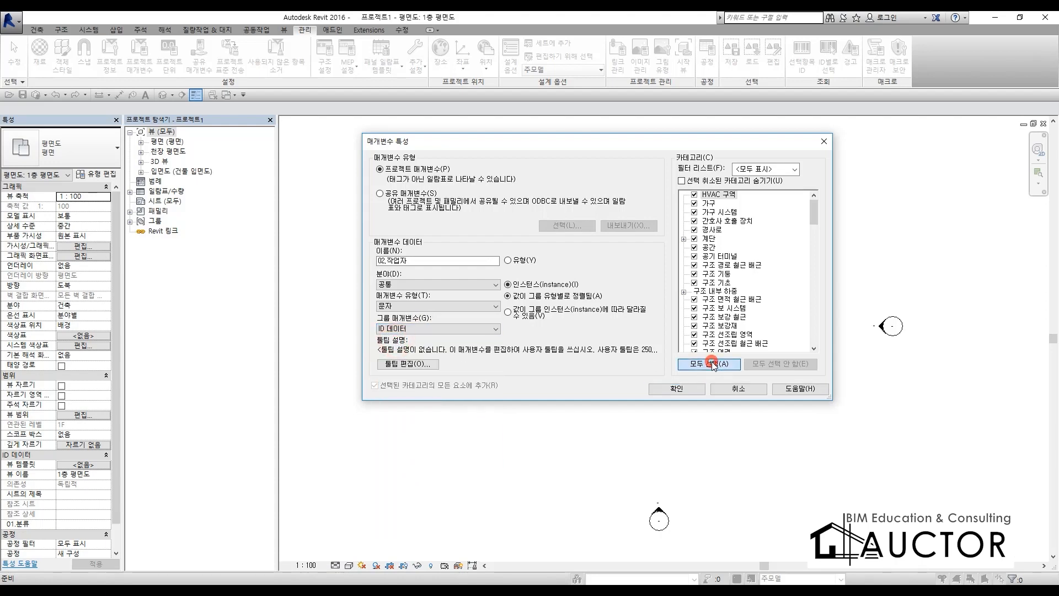
pyautogui.click(675, 388)
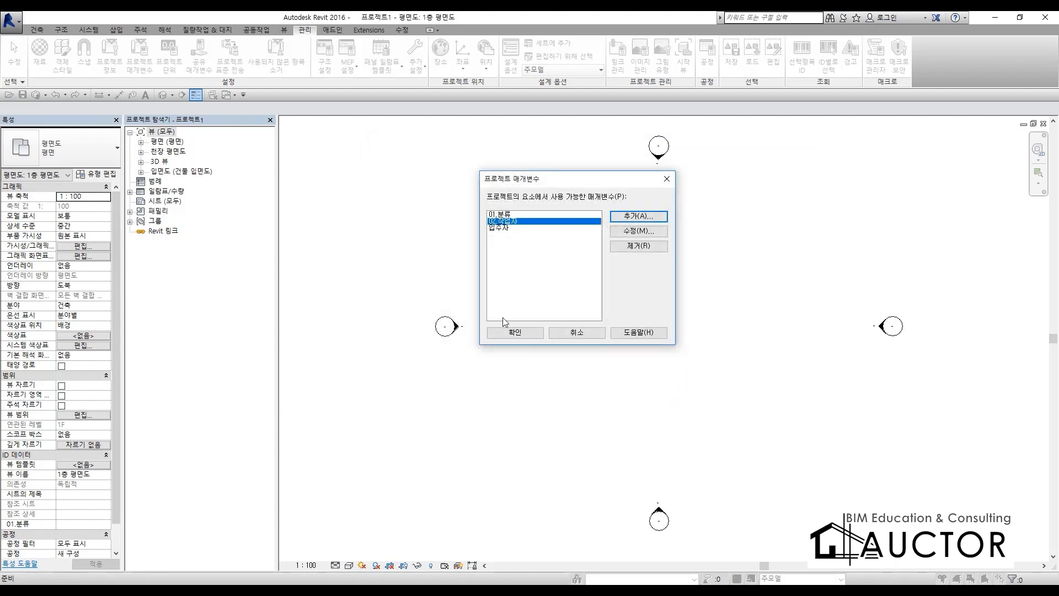
pyautogui.click(491, 333)
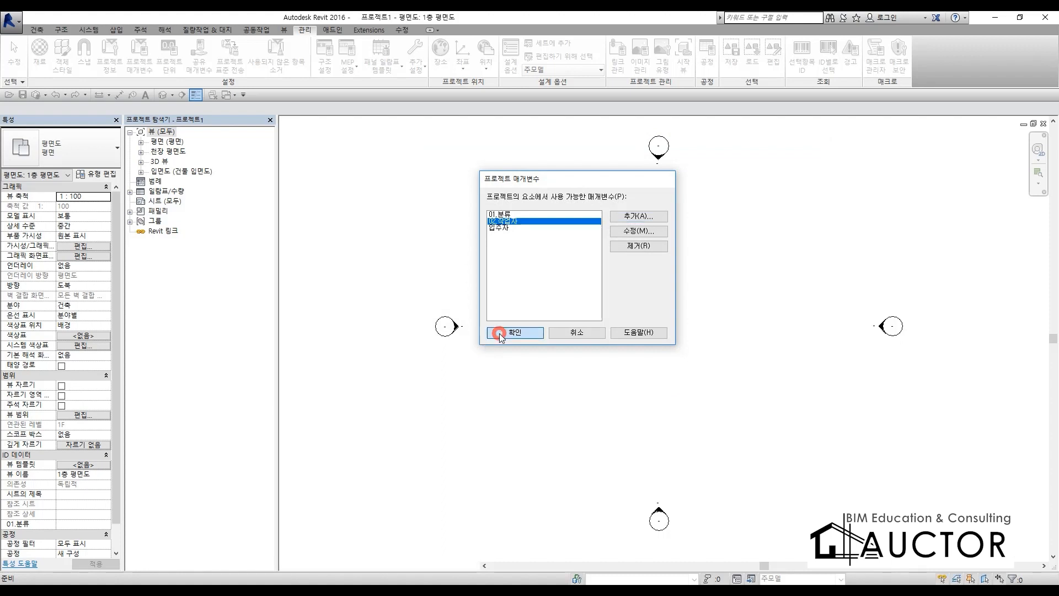
pyautogui.click(114, 481)
pyautogui.scroll(-1, 115, 483)
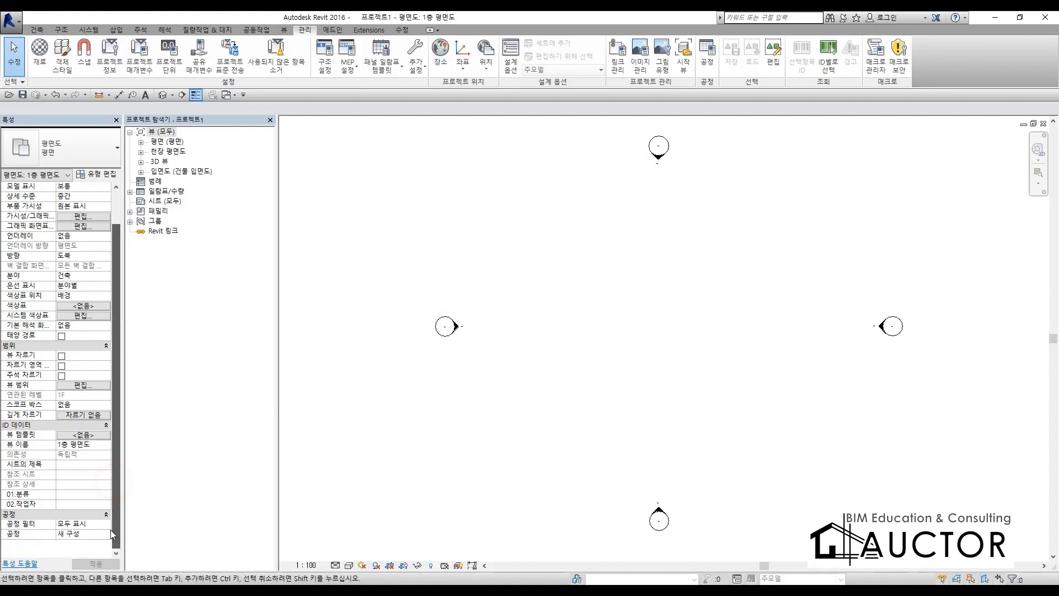
pyautogui.click(66, 496)
pyautogui.click(66, 504)
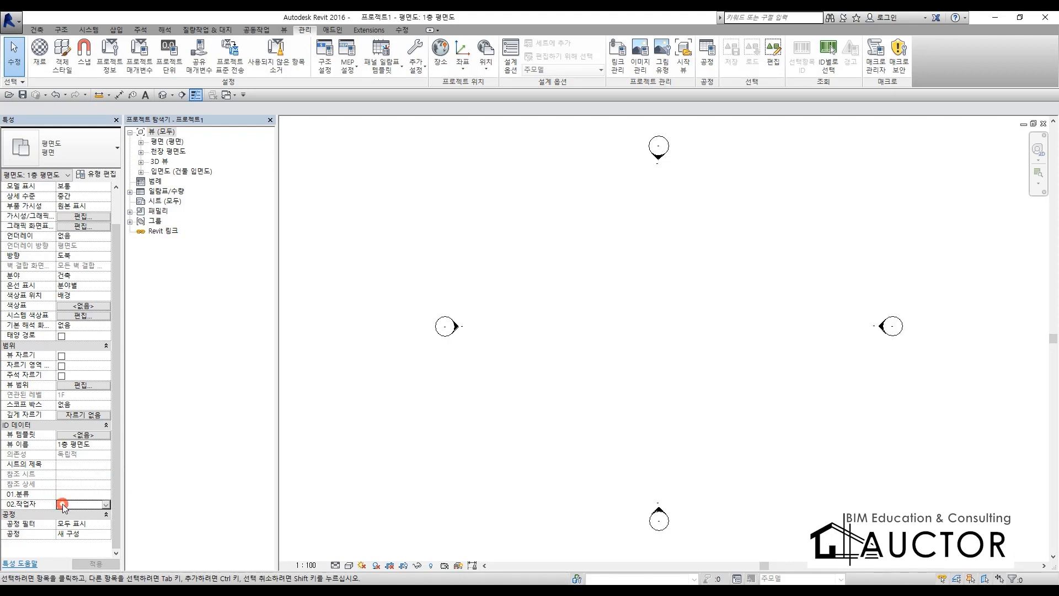
pyautogui.click(66, 494)
# - Create a new browser organization for the project's views named 주상복합
pyautogui.rightClick(165, 133)
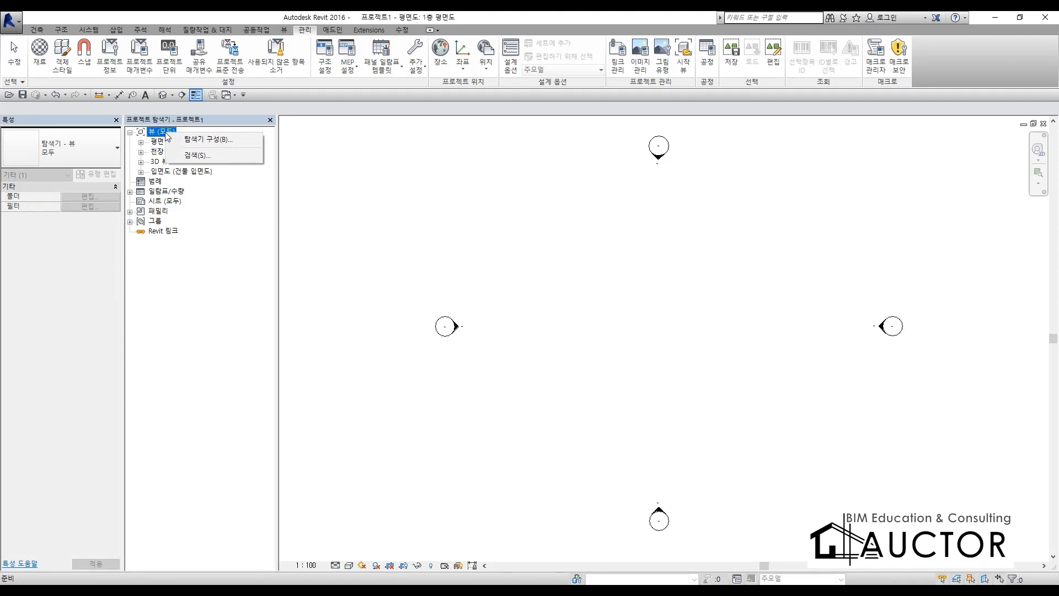
pyautogui.click(209, 139)
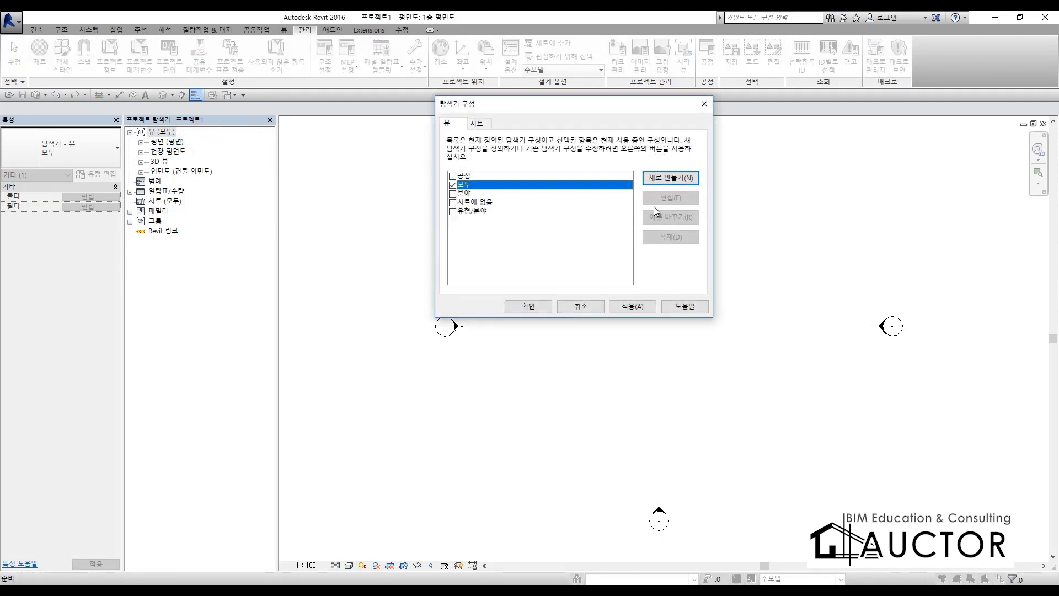
pyautogui.click(662, 177)
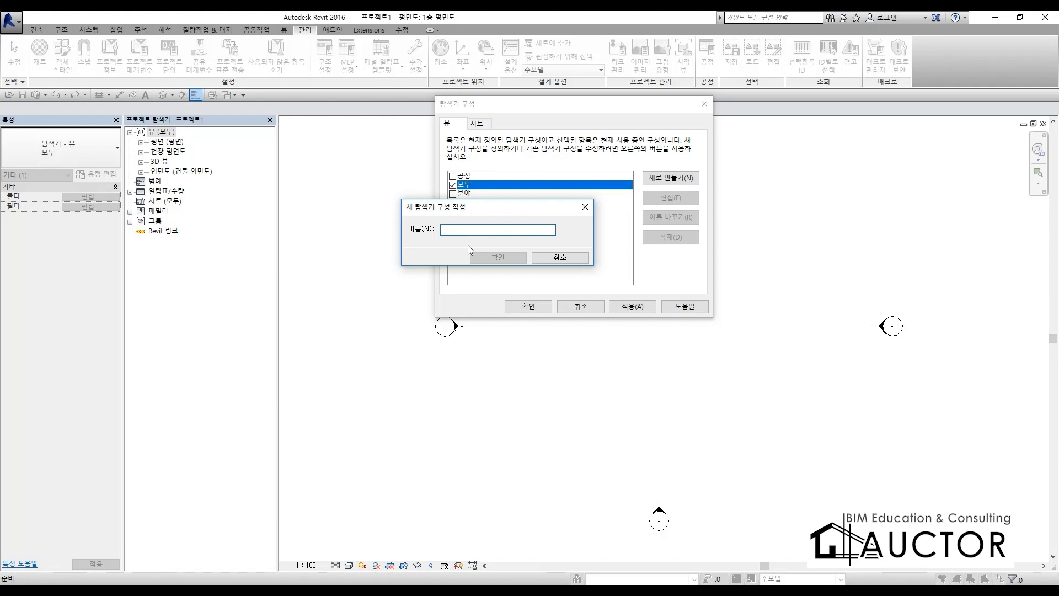
pyautogui.write('wntk')
pyautogui.press('BackSpace')
pyautogui.press('BackSpace')
pyautogui.write('주상복합')
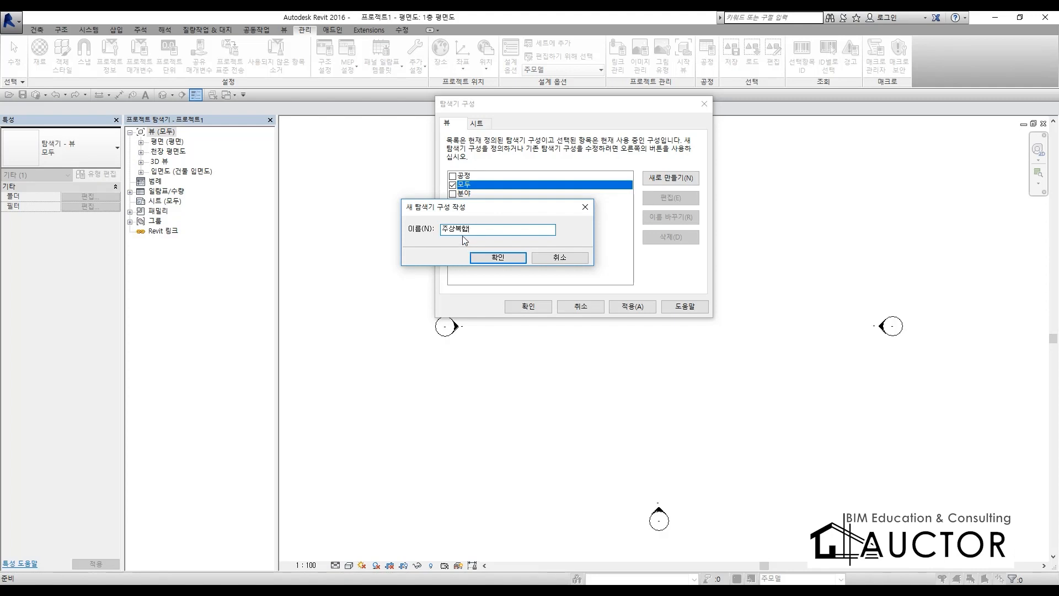
pyautogui.click(498, 257)
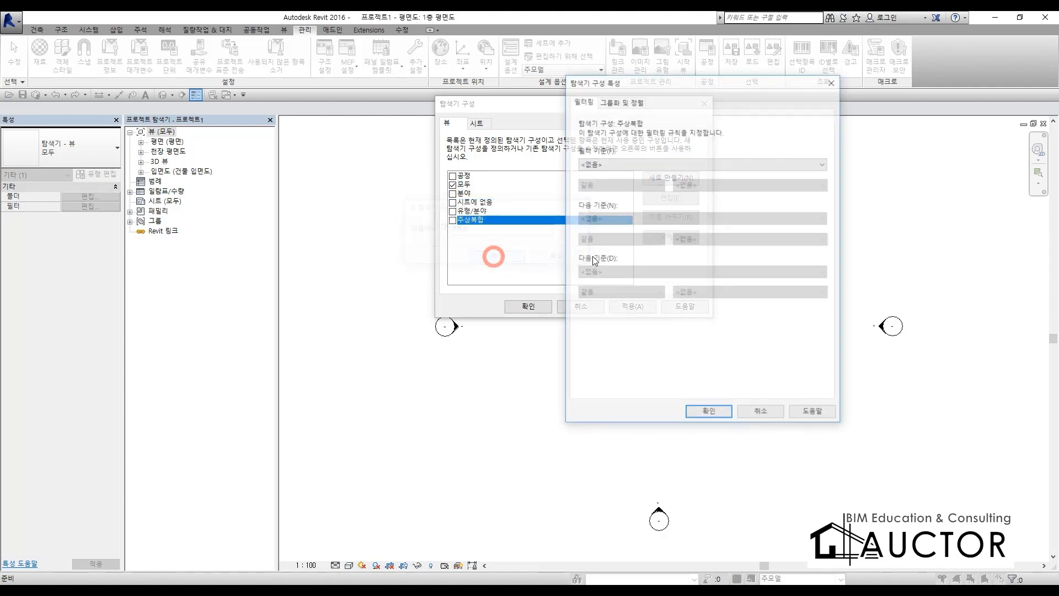
# - Group the 주상복합 browser organization first by 01.분류 and second by 02.작업자
pyautogui.moveTo(649, 83); pyautogui.dragTo(471, 90)
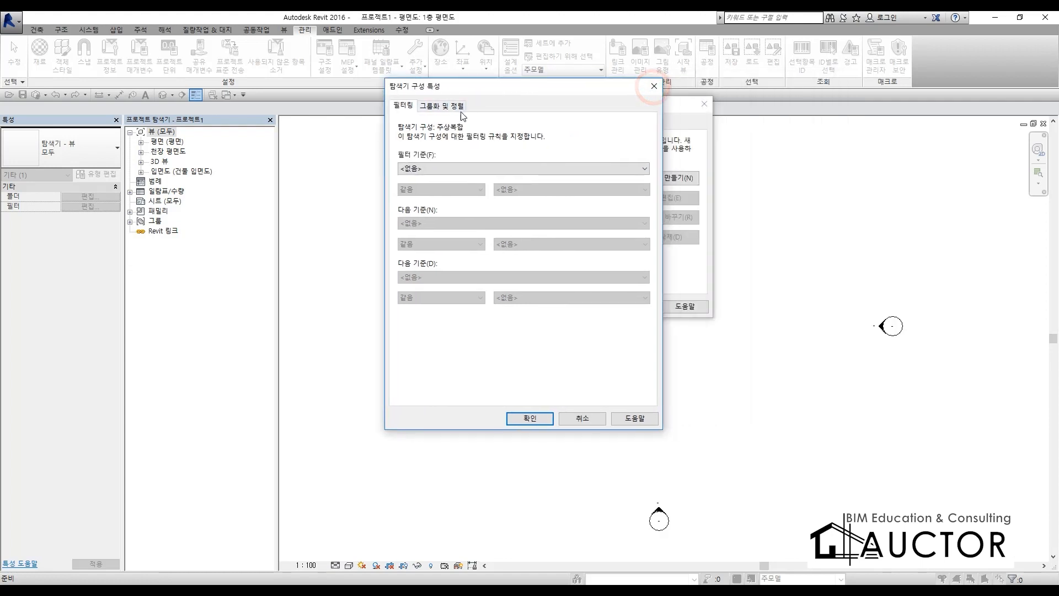
pyautogui.click(455, 108)
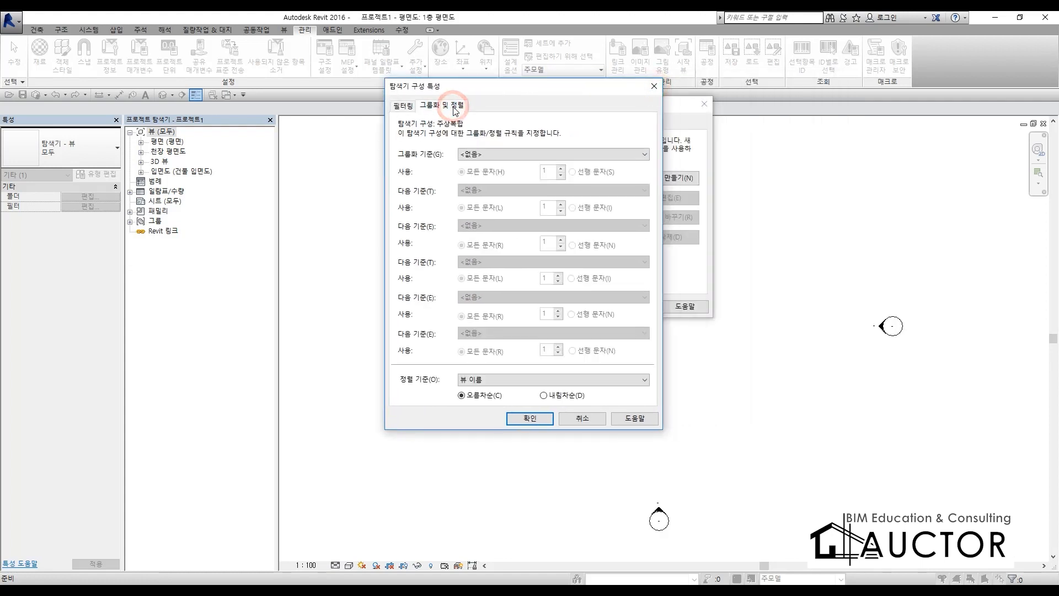
pyautogui.click(507, 155)
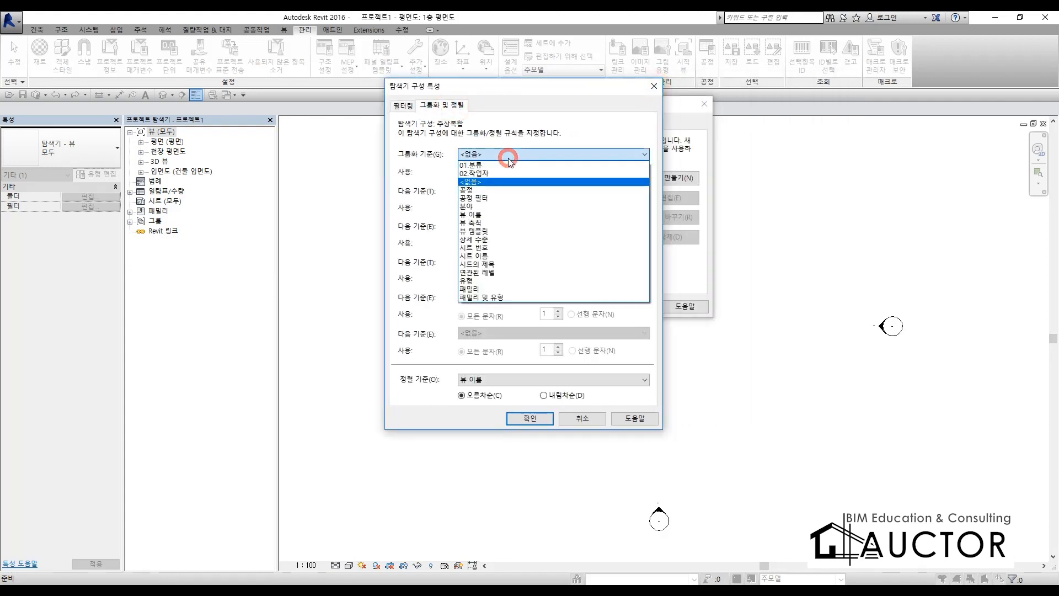
pyautogui.click(481, 165)
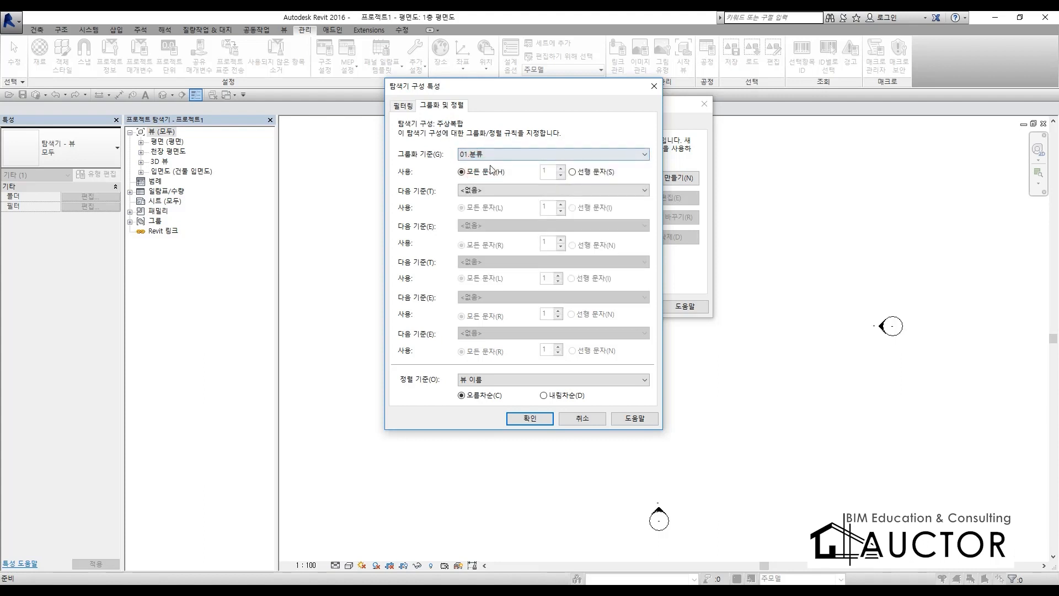
pyautogui.click(507, 190)
pyautogui.click(488, 212)
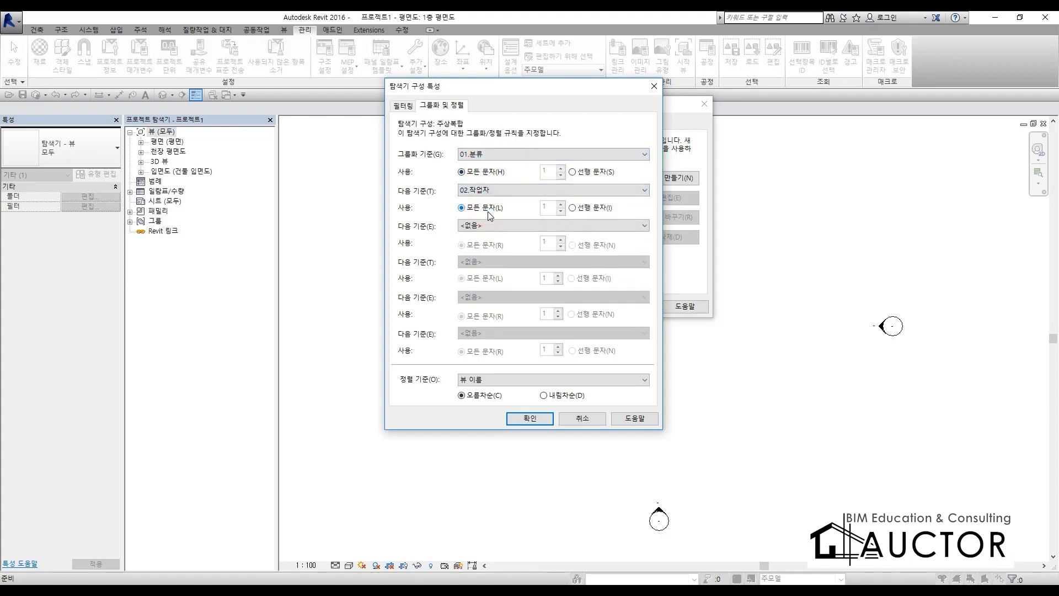
# - Add 분야 and 패밀리 및 유형 as the third and fourth grouping criteria, and sort the views by 연관된 레벨
pyautogui.click(484, 224)
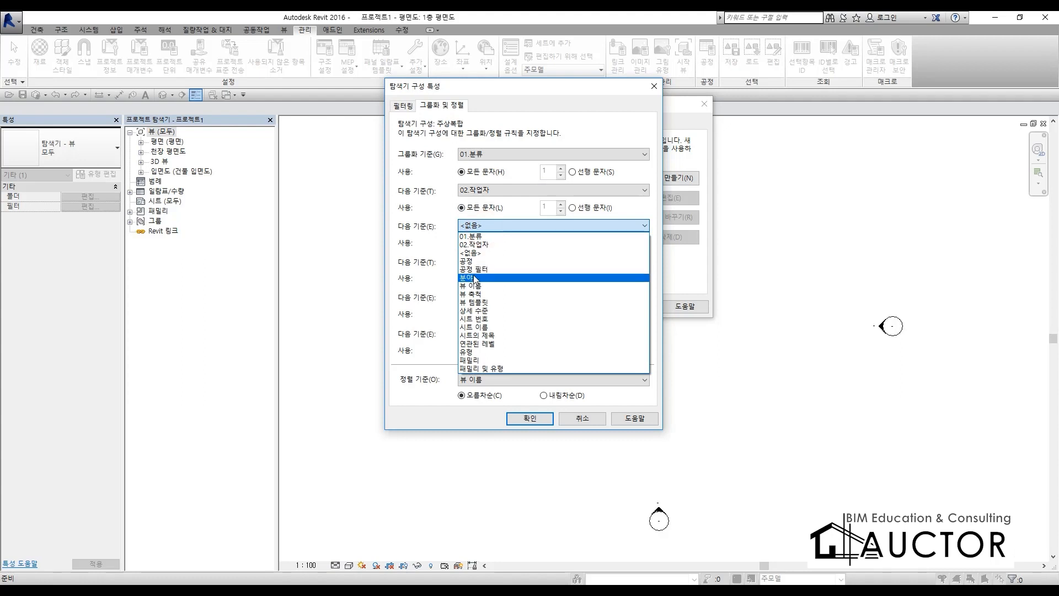
pyautogui.click(473, 277)
pyautogui.click(482, 261)
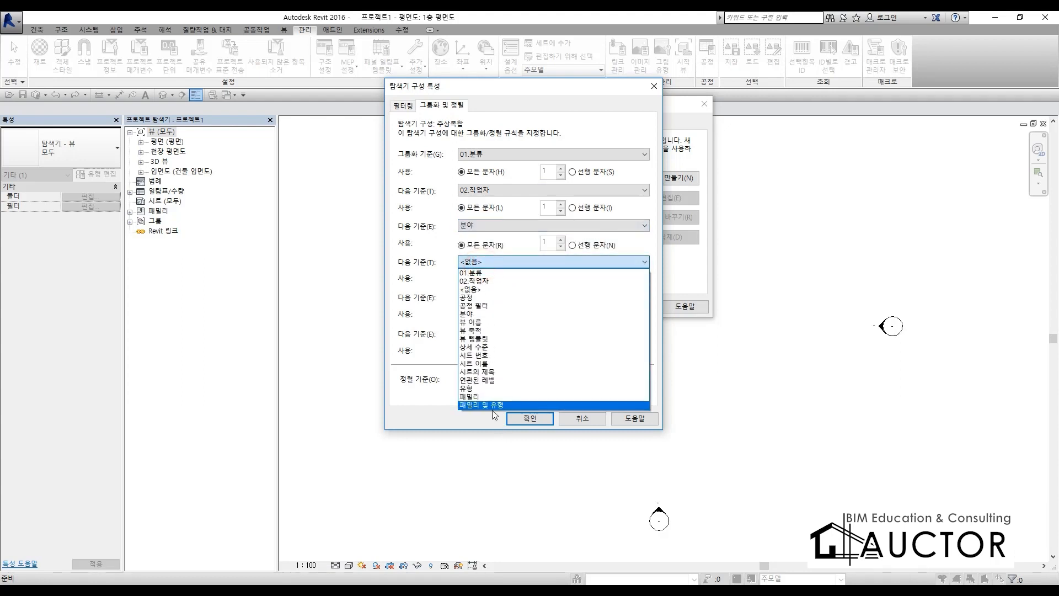
pyautogui.click(490, 406)
pyautogui.click(492, 380)
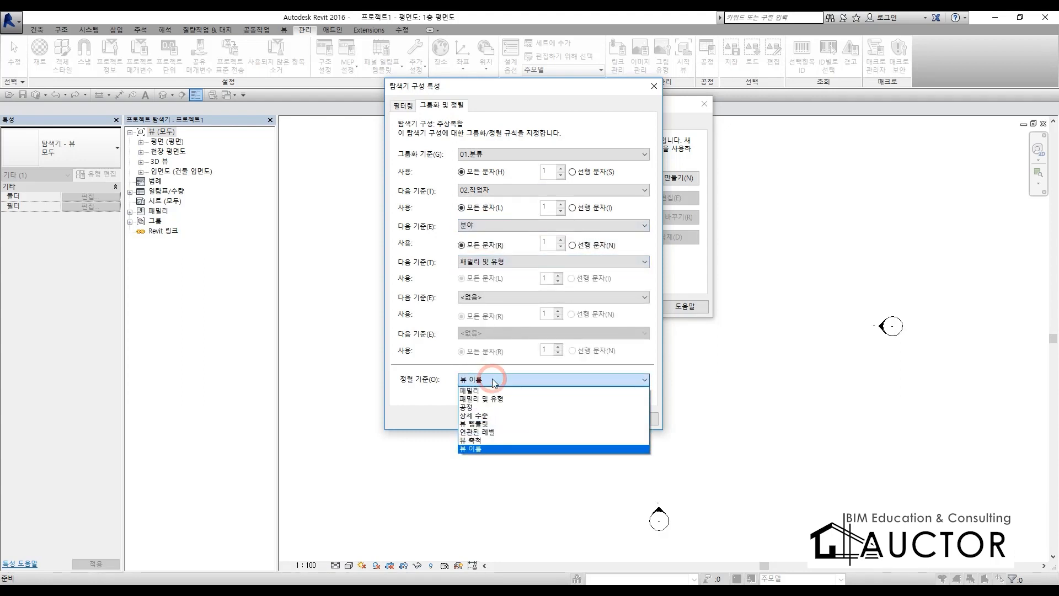
pyautogui.click(482, 431)
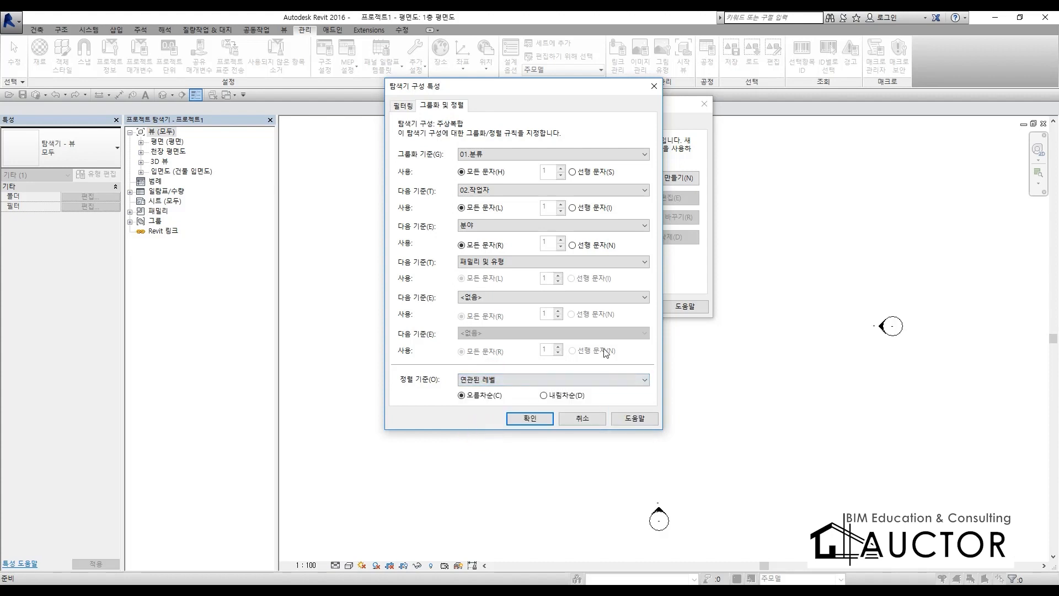
# - Annotate the 01.분류 grouping criterion and the levels below it with the screen pen, and clear the marks
pyautogui.press('F12')
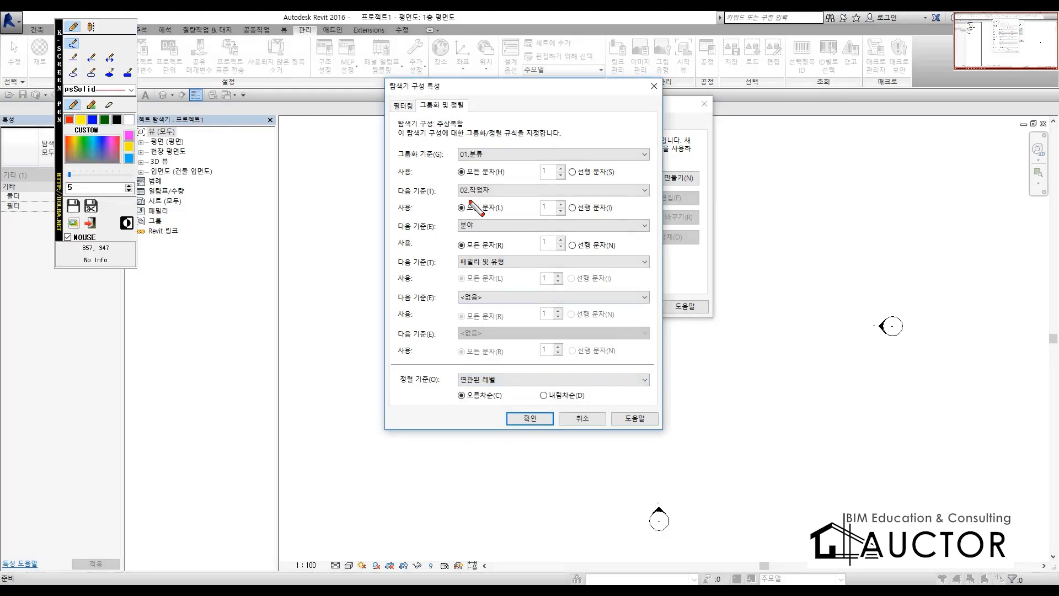
pyautogui.moveTo(493, 172)
pyautogui.mouseDown()
pyautogui.moveTo(364, 163)
pyautogui.moveTo(632, 127)
pyautogui.moveTo(651, 178)
pyautogui.moveTo(411, 174)
pyautogui.mouseUp()
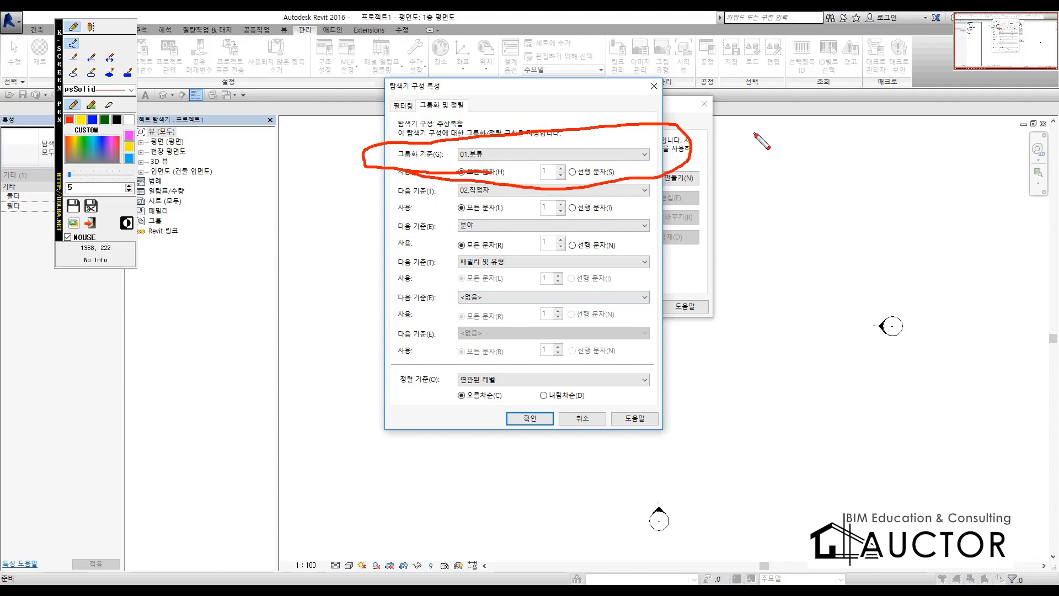
pyautogui.moveTo(755, 134); pyautogui.dragTo(757, 154)
pyautogui.moveTo(802, 120); pyautogui.dragTo(778, 144)
pyautogui.moveTo(733, 172)
pyautogui.mouseDown()
pyautogui.moveTo(797, 165)
pyautogui.moveTo(779, 185)
pyautogui.mouseUp()
pyautogui.moveTo(766, 177); pyautogui.dragTo(818, 189)
pyautogui.moveTo(810, 148); pyautogui.dragTo(851, 165)
pyautogui.moveTo(840, 167); pyautogui.dragTo(842, 215)
pyautogui.moveTo(720, 158)
pyautogui.mouseDown()
pyautogui.moveTo(669, 145)
pyautogui.moveTo(665, 171)
pyautogui.mouseUp()
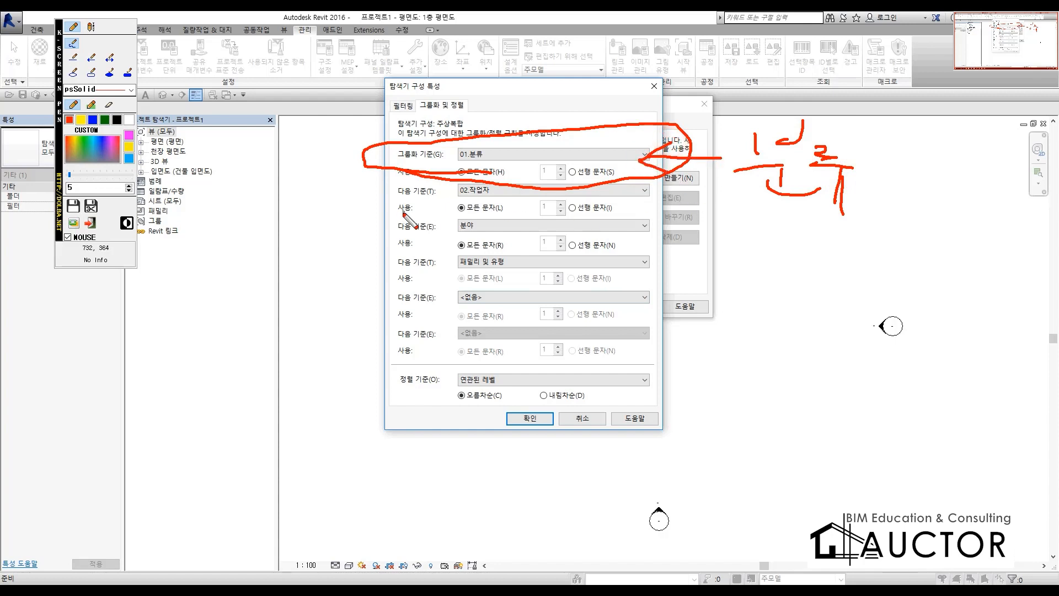
pyautogui.moveTo(454, 195)
pyautogui.mouseDown()
pyautogui.moveTo(423, 247)
pyautogui.moveTo(474, 280)
pyautogui.mouseUp()
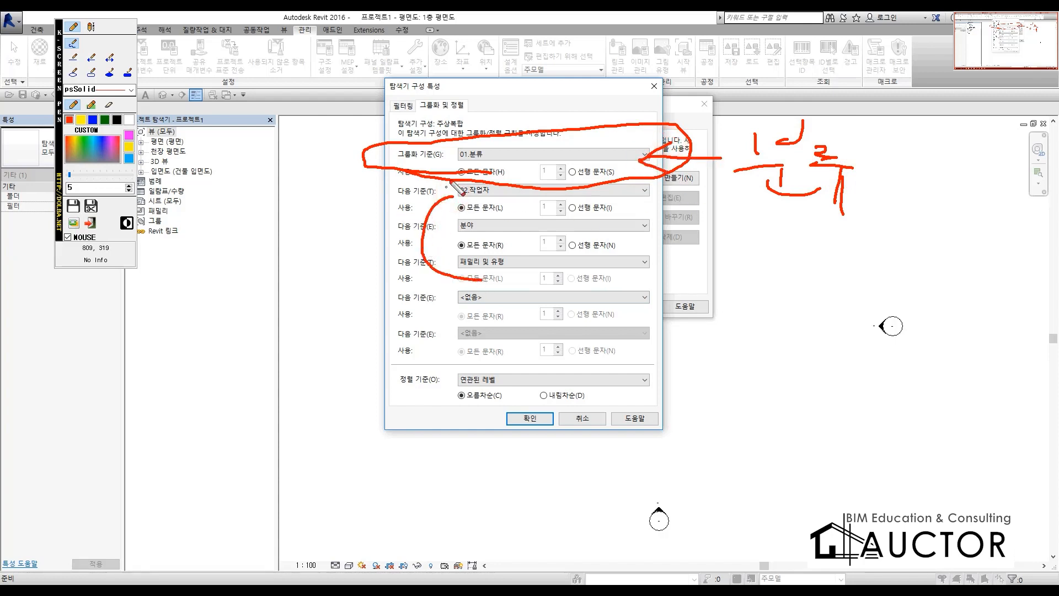
pyautogui.press('Escape')
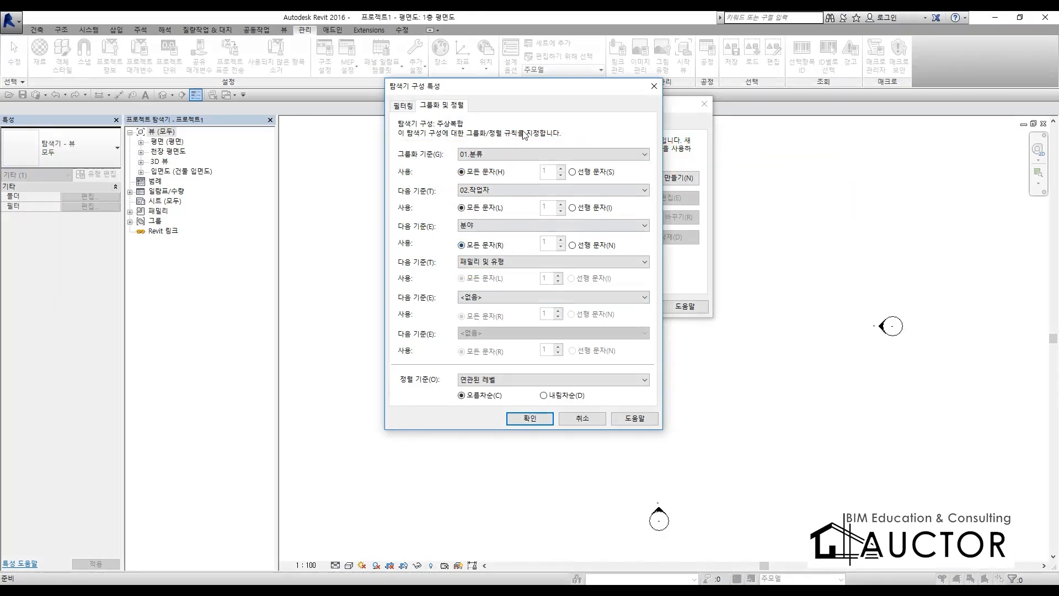
# - Confirm the grouping settings and make 주상복합 the active browser organization for views
pyautogui.click(533, 418)
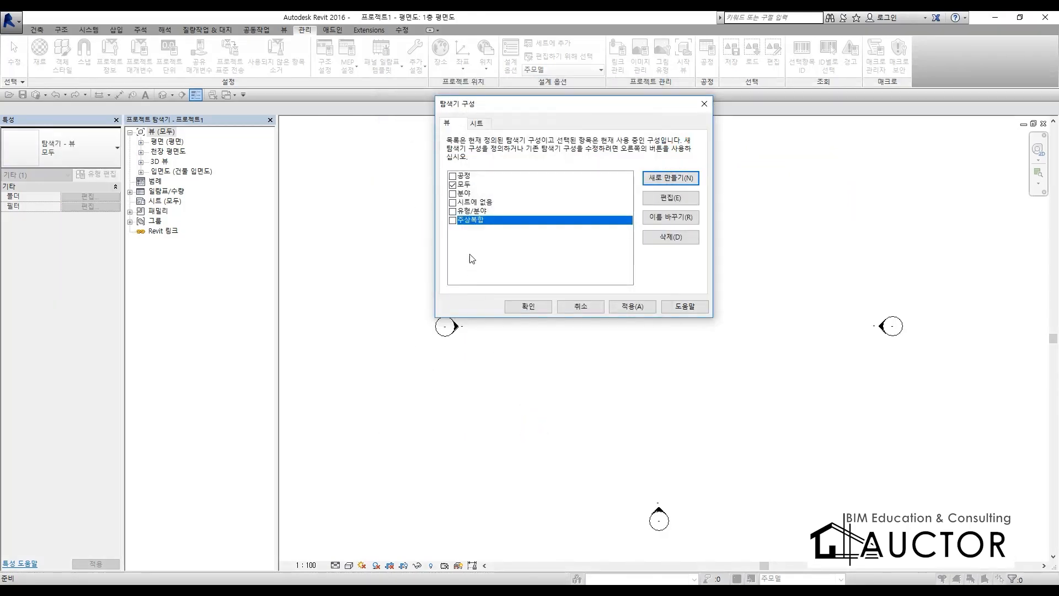
pyautogui.click(453, 221)
pyautogui.click(530, 305)
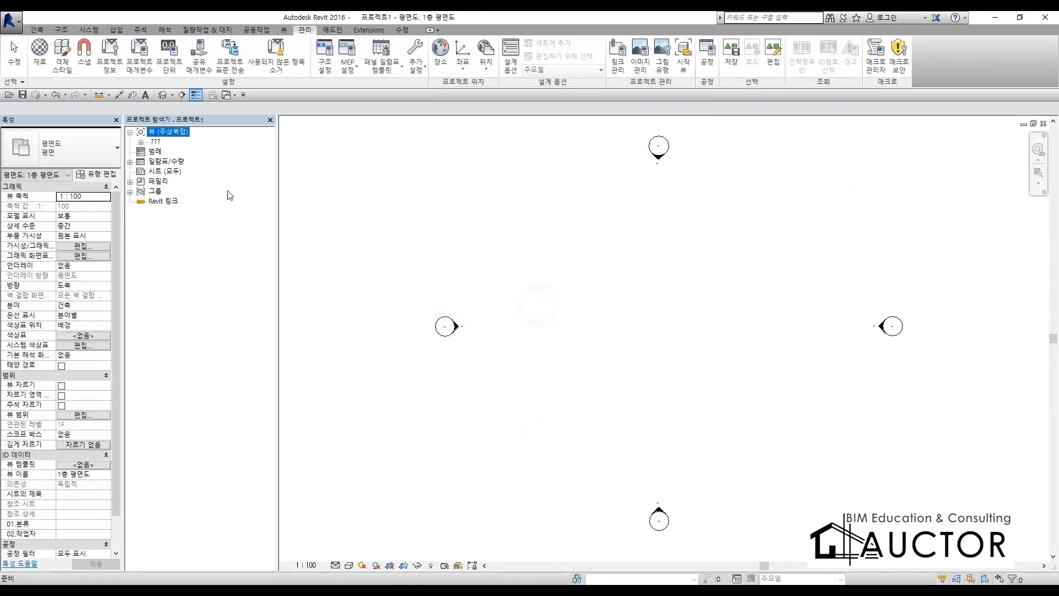
# - Expand the unassigned groups and 건축 in the project browser to examine its floor plans, ceiling plans, 3D views and elevations
pyautogui.doubleClick(155, 142)
pyautogui.doubleClick(165, 152)
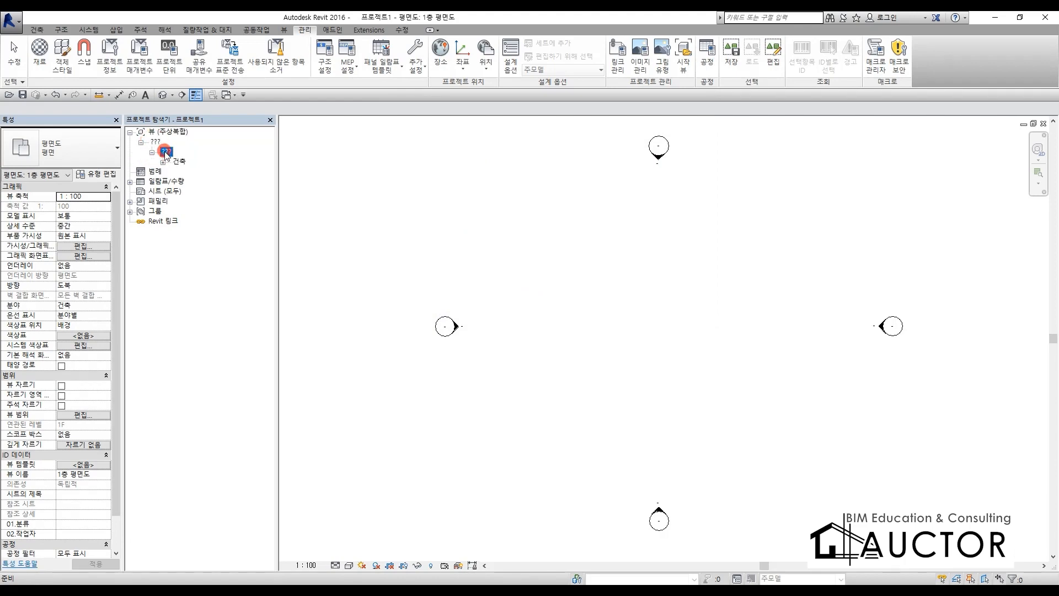
pyautogui.click(179, 161)
pyautogui.doubleClick(178, 161)
pyautogui.doubleClick(200, 171)
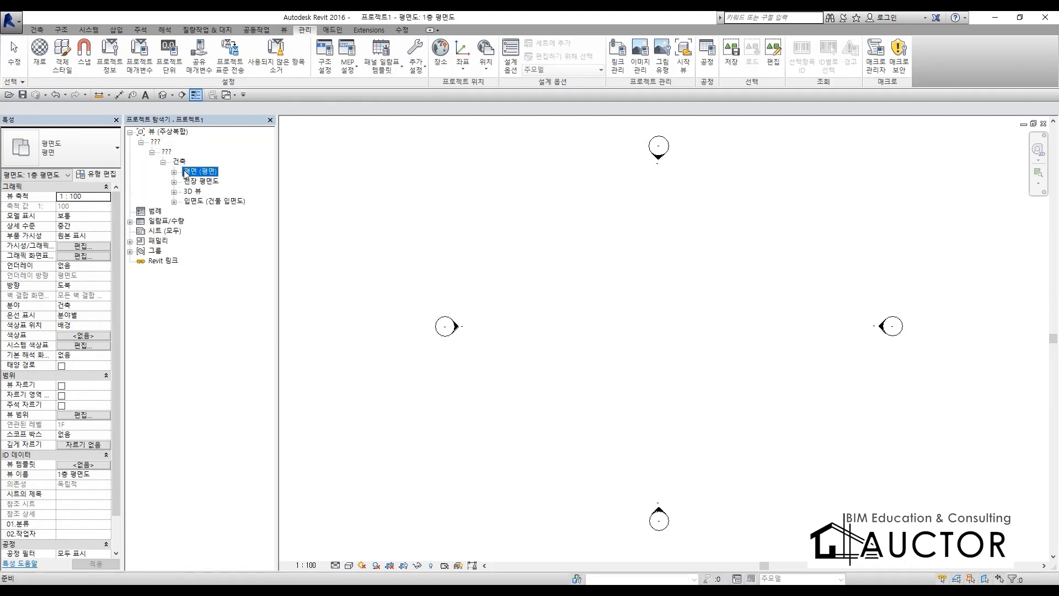
pyautogui.click(198, 222)
pyautogui.doubleClick(199, 221)
pyautogui.click(190, 250)
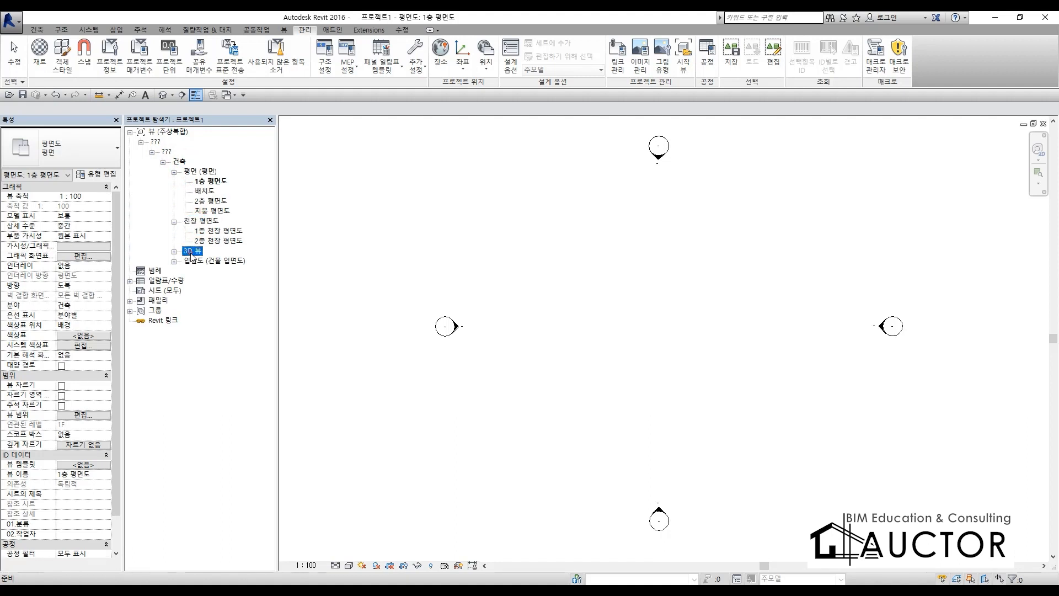
pyautogui.doubleClick(191, 250)
pyautogui.doubleClick(197, 270)
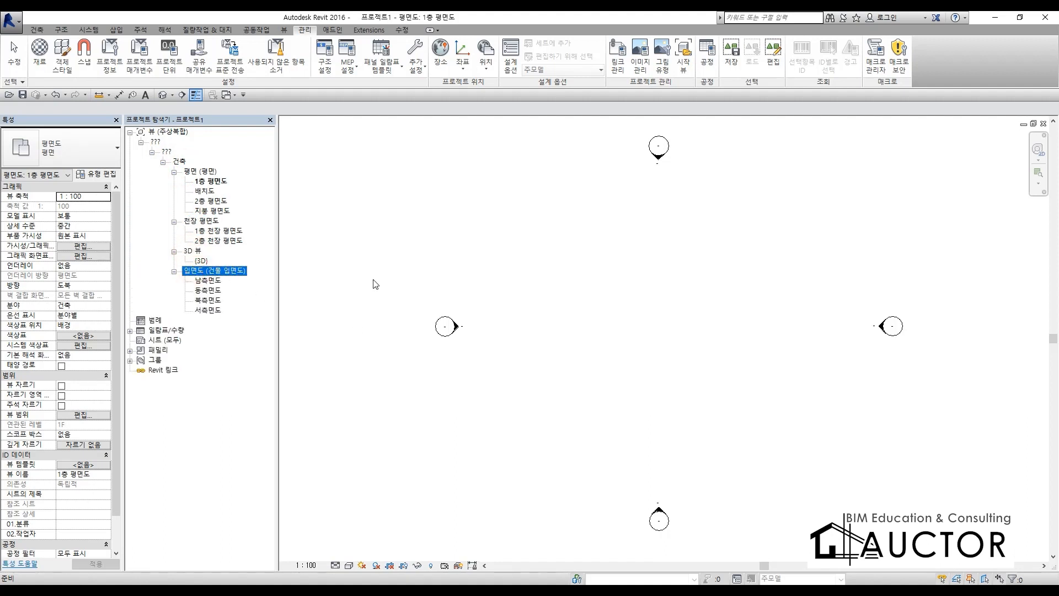
# - Set the 01.분류 parameter of the 배치도 floor plan view to 02-SITE
pyautogui.click(209, 193)
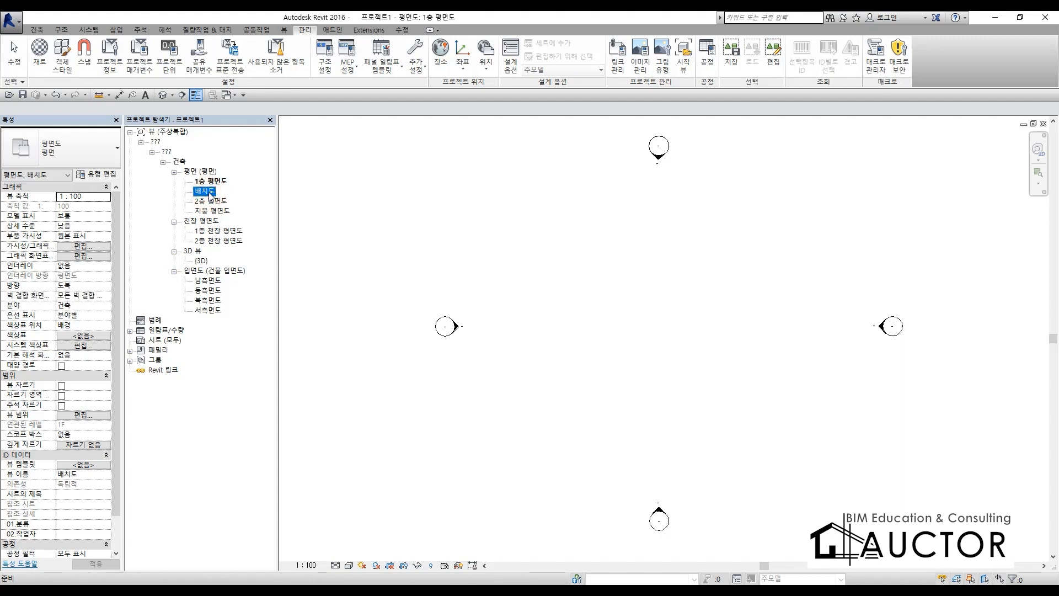
pyautogui.click(99, 523)
pyautogui.click(84, 523)
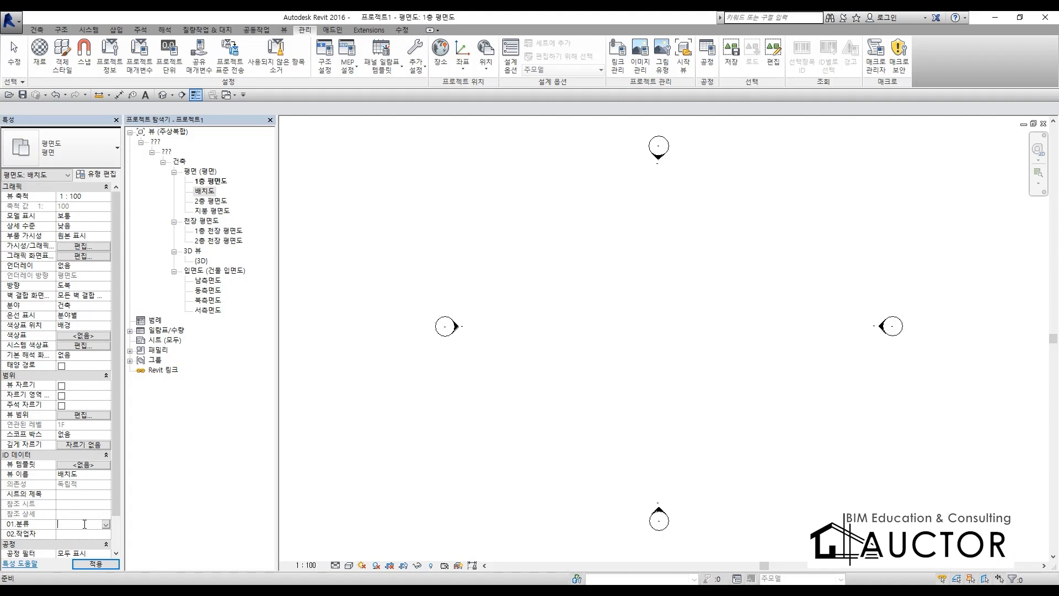
pyautogui.write('02')
pyautogui.write('2')
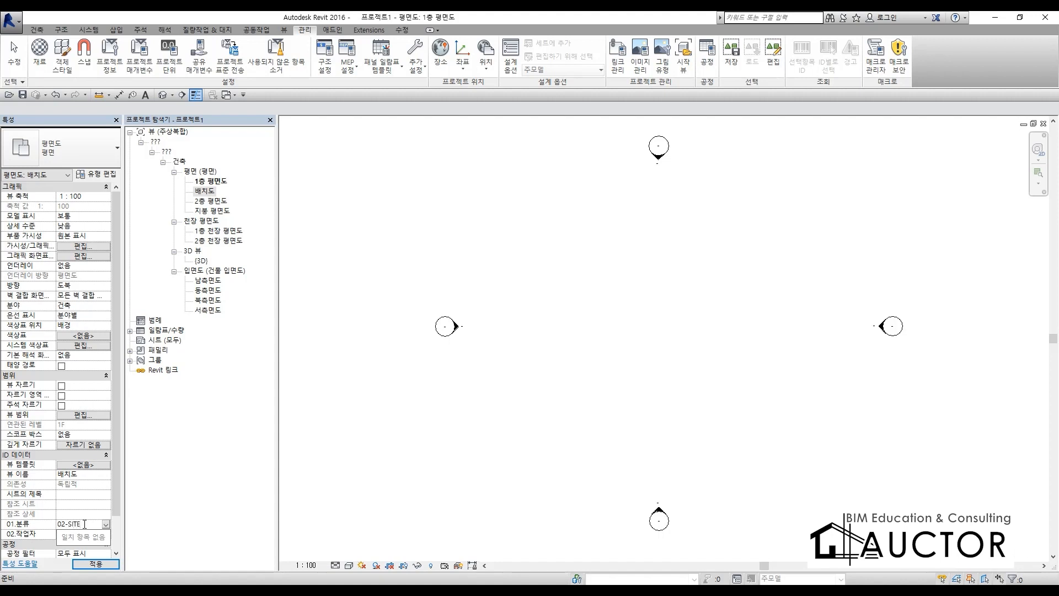
pyautogui.press('Return')
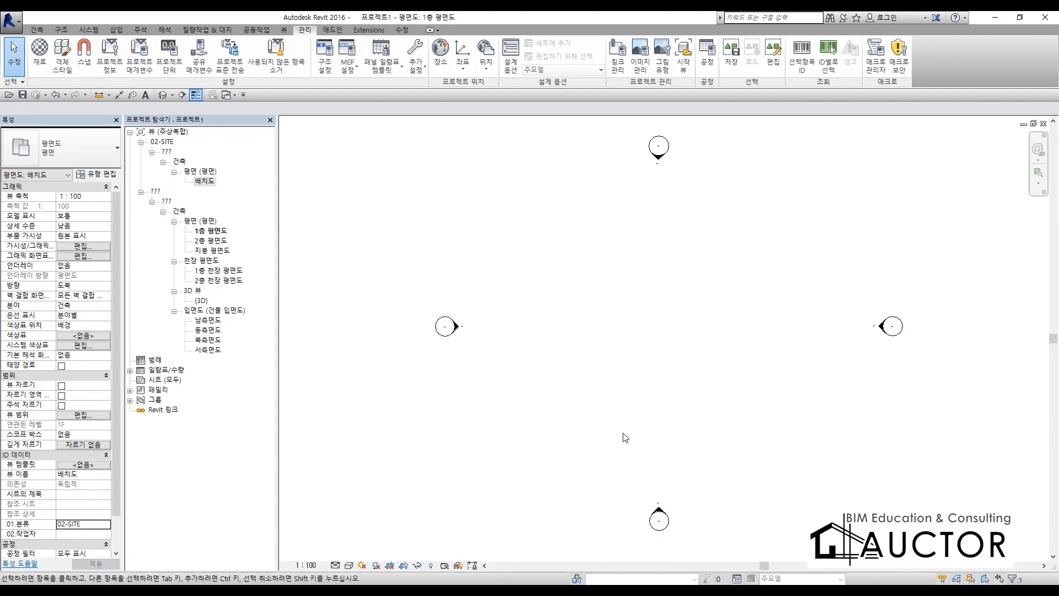
# - Mark the 02-SITE group, the 배치도 view and the unassigned worker level with the screen pen, and clear the marks
pyautogui.click(203, 185)
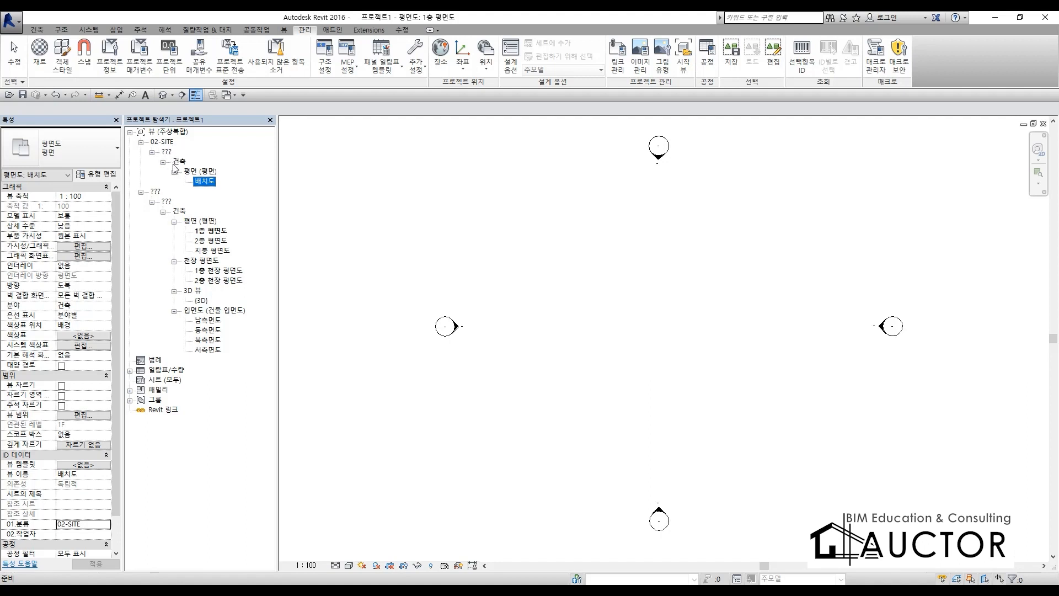
pyautogui.press('F12')
pyautogui.moveTo(176, 149)
pyautogui.mouseDown()
pyautogui.moveTo(148, 147)
pyautogui.moveTo(182, 133)
pyautogui.moveTo(167, 149)
pyautogui.mouseUp()
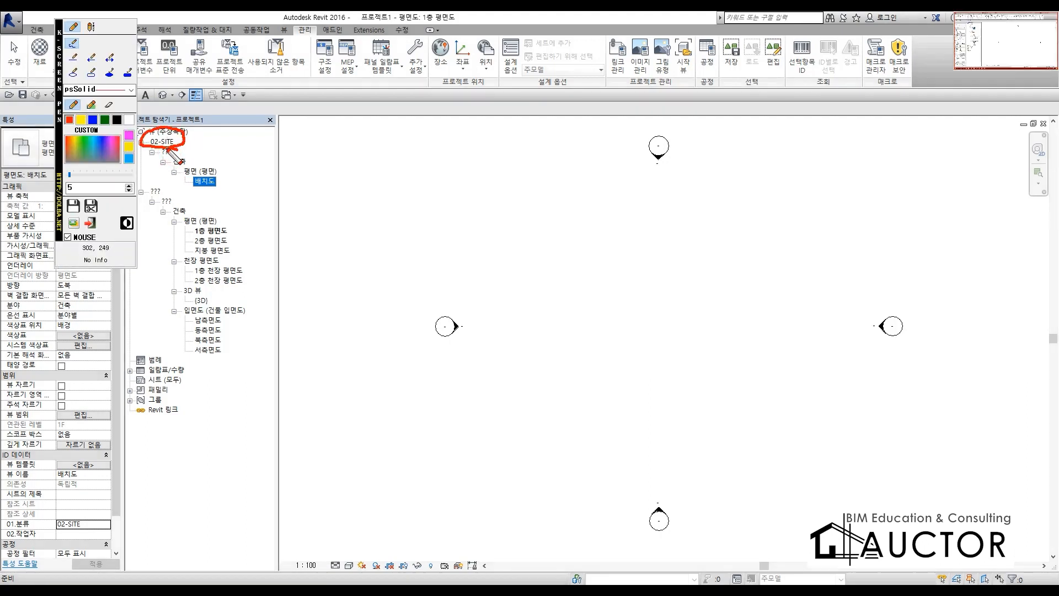
pyautogui.moveTo(225, 181)
pyautogui.mouseDown()
pyautogui.moveTo(226, 190)
pyautogui.moveTo(190, 186)
pyautogui.moveTo(224, 180)
pyautogui.mouseUp()
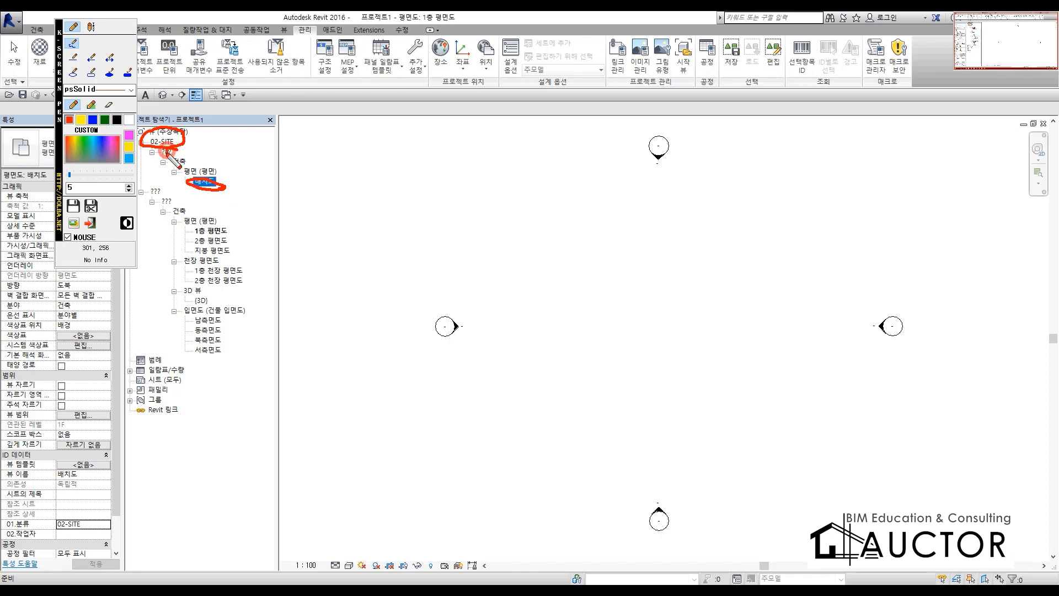
pyautogui.moveTo(165, 154)
pyautogui.mouseDown()
pyautogui.moveTo(150, 145)
pyautogui.moveTo(184, 150)
pyautogui.moveTo(150, 164)
pyautogui.moveTo(170, 161)
pyautogui.mouseUp()
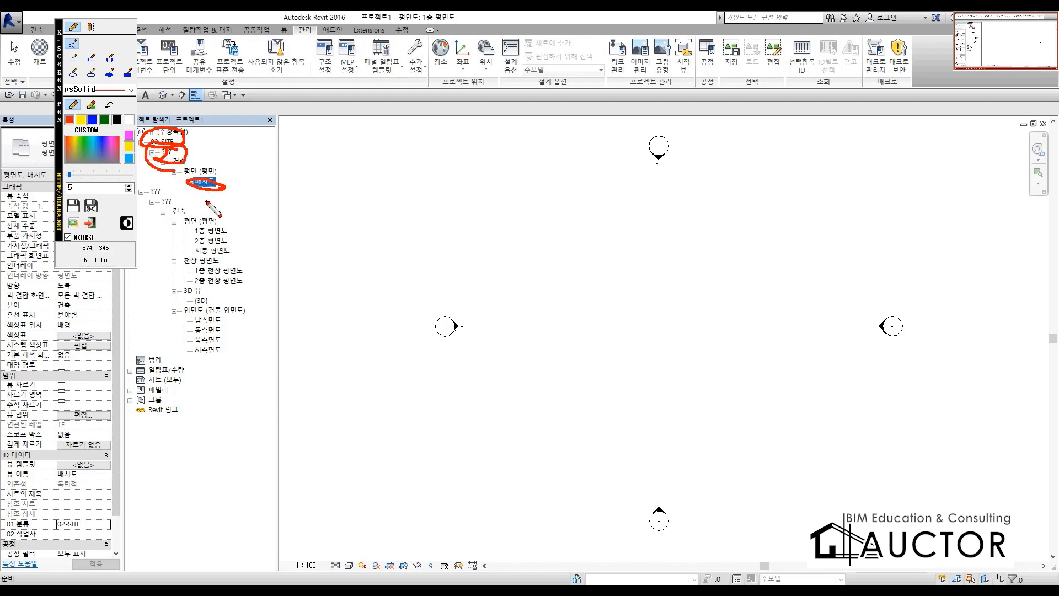
pyautogui.press('Escape')
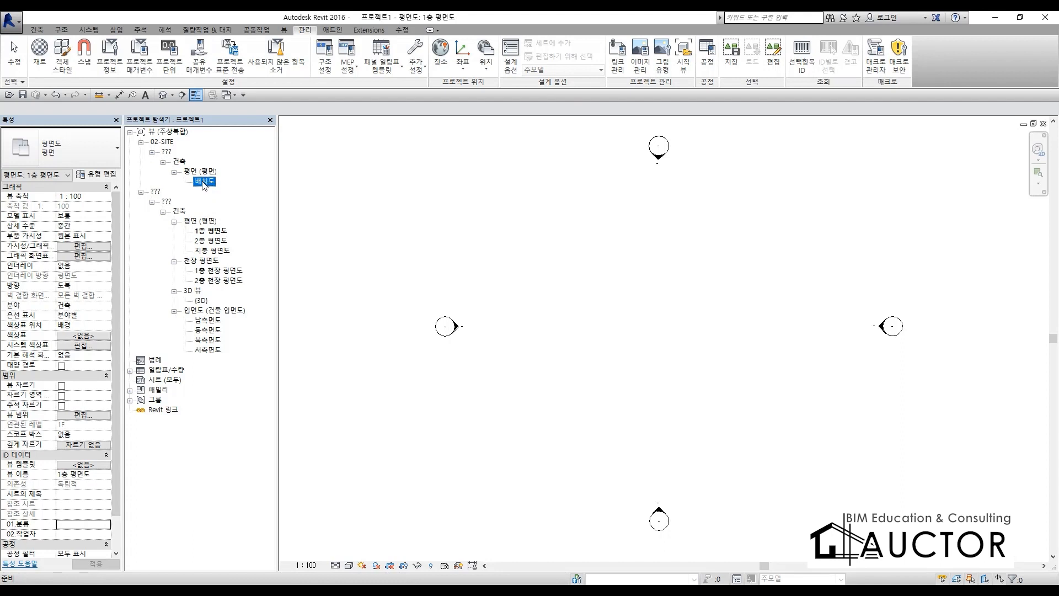
pyautogui.click(68, 533)
pyautogui.write('MA')
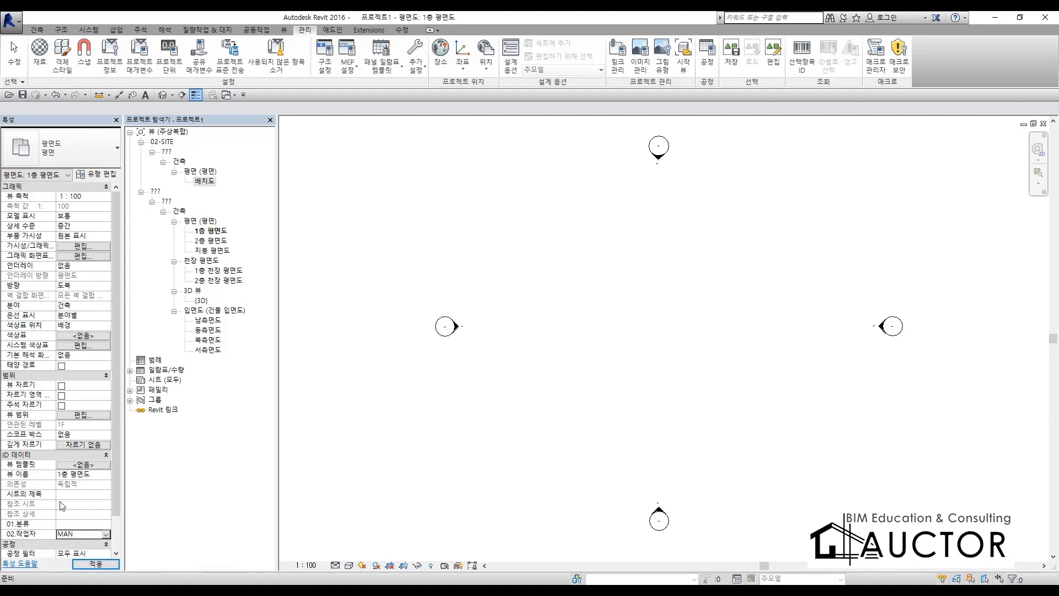
pyautogui.write('N')
pyautogui.press('Return')
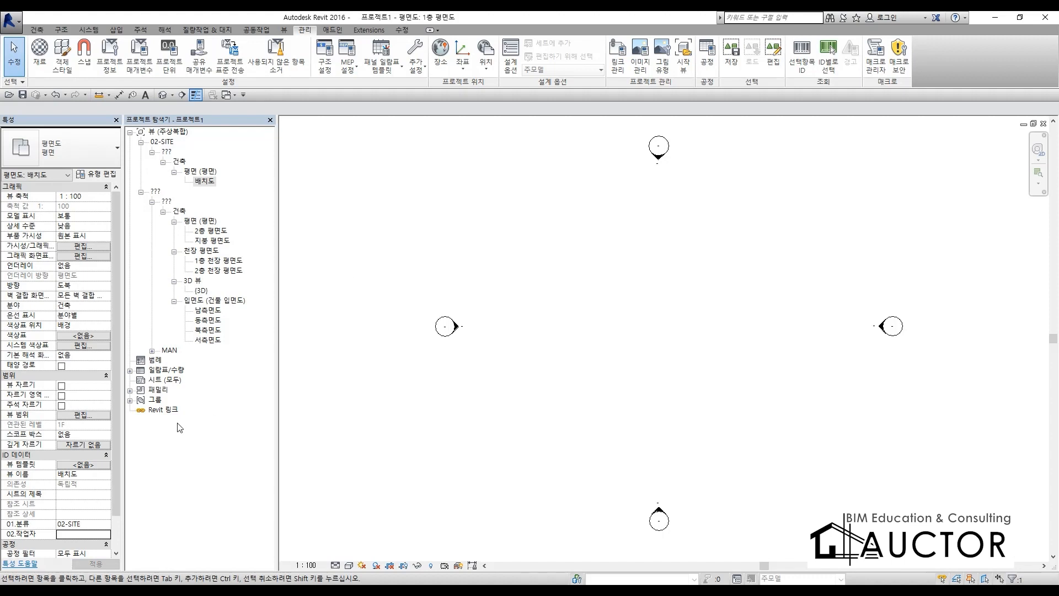
pyautogui.click(204, 182)
pyautogui.doubleClick(173, 351)
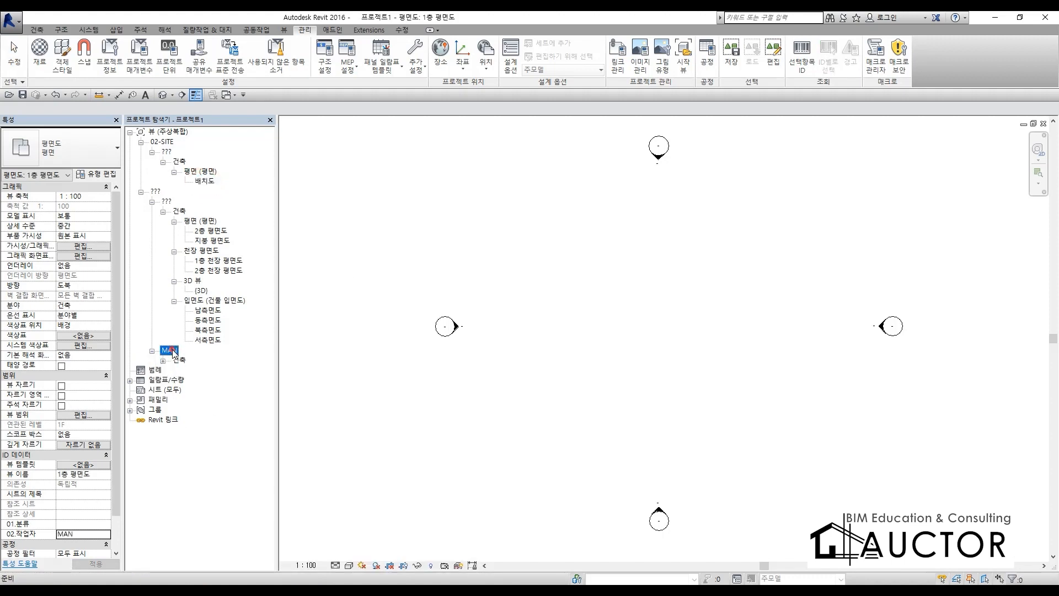
pyautogui.doubleClick(179, 359)
pyautogui.doubleClick(200, 369)
pyautogui.click(207, 380)
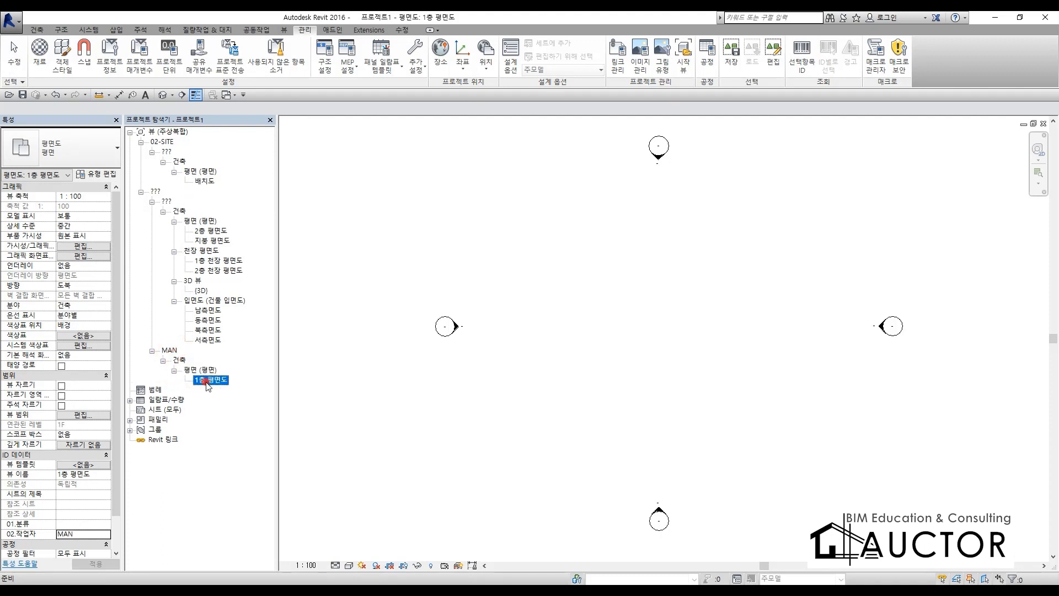
pyautogui.click(95, 534)
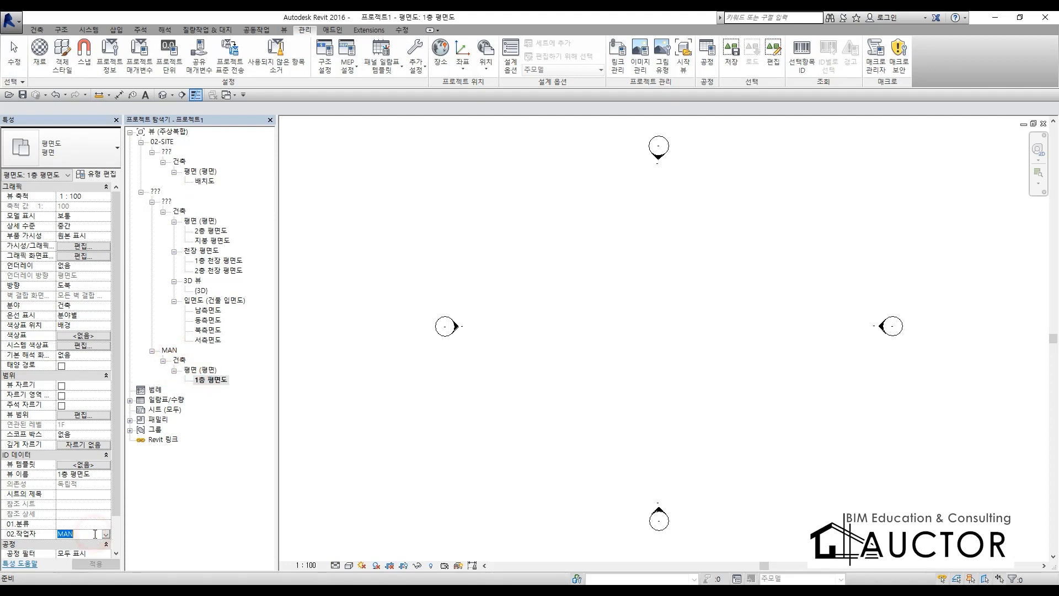
pyautogui.press('Delete')
pyautogui.click(243, 456)
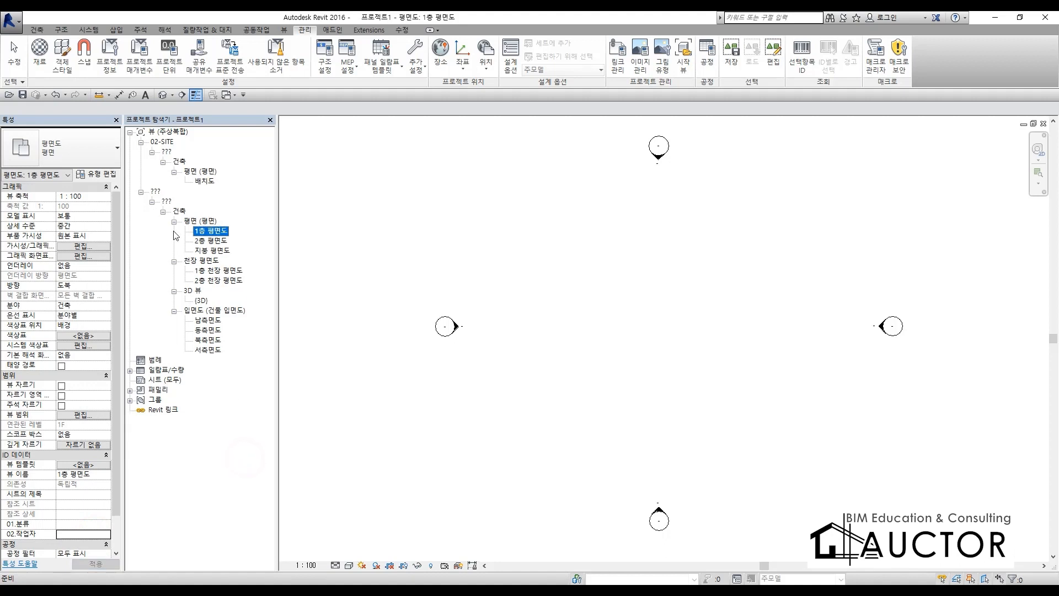
# - Set the 02.작업자 parameter of the 배치도 floor plan view under 02-SITE to MAN
pyautogui.click(209, 181)
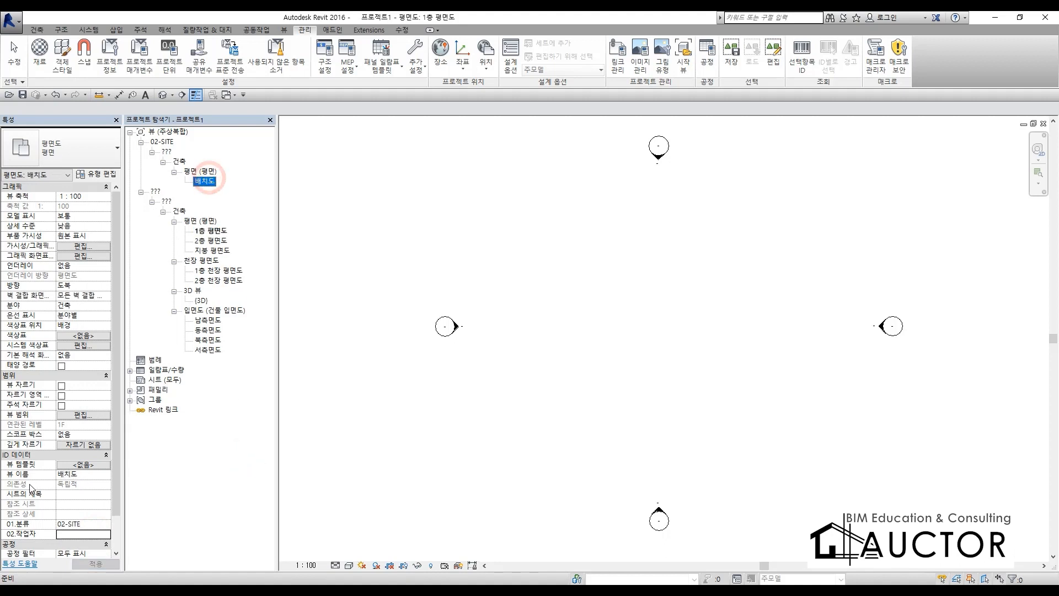
pyautogui.click(81, 533)
pyautogui.write('MAN')
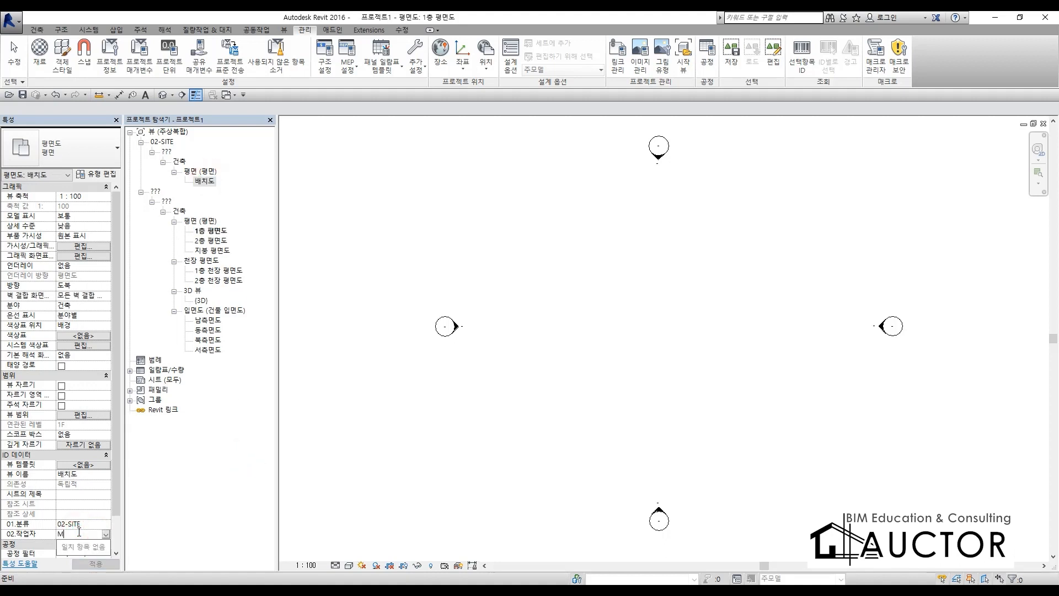
pyautogui.click(221, 386)
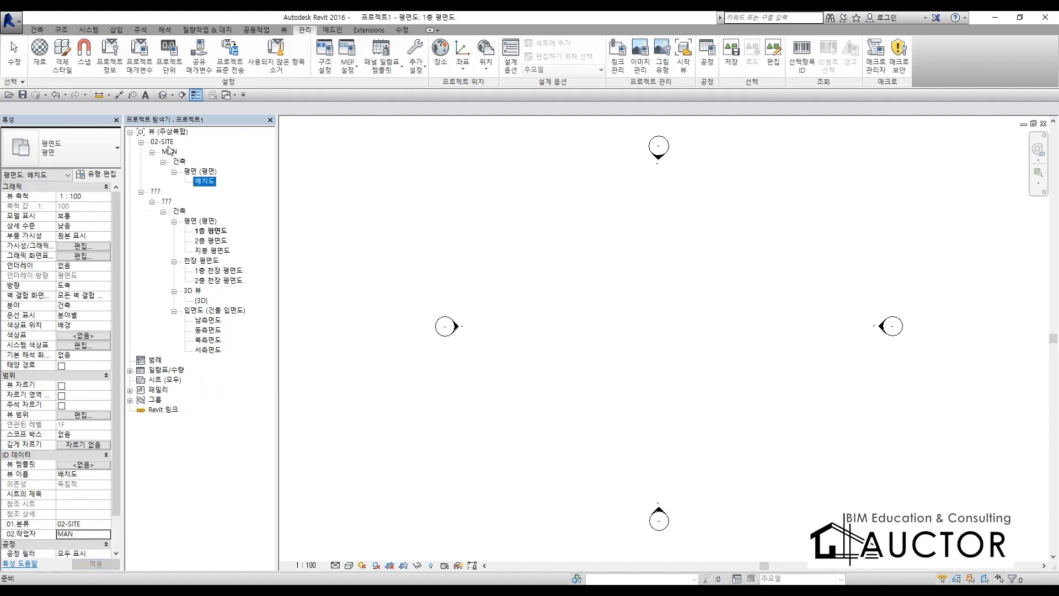
# - Select all unassigned views from 1층 평면도 through 서측면도 and set their 01.분류 parameter to 01-기준도면
pyautogui.click(207, 232)
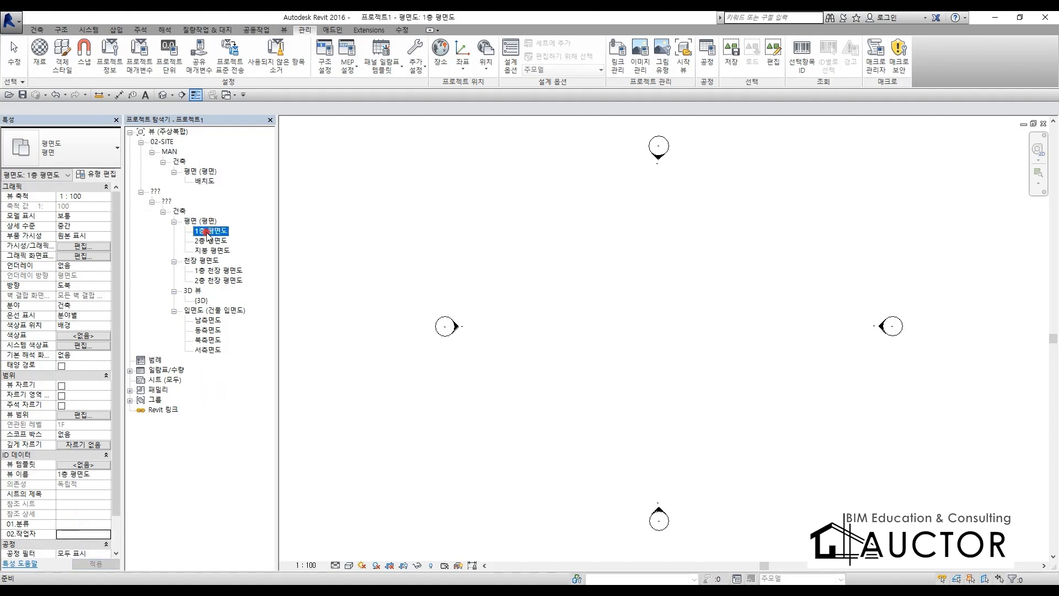
pyautogui.keyDown('shift'); pyautogui.click(210, 352); pyautogui.keyUp('shift')
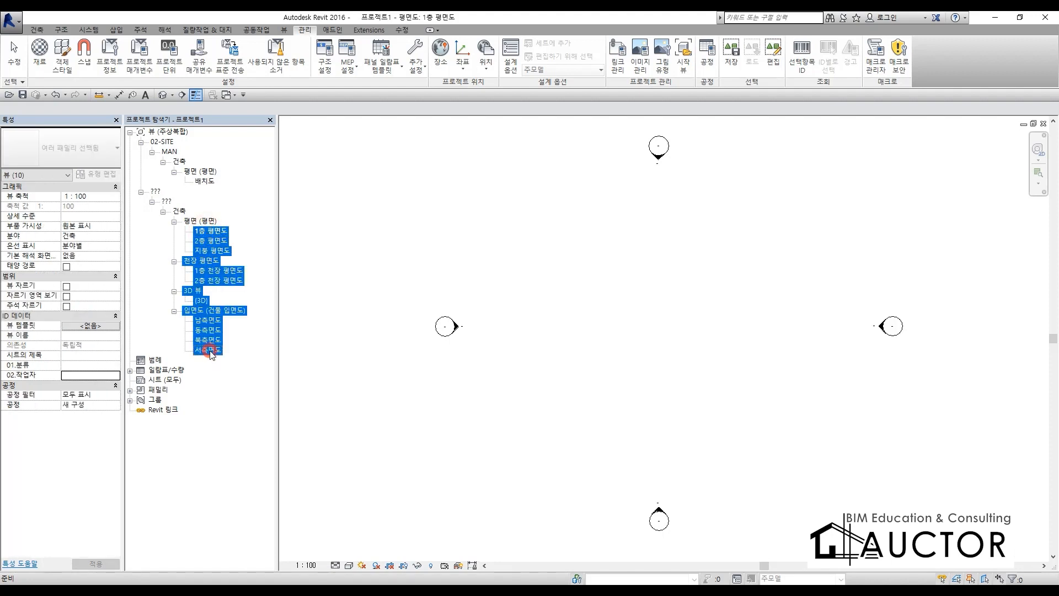
pyautogui.click(117, 370)
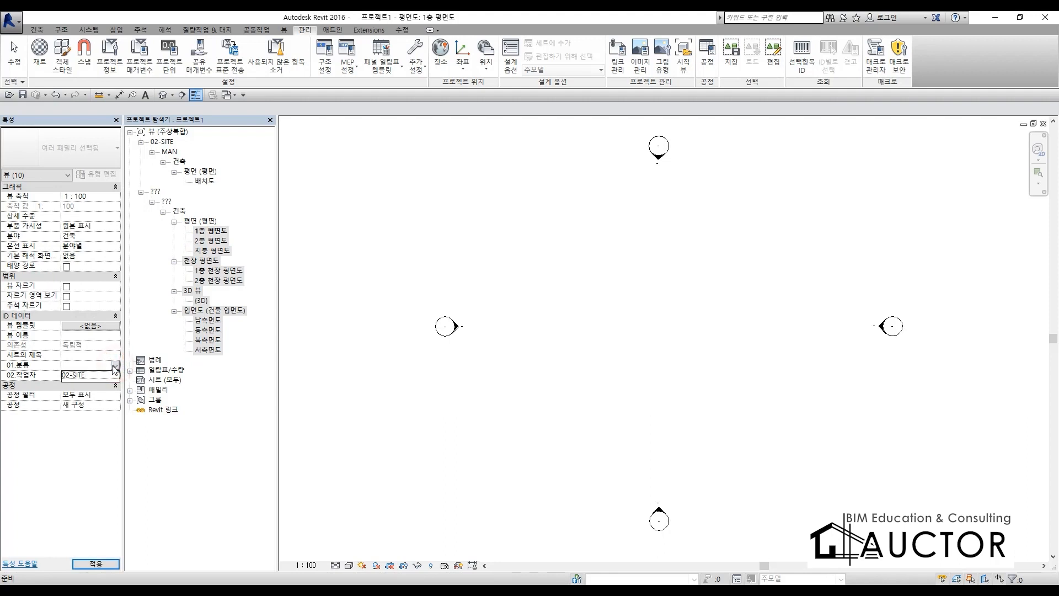
pyautogui.click(89, 365)
pyautogui.write('01')
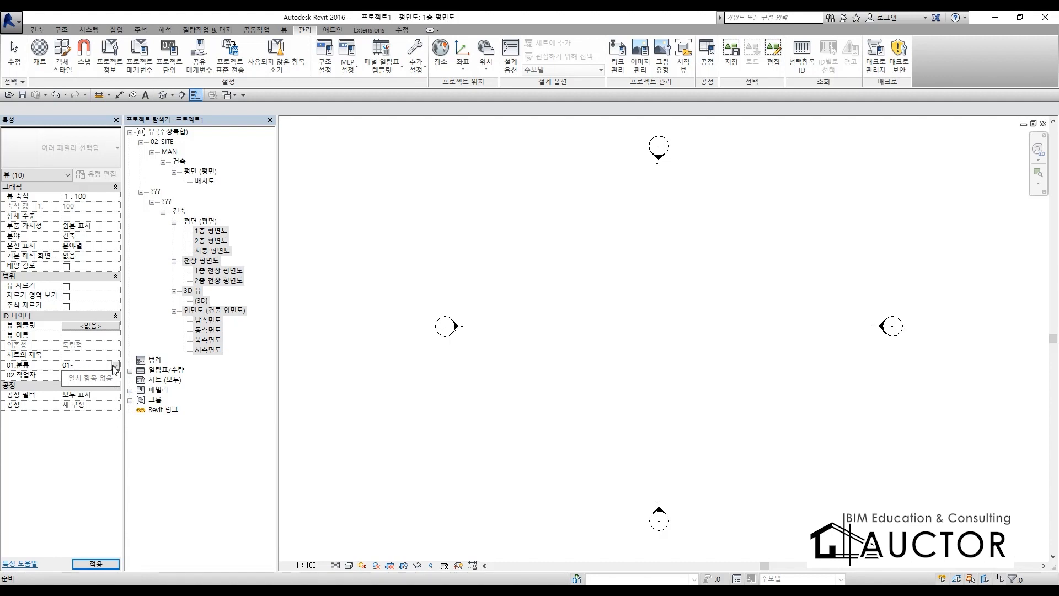
pyautogui.write('-기준도면')
pyautogui.click(115, 366)
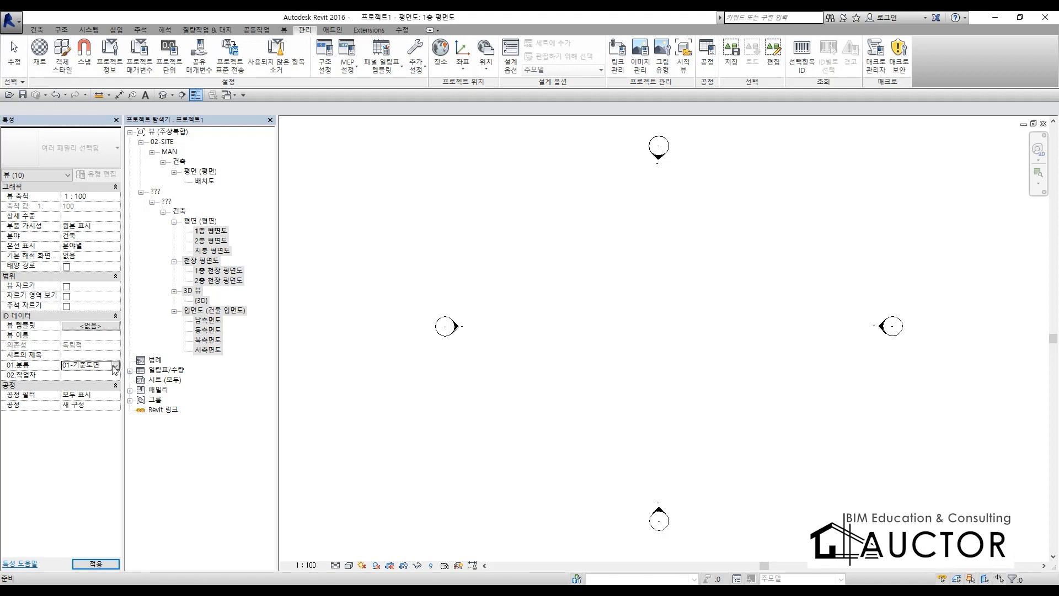
# - Set the 02.작업자 parameter of the selected unassigned views to 기본모델뷰 and apply it
pyautogui.click(77, 375)
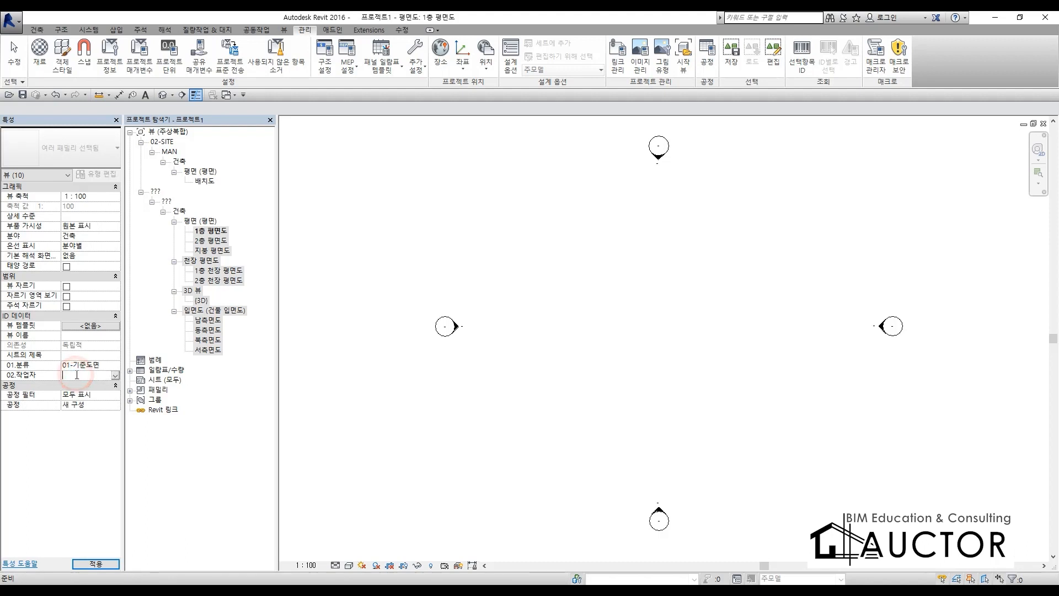
pyautogui.write('R')
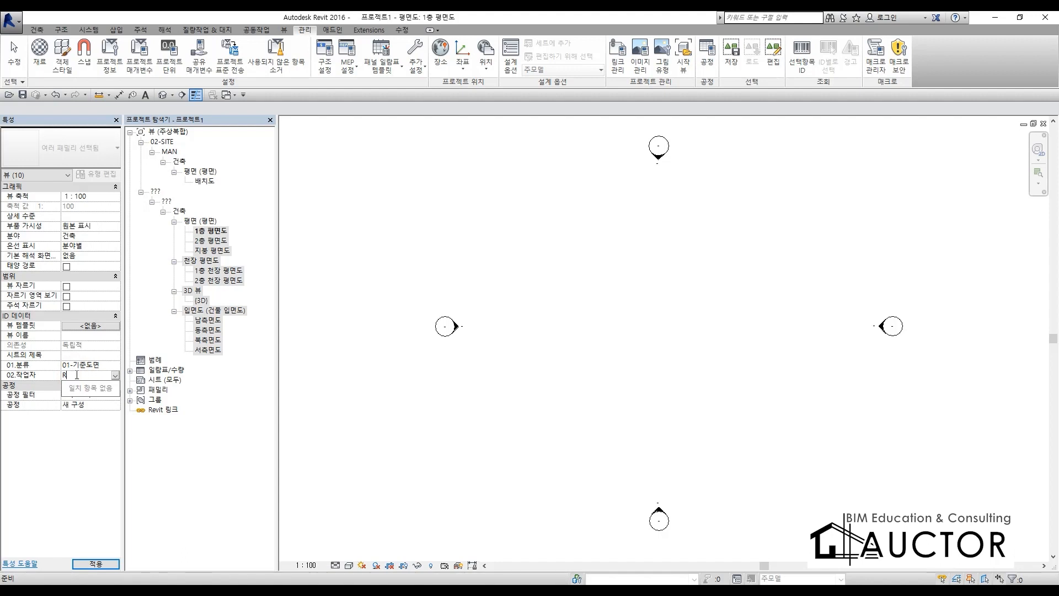
pyautogui.press('BackSpace')
pyautogui.write('기본모델뷰')
pyautogui.press('Return')
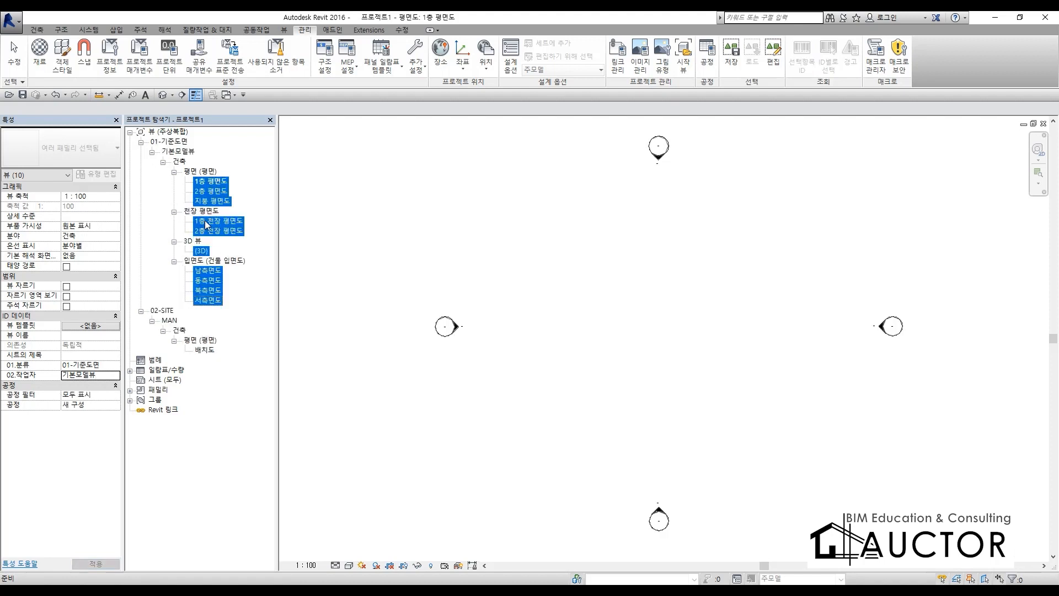
# - Examine how the views are grouped under 01-기준도면 and 02-SITE in the project browser
pyautogui.click(214, 191)
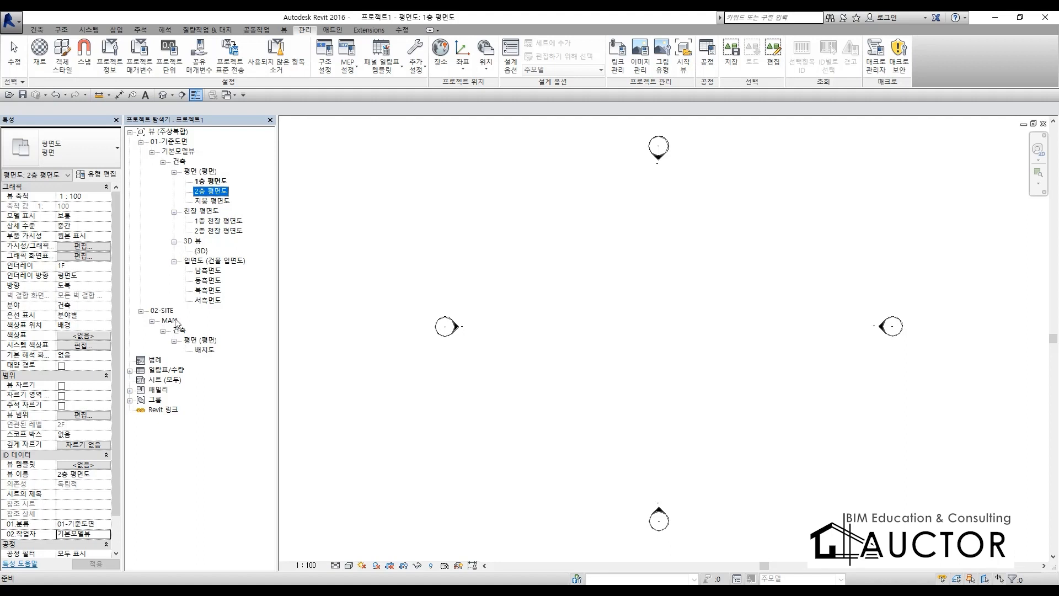
pyautogui.click(162, 311)
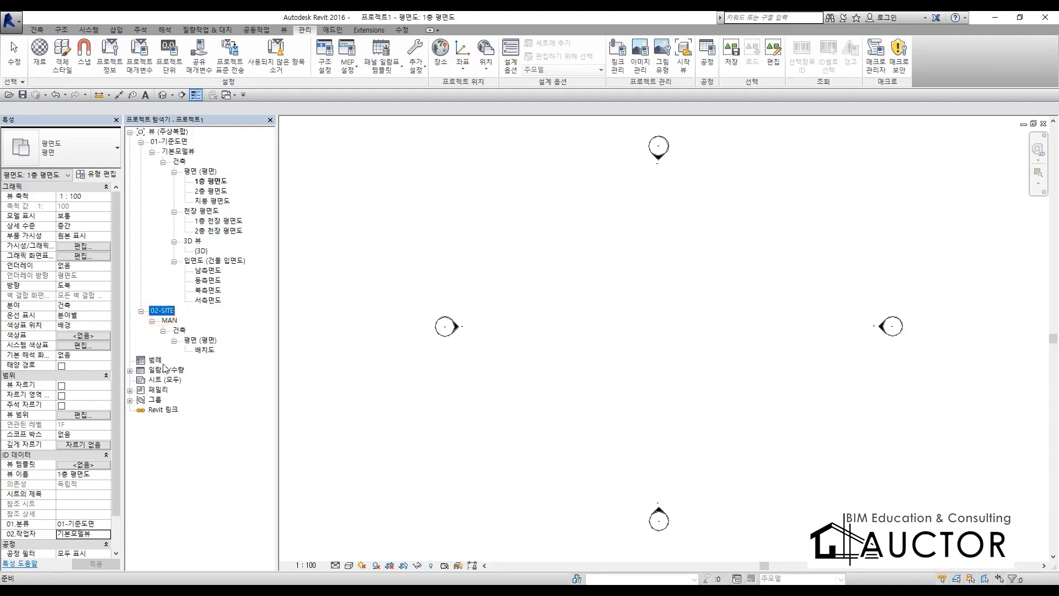
pyautogui.click(582, 263)
pyautogui.click(202, 182)
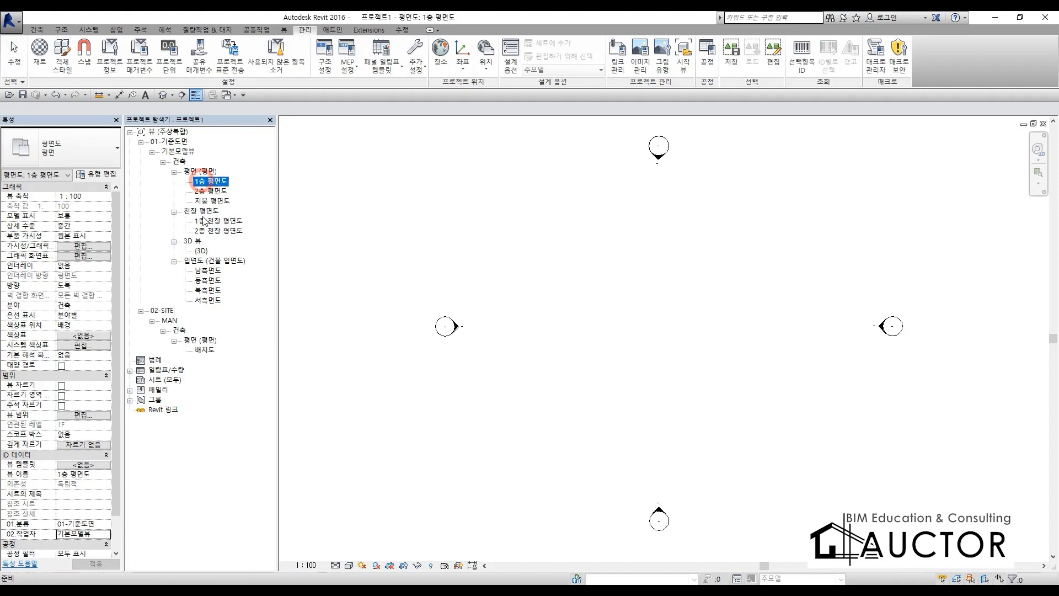
pyautogui.click(207, 301)
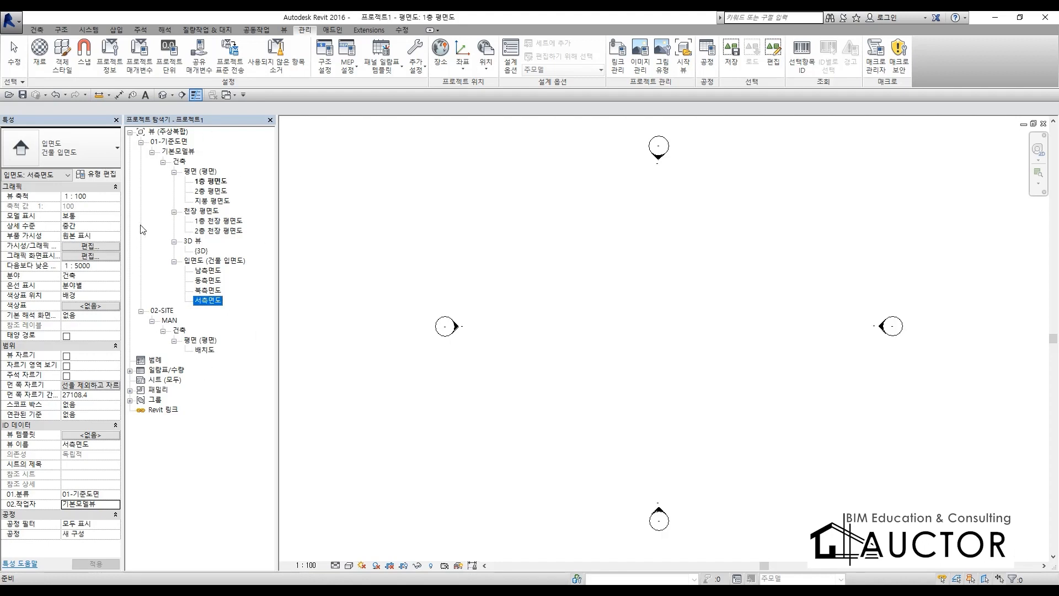
pyautogui.click(657, 299)
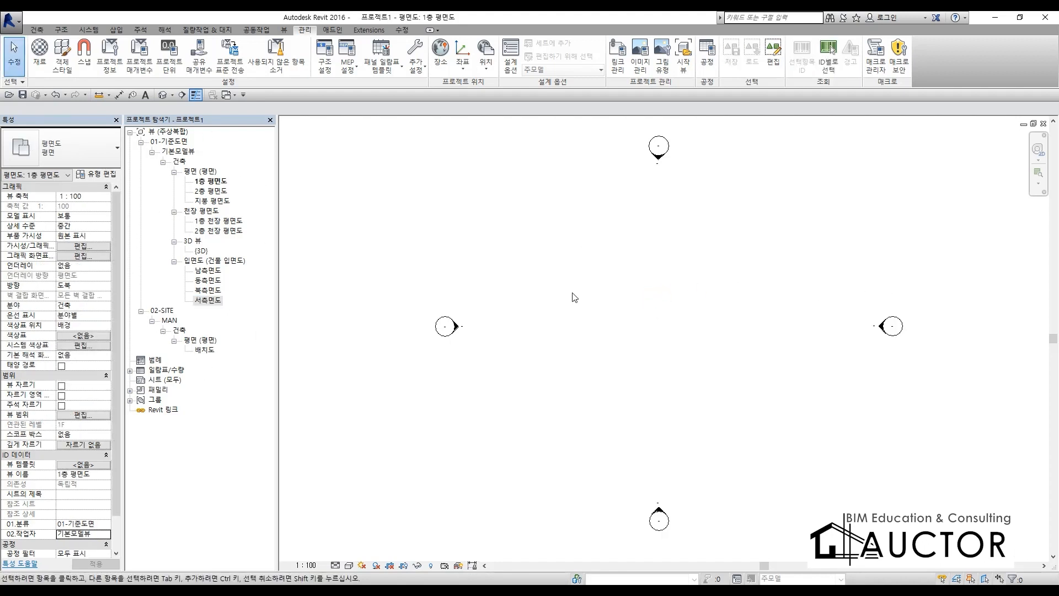
# - Start a CAD link for the 1층 평면도 view and browse to Lesson04-고시원 > 건축 on the bim_share network drive
pyautogui.click(206, 182)
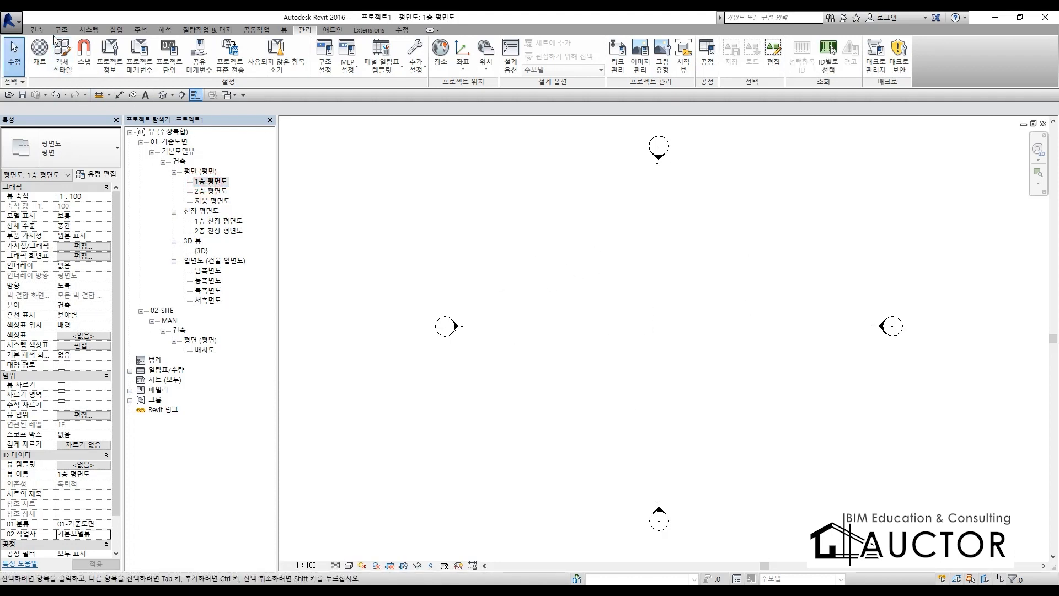
pyautogui.click(117, 26)
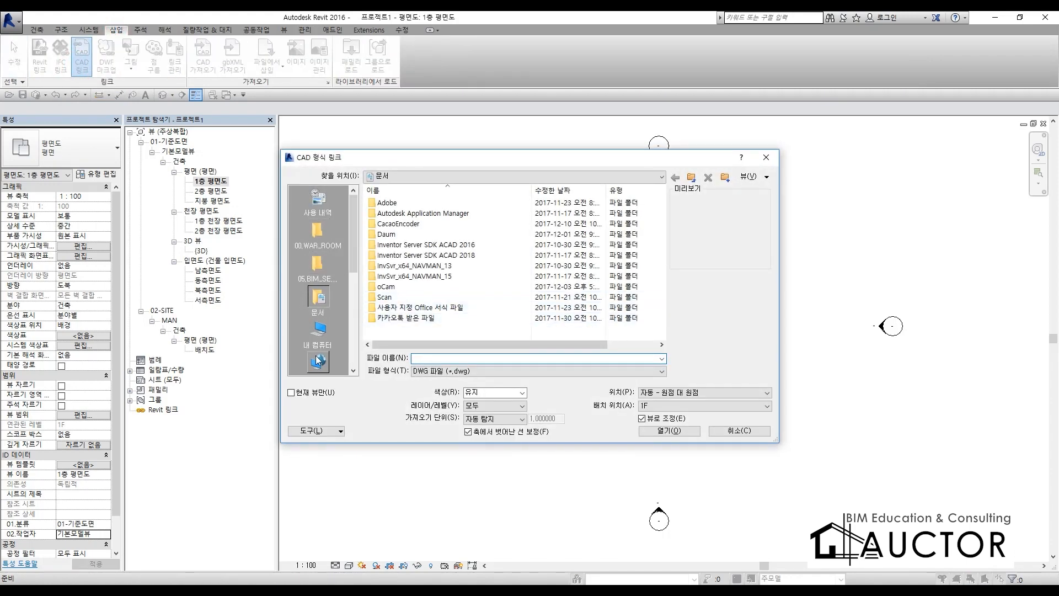
pyautogui.scroll(-3, 351, 298)
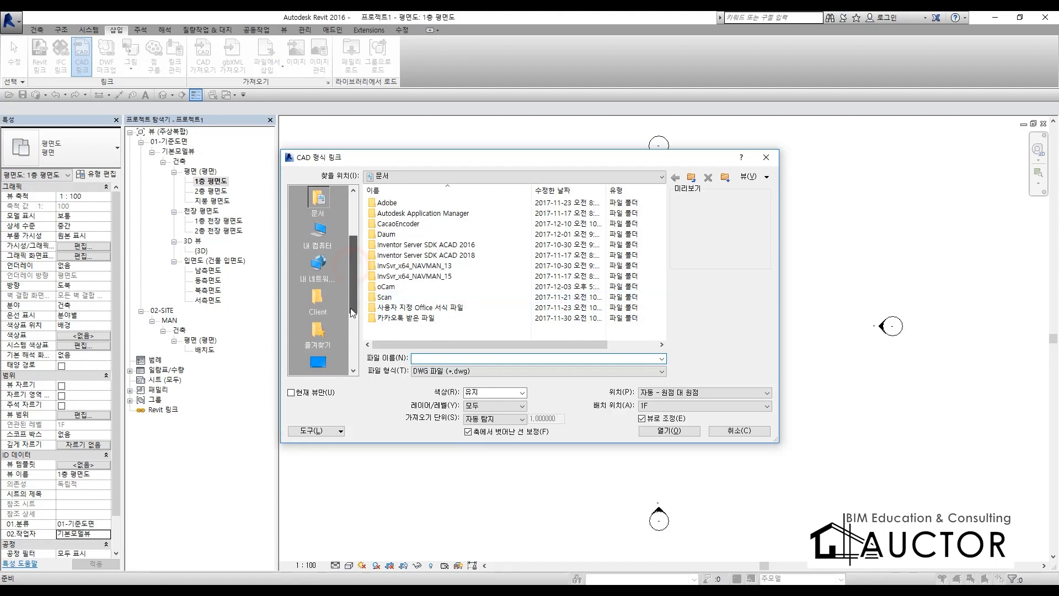
pyautogui.click(318, 232)
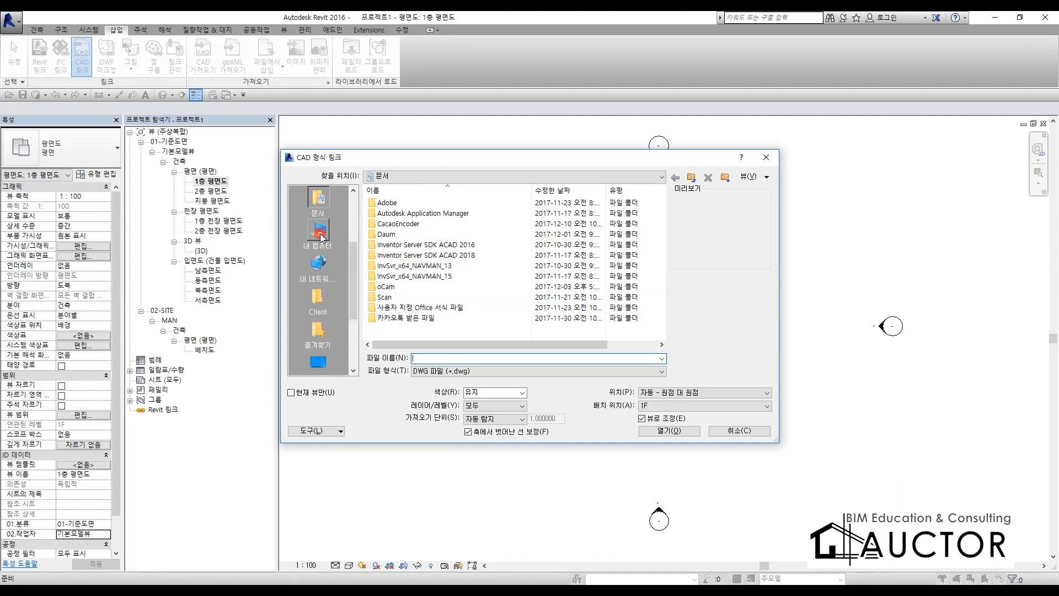
pyautogui.scroll(-2, 415, 314)
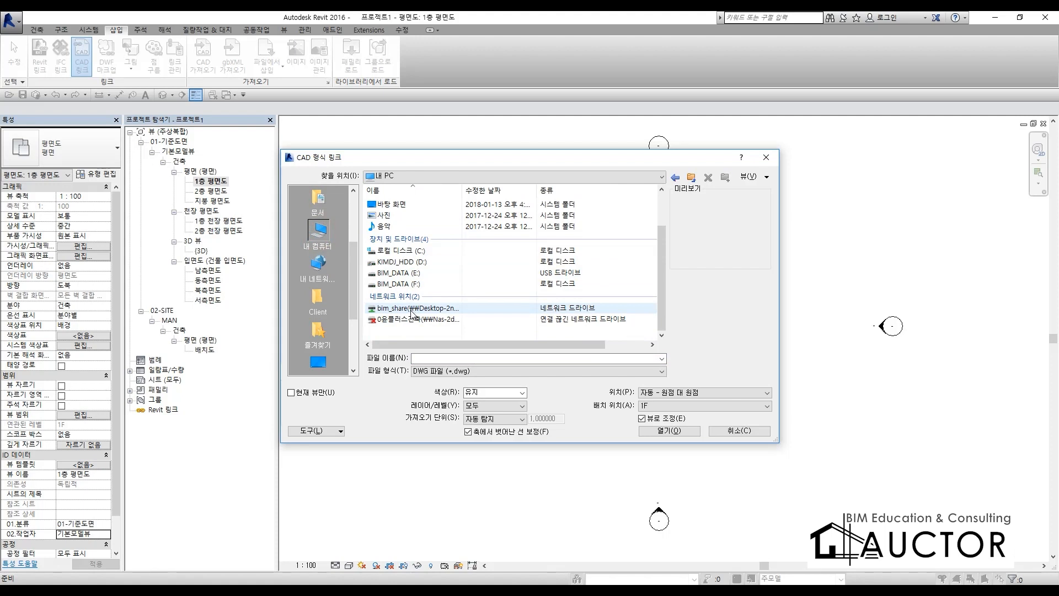
pyautogui.click(409, 310)
pyautogui.doubleClick(408, 309)
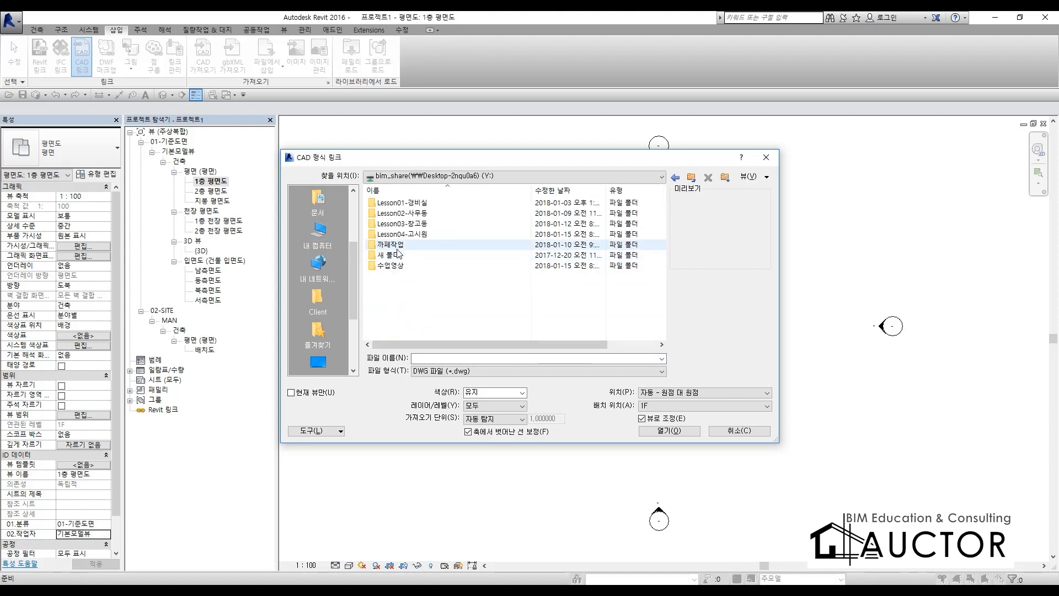
pyautogui.doubleClick(402, 238)
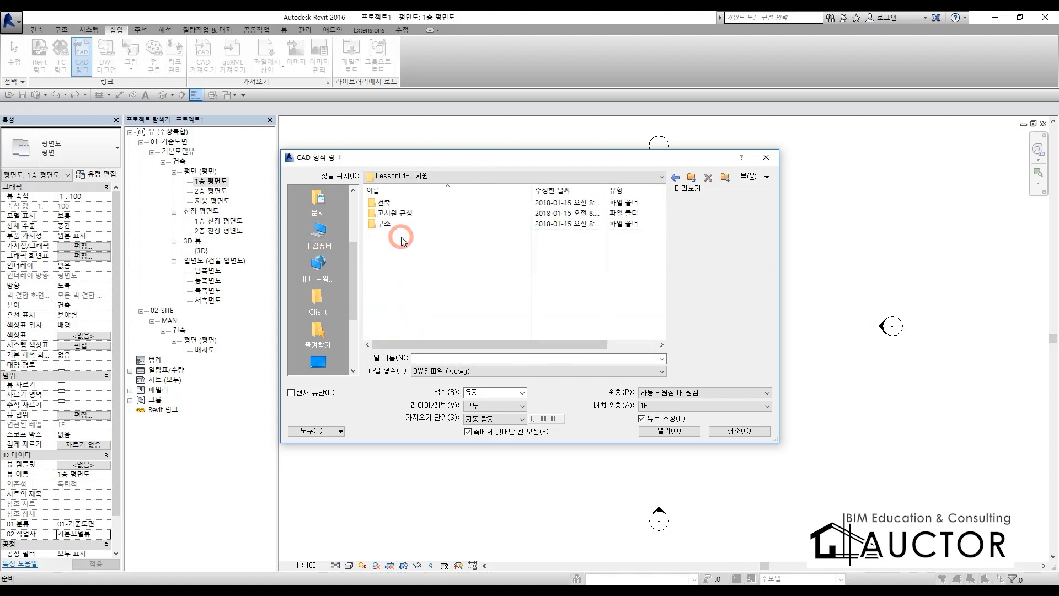
pyautogui.doubleClick(389, 207)
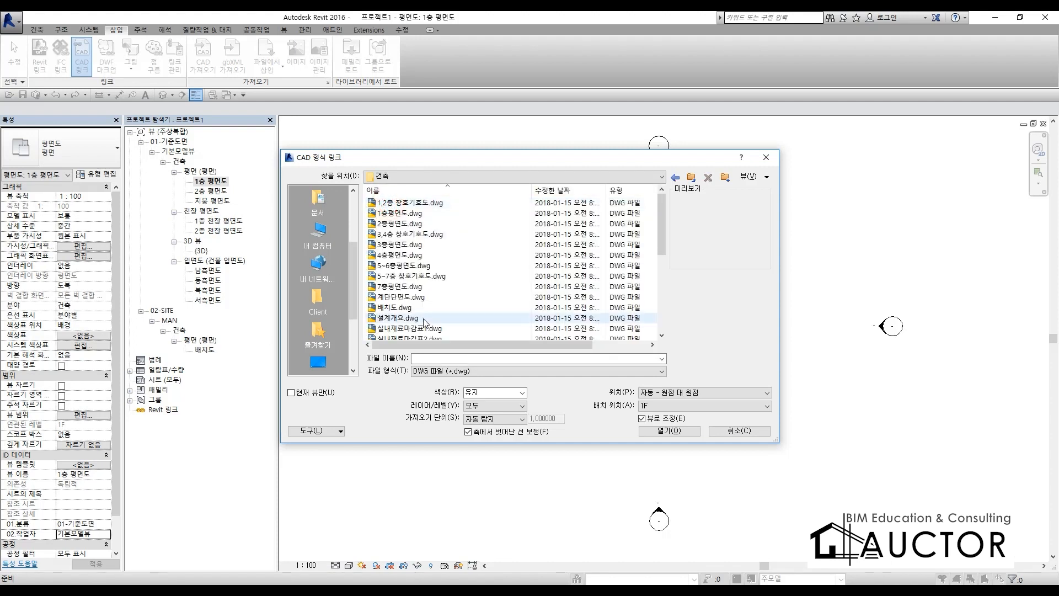
# - Link 1층평면도.dwg to the current view only, with import units 밀리미터 and positioning 자동 - 중심 대 중심
pyautogui.click(408, 213)
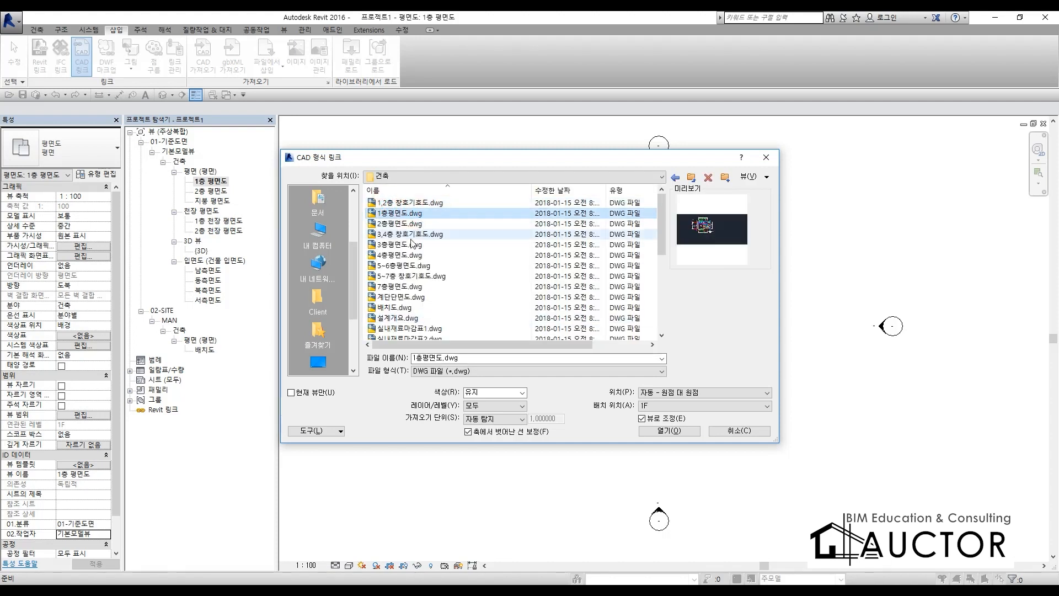
pyautogui.click(311, 392)
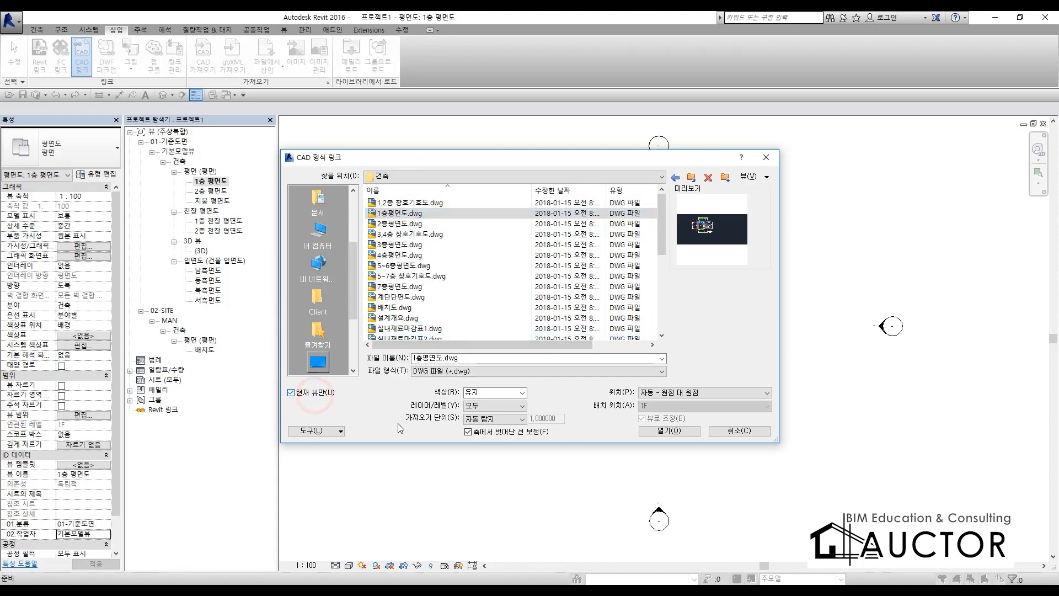
pyautogui.click(495, 418)
pyautogui.click(478, 467)
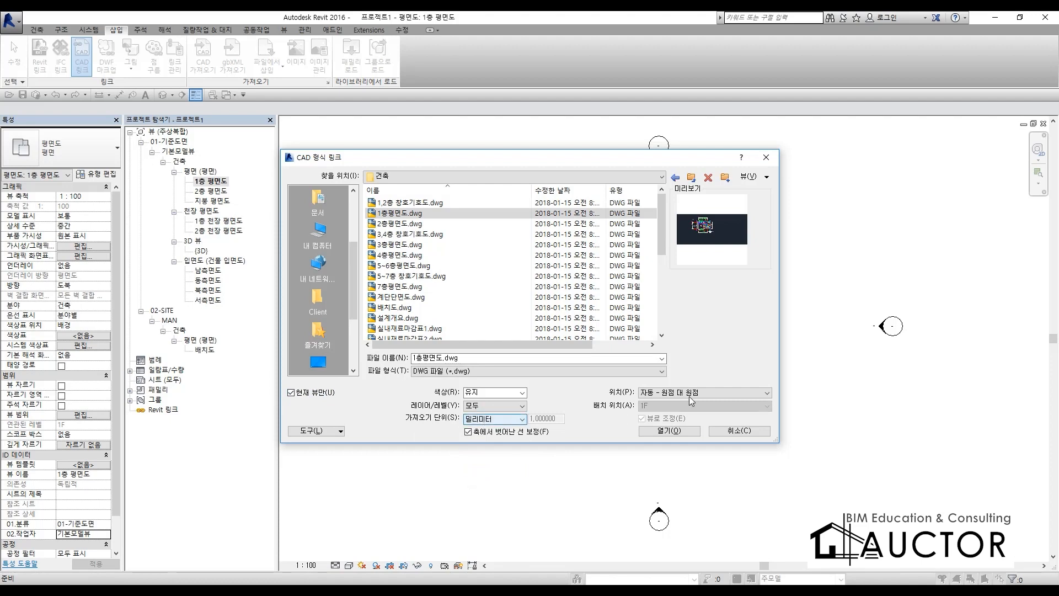
pyautogui.click(689, 393)
pyautogui.click(680, 401)
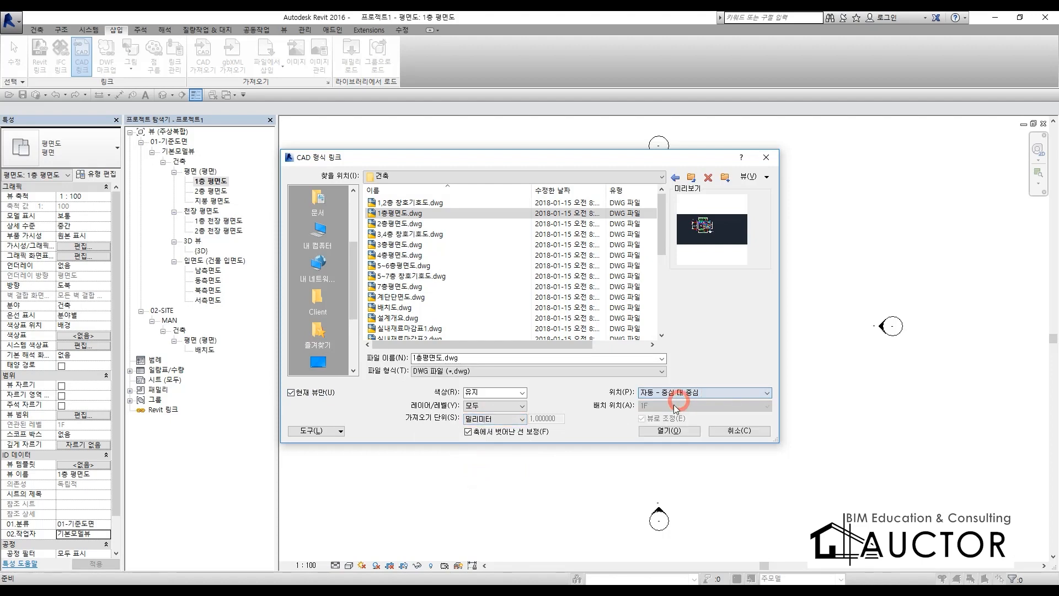
pyautogui.click(663, 432)
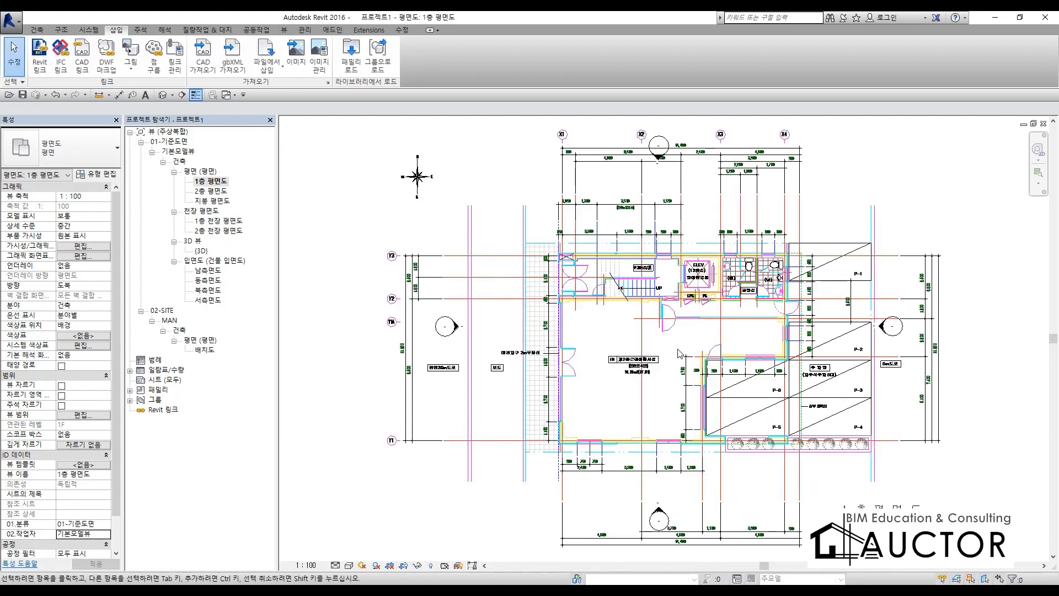
# - Move the north and east elevation markers outward so they sit clear of the linked 1층평면도.dwg drawing
pyautogui.scroll(-4, 806, 316)
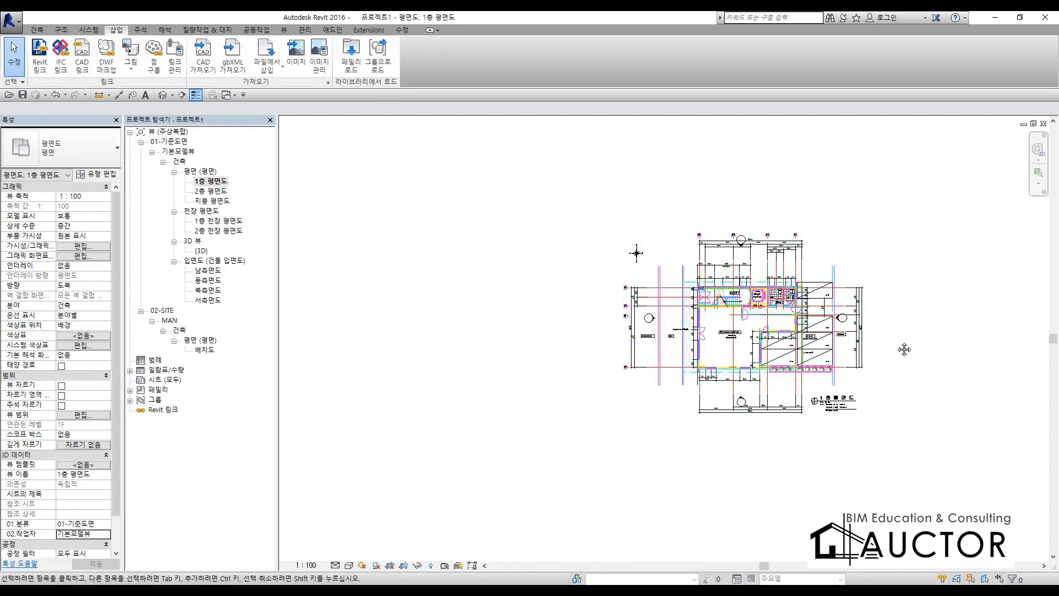
pyautogui.moveTo(906, 347); pyautogui.dragTo(764, 375, button='middle')
pyautogui.scroll(1, 761, 375)
pyautogui.moveTo(579, 172); pyautogui.dragTo(673, 287)
pyautogui.moveTo(626, 229)
pyautogui.mouseDown()
pyautogui.moveTo(632, 166)
pyautogui.moveTo(702, 184)
pyautogui.moveTo(774, 351)
pyautogui.moveTo(843, 344)
pyautogui.mouseUp()
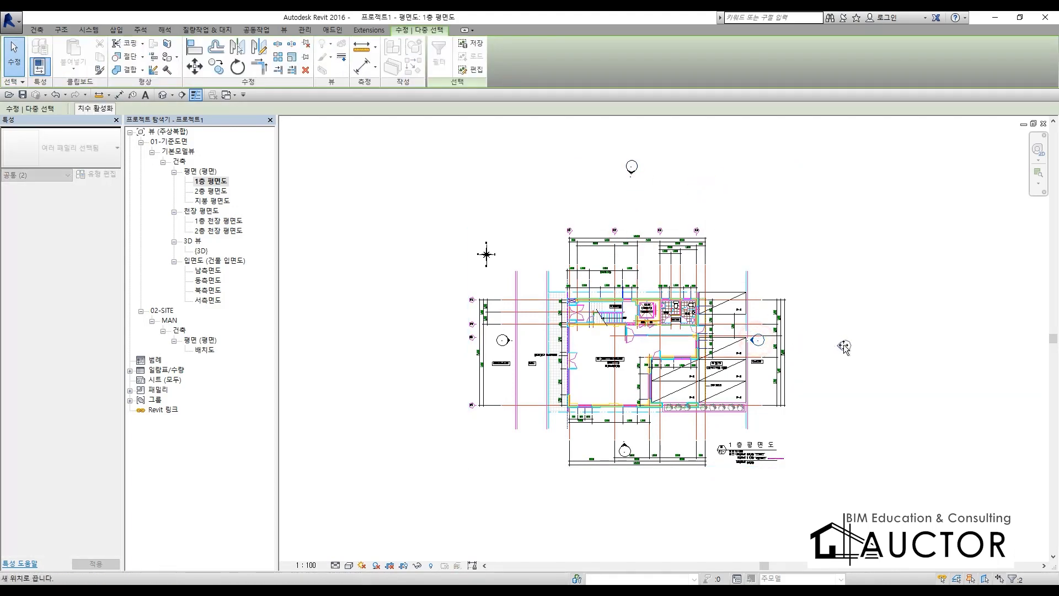
pyautogui.click(861, 417)
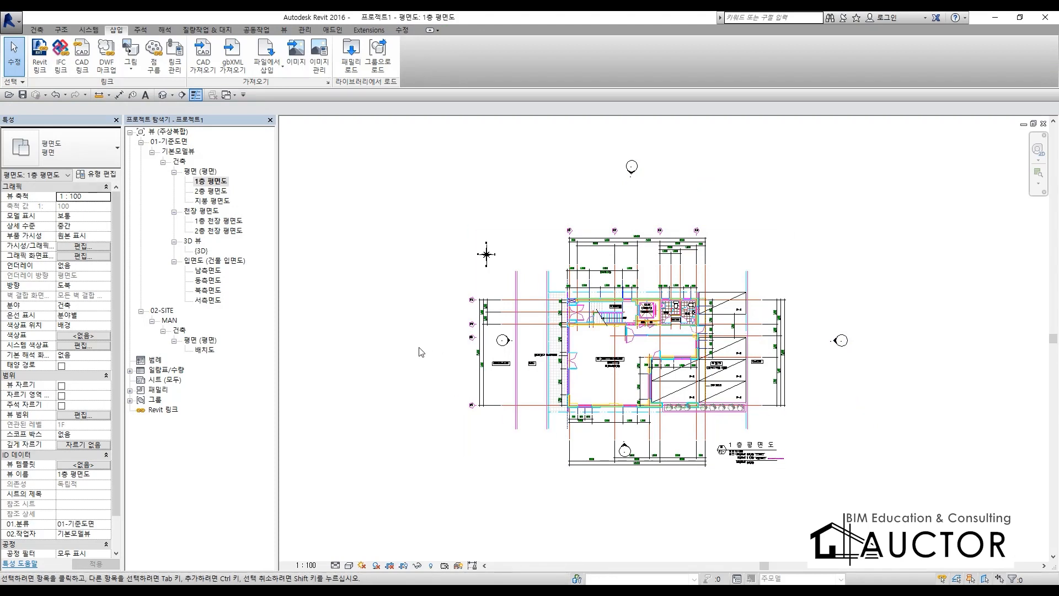
# - Move the west and south elevation markers outside the extents of the linked floor plan drawing
pyautogui.click(502, 343)
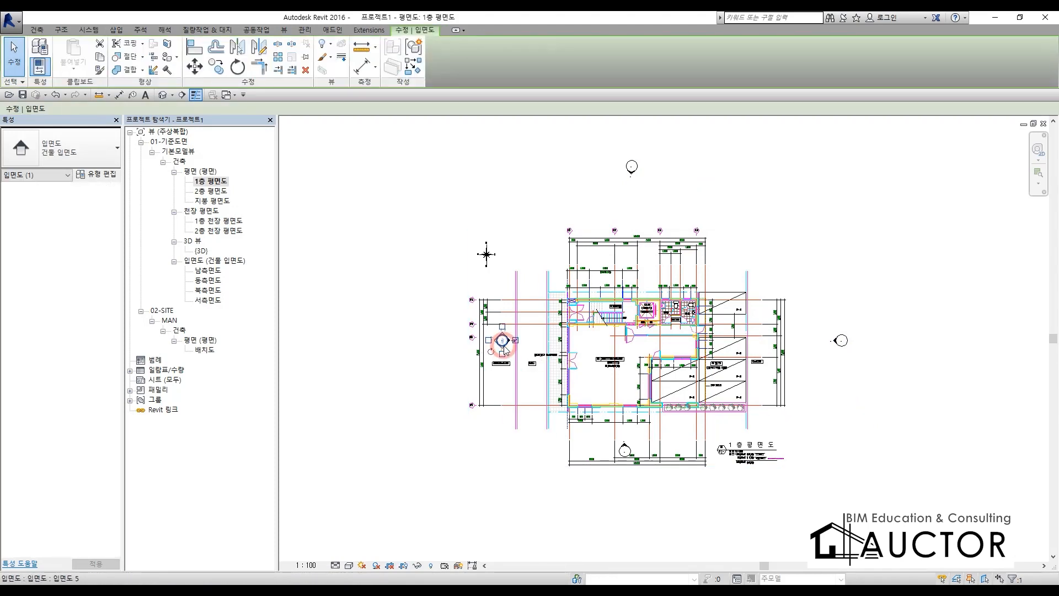
pyautogui.click(379, 390)
pyautogui.moveTo(407, 250); pyautogui.dragTo(568, 411)
pyautogui.moveTo(503, 341)
pyautogui.mouseDown()
pyautogui.moveTo(389, 340)
pyautogui.moveTo(734, 510)
pyautogui.mouseUp()
pyautogui.click(414, 371)
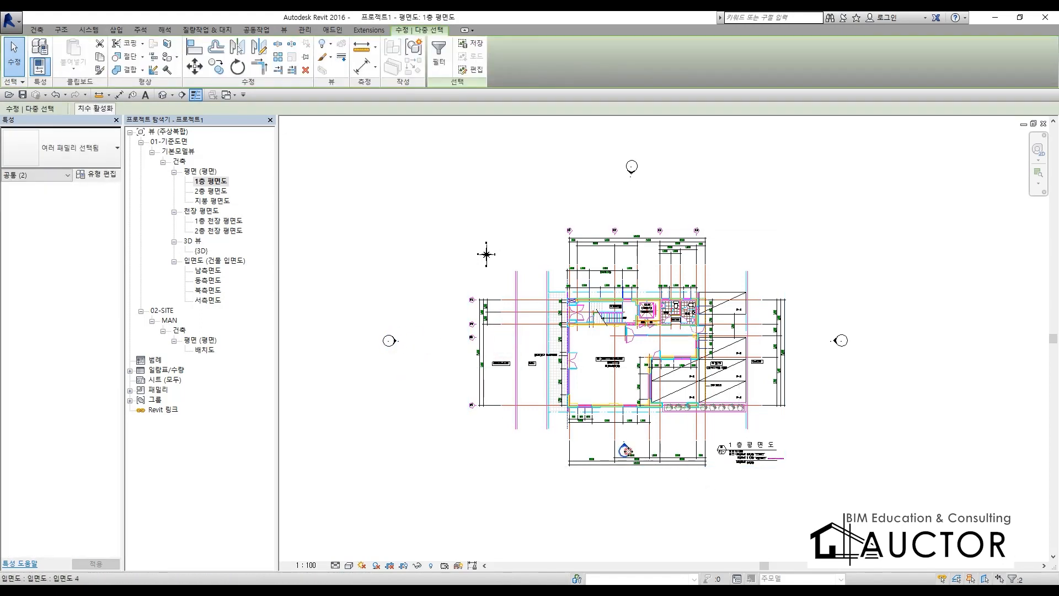
pyautogui.moveTo(625, 450)
pyautogui.mouseDown()
pyautogui.moveTo(627, 514)
pyautogui.moveTo(636, 514)
pyautogui.mouseUp()
pyautogui.press('Escape')
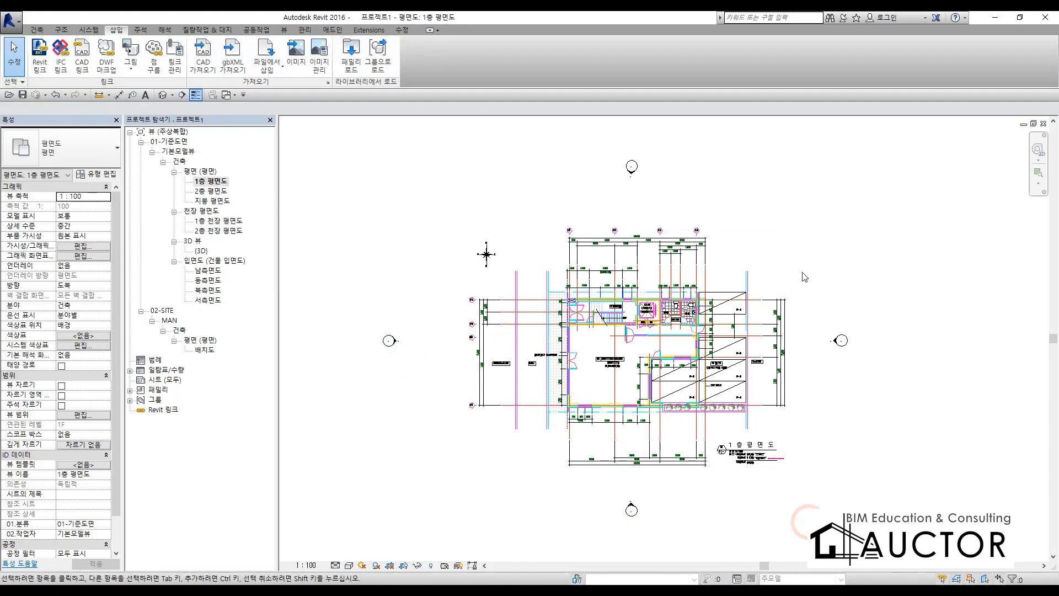
# - Shift the east elevation marker slightly farther away from the linked floor plan
pyautogui.moveTo(793, 253); pyautogui.dragTo(881, 409)
pyautogui.moveTo(840, 340); pyautogui.dragTo(856, 341)
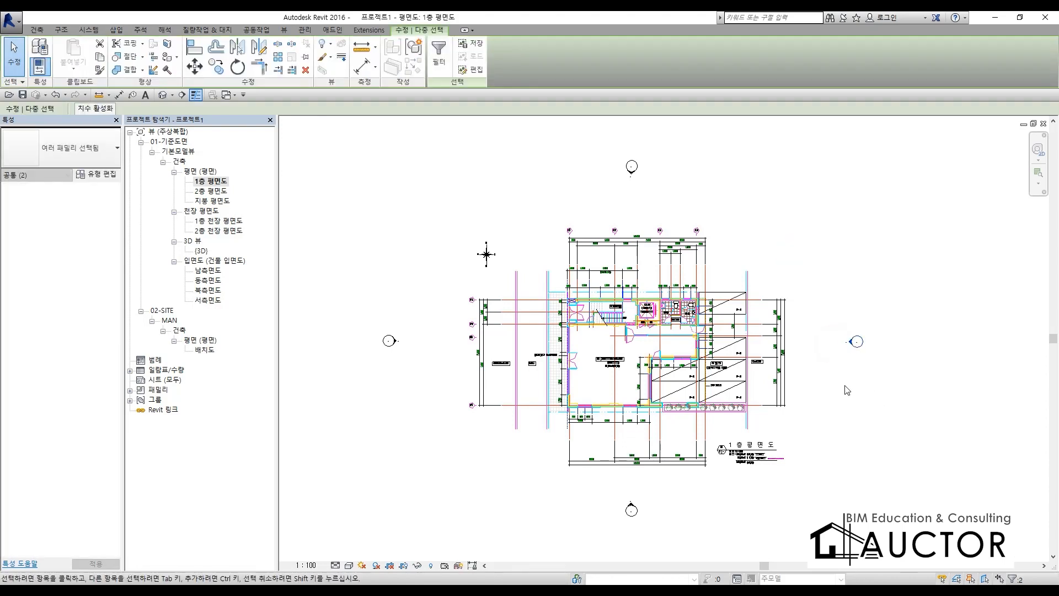
pyautogui.click(843, 405)
# - Set the draw layer of the linked 1층평면도.dwg to 전경 in the 1층 평면도 view
pyautogui.click(610, 329)
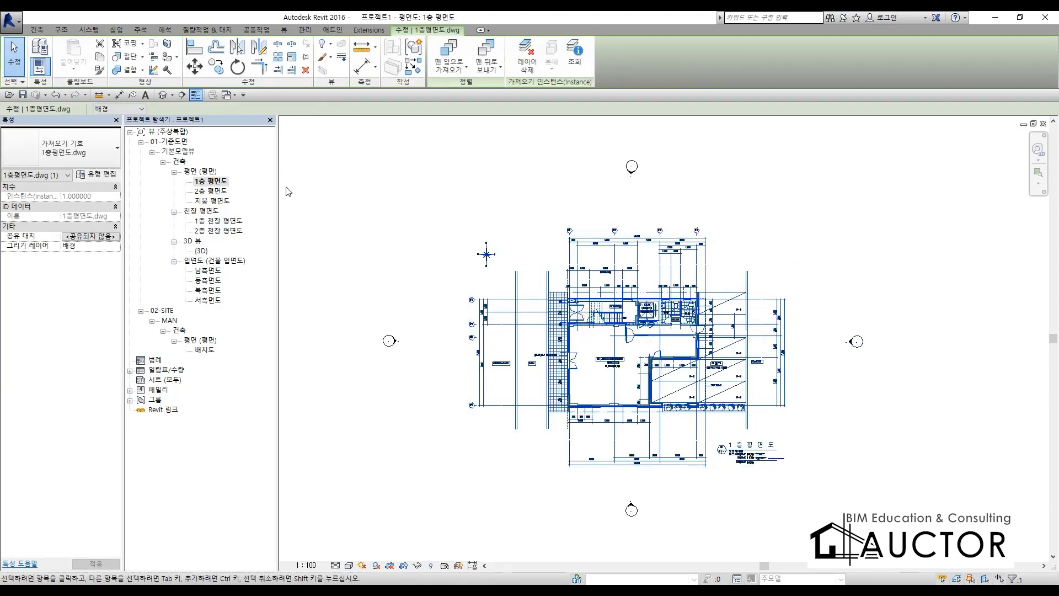
pyautogui.click(126, 110)
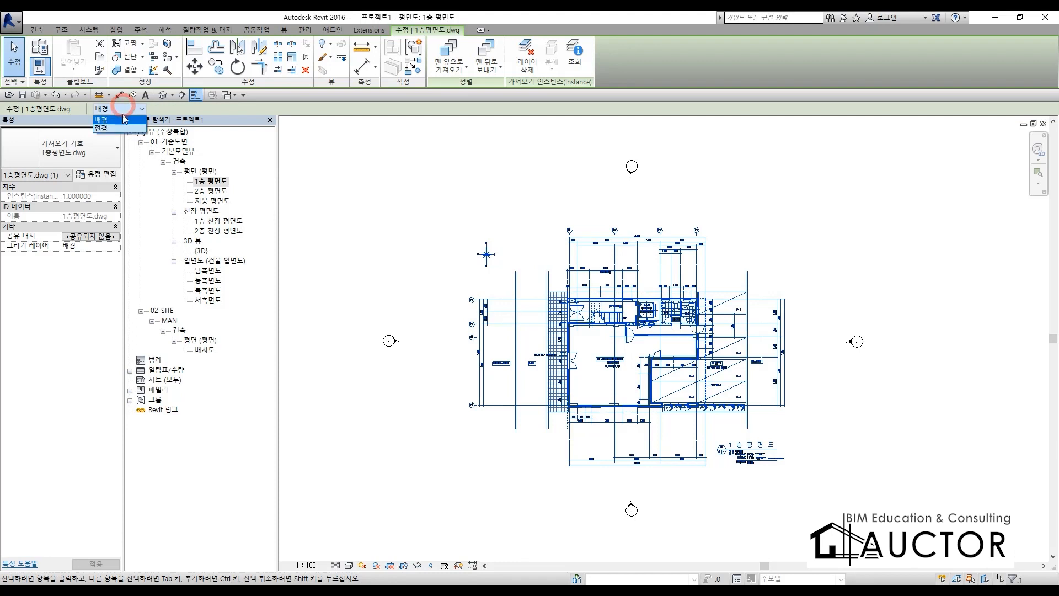
pyautogui.click(117, 132)
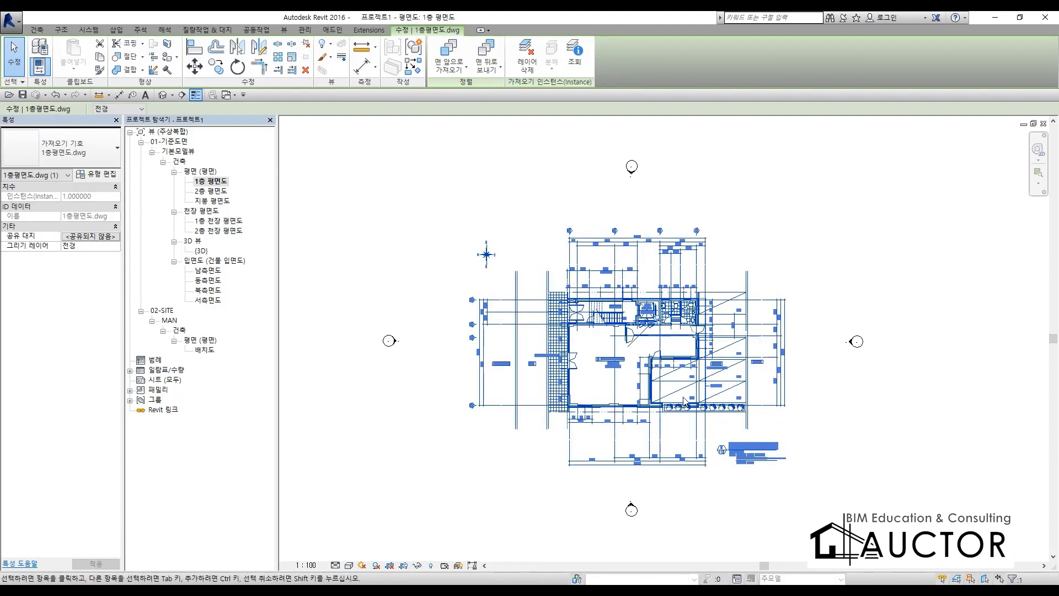
pyautogui.press('Escape')
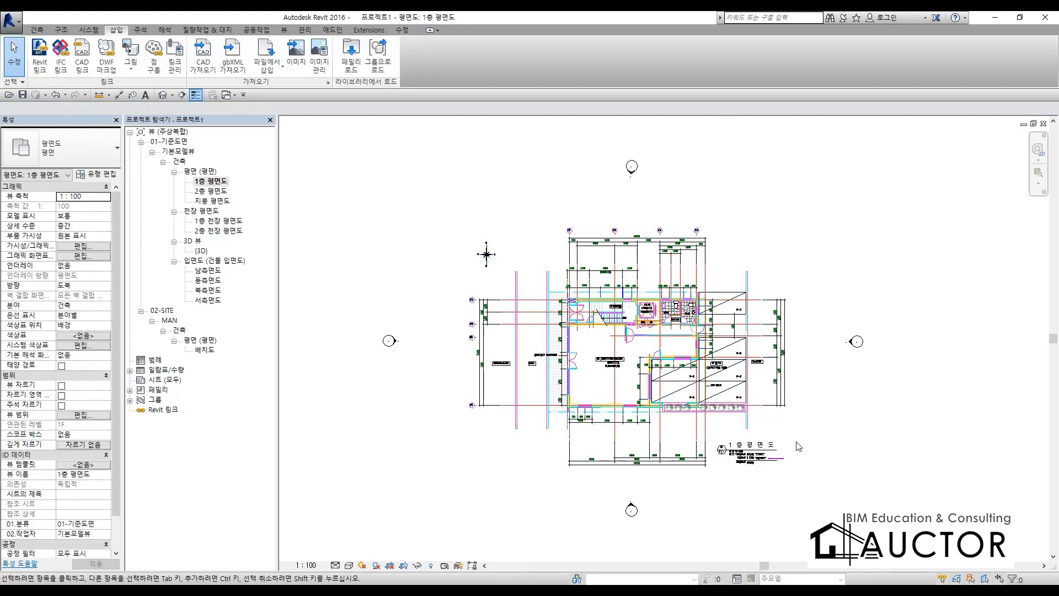
pyautogui.moveTo(405, 348)
pyautogui.mouseDown()
pyautogui.moveTo(426, 208)
pyautogui.moveTo(412, 242)
pyautogui.moveTo(457, 298)
pyautogui.mouseUp()
pyautogui.moveTo(470, 254); pyautogui.dragTo(505, 225)
pyautogui.press('Escape')
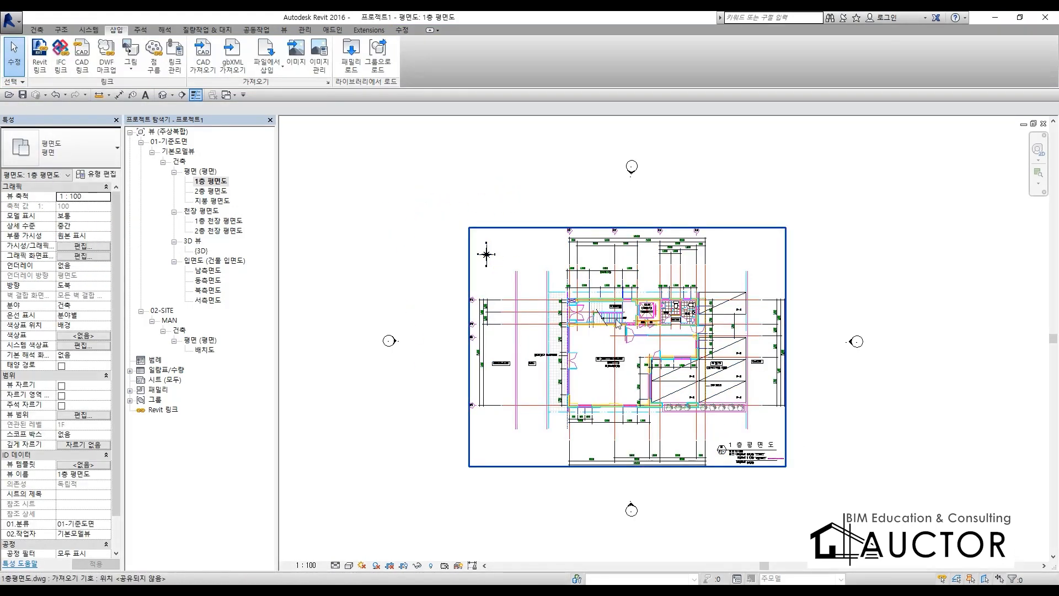
# - Set far clipping to 자르기 없음 for all four building elevation views at once
pyautogui.click(852, 342)
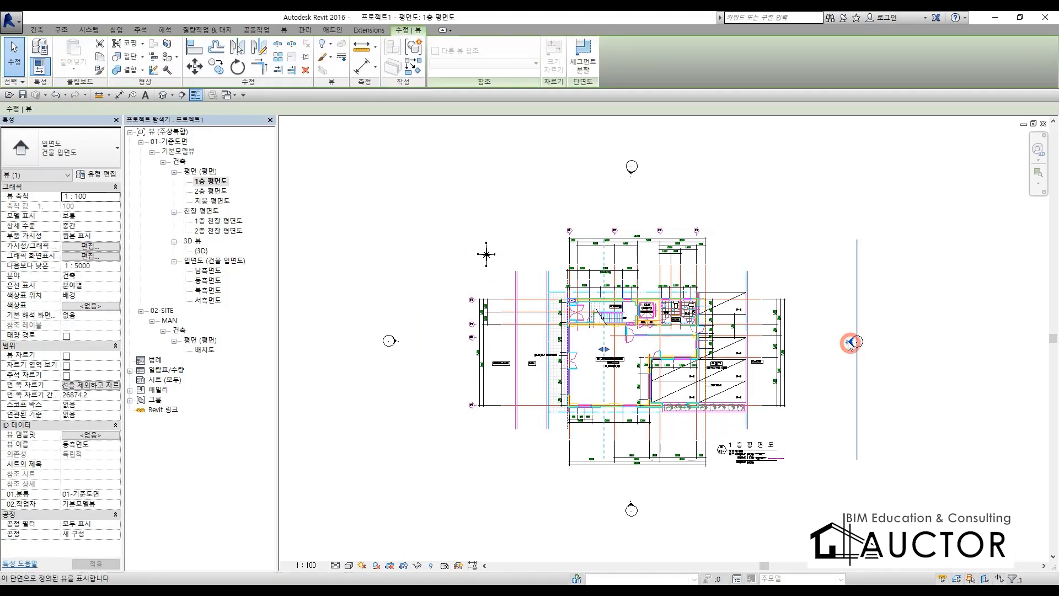
pyautogui.keyDown('ctrl'); pyautogui.click(632, 178); pyautogui.keyUp('ctrl')
pyautogui.keyDown('ctrl'); pyautogui.click(390, 341); pyautogui.keyUp('ctrl')
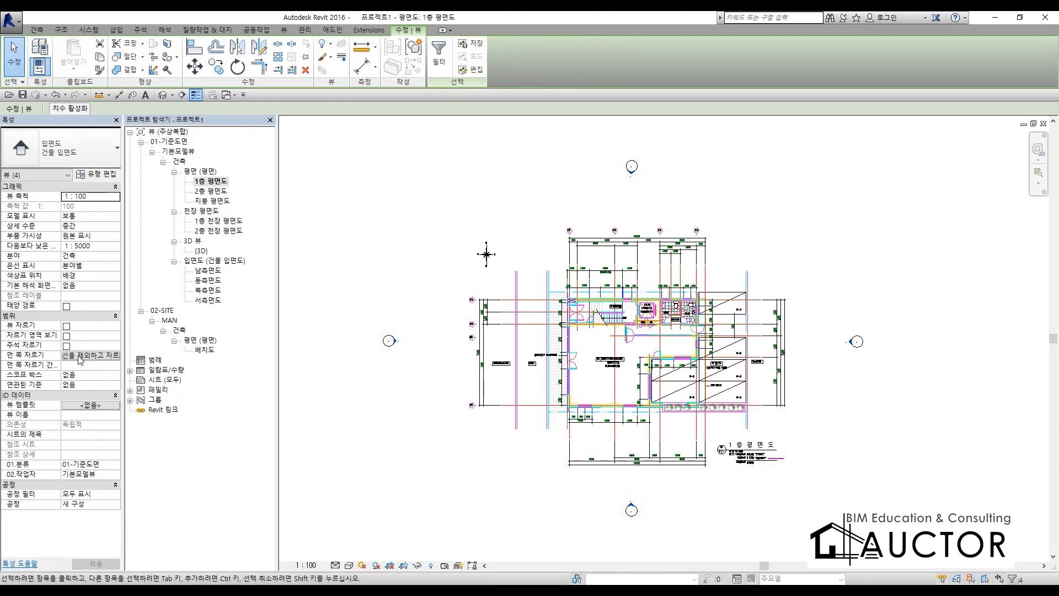
pyautogui.press('F9')
pyautogui.moveTo(2, 365); pyautogui.dragTo(173, 365)
pyautogui.press('F9')
pyautogui.click(100, 355)
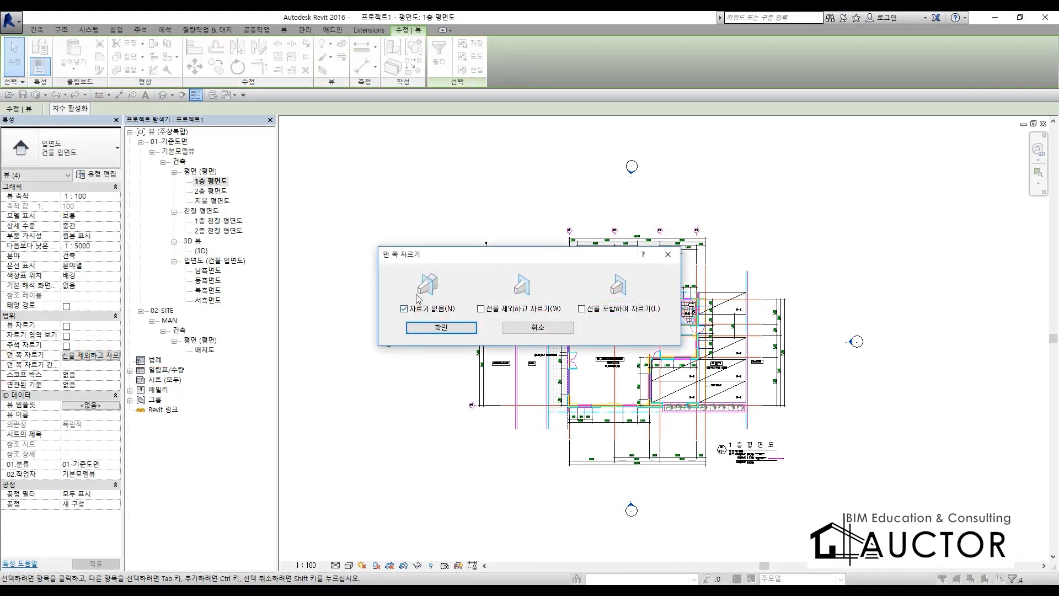
pyautogui.click(427, 326)
pyautogui.click(483, 501)
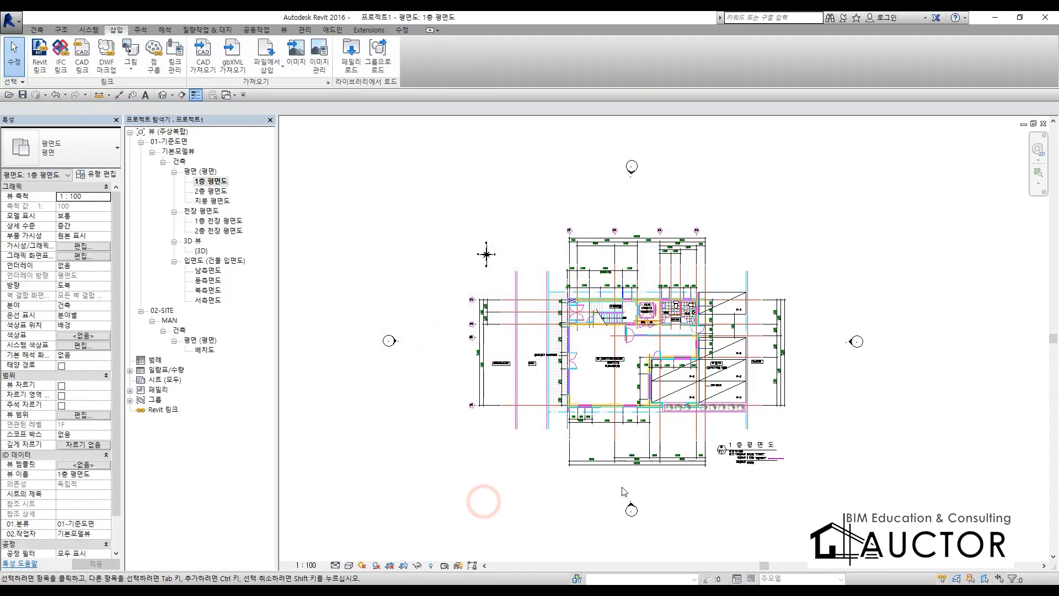
pyautogui.click(485, 453)
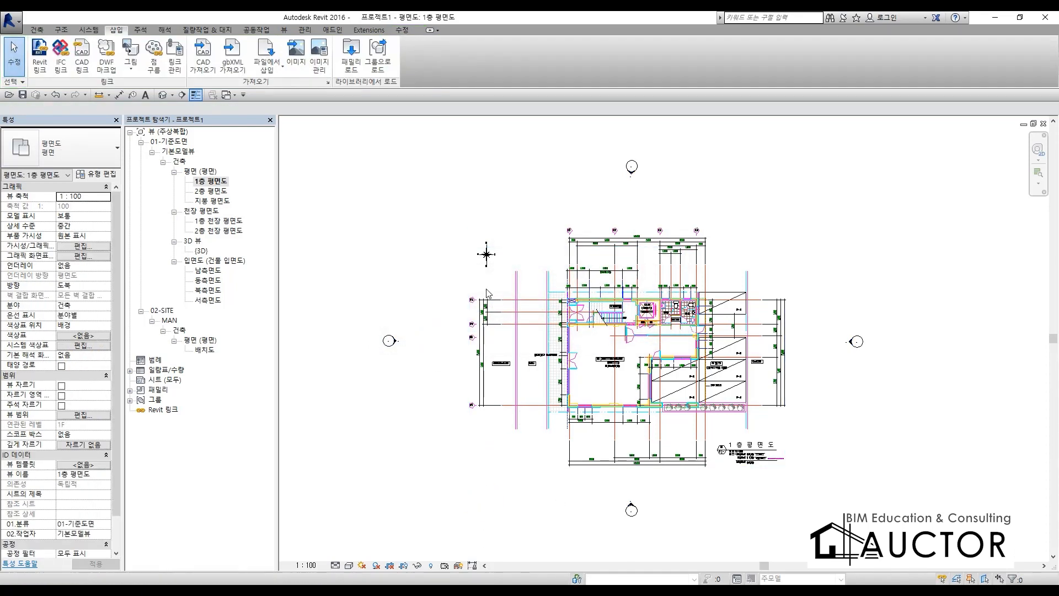
# - Draw a vertical grid line just west of the drawing's X1 axis, spanning the full height of the plan
pyautogui.click(37, 30)
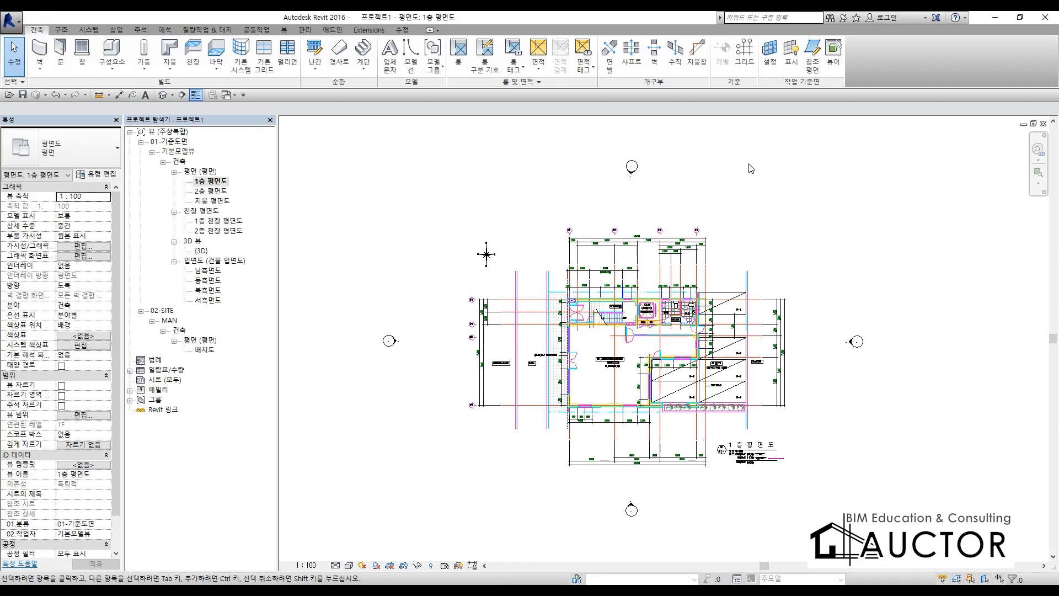
pyautogui.click(744, 50)
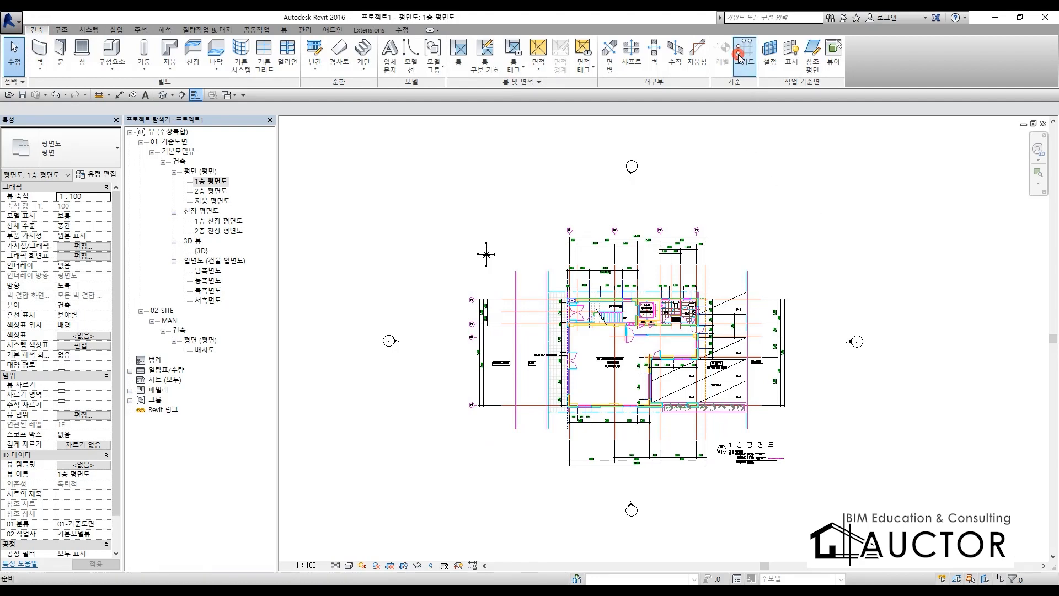
pyautogui.click(552, 504)
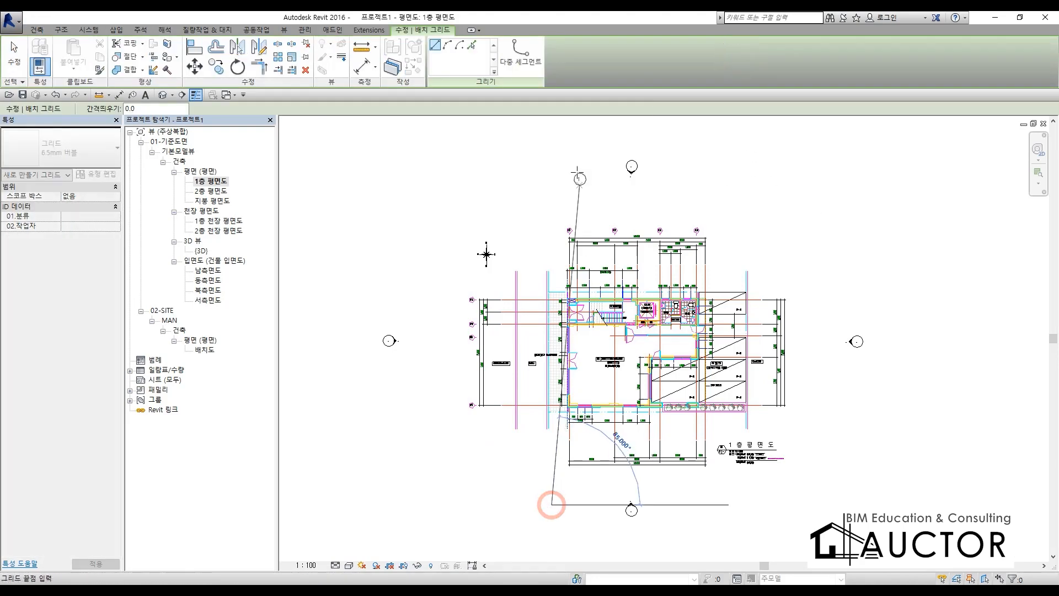
pyautogui.click(551, 197)
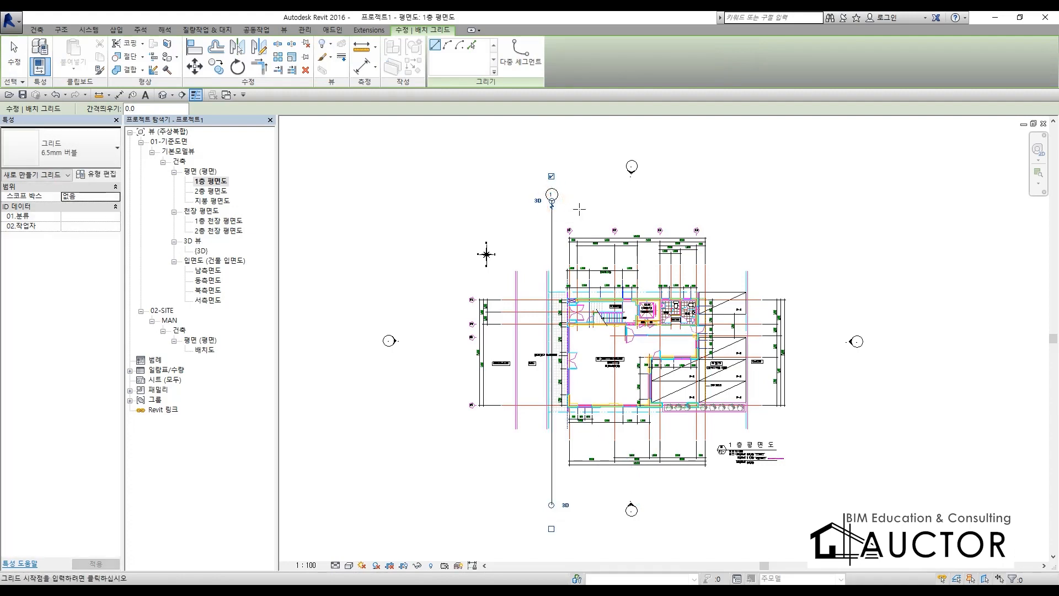
pyautogui.press('Escape')
pyautogui.press('Escape')
# - Rename the new vertical grid as X1
pyautogui.scroll(5, 564, 214)
pyautogui.moveTo(565, 214); pyautogui.dragTo(554, 336, button='middle')
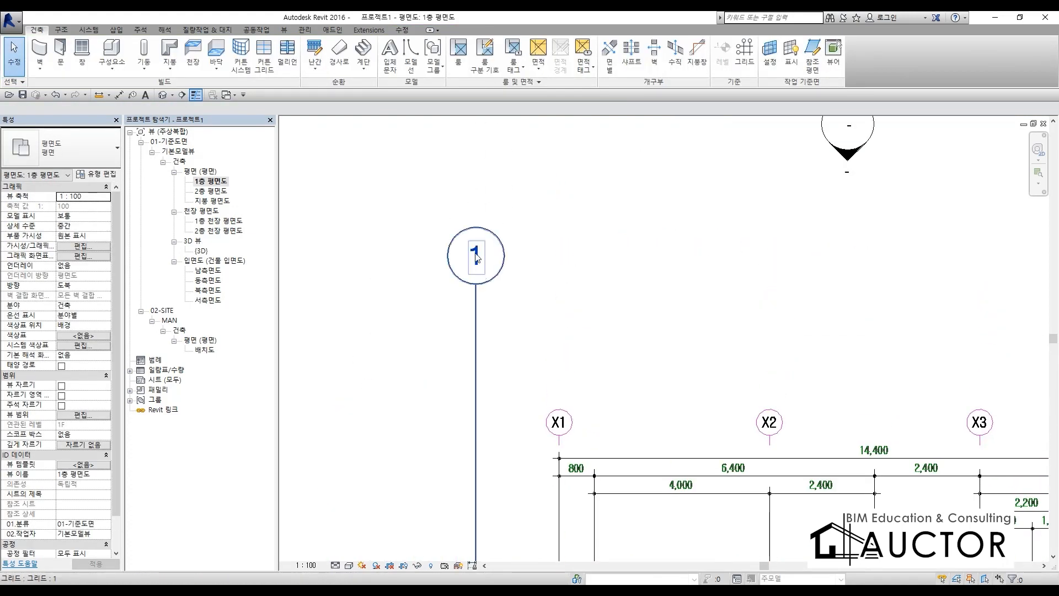
pyautogui.click(475, 253)
pyautogui.click(475, 252)
pyautogui.write('X1')
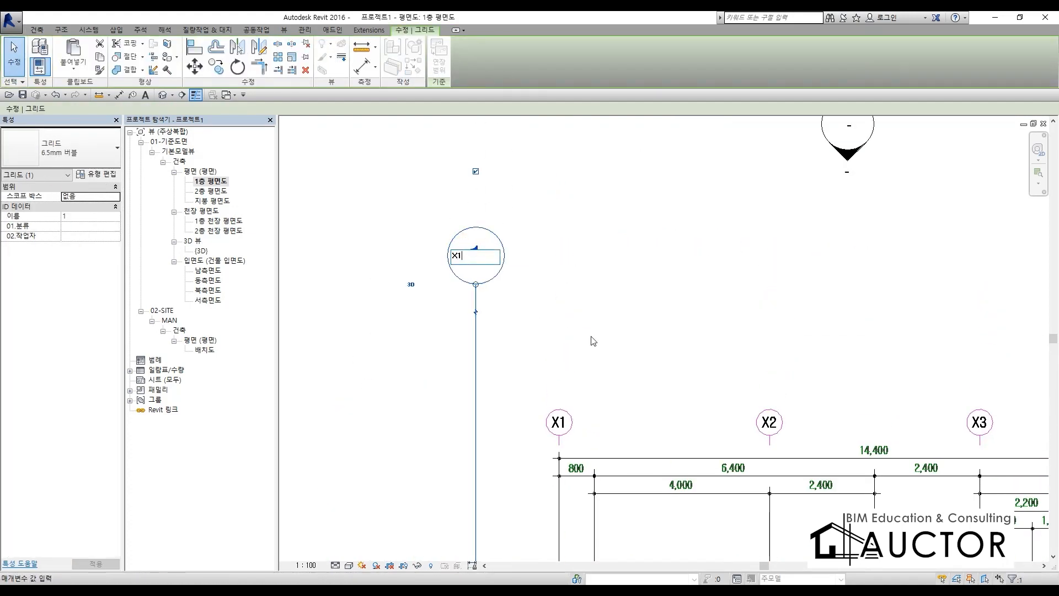
pyautogui.click(616, 353)
# - Align the vertical grid X1 with the X1 axis line of the linked CAD drawing
pyautogui.press('a')
pyautogui.press('l')
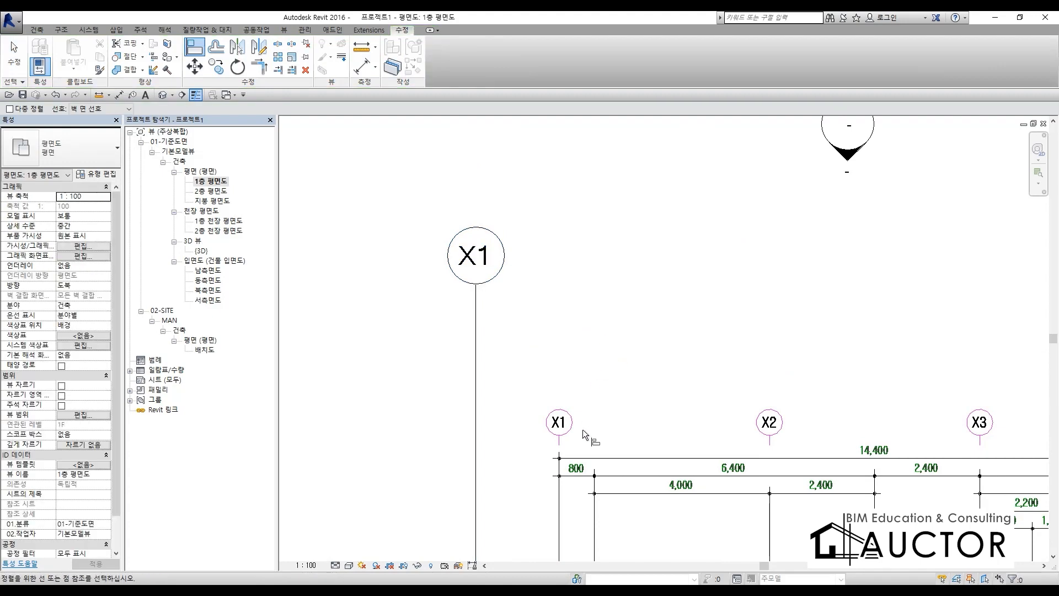
pyautogui.click(560, 447)
pyautogui.click(478, 436)
pyautogui.press('Escape')
pyautogui.press('Escape')
# - Copy grid X1 to the drawing's X2, X3 and X4 axes with the 구속 and 다중 options enabled
pyautogui.moveTo(595, 318); pyautogui.dragTo(536, 355)
pyautogui.press('c')
pyautogui.press('c')
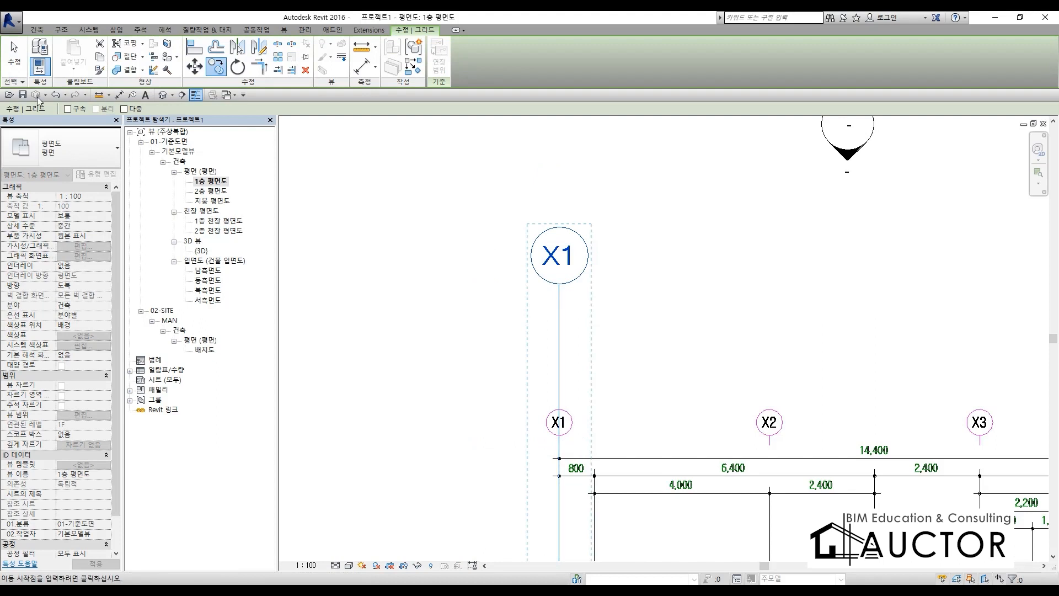
pyautogui.click(124, 108)
pyautogui.click(68, 108)
pyautogui.click(559, 446)
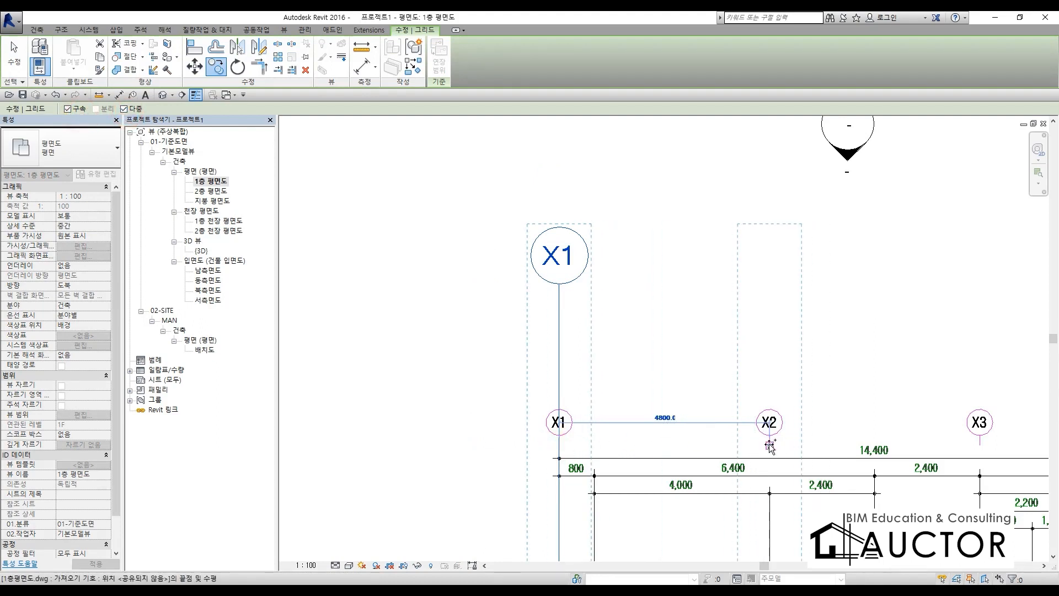
pyautogui.click(769, 444)
pyautogui.moveTo(862, 422); pyautogui.dragTo(605, 407, button='middle')
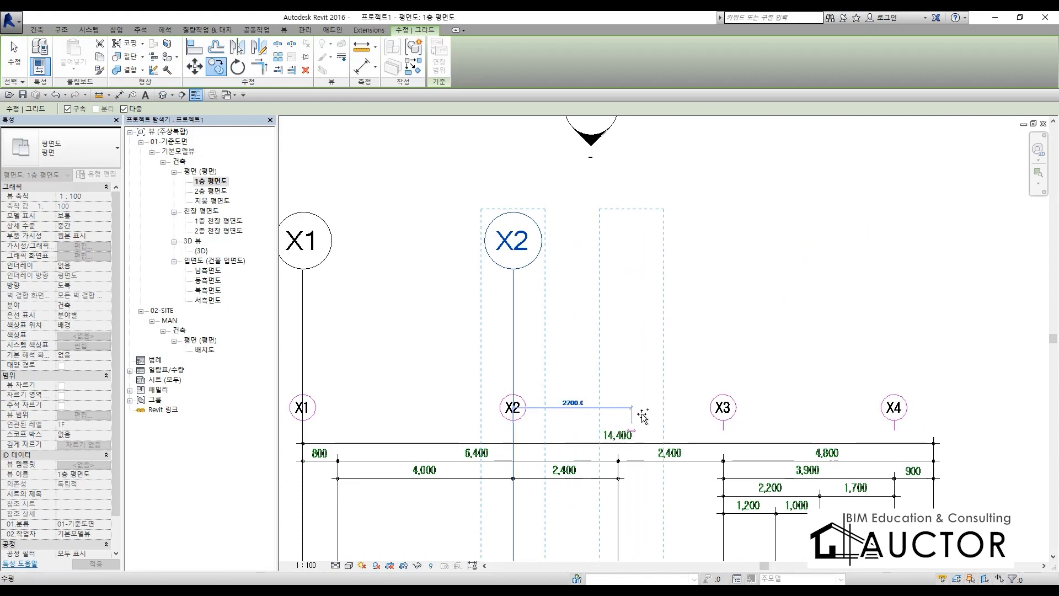
pyautogui.click(723, 430)
pyautogui.click(894, 429)
pyautogui.press('Escape')
pyautogui.press('Escape')
pyautogui.scroll(-4, 828, 301)
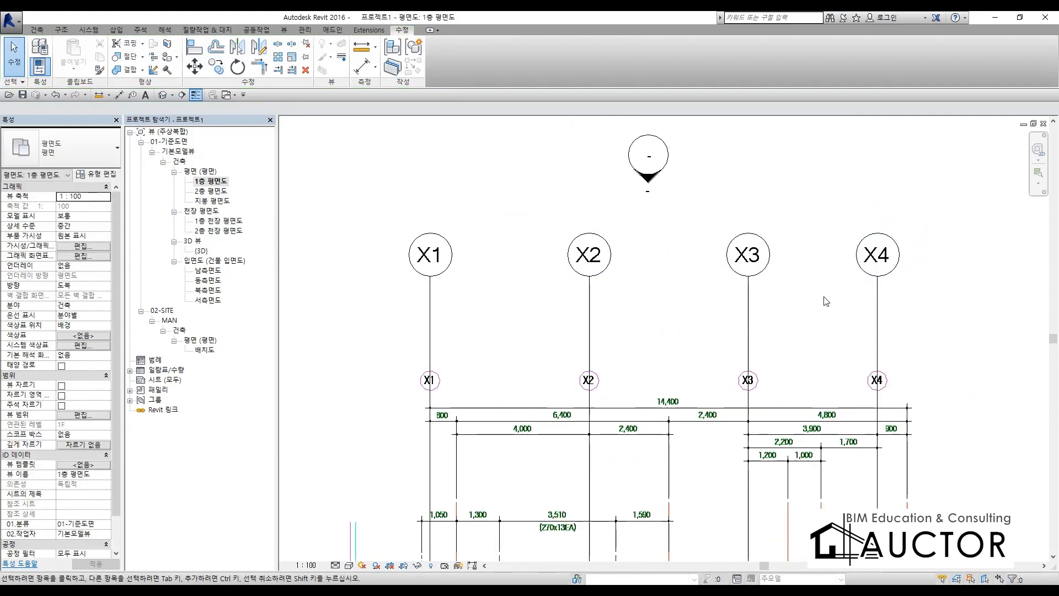
pyautogui.click(895, 246)
pyautogui.scroll(-3, 861, 264)
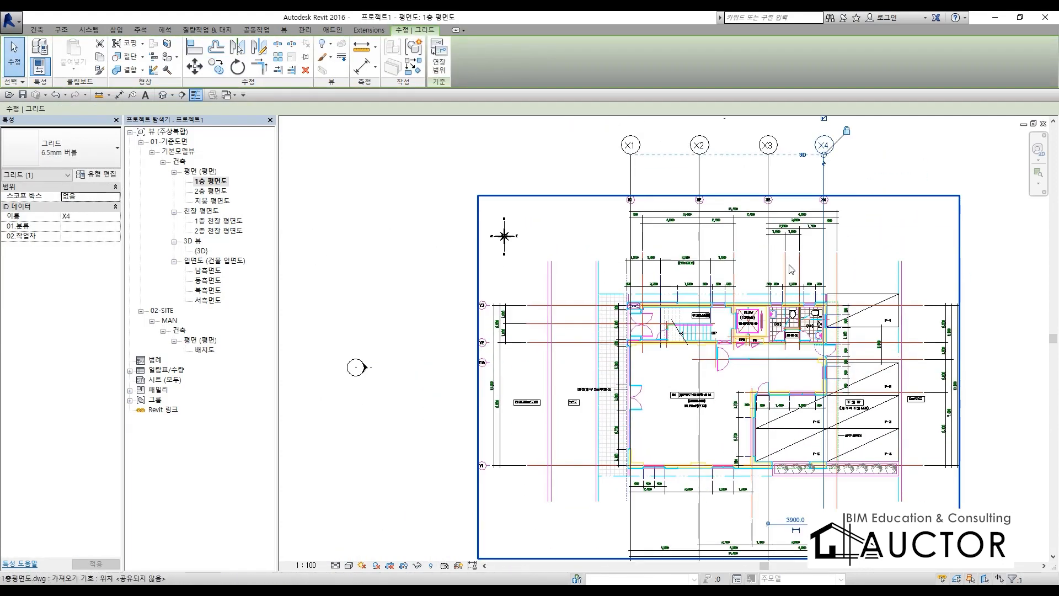
pyautogui.moveTo(797, 424); pyautogui.dragTo(750, 396, button='middle')
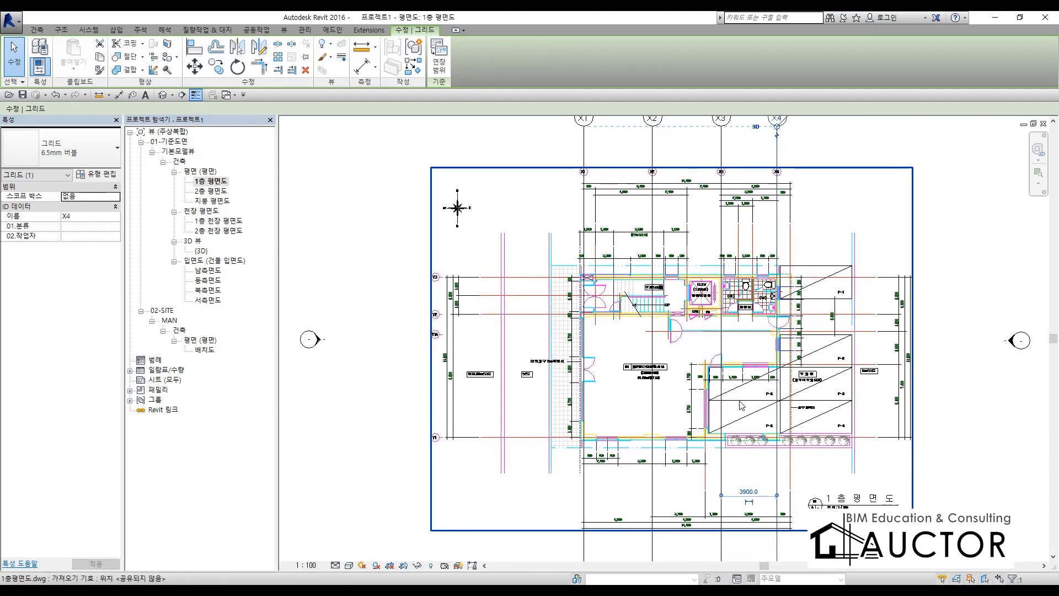
pyautogui.press('Escape')
pyautogui.click(779, 161)
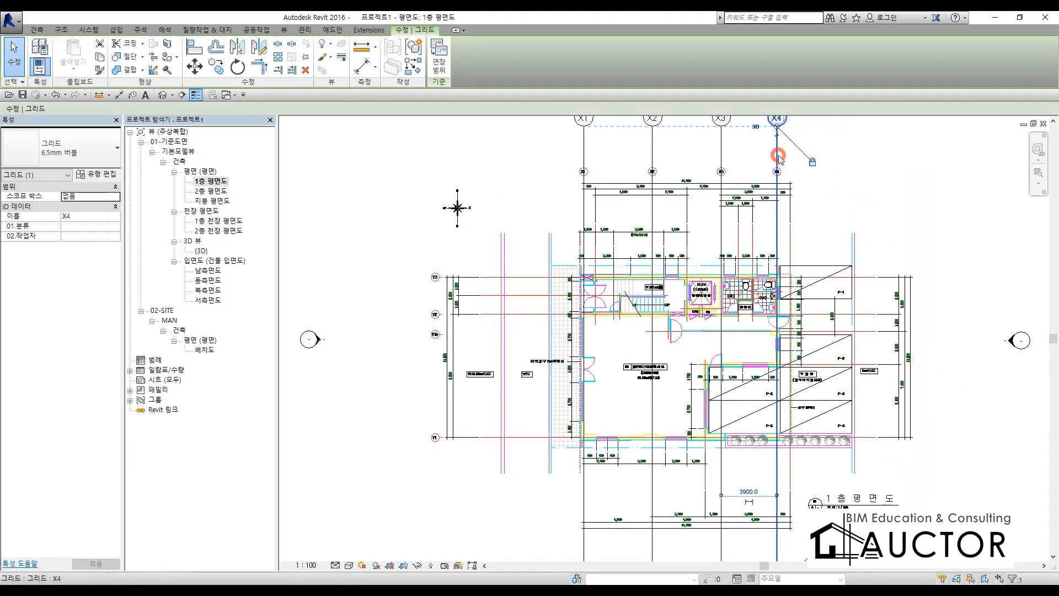
pyautogui.press('Escape')
# - Draw a horizontal grid line just below the drawing's Y1 axis, from the east side to the west side of the plan
pyautogui.press('g')
pyautogui.press('r')
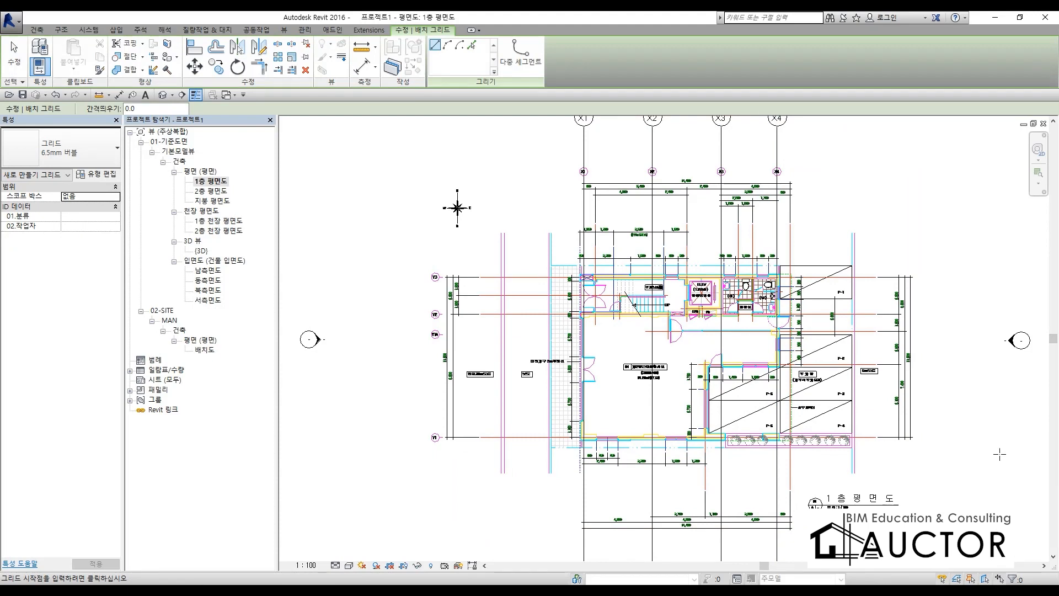
pyautogui.click(1000, 455)
pyautogui.click(379, 456)
pyautogui.press('Escape')
pyautogui.press('Escape')
# - Rename the new horizontal grid as Y1
pyautogui.scroll(3, 361, 441)
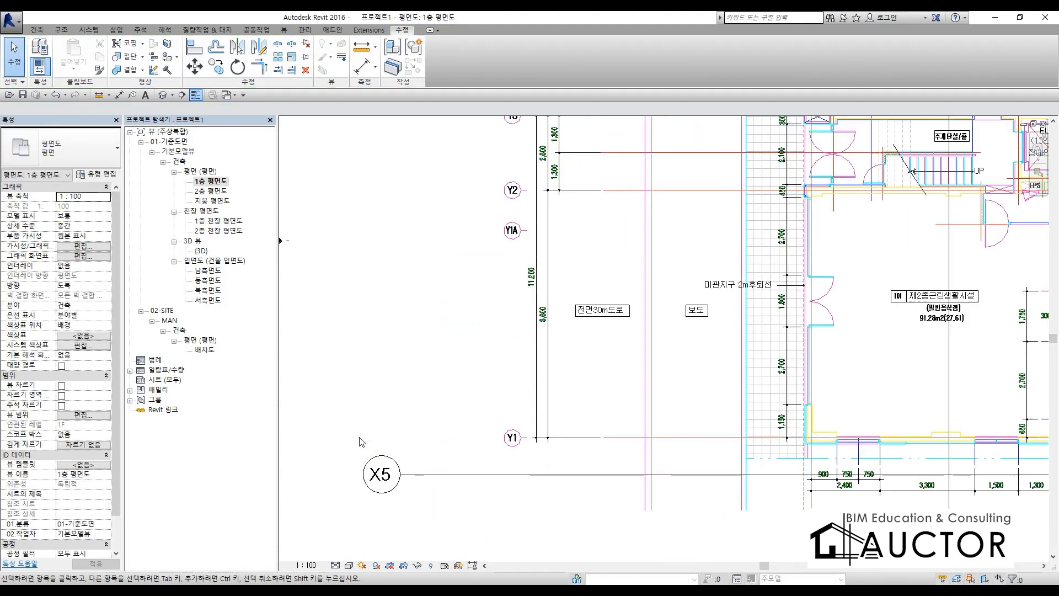
pyautogui.scroll(2, 361, 442)
pyautogui.doubleClick(379, 472)
pyautogui.write('Y')
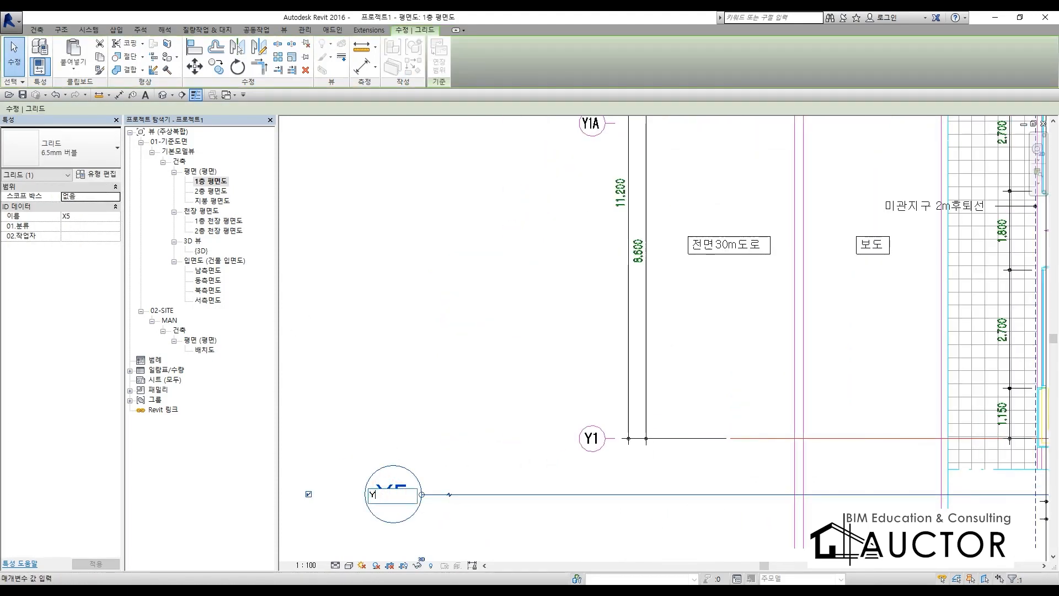
pyautogui.write('1')
pyautogui.press('Return')
pyautogui.click(574, 463)
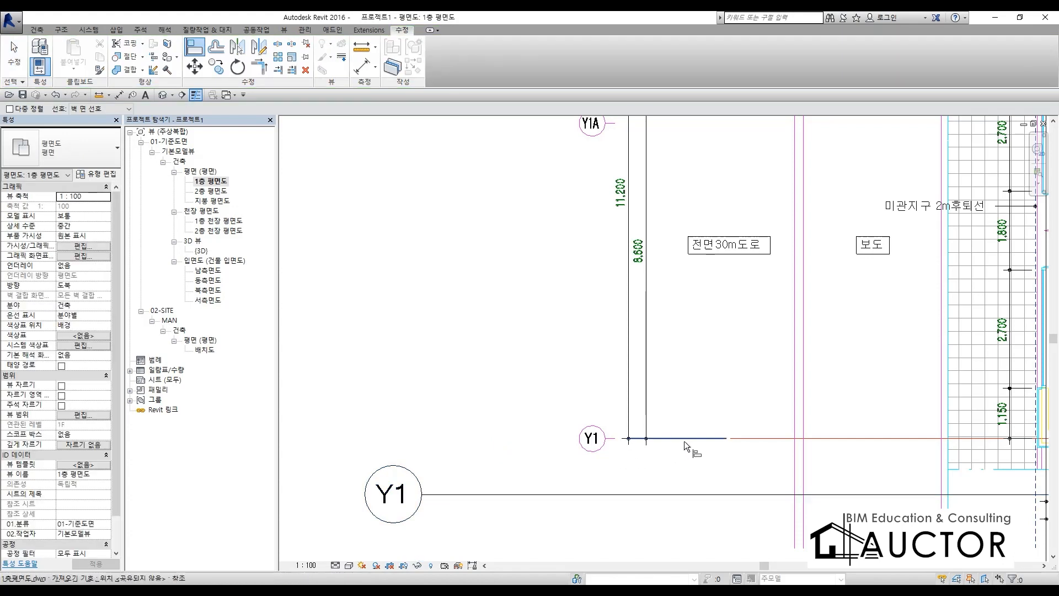
# - Align grid Y1 with the Y1 axis line of the linked CAD drawing
pyautogui.click(685, 439)
pyautogui.click(681, 494)
pyautogui.click(686, 439)
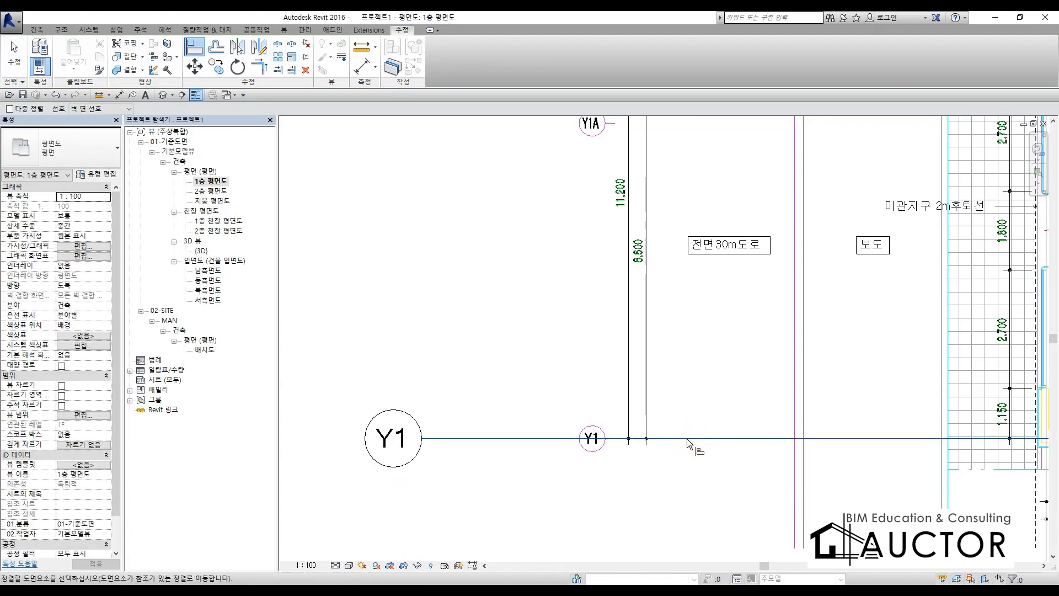
pyautogui.press('Escape')
# - Copy grid Y1 to the drawing's Y2, Y3 and Y1A axes with the 구속 and 다중 options enabled
pyautogui.click(686, 439)
pyautogui.scroll(-1, 687, 439)
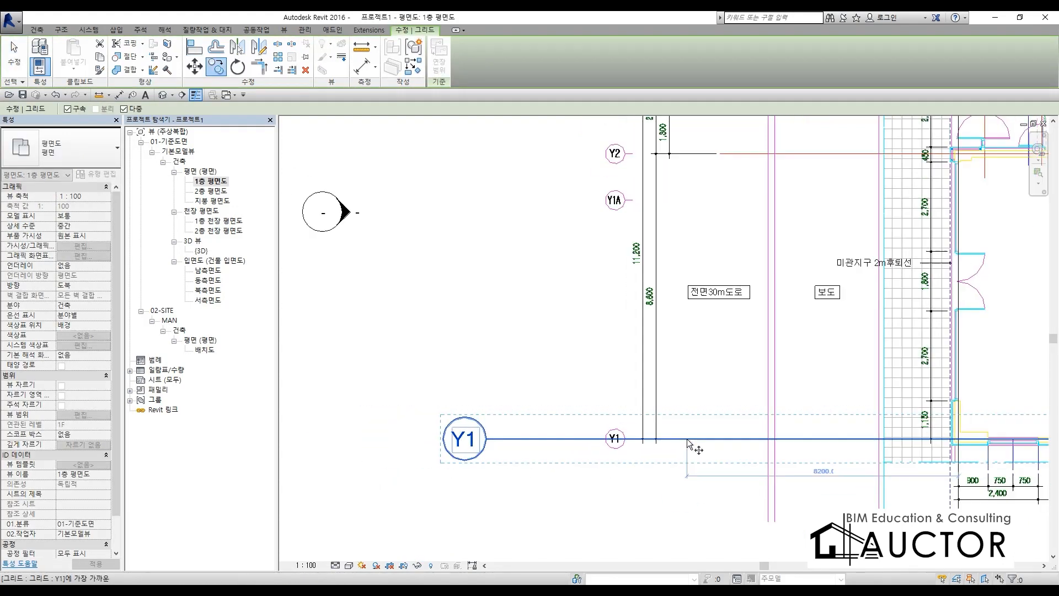
pyautogui.scroll(-2, 687, 438)
pyautogui.moveTo(672, 415); pyautogui.dragTo(648, 428, button='middle')
pyautogui.scroll(1, 638, 335)
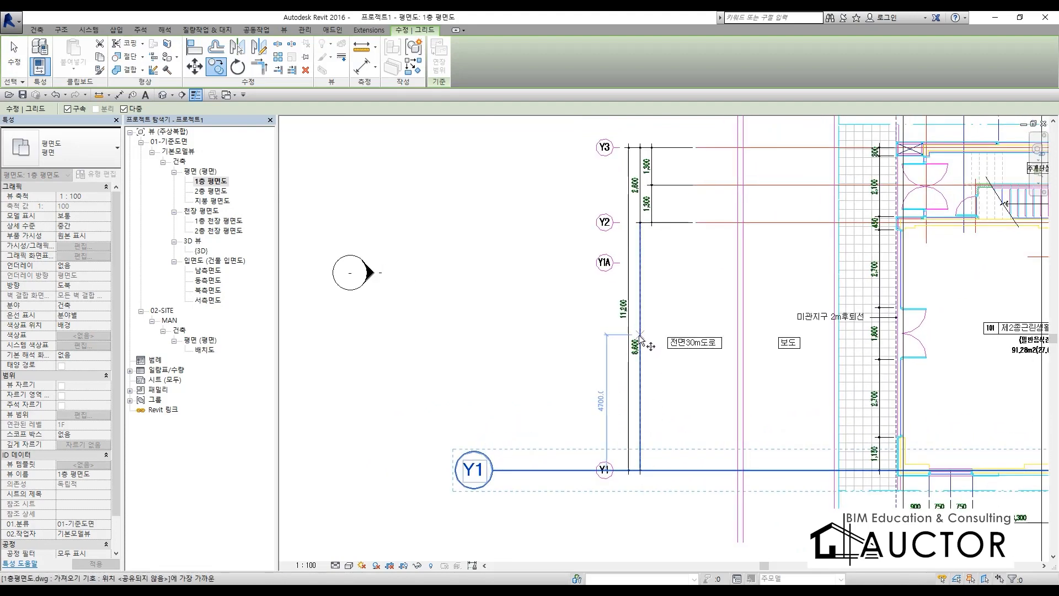
pyautogui.moveTo(640, 336); pyautogui.dragTo(626, 349, button='middle')
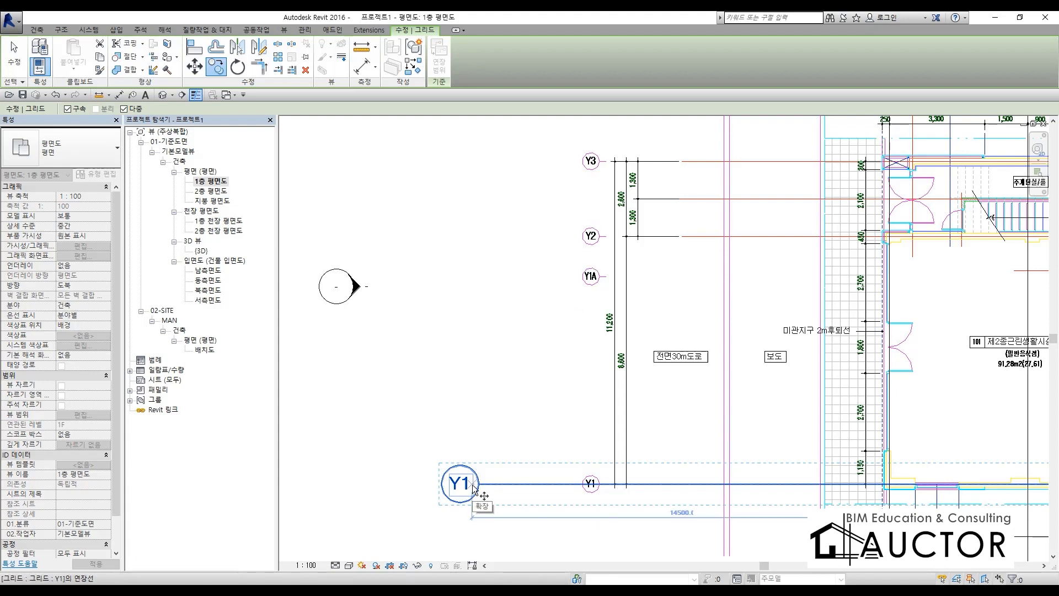
pyautogui.click(605, 485)
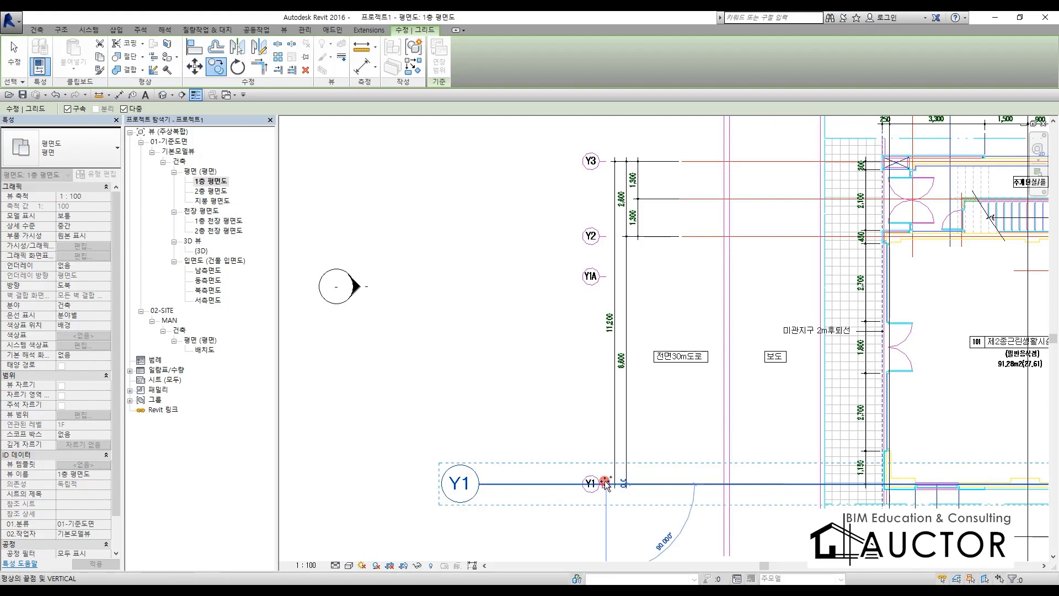
pyautogui.click(604, 237)
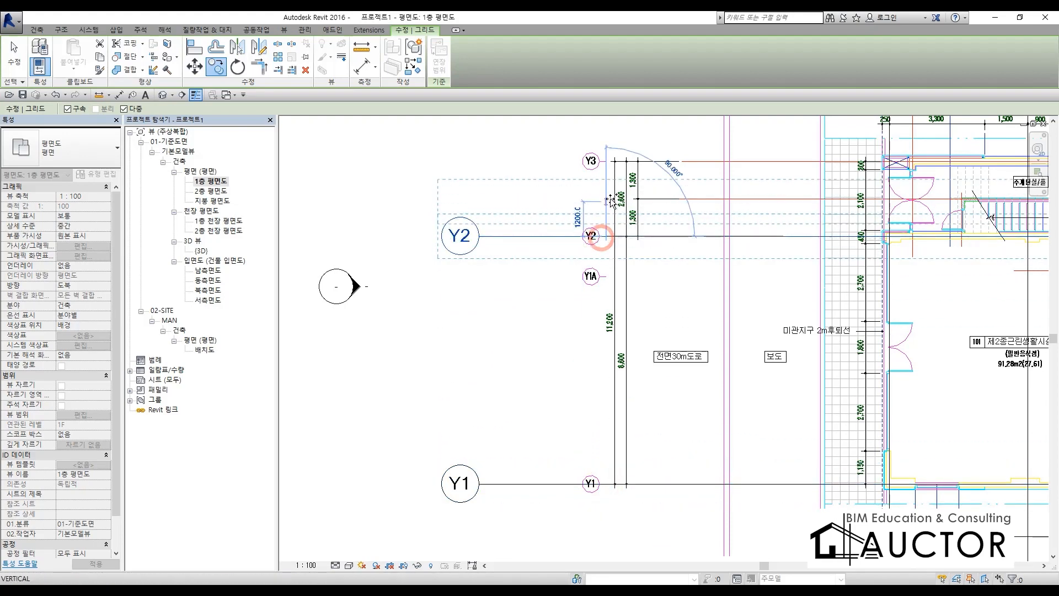
pyautogui.click(606, 162)
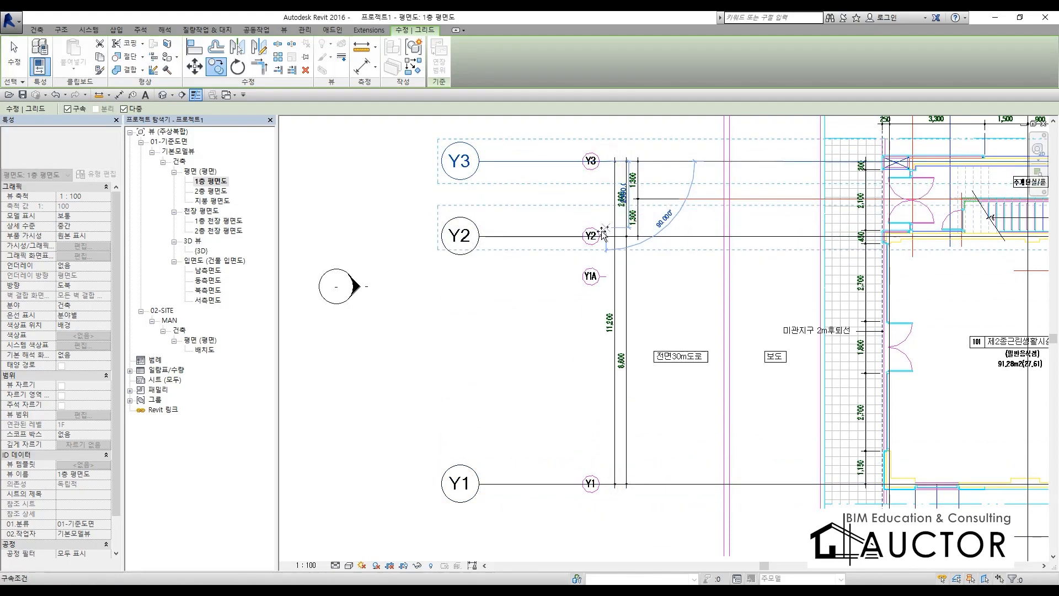
pyautogui.click(602, 276)
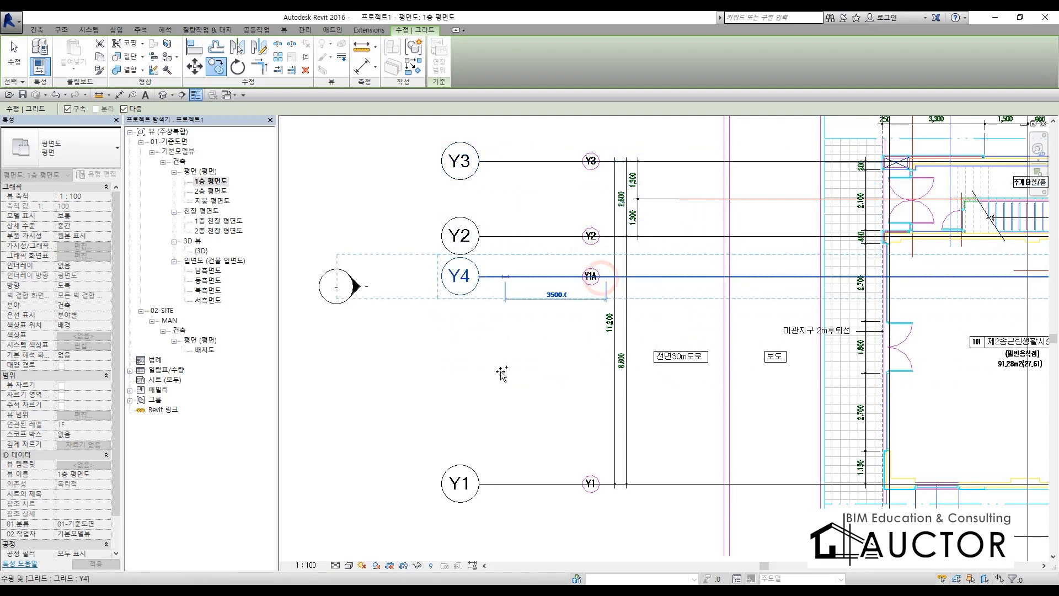
pyautogui.press('Escape')
pyautogui.press('Escape')
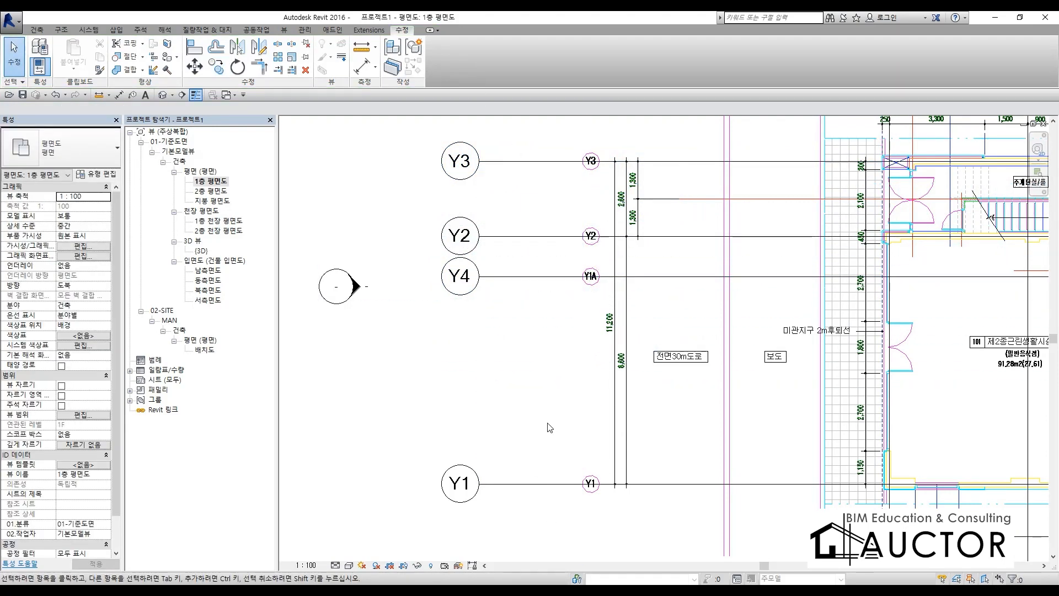
# - Rename the grid copied onto the drawing's Y1A axis as Y1A
pyautogui.click(458, 278)
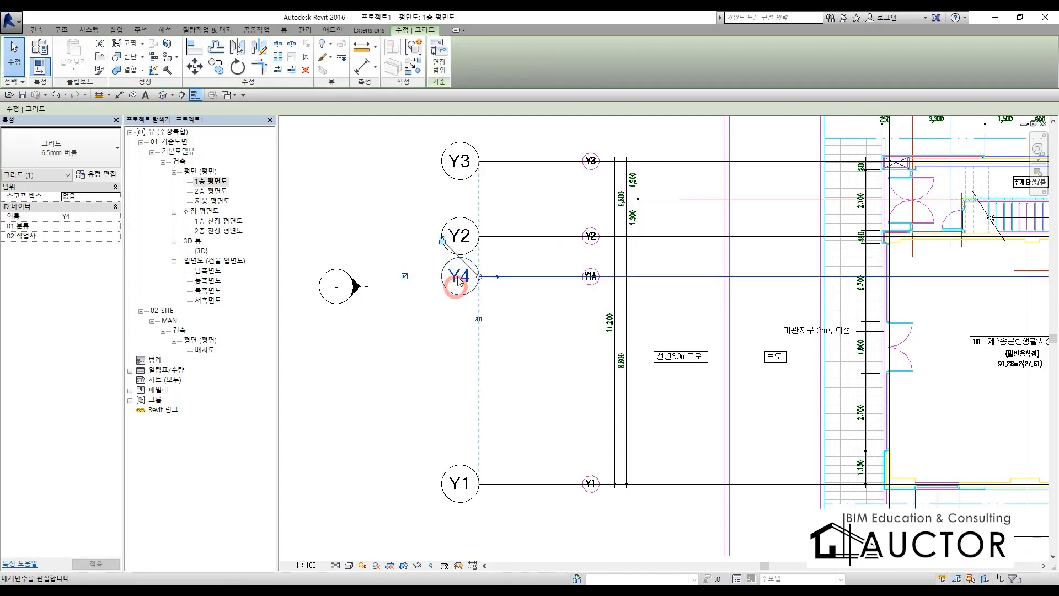
pyautogui.click(457, 278)
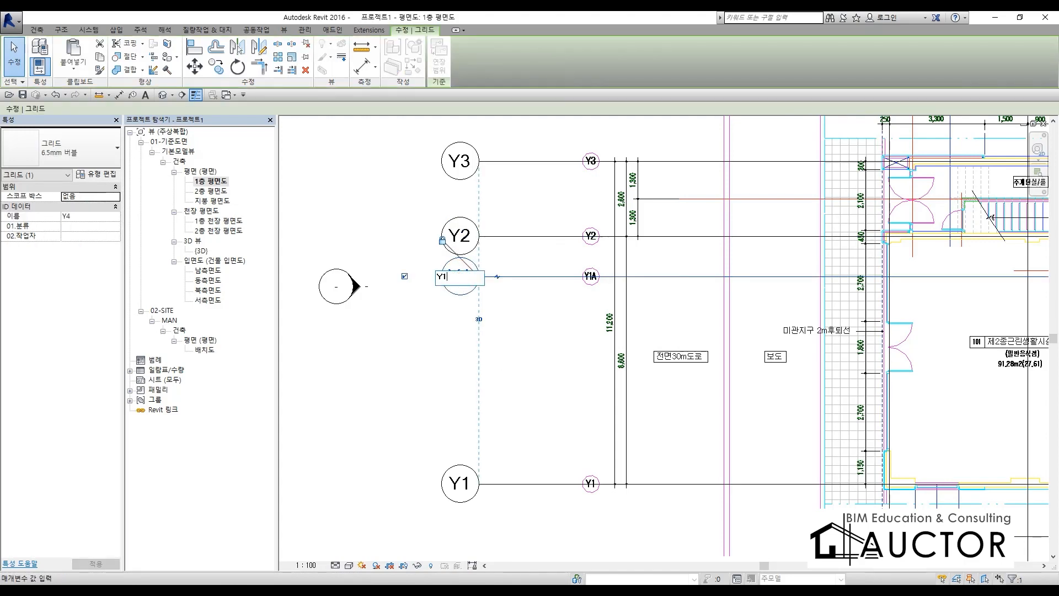
pyautogui.click(545, 371)
pyautogui.scroll(-5, 634, 309)
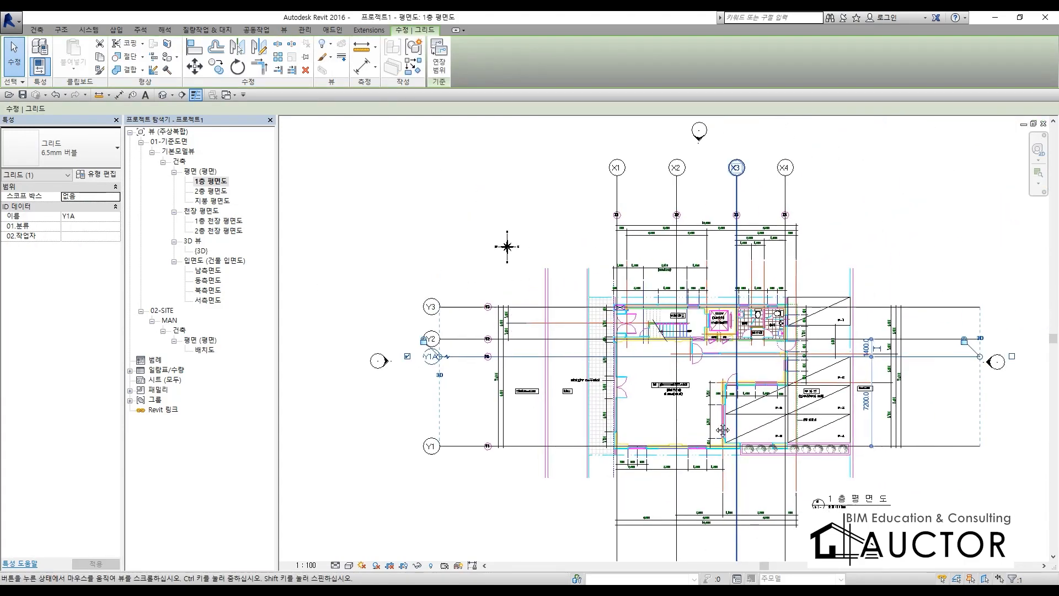
pyautogui.scroll(-3, 634, 309)
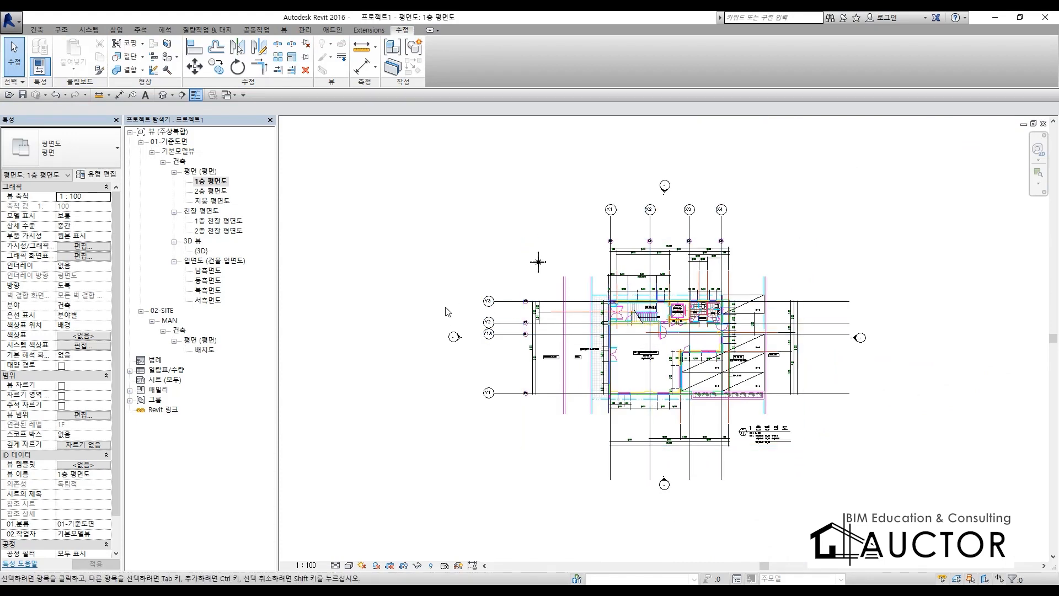
pyautogui.press('super')
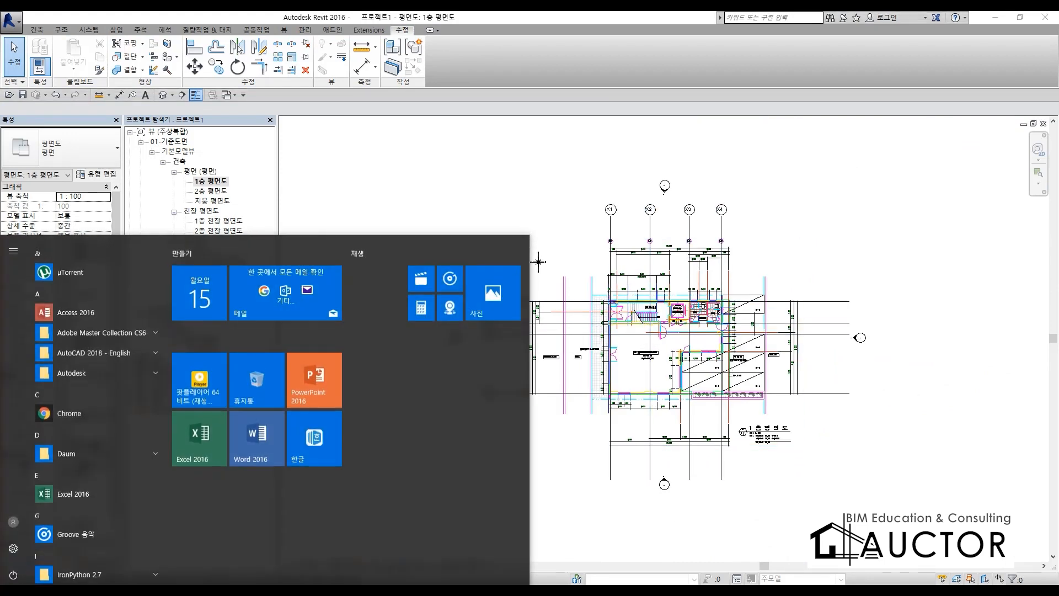
pyautogui.press('super')
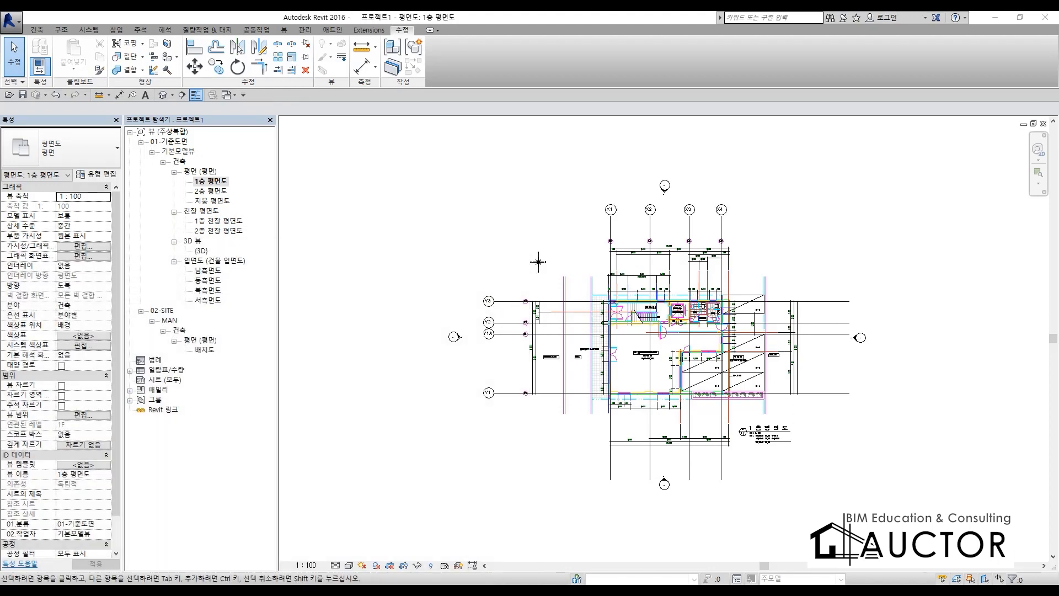
pyautogui.click(529, 472)
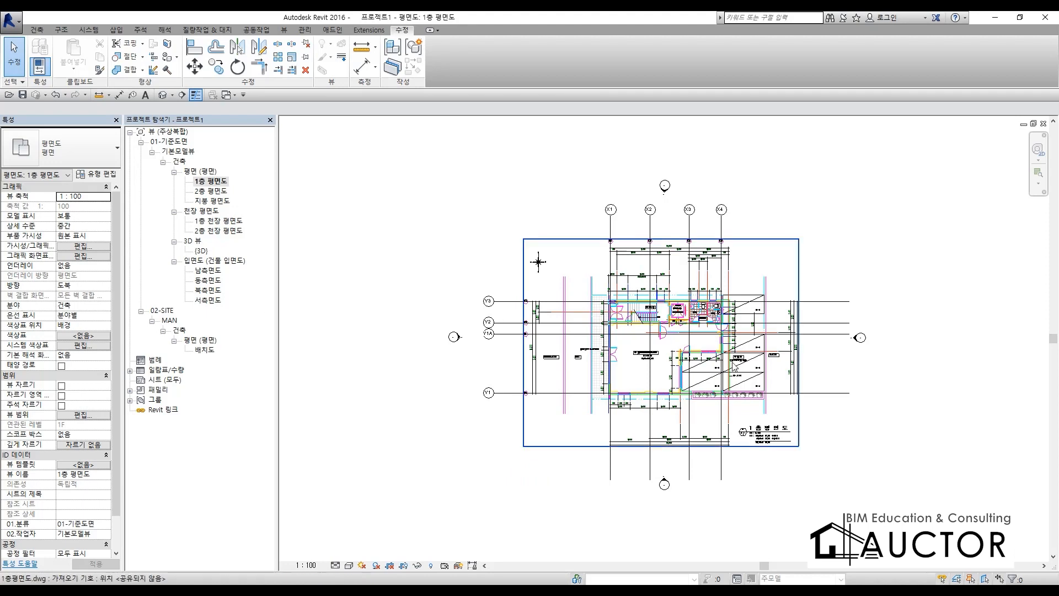
# - Check the grids and levels in the 남측면도 elevation, and return to the 1층 평면도 plan
pyautogui.doubleClick(207, 271)
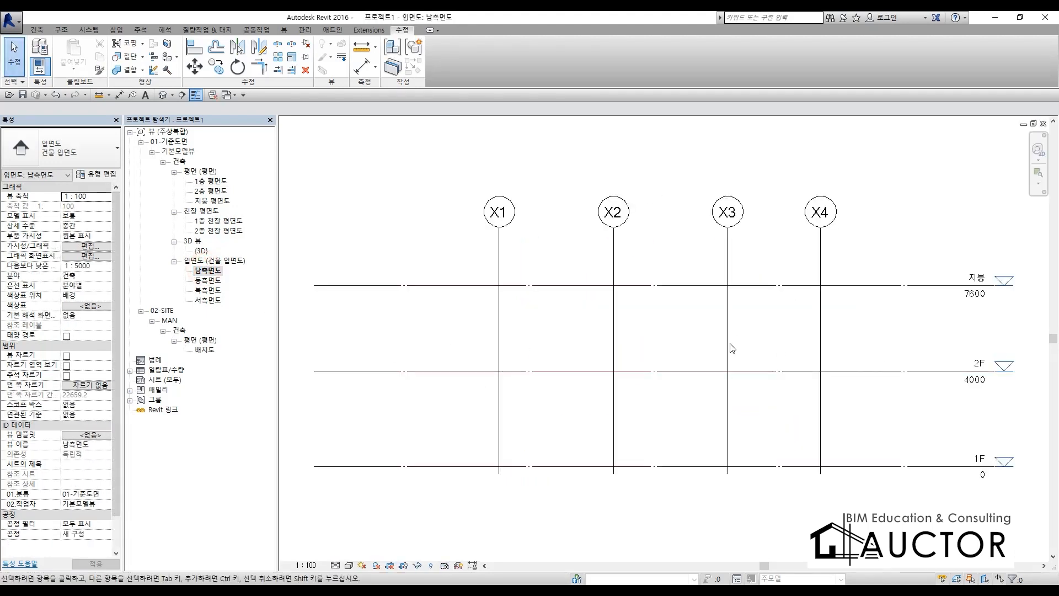
pyautogui.doubleClick(203, 182)
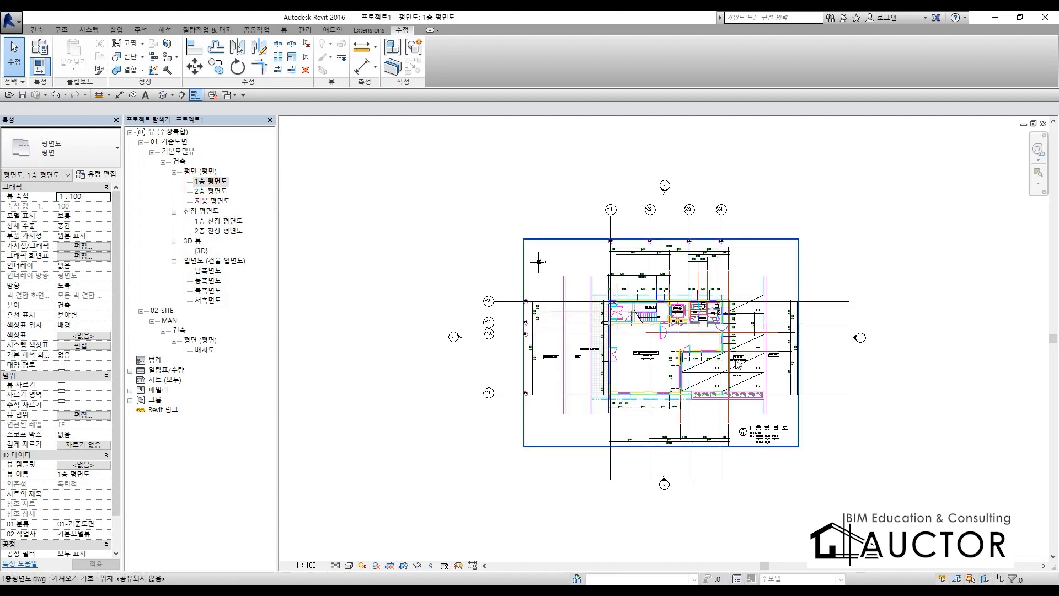
pyautogui.scroll(3, 720, 343)
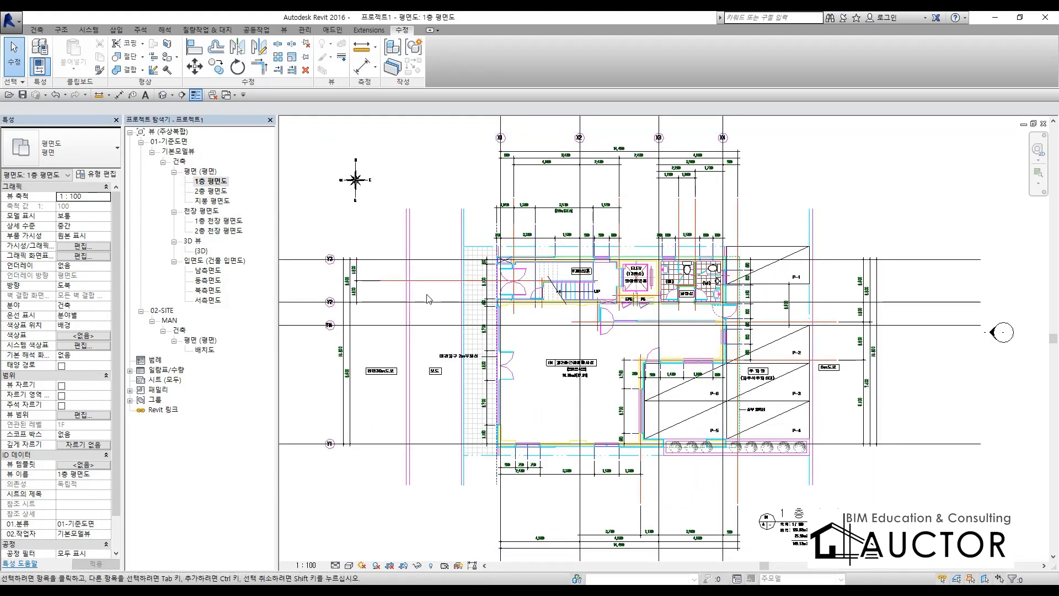
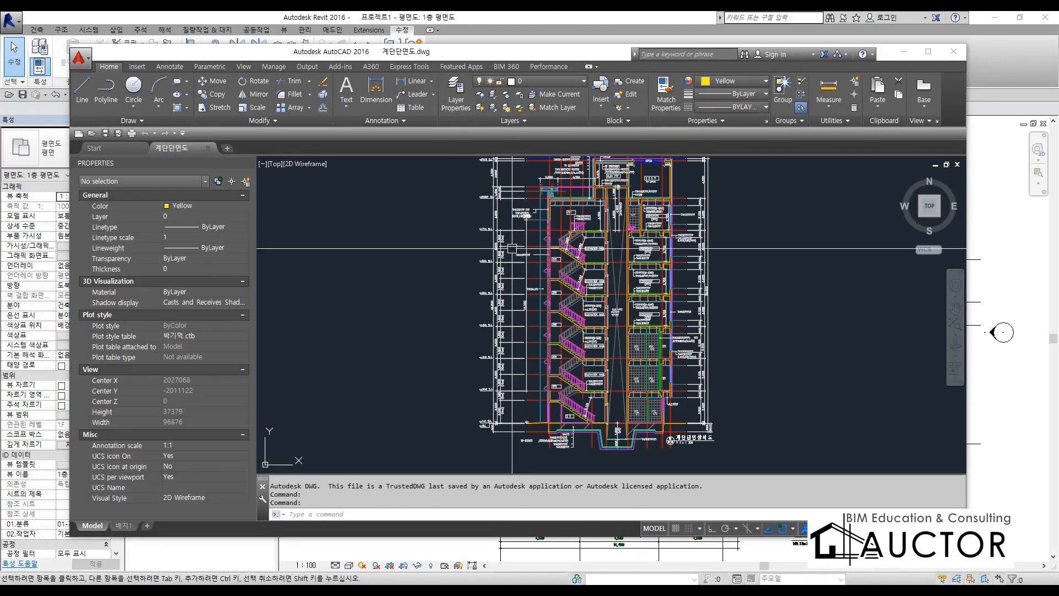
# - Examine the lower floors, ground level and pit of the stair section in 계단단면도.dwg in AutoCAD, and switch back to Revit
pyautogui.moveTo(591, 412); pyautogui.dragTo(588, 408, button='middle')
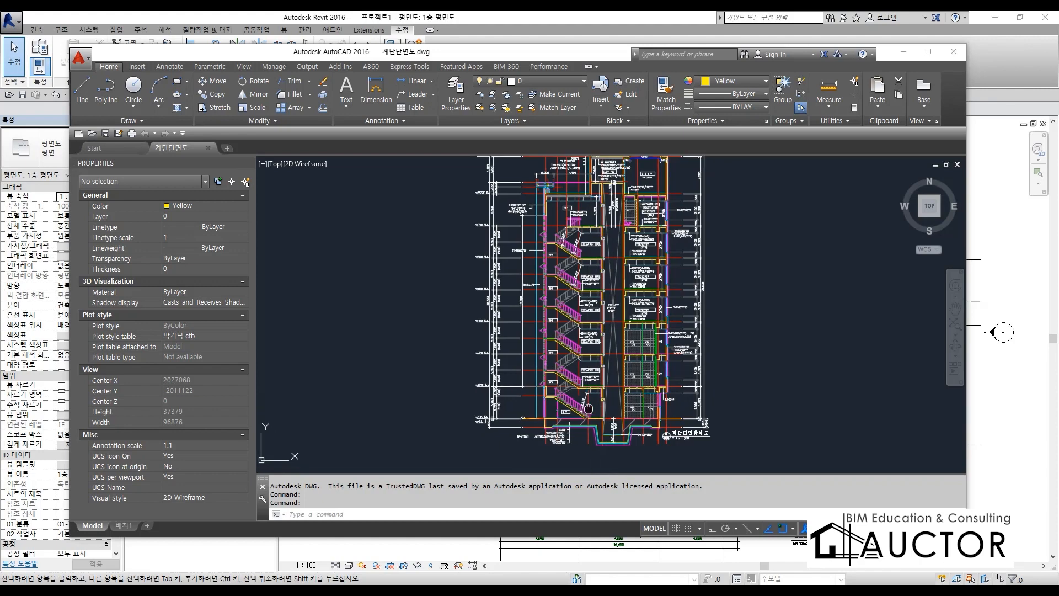
pyautogui.scroll(2, 588, 408)
pyautogui.scroll(2, 556, 375)
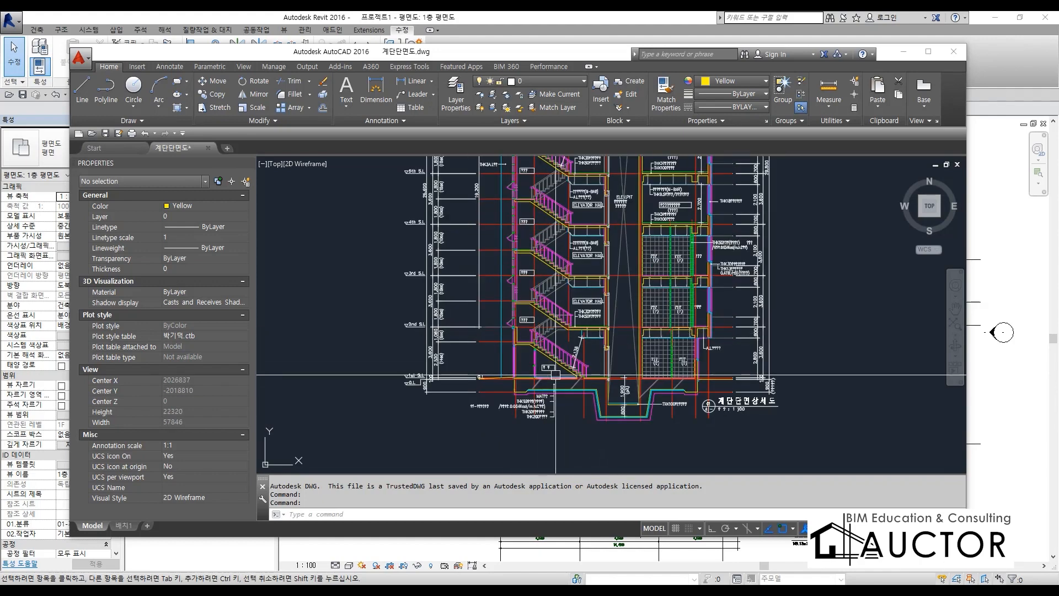
pyautogui.scroll(2, 555, 375)
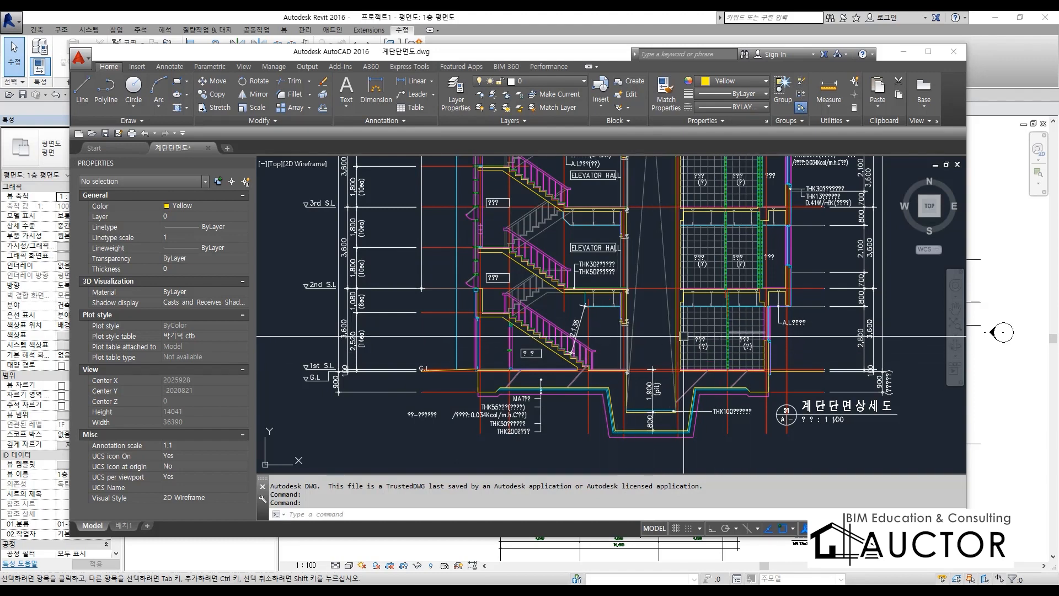
pyautogui.scroll(2, 590, 386)
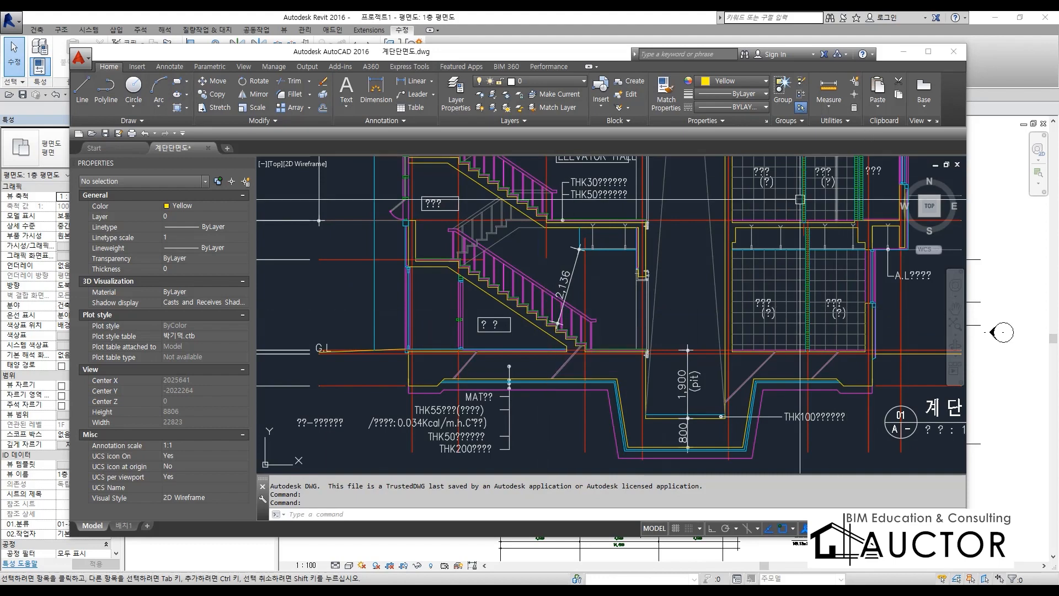
pyautogui.click(534, 22)
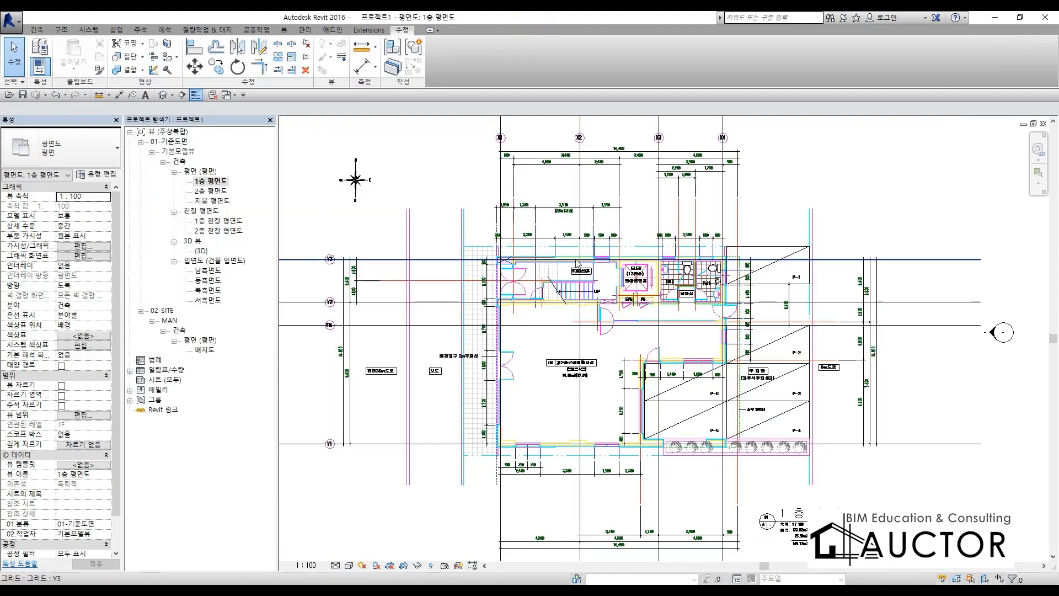
# - Mark a horizontal cut line across the stair, elevator and toilets with the screen pen, and exit the pen overlay
pyautogui.scroll(4, 584, 282)
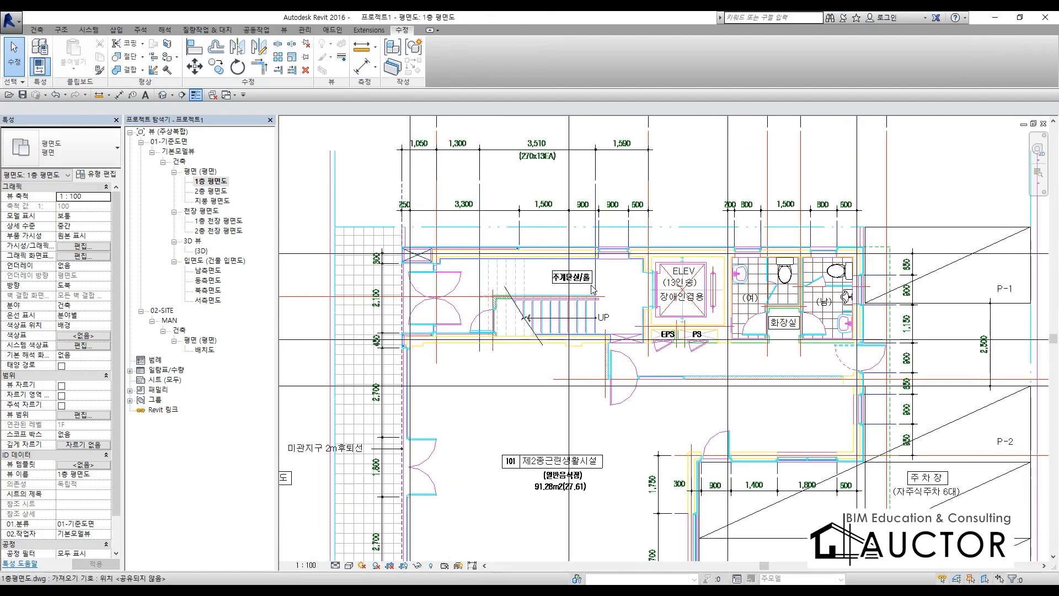
pyautogui.press('F12')
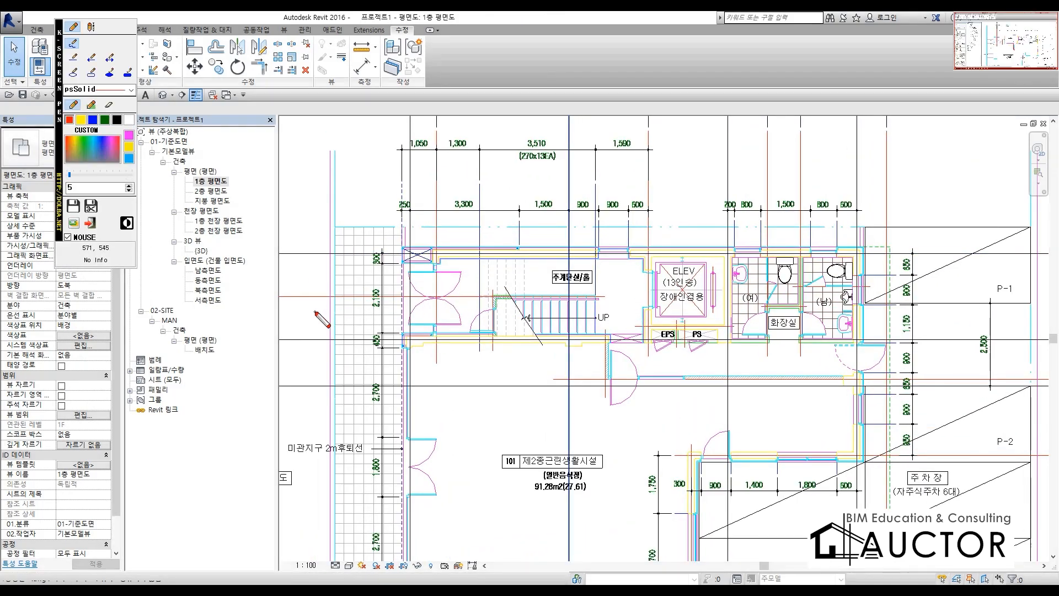
pyautogui.moveTo(313, 312); pyautogui.dragTo(679, 349)
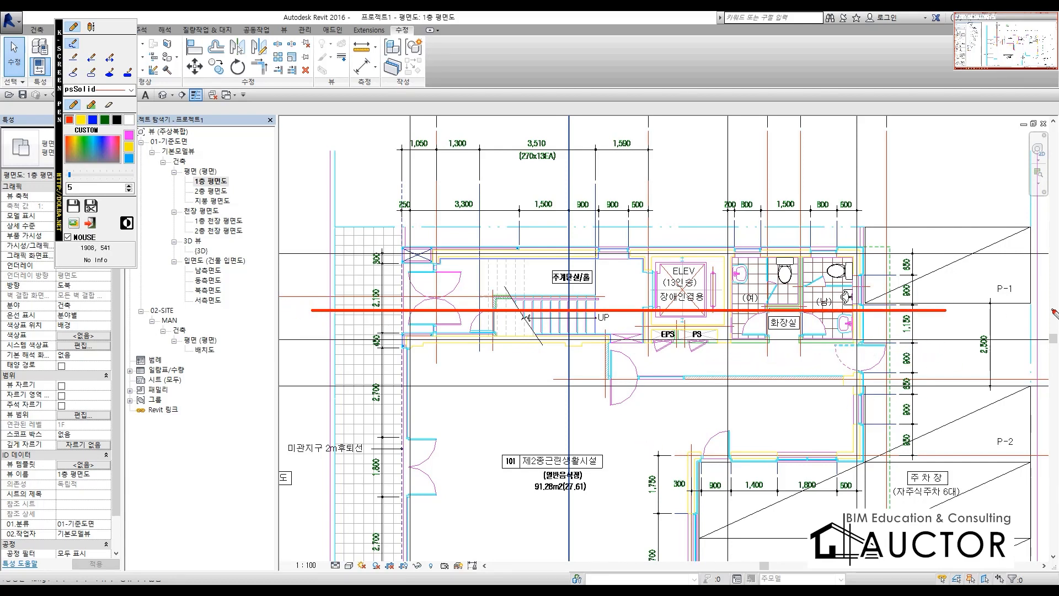
pyautogui.press('F12')
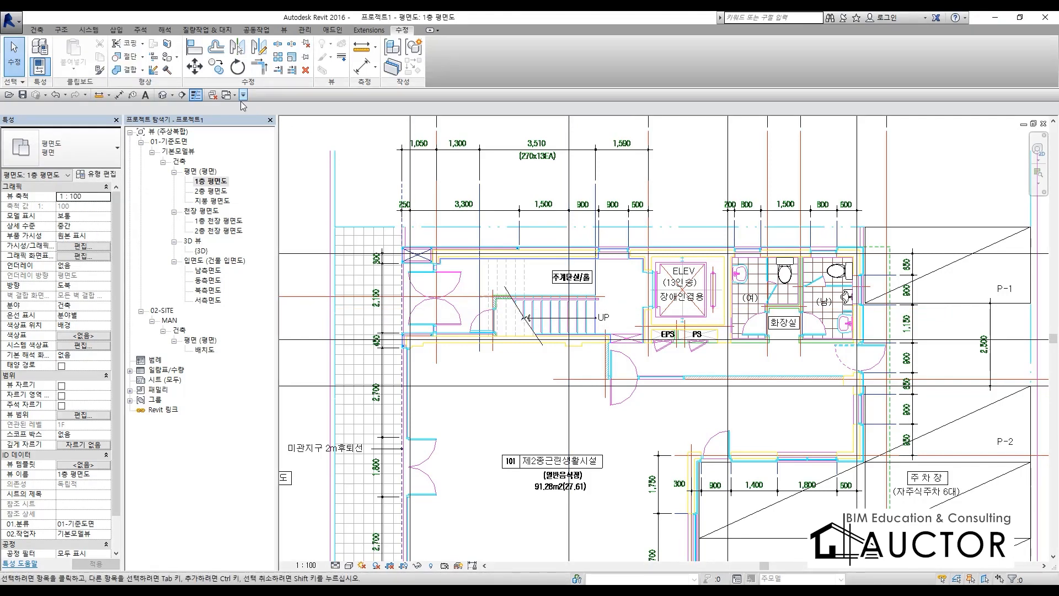
# - Create a building section running west to east through the stair, elevator and toilets, facing north, and open its view
pyautogui.click(290, 31)
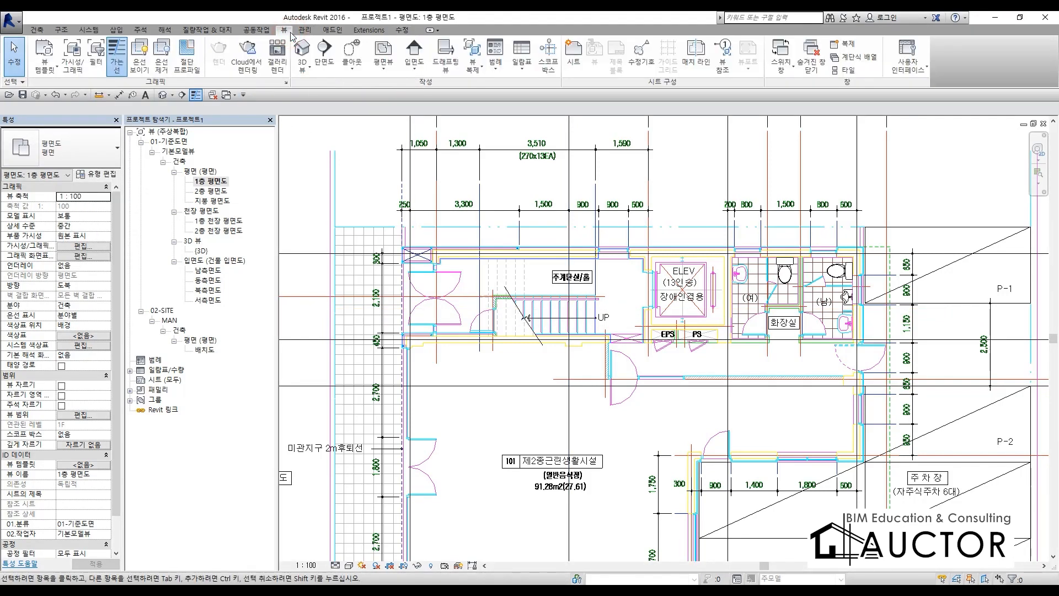
pyautogui.click(324, 52)
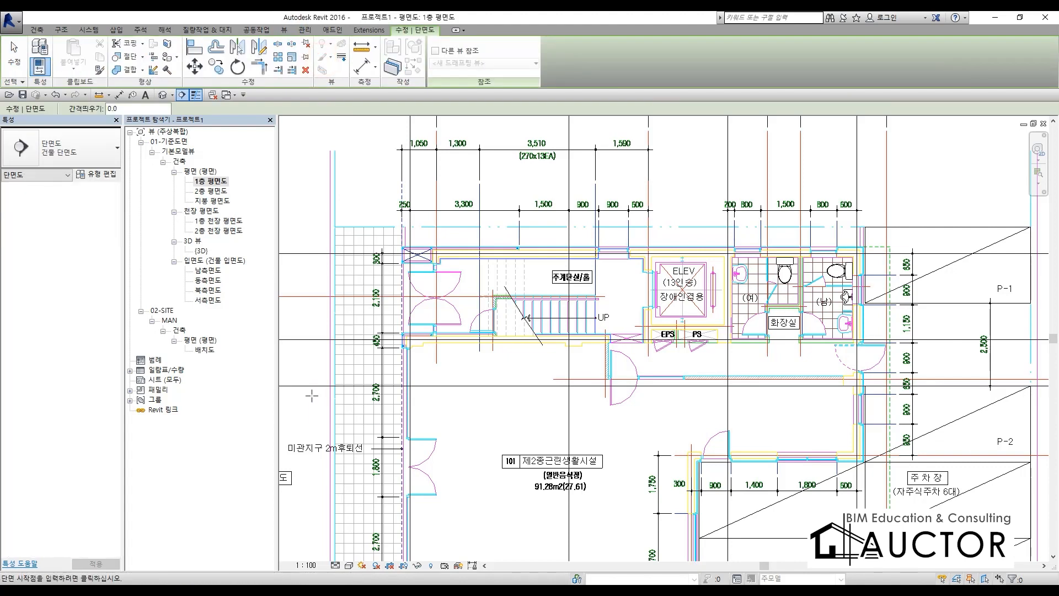
pyautogui.click(304, 302)
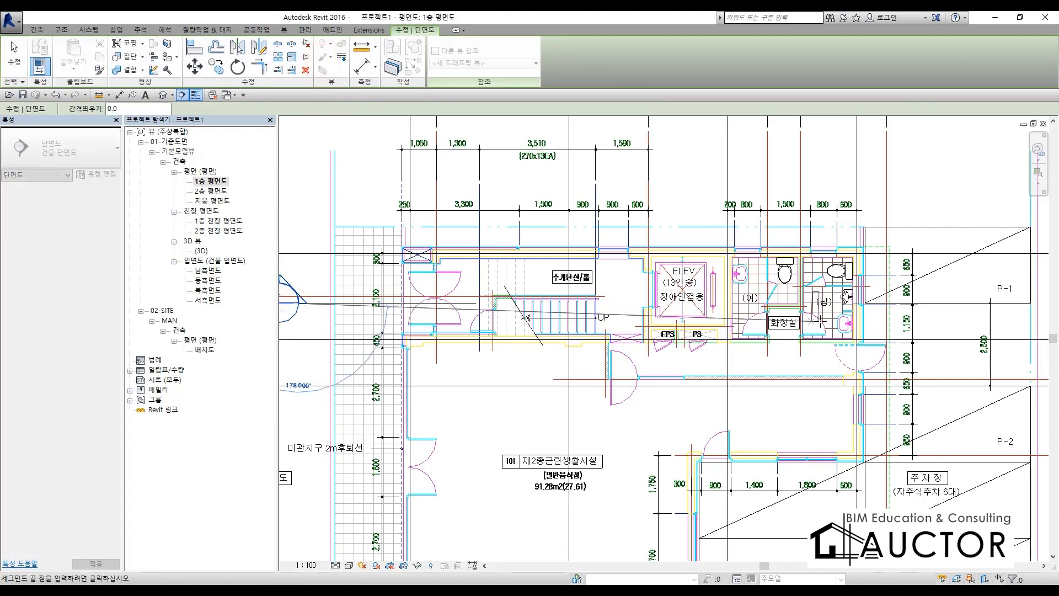
pyautogui.click(952, 302)
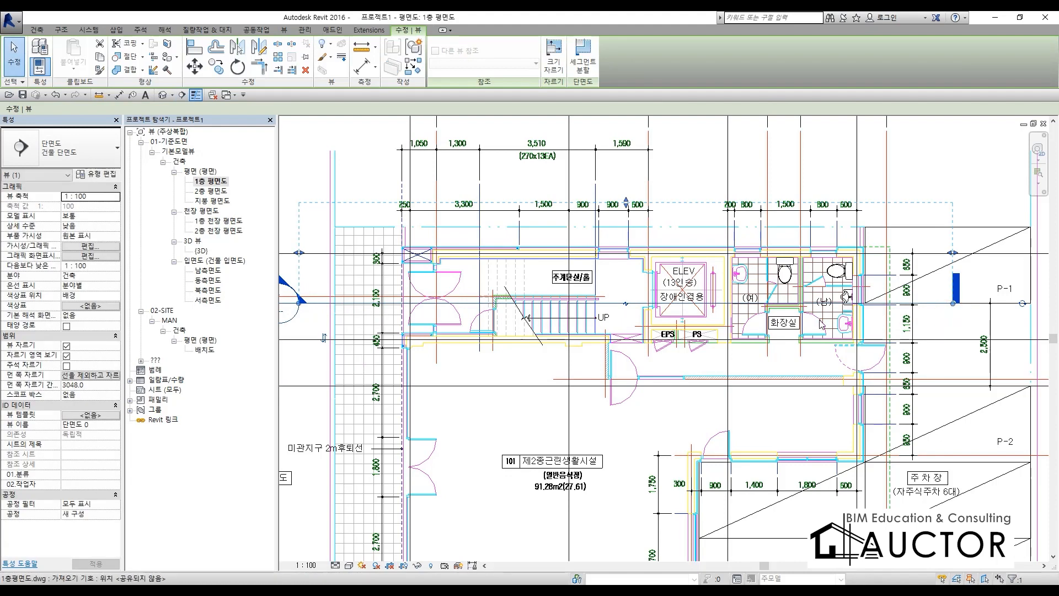
pyautogui.scroll(-2, 571, 299)
pyautogui.moveTo(568, 298); pyautogui.dragTo(633, 300, button='middle')
pyautogui.press('Escape')
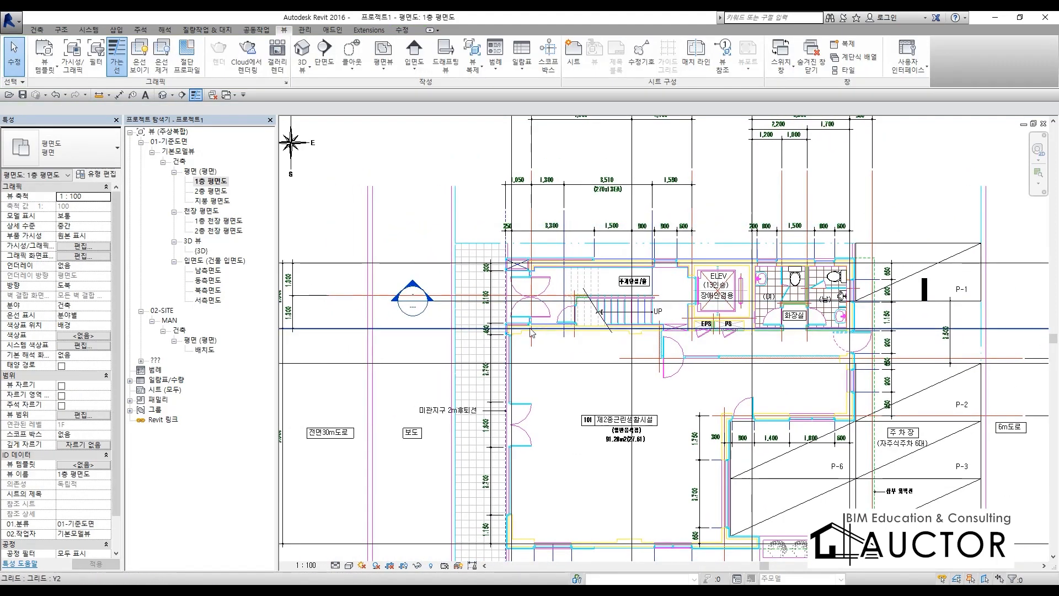
pyautogui.doubleClick(414, 283)
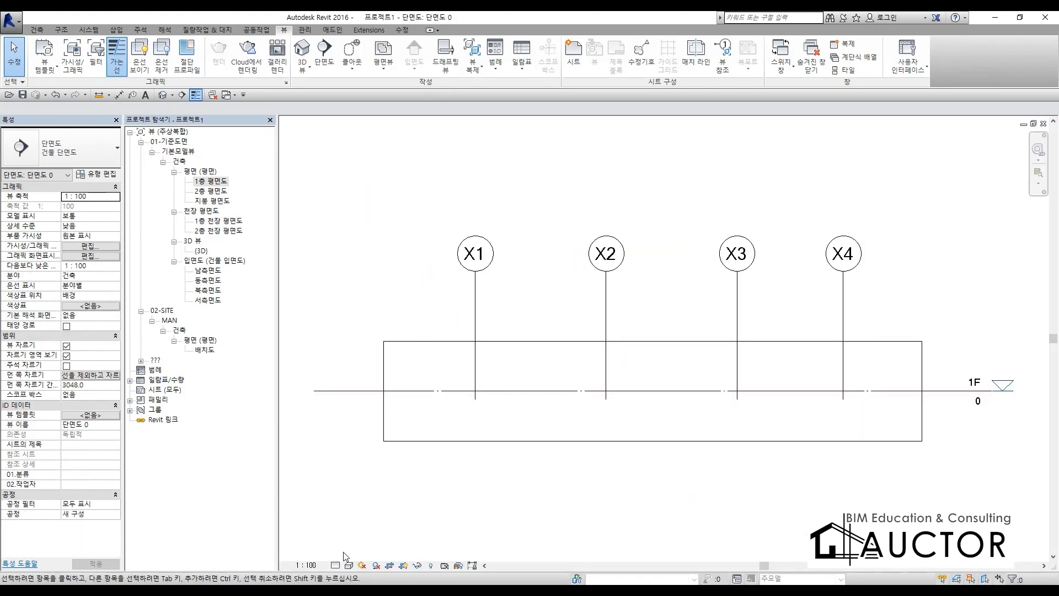
# - Set the section view to 중간 detail, choose its visual style, turn off view cropping and hide the crop region
pyautogui.click(335, 566)
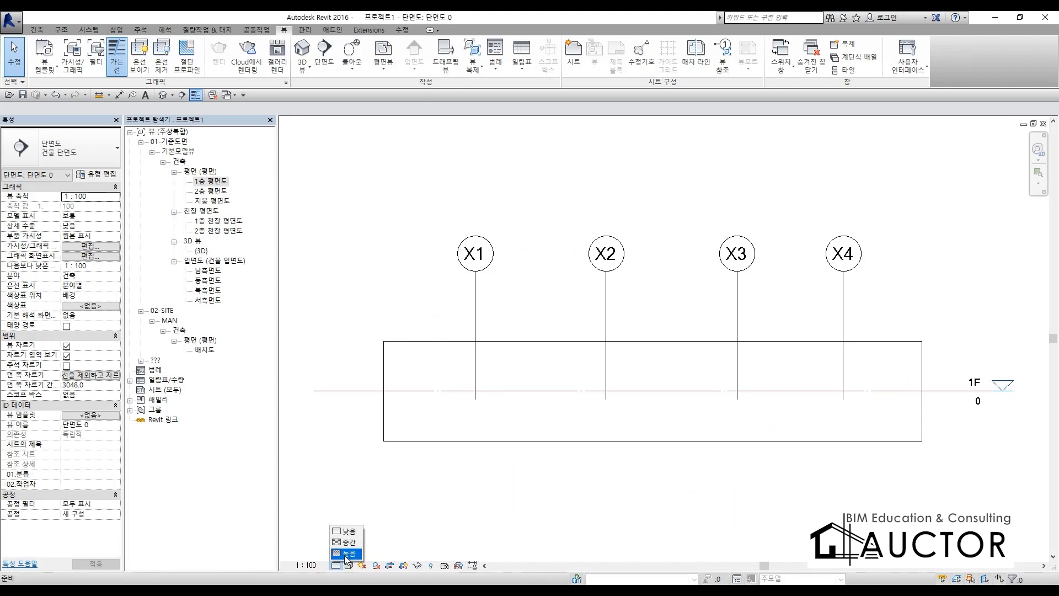
pyautogui.click(347, 546)
pyautogui.click(348, 565)
pyautogui.click(366, 513)
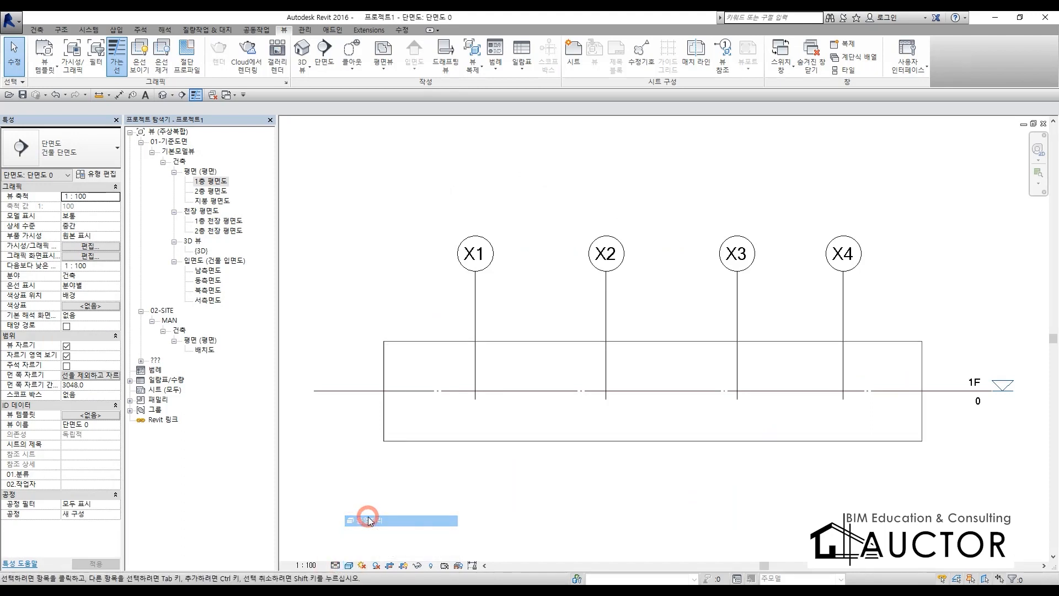
pyautogui.click(390, 565)
pyautogui.click(403, 566)
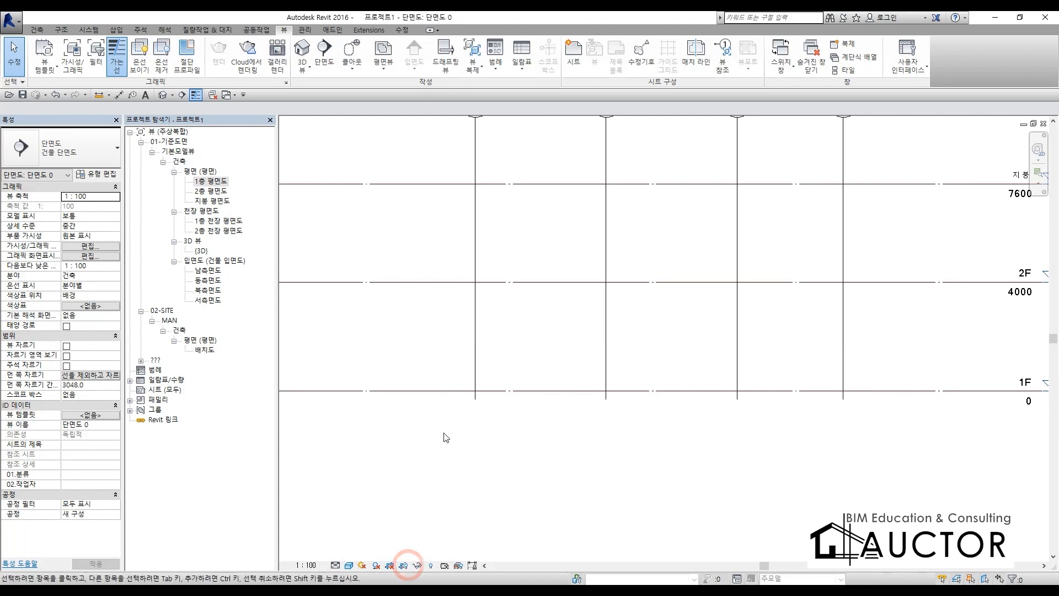
pyautogui.scroll(-3, 444, 435)
pyautogui.scroll(1, 428, 298)
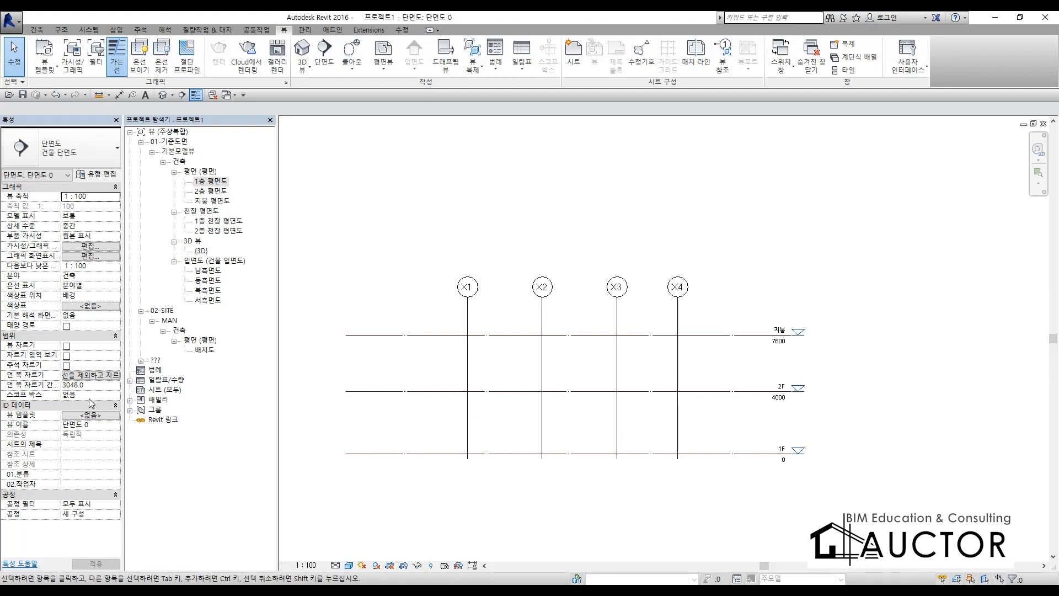
# - Rename the section view as 계단단면도
pyautogui.click(107, 424)
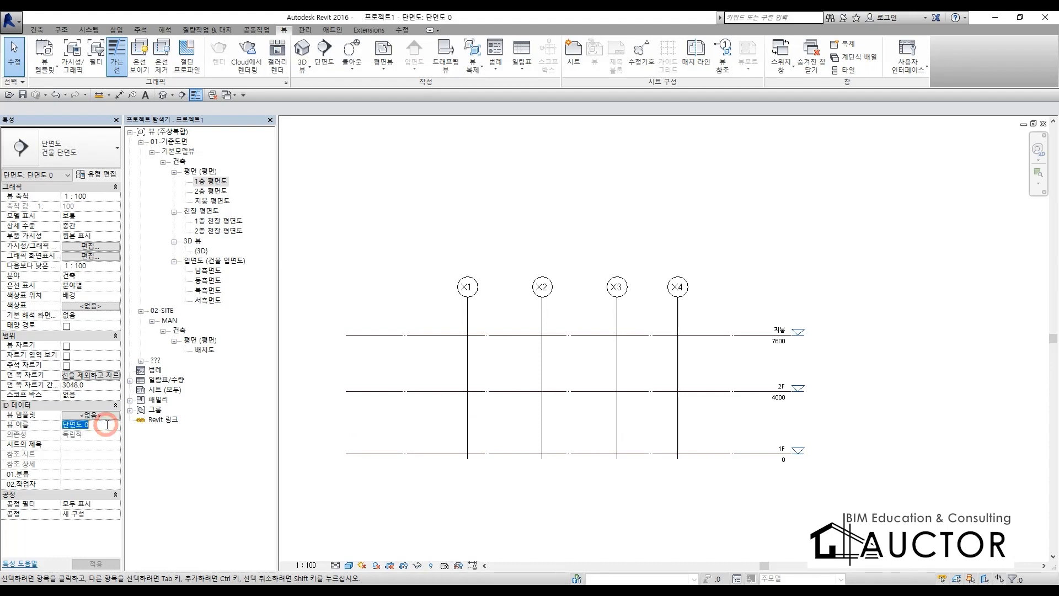
pyautogui.write('Rp')
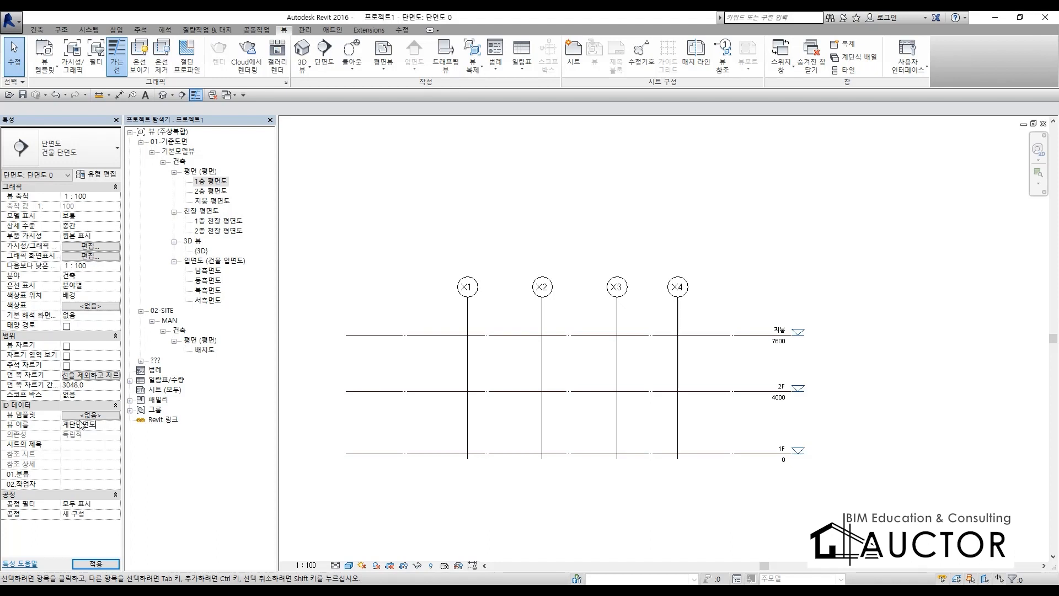
pyautogui.write('단단면도')
pyautogui.press('Return')
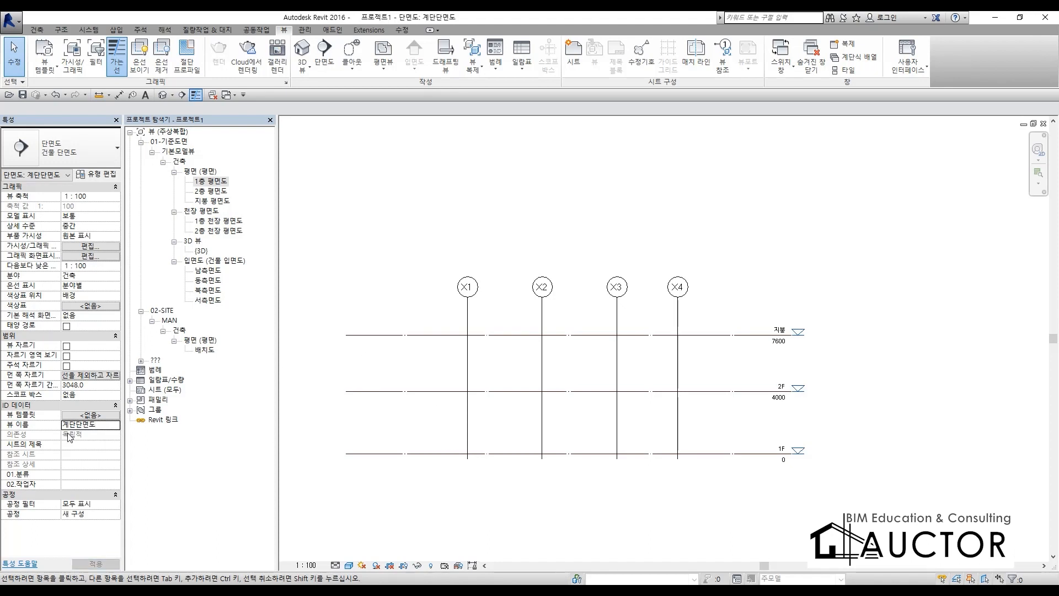
# - Set the section's 01.분류 to 01-기준도면 and 02.작업자 to 기본모델뷰, and locate it under 단면도 (건물 단면도)
pyautogui.click(115, 475)
pyautogui.click(114, 475)
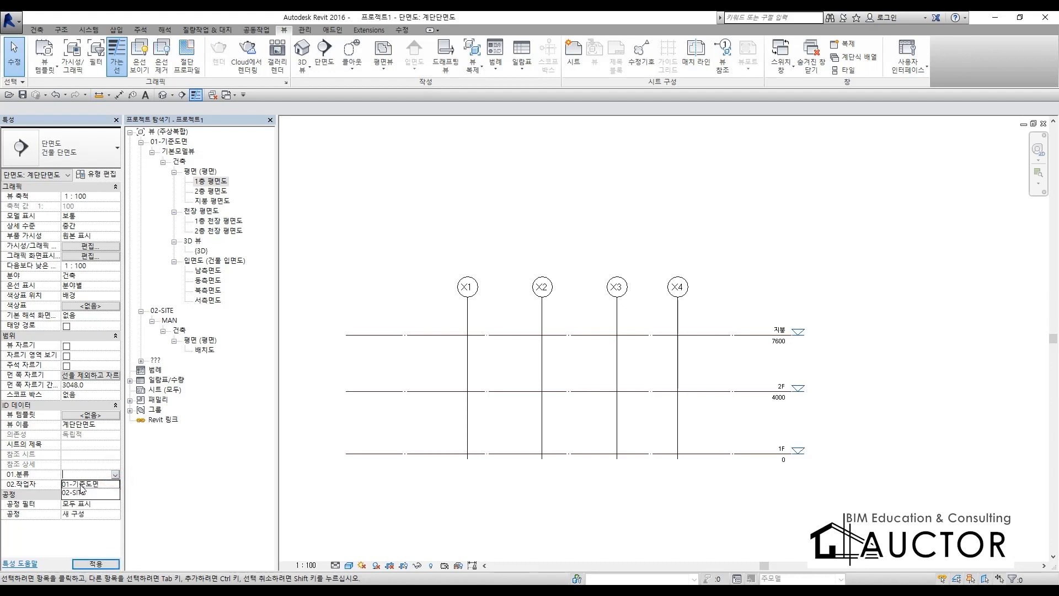
pyautogui.click(82, 484)
pyautogui.click(115, 486)
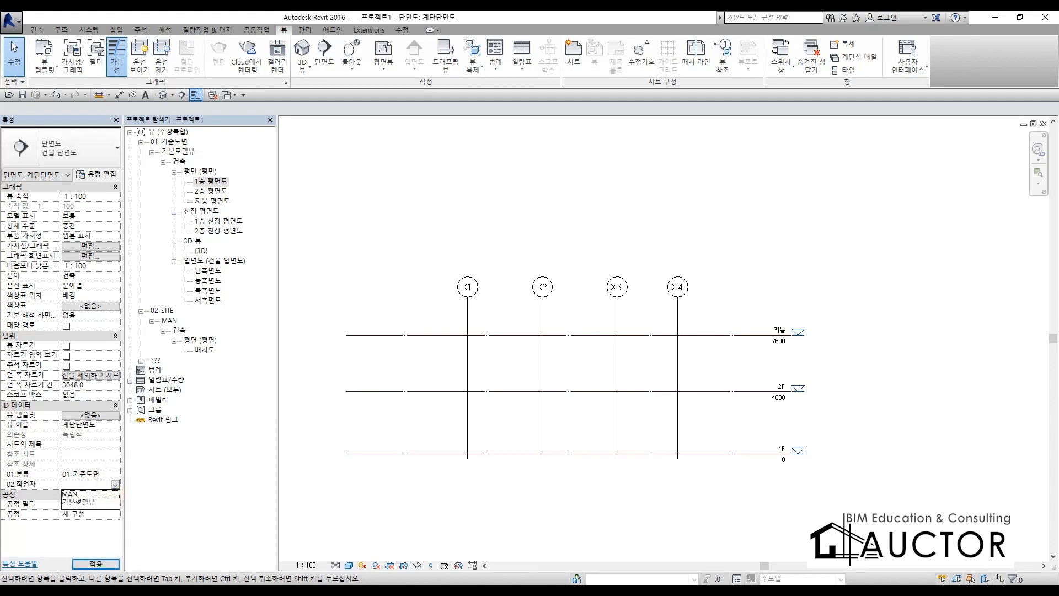
pyautogui.click(71, 503)
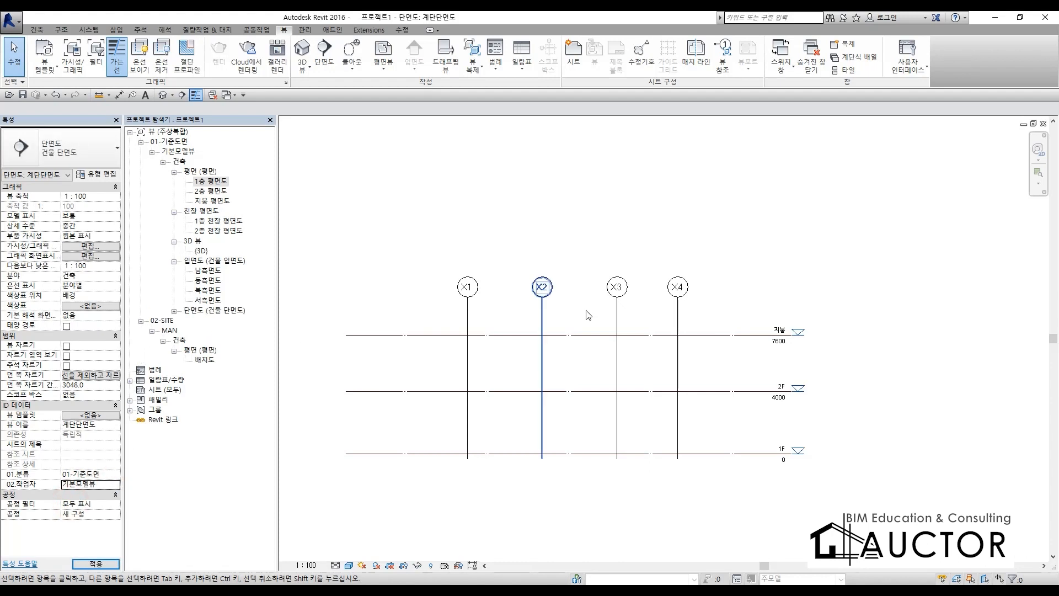
pyautogui.doubleClick(197, 311)
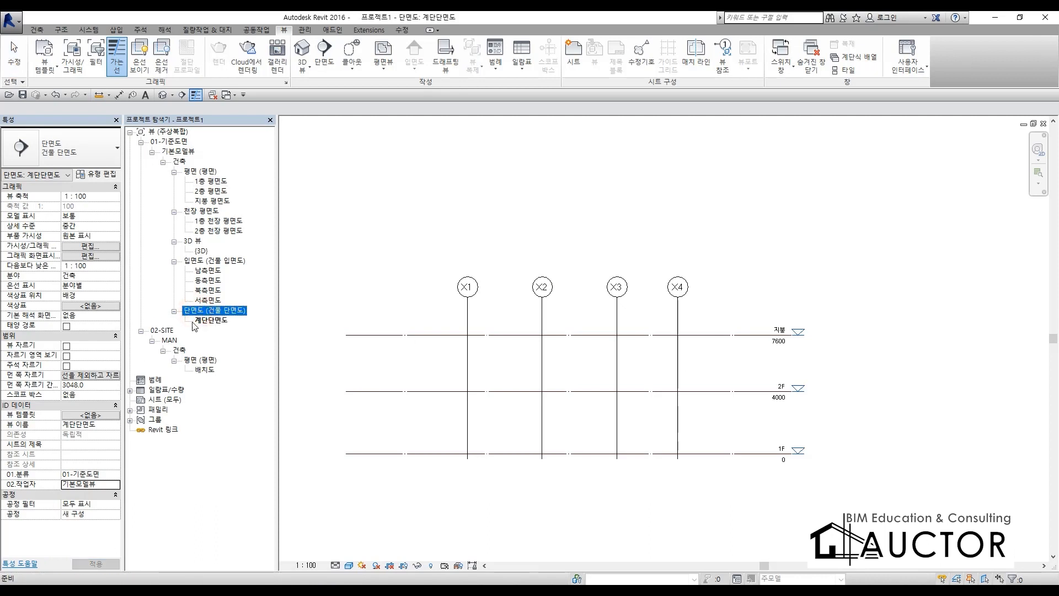
pyautogui.click(204, 321)
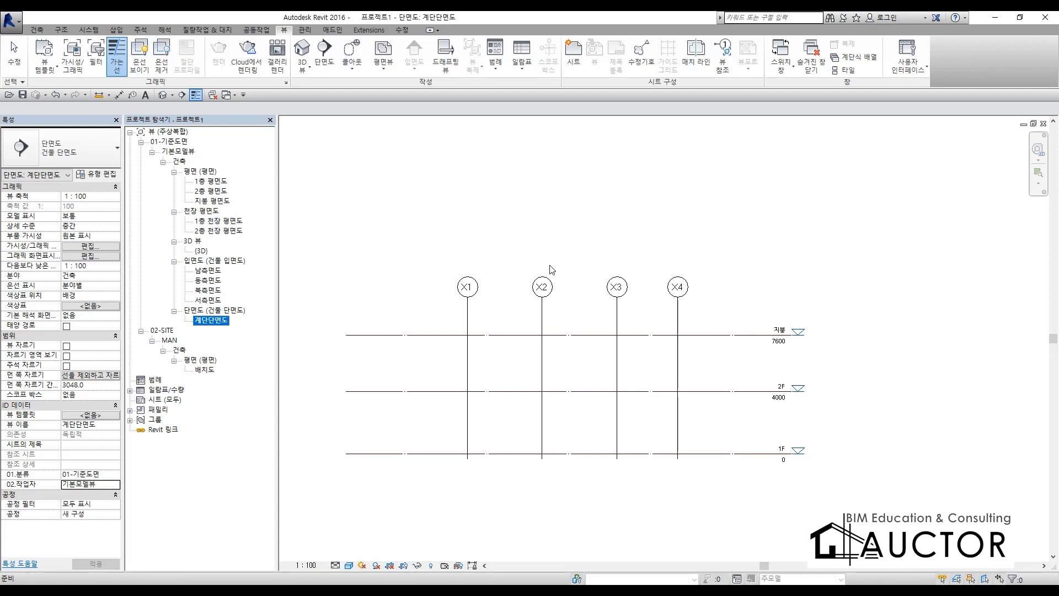
pyautogui.click(476, 249)
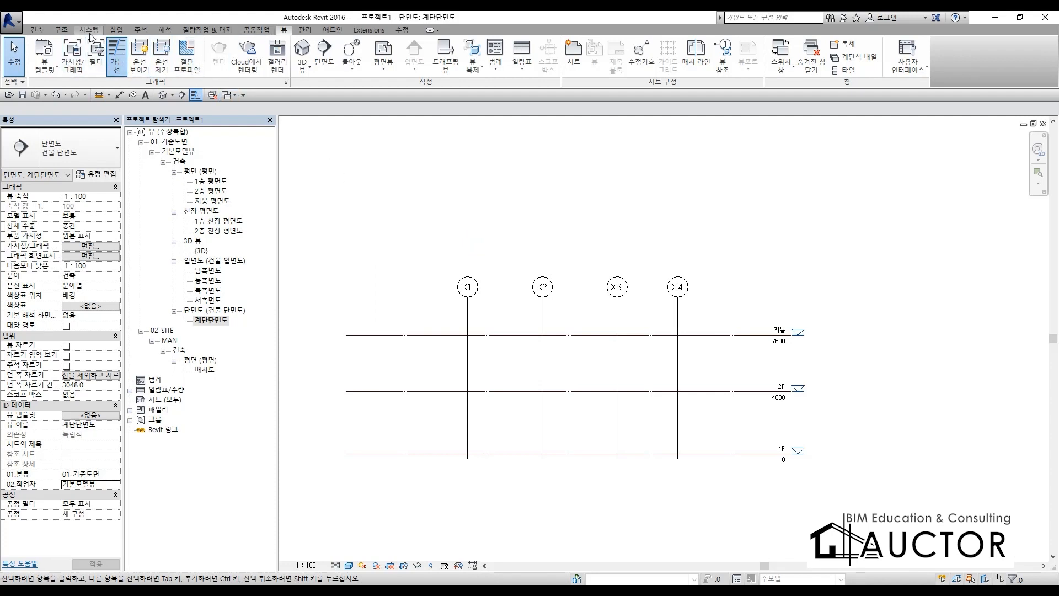
# - Link 계단단면도.dwg into the current section view only, in millimetres, with automatic center-to-center positioning
pyautogui.click(116, 30)
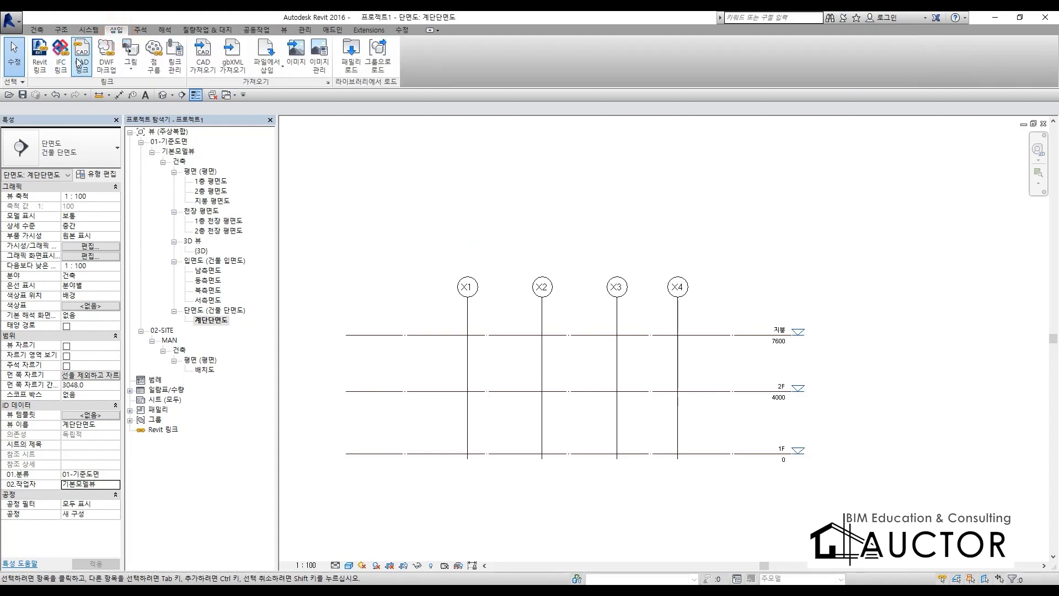
pyautogui.click(82, 55)
pyautogui.click(489, 265)
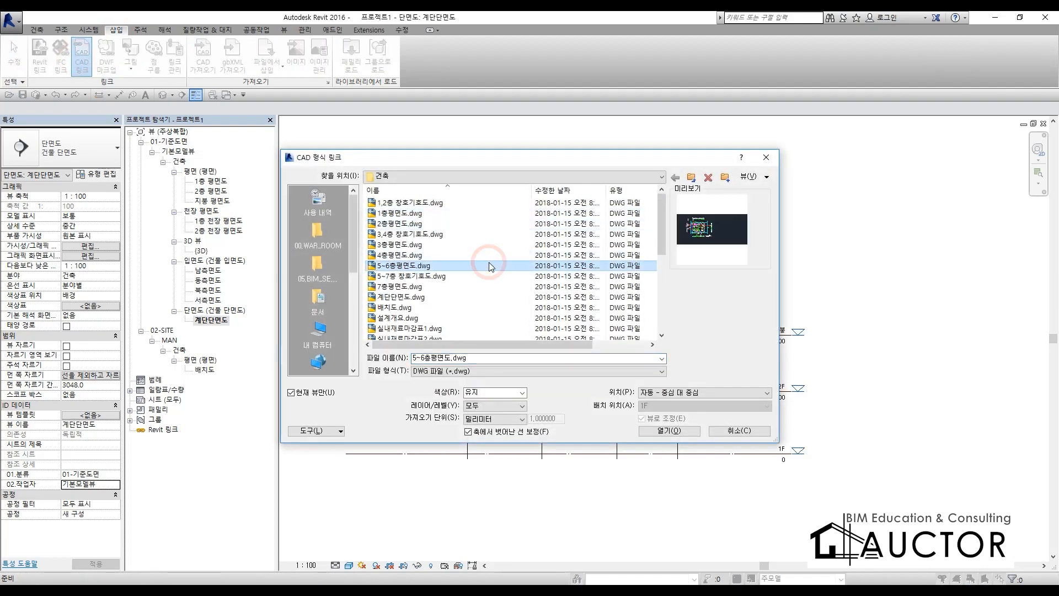
pyautogui.scroll(-4, 486, 270)
pyautogui.scroll(1, 479, 276)
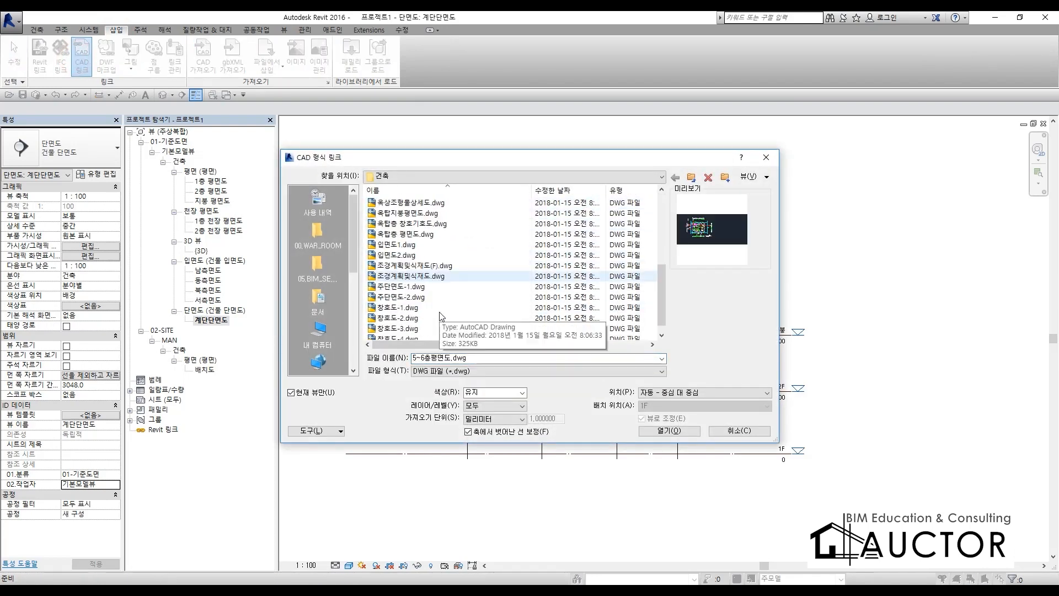
pyautogui.scroll(2, 410, 305)
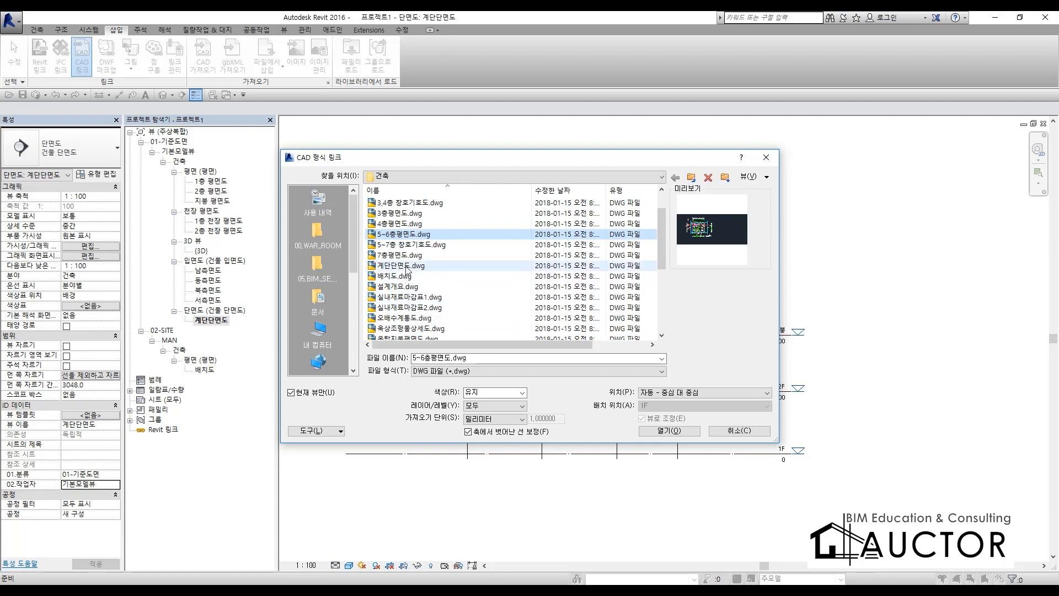
pyautogui.click(400, 266)
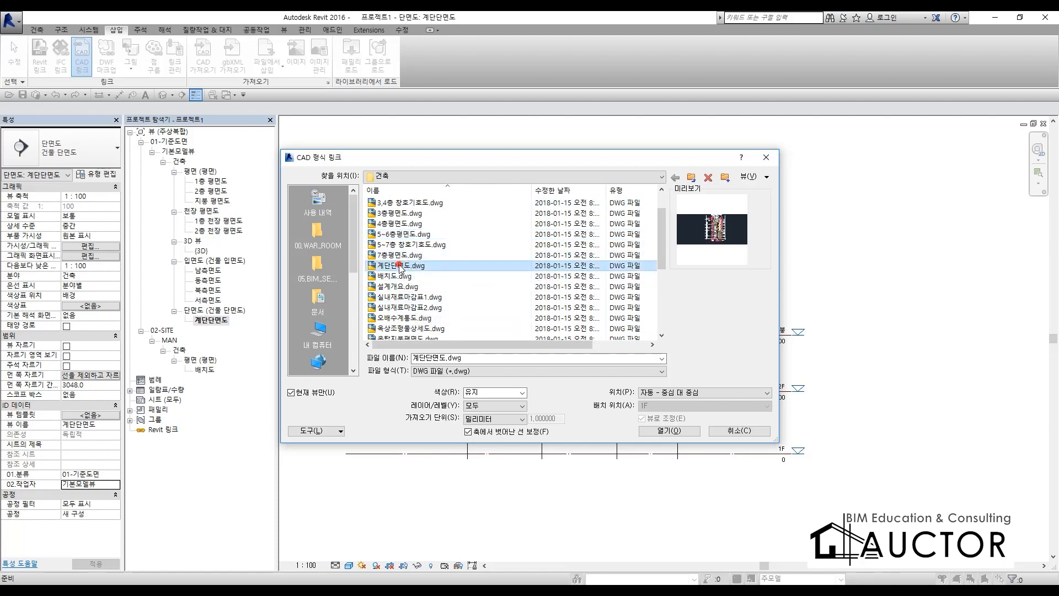
pyautogui.click(675, 430)
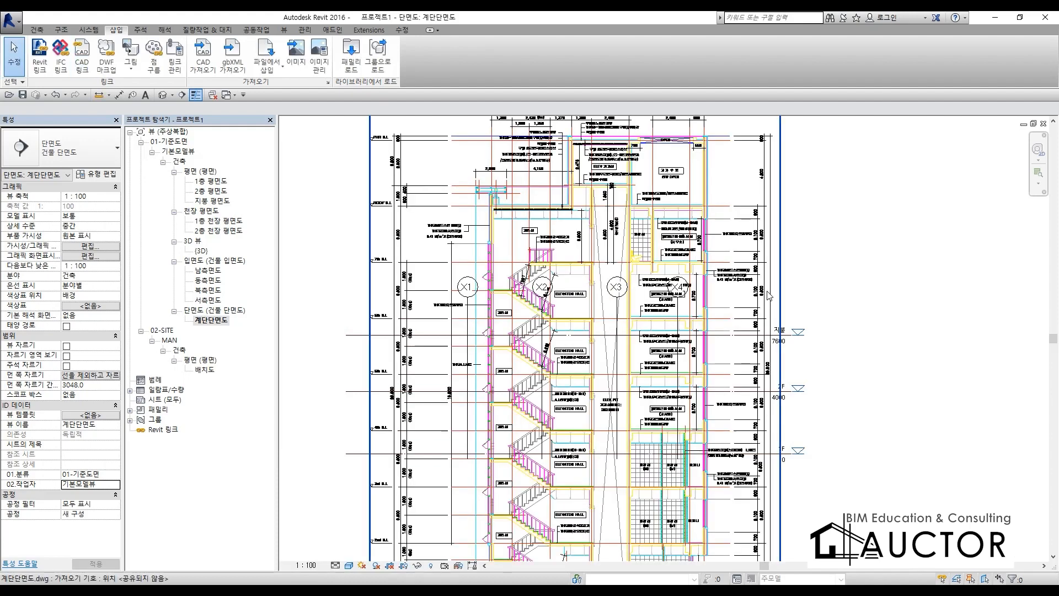
pyautogui.scroll(-3, 769, 296)
pyautogui.moveTo(713, 310); pyautogui.dragTo(653, 313, button='middle')
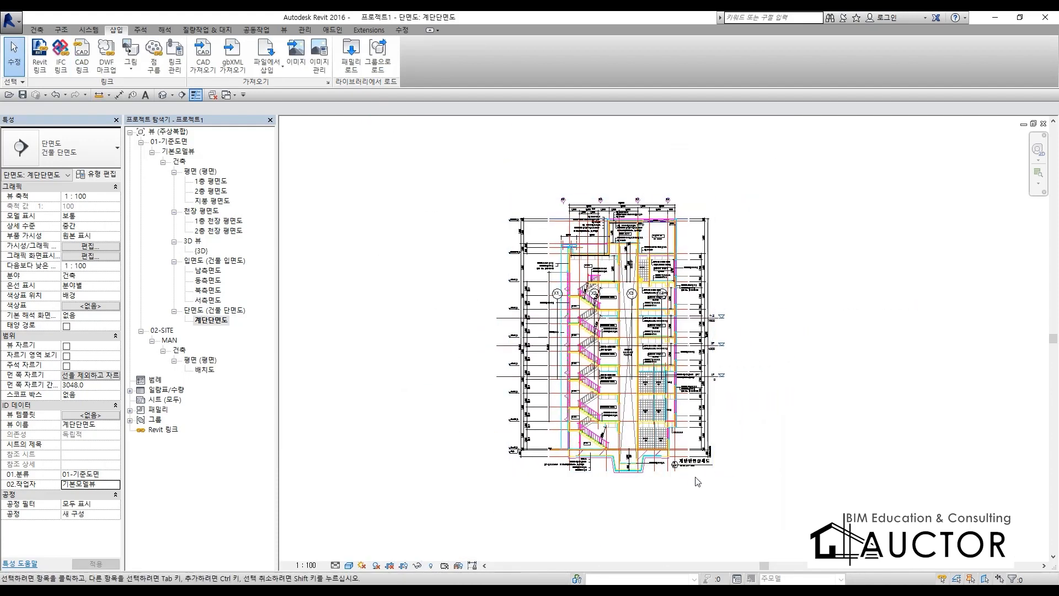
# - Write 그리드 beside the linked stair section with the screen pen, and exit the pen overlay
pyautogui.press('F12')
pyautogui.moveTo(276, 199)
pyautogui.mouseDown()
pyautogui.moveTo(305, 201)
pyautogui.moveTo(344, 253)
pyautogui.mouseUp()
pyautogui.moveTo(296, 264); pyautogui.dragTo(382, 259)
pyautogui.moveTo(397, 235)
pyautogui.mouseDown()
pyautogui.moveTo(426, 283)
pyautogui.moveTo(444, 274)
pyautogui.mouseUp()
pyautogui.moveTo(461, 251)
pyautogui.mouseDown()
pyautogui.moveTo(459, 297)
pyautogui.moveTo(524, 257)
pyautogui.mouseUp()
pyautogui.moveTo(479, 265); pyautogui.dragTo(546, 283)
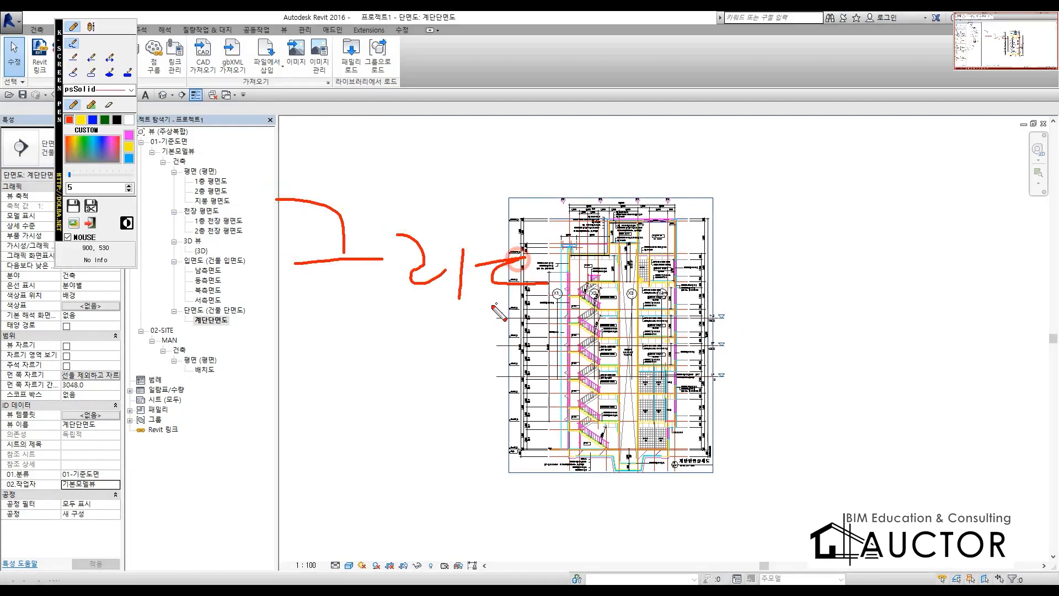
pyautogui.moveTo(487, 306); pyautogui.dragTo(575, 306)
pyautogui.press('F12')
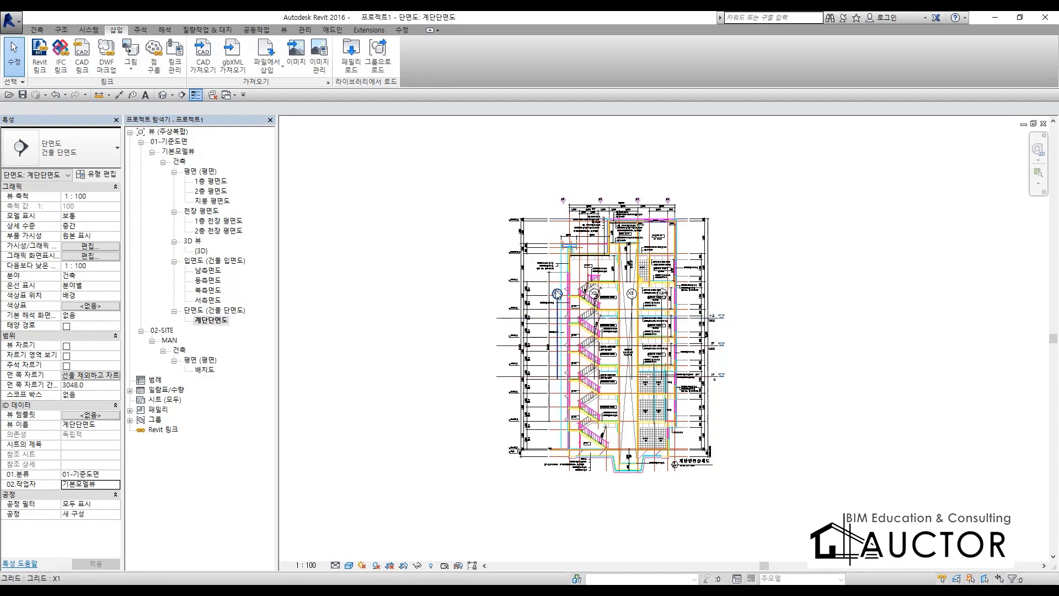
# - Extend the tops of grids X1 to X4 upward so their bubbles sit above the linked stair section
pyautogui.scroll(3, 550, 307)
pyautogui.moveTo(550, 307); pyautogui.dragTo(502, 381, button='middle')
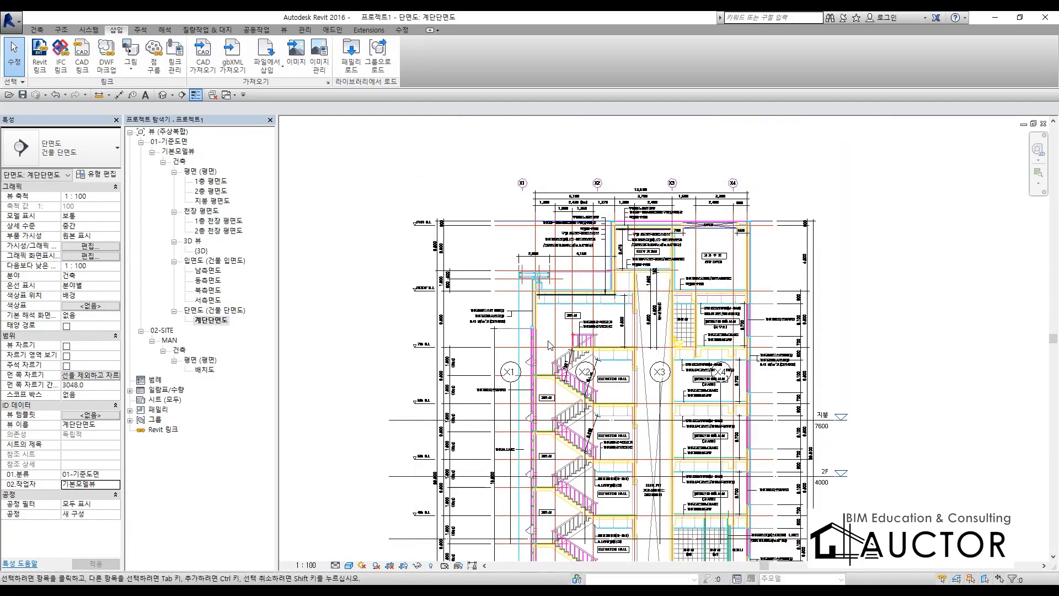
pyautogui.click(509, 406)
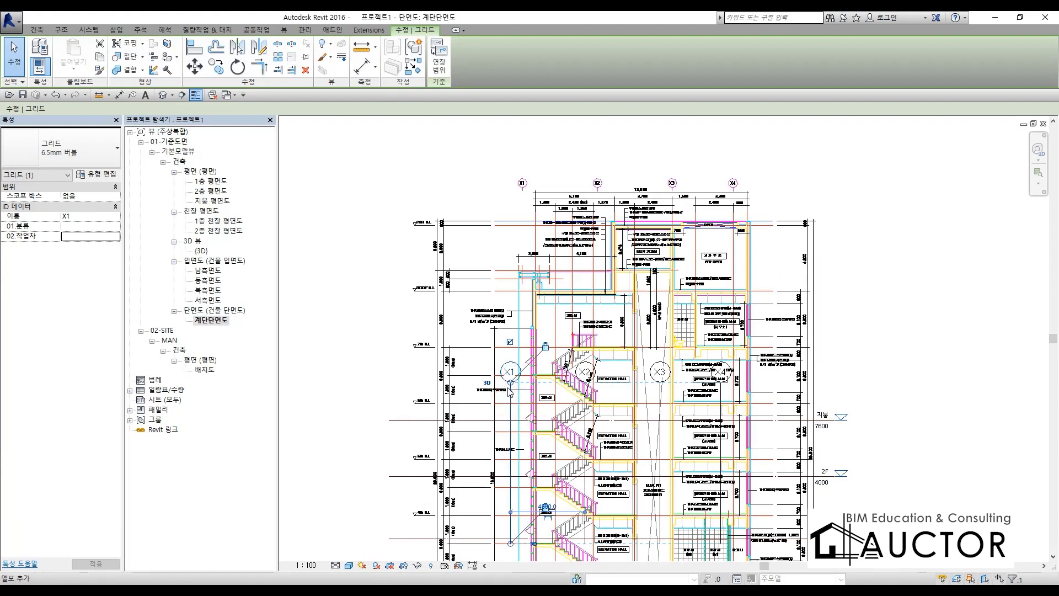
pyautogui.moveTo(509, 386); pyautogui.dragTo(510, 122)
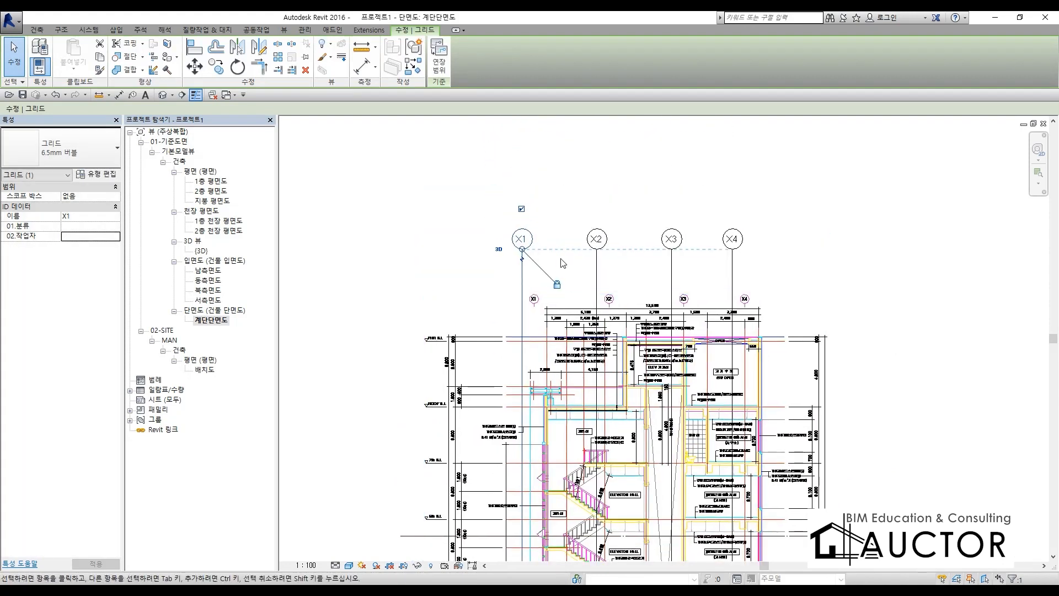
pyautogui.moveTo(521, 251); pyautogui.dragTo(526, 159)
pyautogui.scroll(-1, 562, 215)
pyautogui.click(561, 217)
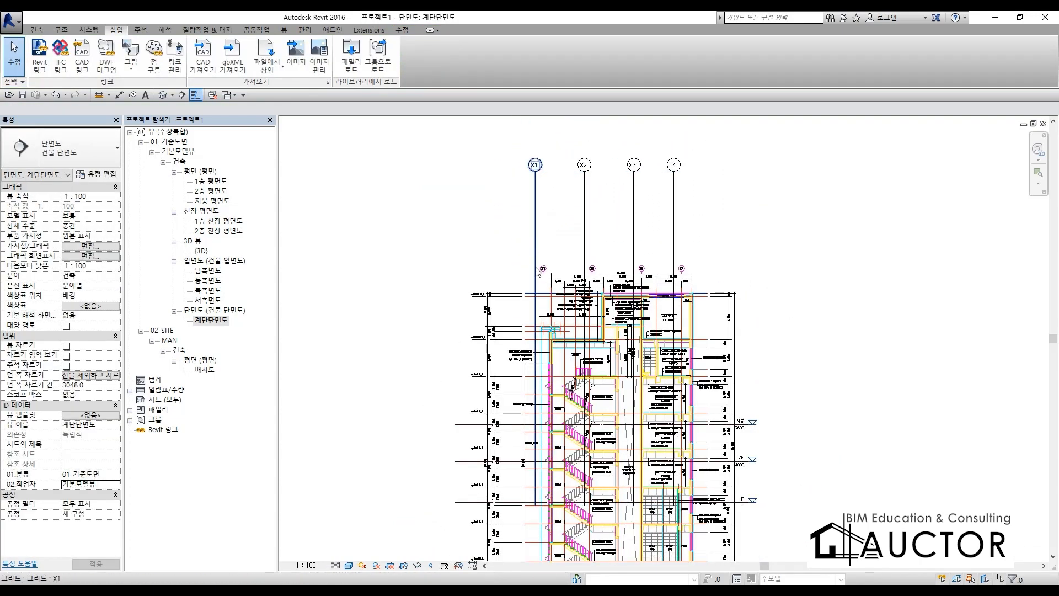
# - Draw notes between the Revit grid bubbles and the CAD grid bubbles with the screen pen, and exit the overlay
pyautogui.scroll(3, 543, 201)
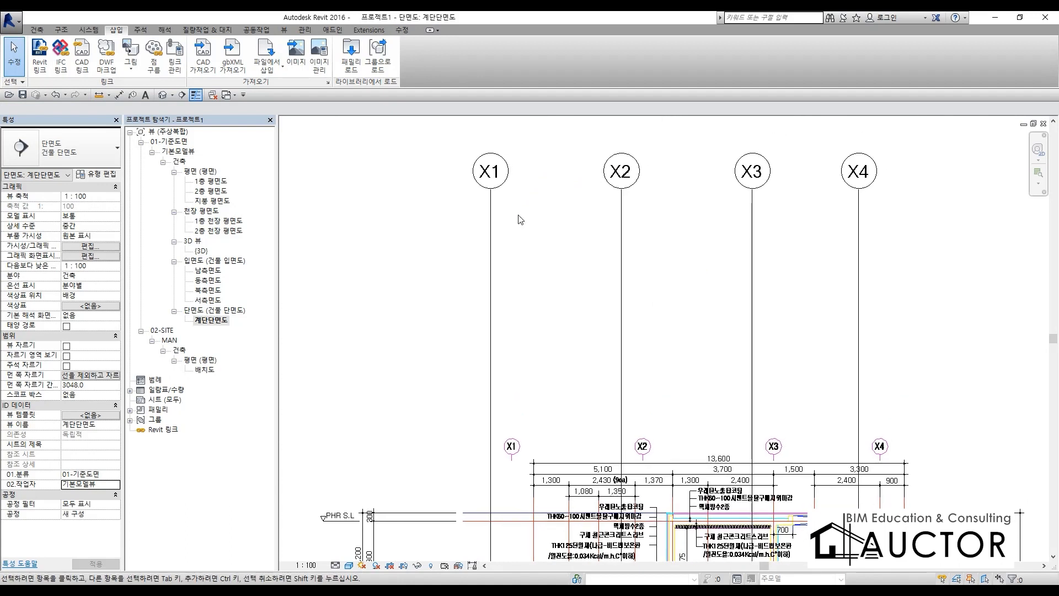
pyautogui.hotkey('ctrl', 'shift', 'p')
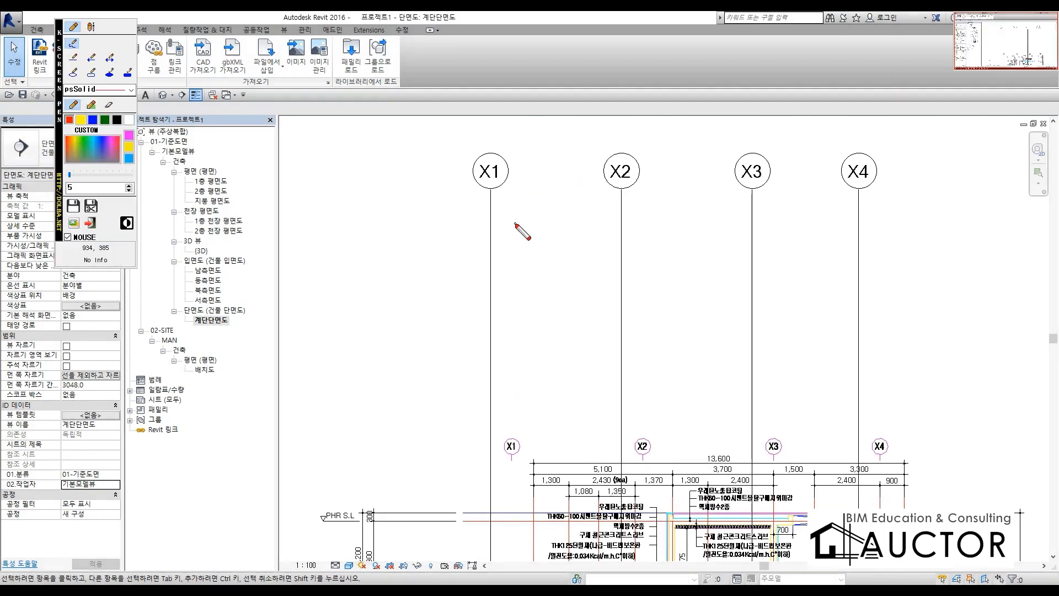
pyautogui.moveTo(513, 236)
pyautogui.mouseDown()
pyautogui.moveTo(485, 229)
pyautogui.moveTo(551, 106)
pyautogui.moveTo(889, 137)
pyautogui.moveTo(694, 253)
pyautogui.moveTo(407, 226)
pyautogui.moveTo(438, 268)
pyautogui.moveTo(519, 300)
pyautogui.mouseUp()
pyautogui.moveTo(579, 259)
pyautogui.mouseDown()
pyautogui.moveTo(607, 326)
pyautogui.moveTo(685, 300)
pyautogui.moveTo(706, 308)
pyautogui.moveTo(699, 353)
pyautogui.mouseUp()
pyautogui.moveTo(779, 364)
pyautogui.mouseDown()
pyautogui.moveTo(740, 369)
pyautogui.moveTo(306, 194)
pyautogui.moveTo(803, 396)
pyautogui.mouseUp()
pyautogui.press('Escape')
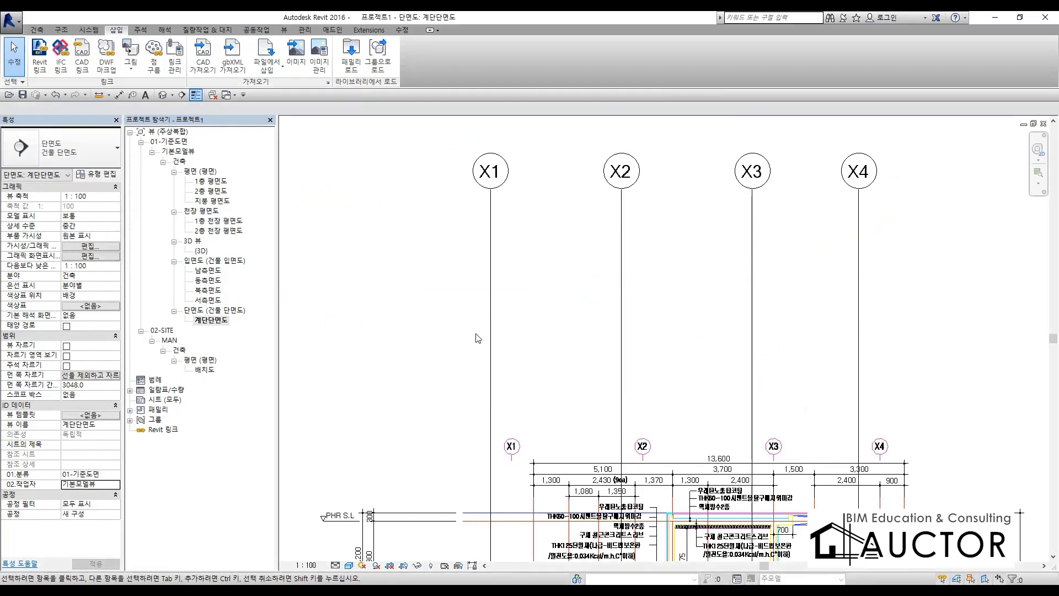
# - Align the linked stair section's X1 grid line with the Revit X1 grid, and check its floors against the levels
pyautogui.press('a')
pyautogui.press('l')
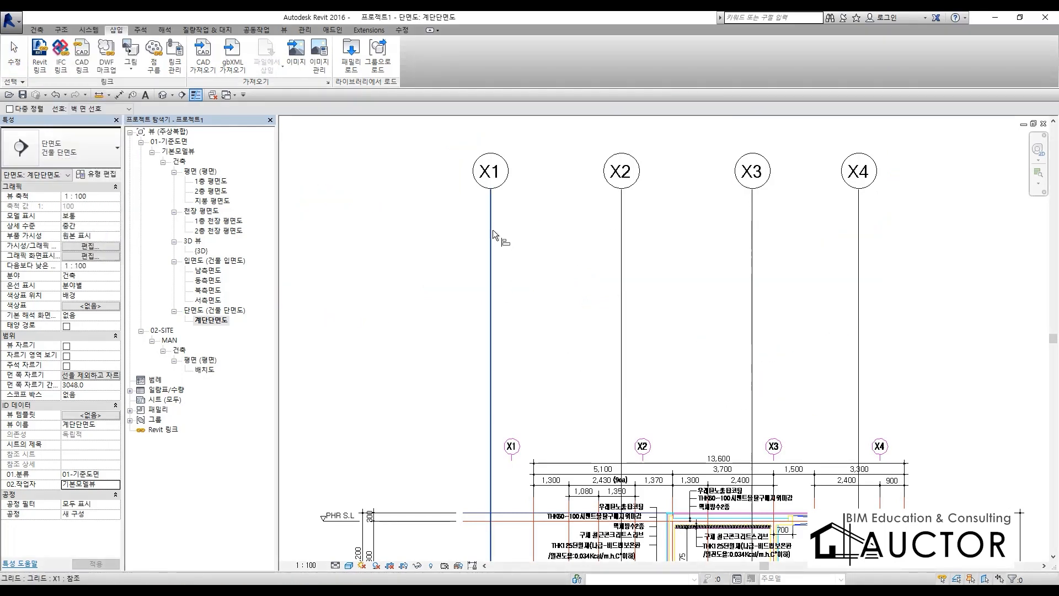
pyautogui.click(491, 229)
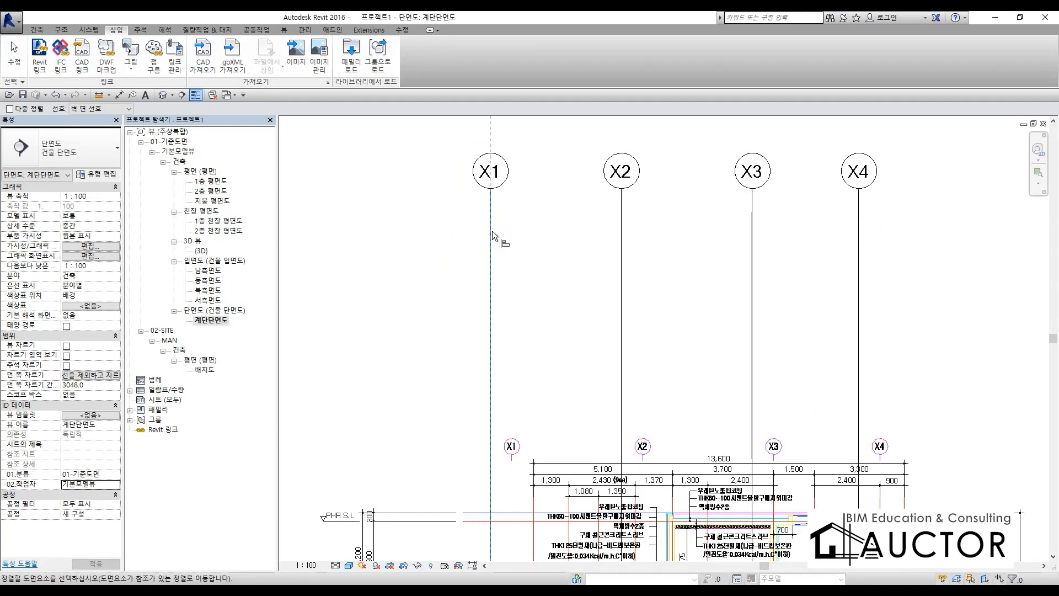
pyautogui.click(512, 462)
pyautogui.scroll(-4, 573, 285)
pyautogui.scroll(3, 620, 361)
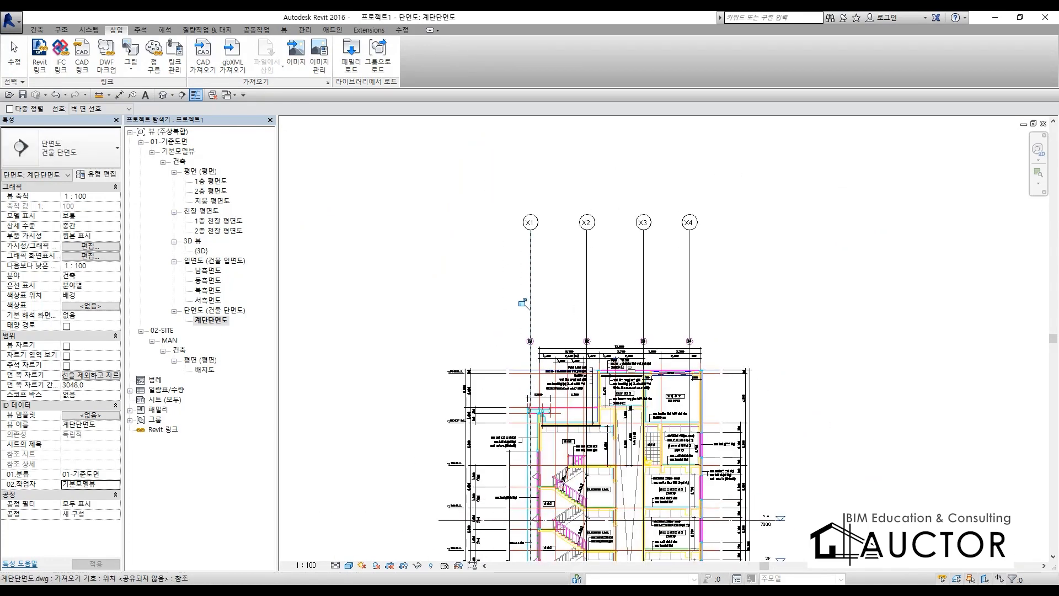
pyautogui.scroll(-4, 619, 360)
pyautogui.scroll(2, 635, 264)
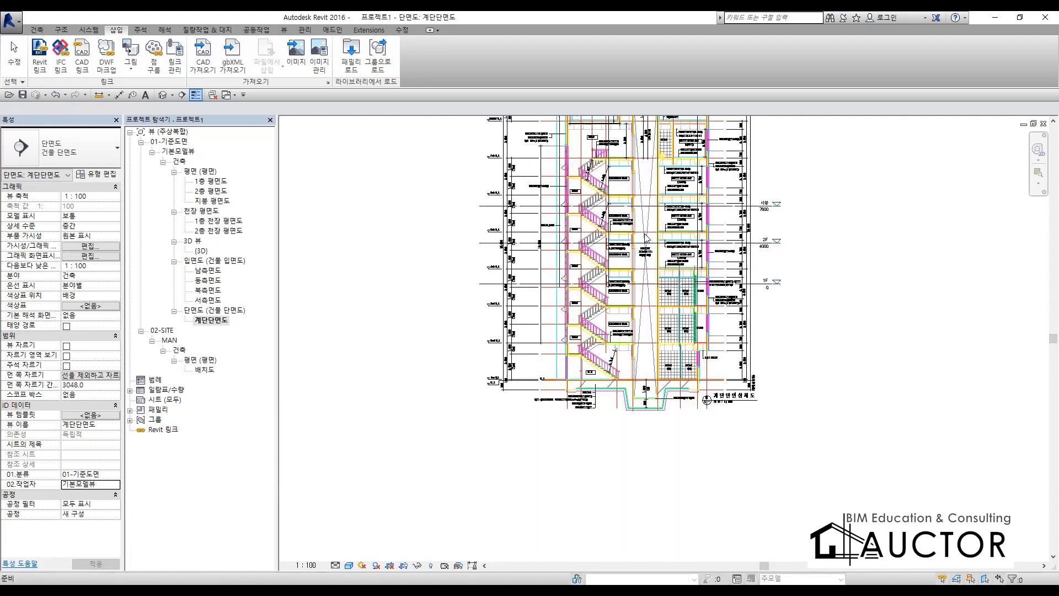
pyautogui.press('Escape')
# - Handwrite level notes including GL = 0 around the linked stair section with the screen pen, draw a long horizontal ground line, and exit the overlay
pyautogui.press('F9')
pyautogui.moveTo(309, 194)
pyautogui.mouseDown()
pyautogui.moveTo(356, 247)
pyautogui.moveTo(386, 243)
pyautogui.moveTo(408, 191)
pyautogui.moveTo(444, 238)
pyautogui.mouseUp()
pyautogui.moveTo(453, 191); pyautogui.dragTo(457, 237)
pyautogui.moveTo(475, 185)
pyautogui.mouseDown()
pyautogui.moveTo(478, 253)
pyautogui.moveTo(491, 259)
pyautogui.mouseUp()
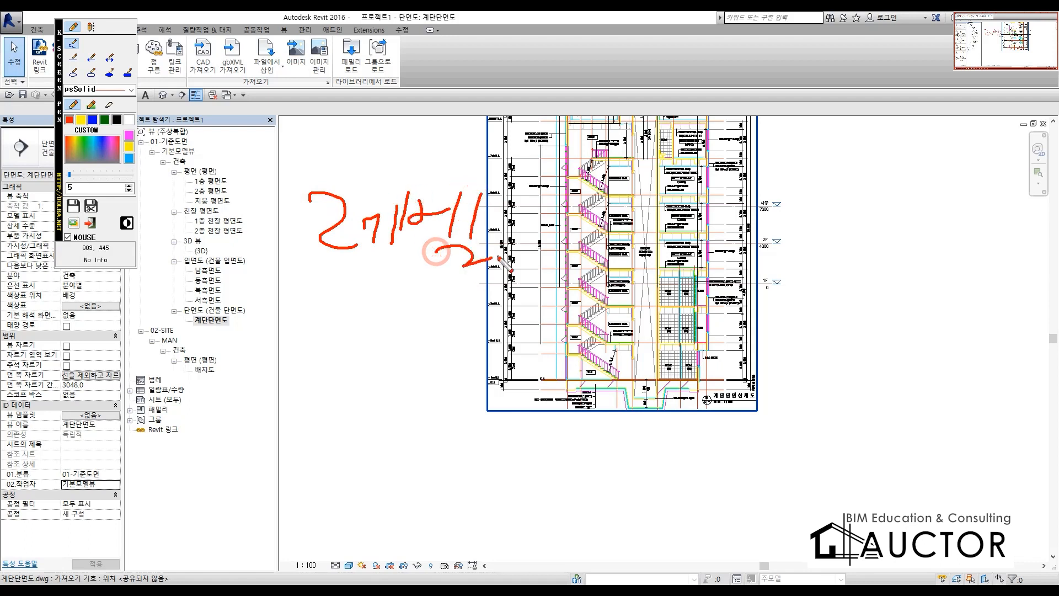
pyautogui.moveTo(367, 302)
pyautogui.mouseDown()
pyautogui.moveTo(307, 417)
pyautogui.moveTo(336, 415)
pyautogui.mouseUp()
pyautogui.moveTo(307, 371); pyautogui.dragTo(341, 425)
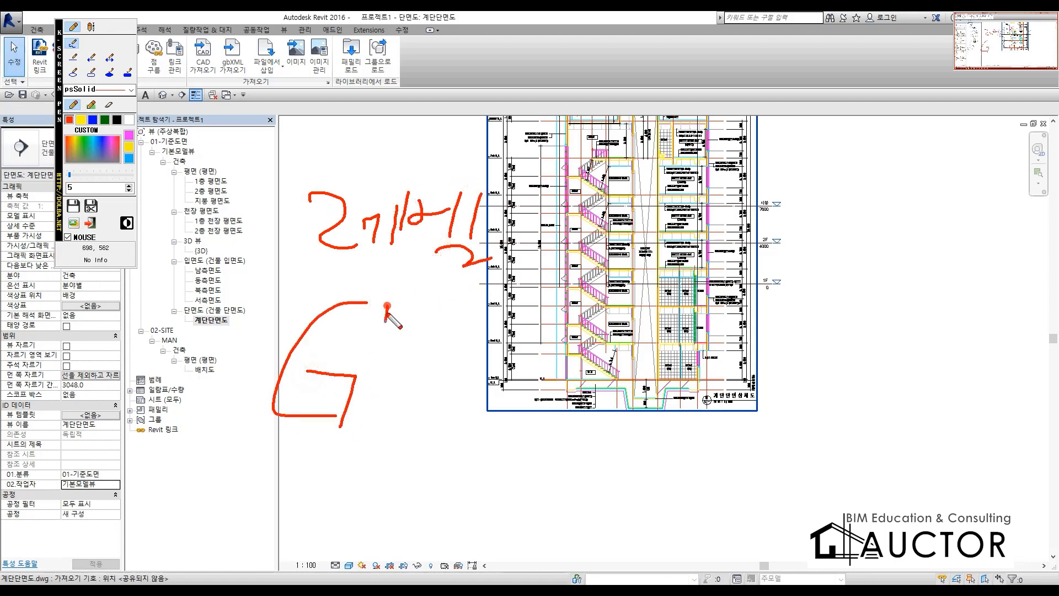
pyautogui.moveTo(387, 305); pyautogui.dragTo(454, 429)
pyautogui.moveTo(633, 319)
pyautogui.mouseDown()
pyautogui.moveTo(622, 338)
pyautogui.moveTo(637, 349)
pyautogui.mouseUp()
pyautogui.moveTo(673, 300); pyautogui.dragTo(647, 393)
pyautogui.moveTo(708, 320)
pyautogui.mouseDown()
pyautogui.moveTo(652, 362)
pyautogui.moveTo(671, 399)
pyautogui.moveTo(808, 353)
pyautogui.moveTo(799, 380)
pyautogui.moveTo(874, 373)
pyautogui.moveTo(927, 394)
pyautogui.mouseUp()
pyautogui.moveTo(928, 361); pyautogui.dragTo(906, 457)
pyautogui.moveTo(475, 387); pyautogui.dragTo(525, 407)
pyautogui.moveTo(463, 411); pyautogui.dragTo(572, 444)
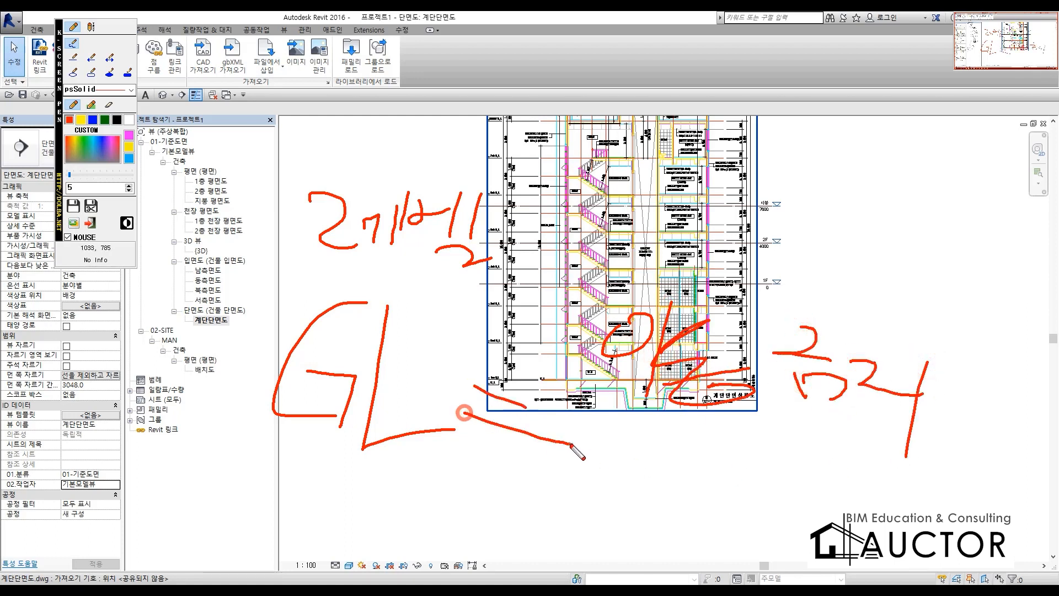
pyautogui.moveTo(638, 433); pyautogui.dragTo(596, 437)
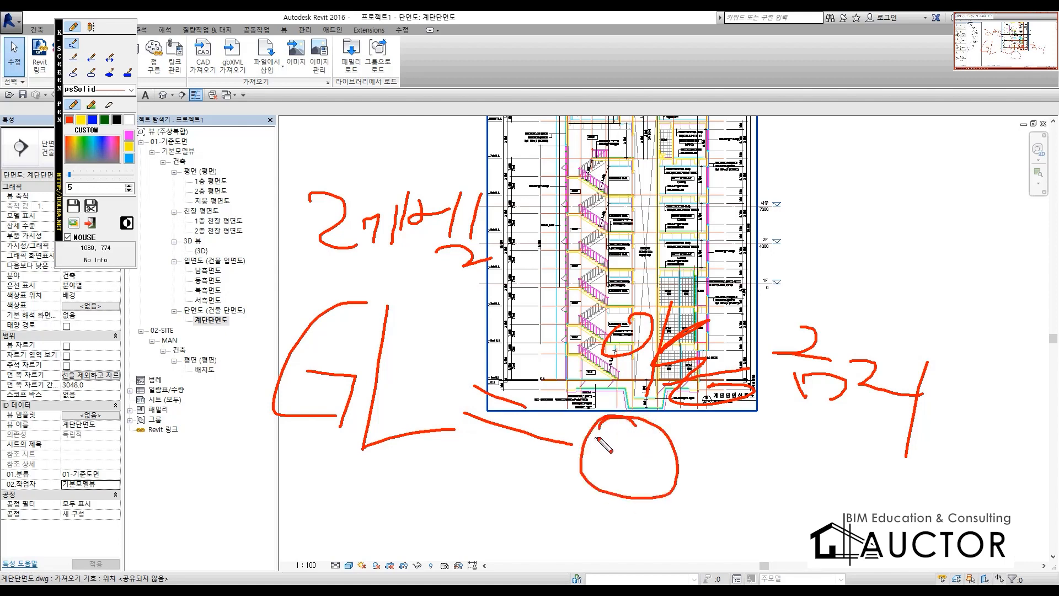
pyautogui.moveTo(192, 481); pyautogui.dragTo(800, 519)
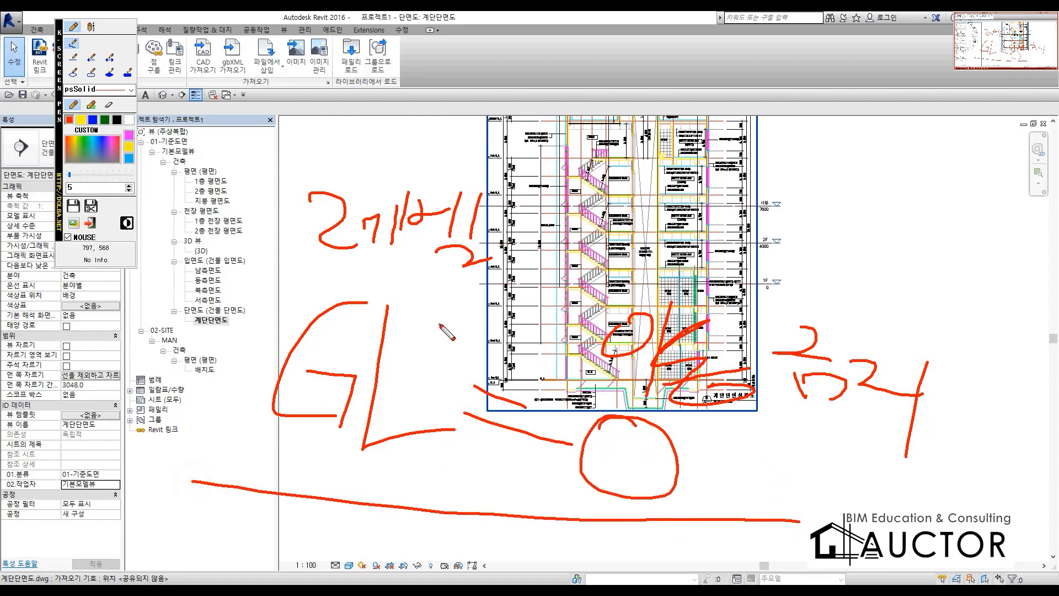
pyautogui.press('Escape')
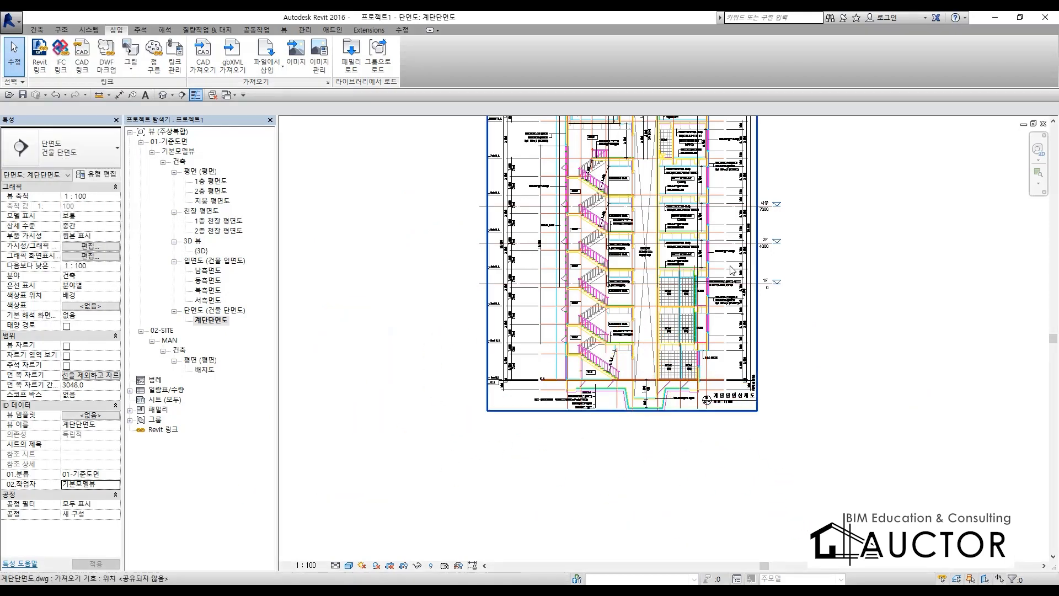
# - Rename the 1F level to FL.GL from its level head in the stair section view
pyautogui.scroll(4, 693, 312)
pyautogui.scroll(6, 693, 312)
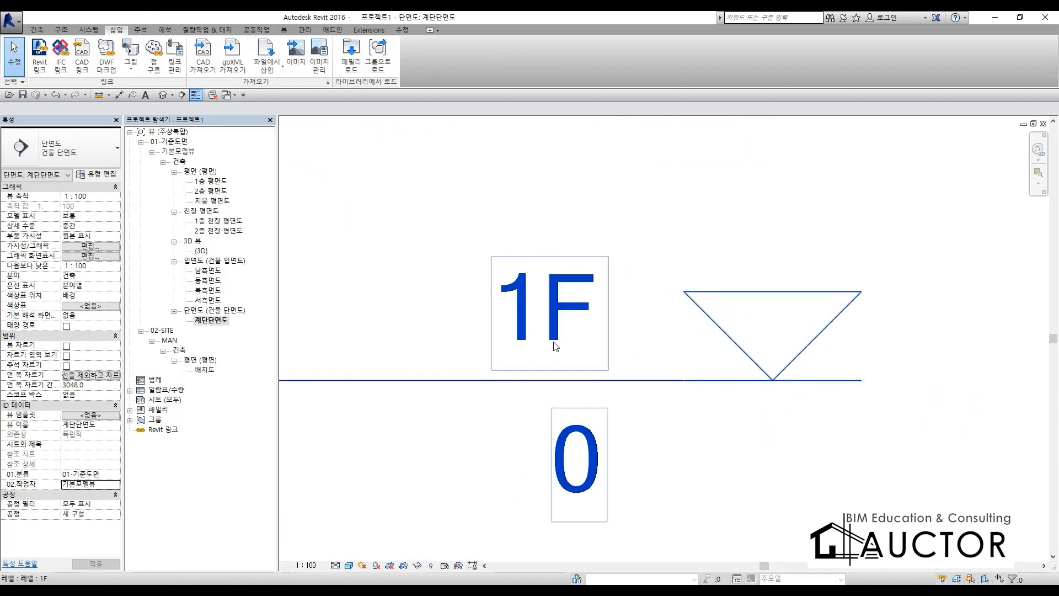
pyautogui.click(539, 320)
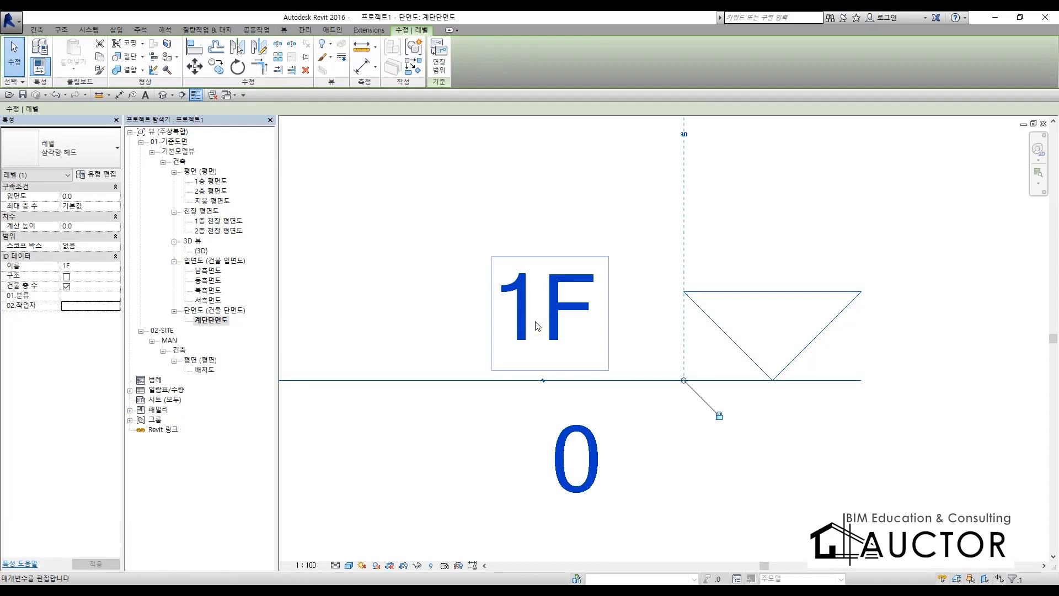
pyautogui.click(537, 324)
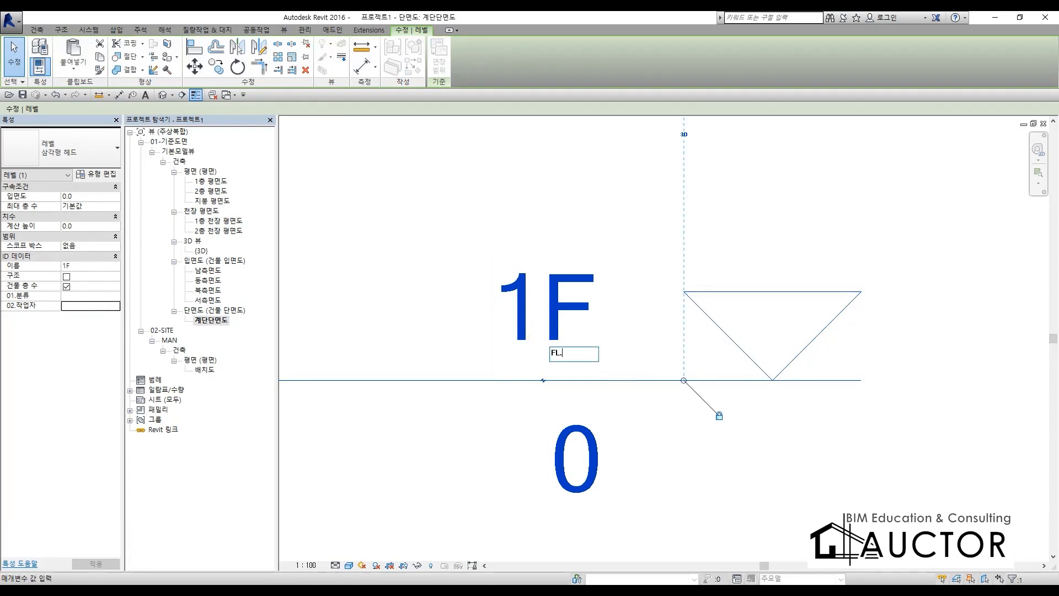
pyautogui.press('Return')
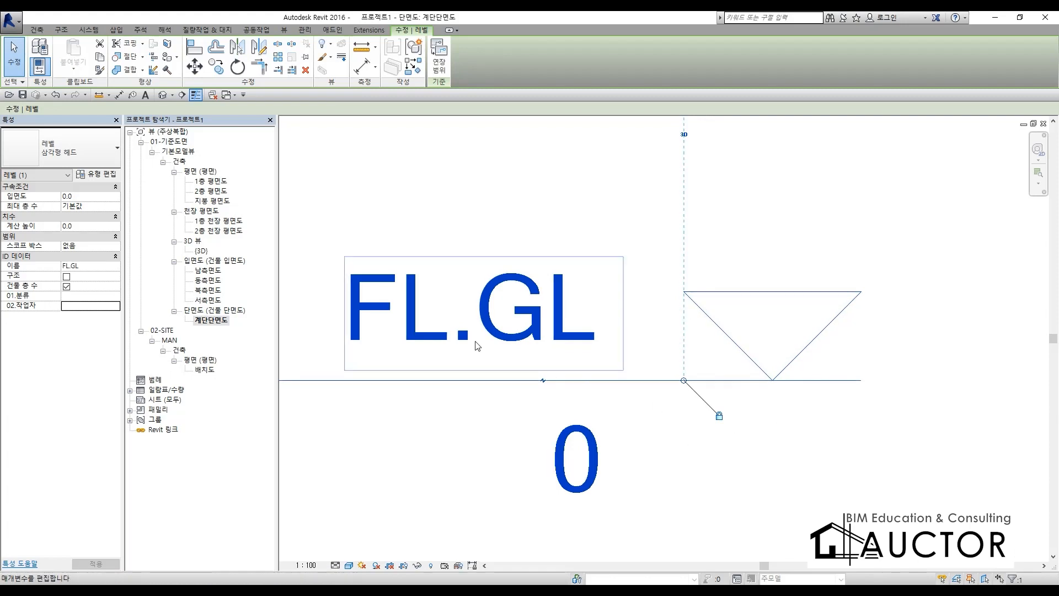
pyautogui.click(988, 449)
# - Align the linked stair section's G.L line with the FL.GL level, and end the Align command
pyautogui.scroll(-5, 795, 375)
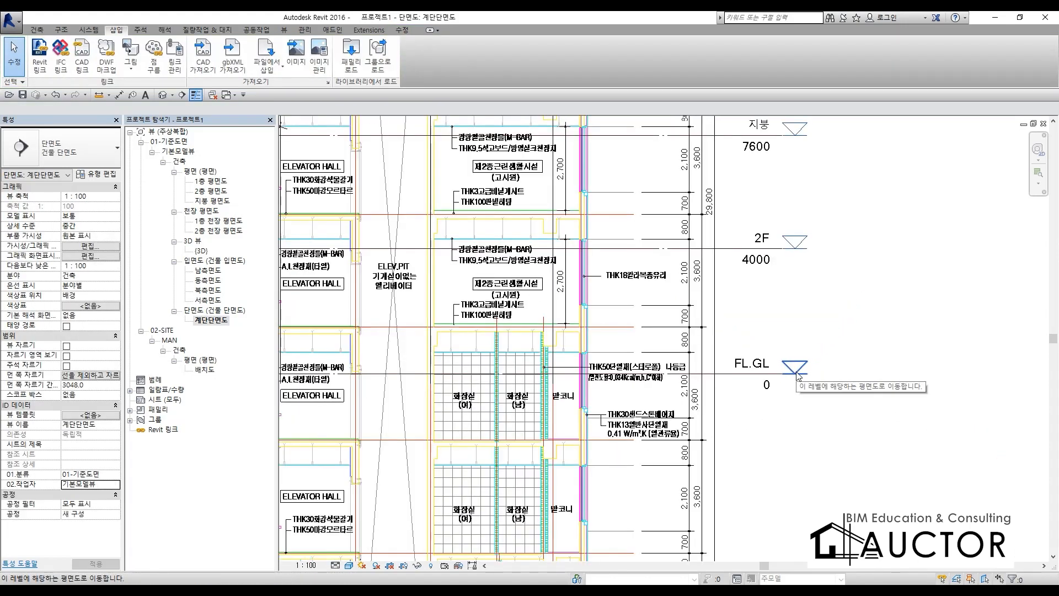
pyautogui.press('a')
pyautogui.press('l')
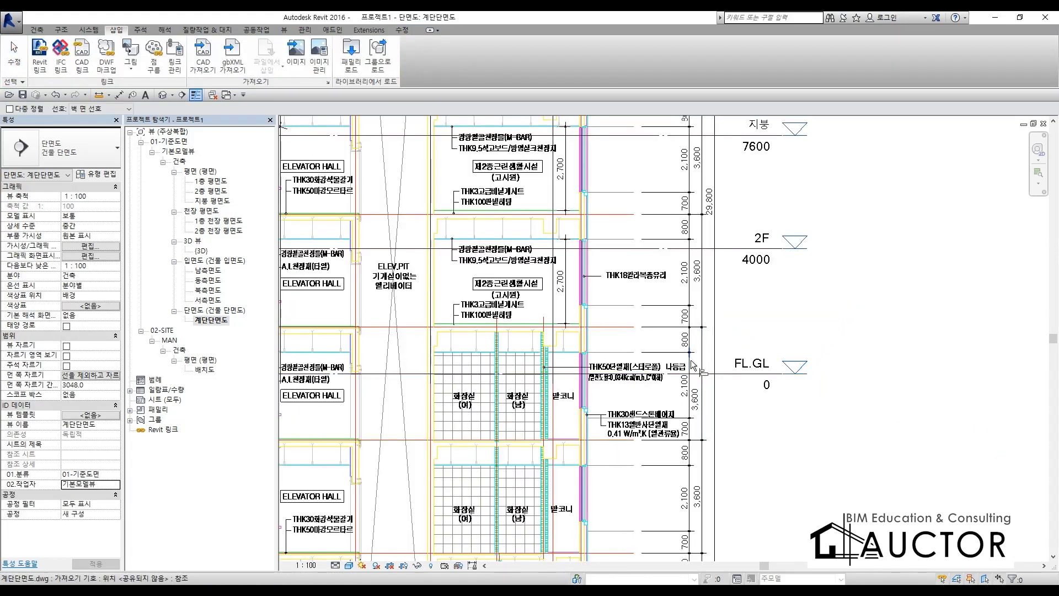
pyautogui.scroll(4, 709, 364)
pyautogui.scroll(2, 846, 426)
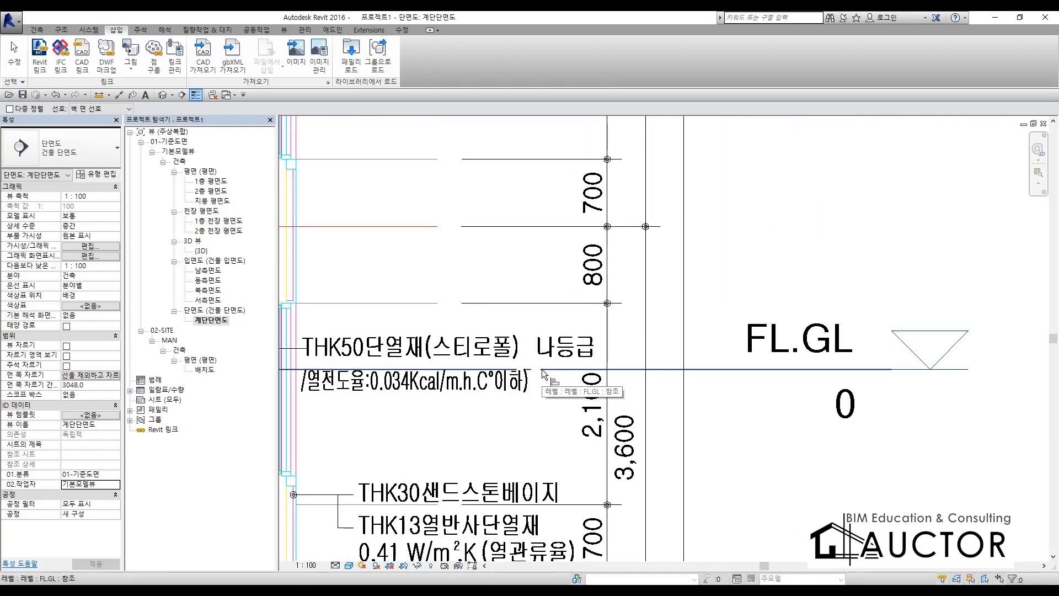
pyautogui.scroll(-5, 622, 313)
pyautogui.moveTo(585, 382); pyautogui.dragTo(722, 373, button='middle')
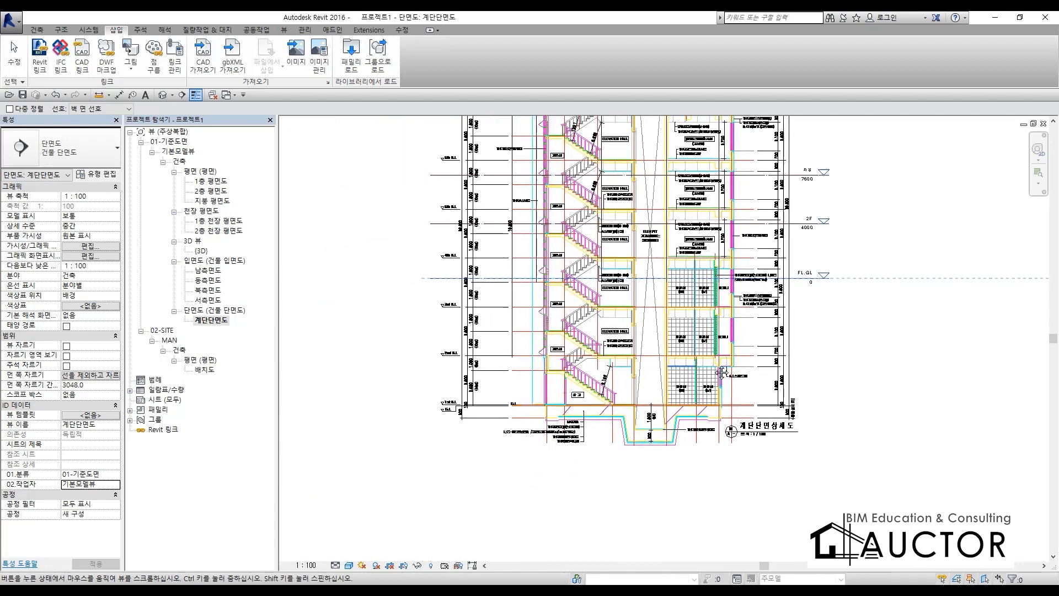
pyautogui.scroll(6, 447, 394)
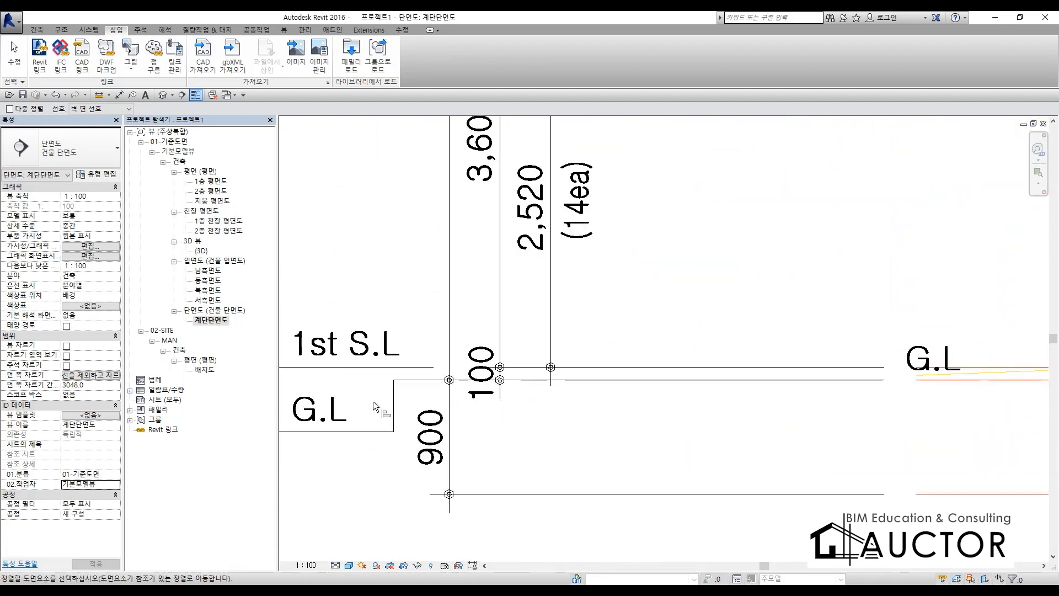
pyautogui.click(422, 382)
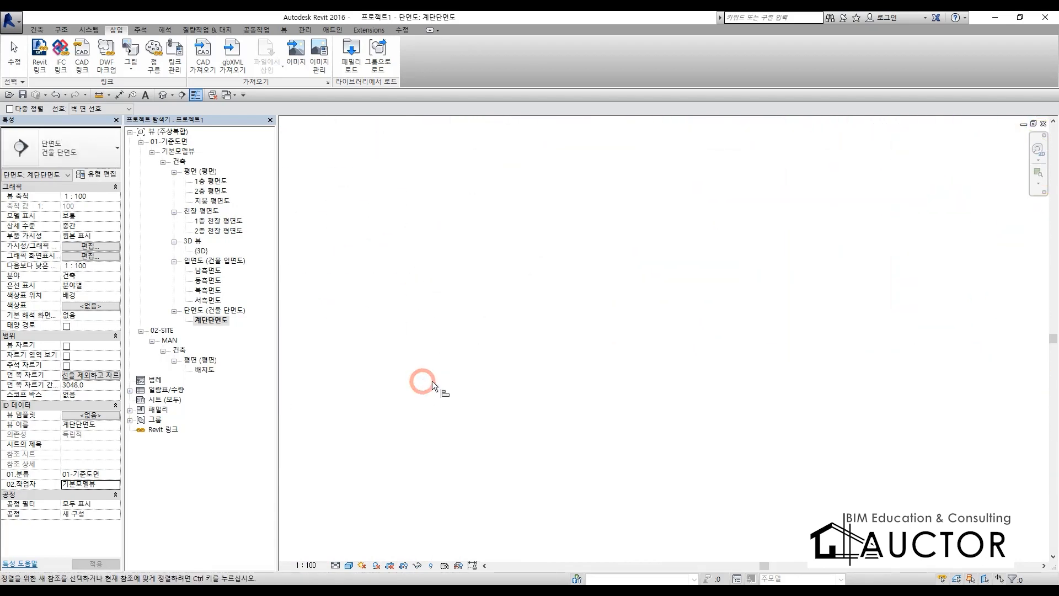
pyautogui.scroll(-5, 735, 416)
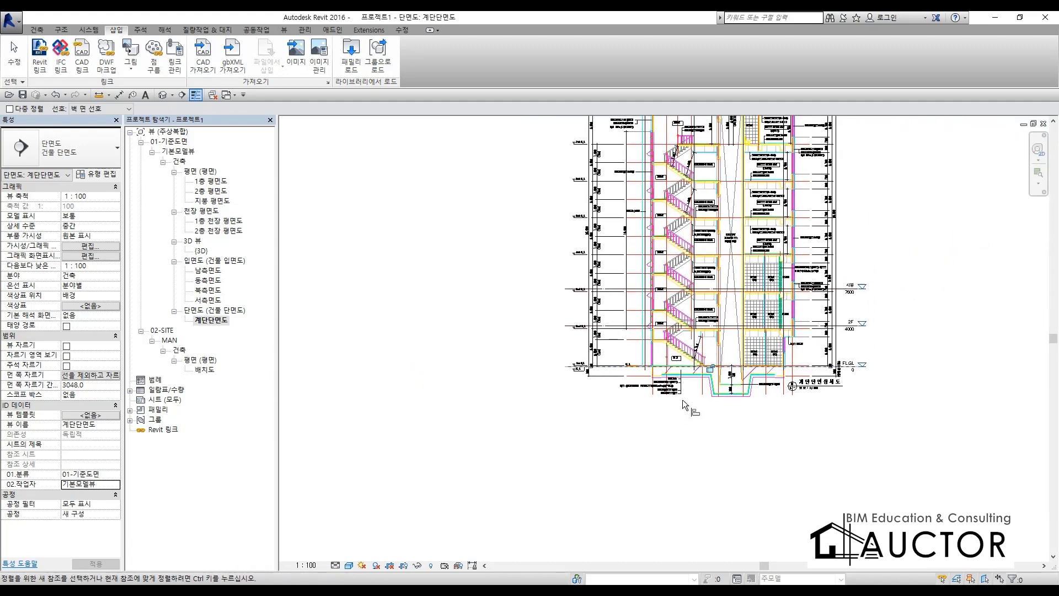
pyautogui.scroll(2, 709, 364)
pyautogui.press('Escape')
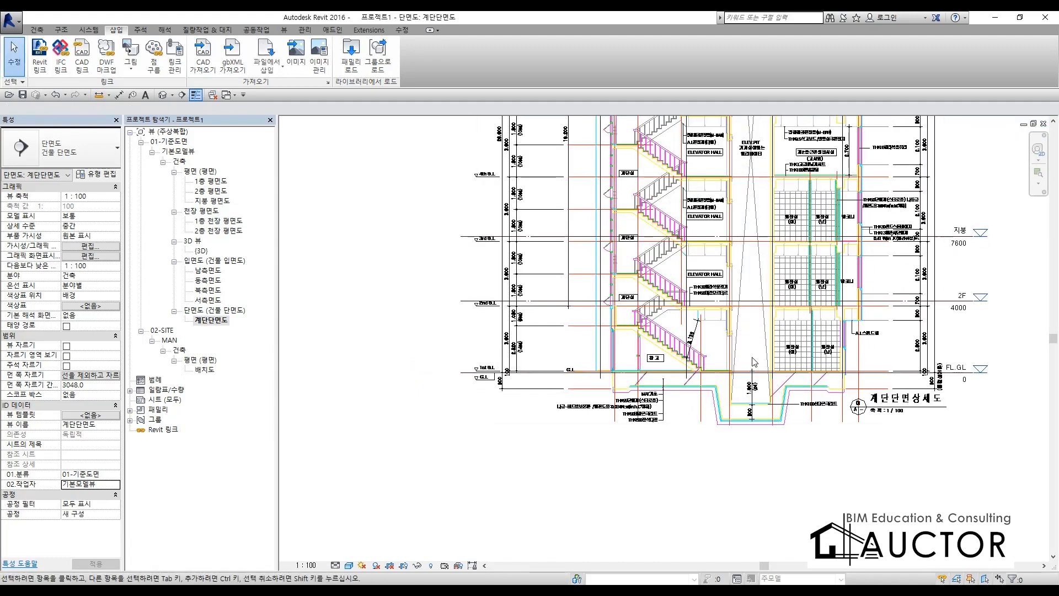
# - Extend both ends of the FL.GL level and the levels locked to it outward past the linked stair section
pyautogui.click(892, 371)
pyautogui.moveTo(461, 373); pyautogui.dragTo(408, 373)
pyautogui.moveTo(973, 404); pyautogui.dragTo(752, 433, button='middle')
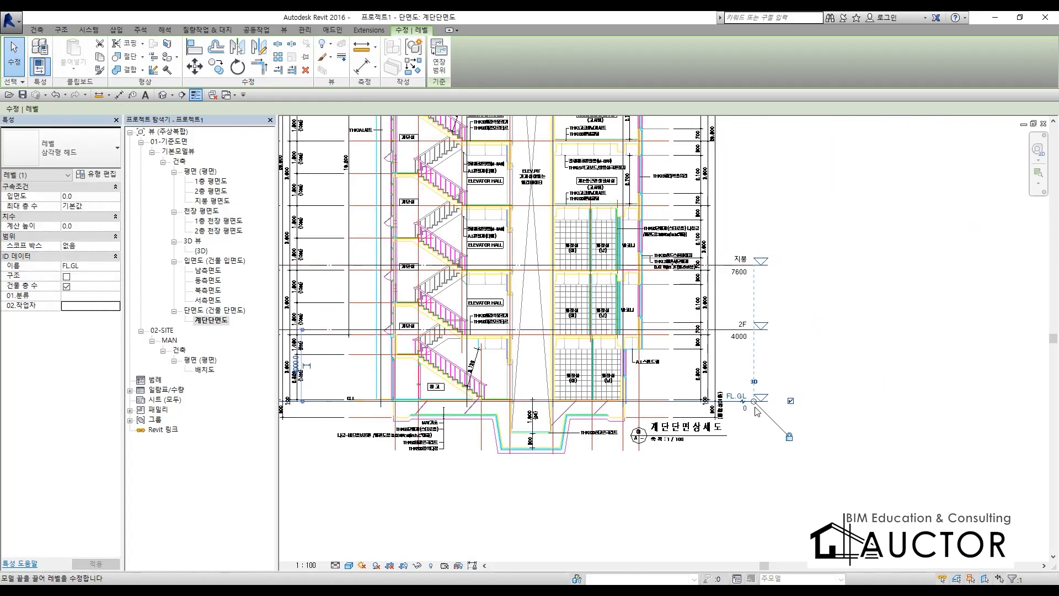
pyautogui.moveTo(753, 401); pyautogui.dragTo(818, 401)
pyautogui.click(790, 468)
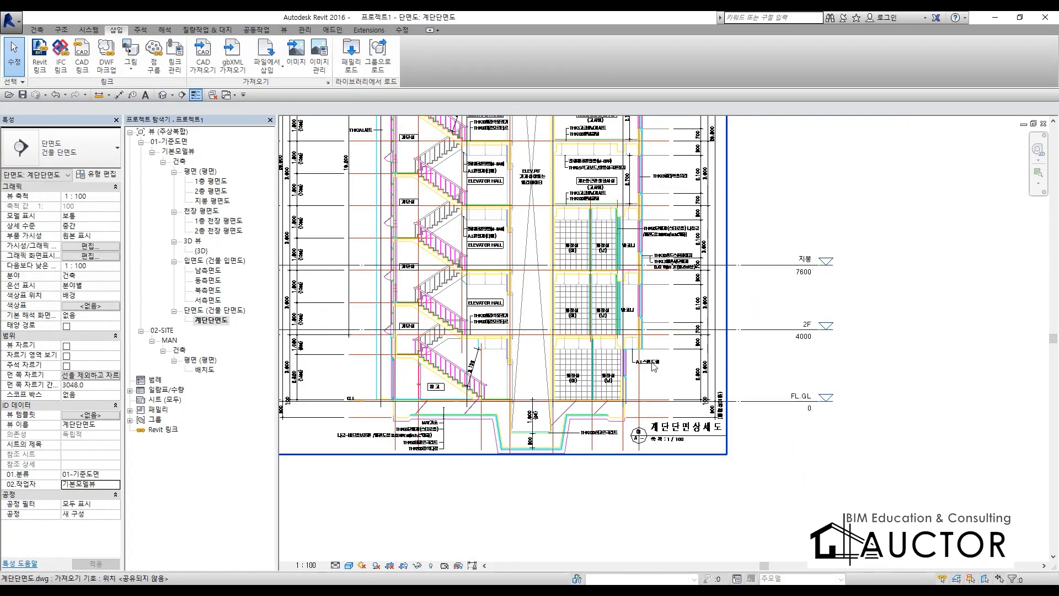
# - Mark the floor plan names with the screen pen, and rename the 1층 평면도 view to FL.GL
pyautogui.scroll(8, 840, 417)
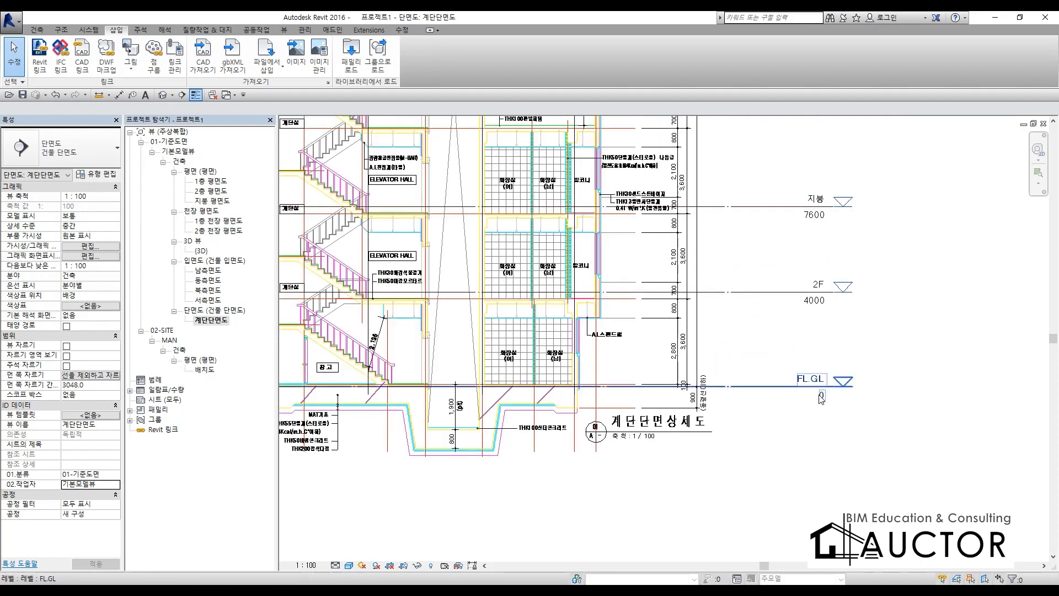
pyautogui.scroll(2, 474, 302)
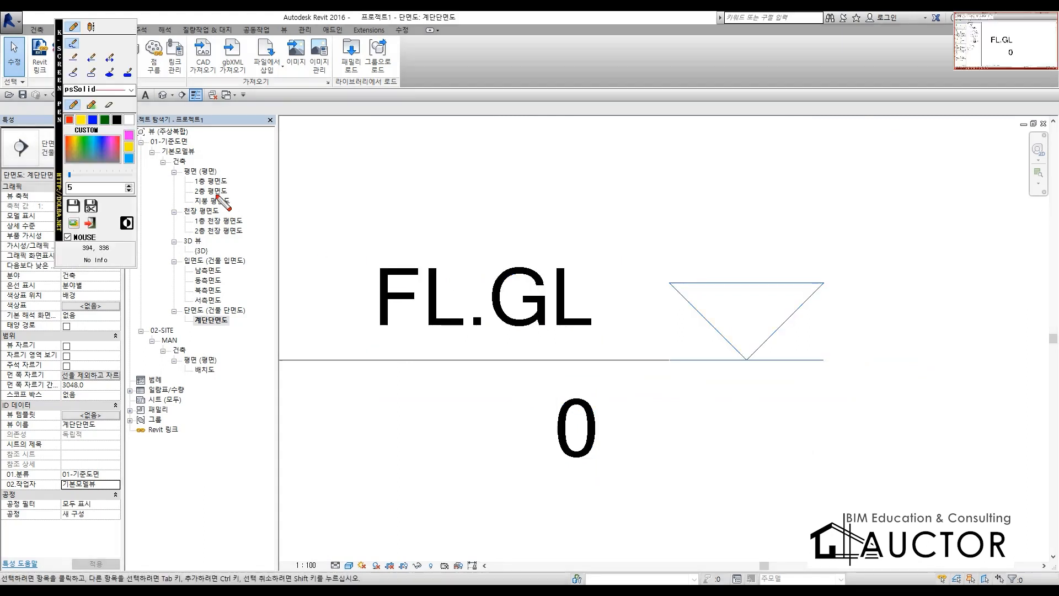
pyautogui.moveTo(227, 188)
pyautogui.mouseDown()
pyautogui.moveTo(202, 191)
pyautogui.moveTo(229, 174)
pyautogui.mouseUp()
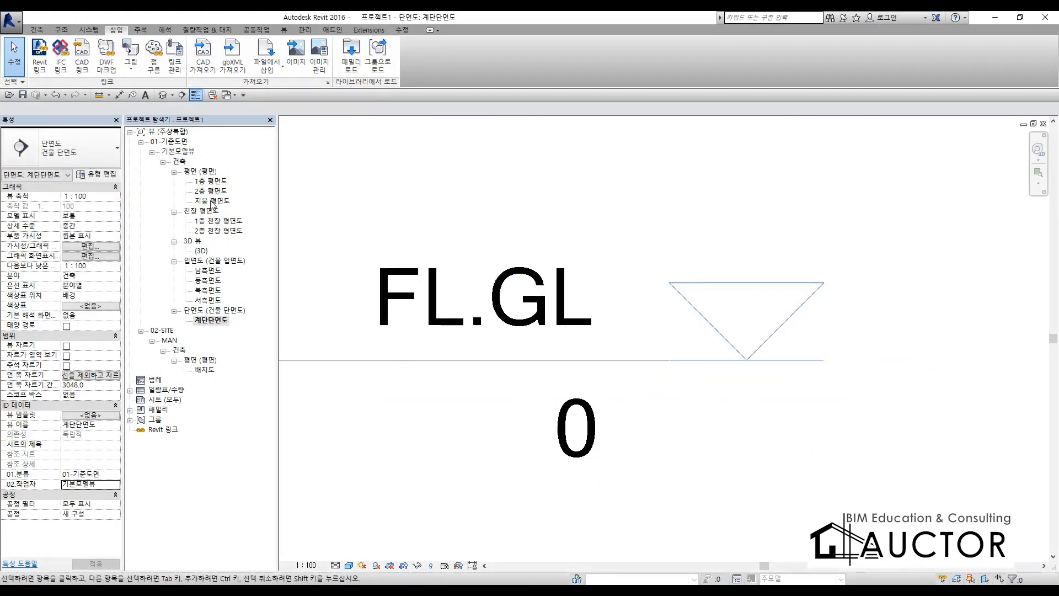
pyautogui.click(210, 181)
pyautogui.press('F2')
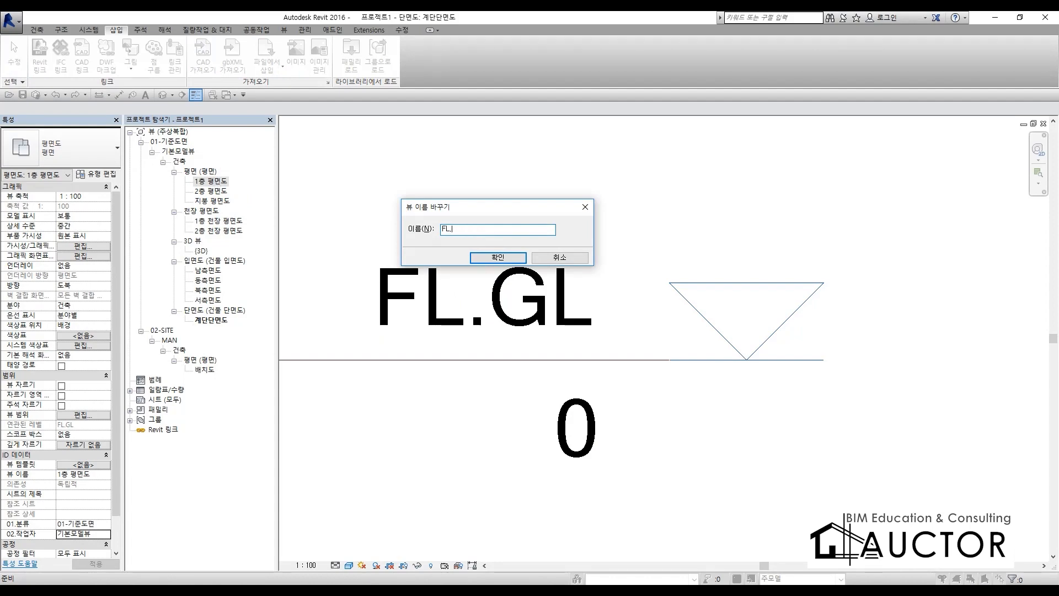
pyautogui.press('Return')
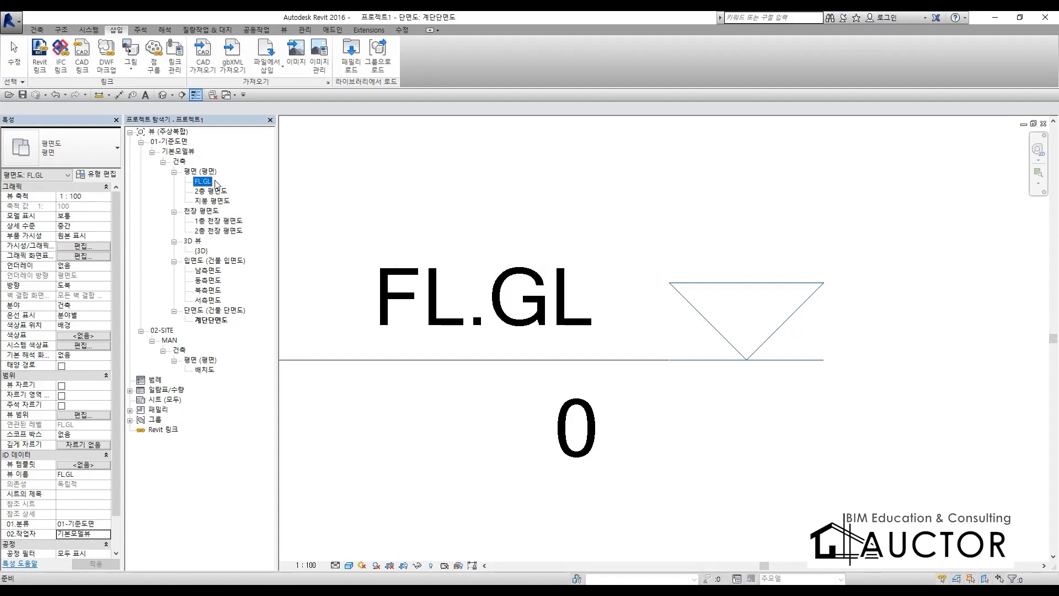
pyautogui.click(636, 232)
# - Delete the 2F and 지붕 levels together with their associated plan views
pyautogui.scroll(-5, 637, 330)
pyautogui.moveTo(635, 346); pyautogui.dragTo(749, 351, button='middle')
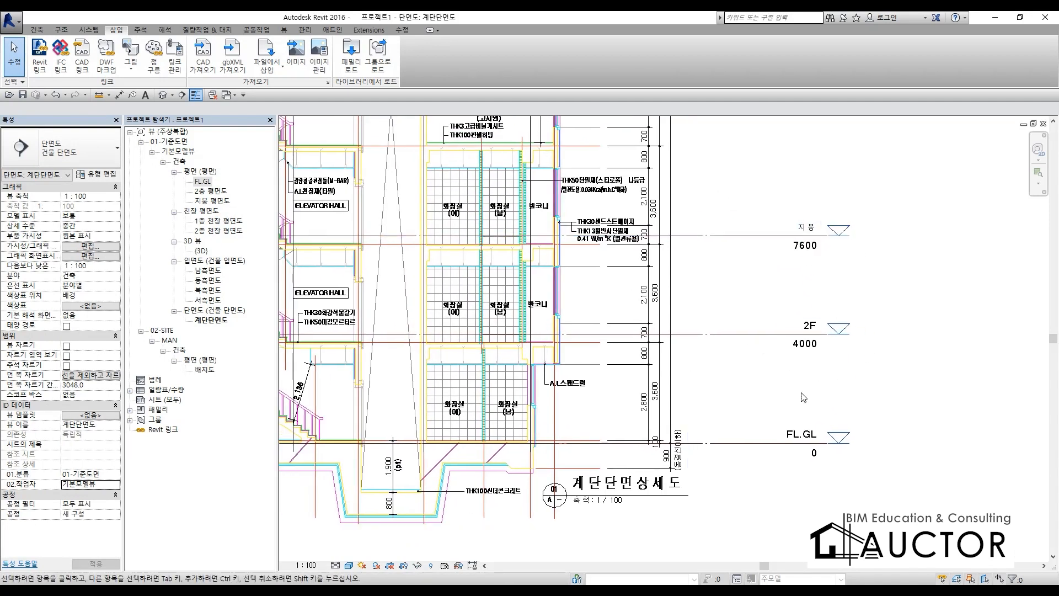
pyautogui.moveTo(907, 403); pyautogui.dragTo(775, 209)
pyautogui.press('Delete')
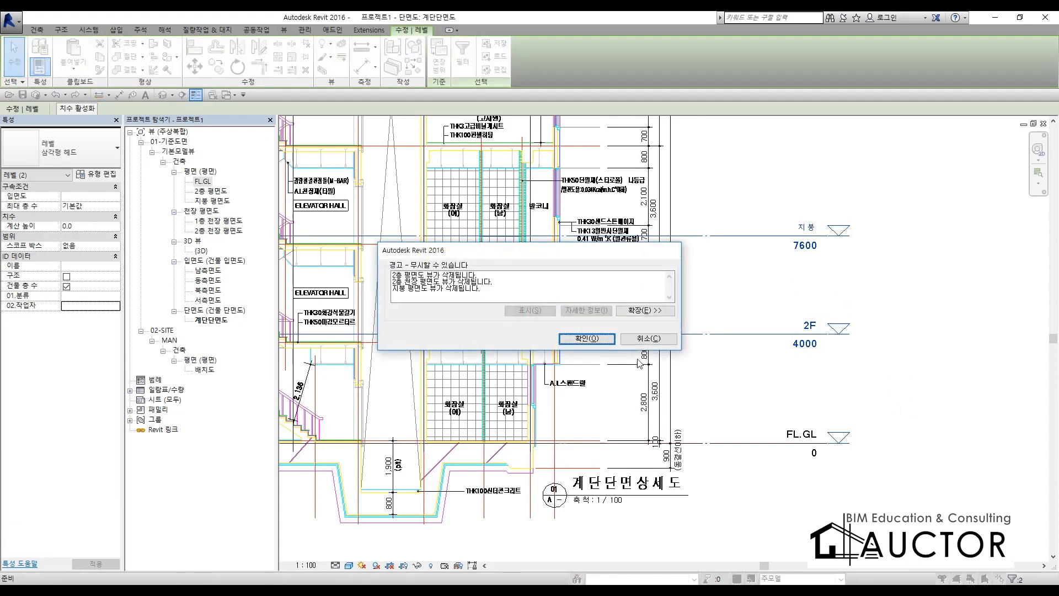
pyautogui.click(606, 340)
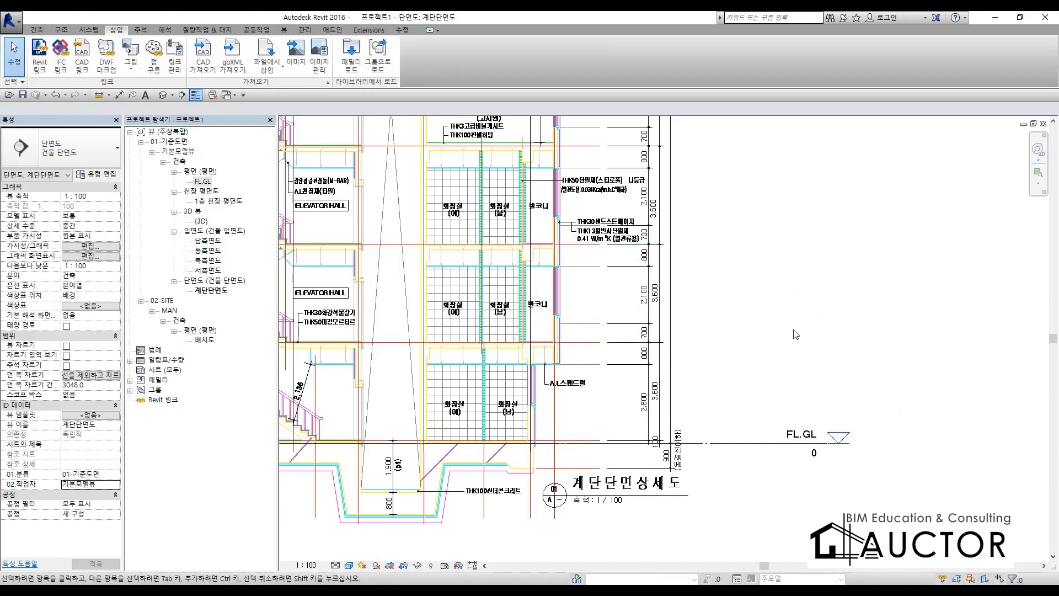
# - Examine the FL.GL level across the linked stair section against its 1st S.L and G.L marks and floor height dimensions
pyautogui.click(728, 443)
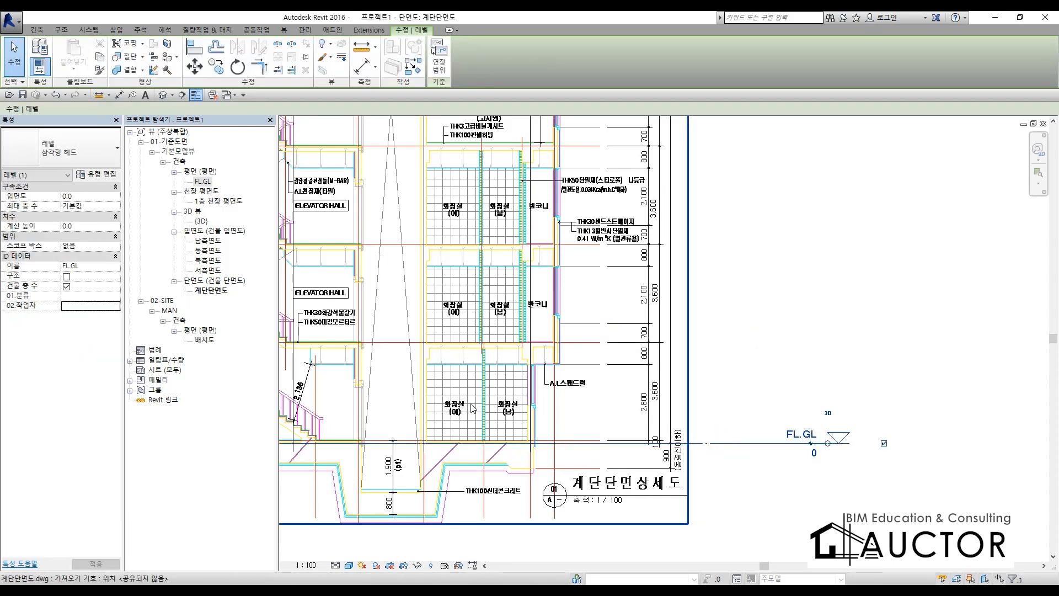
pyautogui.moveTo(538, 420); pyautogui.dragTo(937, 430, button='middle')
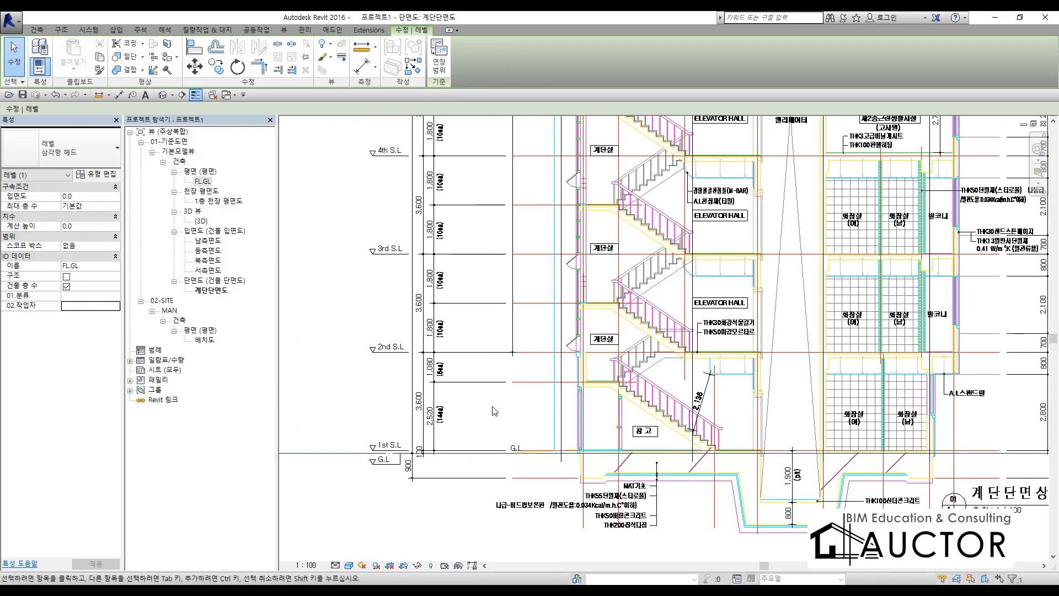
pyautogui.moveTo(694, 448); pyautogui.dragTo(421, 407, button='middle')
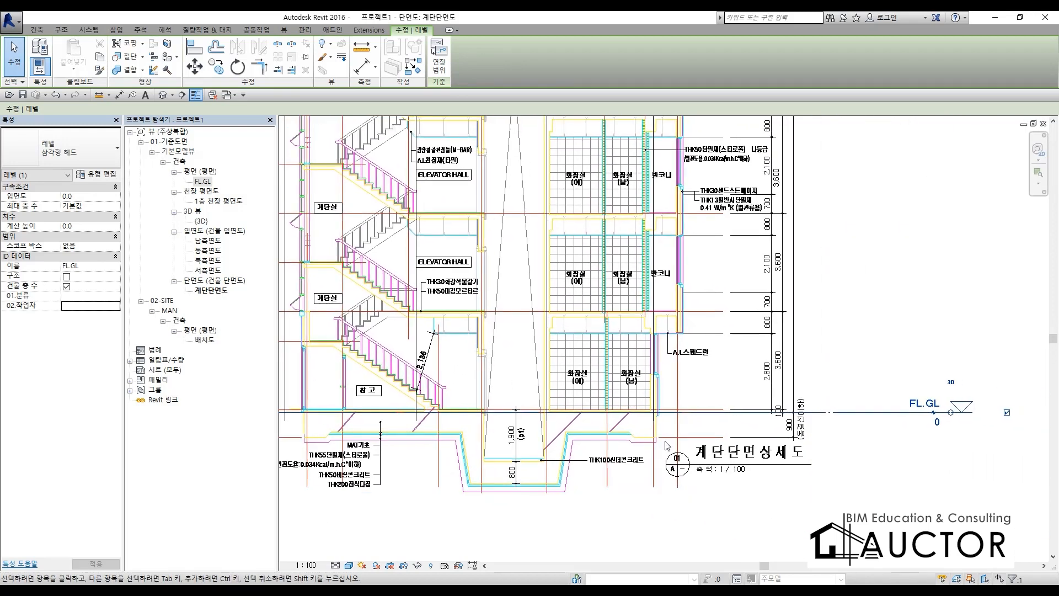
pyautogui.click(1052, 499)
pyautogui.click(877, 476)
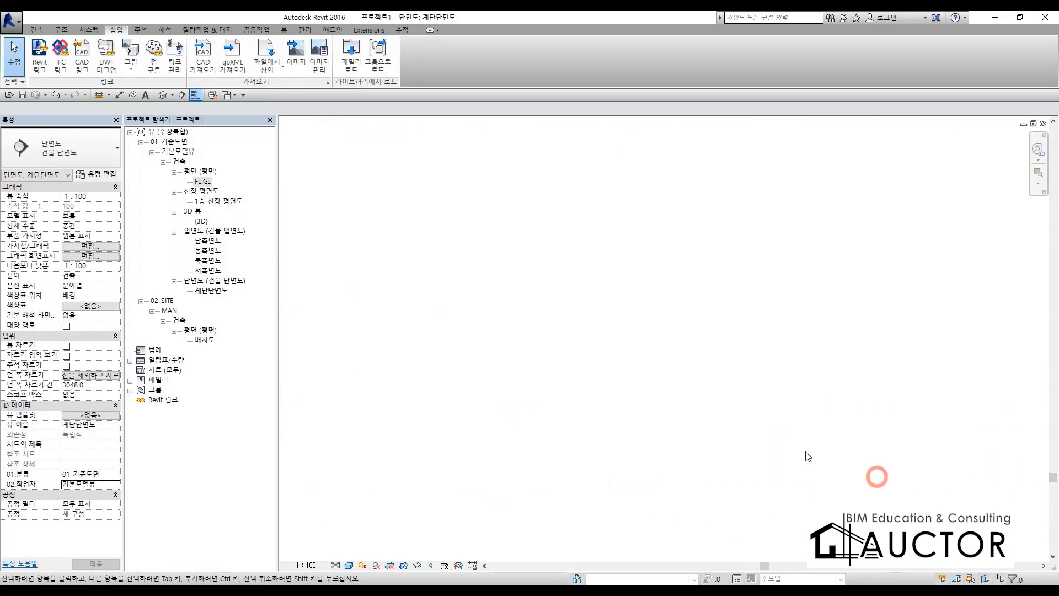
pyautogui.middleClick(610, 423)
pyautogui.click(638, 419)
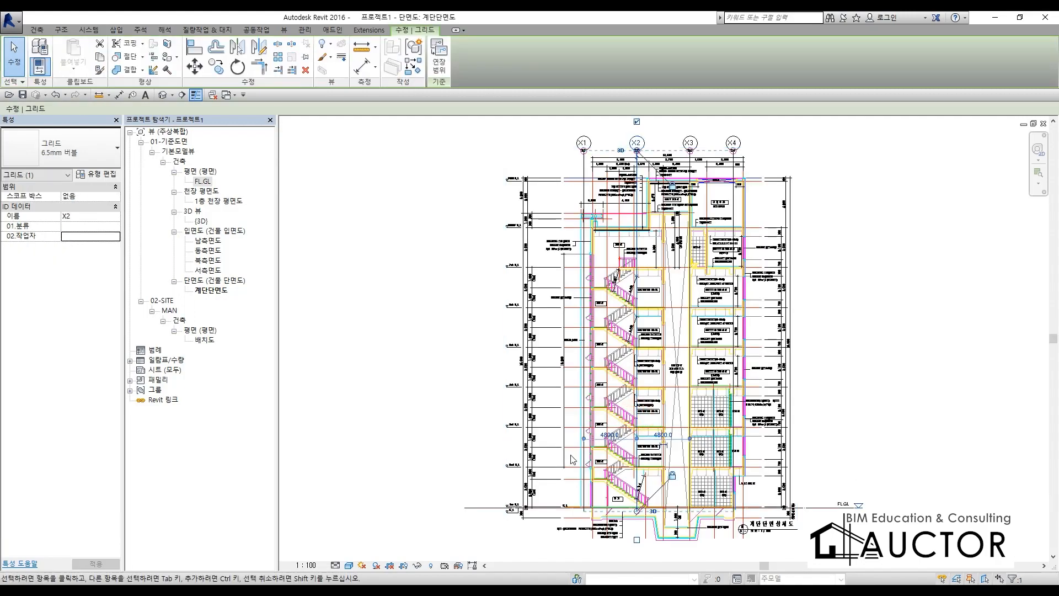
pyautogui.moveTo(572, 457); pyautogui.dragTo(607, 334, button='middle')
pyautogui.scroll(8, 836, 368)
pyautogui.scroll(2, 942, 408)
pyautogui.click(837, 442)
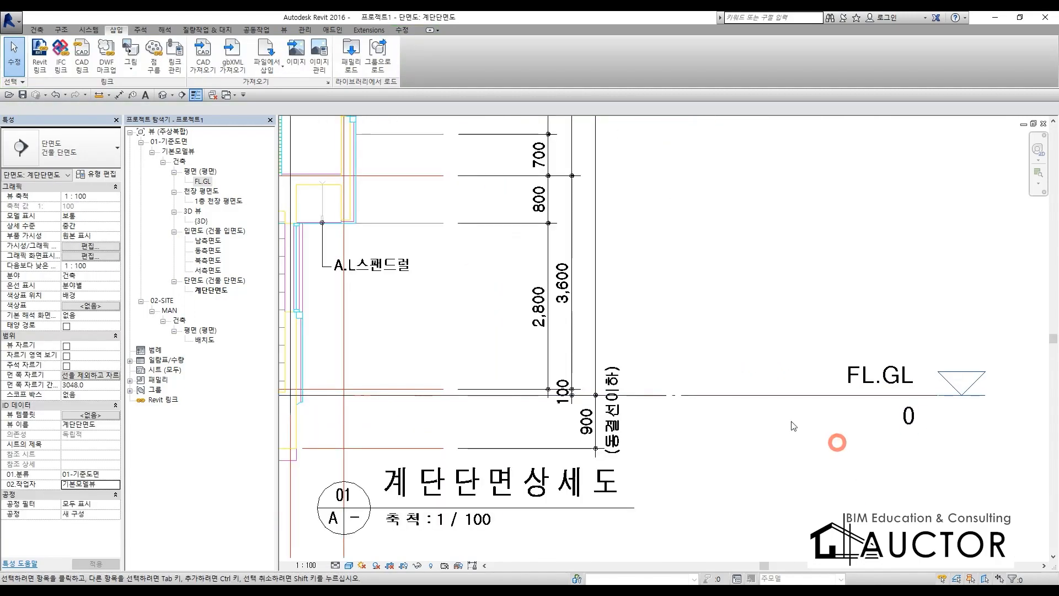
pyautogui.scroll(-4, 759, 389)
pyautogui.moveTo(533, 405); pyautogui.dragTo(952, 422, button='middle')
pyautogui.moveTo(454, 422); pyautogui.dragTo(932, 392, button='middle')
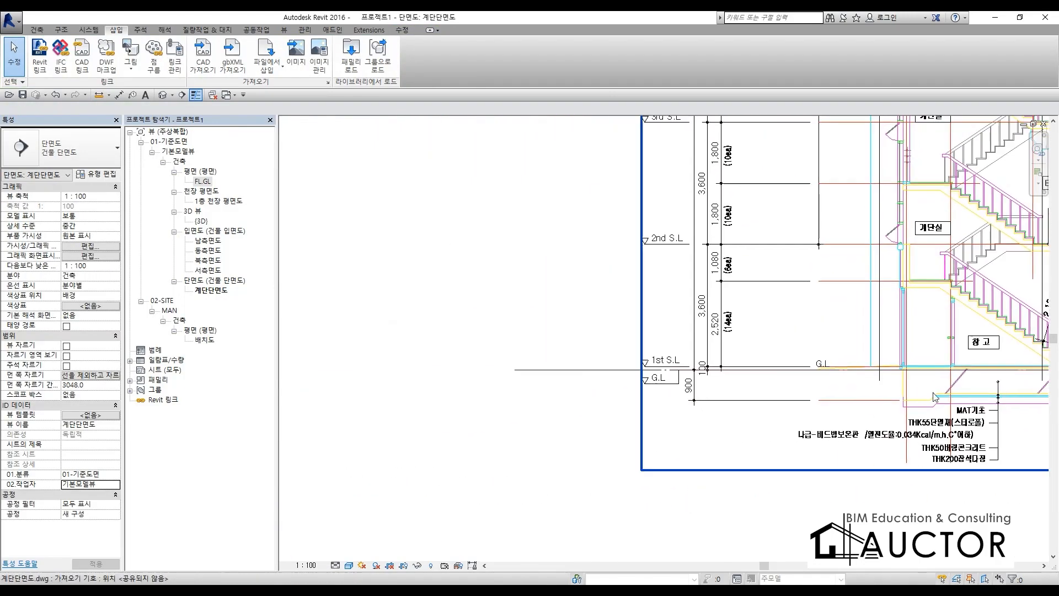
# - Copy the FL.GL level upward by 100 mm onto the 1st S.L line of the linked stair section
pyautogui.scroll(6, 623, 376)
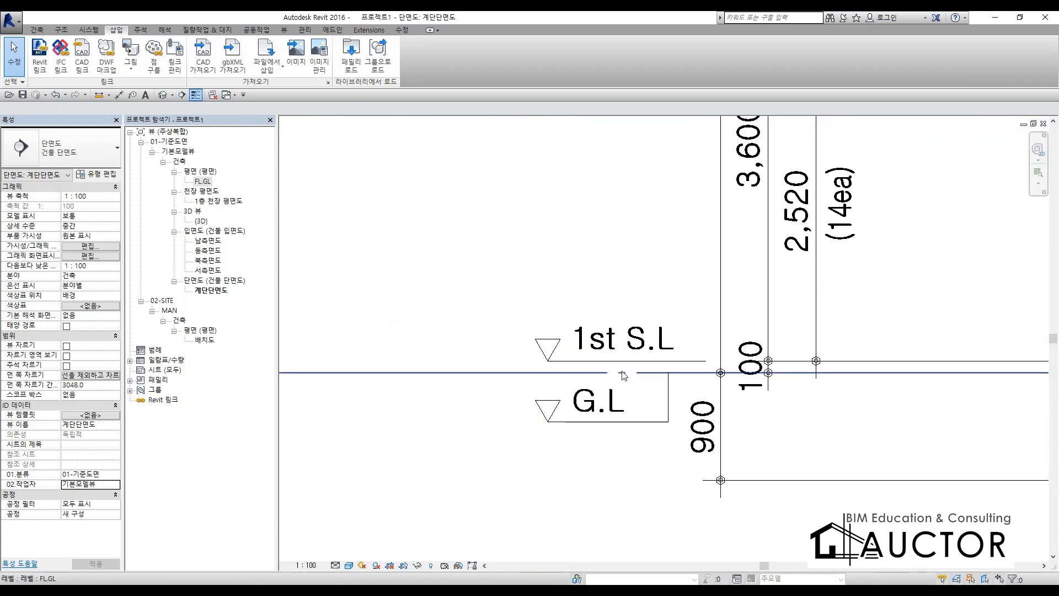
pyautogui.moveTo(416, 425); pyautogui.dragTo(388, 343)
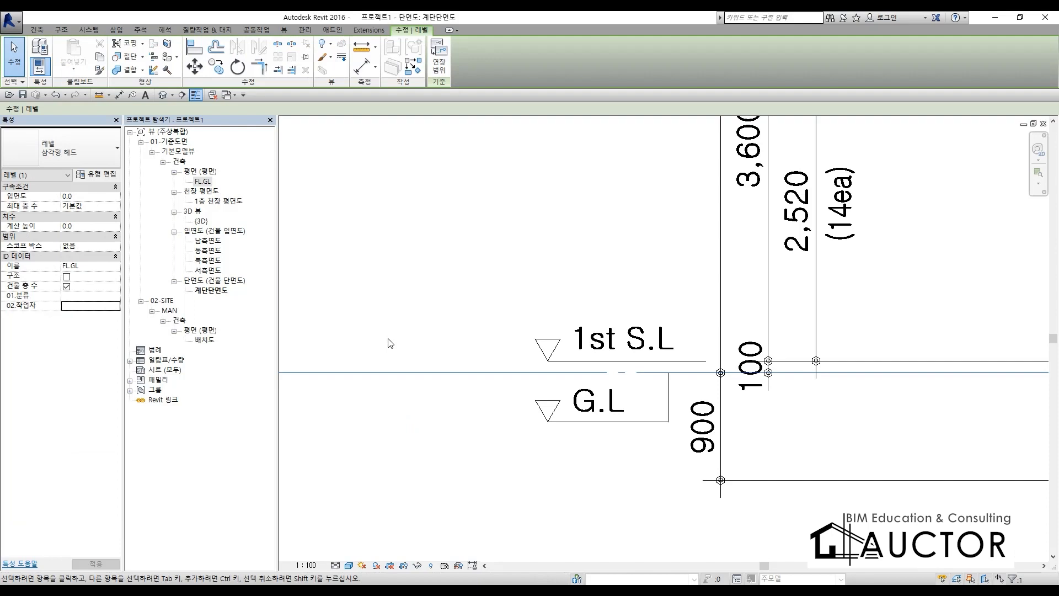
pyautogui.press('c')
pyautogui.press('o')
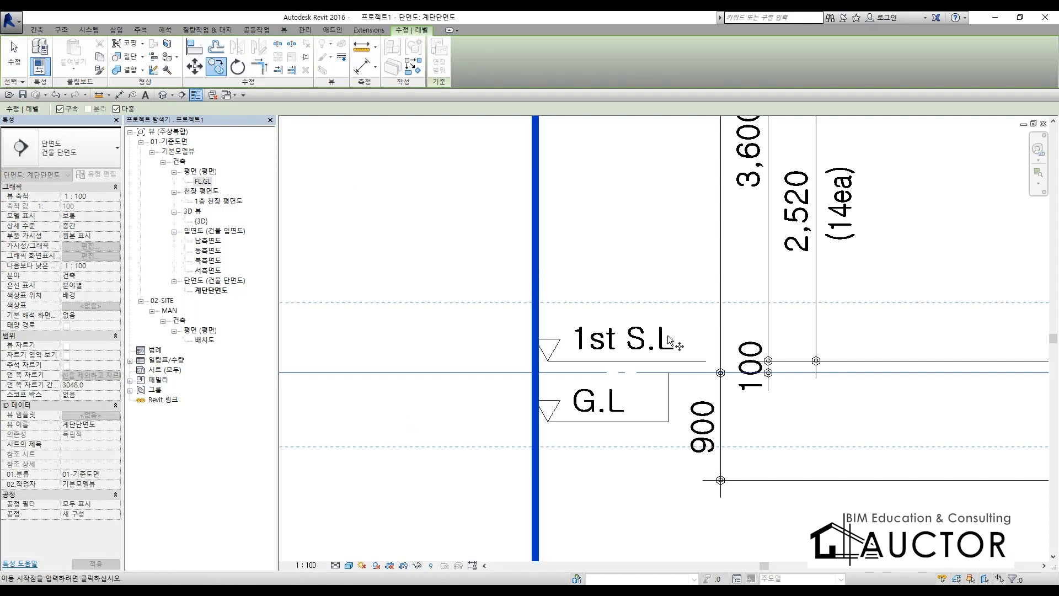
pyautogui.click(683, 372)
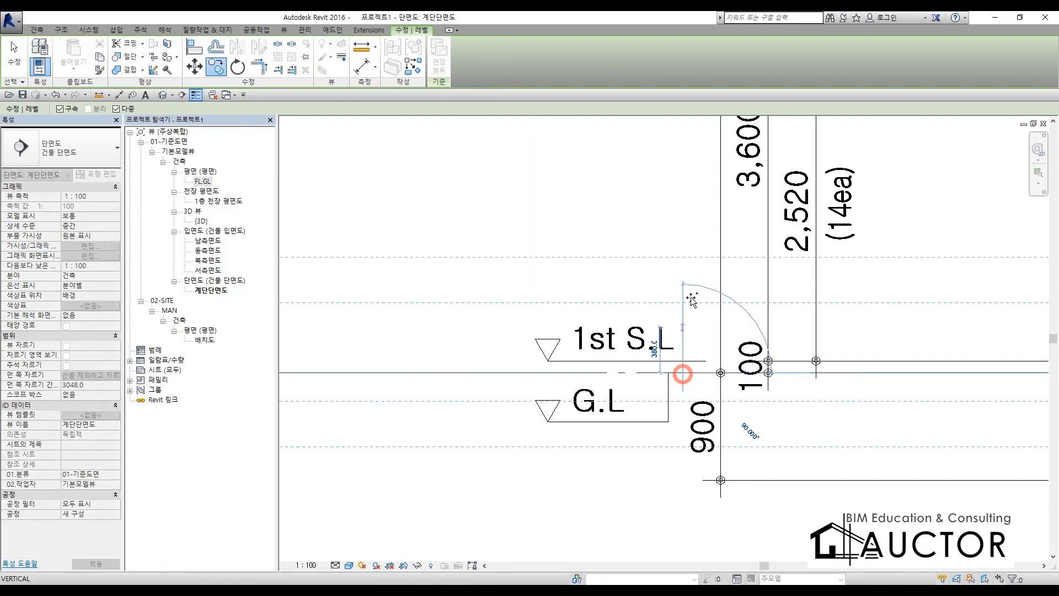
pyautogui.click(675, 361)
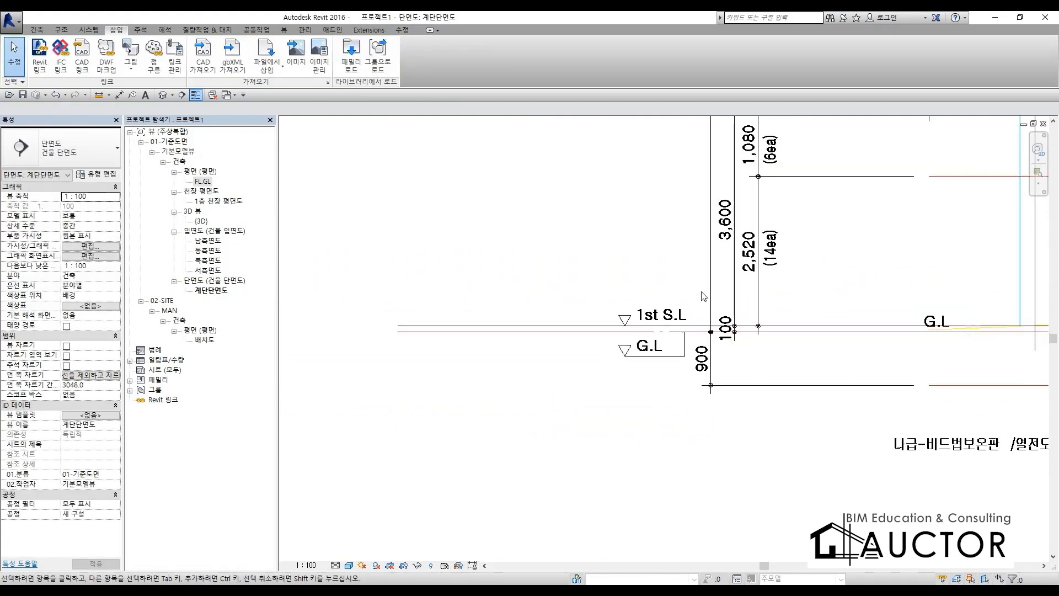
# - Add an elbow to the FL.GL level head and pull the head down clear of the copied level's head
pyautogui.scroll(6, 696, 404)
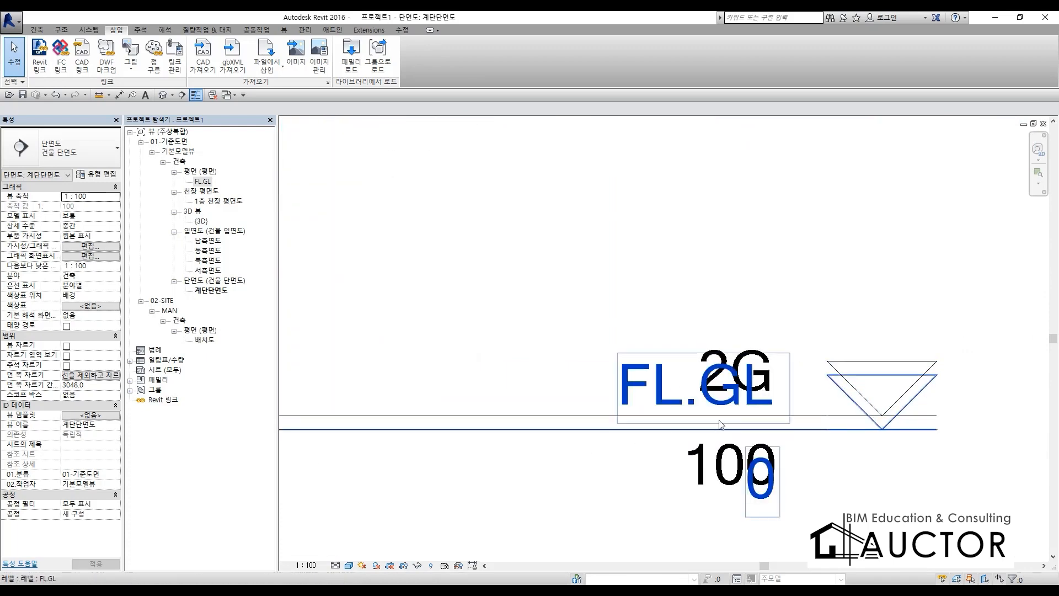
pyautogui.moveTo(609, 441); pyautogui.dragTo(586, 277, button='middle')
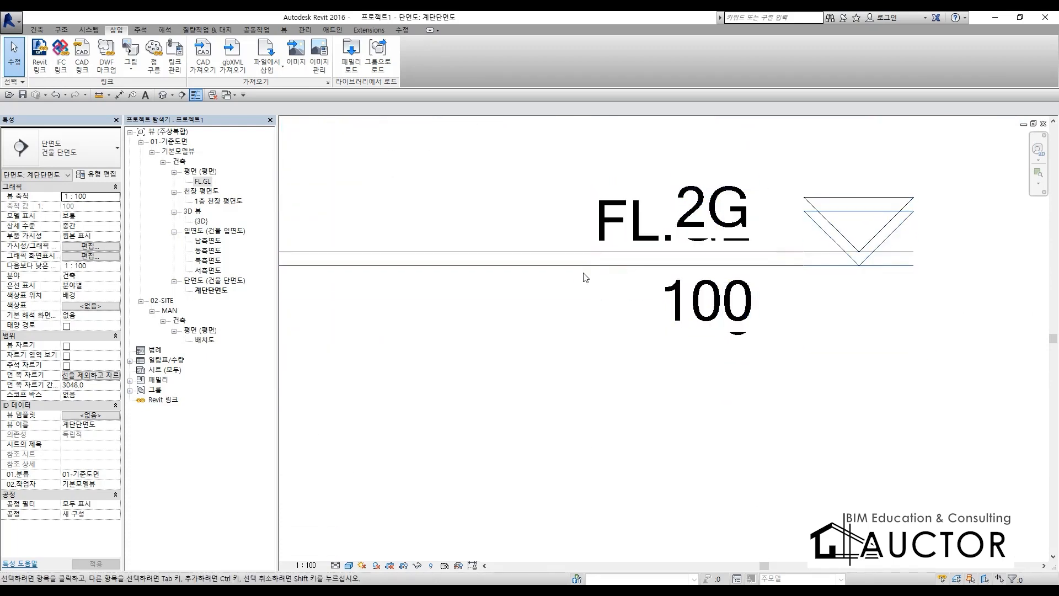
pyautogui.click(540, 267)
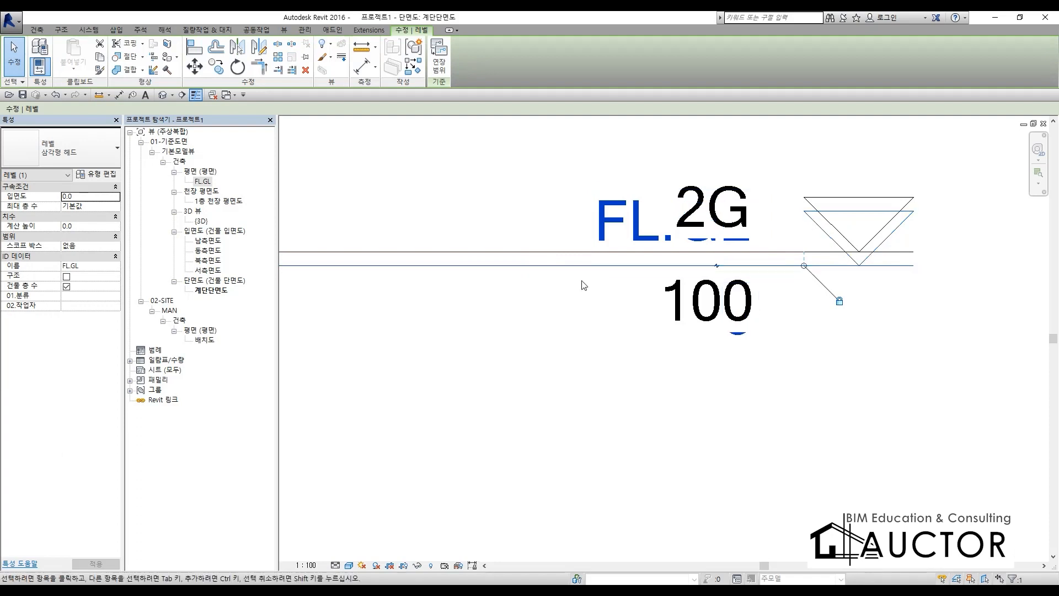
pyautogui.click(716, 267)
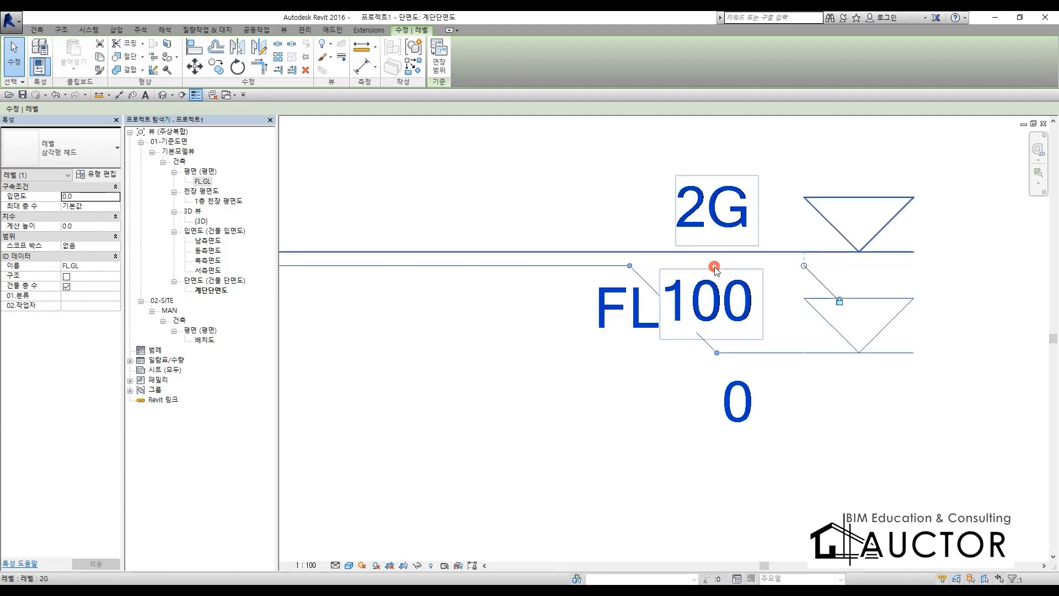
pyautogui.moveTo(716, 353); pyautogui.dragTo(508, 500)
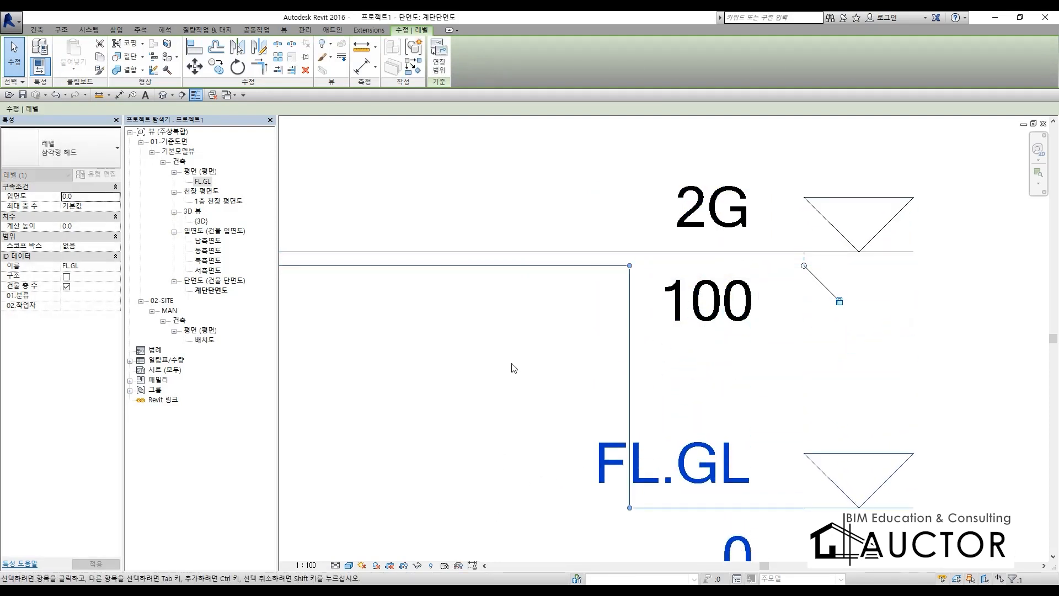
pyautogui.click(508, 355)
# - Rename the copied level above FL.GL to FL.01
pyautogui.moveTo(705, 293); pyautogui.dragTo(631, 251, button='middle')
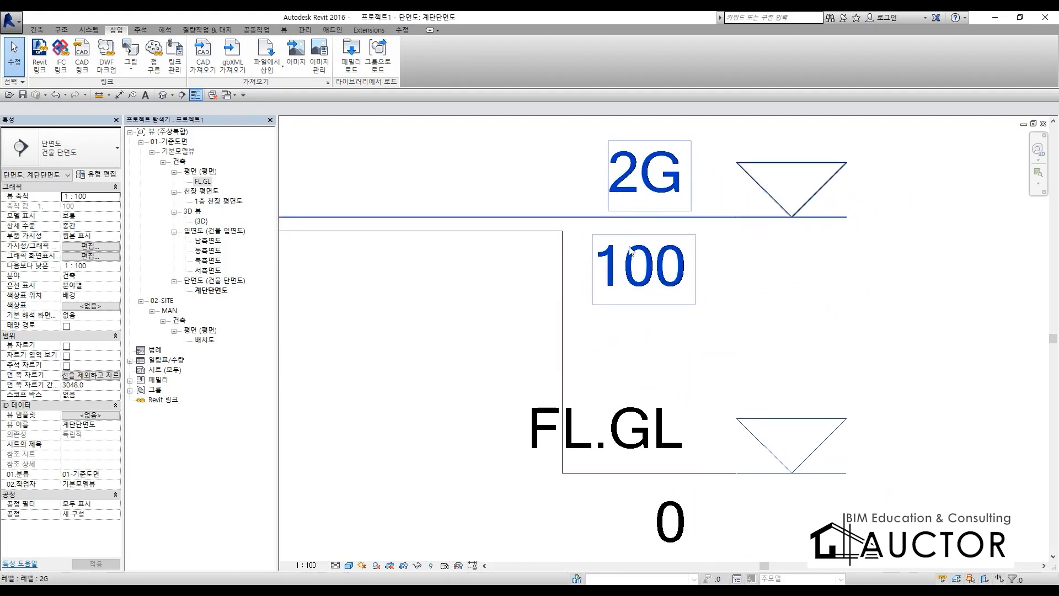
pyautogui.click(652, 177)
pyautogui.click(652, 177)
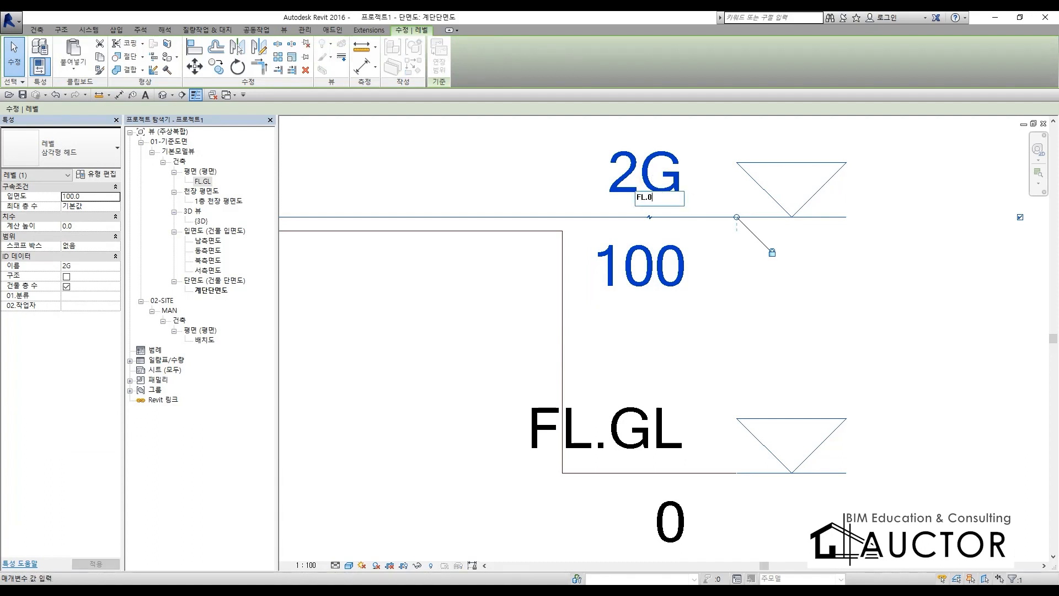
pyautogui.click(912, 281)
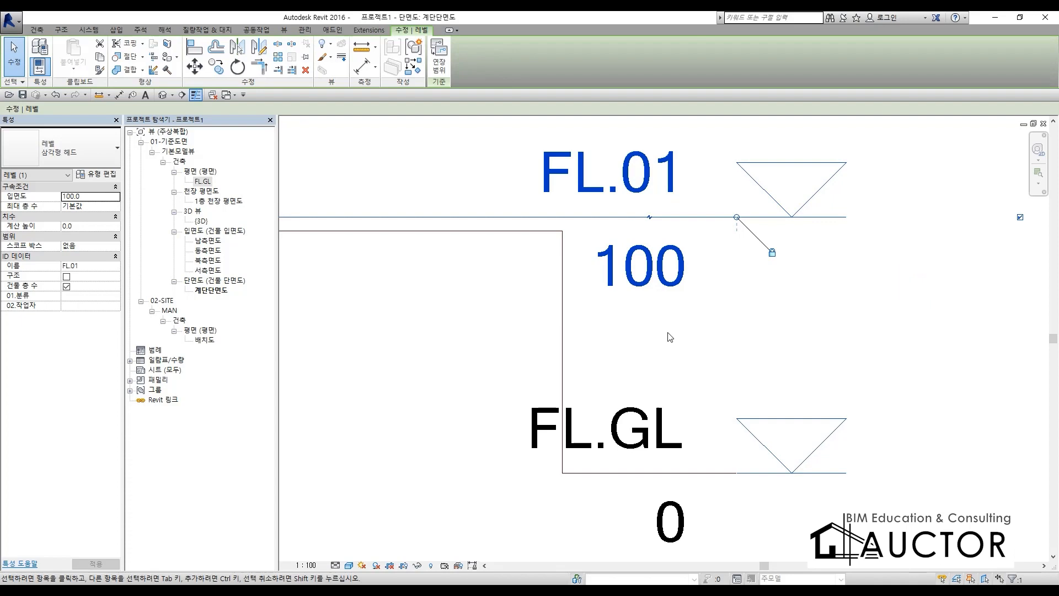
# - Examine the FL.01 and FL.GL levels against the 1st S.L and G.L marks across the linked stair section
pyautogui.scroll(-5, 671, 334)
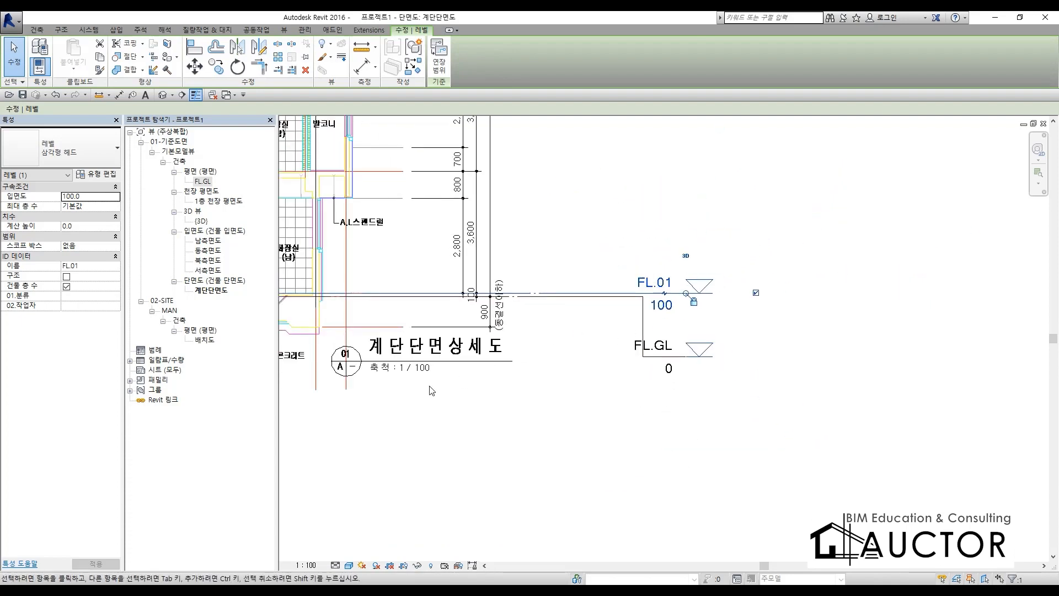
pyautogui.moveTo(522, 392)
pyautogui.mouseDown(button='middle')
pyautogui.moveTo(632, 405)
pyautogui.moveTo(959, 409)
pyautogui.moveTo(735, 381)
pyautogui.mouseUp(button='middle')
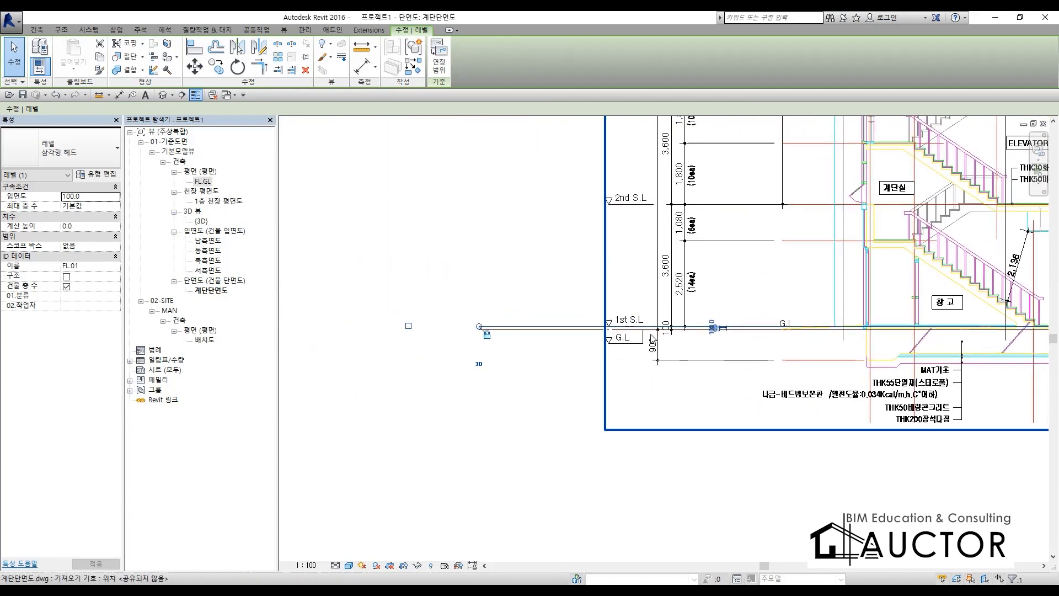
pyautogui.scroll(5, 629, 325)
pyautogui.scroll(-5, 624, 301)
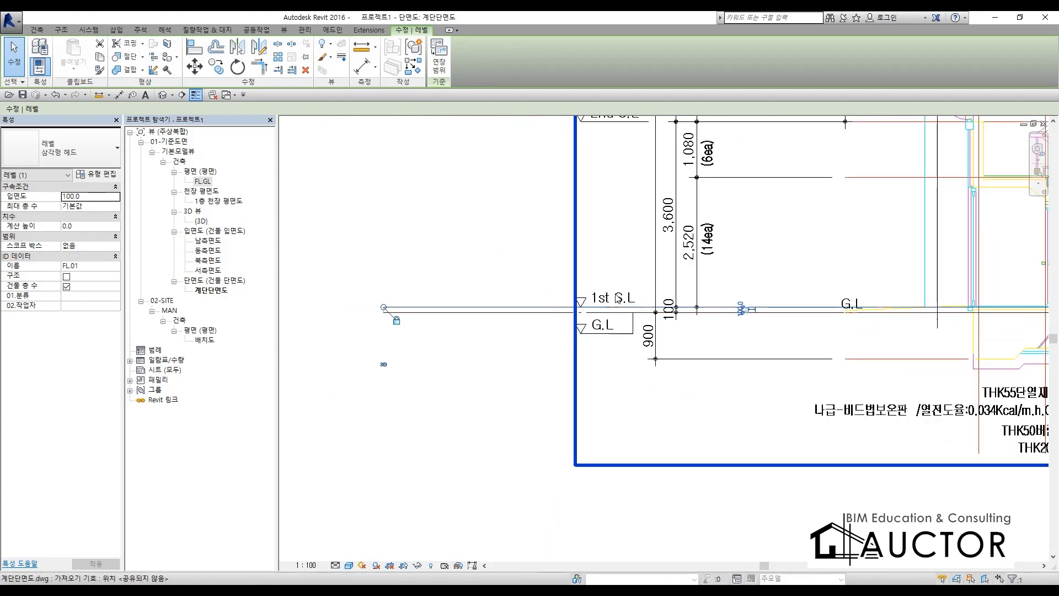
pyautogui.scroll(-3, 493, 347)
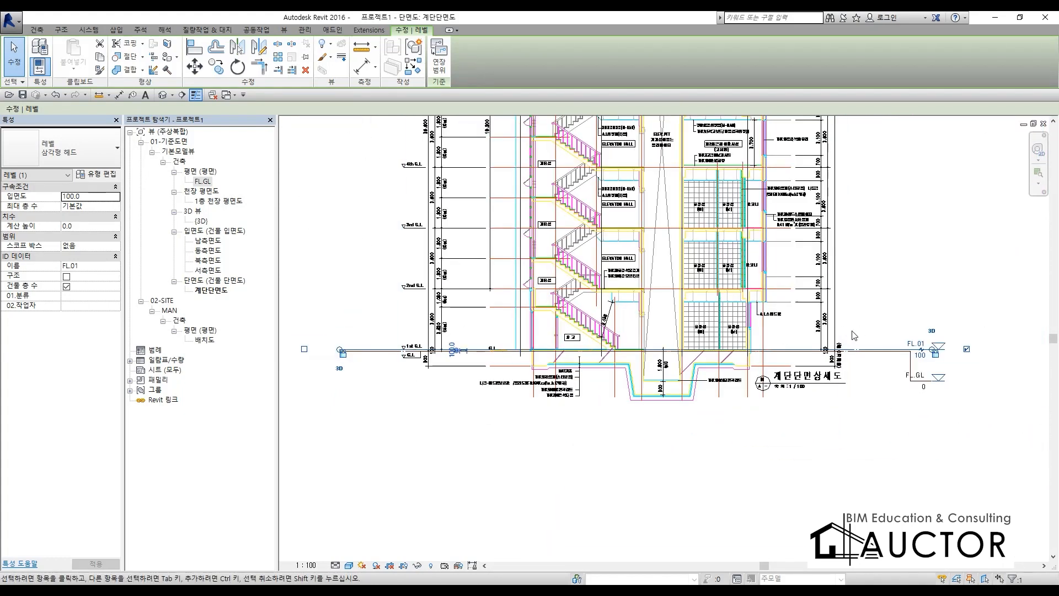
pyautogui.scroll(2, 805, 367)
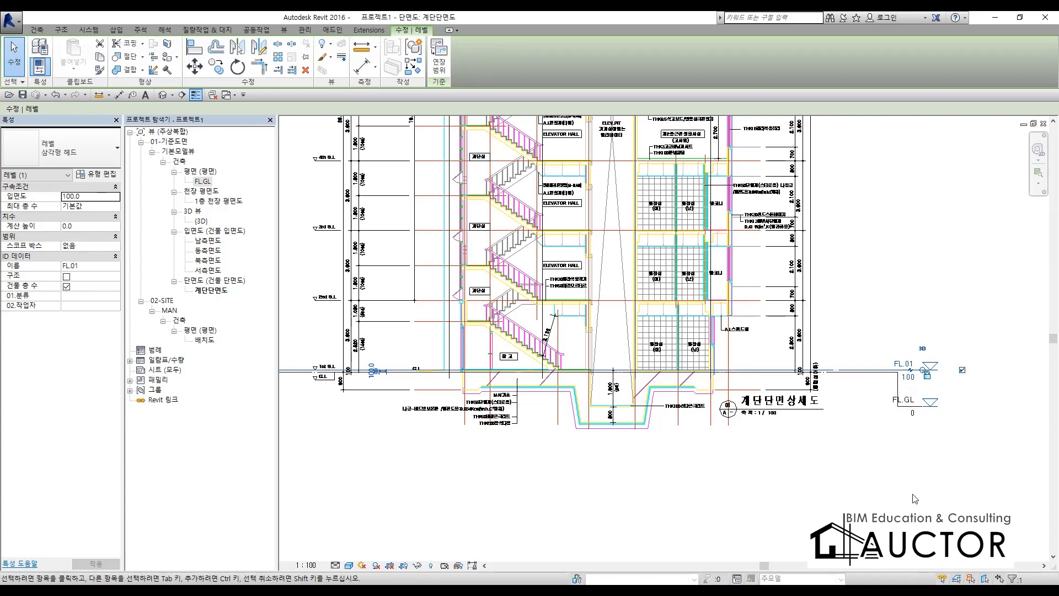
pyautogui.click(877, 473)
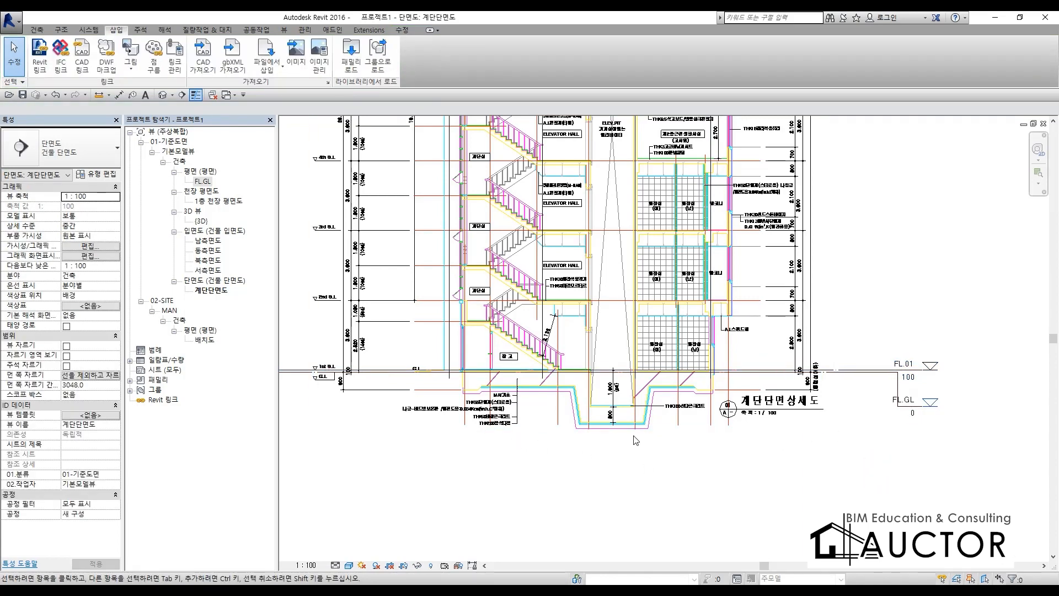
# - Write the boxed word Array with the options 1st and Last beside the lower storeys using the screen pen
pyautogui.scroll(5, 414, 383)
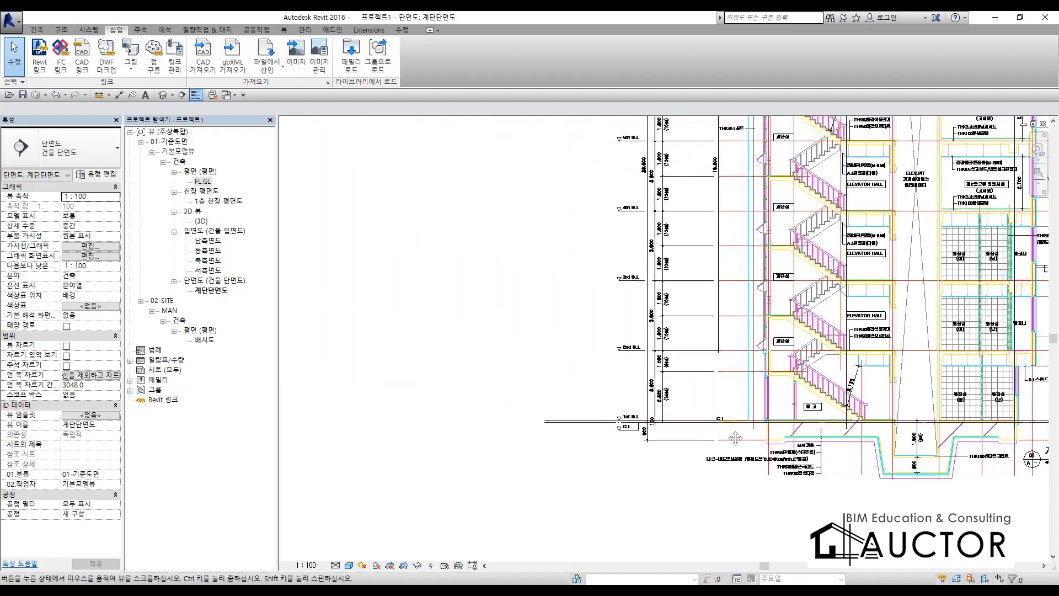
pyautogui.press('F9')
pyautogui.moveTo(318, 273)
pyautogui.mouseDown()
pyautogui.moveTo(364, 213)
pyautogui.moveTo(393, 258)
pyautogui.moveTo(409, 239)
pyautogui.mouseUp()
pyautogui.moveTo(416, 208); pyautogui.dragTo(524, 231)
pyautogui.moveTo(568, 232)
pyautogui.mouseDown()
pyautogui.moveTo(584, 242)
pyautogui.moveTo(568, 290)
pyautogui.mouseUp()
pyautogui.moveTo(287, 306)
pyautogui.mouseDown()
pyautogui.moveTo(582, 304)
pyautogui.moveTo(435, 209)
pyautogui.moveTo(309, 305)
pyautogui.moveTo(429, 303)
pyautogui.moveTo(350, 476)
pyautogui.mouseUp()
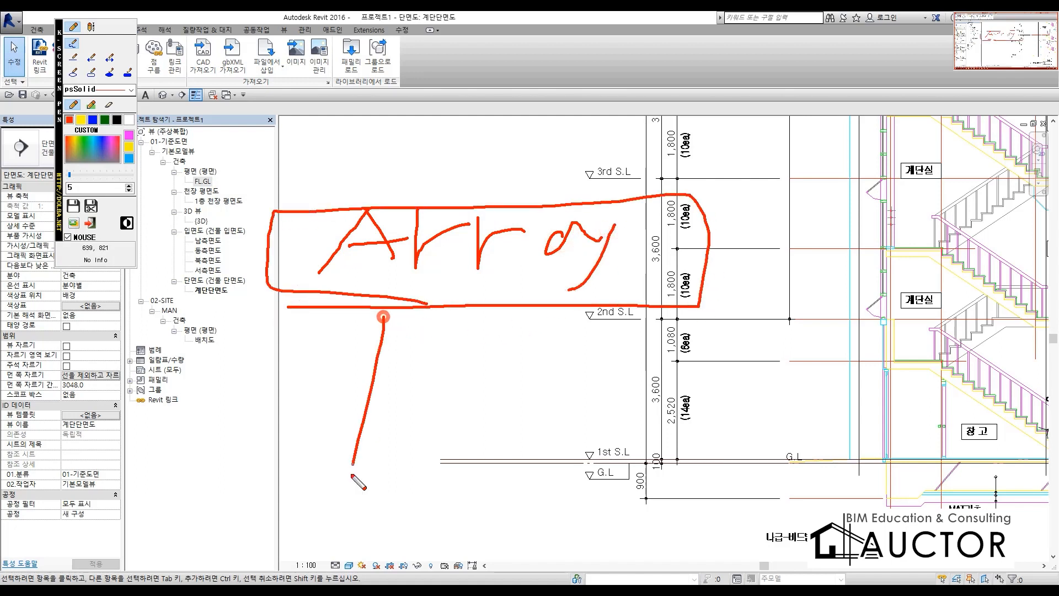
pyautogui.moveTo(471, 379)
pyautogui.mouseDown()
pyautogui.moveTo(451, 418)
pyautogui.moveTo(415, 401)
pyautogui.mouseUp()
pyautogui.moveTo(435, 380); pyautogui.dragTo(531, 383)
pyautogui.moveTo(498, 345); pyautogui.dragTo(533, 427)
pyautogui.click(564, 427)
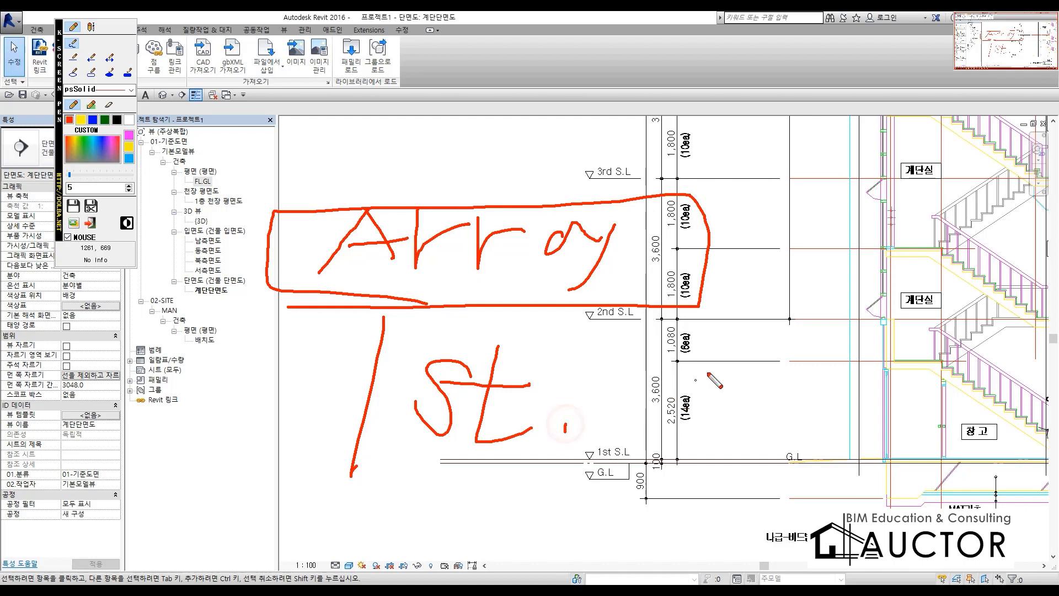
pyautogui.moveTo(708, 455)
pyautogui.mouseDown()
pyautogui.moveTo(762, 309)
pyautogui.moveTo(804, 421)
pyautogui.moveTo(835, 421)
pyautogui.moveTo(861, 453)
pyautogui.moveTo(902, 452)
pyautogui.mouseUp()
pyautogui.moveTo(913, 464)
pyautogui.mouseDown()
pyautogui.moveTo(403, 513)
pyautogui.moveTo(294, 513)
pyautogui.mouseUp()
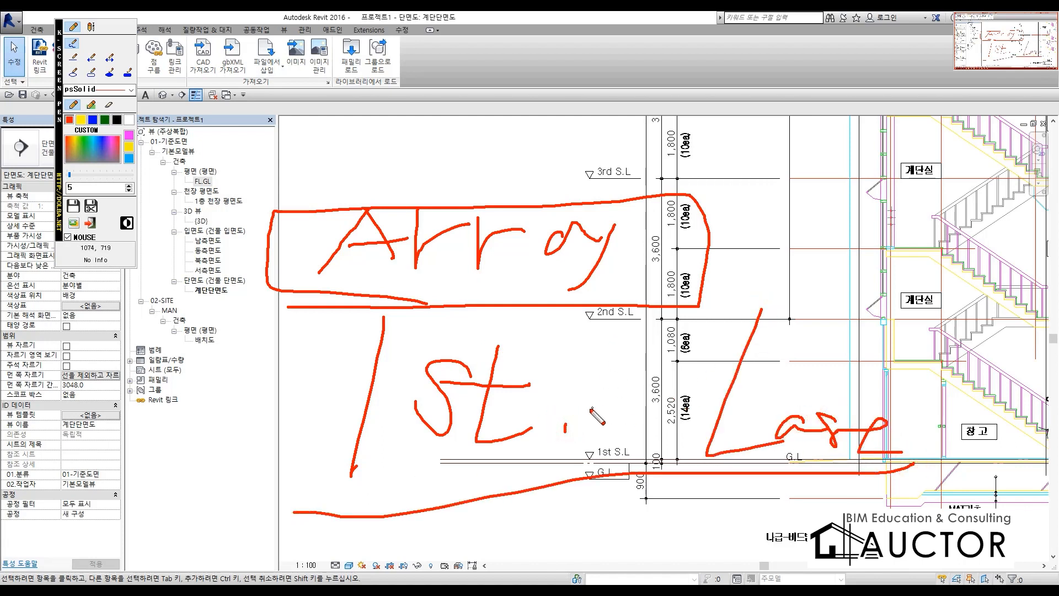
# - Overwrite the pen note 1st with 2nd, circle it, underline the 1st, 2nd and 3rd S.L marks, and close the screen pen
pyautogui.moveTo(522, 455)
pyautogui.mouseDown()
pyautogui.moveTo(367, 494)
pyautogui.moveTo(346, 336)
pyautogui.moveTo(481, 307)
pyautogui.mouseUp()
pyautogui.moveTo(308, 393)
pyautogui.mouseDown()
pyautogui.moveTo(397, 348)
pyautogui.moveTo(449, 408)
pyautogui.mouseUp()
pyautogui.moveTo(469, 348); pyautogui.dragTo(441, 381)
pyautogui.moveTo(577, 328); pyautogui.dragTo(571, 359)
pyautogui.moveTo(588, 292)
pyautogui.mouseDown()
pyautogui.moveTo(513, 386)
pyautogui.moveTo(218, 428)
pyautogui.moveTo(474, 306)
pyautogui.moveTo(407, 470)
pyautogui.mouseUp()
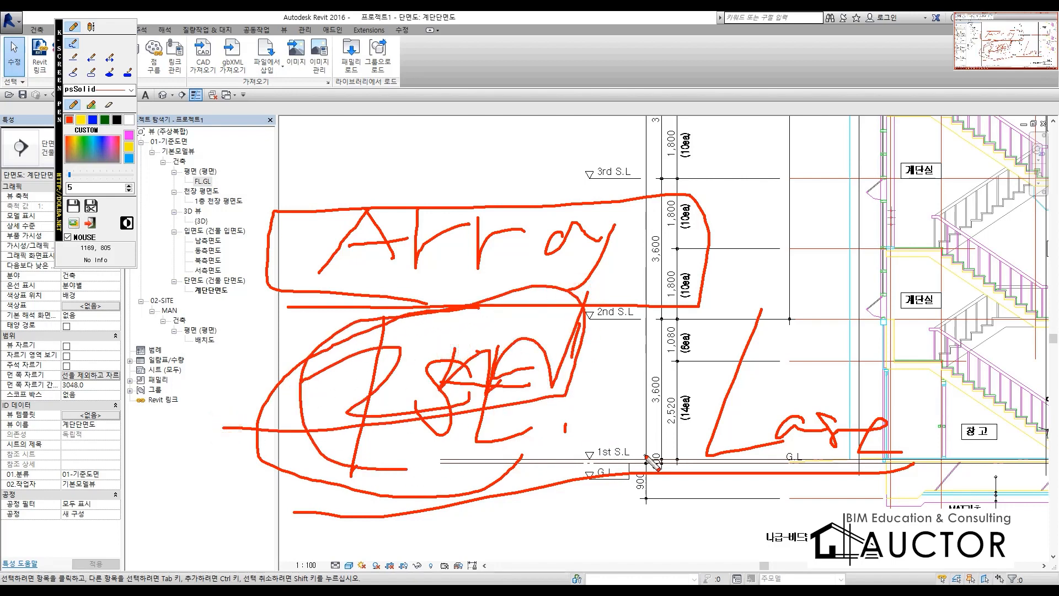
pyautogui.moveTo(587, 459); pyautogui.dragTo(708, 455)
pyautogui.moveTo(596, 317); pyautogui.dragTo(799, 342)
pyautogui.moveTo(578, 177); pyautogui.dragTo(763, 179)
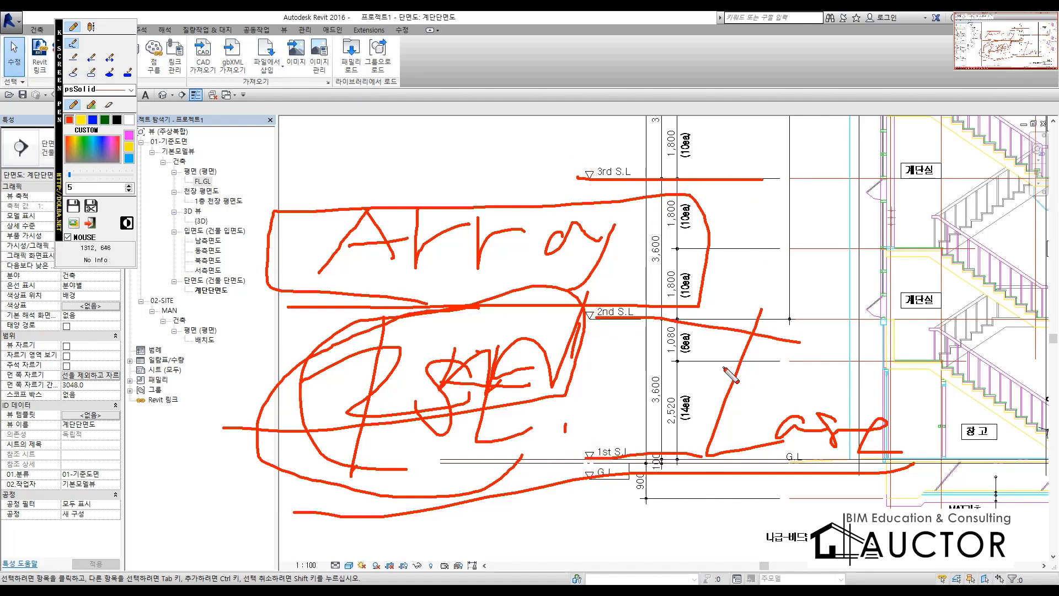
pyautogui.press('Escape')
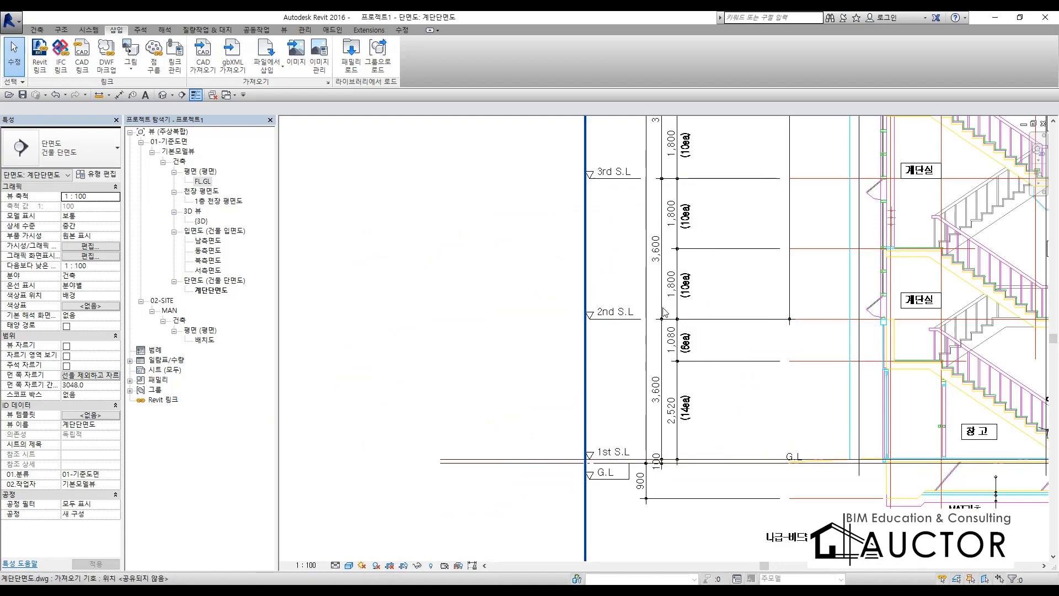
# - Examine the storey heights and S.L marks up to ROOF S.L and PHR S.L in the linked stair section
pyautogui.scroll(-2, 658, 303)
pyautogui.moveTo(658, 169)
pyautogui.mouseDown(button='middle')
pyautogui.moveTo(630, 379)
pyautogui.moveTo(632, 540)
pyautogui.mouseUp(button='middle')
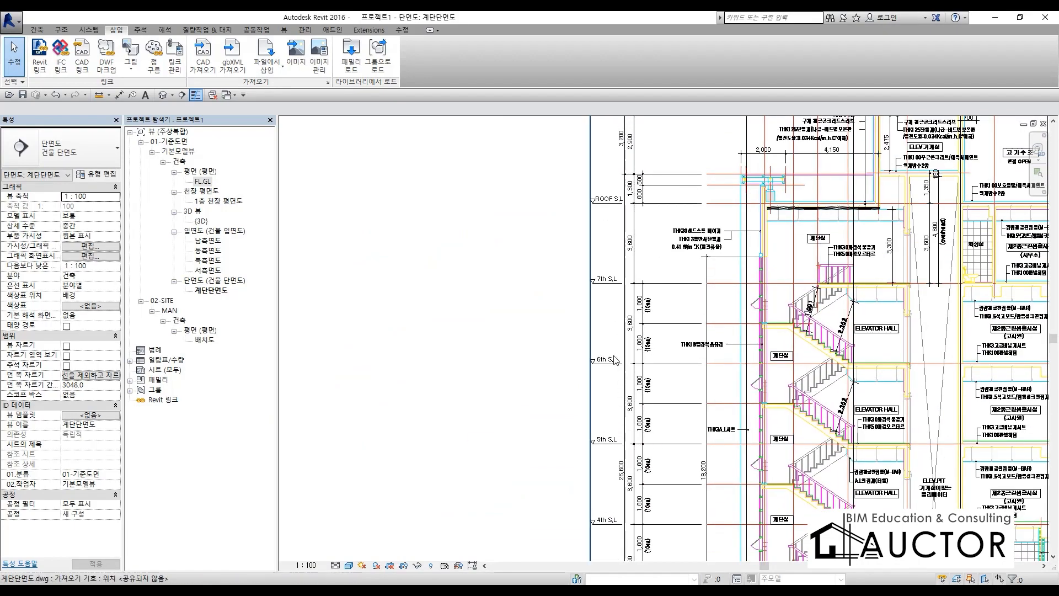
pyautogui.moveTo(638, 263); pyautogui.dragTo(621, 438, button='middle')
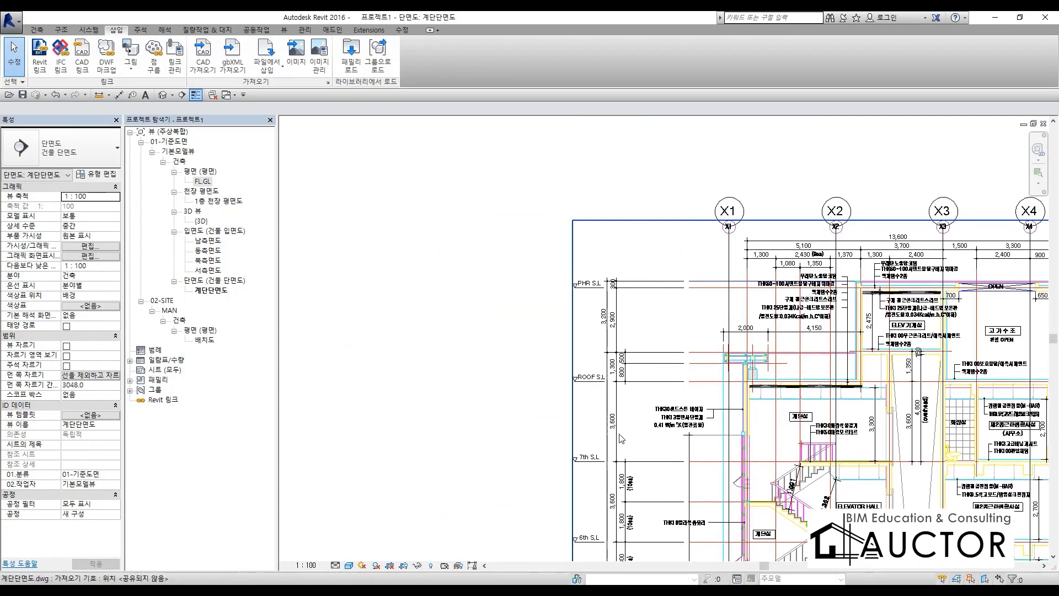
pyautogui.scroll(3, 591, 378)
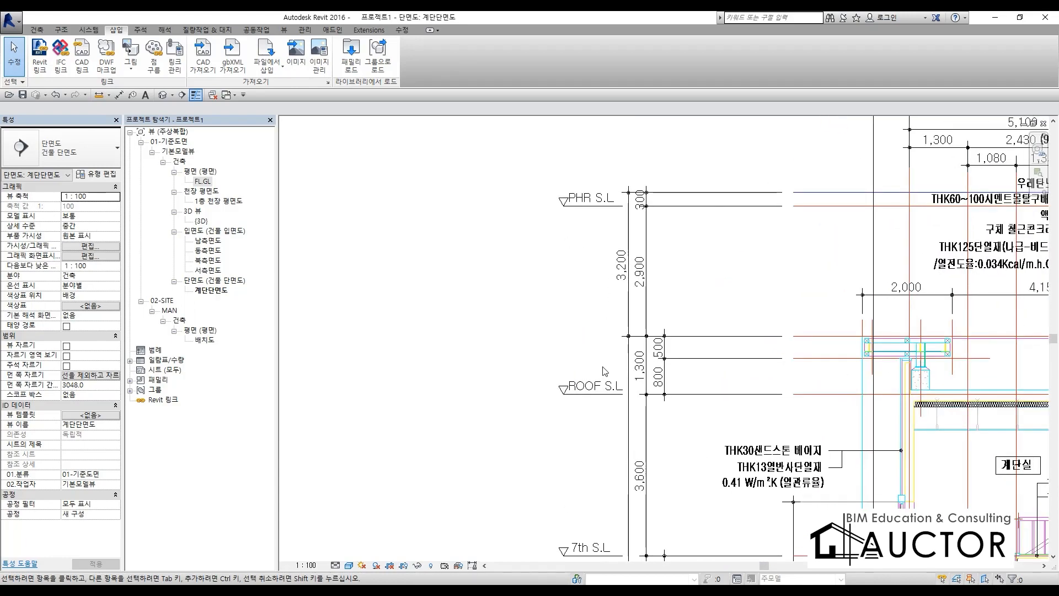
pyautogui.scroll(3, 632, 213)
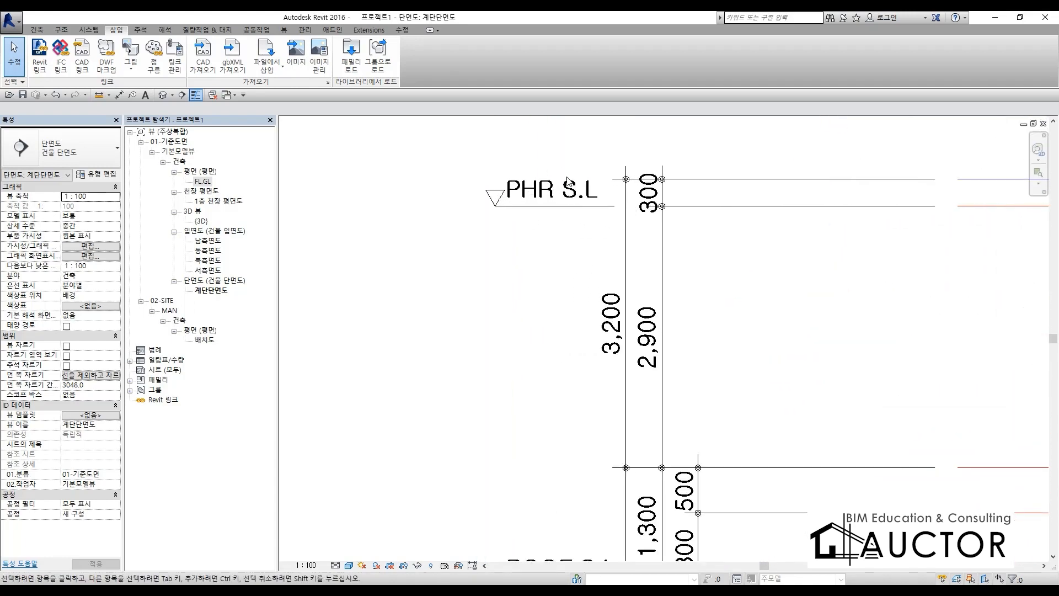
pyautogui.scroll(-5, 585, 226)
pyautogui.scroll(5, 637, 350)
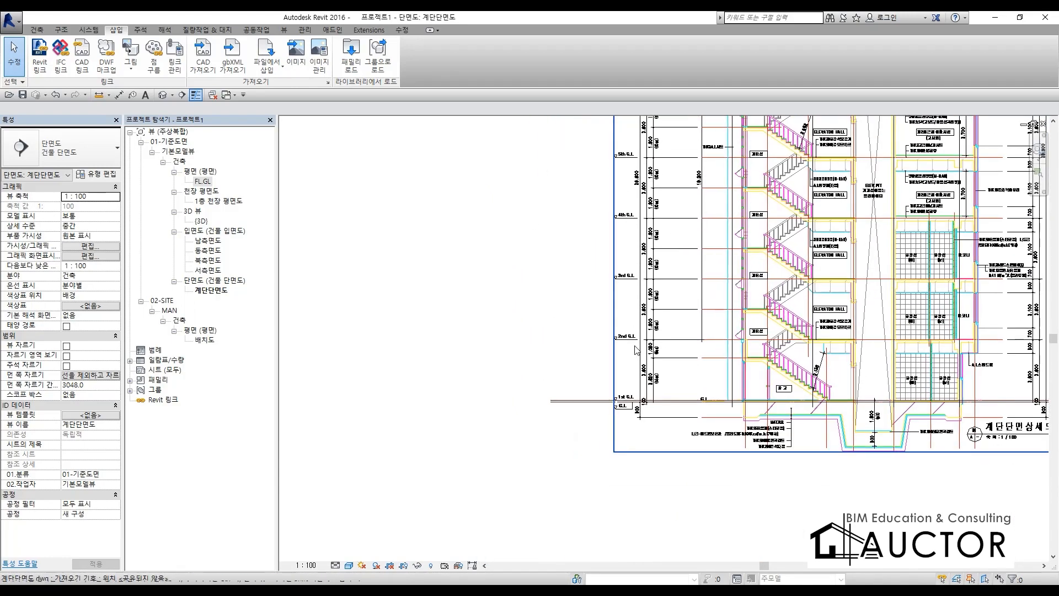
# - Select the FL.01 level line at the 1st S.L mark of the stair section drawing
pyautogui.scroll(6, 600, 366)
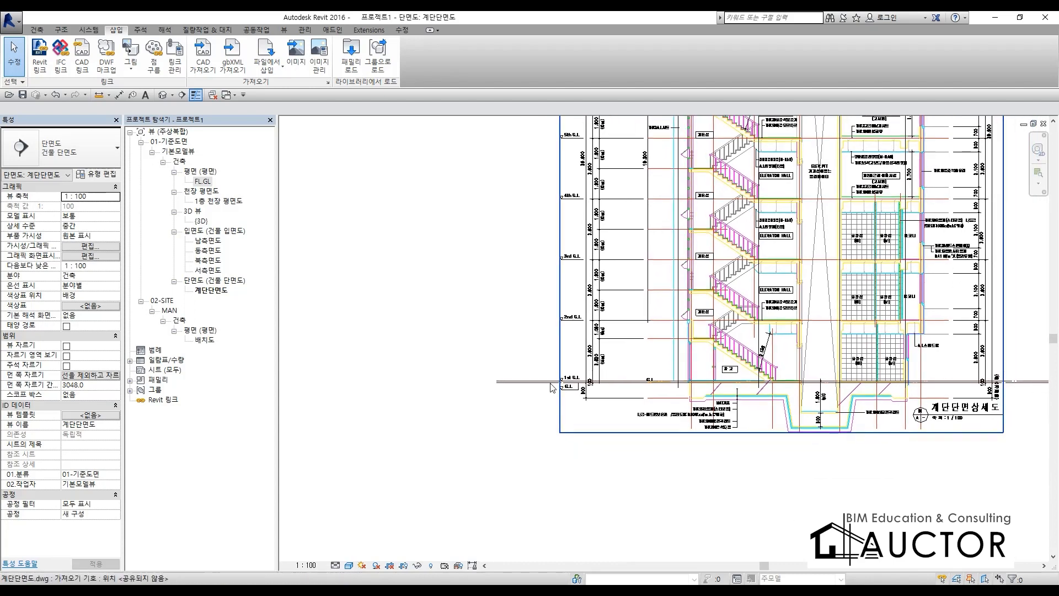
pyautogui.click(503, 381)
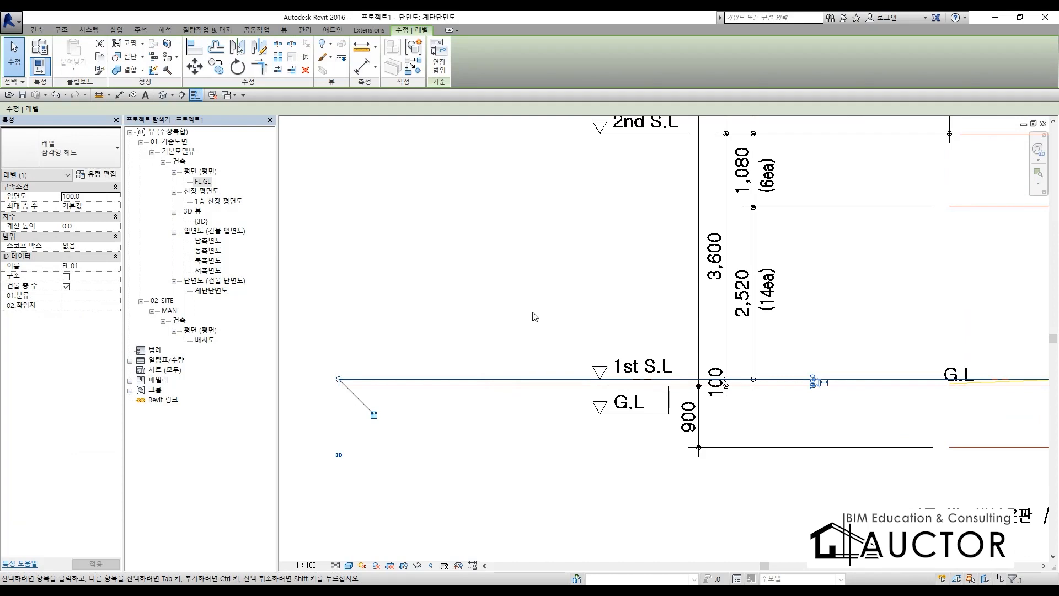
pyautogui.click(544, 309)
pyautogui.click(515, 379)
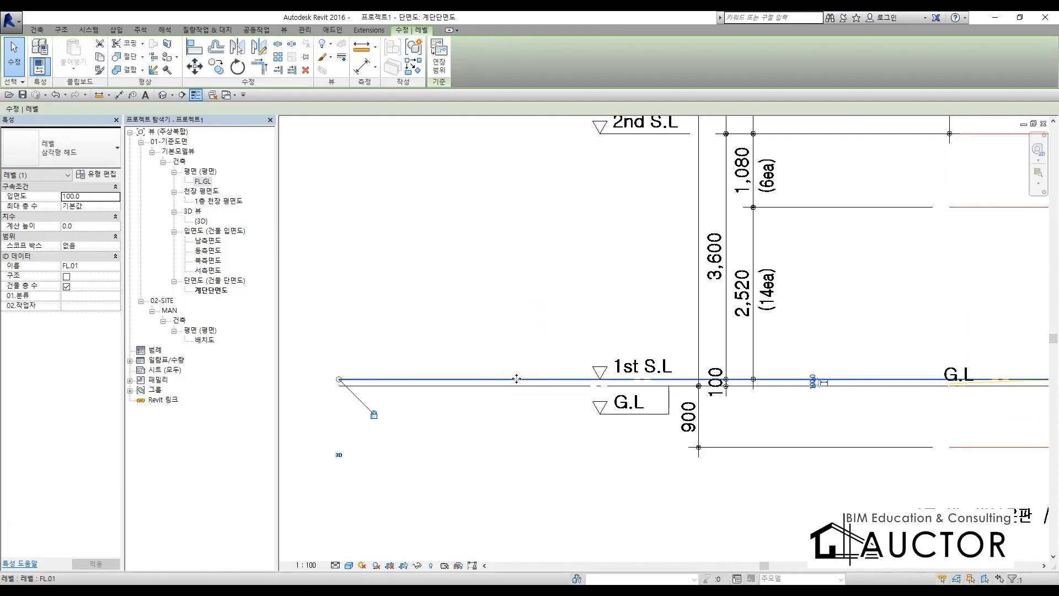
pyautogui.click(513, 316)
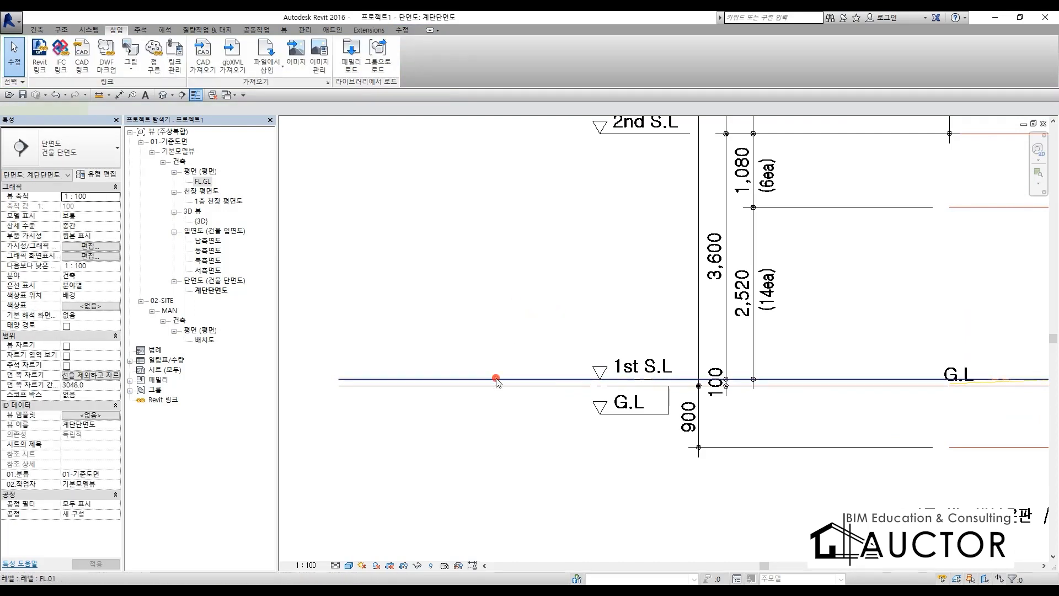
pyautogui.click(496, 380)
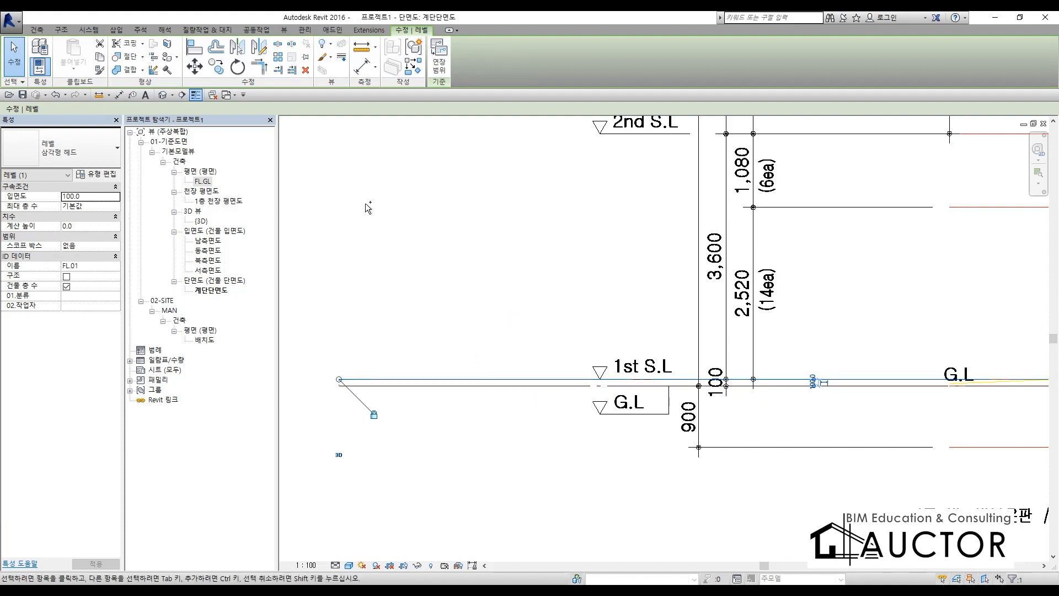
pyautogui.press('F9')
pyautogui.moveTo(276, 70)
pyautogui.mouseDown()
pyautogui.moveTo(268, 51)
pyautogui.moveTo(289, 68)
pyautogui.mouseUp()
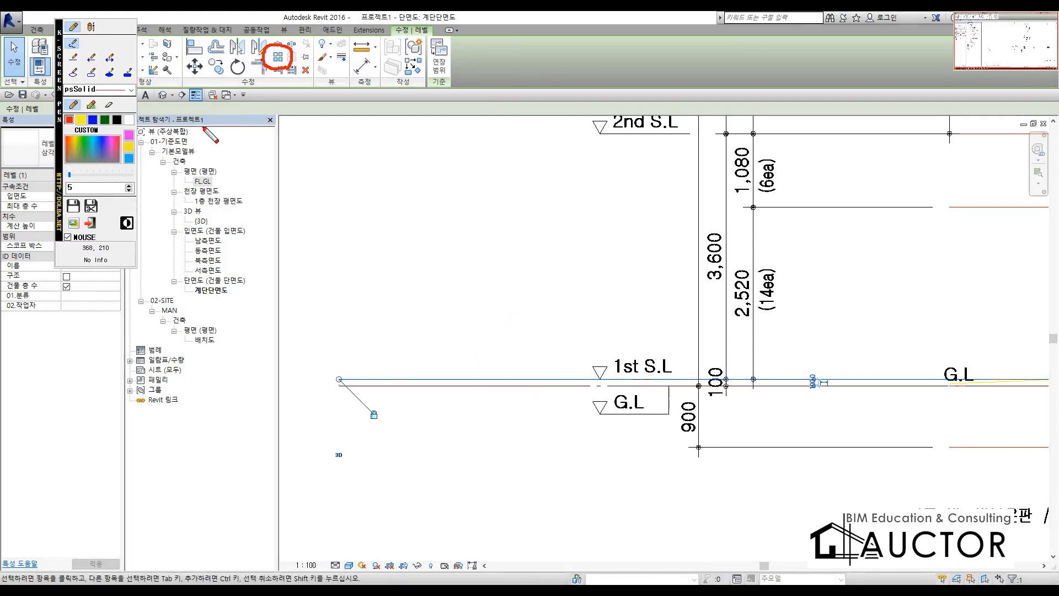
pyautogui.moveTo(579, 380)
pyautogui.mouseDown()
pyautogui.moveTo(296, 76)
pyautogui.moveTo(289, 99)
pyautogui.moveTo(289, 68)
pyautogui.moveTo(330, 72)
pyautogui.mouseUp()
pyautogui.moveTo(498, 142)
pyautogui.mouseDown()
pyautogui.moveTo(513, 152)
pyautogui.moveTo(531, 123)
pyautogui.moveTo(557, 139)
pyautogui.mouseUp()
pyautogui.moveTo(574, 128)
pyautogui.mouseDown()
pyautogui.moveTo(577, 166)
pyautogui.moveTo(652, 159)
pyautogui.mouseUp()
pyautogui.moveTo(386, 192)
pyautogui.mouseDown()
pyautogui.moveTo(551, 140)
pyautogui.moveTo(411, 223)
pyautogui.mouseUp()
pyautogui.press('Escape')
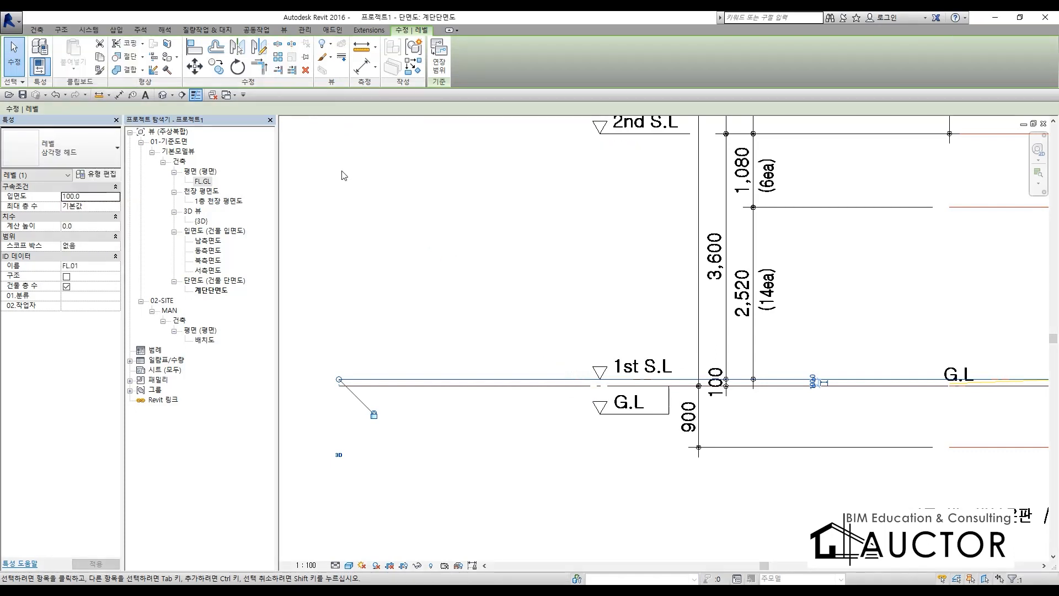
# - Reselect the FL.01 level and start a linear Array with grouping and spacing measured to the second item
pyautogui.press('Escape')
pyautogui.click(539, 380)
pyautogui.click(523, 365)
pyautogui.click(517, 380)
pyautogui.click(283, 59)
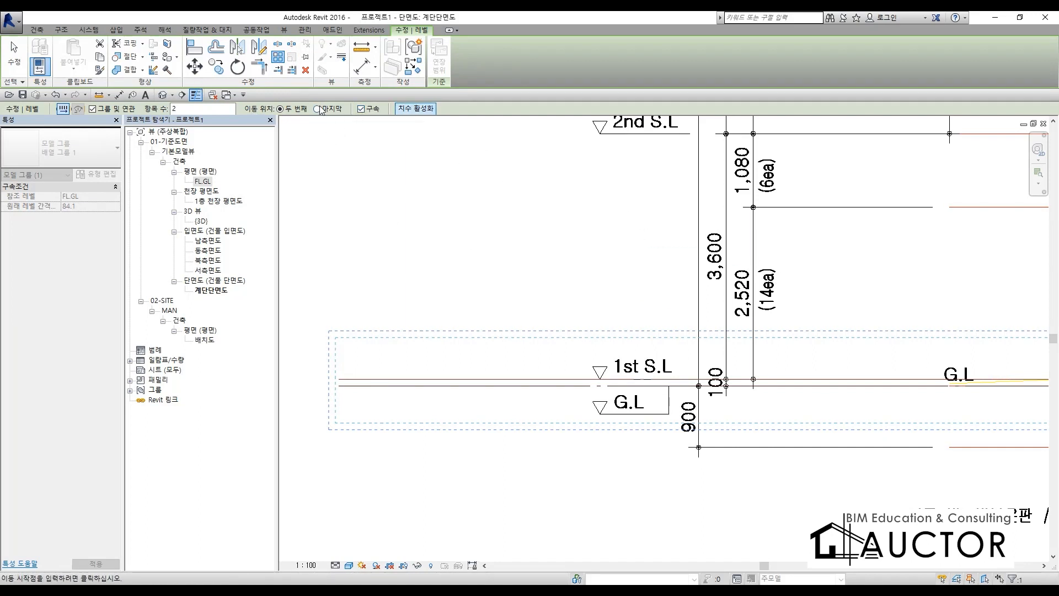
pyautogui.middleClick(410, 324)
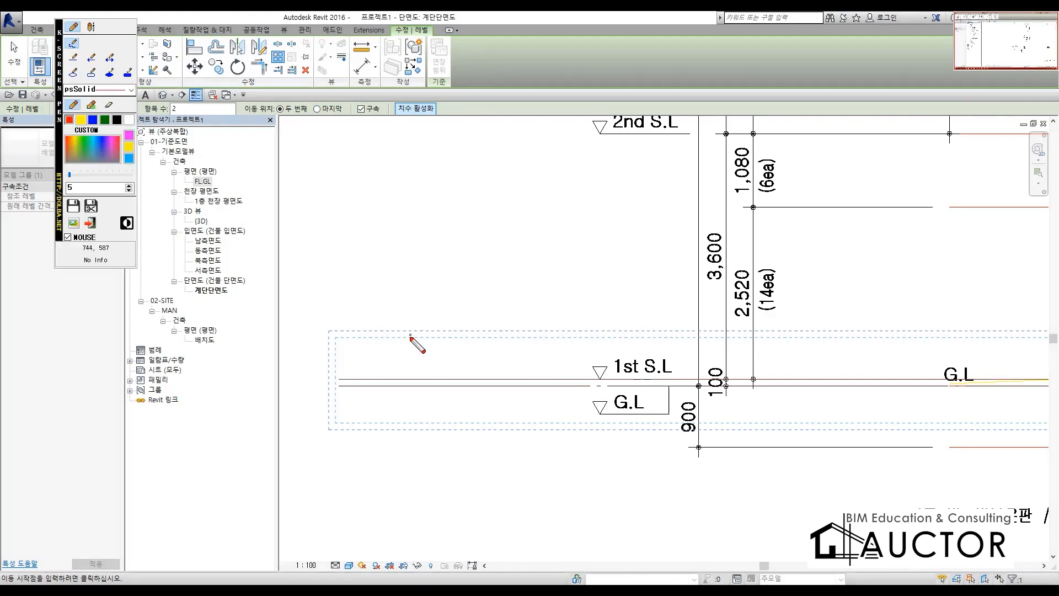
pyautogui.moveTo(235, 410); pyautogui.dragTo(360, 411)
pyautogui.moveTo(709, 427); pyautogui.dragTo(726, 428)
pyautogui.click(623, 413)
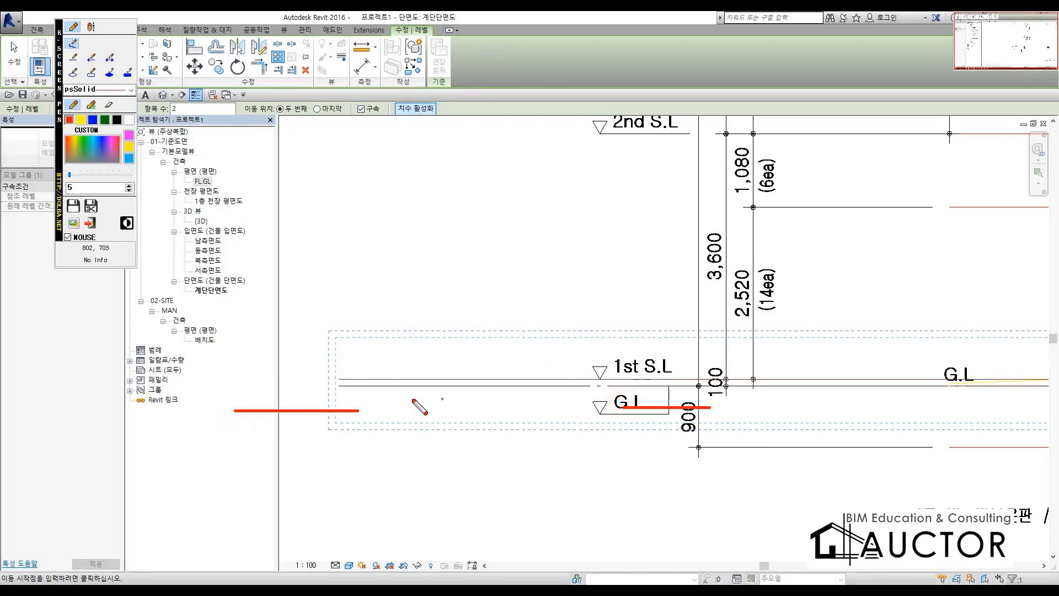
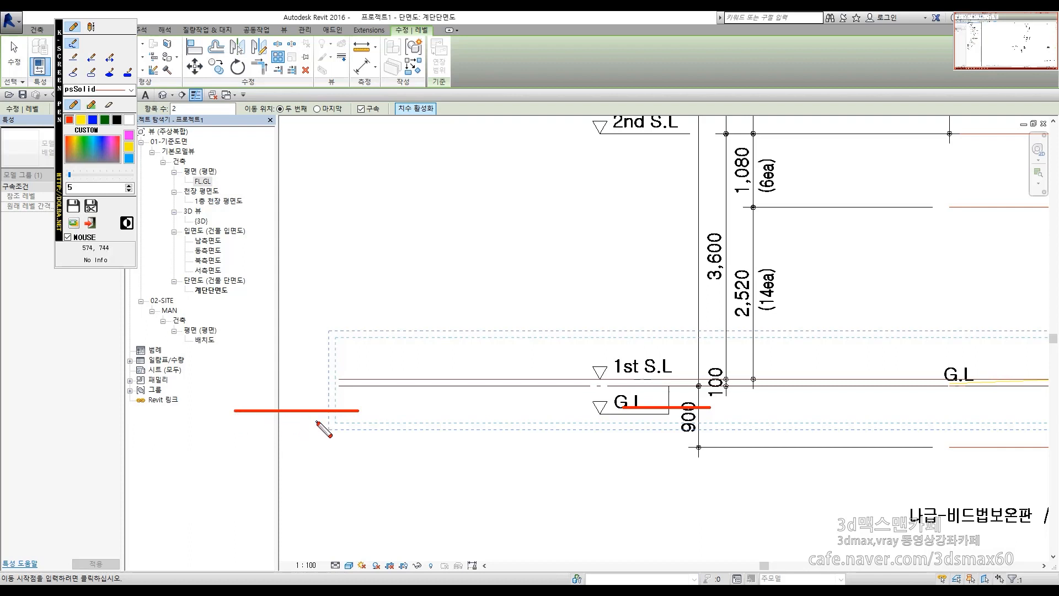
pyautogui.moveTo(230, 364); pyautogui.dragTo(376, 364)
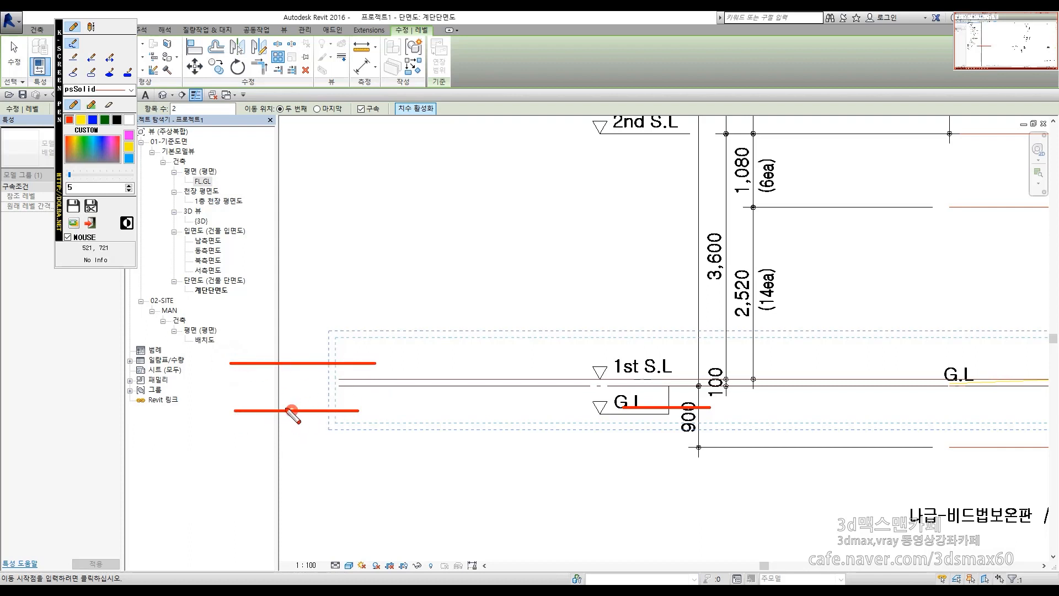
pyautogui.moveTo(287, 410); pyautogui.dragTo(265, 369)
pyautogui.moveTo(235, 323); pyautogui.dragTo(378, 314)
pyautogui.moveTo(255, 266); pyautogui.dragTo(337, 263)
pyautogui.moveTo(285, 223); pyautogui.dragTo(363, 224)
pyautogui.moveTo(278, 180); pyautogui.dragTo(315, 180)
pyautogui.moveTo(239, 147); pyautogui.dragTo(312, 149)
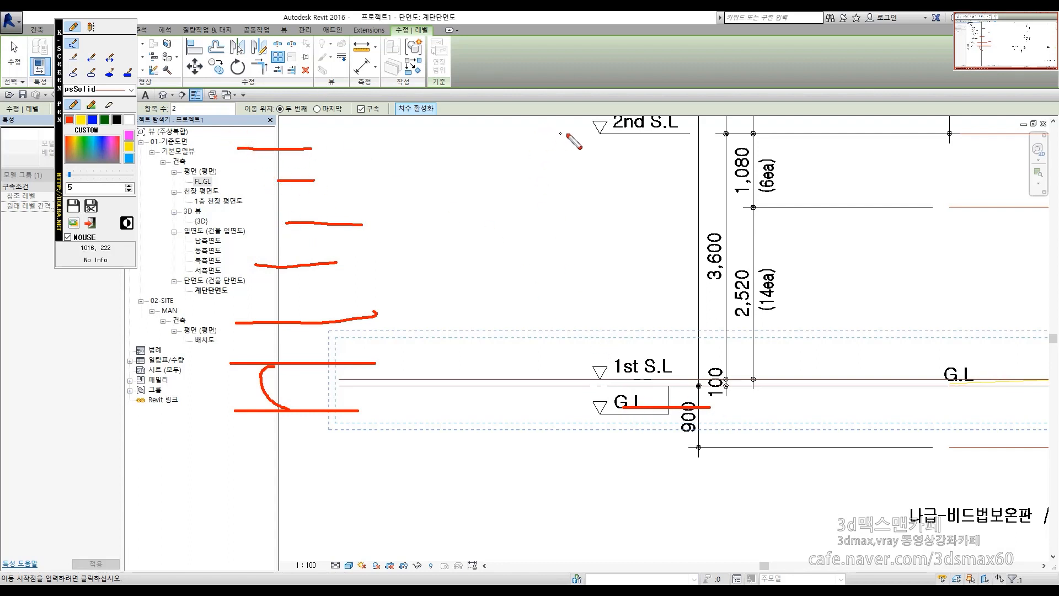
pyautogui.moveTo(576, 128)
pyautogui.mouseDown()
pyautogui.moveTo(692, 128)
pyautogui.moveTo(649, 221)
pyautogui.moveTo(641, 381)
pyautogui.moveTo(700, 366)
pyautogui.mouseUp()
pyautogui.moveTo(604, 345); pyautogui.dragTo(680, 331)
pyautogui.moveTo(620, 282); pyautogui.dragTo(684, 285)
pyautogui.moveTo(611, 233); pyautogui.dragTo(716, 246)
pyautogui.moveTo(599, 170); pyautogui.dragTo(672, 183)
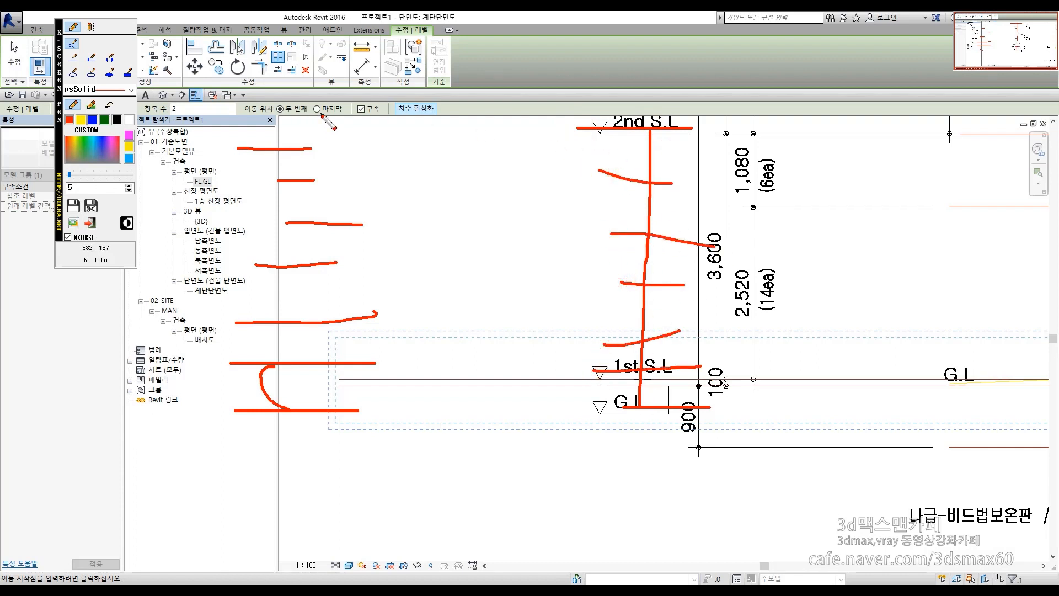
pyautogui.moveTo(338, 123)
pyautogui.mouseDown()
pyautogui.moveTo(313, 128)
pyautogui.moveTo(316, 97)
pyautogui.mouseUp()
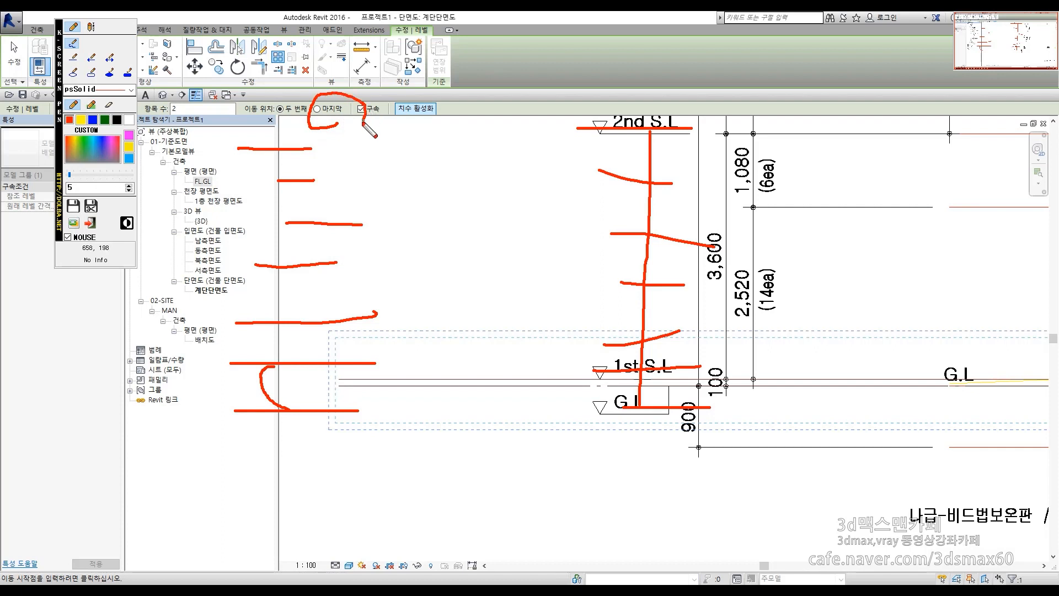
pyautogui.moveTo(346, 133)
pyautogui.mouseDown()
pyautogui.moveTo(563, 177)
pyautogui.moveTo(554, 170)
pyautogui.moveTo(529, 190)
pyautogui.mouseUp()
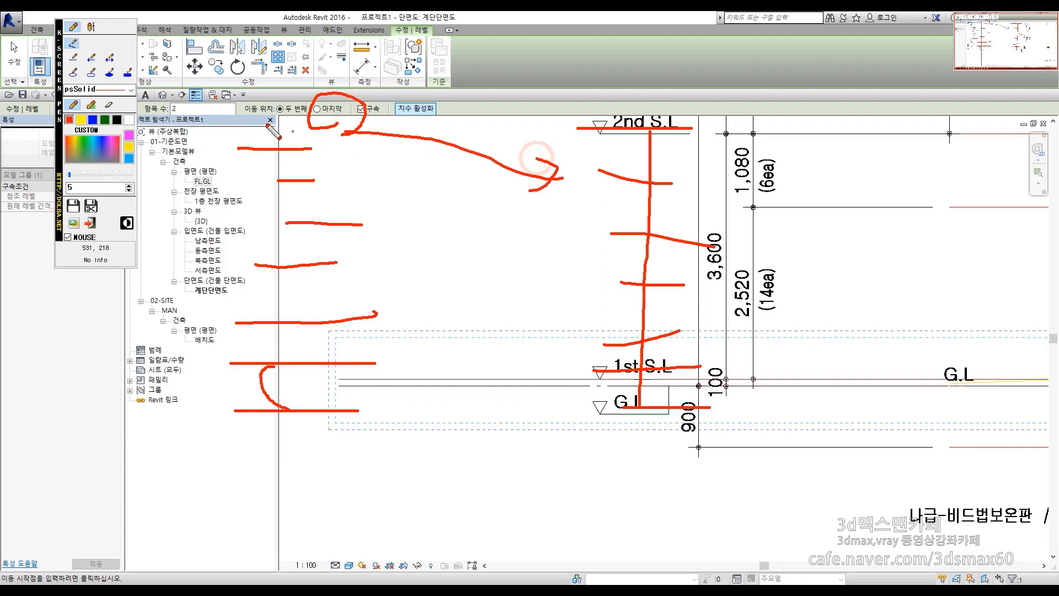
pyautogui.moveTo(301, 118)
pyautogui.mouseDown()
pyautogui.moveTo(245, 114)
pyautogui.moveTo(320, 94)
pyautogui.mouseUp()
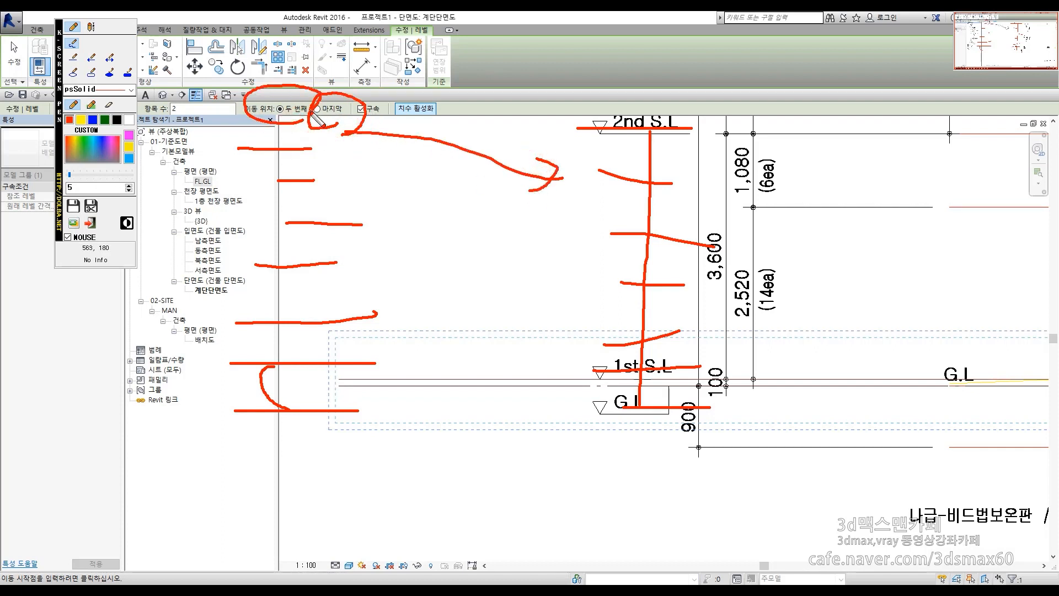
pyautogui.press('Escape')
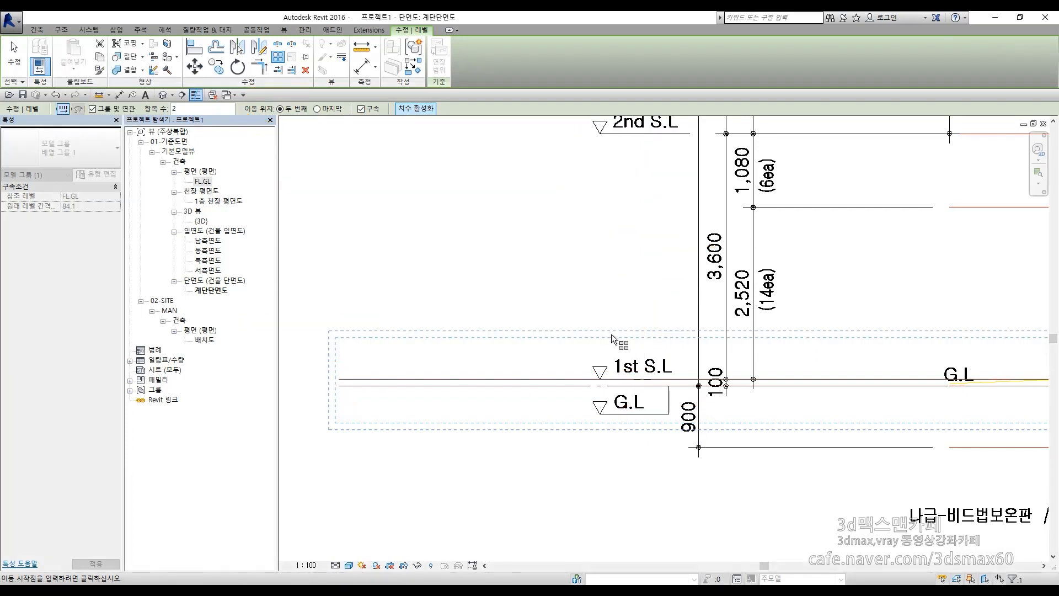
# - Set the array to 9 items and space the FL.01 copies upward by the distance from the 1st S.L line to the 2nd S.L line
pyautogui.doubleClick(200, 110)
pyautogui.moveTo(656, 270); pyautogui.dragTo(641, 301, button='middle')
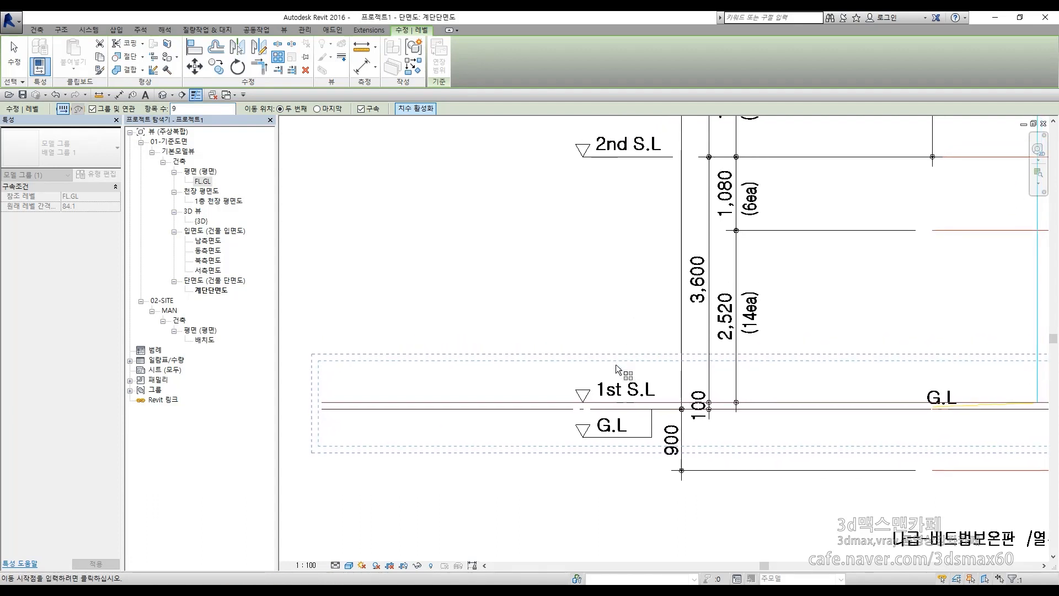
pyautogui.click(617, 406)
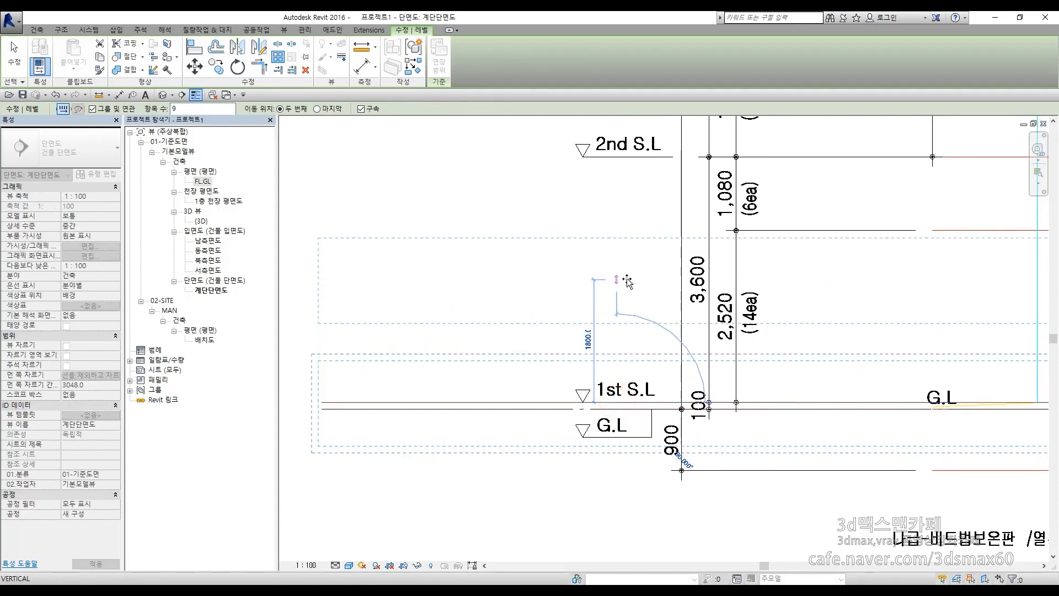
pyautogui.click(618, 158)
pyautogui.scroll(-3, 682, 325)
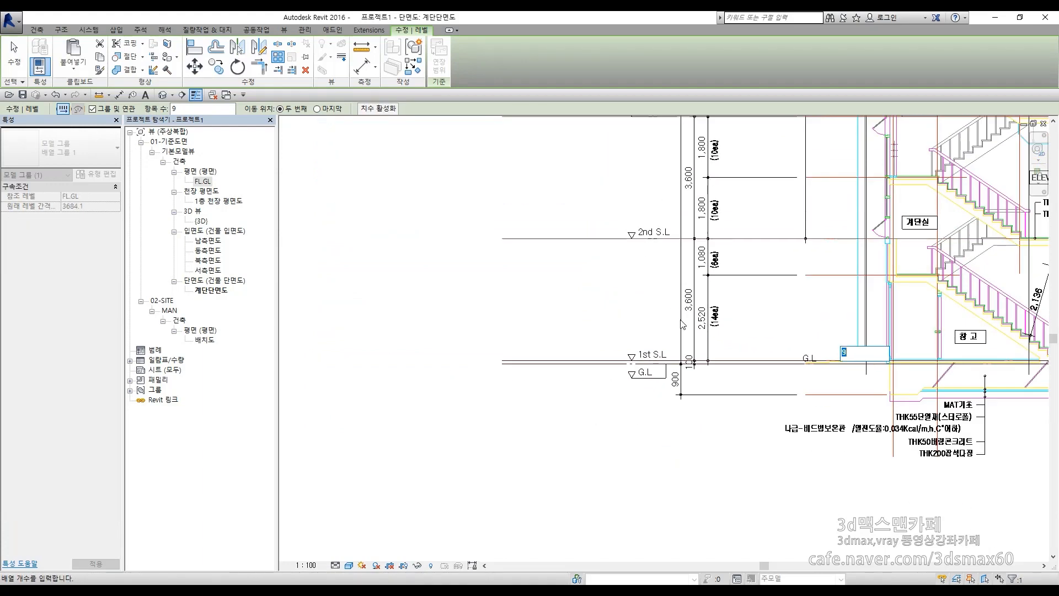
pyautogui.press('Return')
pyautogui.scroll(-3, 682, 326)
pyautogui.press('Escape')
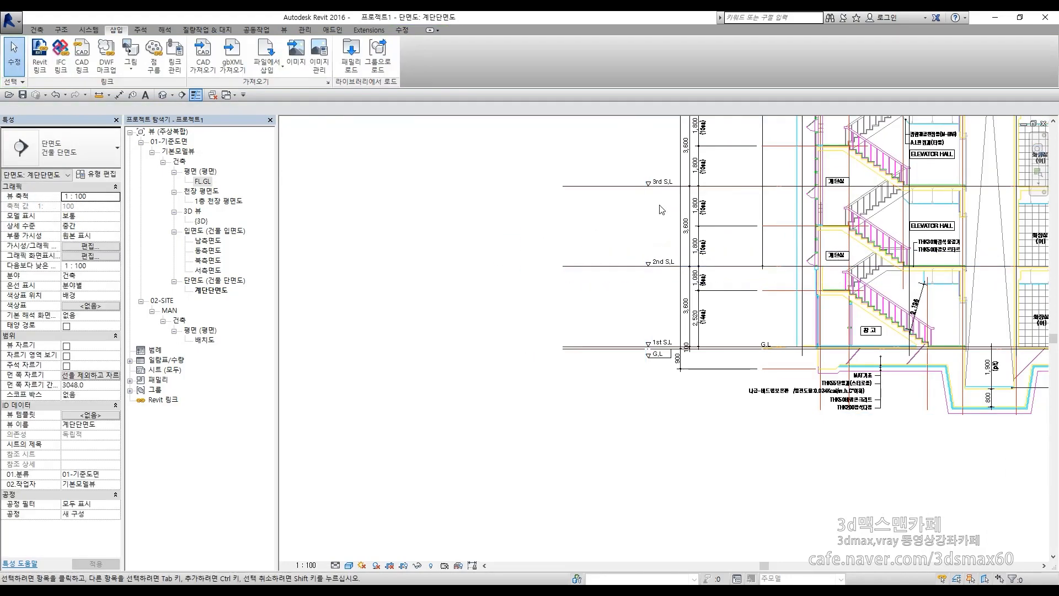
# - Try to align the topmost arrayed level with the PHR S.L line of the linked section drawing
pyautogui.moveTo(662, 209); pyautogui.dragTo(617, 424, button='middle')
pyautogui.moveTo(615, 156); pyautogui.dragTo(600, 394, button='middle')
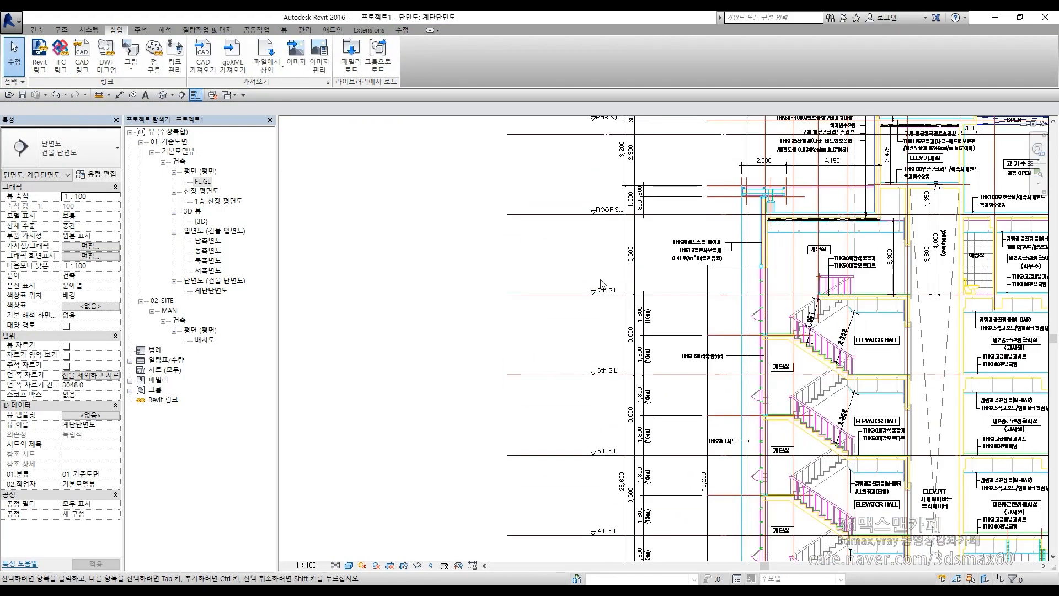
pyautogui.moveTo(605, 236); pyautogui.dragTo(608, 408, button='middle')
pyautogui.scroll(5, 592, 317)
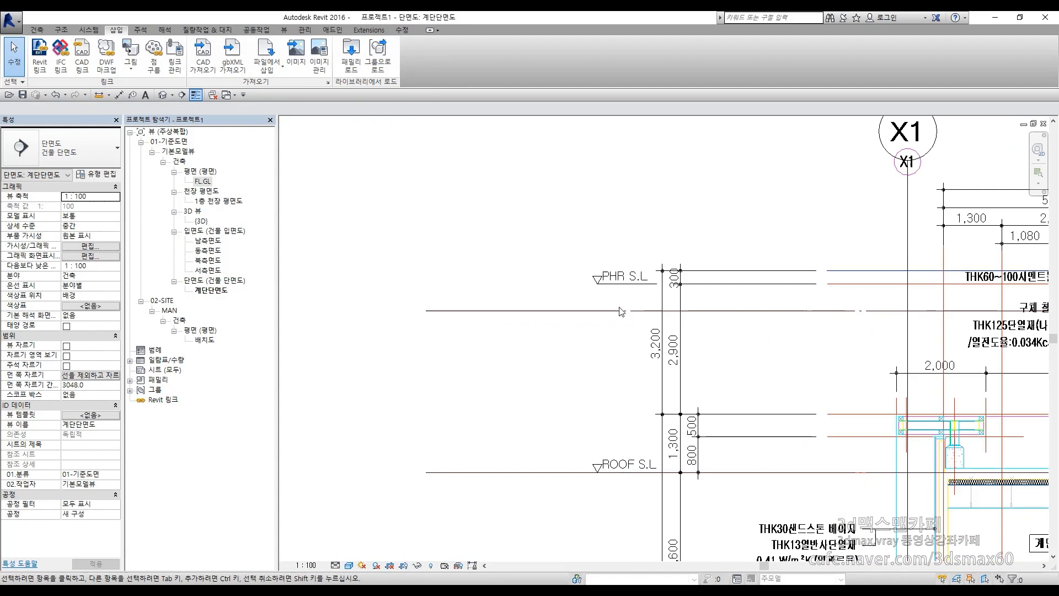
pyautogui.press('a')
pyautogui.press('l')
pyautogui.click(633, 272)
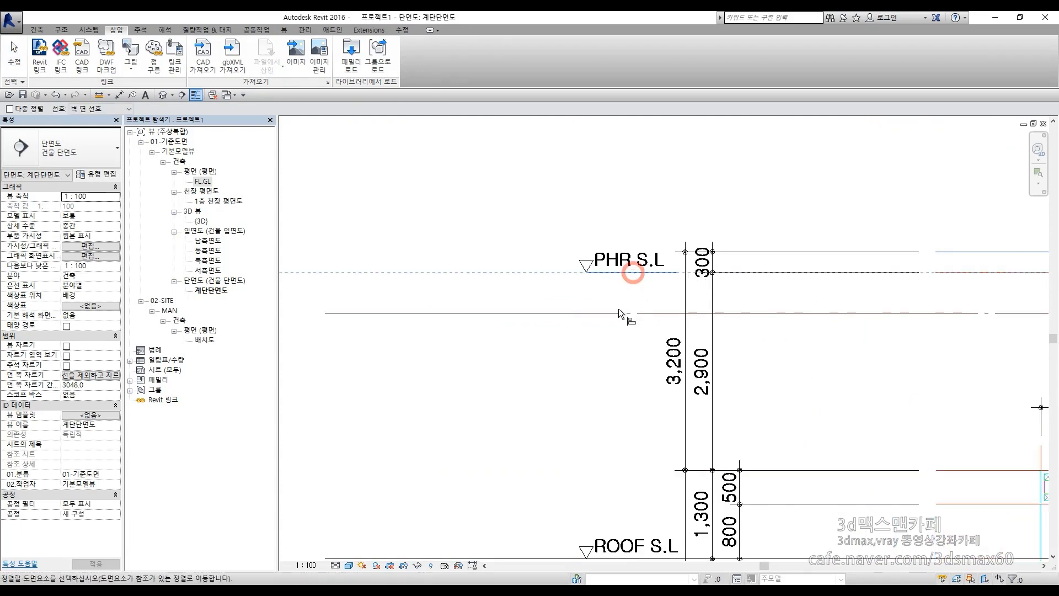
pyautogui.click(616, 310)
pyautogui.scroll(-3, 604, 240)
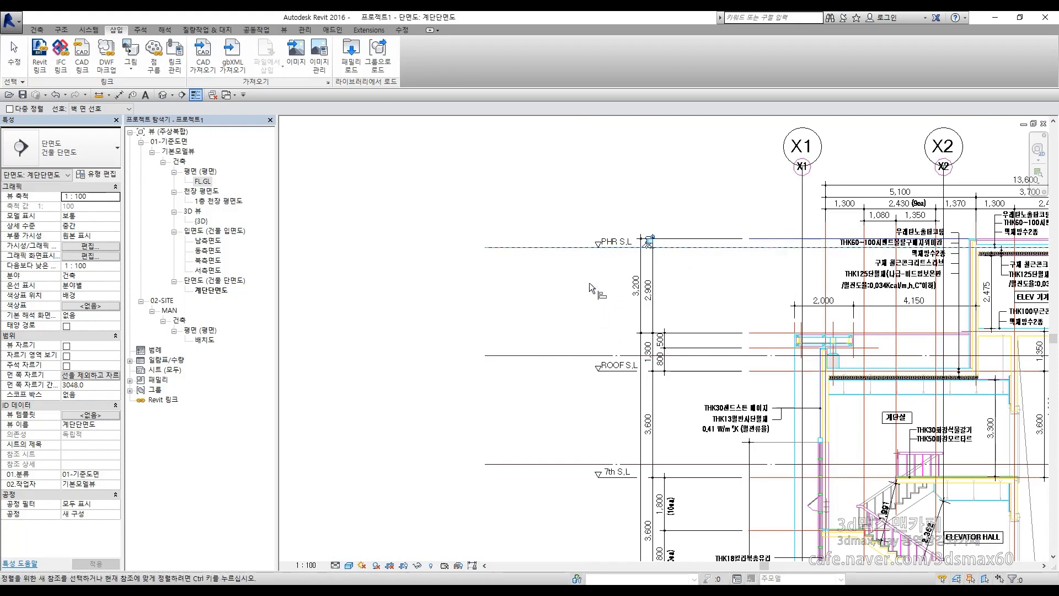
pyautogui.press('Escape')
pyautogui.press('Escape')
# - Repeat the alignment of the top level to the PHR S.L line, check the level near ROOF S.L, and undo the alignment
pyautogui.scroll(3, 607, 229)
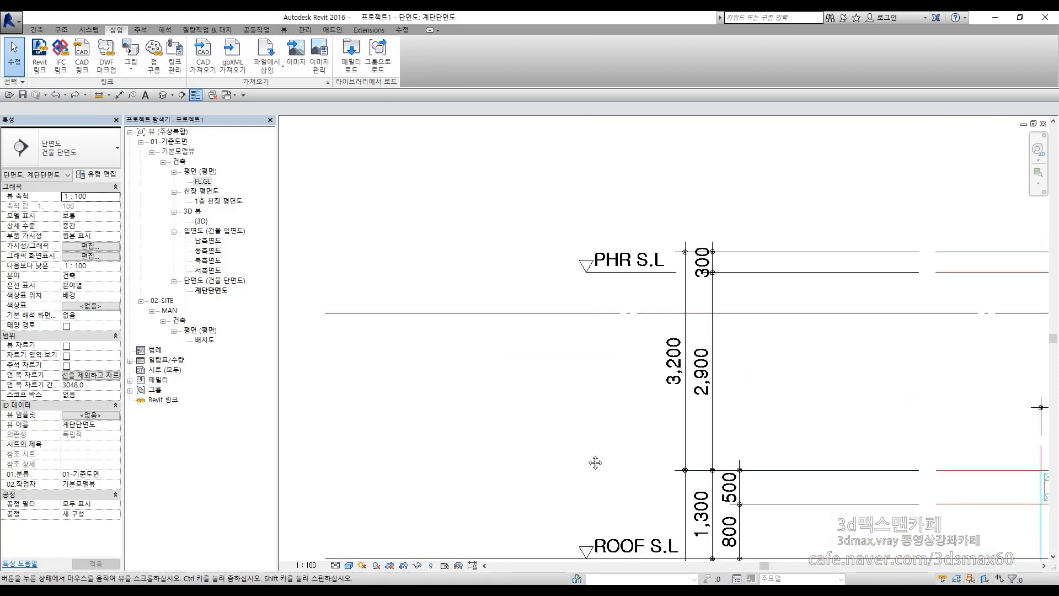
pyautogui.moveTo(595, 462); pyautogui.dragTo(601, 374, button='middle')
pyautogui.scroll(1, 592, 356)
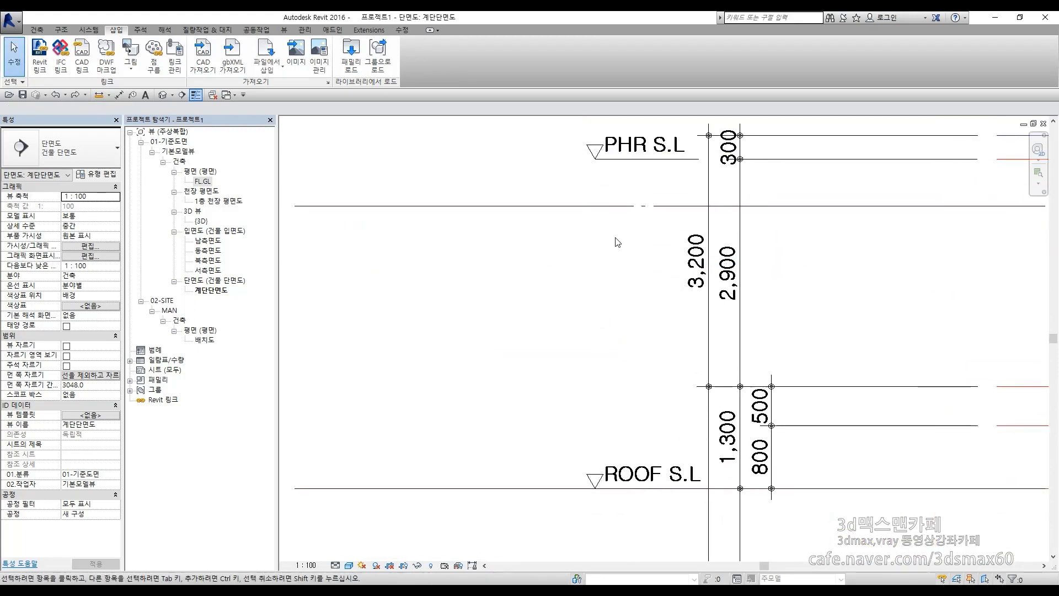
pyautogui.press('a')
pyautogui.press('l')
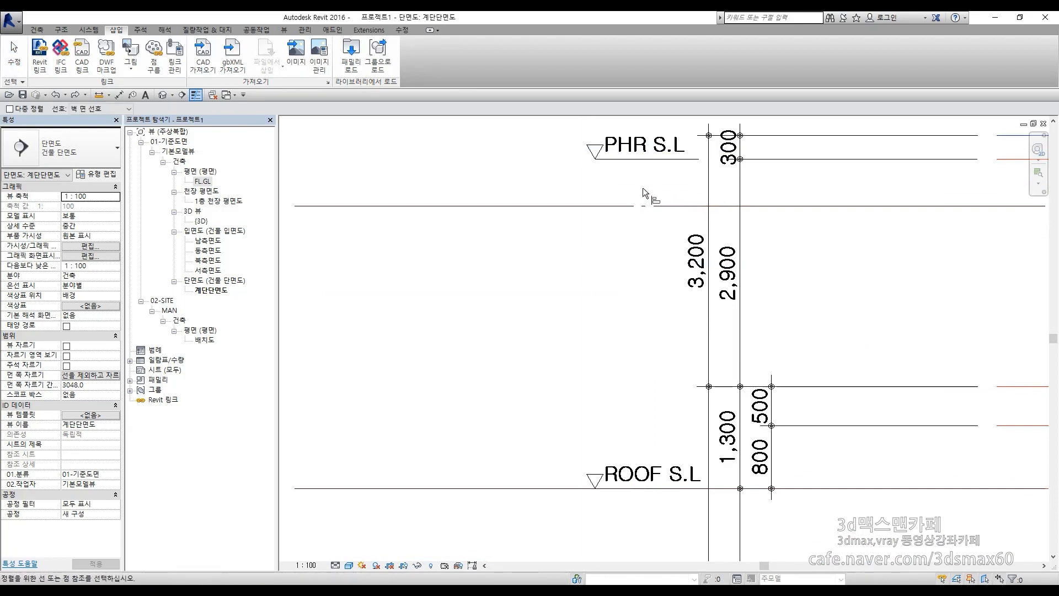
pyautogui.click(647, 160)
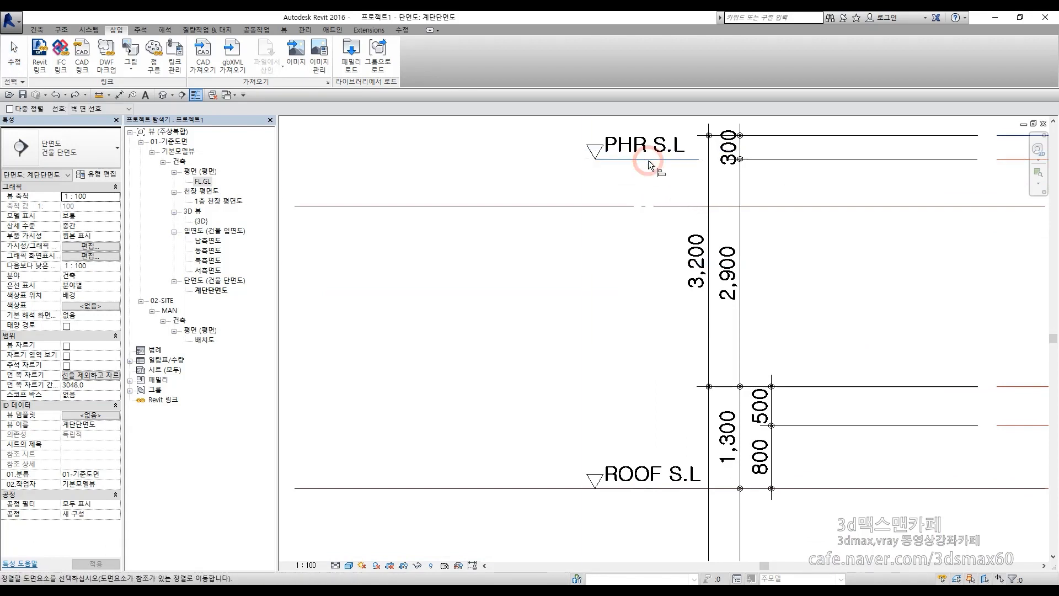
pyautogui.click(607, 207)
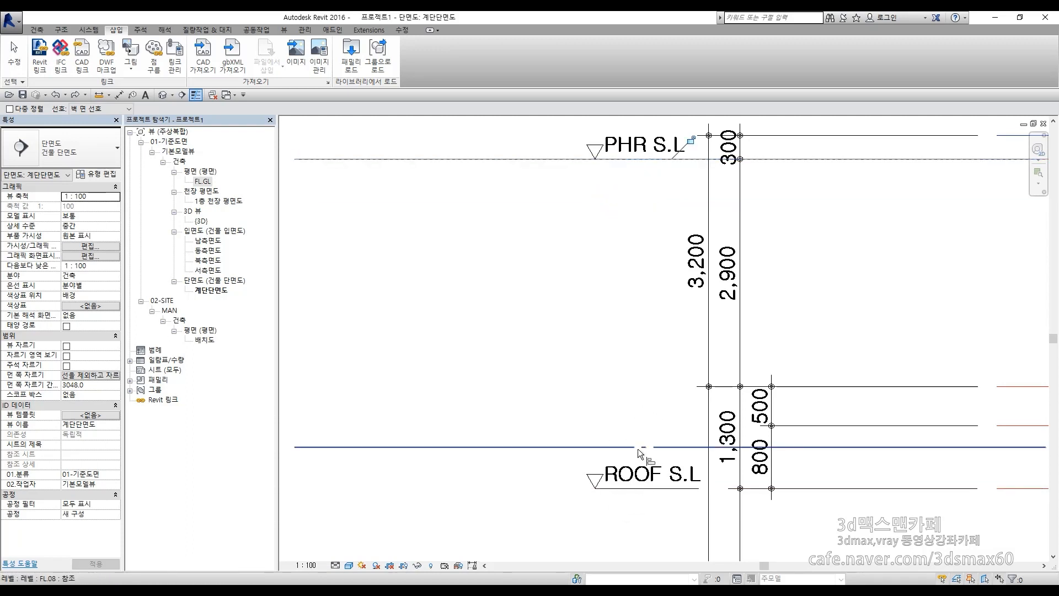
pyautogui.hotkey('ctrl', 'z')
# - Select all the arrayed level groups in the section view and ungroup them into independent levels
pyautogui.scroll(-6, 601, 253)
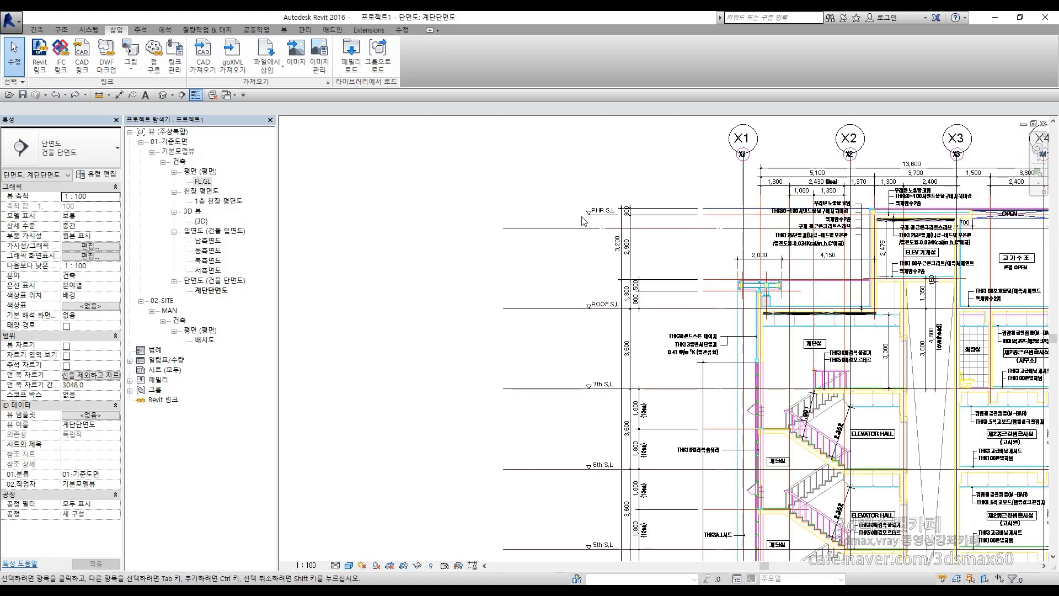
pyautogui.moveTo(827, 324); pyautogui.dragTo(570, 266, button='middle')
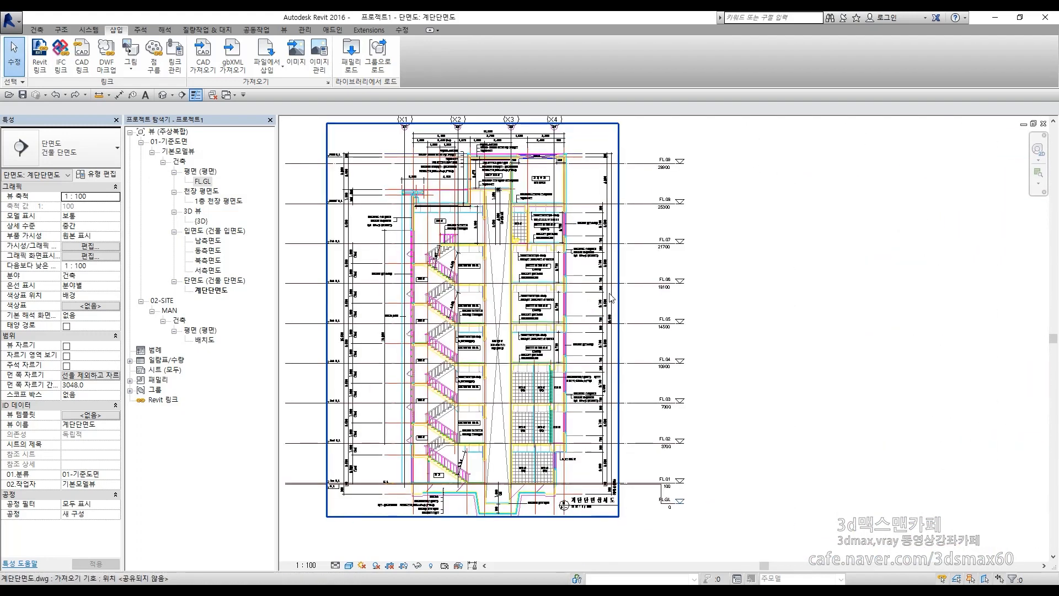
pyautogui.moveTo(769, 141); pyautogui.dragTo(711, 469)
pyautogui.click(710, 469)
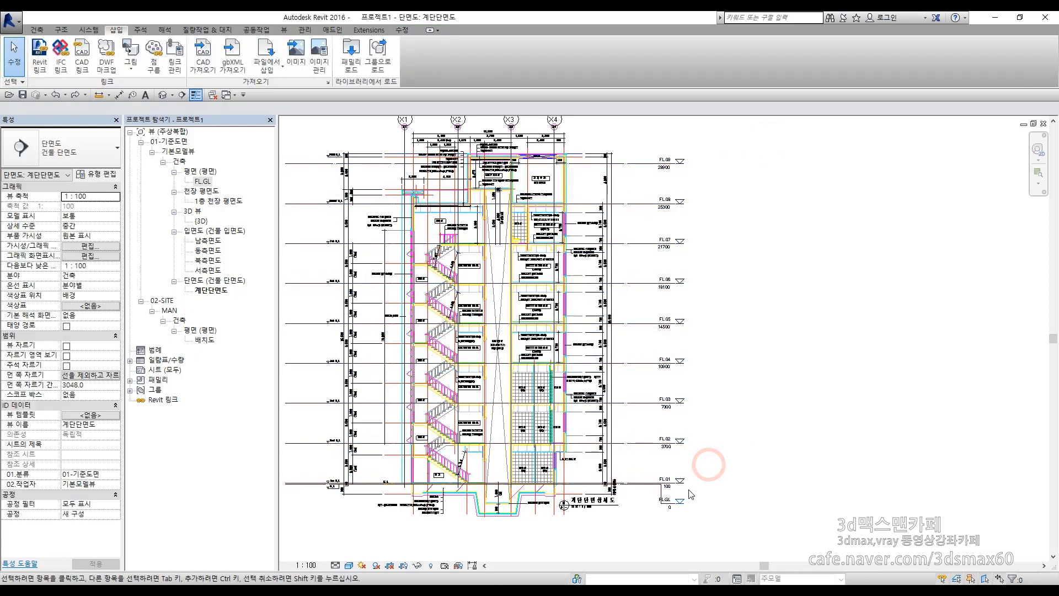
pyautogui.moveTo(706, 493); pyautogui.dragTo(673, 136)
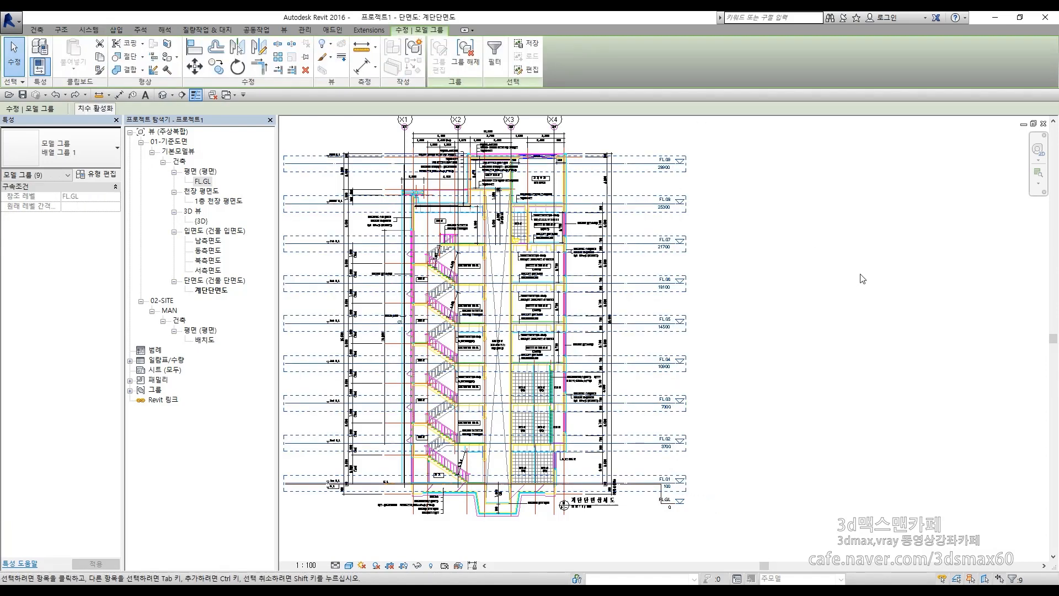
pyautogui.press('F9')
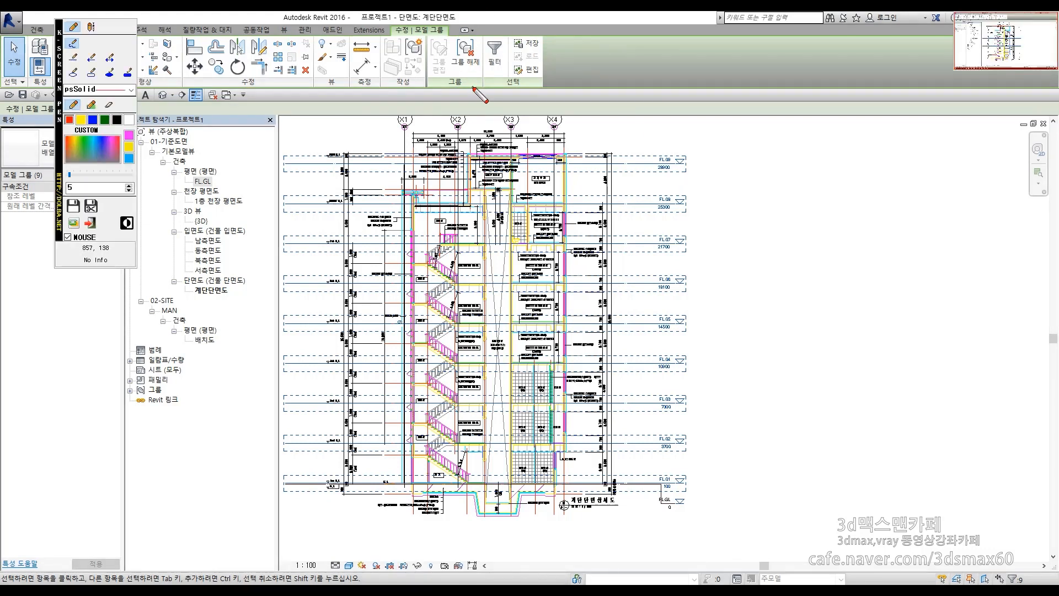
pyautogui.moveTo(473, 82)
pyautogui.mouseDown()
pyautogui.moveTo(445, 60)
pyautogui.moveTo(488, 43)
pyautogui.moveTo(462, 97)
pyautogui.mouseUp()
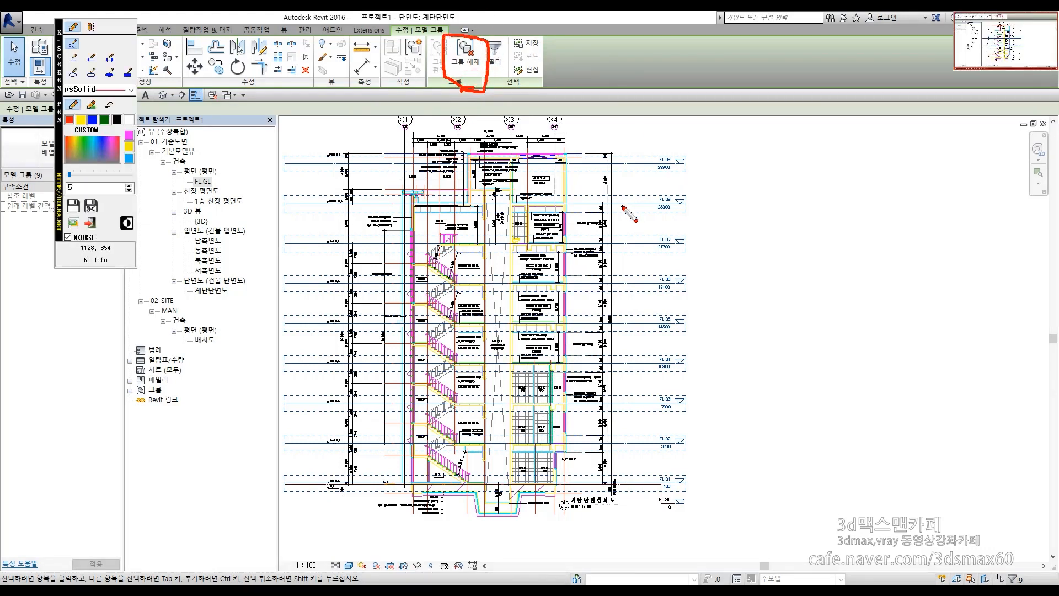
pyautogui.moveTo(690, 491)
pyautogui.mouseDown()
pyautogui.moveTo(641, 481)
pyautogui.moveTo(596, 202)
pyautogui.moveTo(742, 245)
pyautogui.moveTo(693, 496)
pyautogui.mouseUp()
pyautogui.moveTo(605, 233)
pyautogui.mouseDown()
pyautogui.moveTo(479, 96)
pyautogui.moveTo(465, 101)
pyautogui.mouseUp()
pyautogui.press('F9')
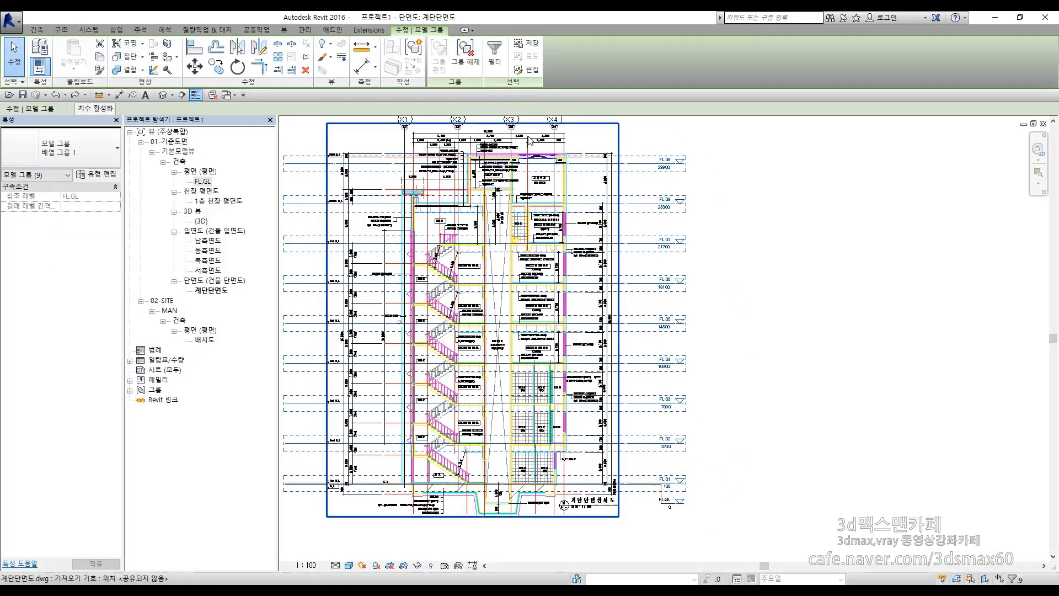
pyautogui.click(466, 52)
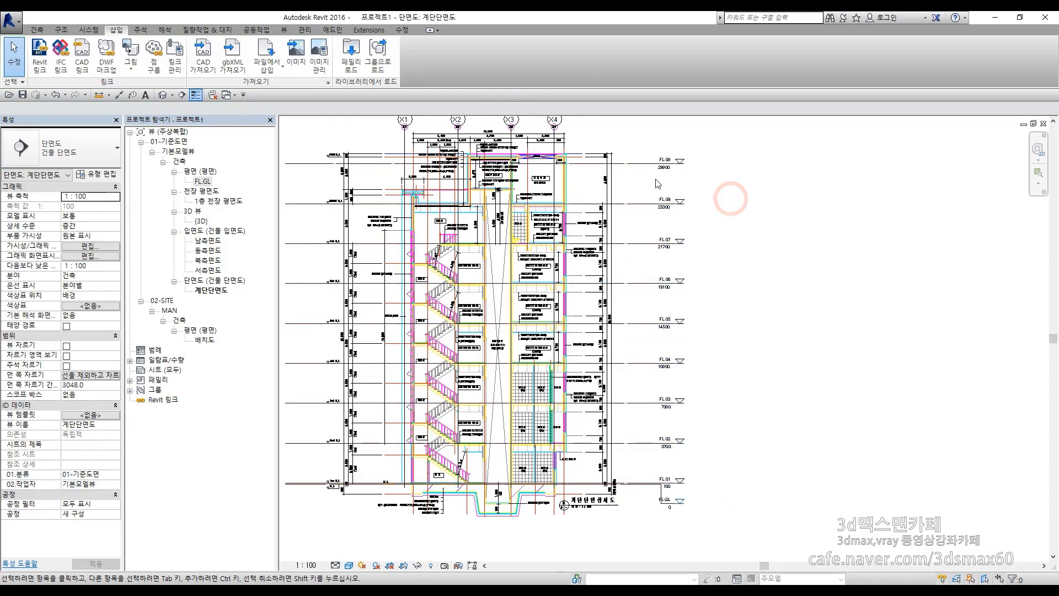
pyautogui.click(642, 164)
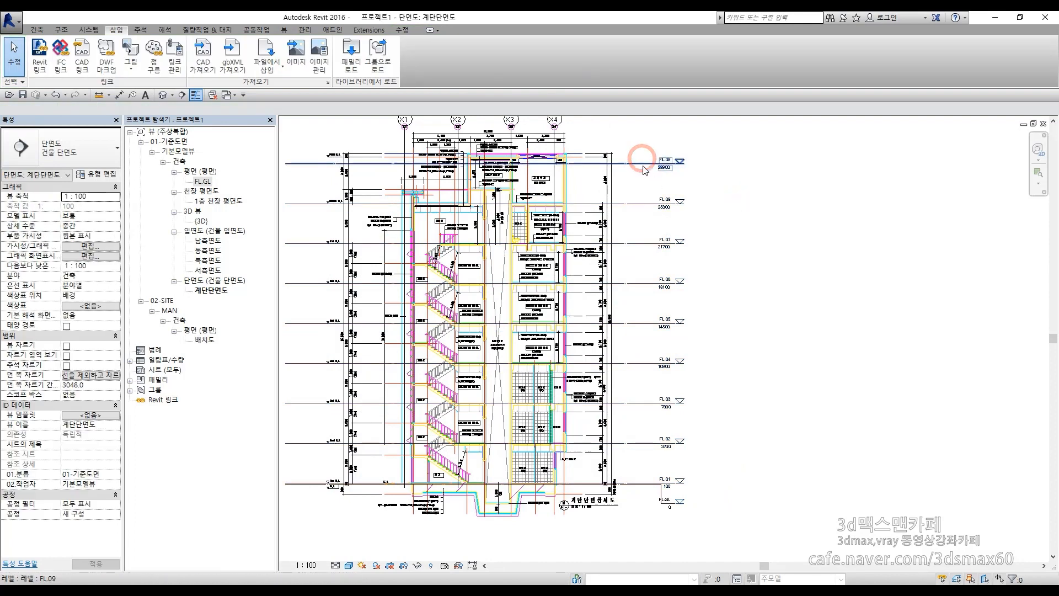
pyautogui.click(634, 202)
pyautogui.click(792, 298)
# - Align the topmost level, FL.09, to the PHR S.L line of the CAD section drawing
pyautogui.moveTo(330, 232); pyautogui.dragTo(748, 279, button='middle')
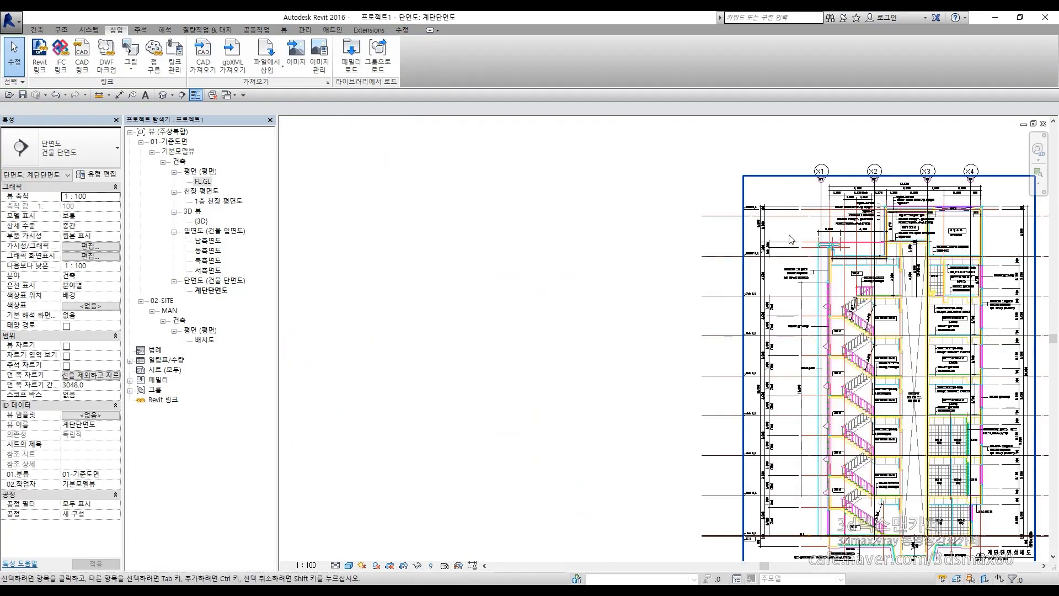
pyautogui.scroll(3, 605, 201)
pyautogui.scroll(4, 594, 274)
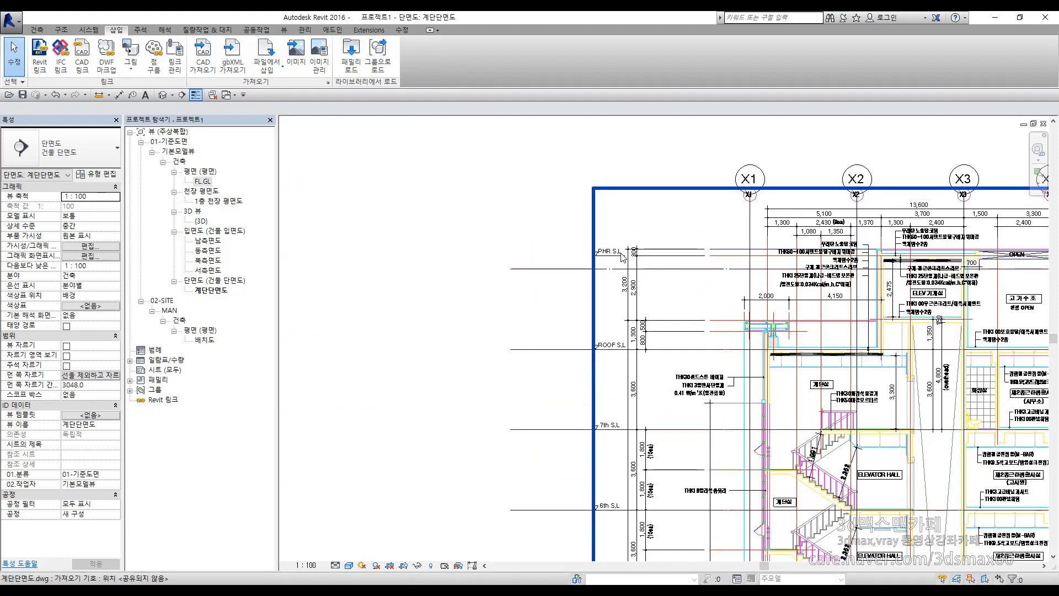
pyautogui.press('a')
pyautogui.press('l')
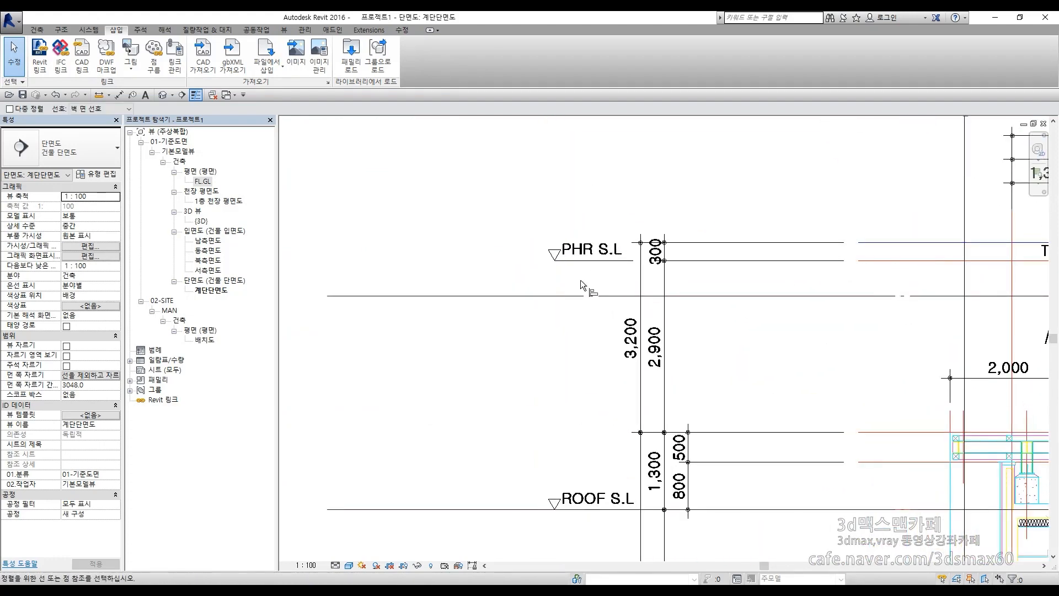
pyautogui.click(593, 261)
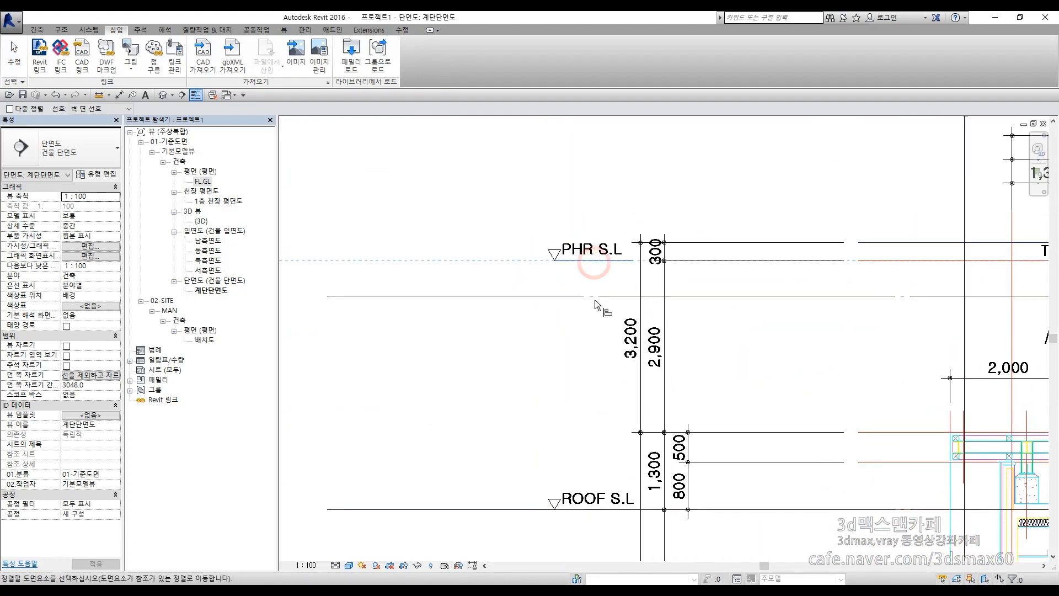
pyautogui.click(596, 297)
pyautogui.press('Escape')
pyautogui.press('Escape')
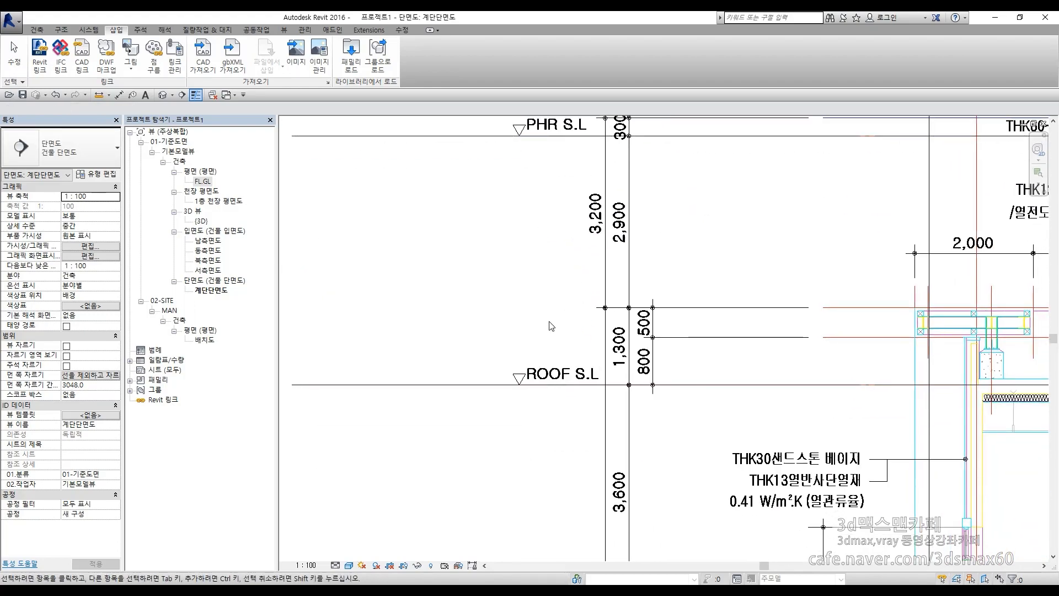
# - Rename level FL.08, at the ROOF S.L line, as FL.ROOF
pyautogui.scroll(-5, 550, 324)
pyautogui.moveTo(987, 358); pyautogui.dragTo(466, 284, button='middle')
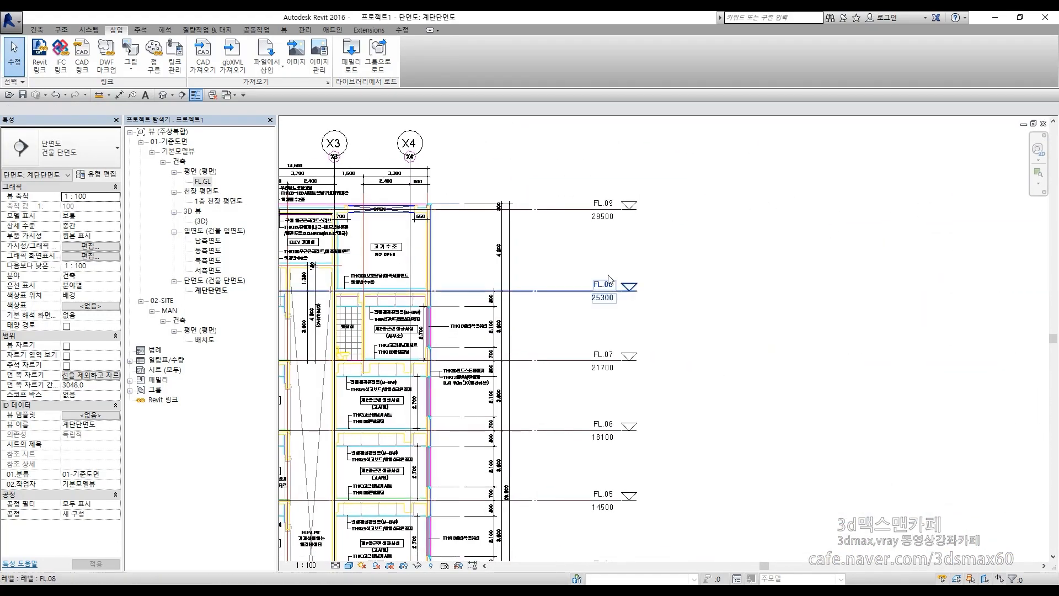
pyautogui.scroll(3, 631, 257)
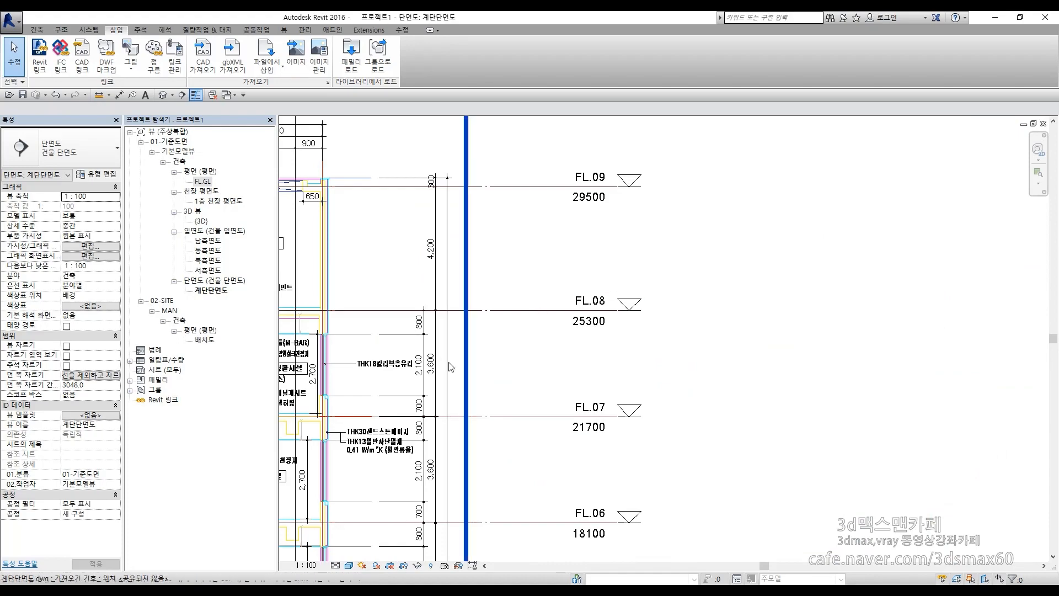
pyautogui.scroll(-4, 471, 383)
pyautogui.scroll(6, 573, 339)
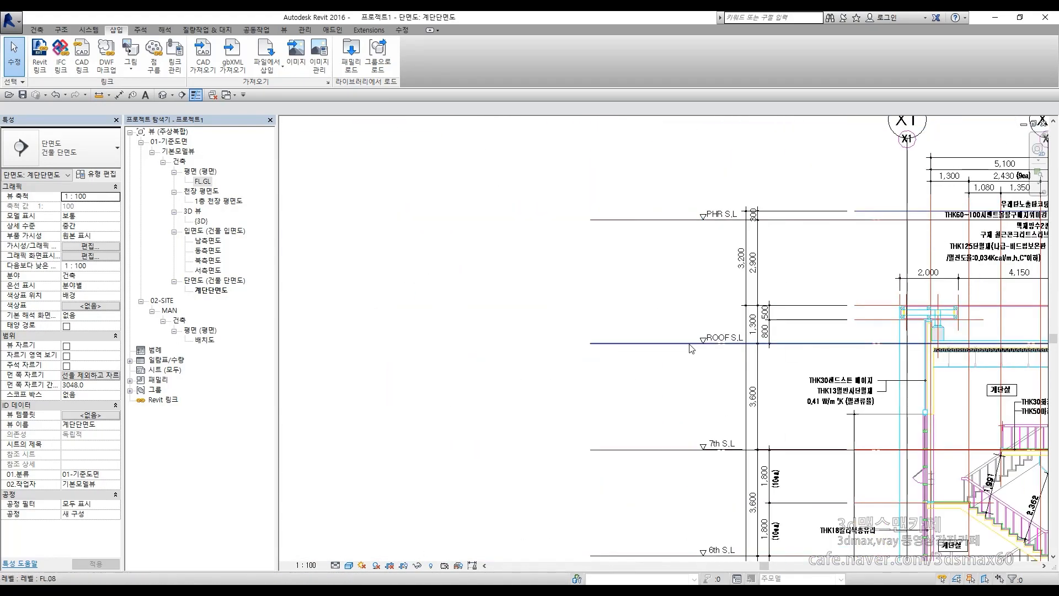
pyautogui.scroll(-3, 601, 330)
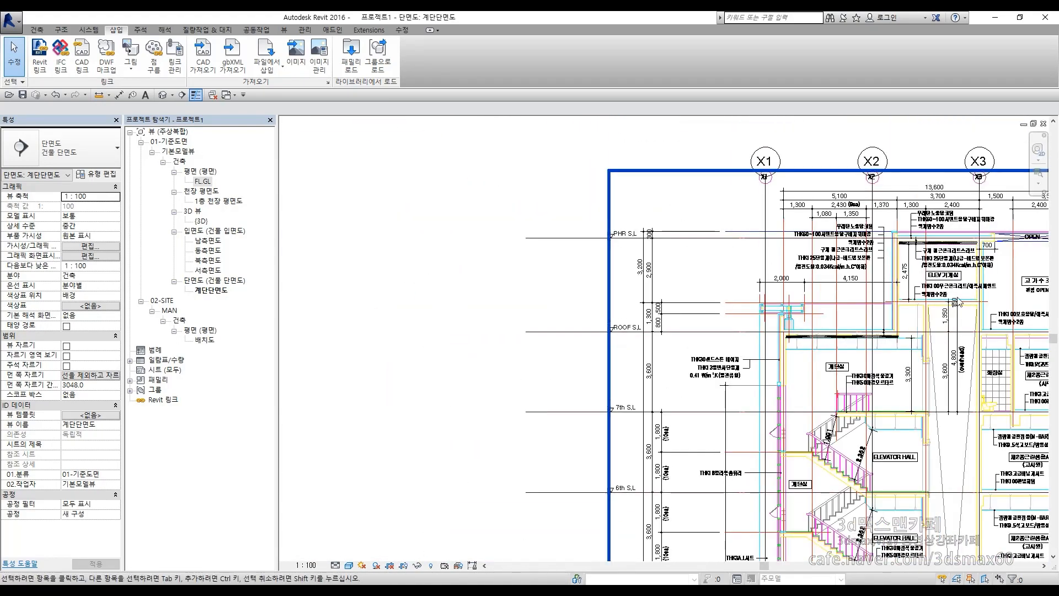
pyautogui.moveTo(982, 229); pyautogui.dragTo(396, 192, button='middle')
pyautogui.scroll(2, 693, 192)
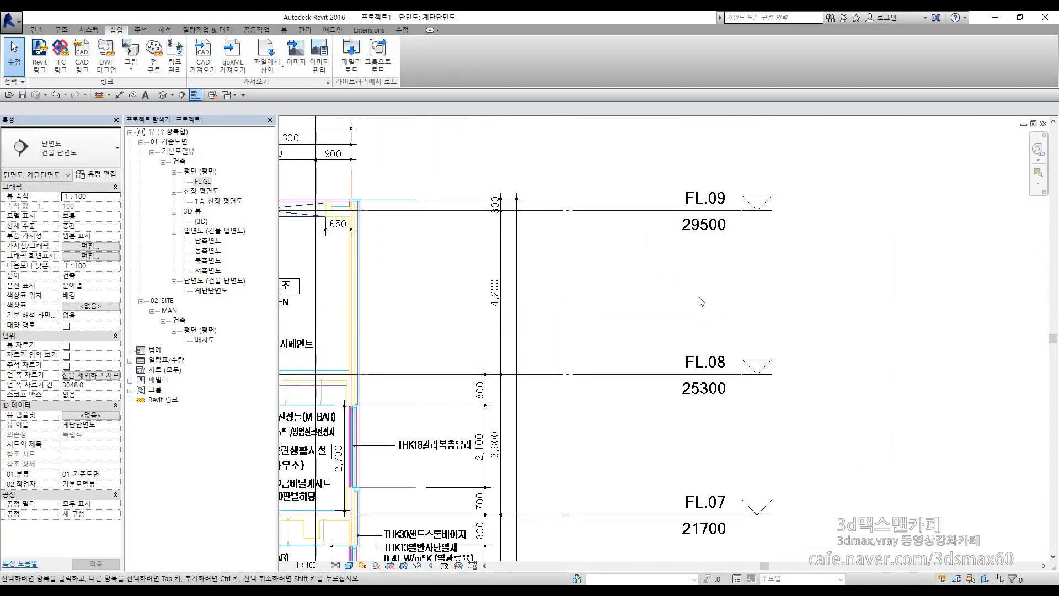
pyautogui.click(703, 363)
pyautogui.click(703, 363)
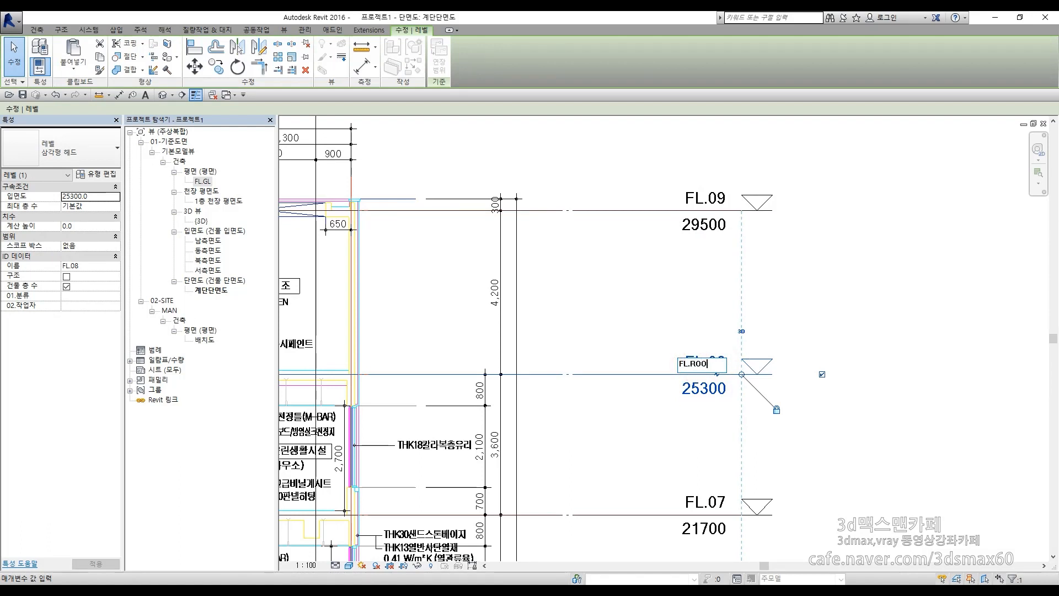
pyautogui.click(812, 309)
# - Rename the topmost level, FL.09, as FL.ROOF TOP
pyautogui.click(703, 198)
pyautogui.click(701, 200)
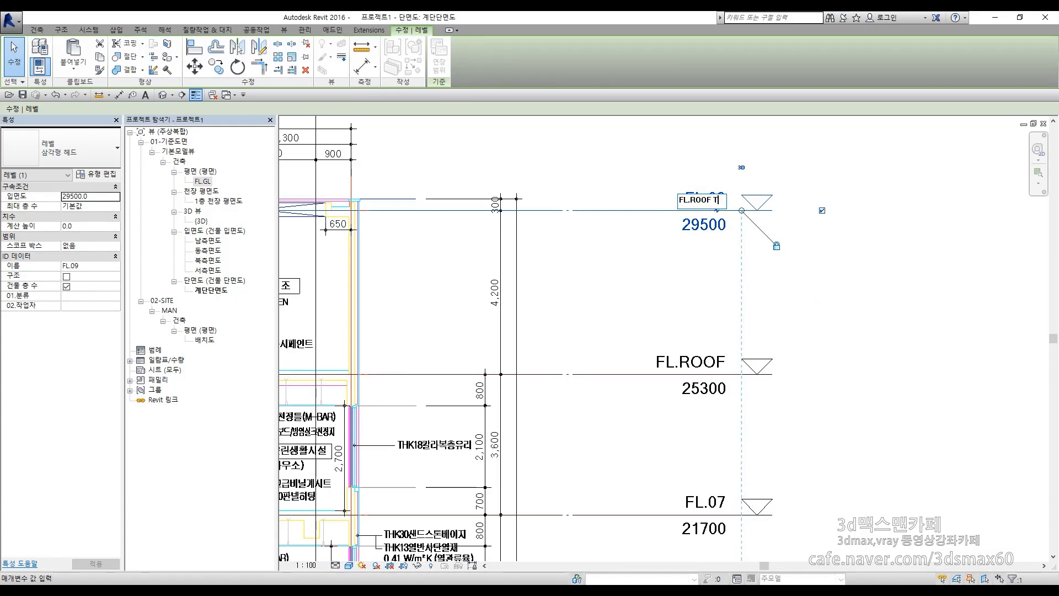
pyautogui.press('Return')
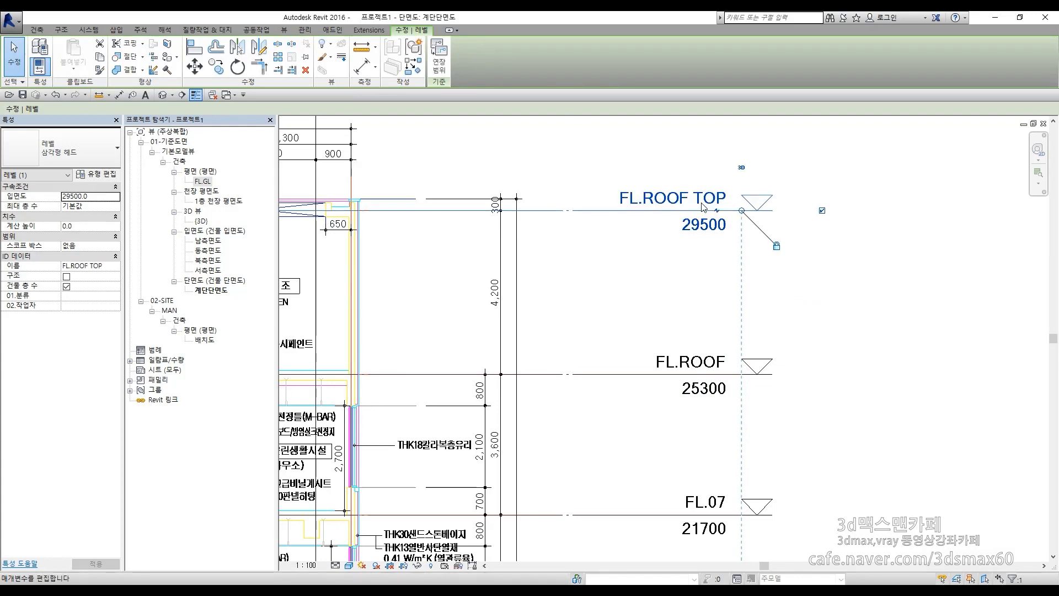
pyautogui.click(850, 335)
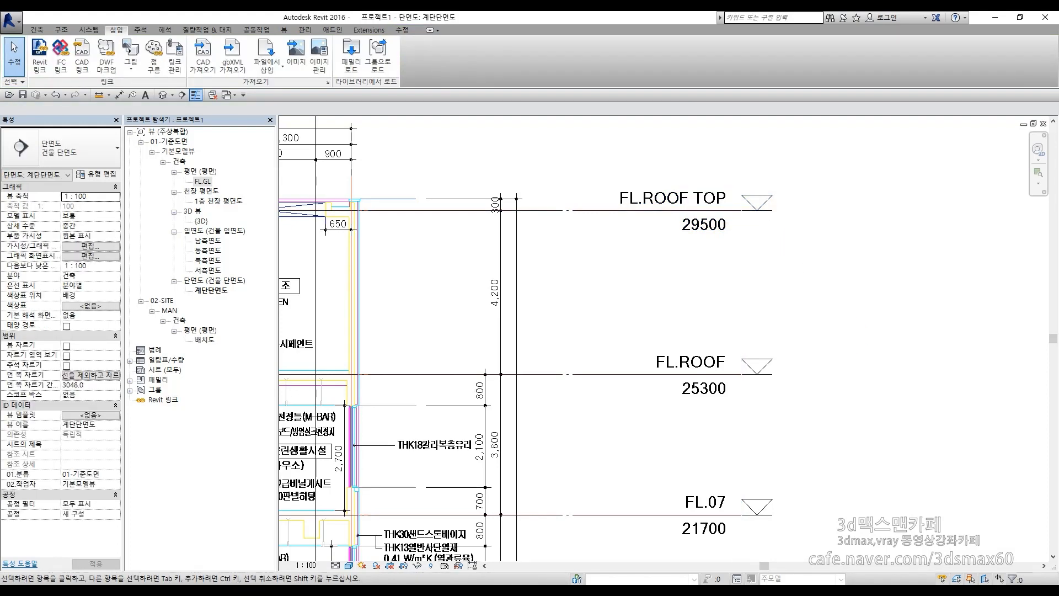
pyautogui.click(811, 272)
# - Extend the upper ends of grid lines X1 to X4 so their bubbles sit above the CAD drawing's grid bubbles
pyautogui.moveTo(564, 340); pyautogui.dragTo(705, 347, button='middle')
pyautogui.scroll(-6, 770, 325)
pyautogui.moveTo(596, 340); pyautogui.dragTo(752, 254, button='middle')
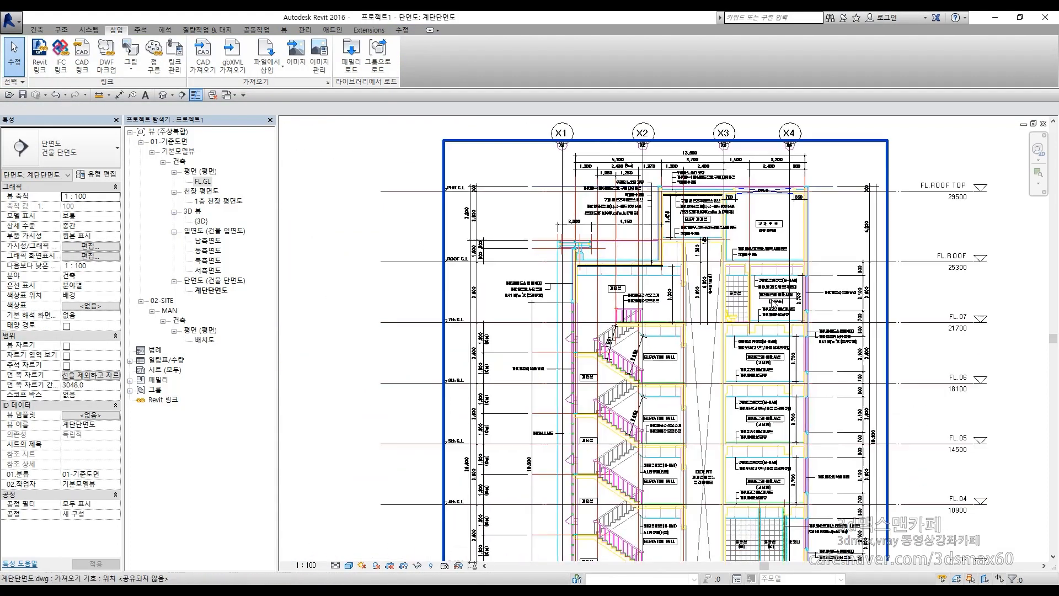
pyautogui.scroll(-1, 751, 254)
pyautogui.scroll(3, 560, 270)
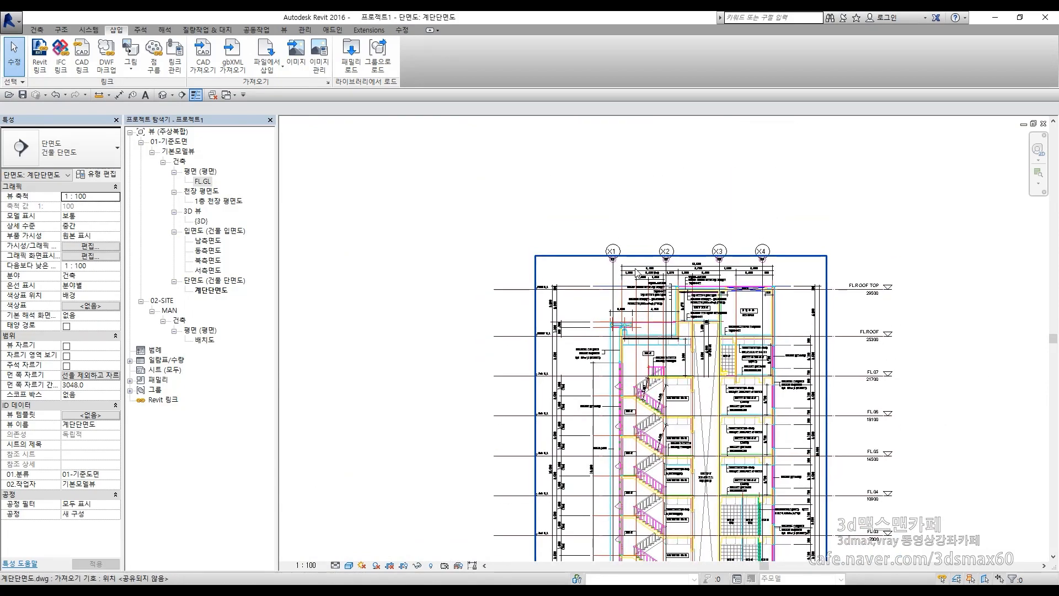
pyautogui.scroll(2, 600, 271)
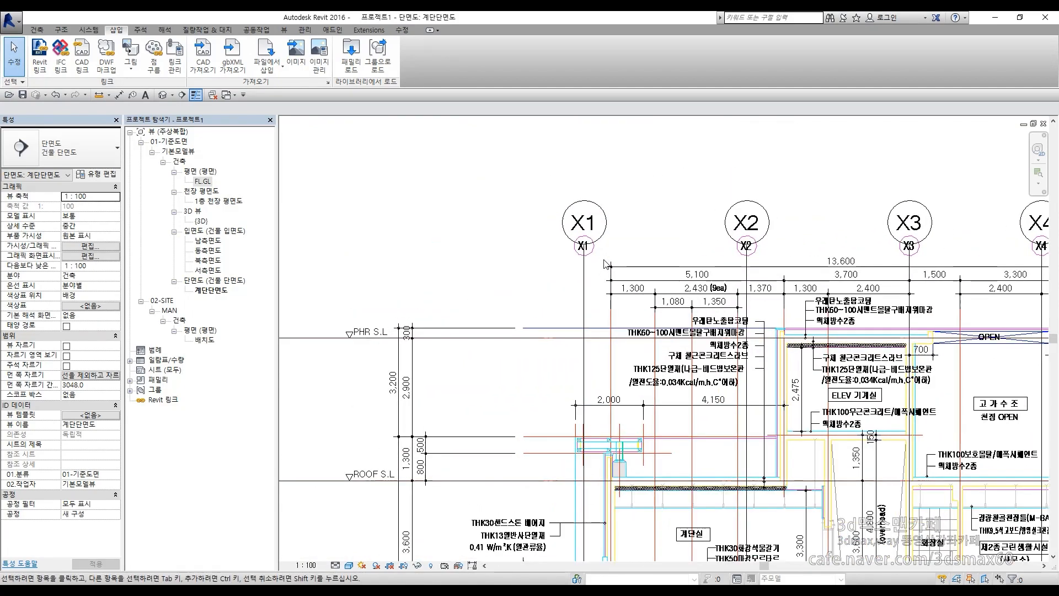
pyautogui.click(585, 267)
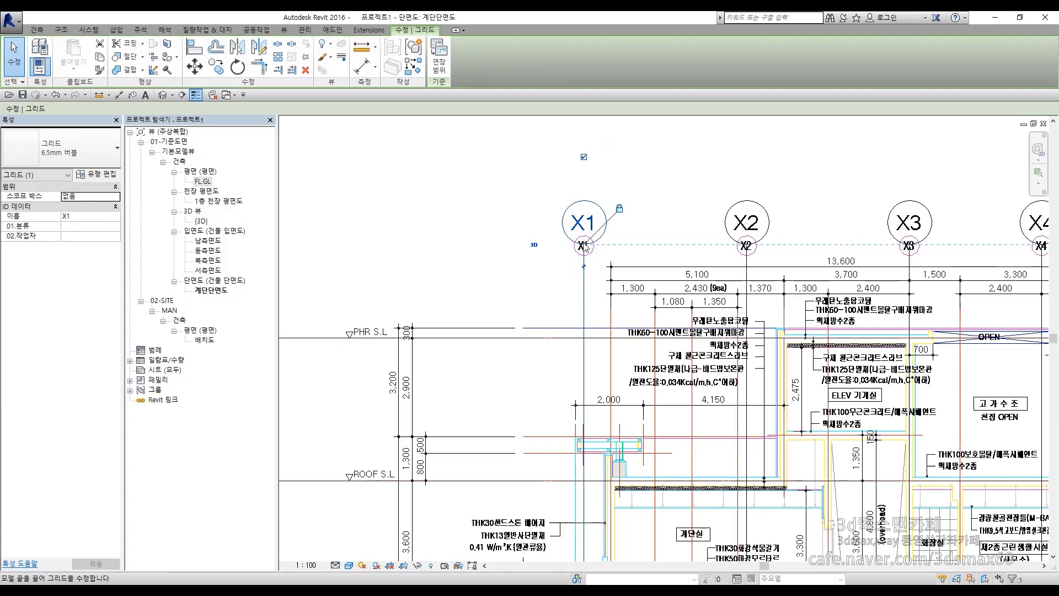
pyautogui.moveTo(586, 246); pyautogui.dragTo(585, 168)
pyautogui.click(644, 208)
# - Extend the lower ends of grid lines X1 to X4 down past the foundation and the bottom of the CAD drawing
pyautogui.scroll(-2, 646, 208)
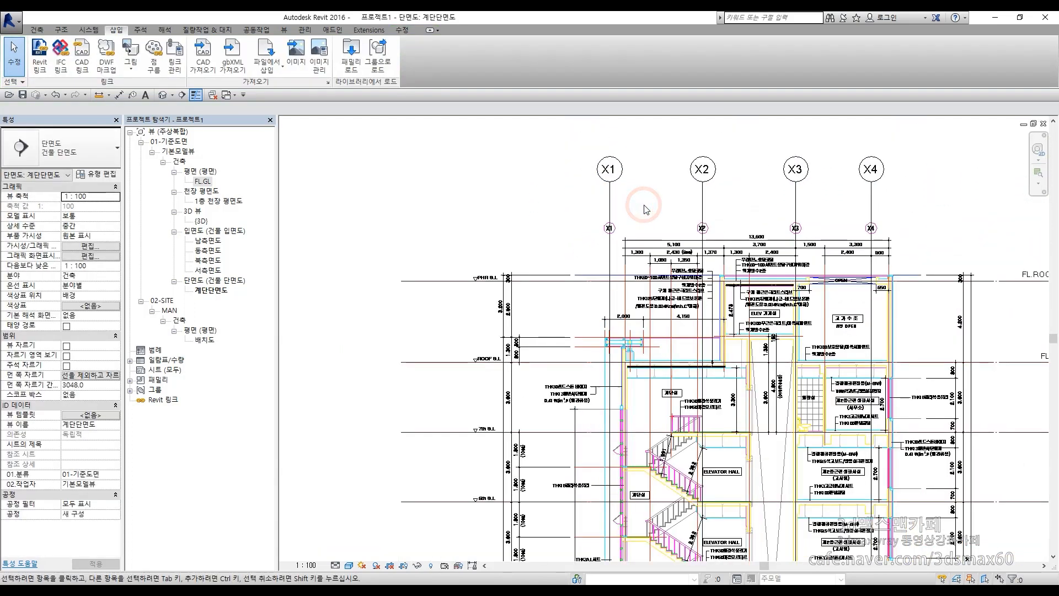
pyautogui.scroll(-4, 644, 207)
pyautogui.scroll(5, 662, 403)
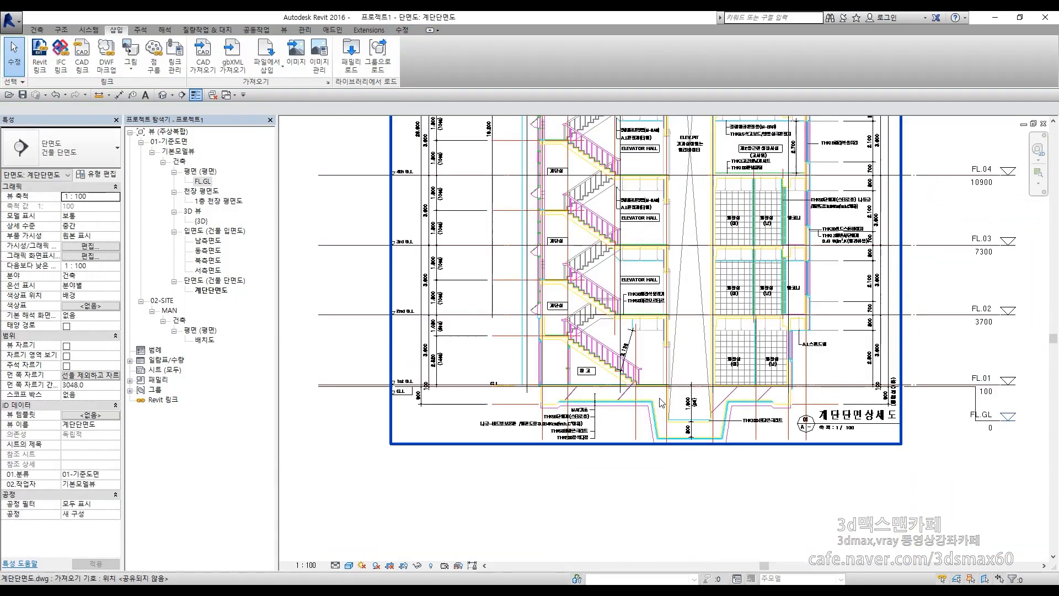
pyautogui.click(527, 364)
pyautogui.moveTo(527, 394); pyautogui.dragTo(526, 527)
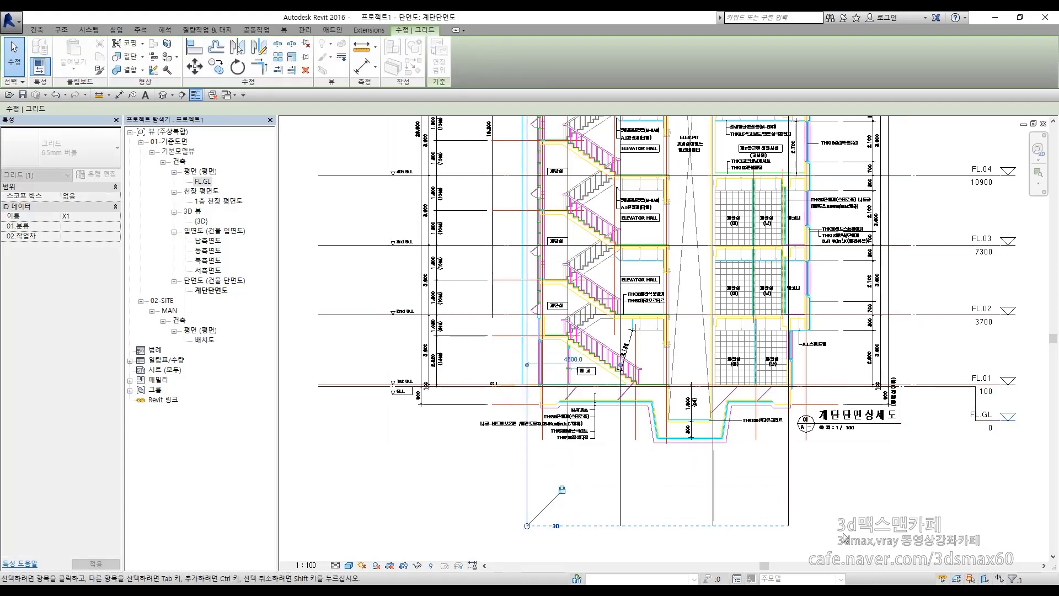
pyautogui.press('Escape')
pyautogui.scroll(-2, 795, 373)
pyautogui.moveTo(711, 163); pyautogui.dragTo(682, 241, button='middle')
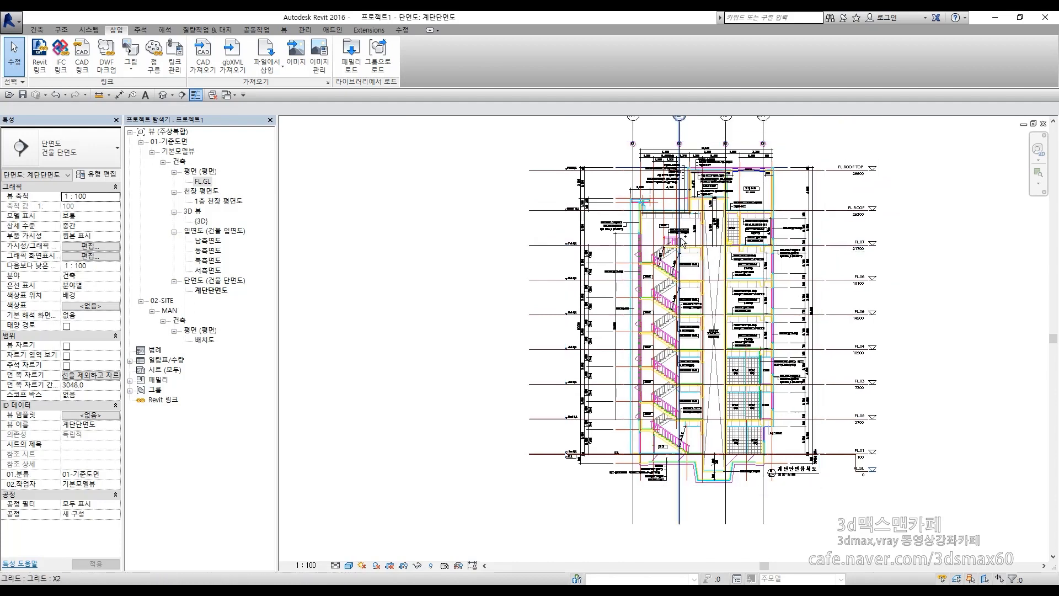
pyautogui.hotkey('ctrl', 'F1')
pyautogui.moveTo(525, 237); pyautogui.dragTo(500, 371)
pyautogui.moveTo(508, 256)
pyautogui.mouseDown()
pyautogui.moveTo(775, 353)
pyautogui.moveTo(473, 338)
pyautogui.mouseUp()
pyautogui.moveTo(633, 206)
pyautogui.mouseDown()
pyautogui.moveTo(642, 203)
pyautogui.moveTo(640, 248)
pyautogui.mouseUp()
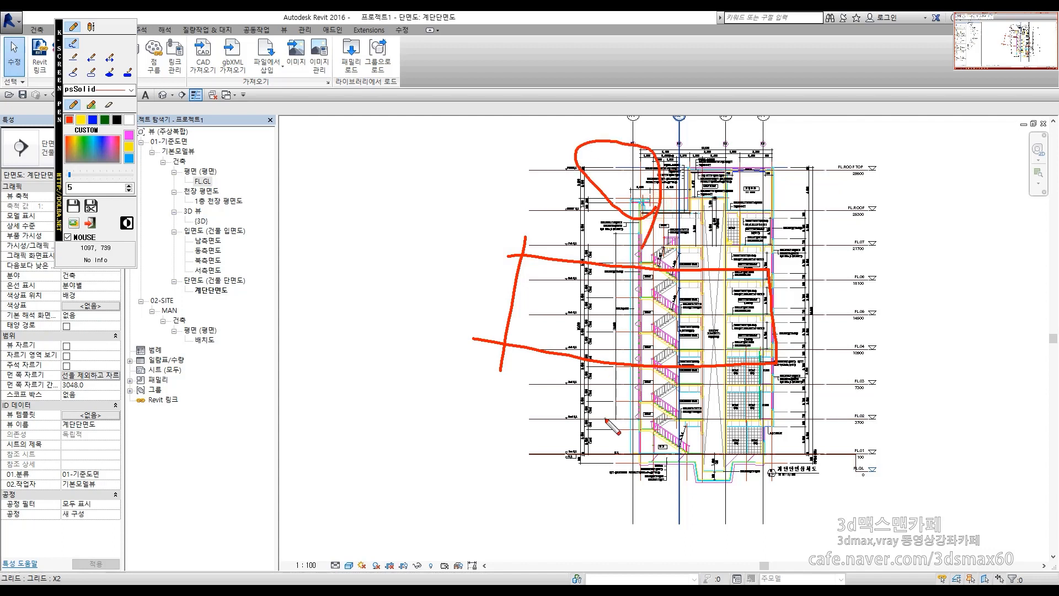
pyautogui.moveTo(656, 425)
pyautogui.mouseDown()
pyautogui.moveTo(635, 461)
pyautogui.moveTo(659, 448)
pyautogui.mouseUp()
pyautogui.moveTo(869, 333); pyautogui.dragTo(822, 379)
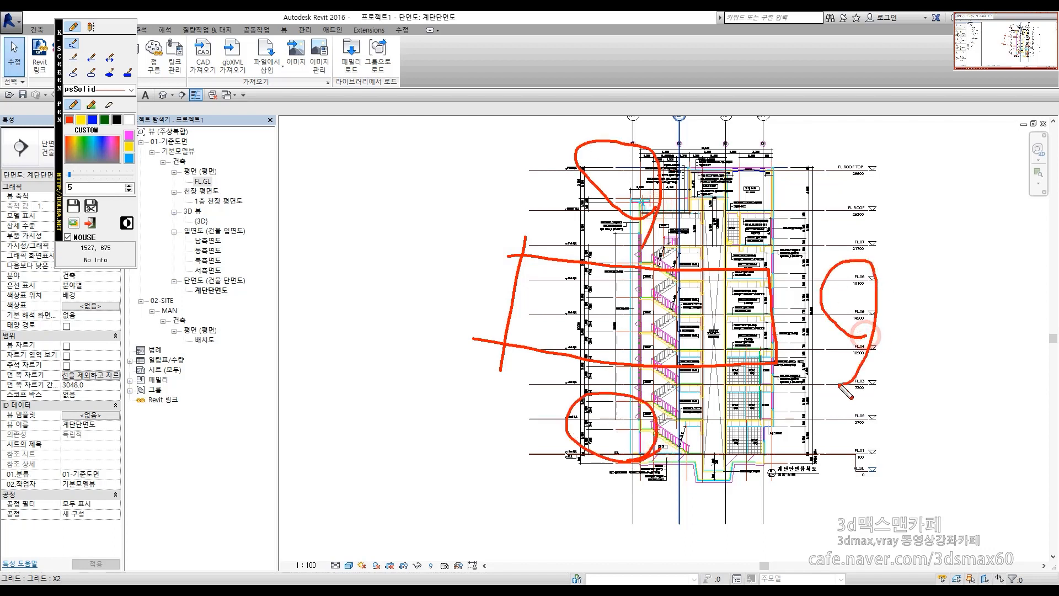
pyautogui.moveTo(443, 321)
pyautogui.mouseDown()
pyautogui.moveTo(426, 280)
pyautogui.moveTo(422, 338)
pyautogui.mouseUp()
pyautogui.moveTo(645, 414); pyautogui.dragTo(628, 190)
pyautogui.moveTo(598, 228); pyautogui.dragTo(656, 217)
pyautogui.moveTo(656, 381)
pyautogui.mouseDown()
pyautogui.moveTo(615, 375)
pyautogui.moveTo(674, 298)
pyautogui.mouseUp()
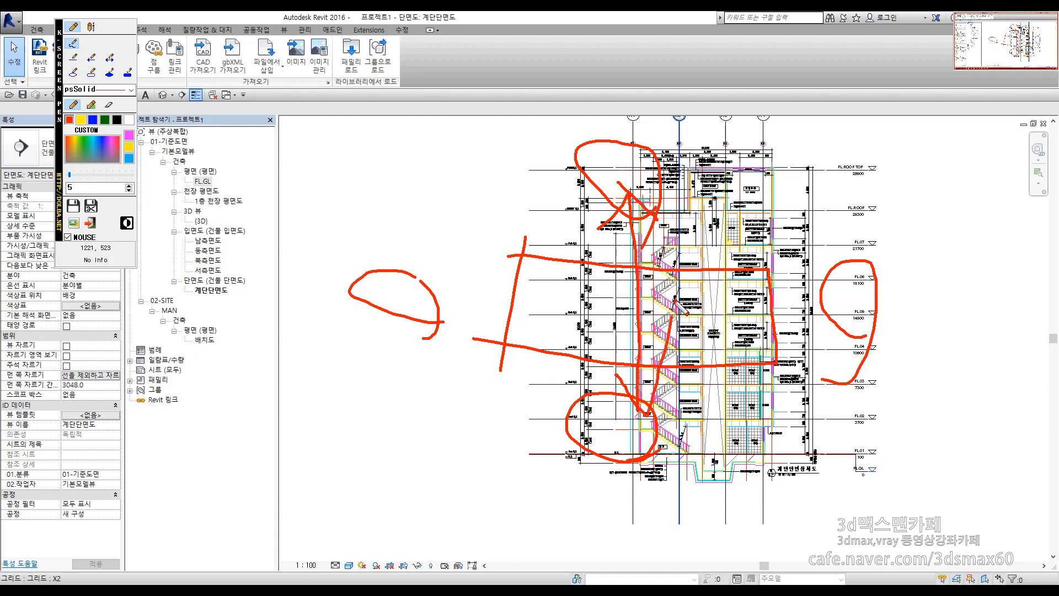
pyautogui.press('Escape')
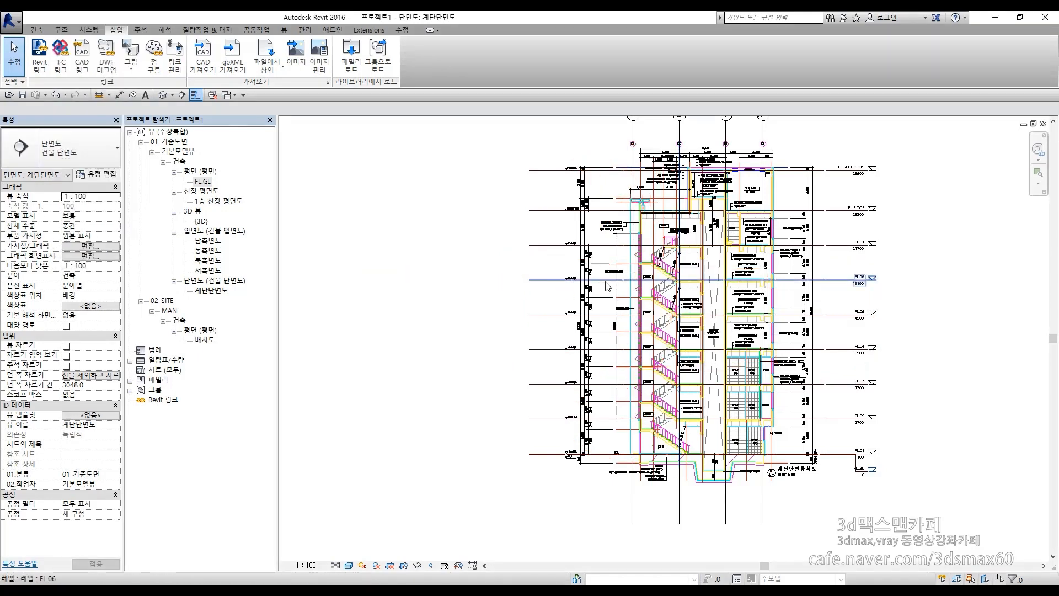
# - Check the level and grid line extents in the south elevation (남측면도) and north elevation (북측면도)
pyautogui.moveTo(769, 281); pyautogui.dragTo(755, 325, button='middle')
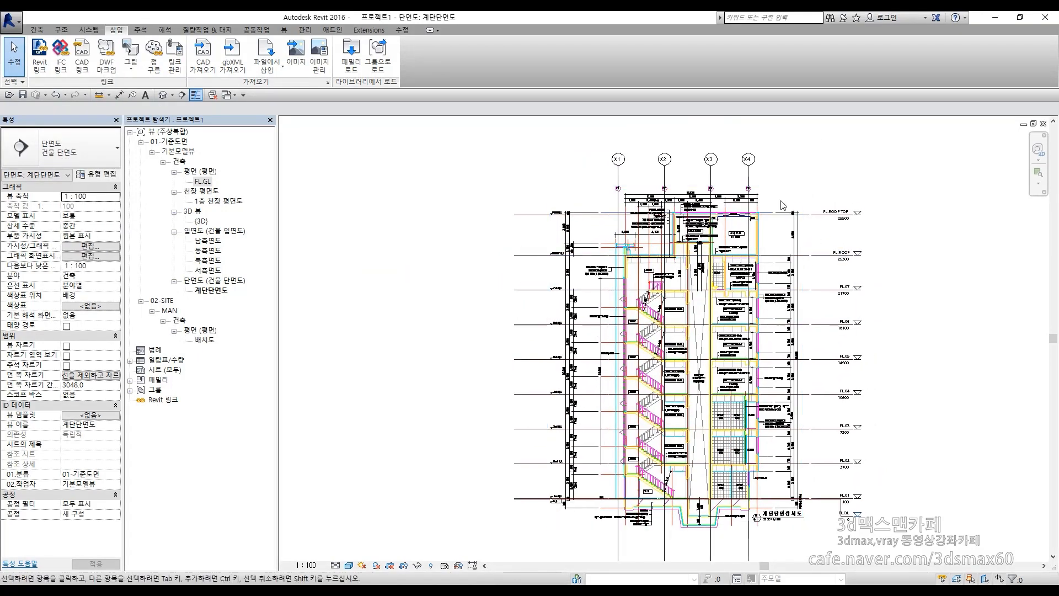
pyautogui.doubleClick(208, 241)
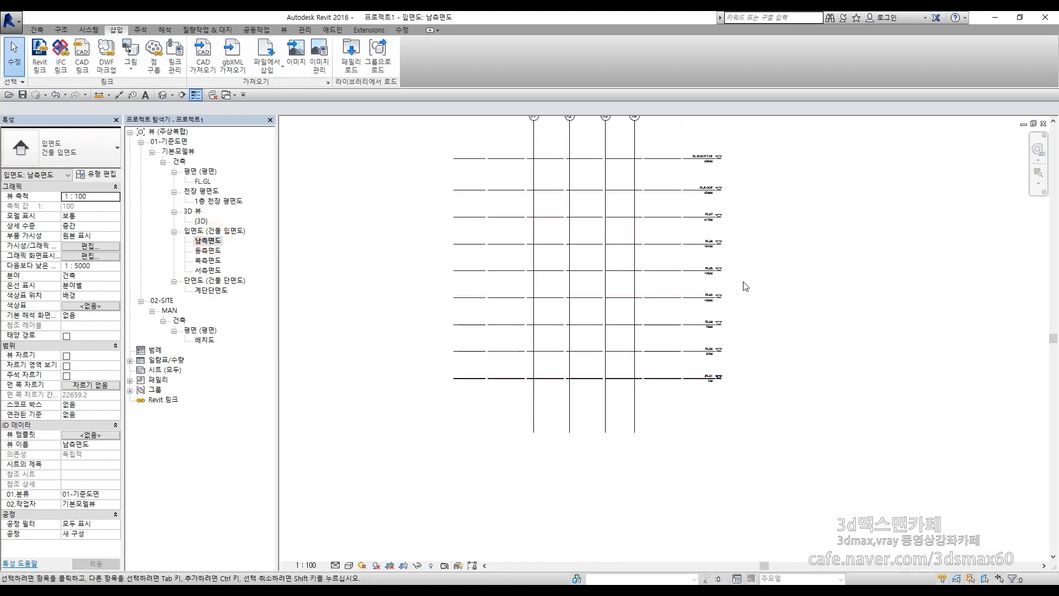
pyautogui.doubleClick(208, 259)
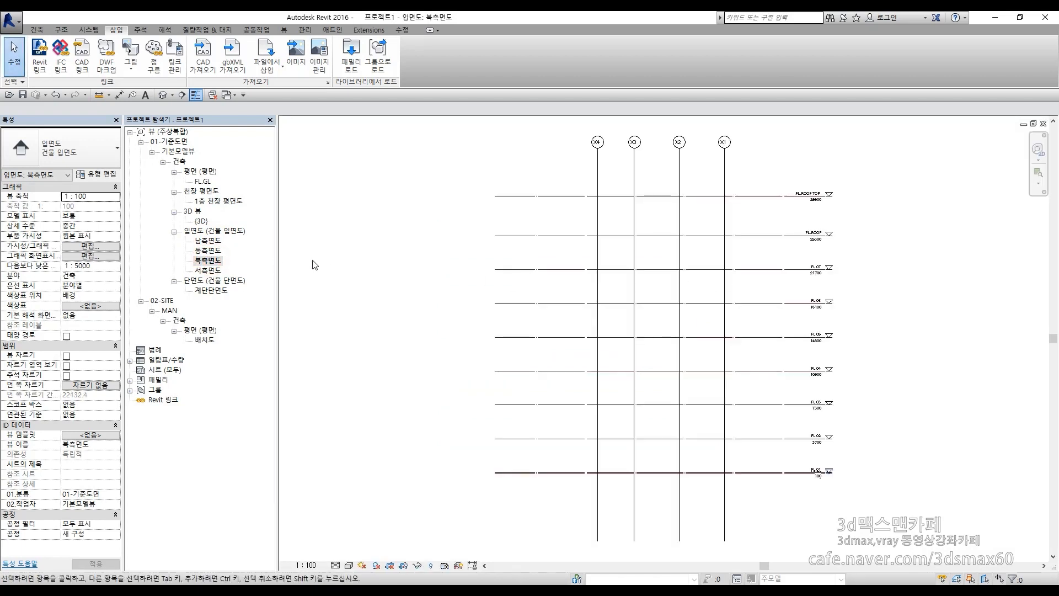
# - In the east elevation (동측면도), extend grid lines Y1, Y1A, Y2 and Y3 above FL.ROOF TOP and below FL.01
pyautogui.doubleClick(201, 251)
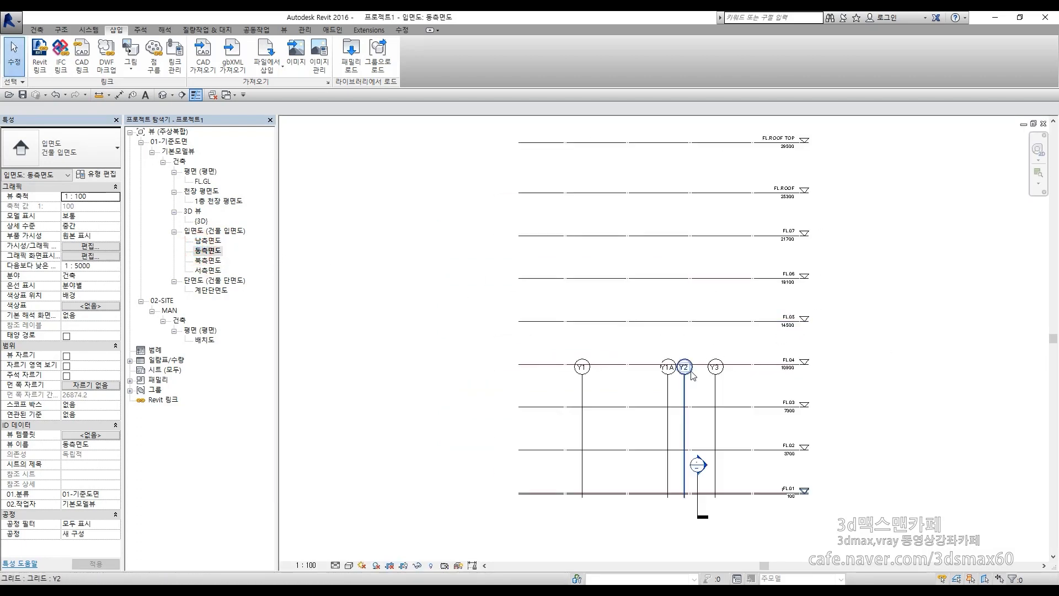
pyautogui.scroll(-3, 664, 402)
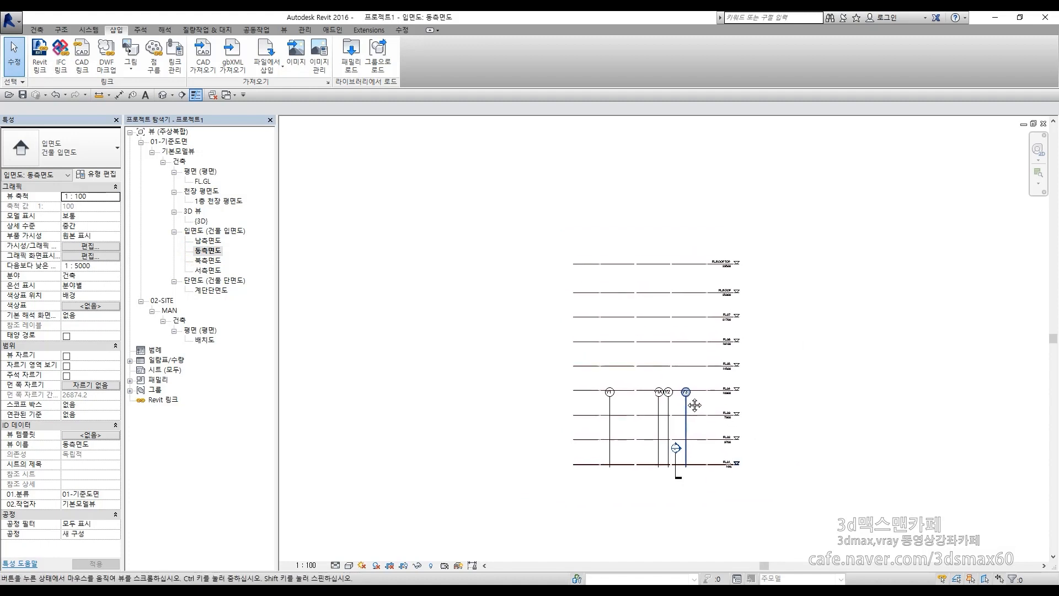
pyautogui.click(204, 241)
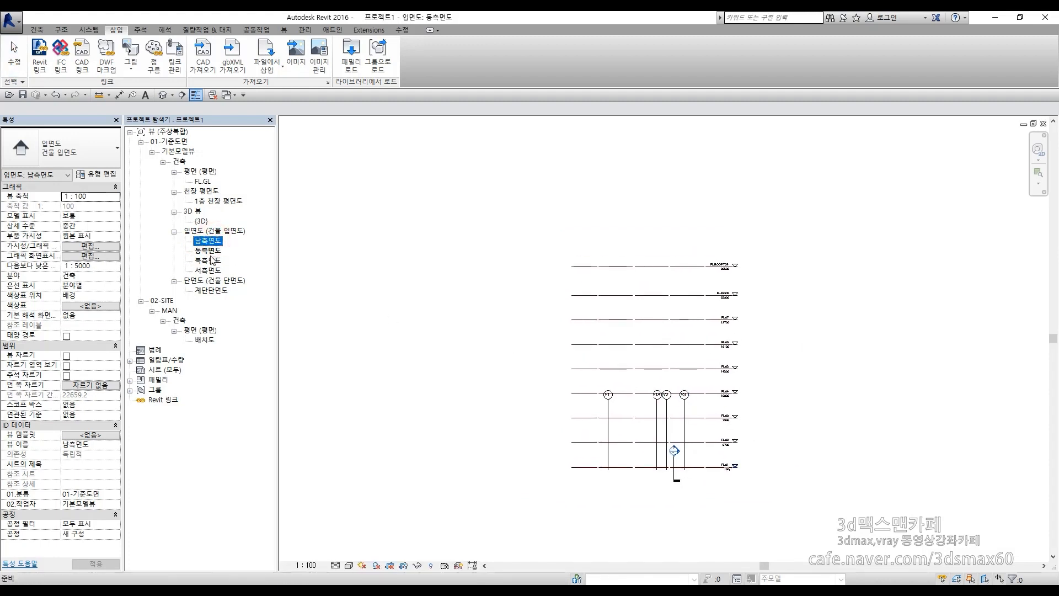
pyautogui.click(208, 260)
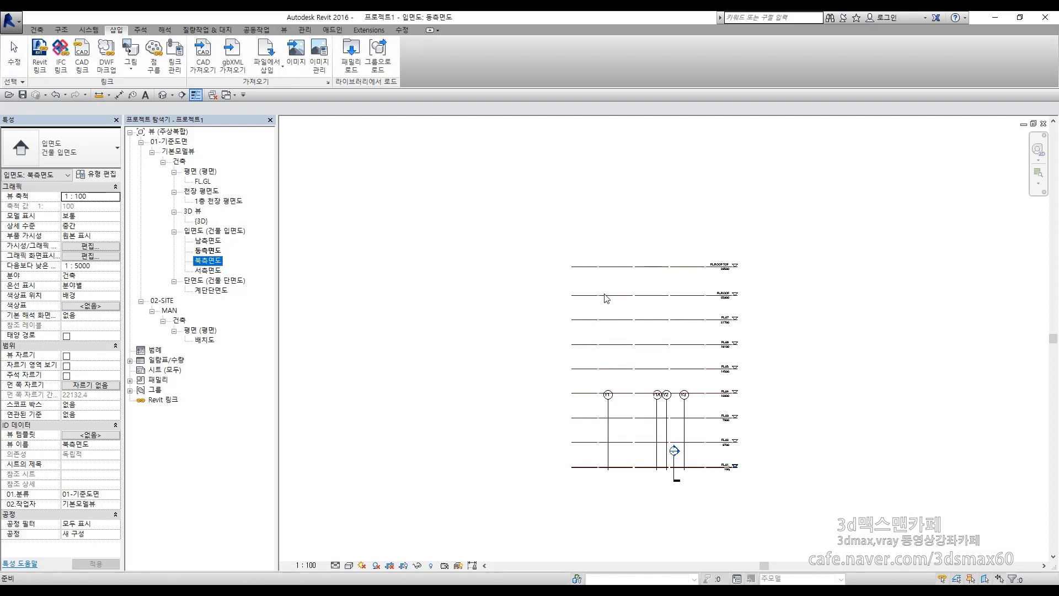
pyautogui.click(477, 307)
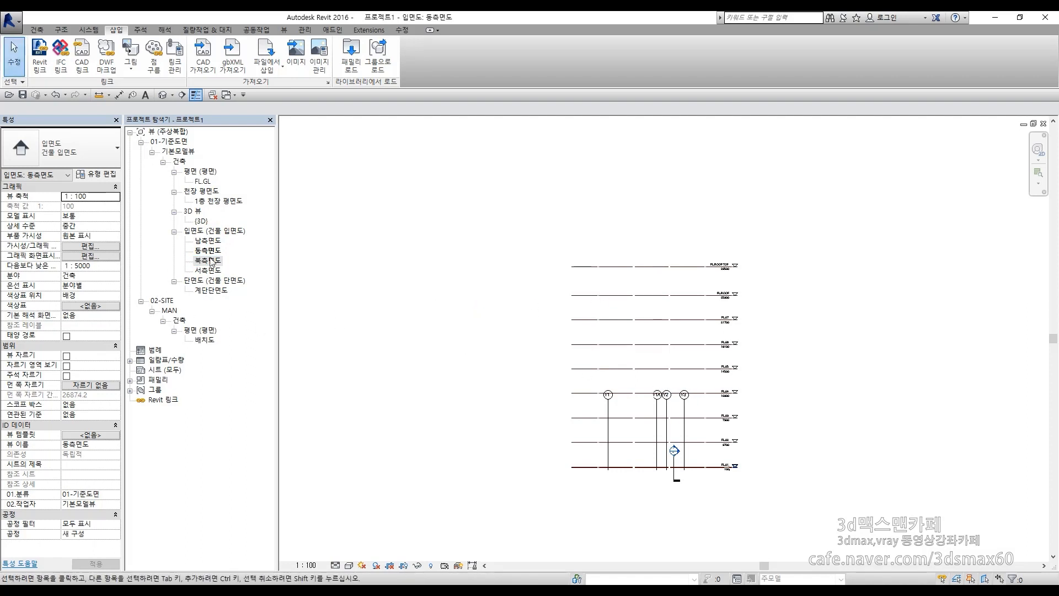
pyautogui.click(608, 400)
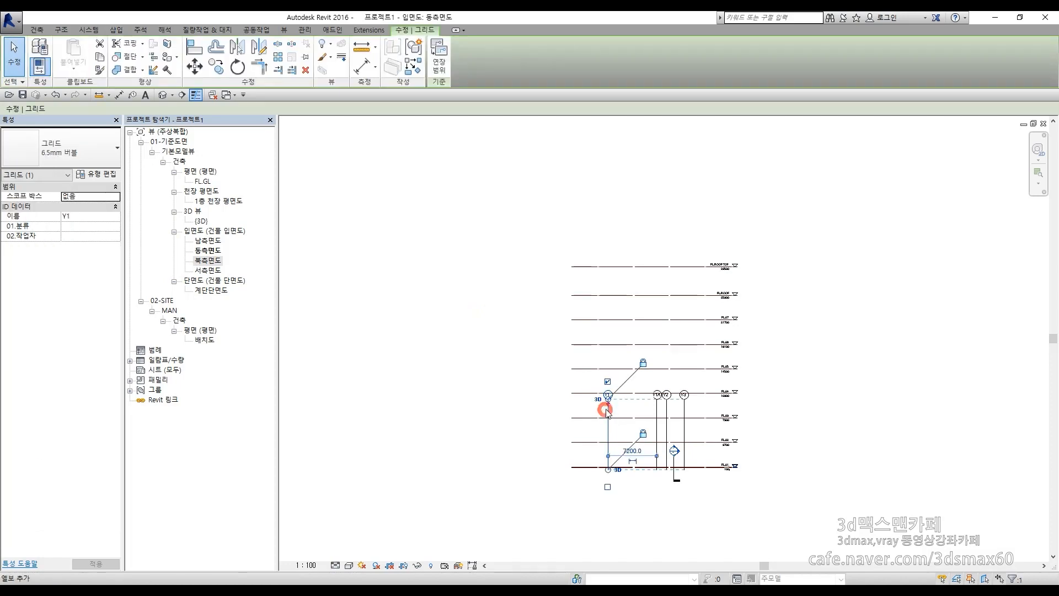
pyautogui.moveTo(607, 399); pyautogui.dragTo(608, 221)
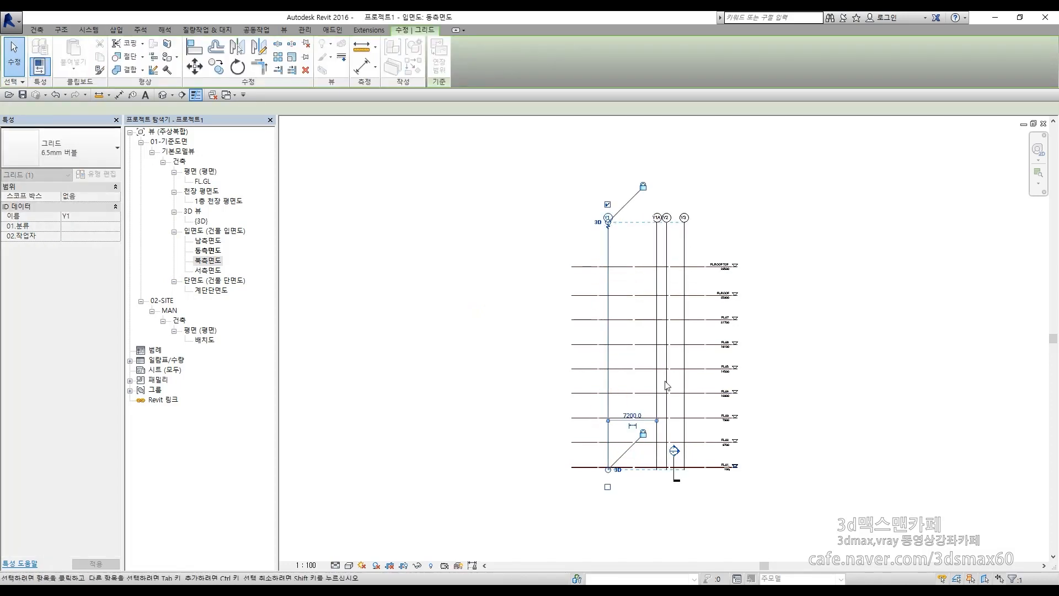
pyautogui.moveTo(608, 469); pyautogui.dragTo(608, 525)
pyautogui.click(862, 456)
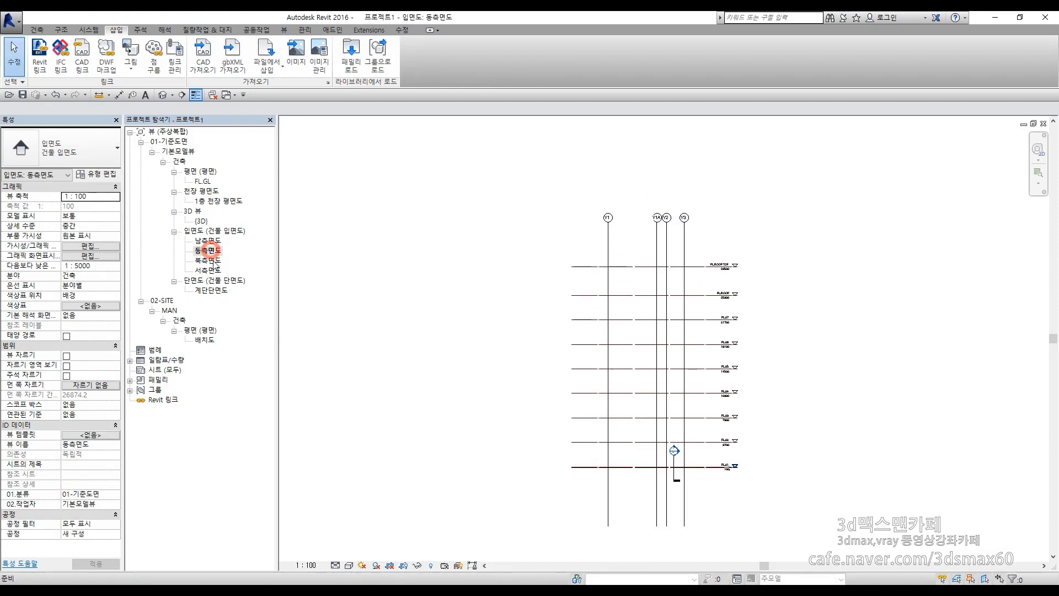
# - In the west elevation (서측면도), extend the head ends of all the level lines farther outward past grid line Y1
pyautogui.doubleClick(207, 269)
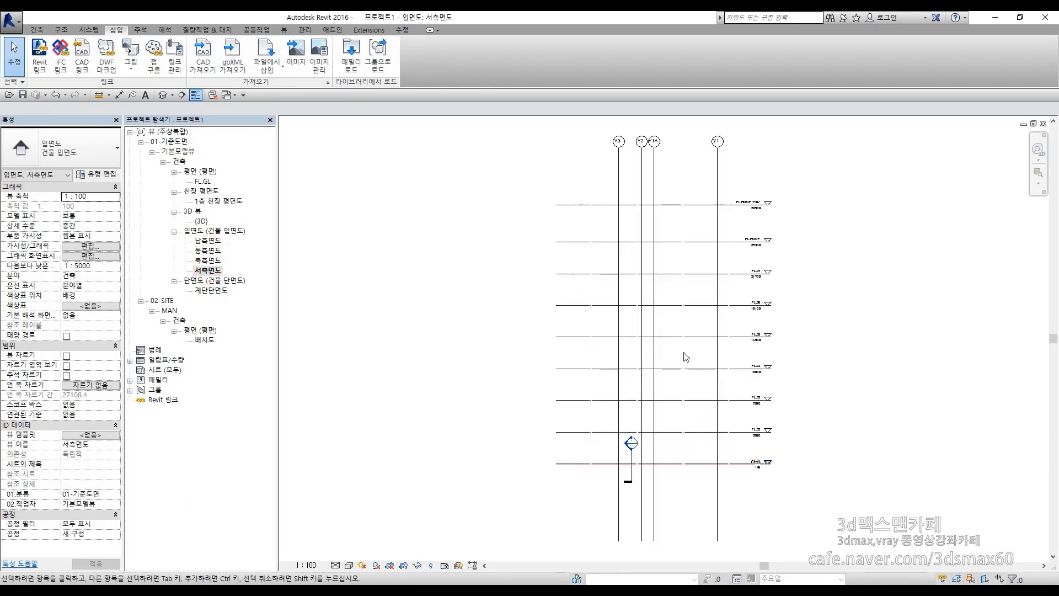
pyautogui.click(747, 302)
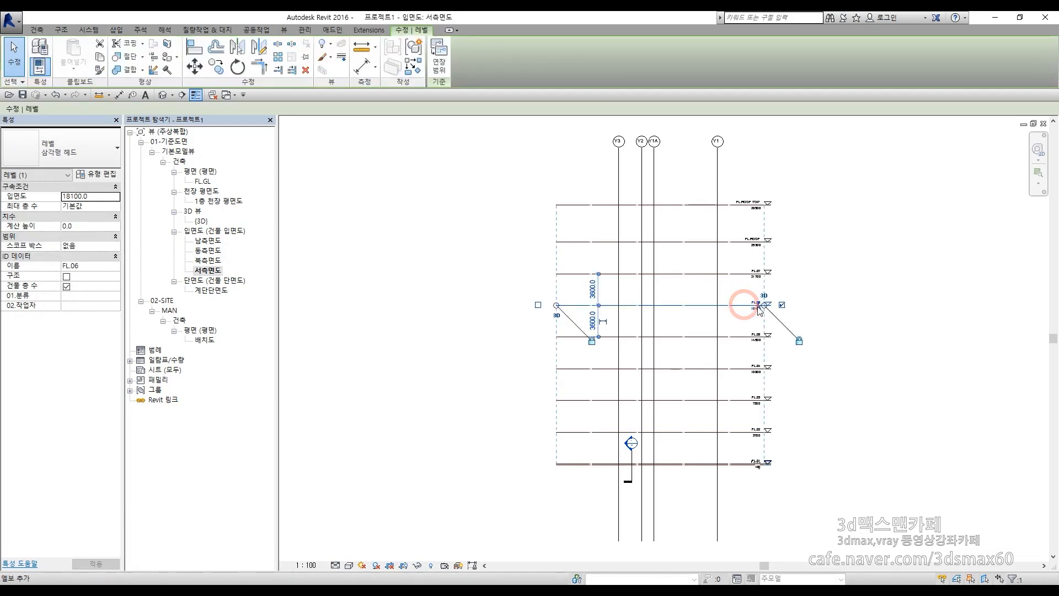
pyautogui.moveTo(765, 306); pyautogui.dragTo(793, 305)
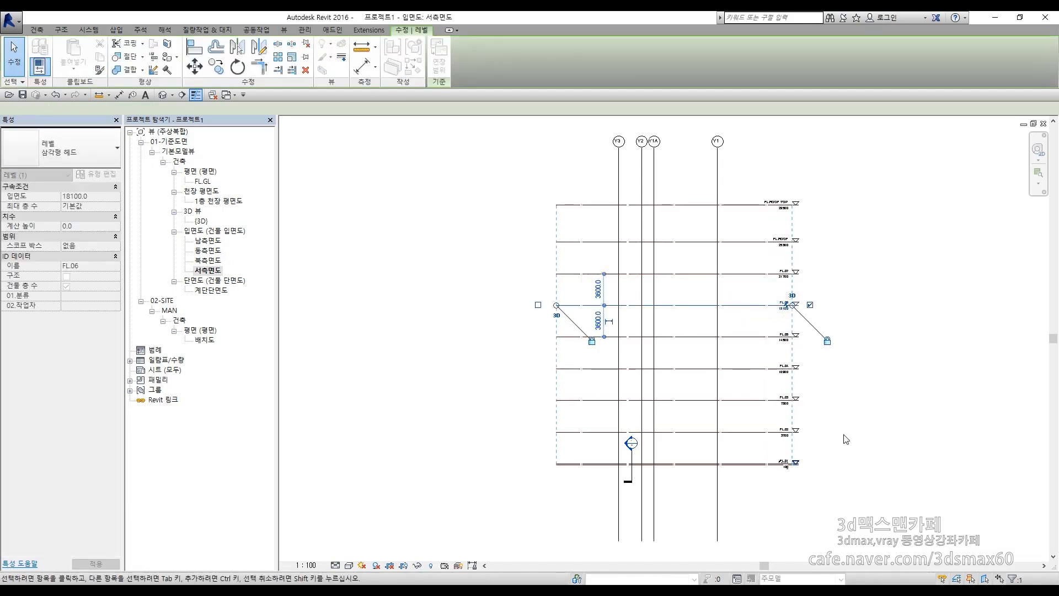
pyautogui.click(843, 434)
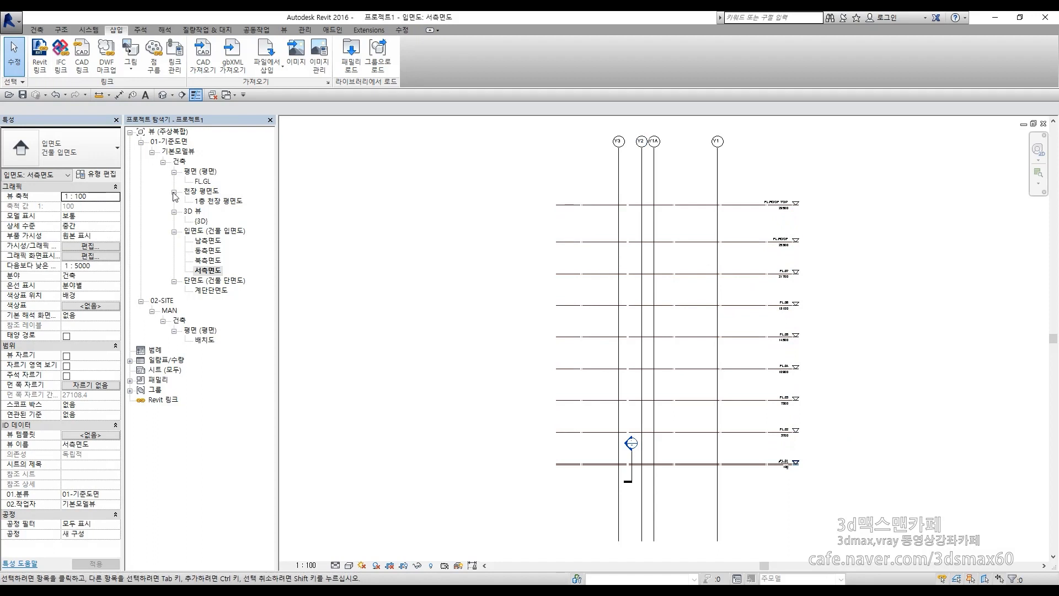
# - Delete the first-floor ceiling plan view (1층 천장 평면도) from the project
pyautogui.doubleClick(206, 191)
pyautogui.doubleClick(206, 191)
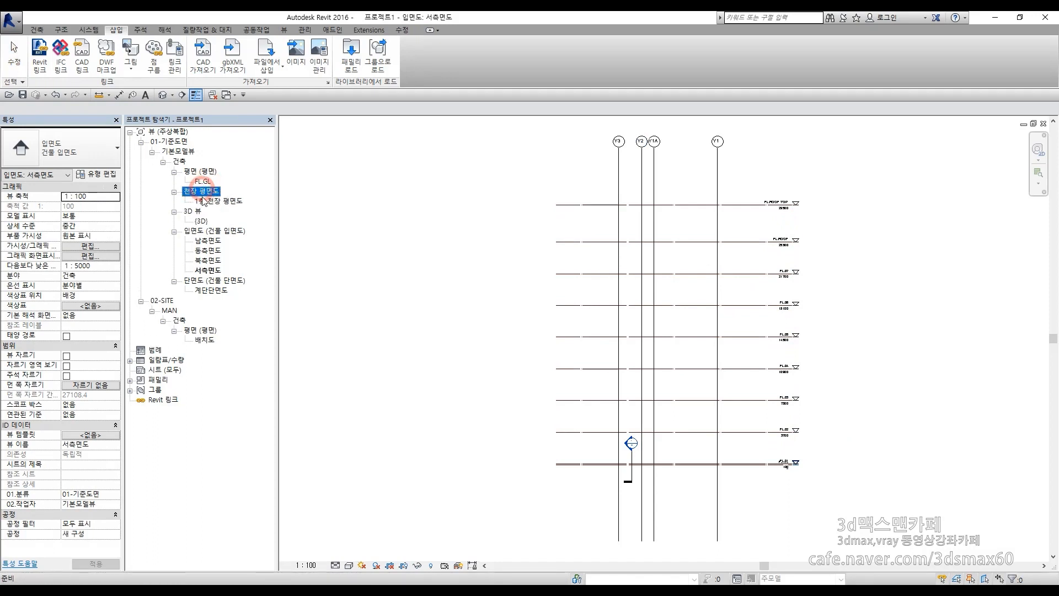
pyautogui.click(202, 201)
pyautogui.press('Delete')
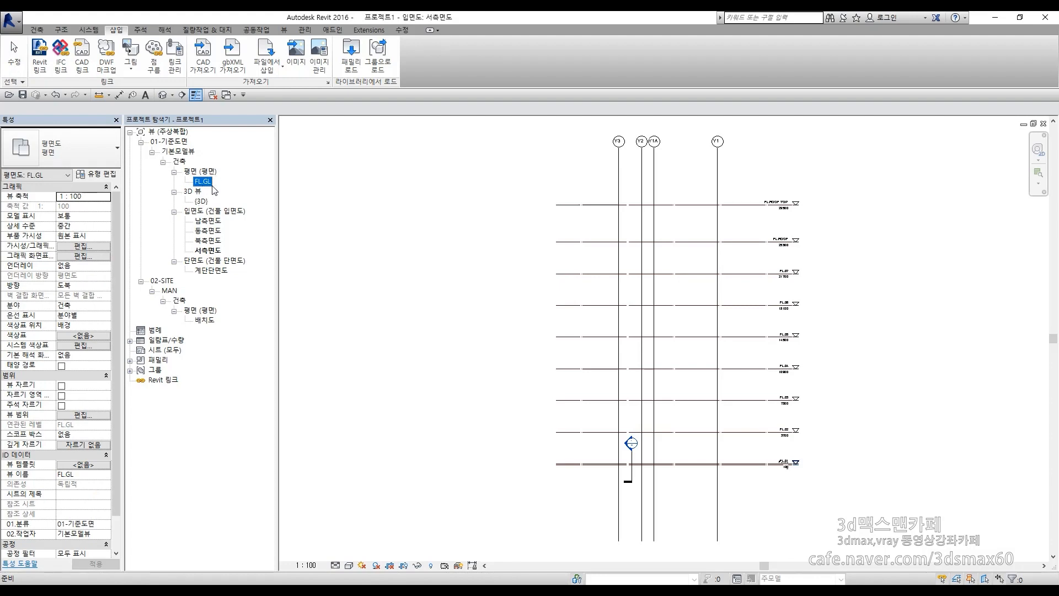
# - Open the FL.GL plan and create new floor plan views for all levels from FL.01 to FL.ROOF TOP
pyautogui.doubleClick(202, 182)
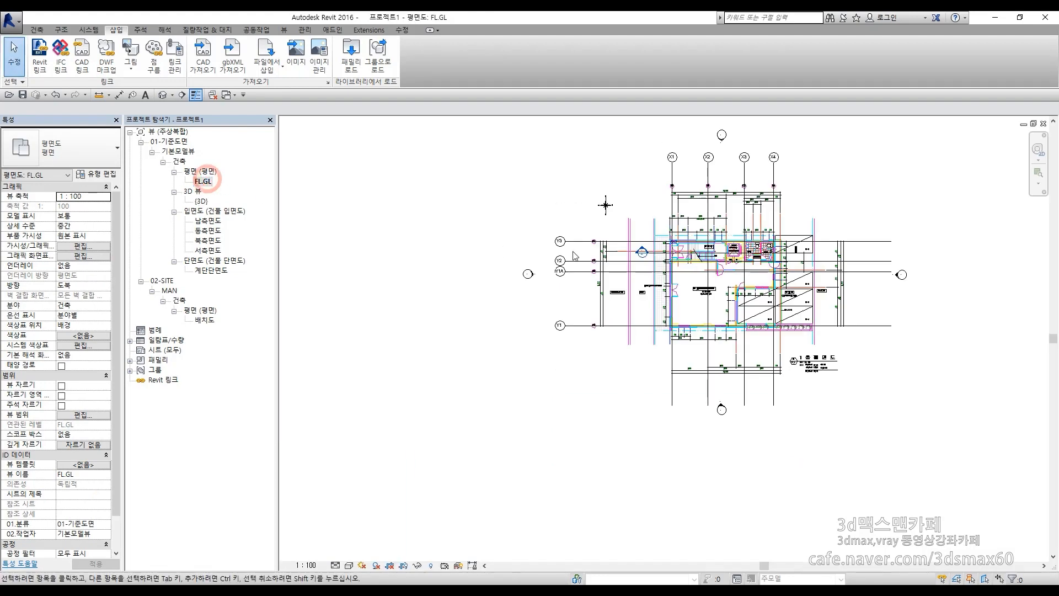
pyautogui.scroll(2, 607, 386)
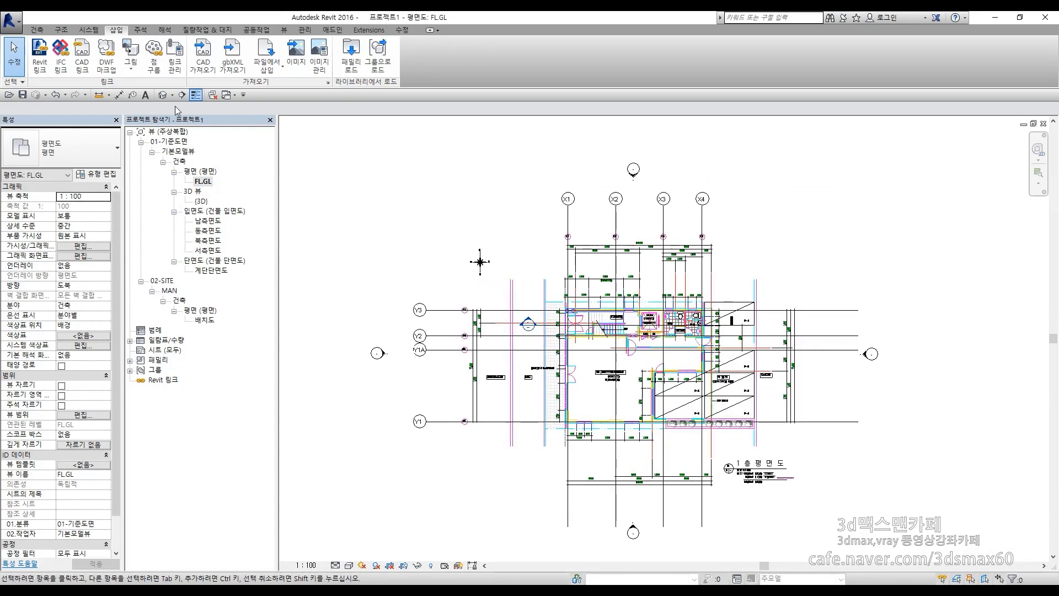
pyautogui.click(283, 30)
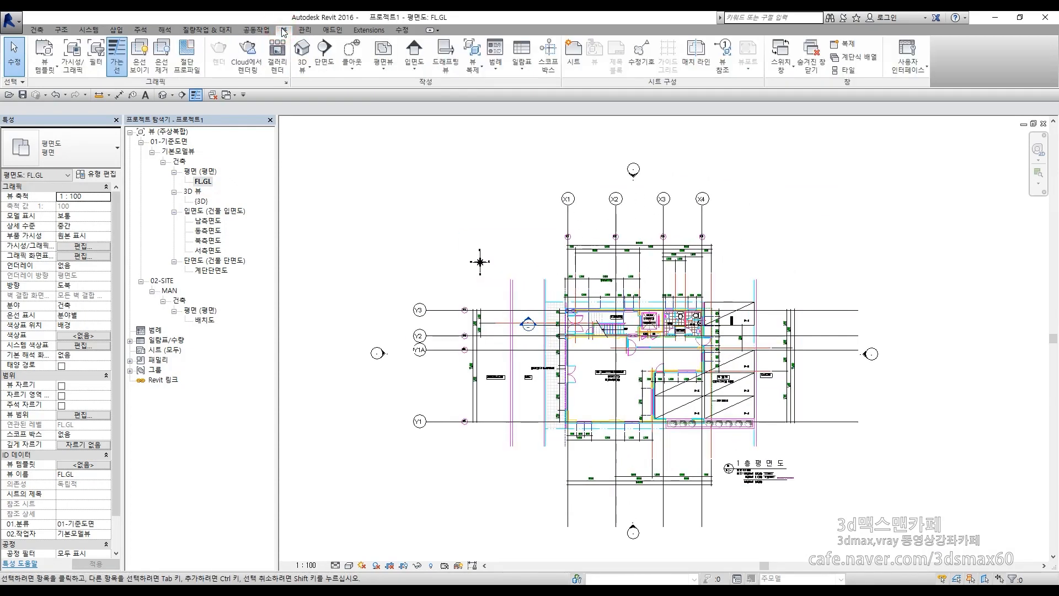
pyautogui.click(386, 72)
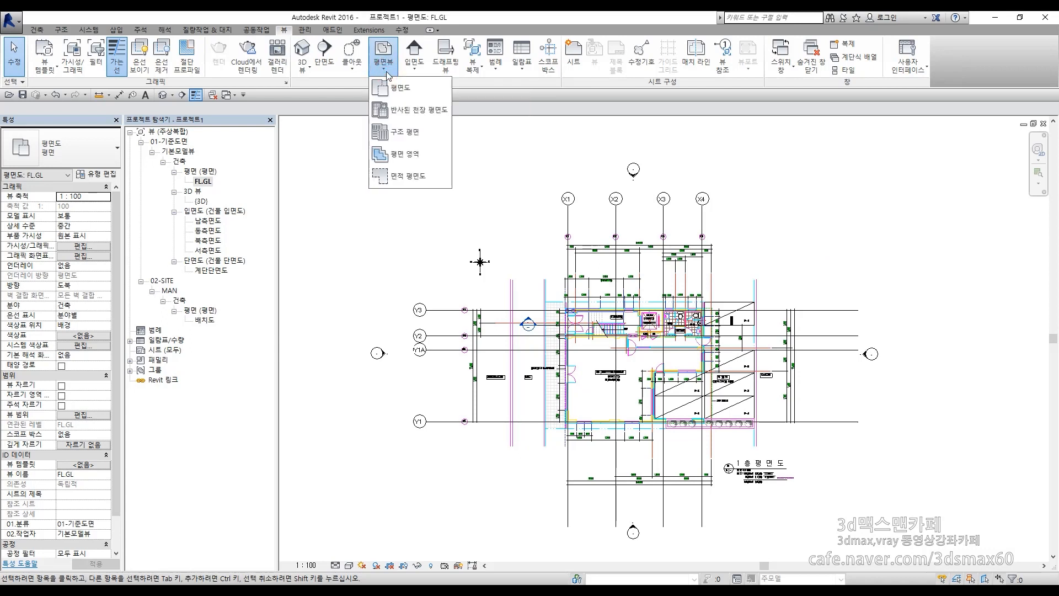
pyautogui.click(428, 91)
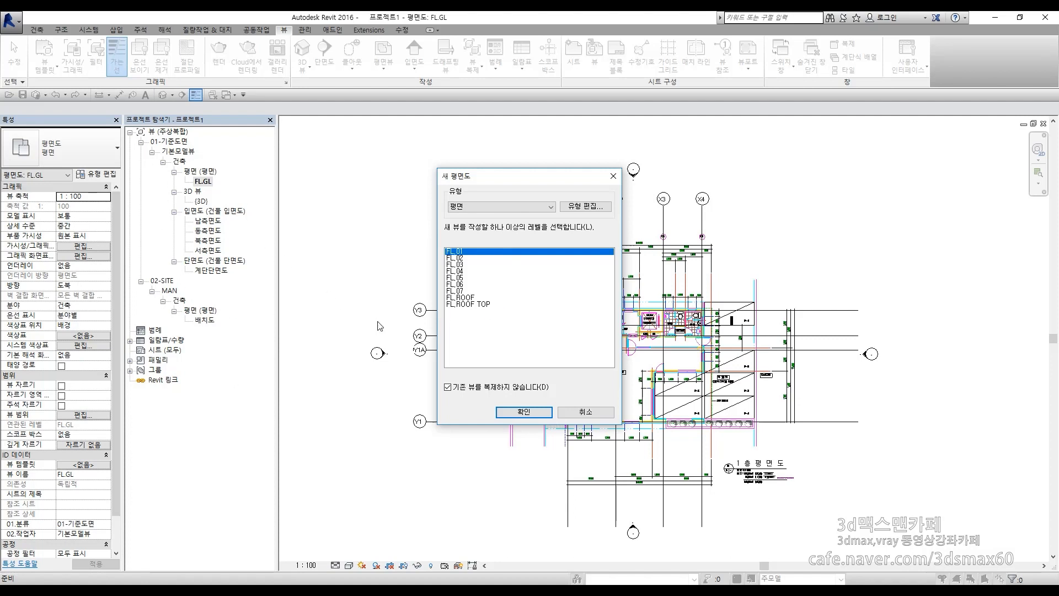
pyautogui.keyDown('shift'); pyautogui.click(468, 305); pyautogui.keyUp('shift')
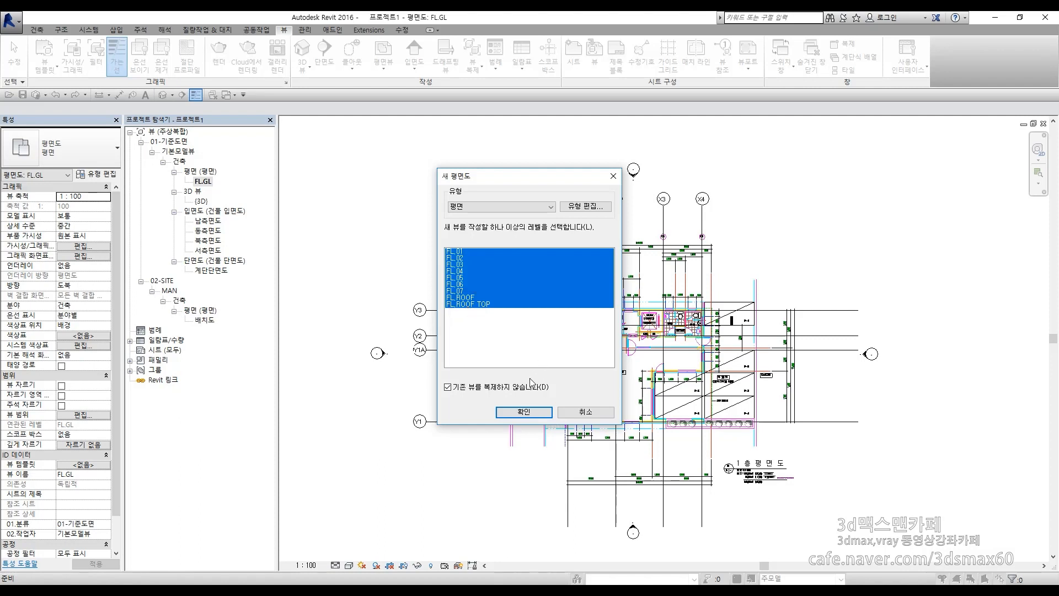
pyautogui.click(523, 412)
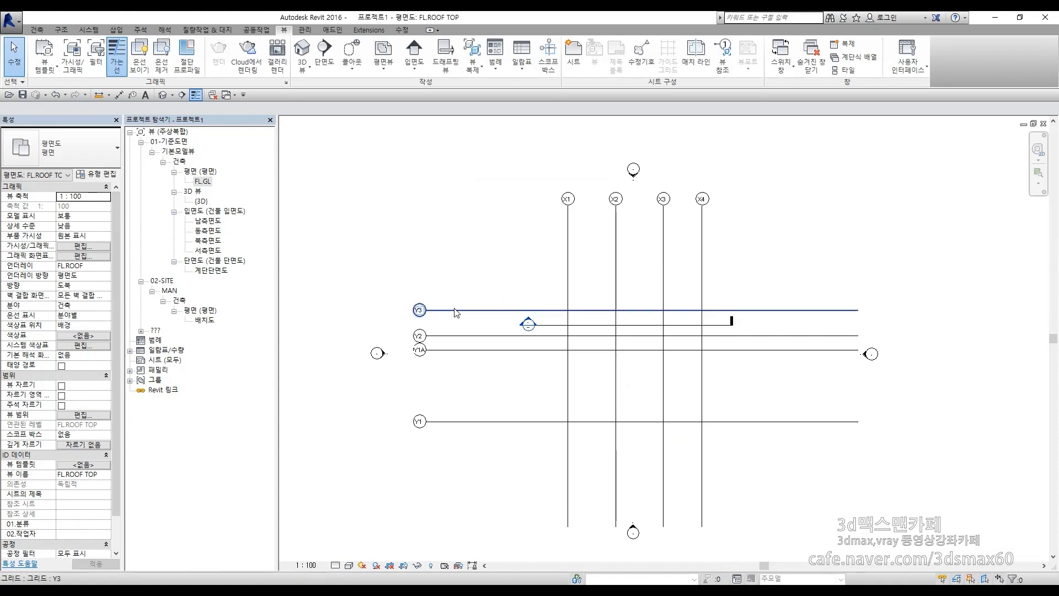
pyautogui.press('F9')
pyautogui.moveTo(168, 343)
pyautogui.mouseDown()
pyautogui.moveTo(150, 345)
pyautogui.moveTo(126, 324)
pyautogui.moveTo(190, 335)
pyautogui.moveTo(134, 345)
pyautogui.mouseUp()
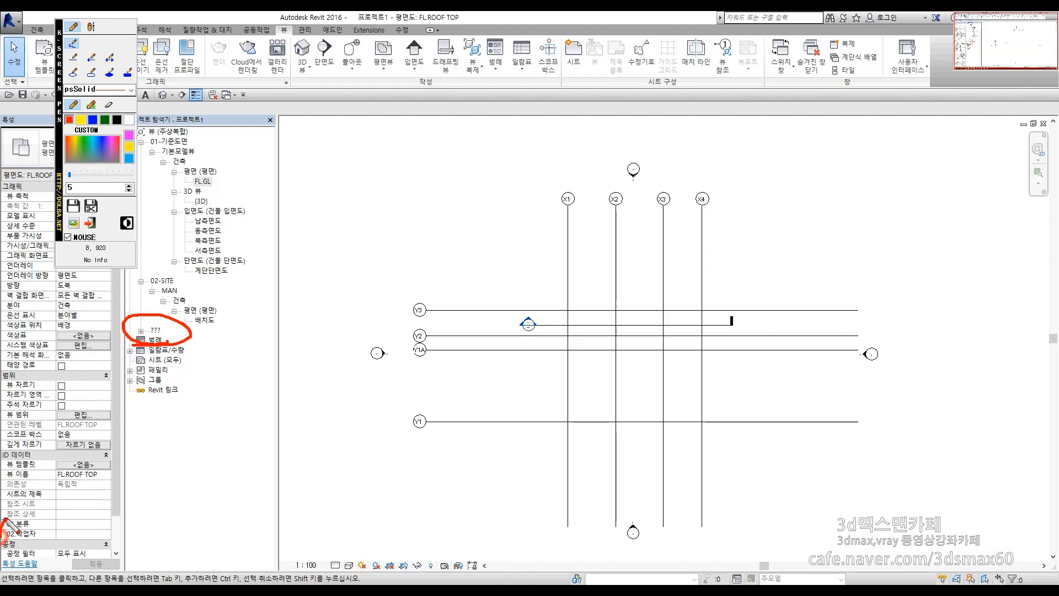
pyautogui.moveTo(6, 519)
pyautogui.mouseDown()
pyautogui.moveTo(113, 523)
pyautogui.moveTo(7, 534)
pyautogui.mouseUp()
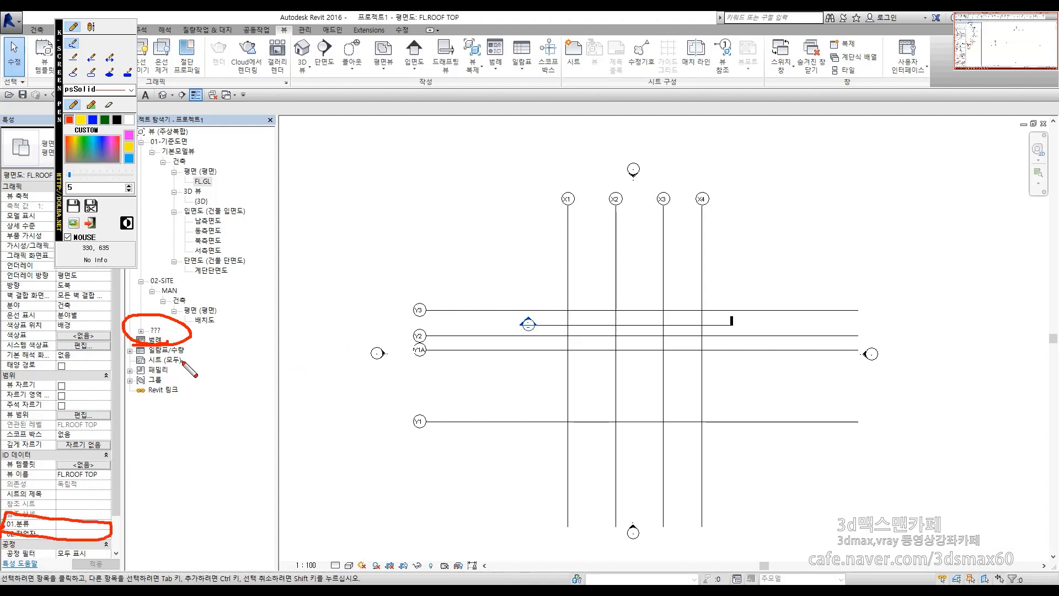
pyautogui.press('Escape')
# - Assign the uncategorised floor plans FL.01 to FL.ROOF TOP the 01.분류 value 01-기준도면 and the 02.작업자 value 기본모델뷰
pyautogui.doubleClick(158, 329)
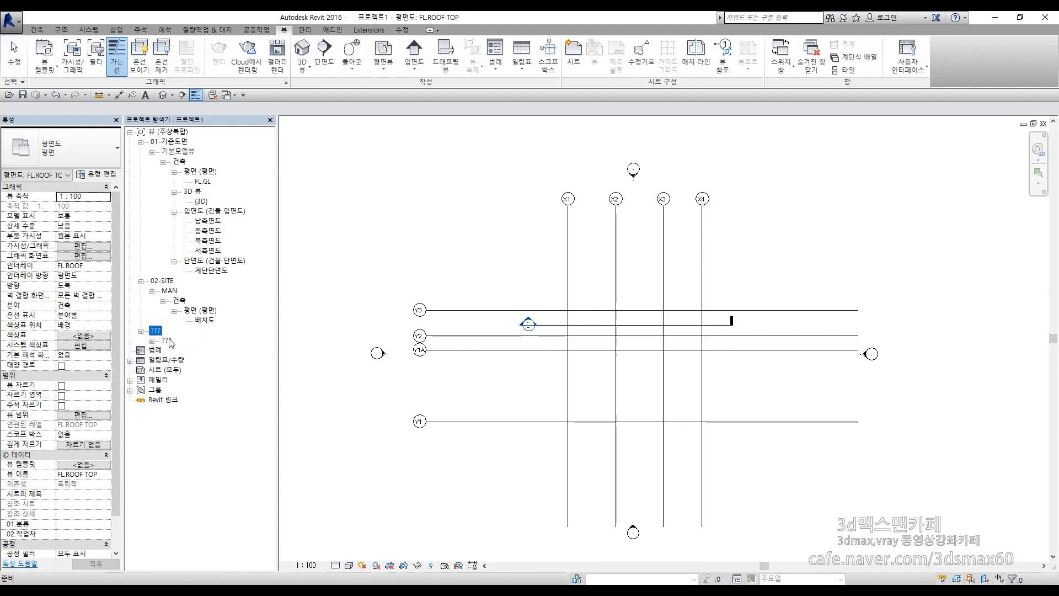
pyautogui.doubleClick(165, 341)
pyautogui.doubleClick(179, 350)
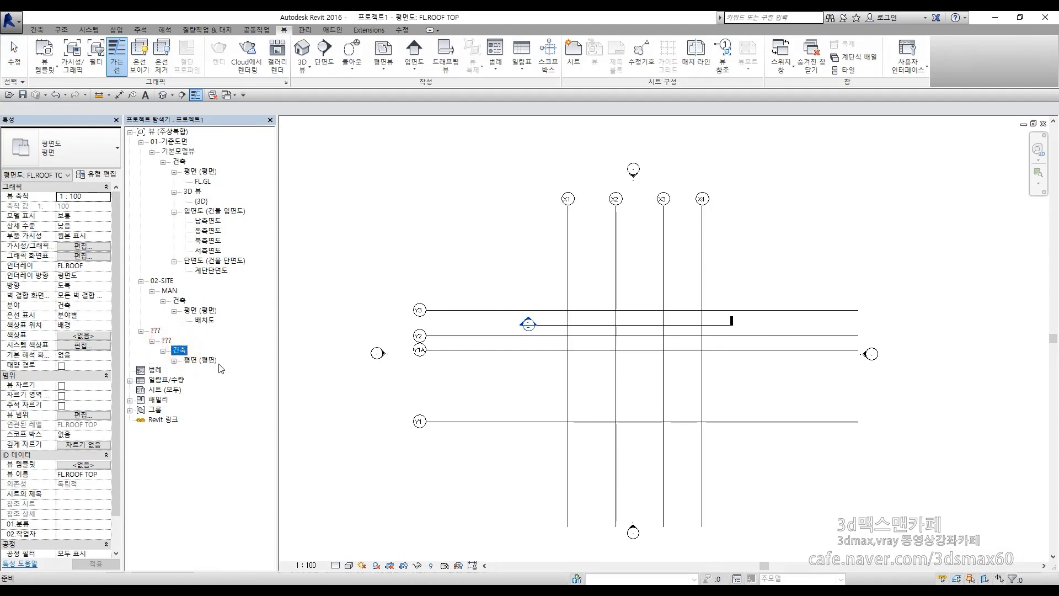
pyautogui.doubleClick(215, 361)
pyautogui.click(198, 370)
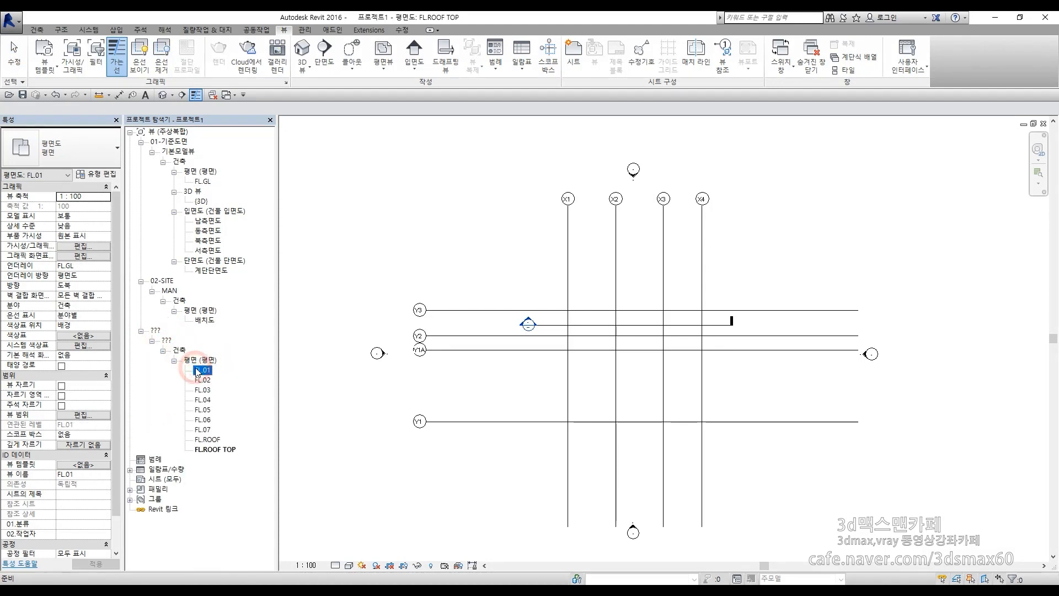
pyautogui.keyDown('shift'); pyautogui.click(224, 450); pyautogui.keyUp('shift')
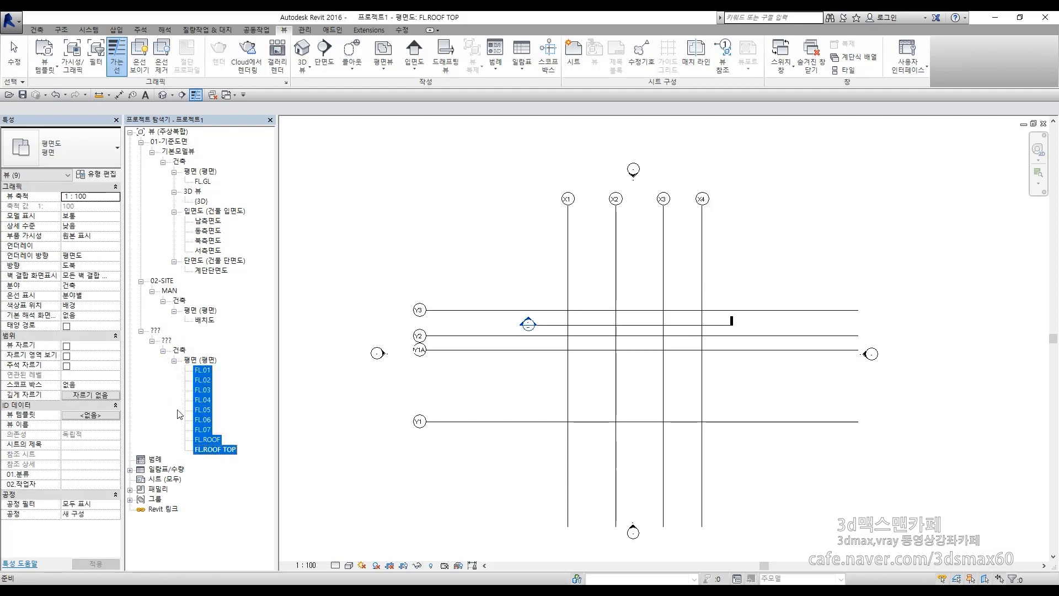
pyautogui.click(115, 474)
pyautogui.click(86, 484)
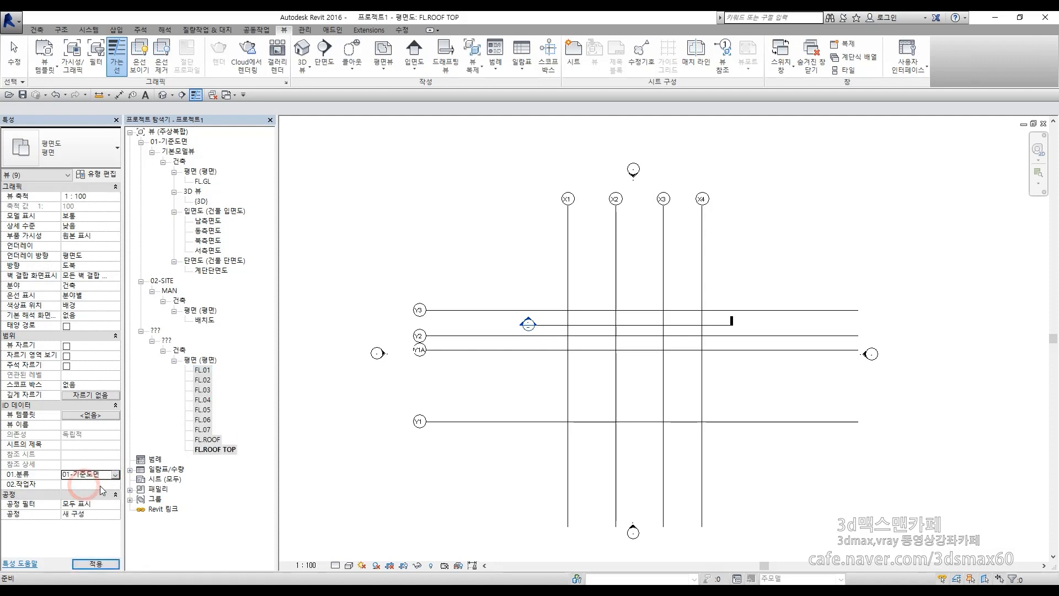
pyautogui.click(115, 486)
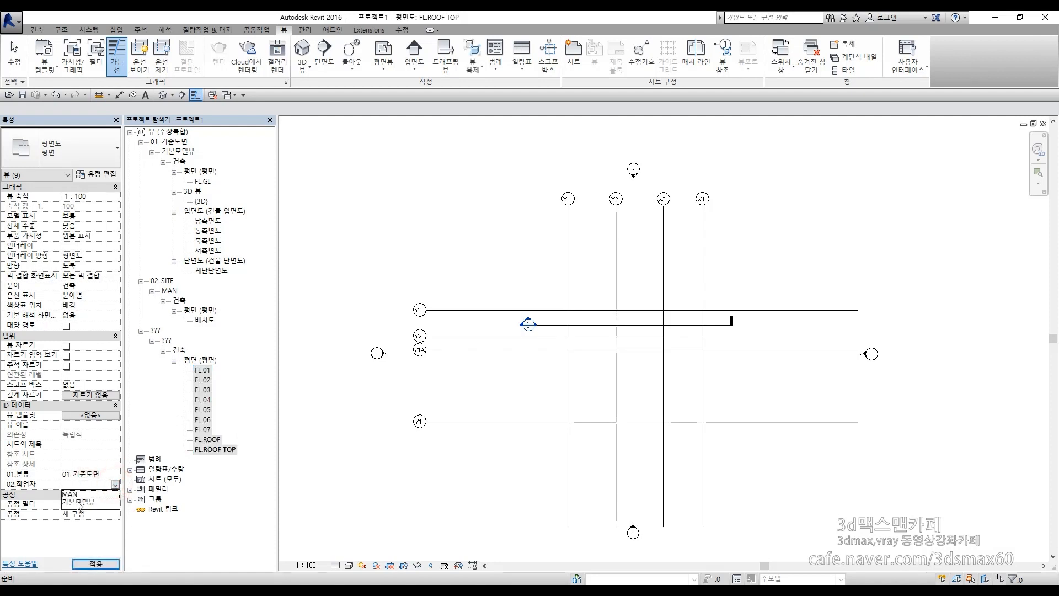
pyautogui.click(78, 504)
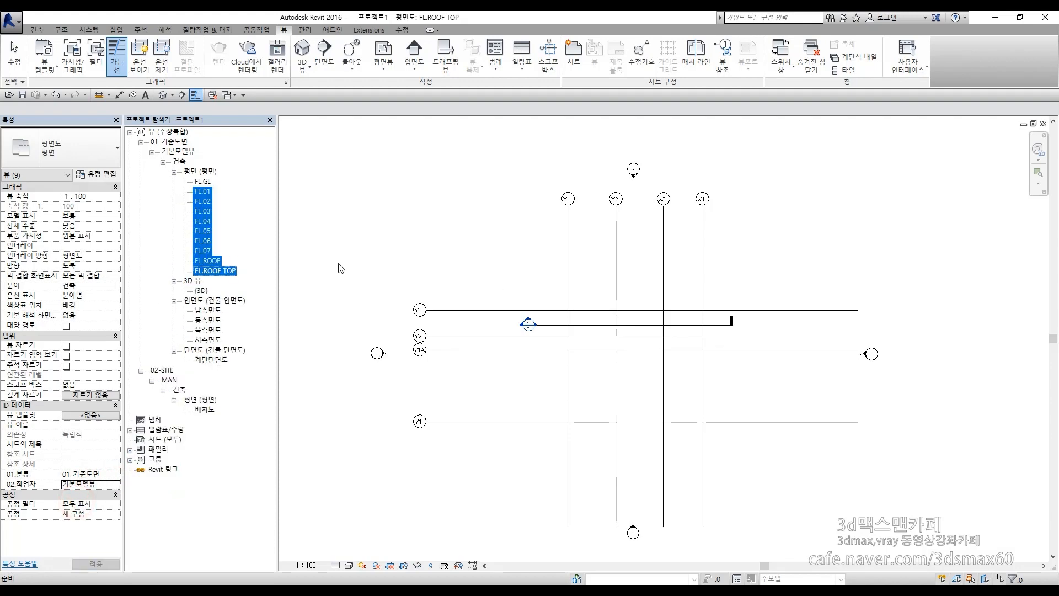
pyautogui.click(210, 251)
pyautogui.click(201, 181)
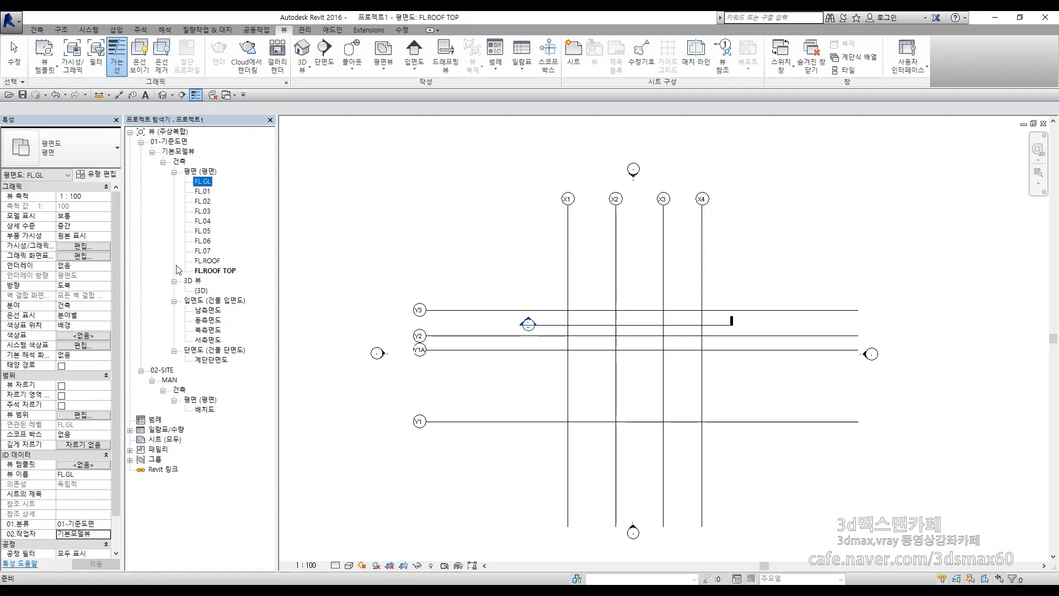
pyautogui.click(466, 218)
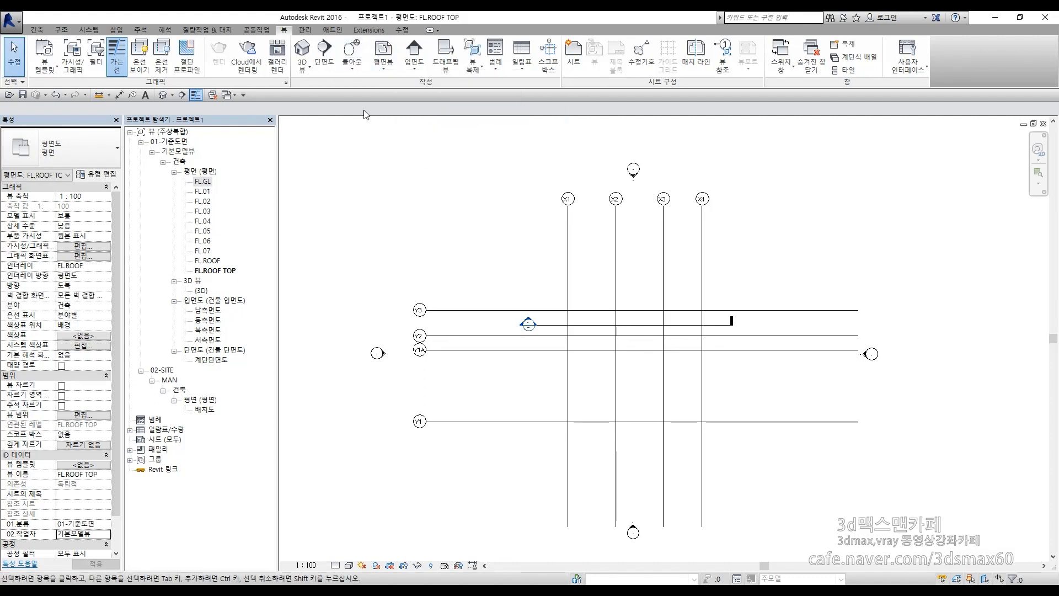
# - Create new reflected ceiling plan views (천장 평면도) for all levels except FL.GL
pyautogui.click(383, 72)
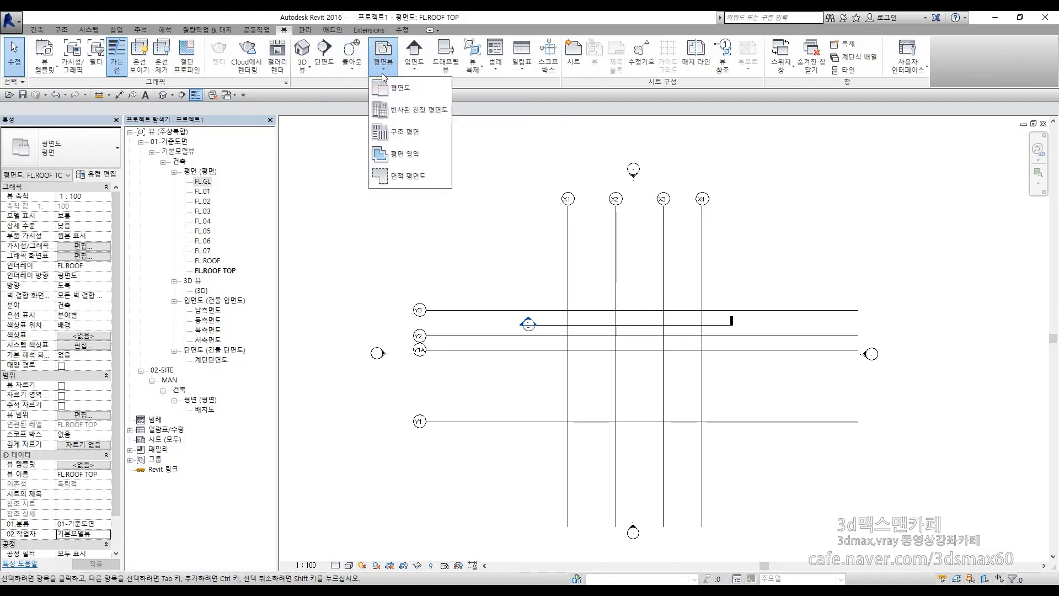
pyautogui.click(431, 120)
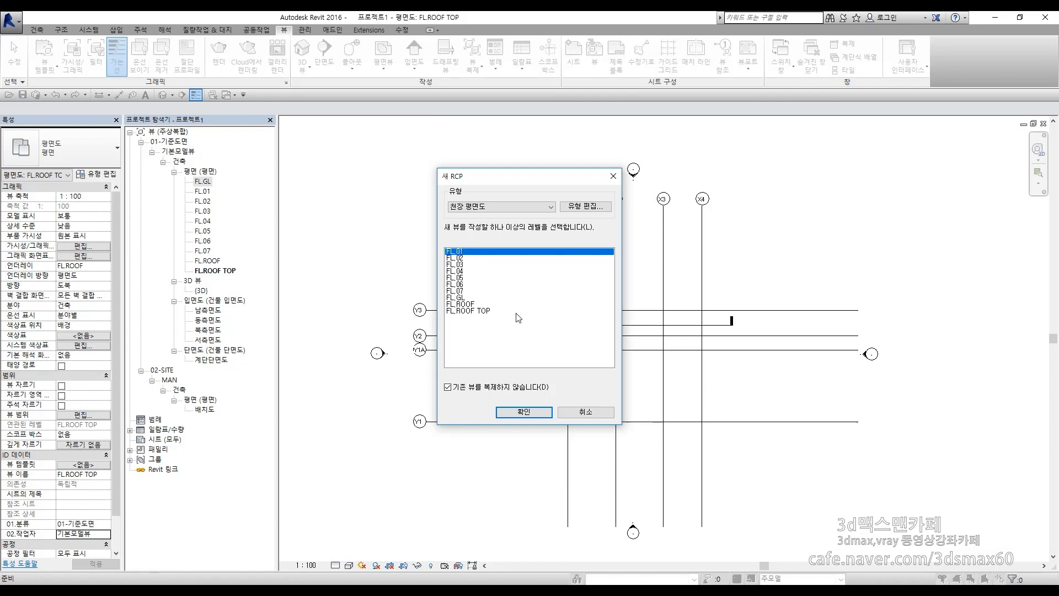
pyautogui.keyDown('shift'); pyautogui.click(466, 311); pyautogui.keyUp('shift')
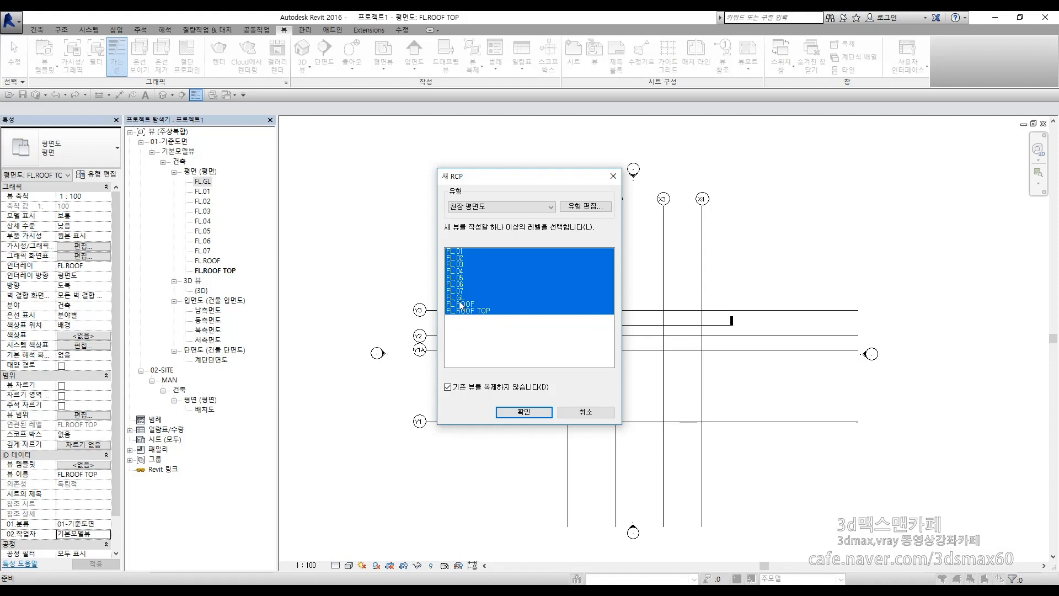
pyautogui.keyDown('ctrl'); pyautogui.click(459, 298); pyautogui.keyUp('ctrl')
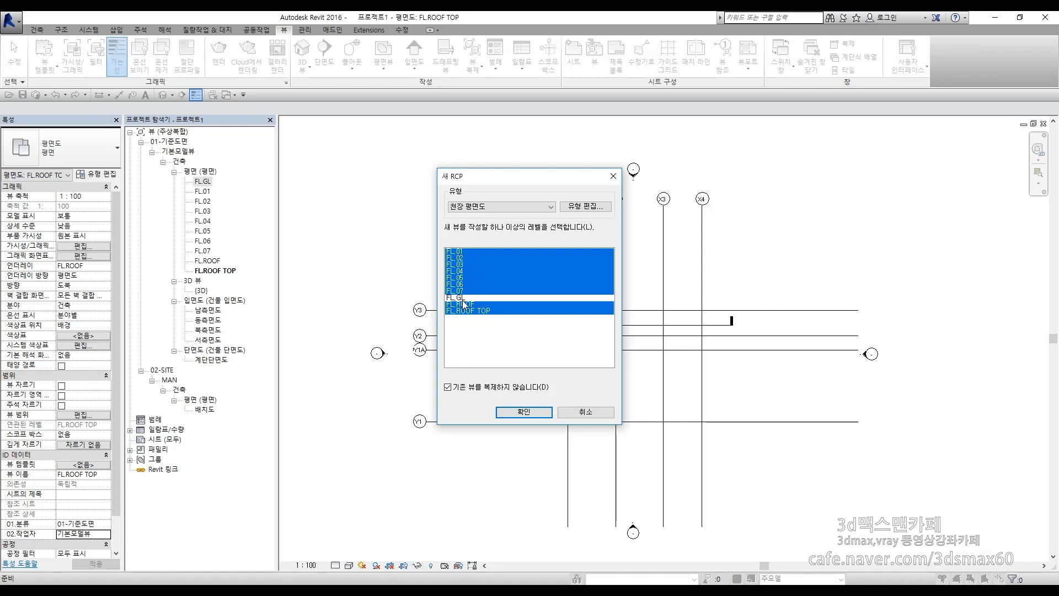
pyautogui.click(524, 412)
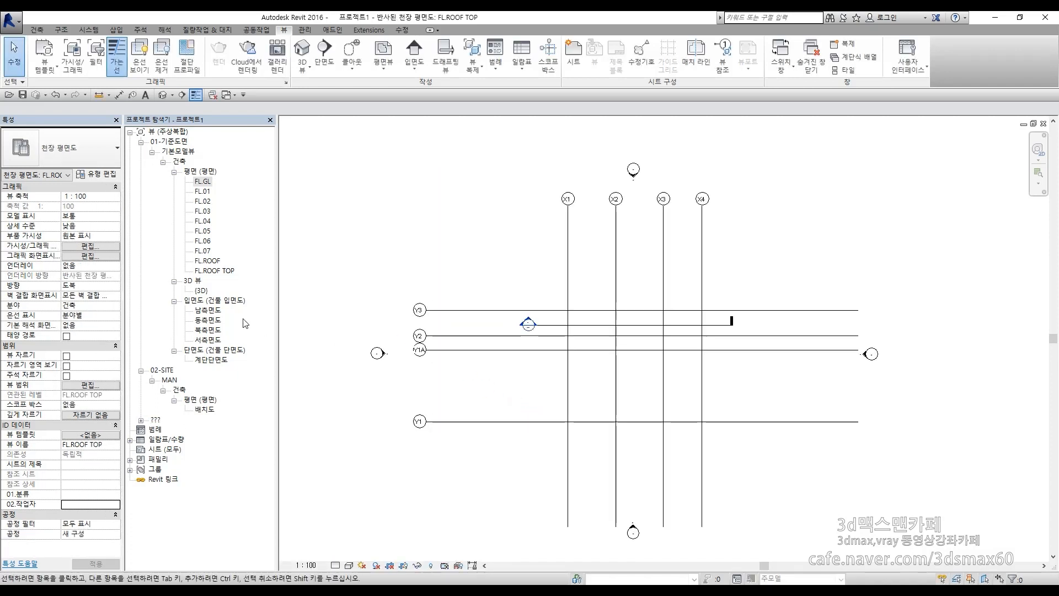
# - Assign the uncategorised ceiling plans FL.01 to FL.ROOF TOP the 01.분류 value 01-기준도면 and the 02.작업자 value 기본모델뷰
pyautogui.click(156, 421)
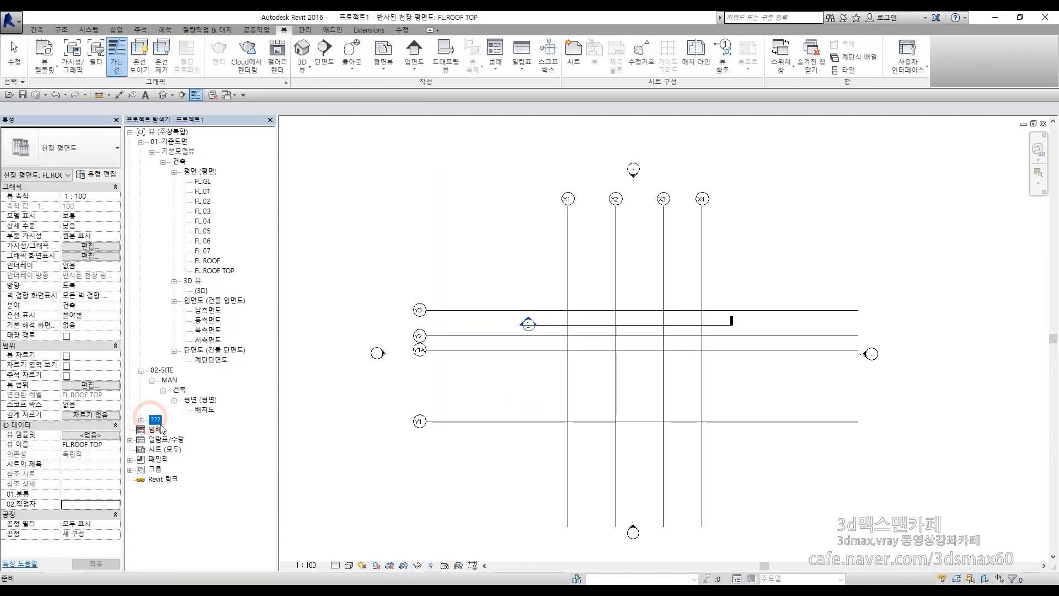
pyautogui.doubleClick(157, 420)
pyautogui.doubleClick(166, 430)
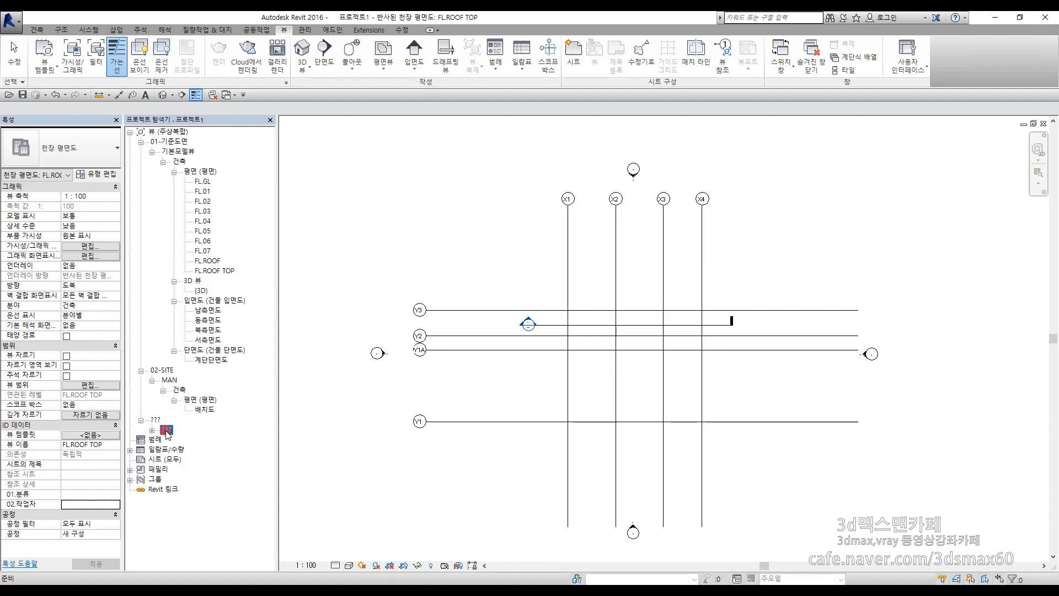
pyautogui.doubleClick(179, 440)
pyautogui.doubleClick(201, 449)
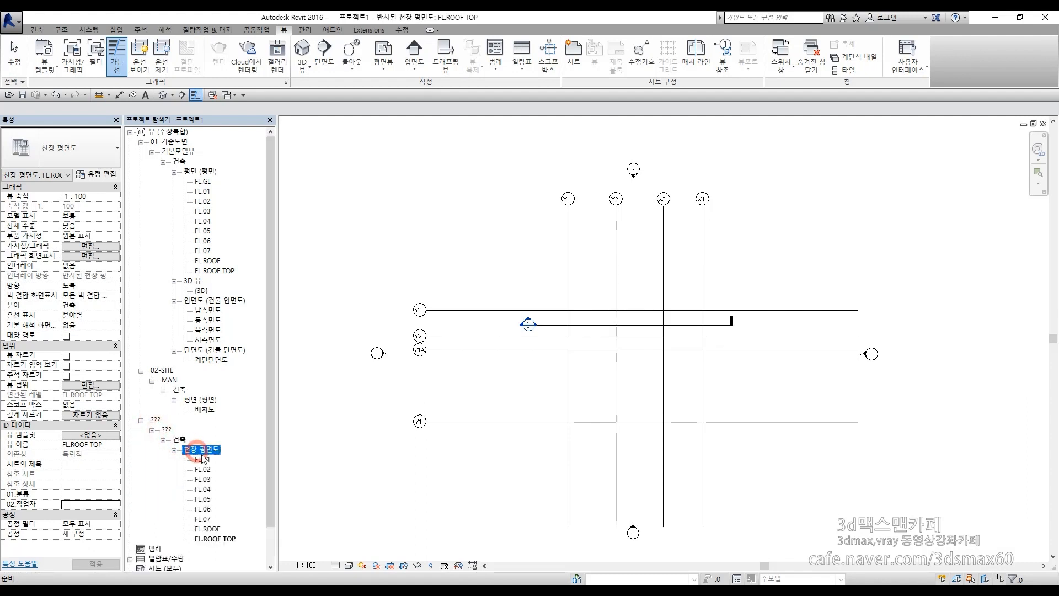
pyautogui.click(202, 459)
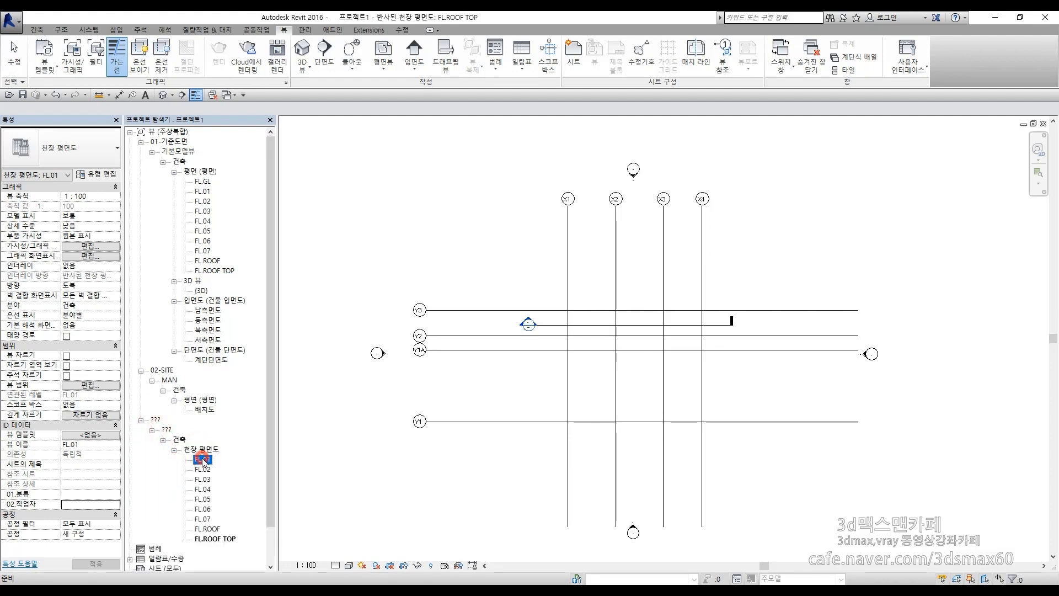
pyautogui.keyDown('shift'); pyautogui.click(219, 541); pyautogui.keyUp('shift')
pyautogui.click(116, 464)
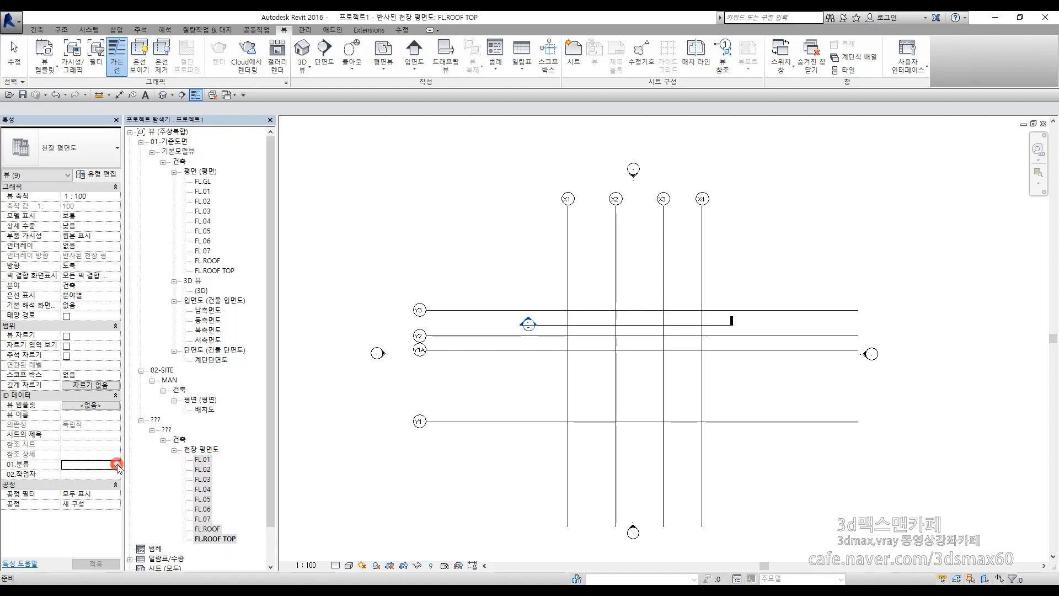
pyautogui.click(80, 474)
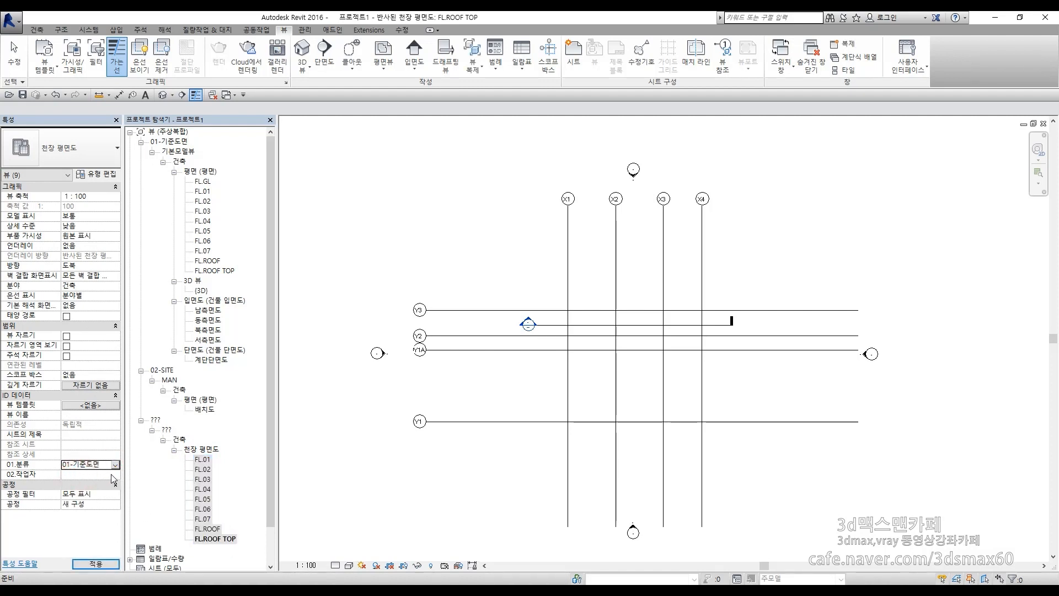
pyautogui.click(113, 474)
pyautogui.click(70, 488)
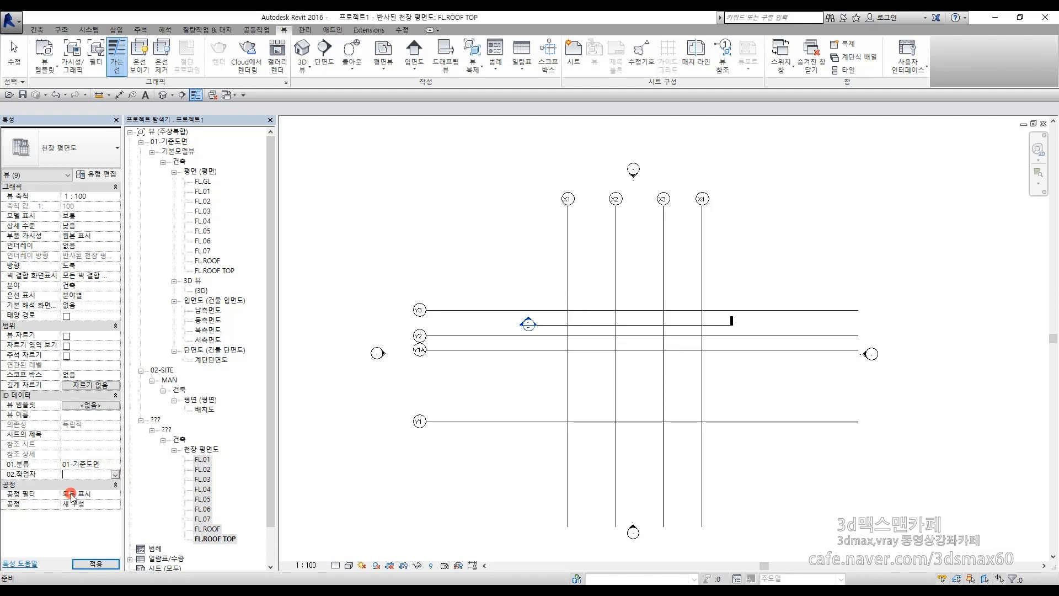
pyautogui.click(203, 310)
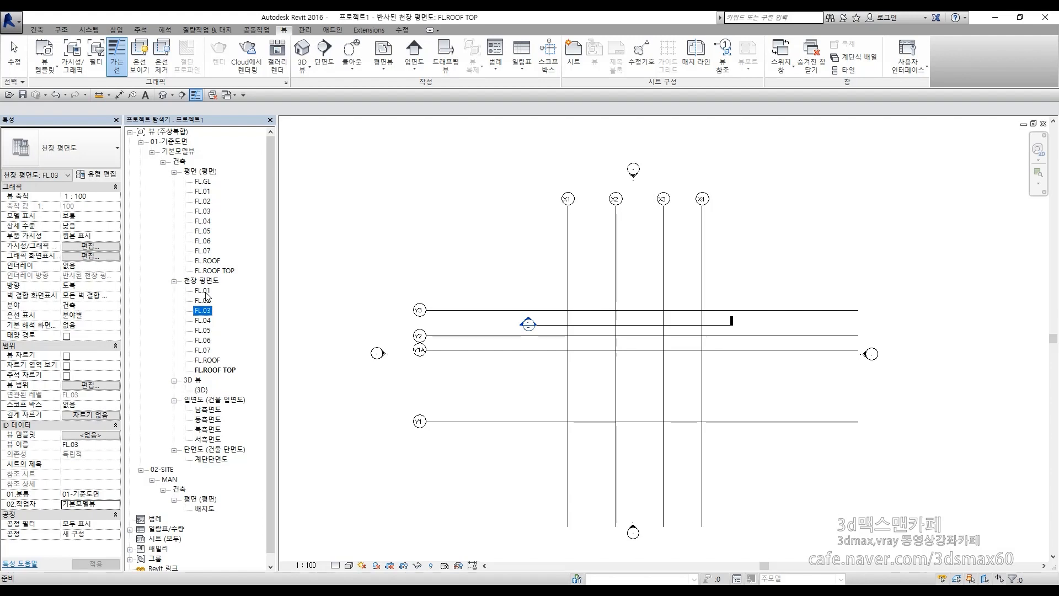
# - Compare the FL.GL and FL.01 floor plans and select the imported 1층평면도.dwg drawing in FL.GL
pyautogui.doubleClick(203, 182)
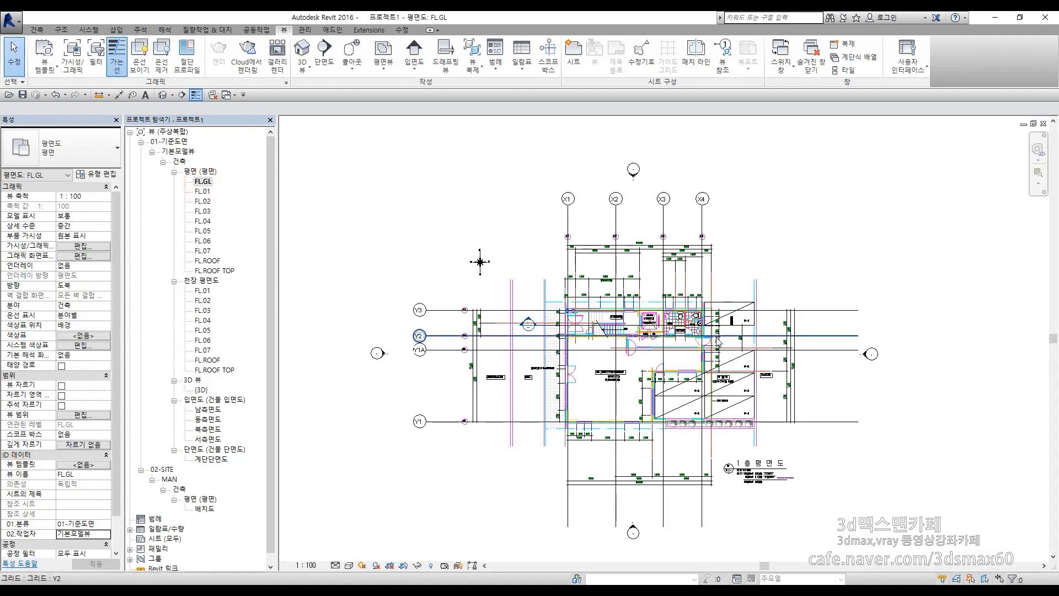
pyautogui.doubleClick(203, 191)
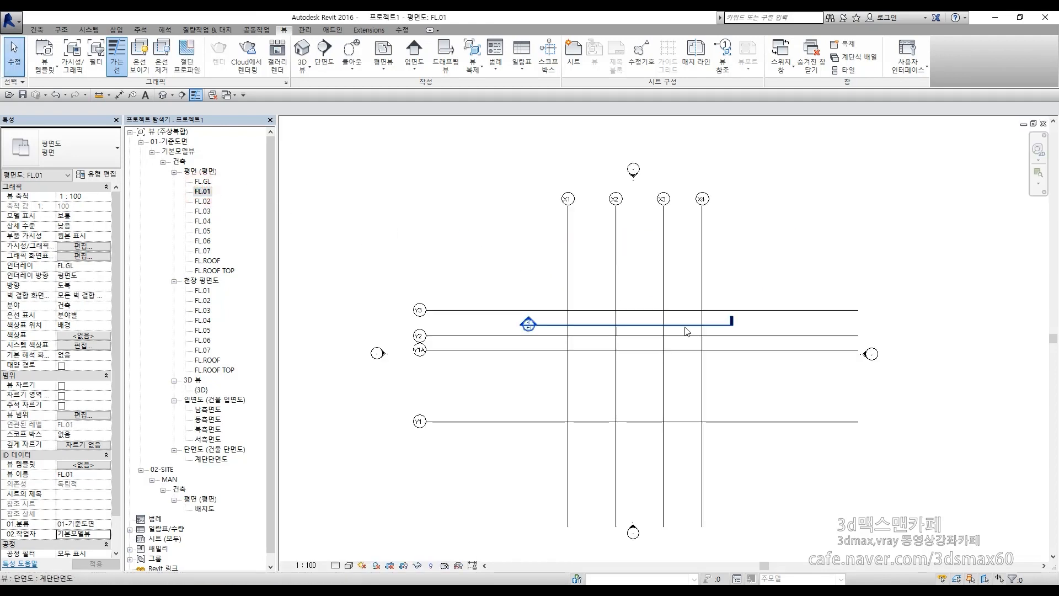
pyautogui.doubleClick(203, 182)
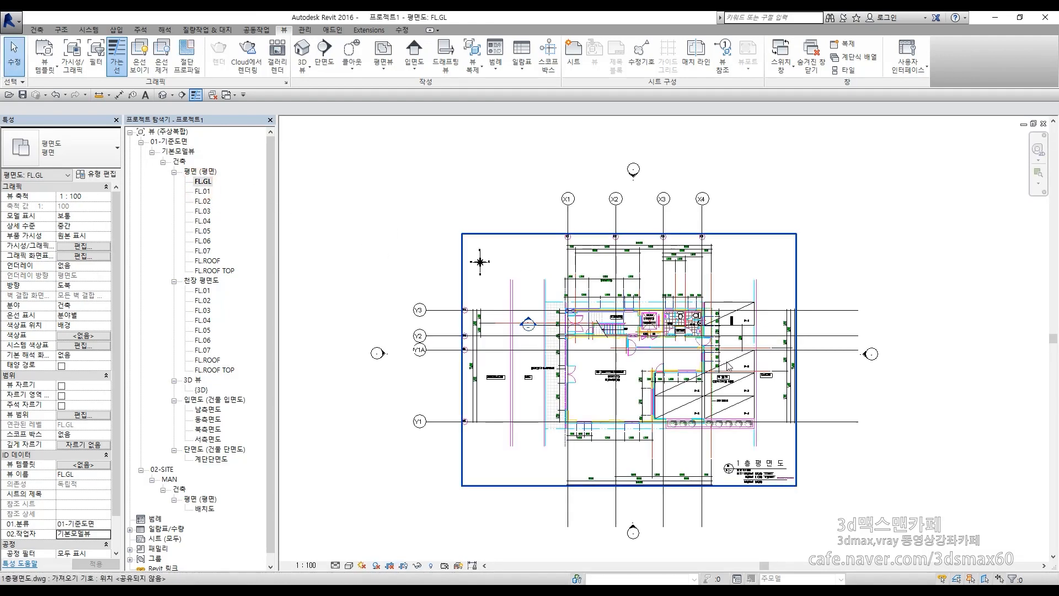
pyautogui.scroll(2, 687, 387)
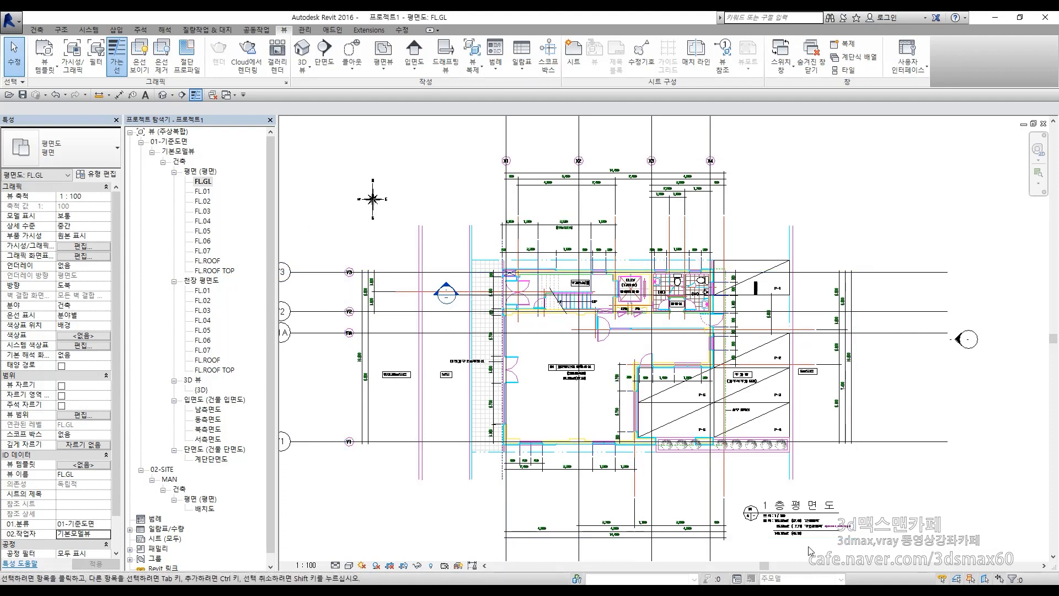
pyautogui.click(788, 515)
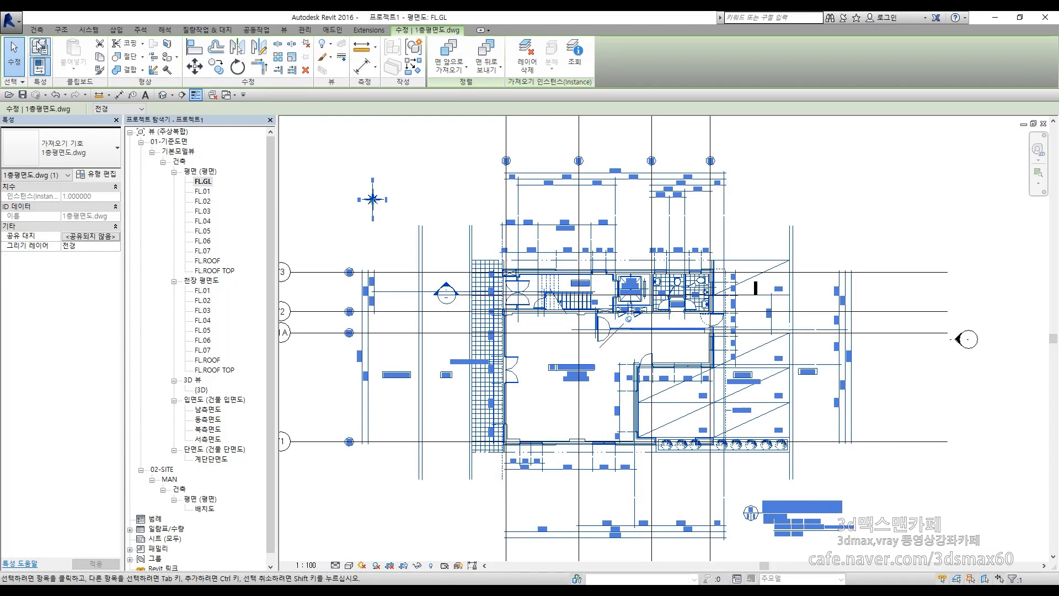
pyautogui.press('F9')
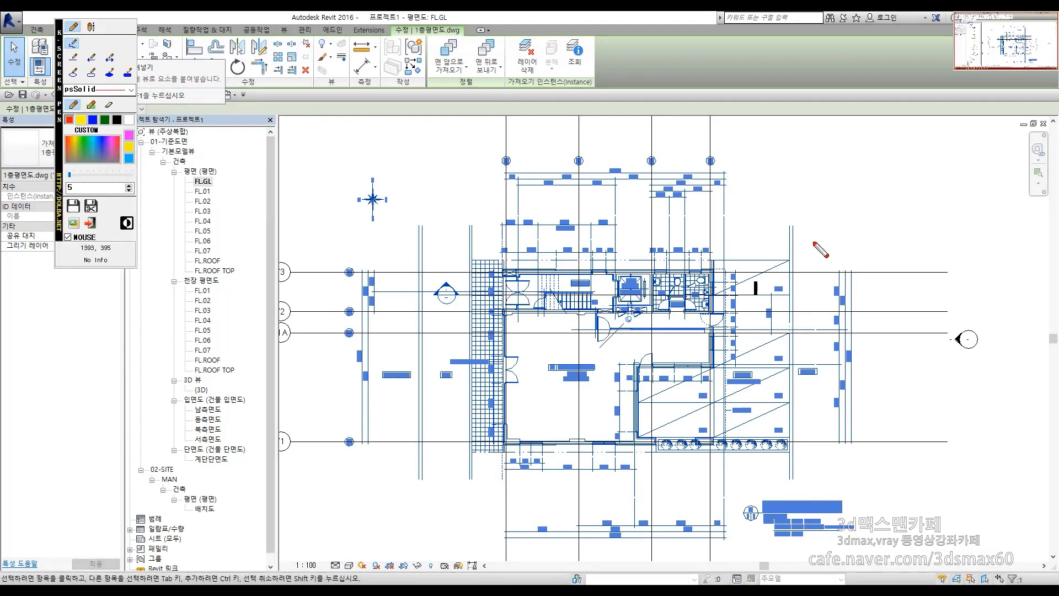
pyautogui.rightClick(1009, 298)
pyautogui.moveTo(100, 65)
pyautogui.mouseDown()
pyautogui.moveTo(81, 58)
pyautogui.moveTo(116, 55)
pyautogui.mouseUp()
pyautogui.moveTo(473, 253)
pyautogui.mouseDown()
pyautogui.moveTo(460, 266)
pyautogui.moveTo(540, 303)
pyautogui.moveTo(136, 80)
pyautogui.mouseUp()
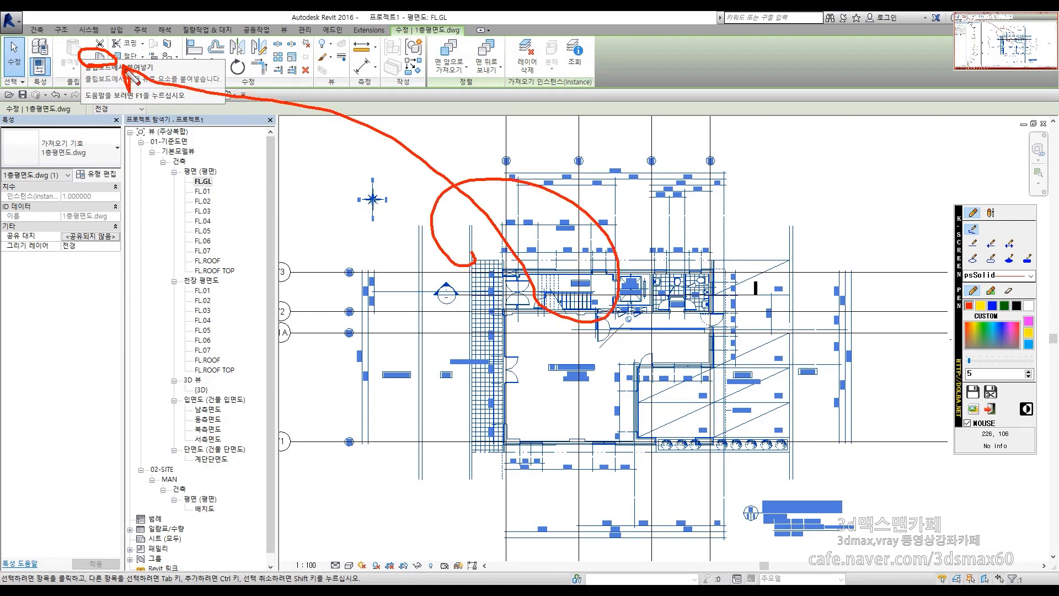
pyautogui.press('Escape')
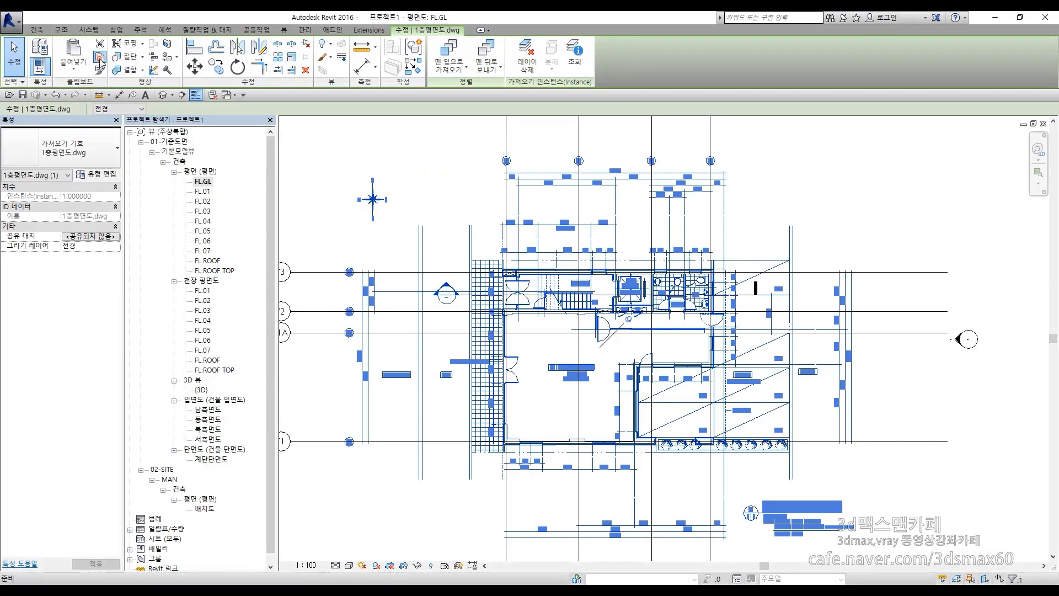
# - Copy the selected 1층평면도.dwg drawing and paste it into the FL.01 floor plan, aligned to the current view
pyautogui.doubleClick(203, 192)
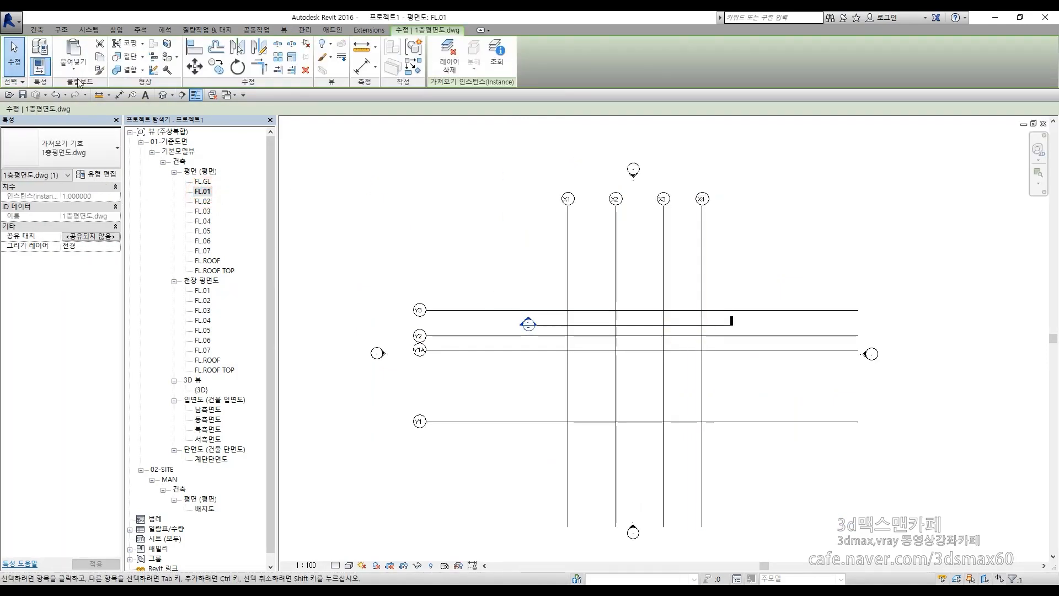
pyautogui.click(70, 65)
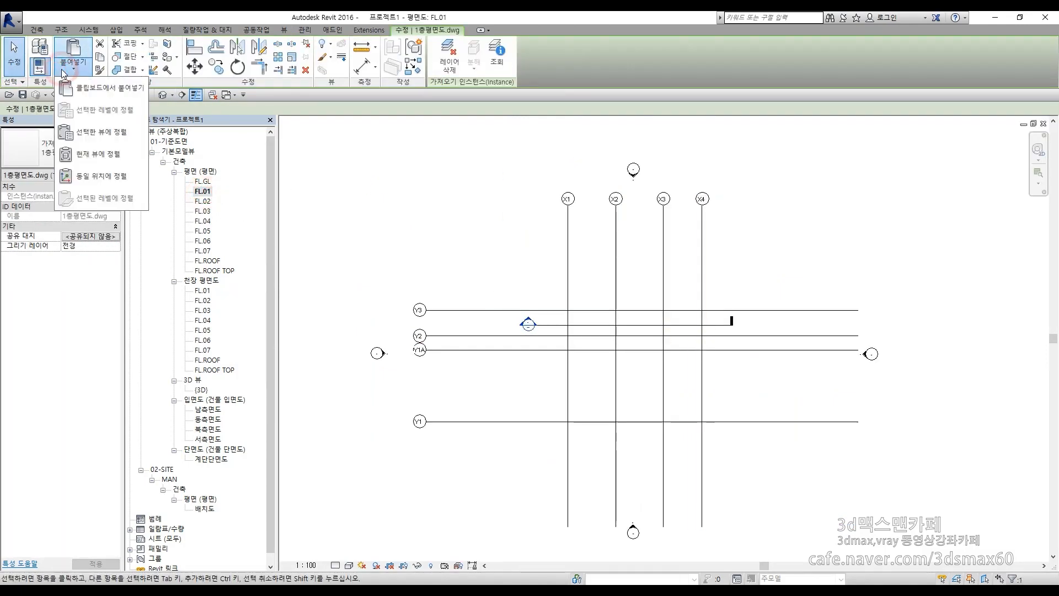
pyautogui.click(100, 160)
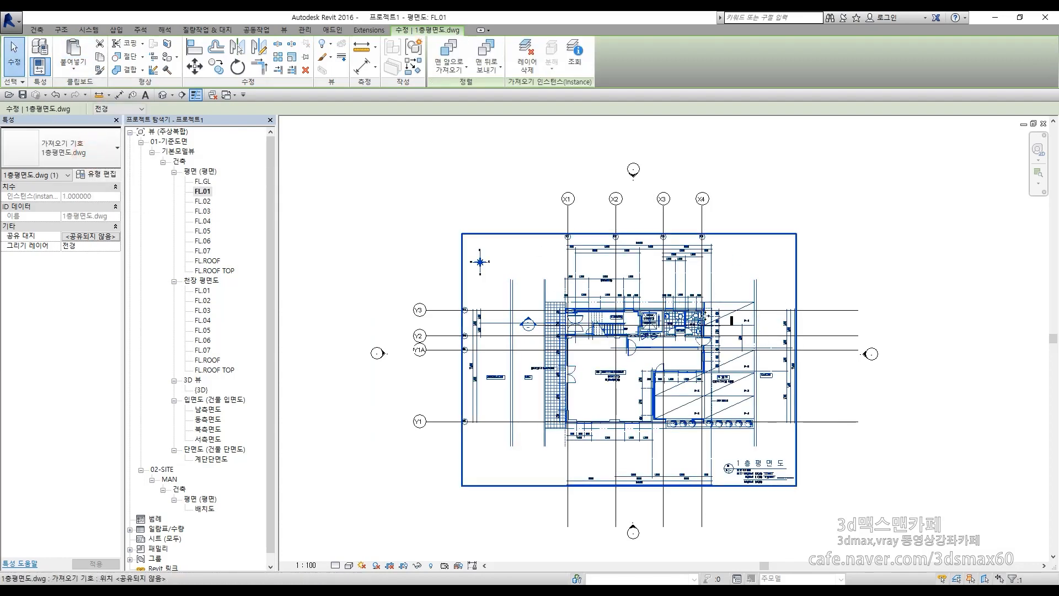
pyautogui.press('Escape')
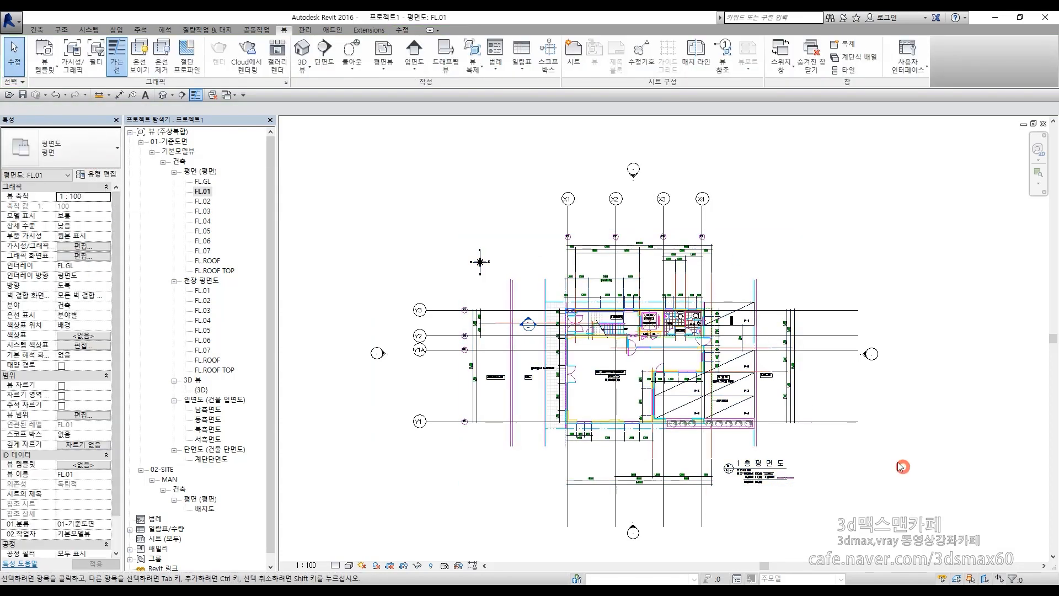
# - Open the FL.GL floor plan and try to delete the imported 1층평면도.dwg drawing there
pyautogui.doubleClick(204, 181)
pyautogui.click(745, 396)
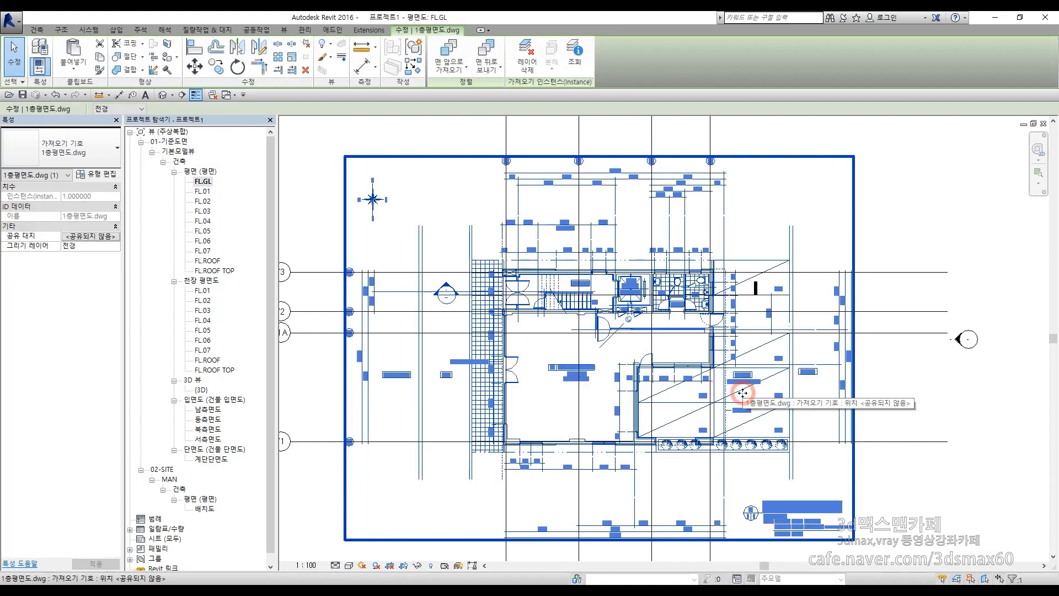
pyautogui.press('Delete')
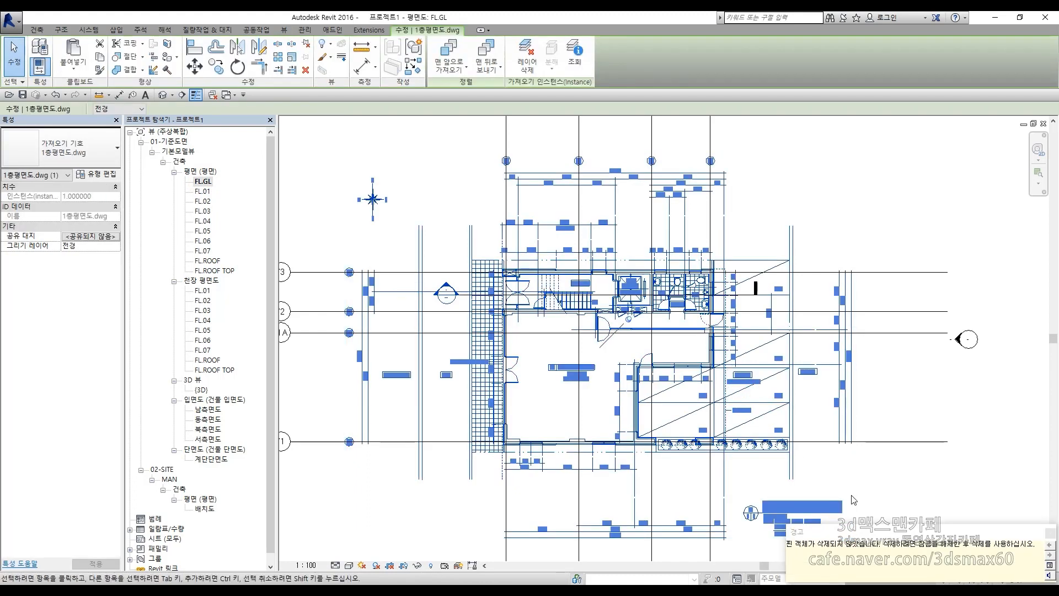
pyautogui.moveTo(904, 531); pyautogui.dragTo(782, 359)
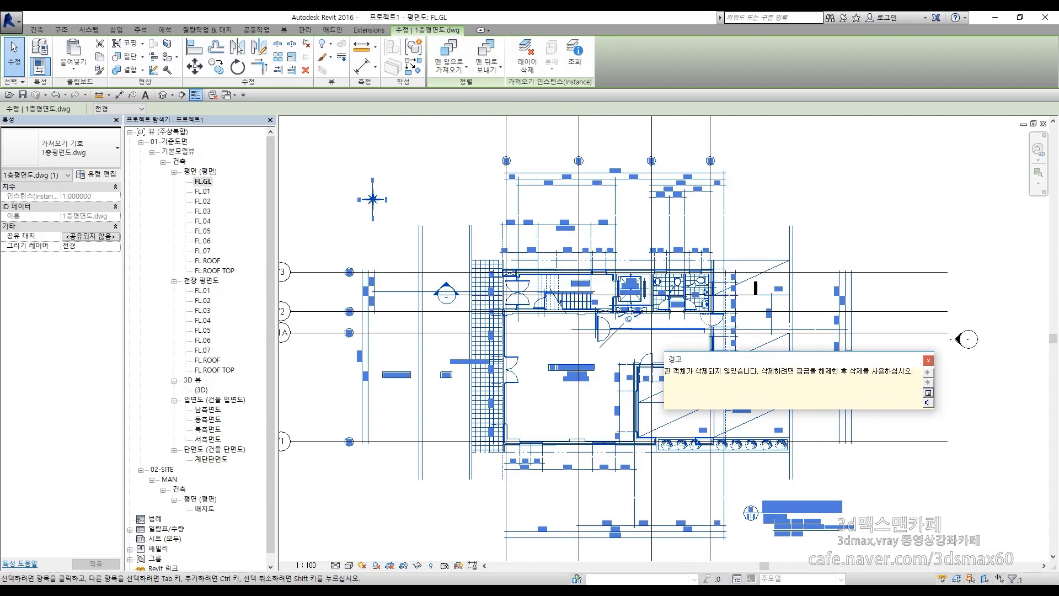
pyautogui.click(928, 361)
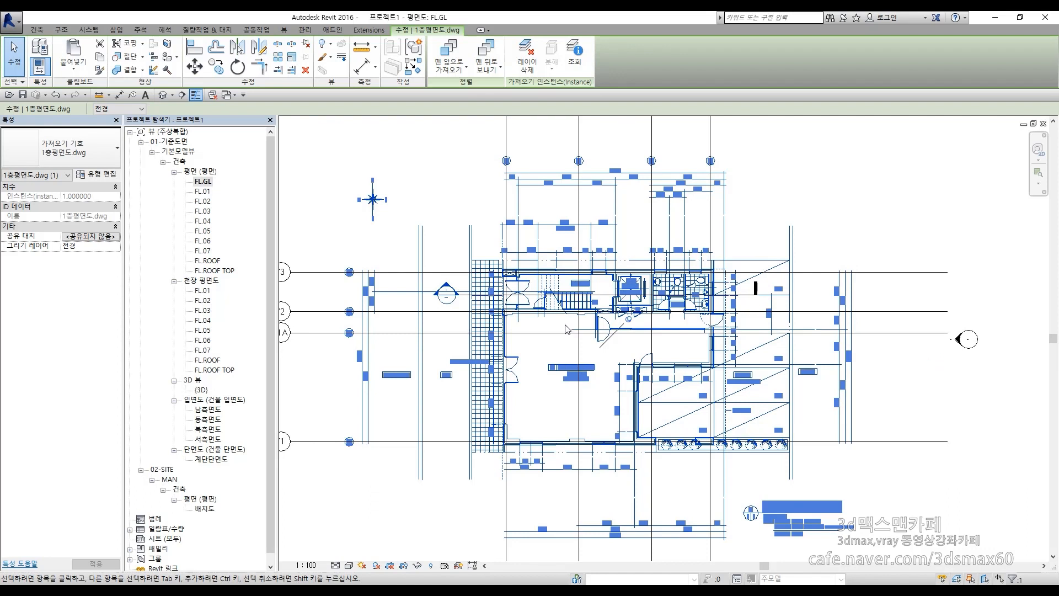
pyautogui.press('F12')
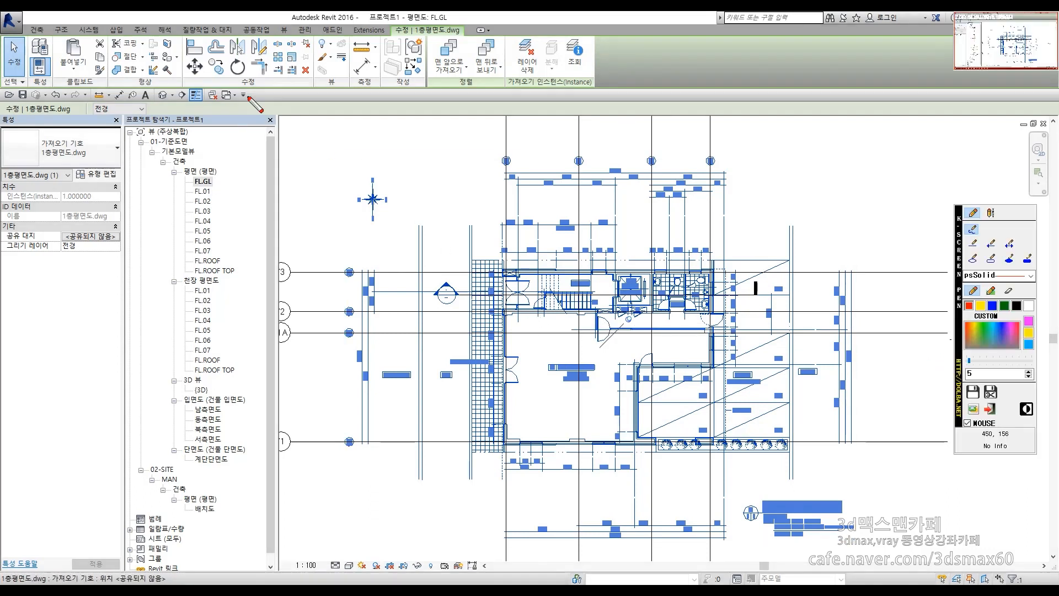
pyautogui.moveTo(311, 55)
pyautogui.mouseDown()
pyautogui.moveTo(296, 48)
pyautogui.moveTo(313, 35)
pyautogui.moveTo(317, 53)
pyautogui.moveTo(293, 62)
pyautogui.mouseUp()
pyautogui.moveTo(372, 131)
pyautogui.mouseDown()
pyautogui.moveTo(444, 125)
pyautogui.moveTo(468, 324)
pyautogui.mouseUp()
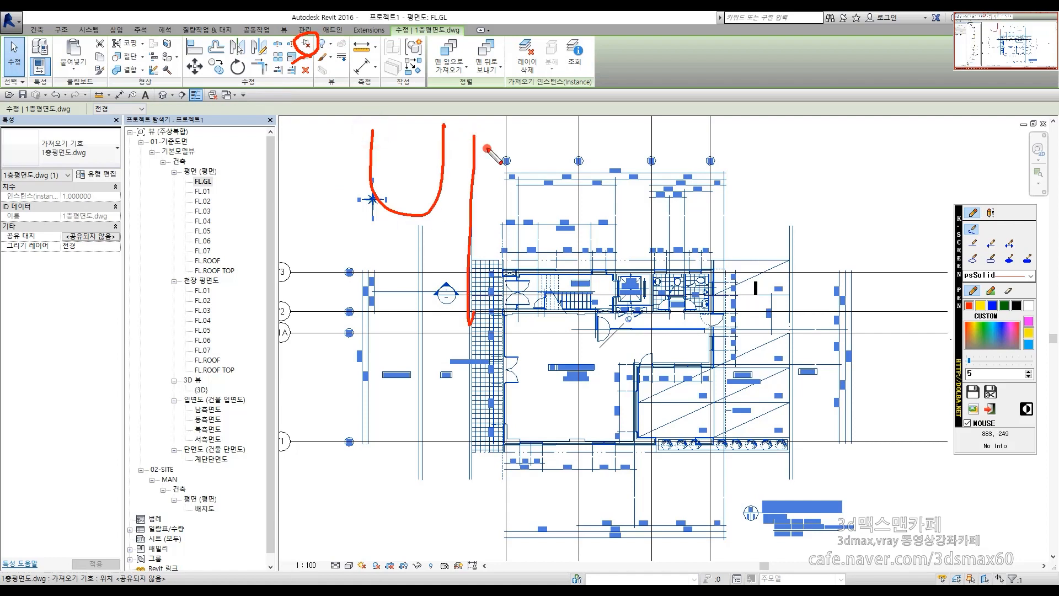
pyautogui.moveTo(487, 148); pyautogui.dragTo(474, 193)
pyautogui.press('F12')
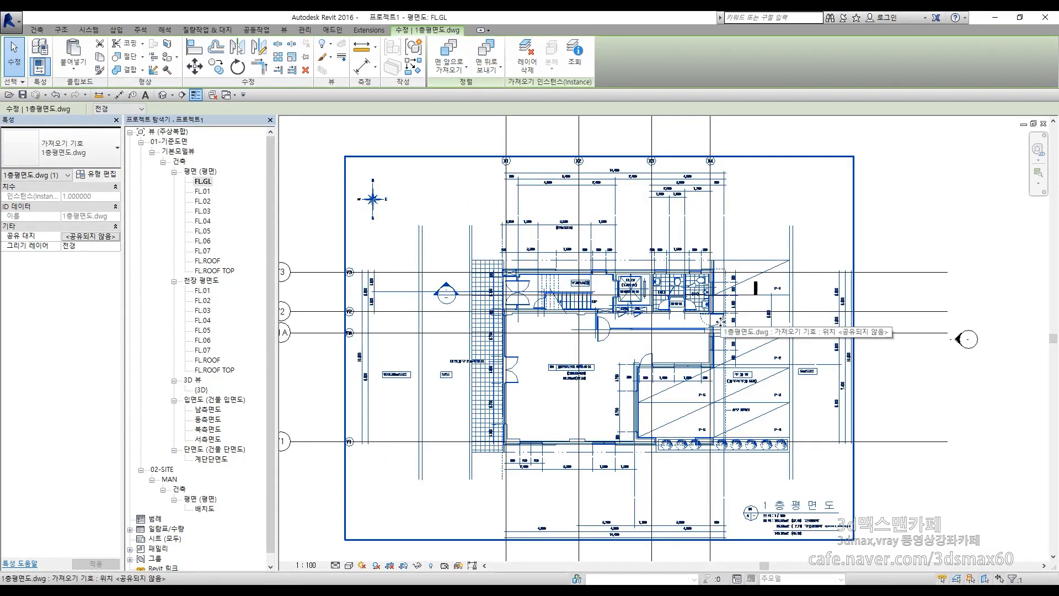
# - Unpin and delete the 1층평면도.dwg drawing in FL.GL, and check the pasted copy in the FL.01 floor plan
pyautogui.press('Delete')
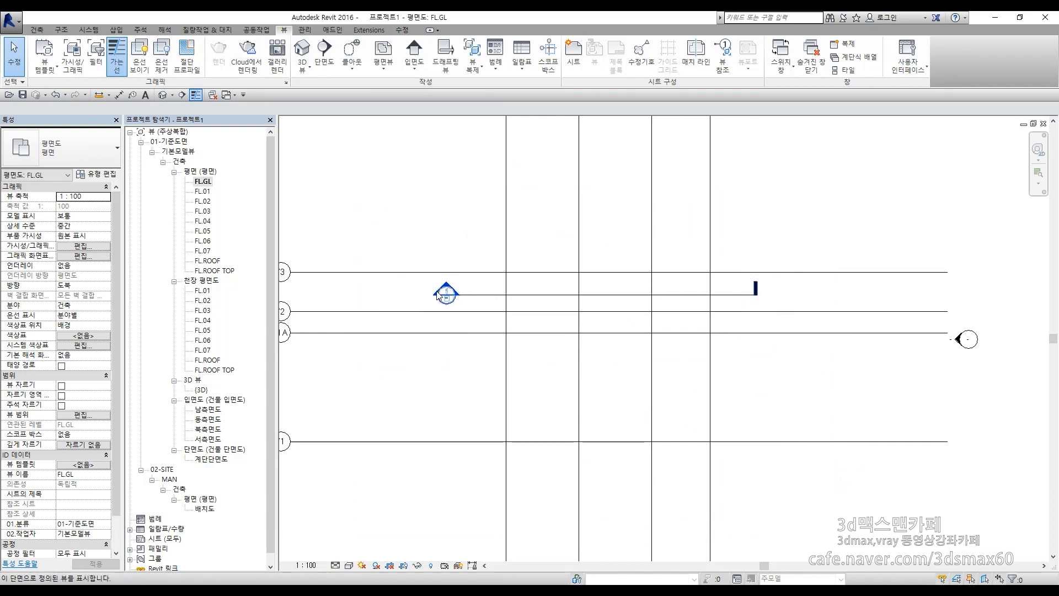
pyautogui.doubleClick(203, 193)
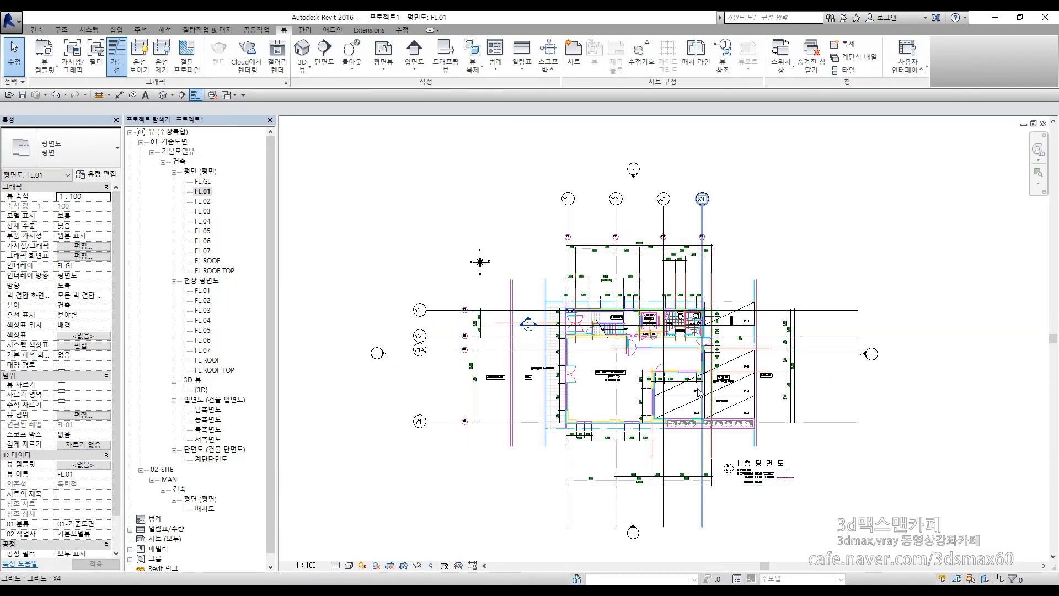
pyautogui.scroll(3, 610, 252)
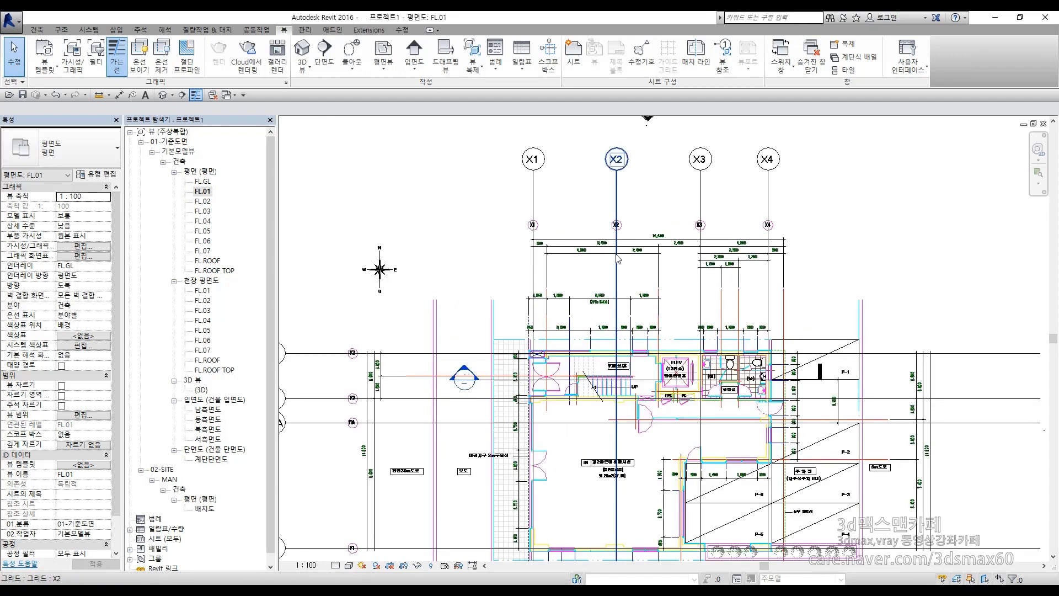
pyautogui.moveTo(706, 436); pyautogui.dragTo(723, 286, button='middle')
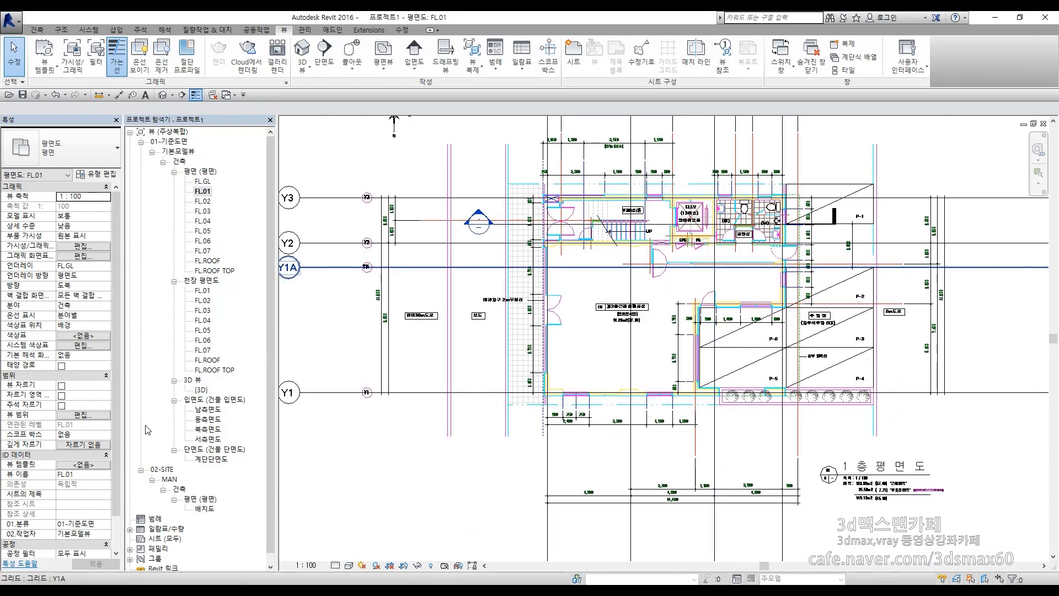
pyautogui.click(380, 455)
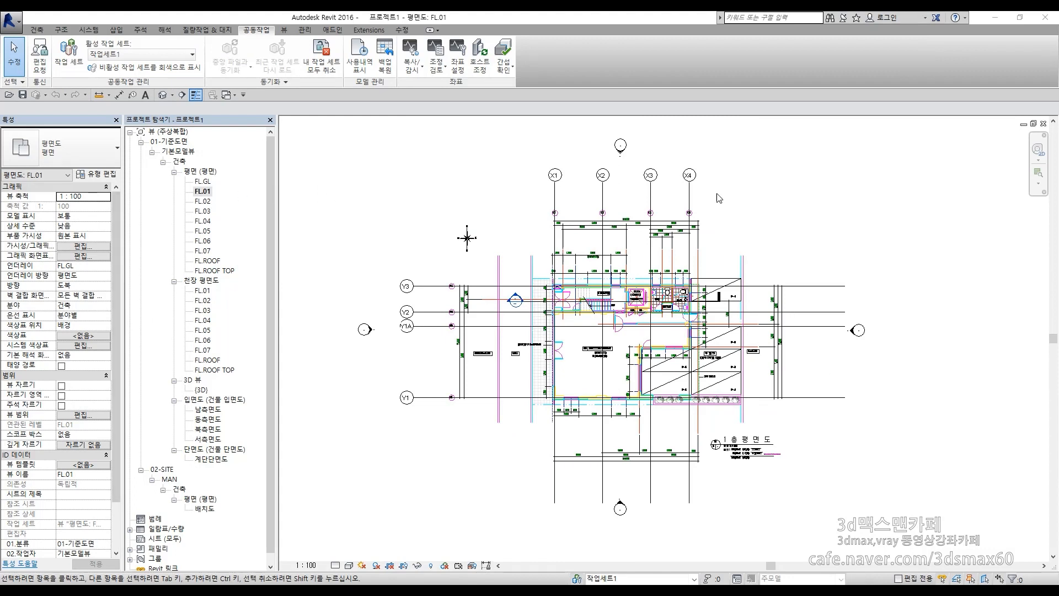
pyautogui.click(447, 223)
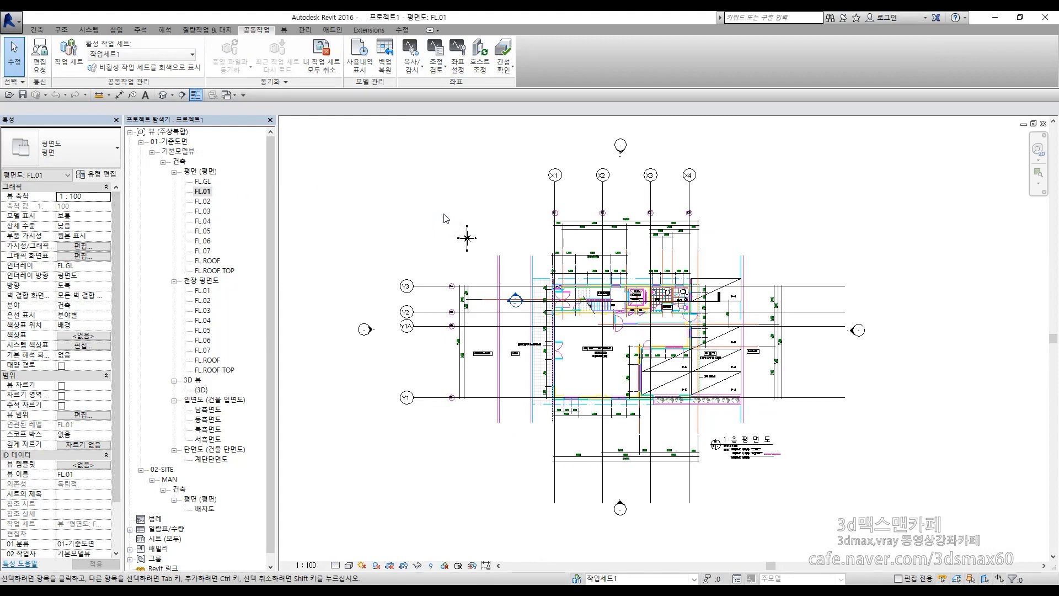
pyautogui.hotkey('ctrl', 'F12')
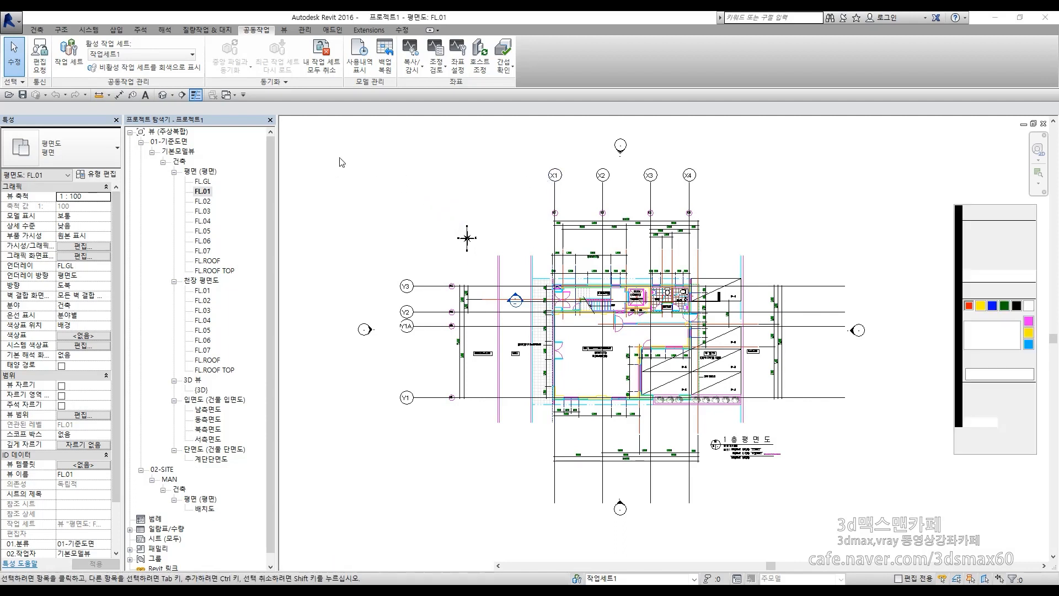
pyautogui.moveTo(468, 89)
pyautogui.mouseDown()
pyautogui.moveTo(400, 77)
pyautogui.moveTo(441, 131)
pyautogui.moveTo(538, 126)
pyautogui.moveTo(474, 199)
pyautogui.mouseUp()
pyautogui.moveTo(324, 397)
pyautogui.mouseDown()
pyautogui.moveTo(298, 473)
pyautogui.moveTo(342, 466)
pyautogui.mouseUp()
pyautogui.moveTo(516, 389)
pyautogui.mouseDown()
pyautogui.moveTo(480, 392)
pyautogui.moveTo(556, 466)
pyautogui.mouseUp()
pyautogui.moveTo(720, 372)
pyautogui.mouseDown()
pyautogui.moveTo(675, 422)
pyautogui.moveTo(717, 446)
pyautogui.mouseUp()
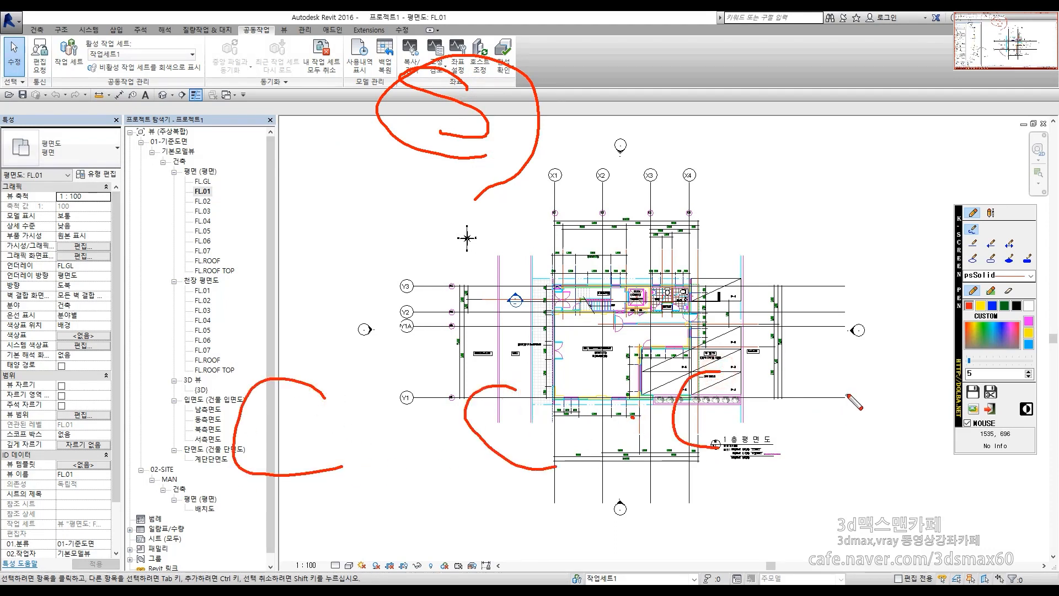
pyautogui.moveTo(841, 381)
pyautogui.mouseDown()
pyautogui.moveTo(877, 435)
pyautogui.moveTo(896, 436)
pyautogui.mouseUp()
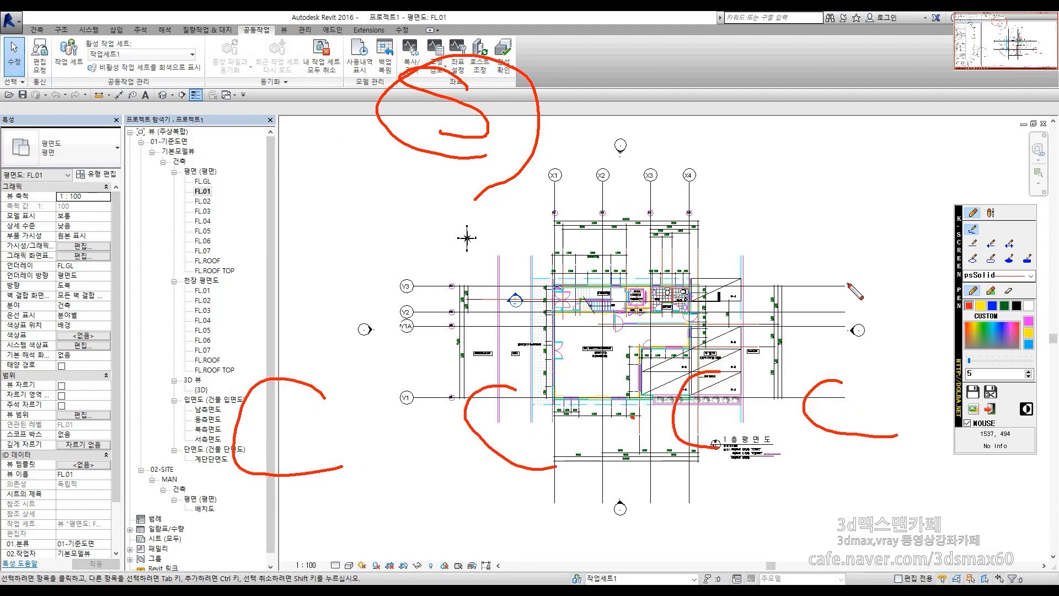
pyautogui.moveTo(491, 339)
pyautogui.mouseDown()
pyautogui.moveTo(205, 358)
pyautogui.moveTo(472, 521)
pyautogui.moveTo(876, 382)
pyautogui.moveTo(607, 341)
pyautogui.moveTo(475, 358)
pyautogui.moveTo(480, 191)
pyautogui.moveTo(452, 202)
pyautogui.moveTo(509, 203)
pyautogui.mouseUp()
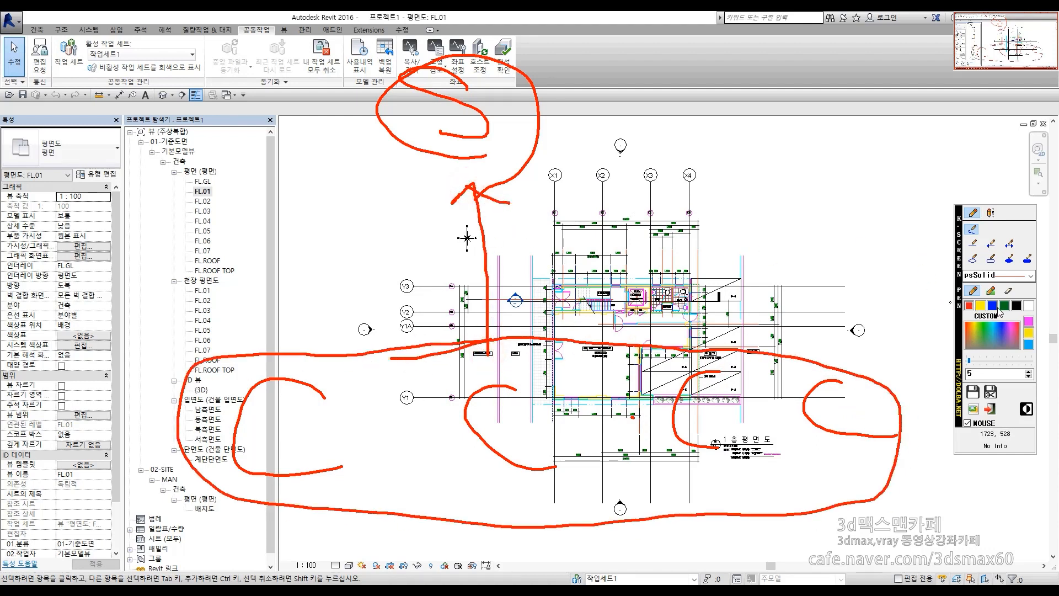
pyautogui.click(993, 307)
pyautogui.moveTo(434, 169); pyautogui.dragTo(301, 309)
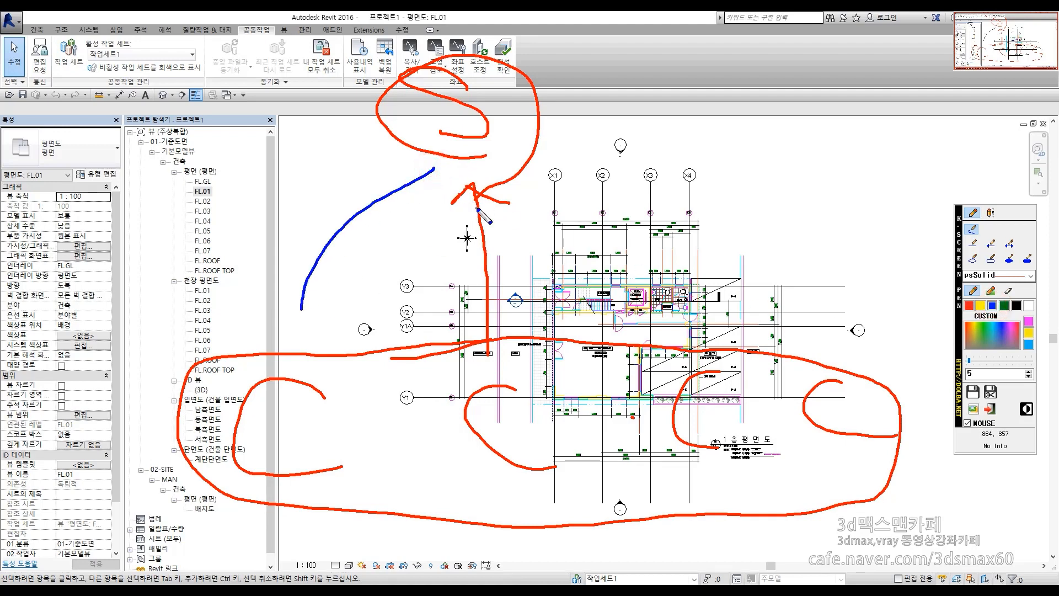
pyautogui.moveTo(457, 202); pyautogui.dragTo(452, 299)
pyautogui.moveTo(538, 162); pyautogui.dragTo(676, 330)
pyautogui.moveTo(574, 143); pyautogui.dragTo(790, 330)
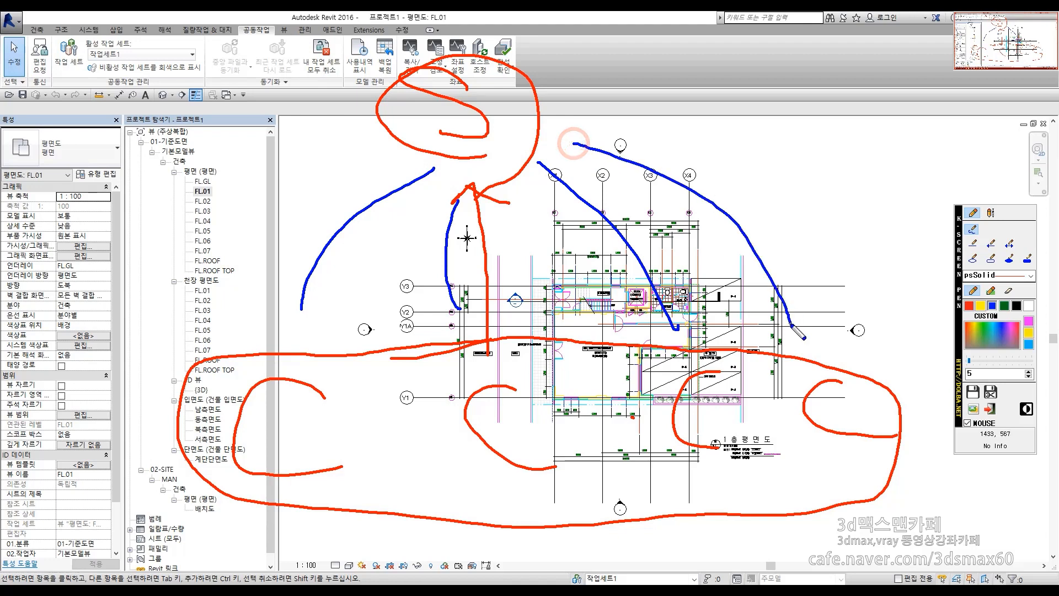
pyautogui.moveTo(798, 293)
pyautogui.mouseDown()
pyautogui.moveTo(790, 330)
pyautogui.moveTo(764, 311)
pyautogui.mouseUp()
pyautogui.moveTo(707, 300)
pyautogui.mouseDown()
pyautogui.moveTo(694, 334)
pyautogui.moveTo(629, 317)
pyautogui.mouseUp()
pyautogui.moveTo(436, 302); pyautogui.dragTo(459, 321)
pyautogui.moveTo(289, 278)
pyautogui.mouseDown()
pyautogui.moveTo(295, 301)
pyautogui.moveTo(345, 282)
pyautogui.mouseUp()
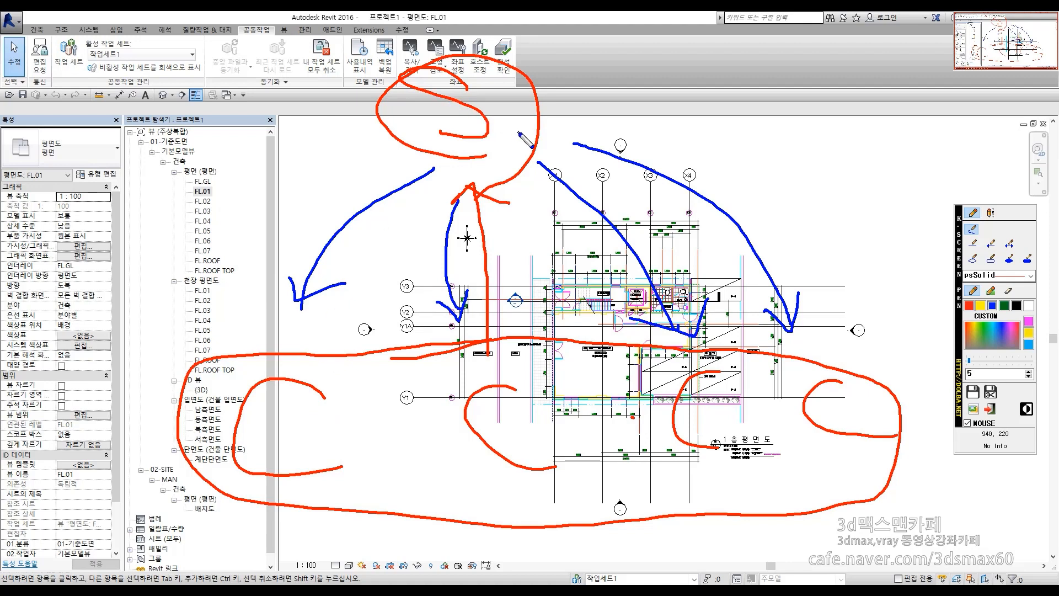
pyautogui.moveTo(522, 161); pyautogui.dragTo(535, 115)
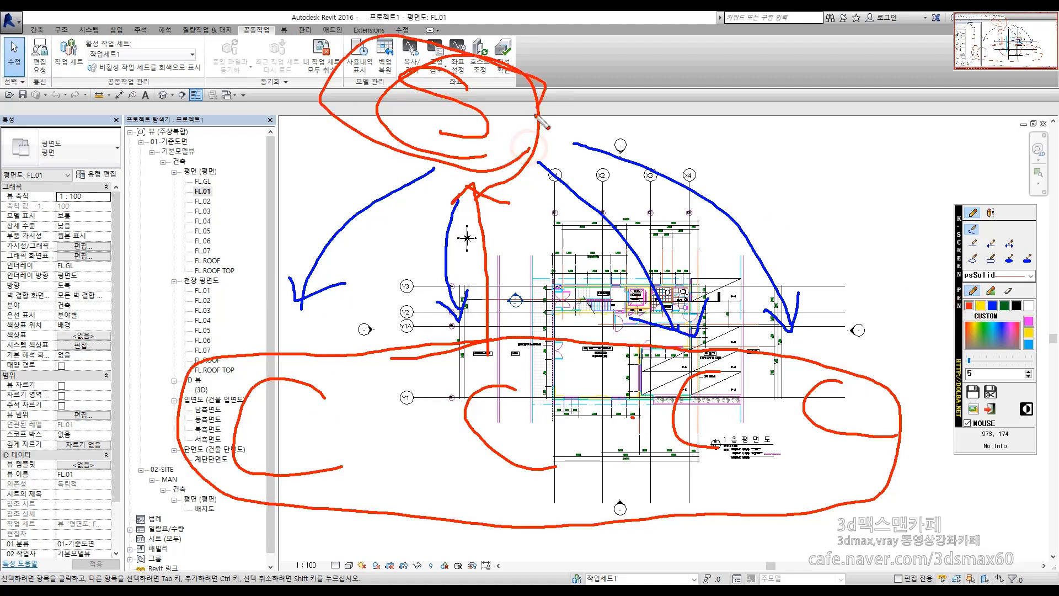
pyautogui.moveTo(250, 486)
pyautogui.mouseDown()
pyautogui.moveTo(772, 499)
pyautogui.moveTo(861, 370)
pyautogui.moveTo(288, 376)
pyautogui.moveTo(525, 486)
pyautogui.moveTo(617, 490)
pyautogui.mouseUp()
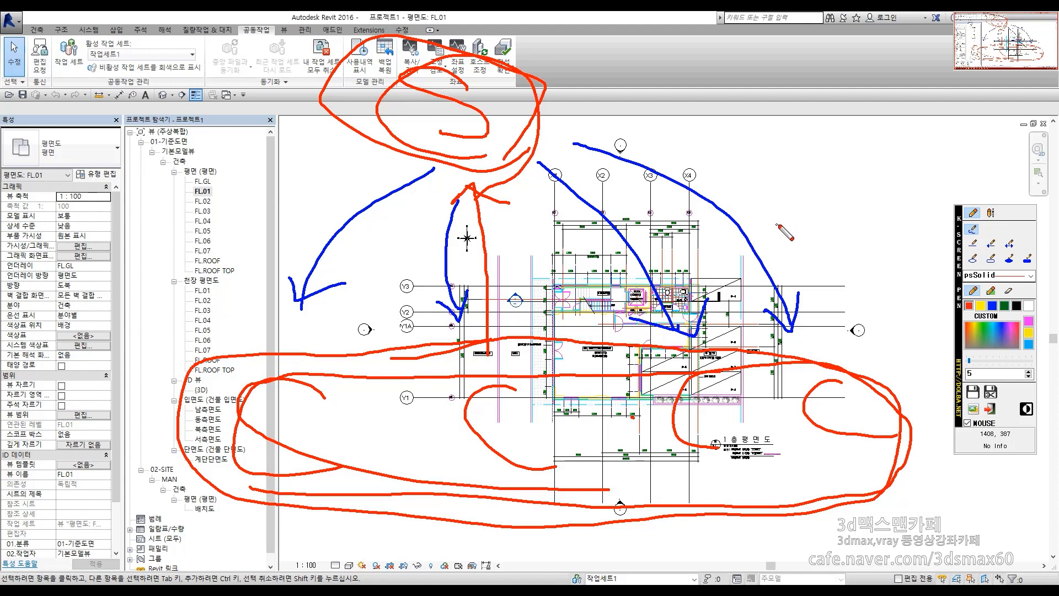
pyautogui.moveTo(926, 106)
pyautogui.mouseDown()
pyautogui.moveTo(894, 95)
pyautogui.moveTo(952, 165)
pyautogui.moveTo(899, 101)
pyautogui.mouseUp()
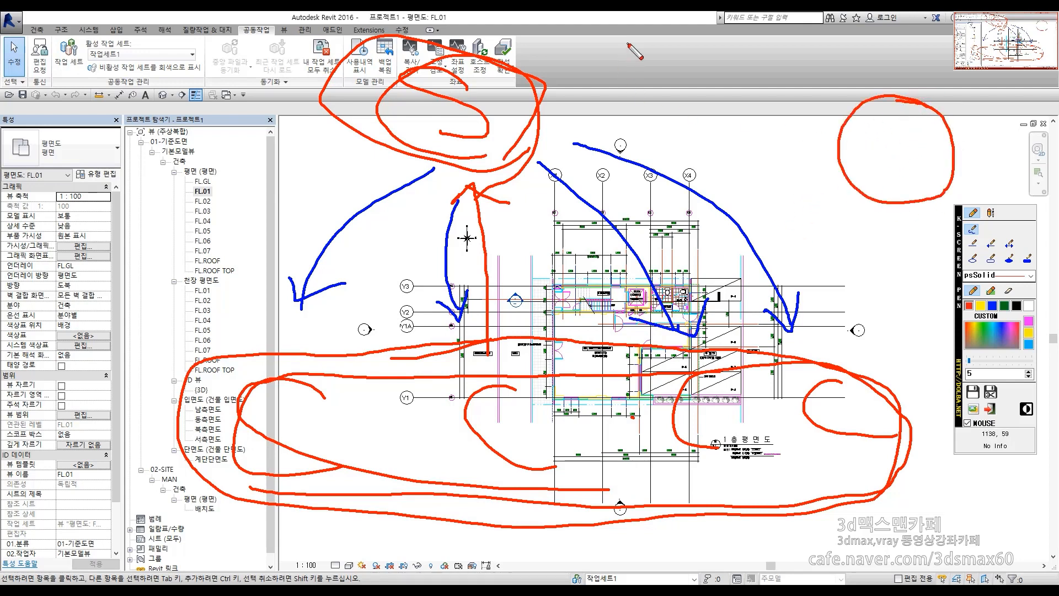
pyautogui.moveTo(628, 43); pyautogui.dragTo(667, 41)
pyautogui.moveTo(676, 24)
pyautogui.mouseDown()
pyautogui.moveTo(677, 83)
pyautogui.moveTo(682, 61)
pyautogui.moveTo(728, 68)
pyautogui.moveTo(741, 42)
pyautogui.mouseUp()
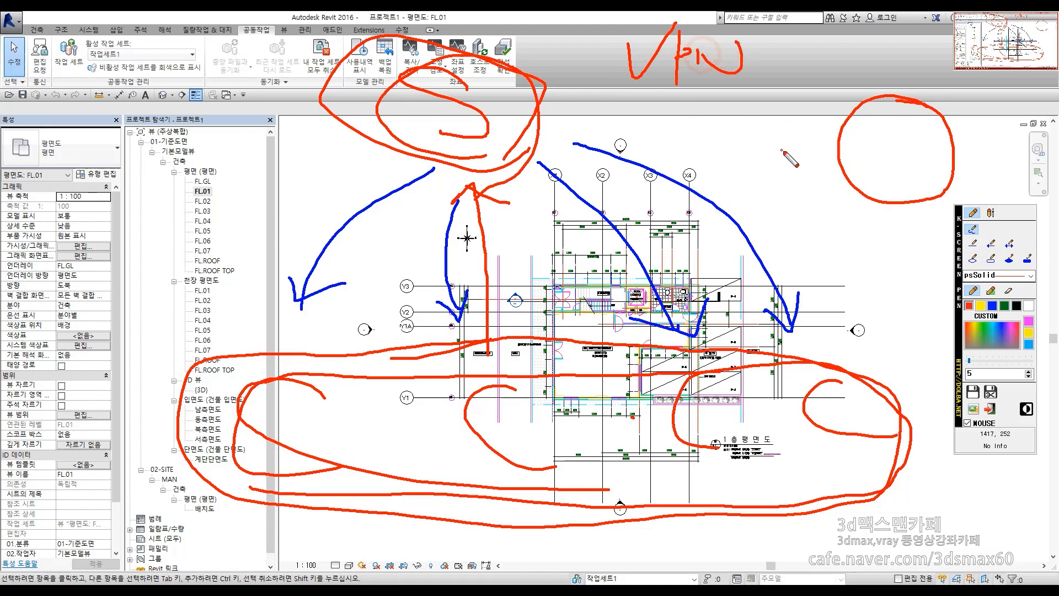
pyautogui.moveTo(826, 166)
pyautogui.mouseDown()
pyautogui.moveTo(568, 133)
pyautogui.moveTo(606, 119)
pyautogui.mouseUp()
pyautogui.moveTo(586, 101)
pyautogui.mouseDown()
pyautogui.moveTo(805, 109)
pyautogui.moveTo(756, 152)
pyautogui.mouseUp()
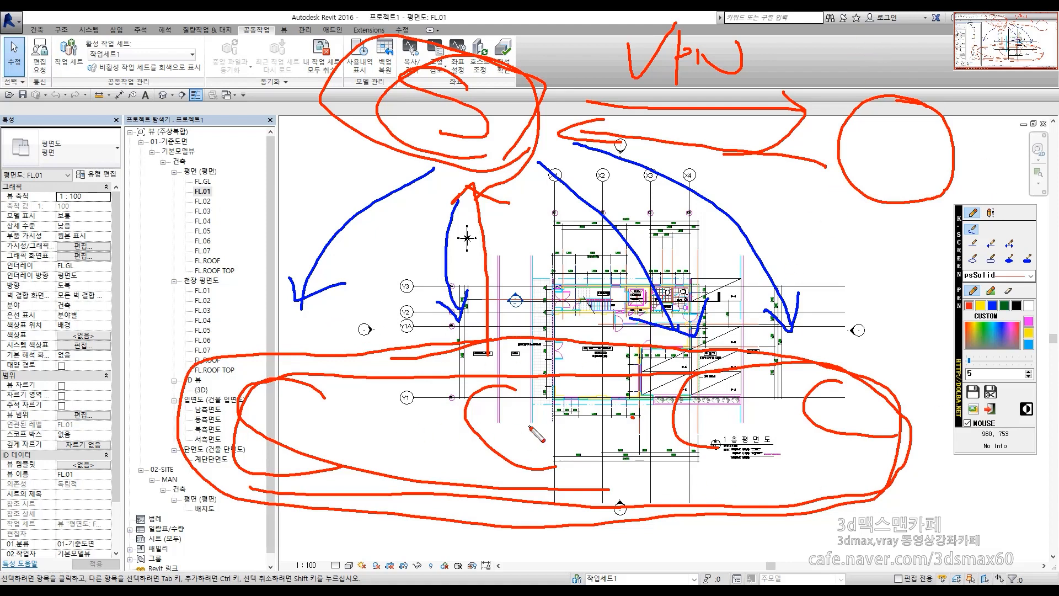
pyautogui.press('Escape')
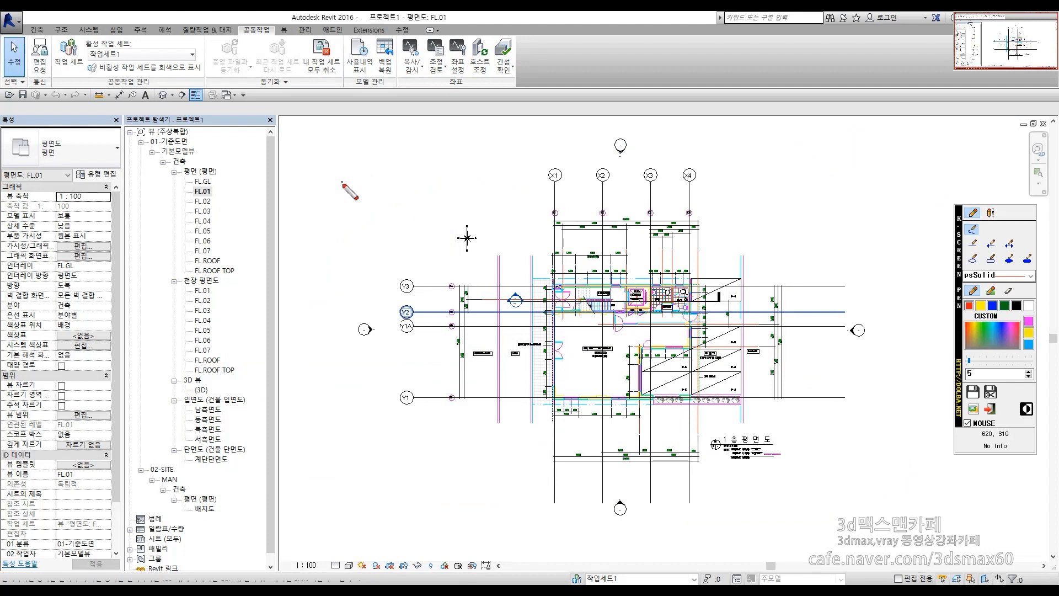
pyautogui.moveTo(334, 289)
pyautogui.mouseDown()
pyautogui.moveTo(213, 269)
pyautogui.moveTo(392, 275)
pyautogui.moveTo(335, 310)
pyautogui.mouseUp()
pyautogui.moveTo(830, 276)
pyautogui.mouseDown()
pyautogui.moveTo(640, 284)
pyautogui.moveTo(832, 170)
pyautogui.moveTo(795, 295)
pyautogui.mouseUp()
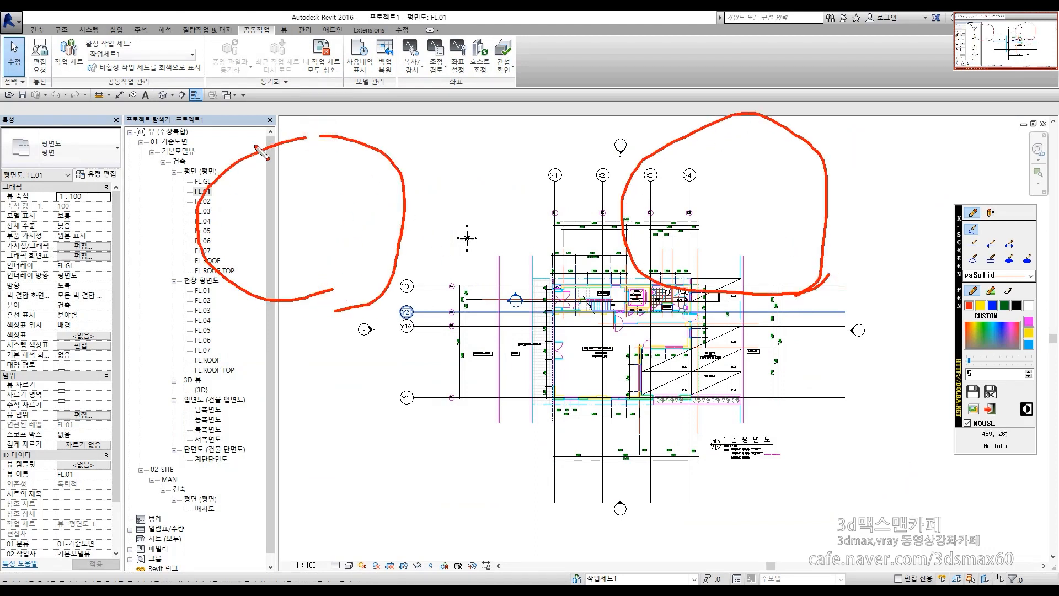
pyautogui.moveTo(262, 44)
pyautogui.mouseDown()
pyautogui.moveTo(177, 47)
pyautogui.moveTo(212, 112)
pyautogui.mouseUp()
pyautogui.moveTo(270, 97); pyautogui.dragTo(383, 95)
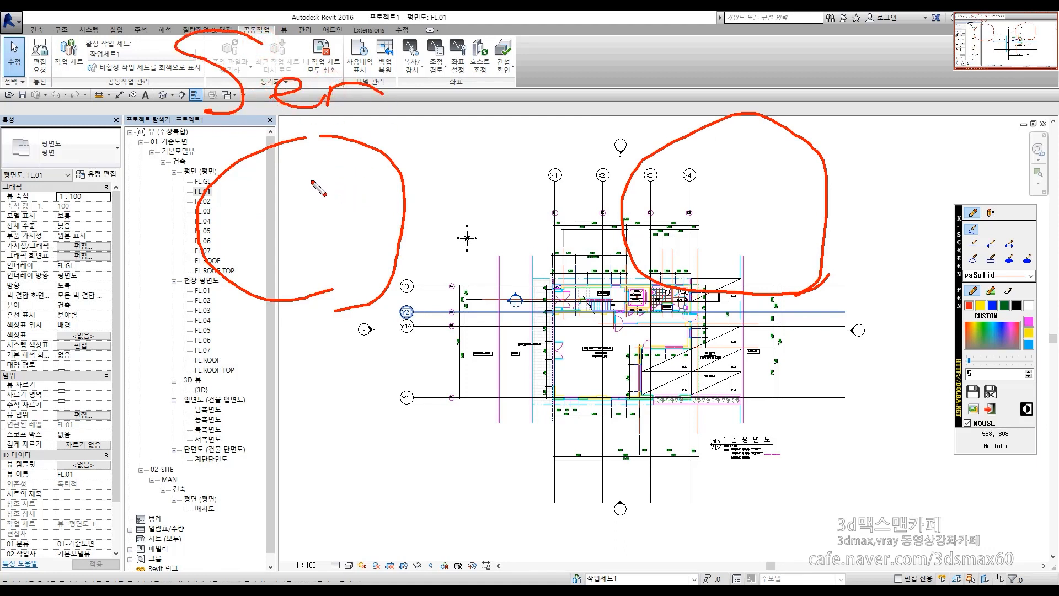
pyautogui.moveTo(271, 178)
pyautogui.mouseDown()
pyautogui.moveTo(227, 218)
pyautogui.moveTo(408, 238)
pyautogui.moveTo(213, 178)
pyautogui.moveTo(194, 193)
pyautogui.mouseUp()
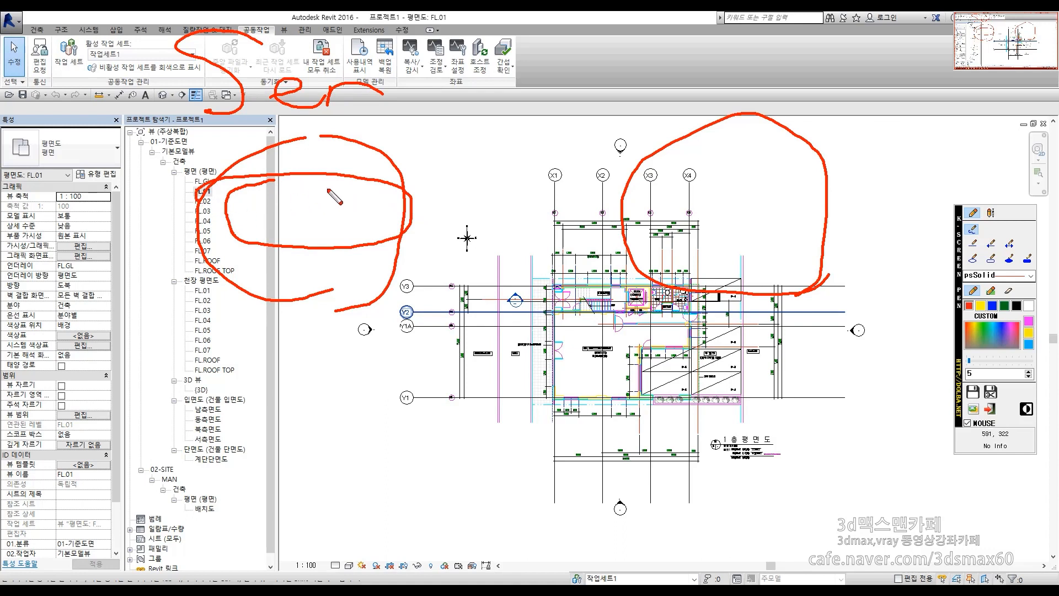
pyautogui.moveTo(328, 191)
pyautogui.mouseDown()
pyautogui.moveTo(320, 182)
pyautogui.moveTo(285, 219)
pyautogui.mouseUp()
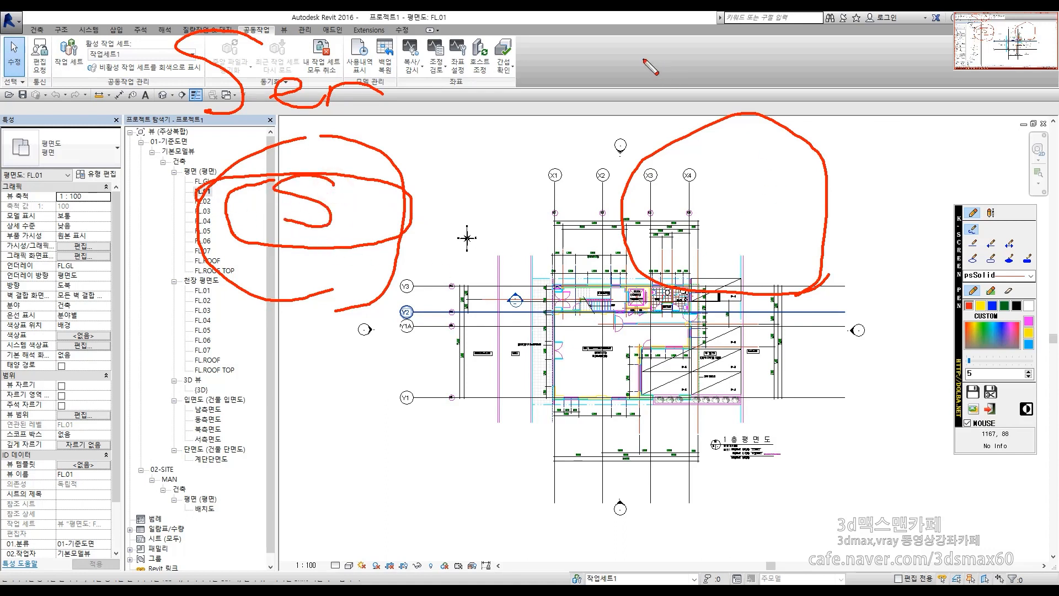
pyautogui.moveTo(669, 42)
pyautogui.mouseDown()
pyautogui.moveTo(612, 65)
pyautogui.moveTo(645, 73)
pyautogui.moveTo(717, 63)
pyautogui.moveTo(772, 77)
pyautogui.moveTo(794, 38)
pyautogui.moveTo(806, 83)
pyautogui.mouseUp()
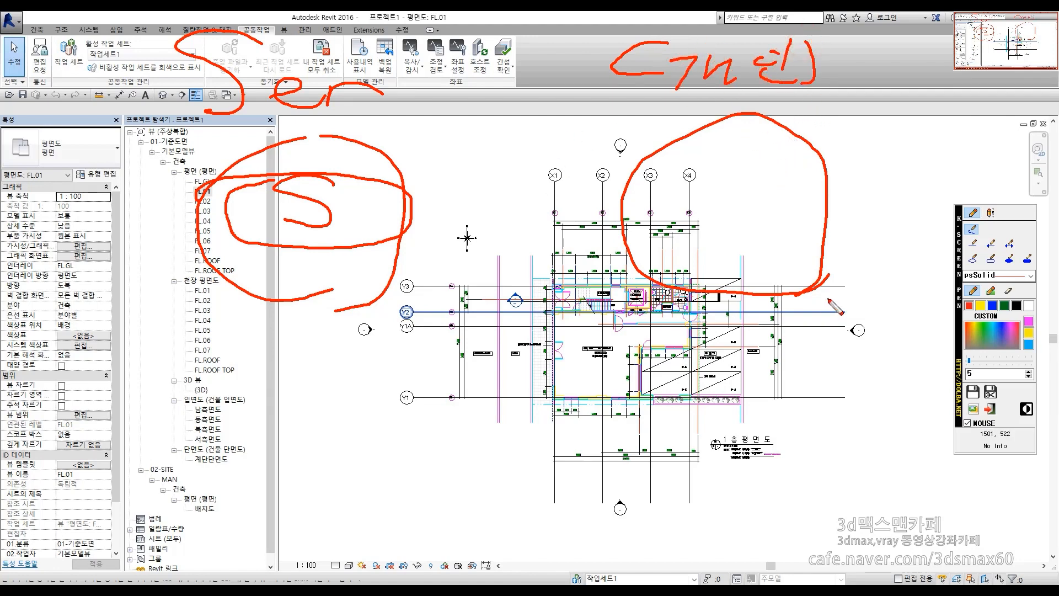
pyautogui.moveTo(759, 184)
pyautogui.mouseDown()
pyautogui.moveTo(678, 200)
pyautogui.moveTo(783, 217)
pyautogui.mouseUp()
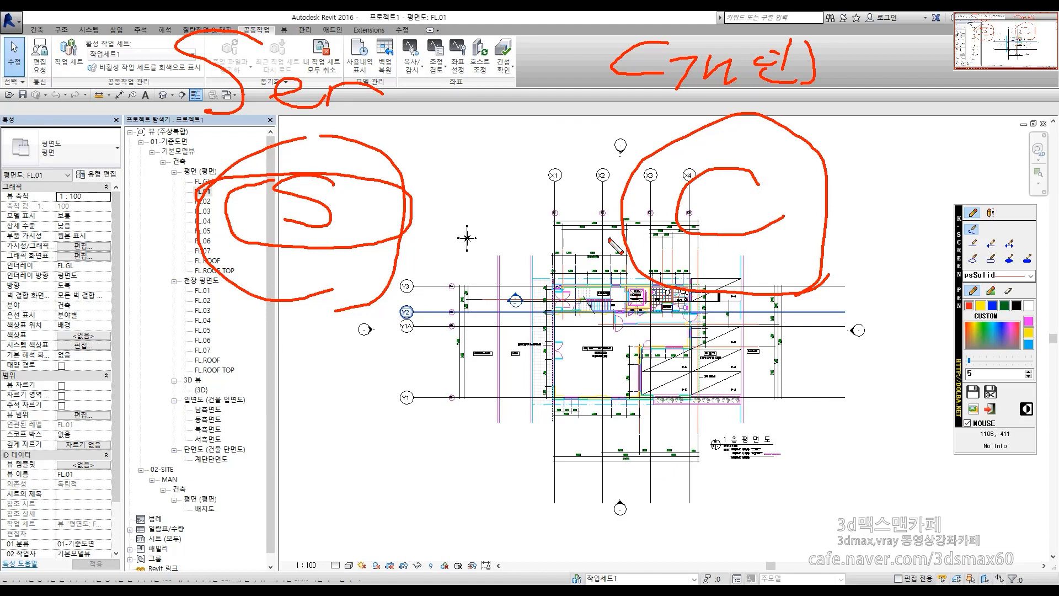
pyautogui.moveTo(458, 119)
pyautogui.mouseDown()
pyautogui.moveTo(357, 126)
pyautogui.moveTo(457, 145)
pyautogui.mouseUp()
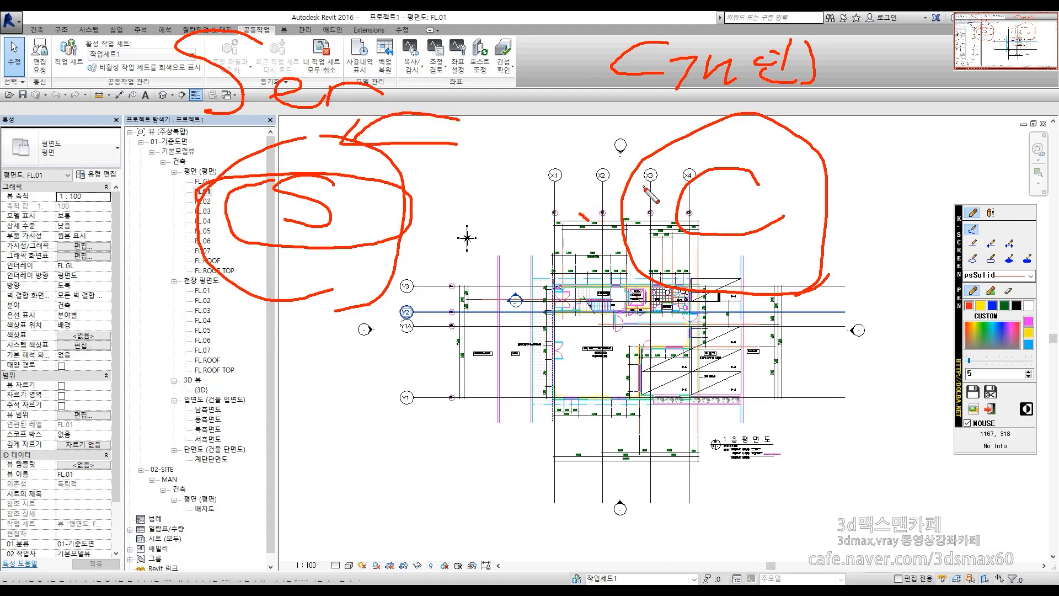
pyautogui.moveTo(644, 188)
pyautogui.mouseDown()
pyautogui.moveTo(450, 138)
pyautogui.moveTo(397, 166)
pyautogui.moveTo(389, 237)
pyautogui.moveTo(623, 257)
pyautogui.moveTo(575, 264)
pyautogui.moveTo(606, 330)
pyautogui.mouseUp()
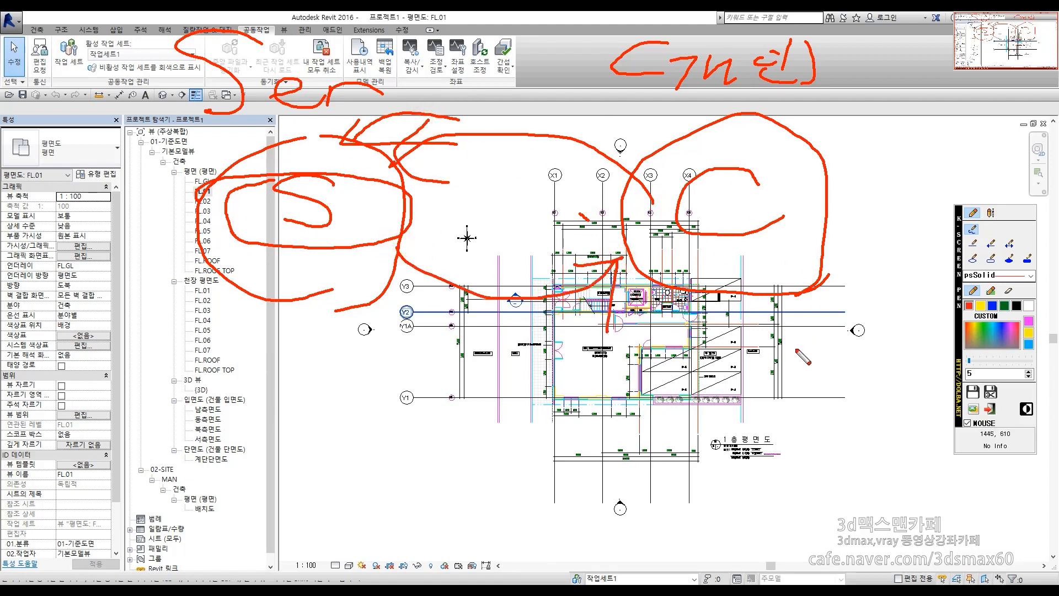
pyautogui.press('Escape')
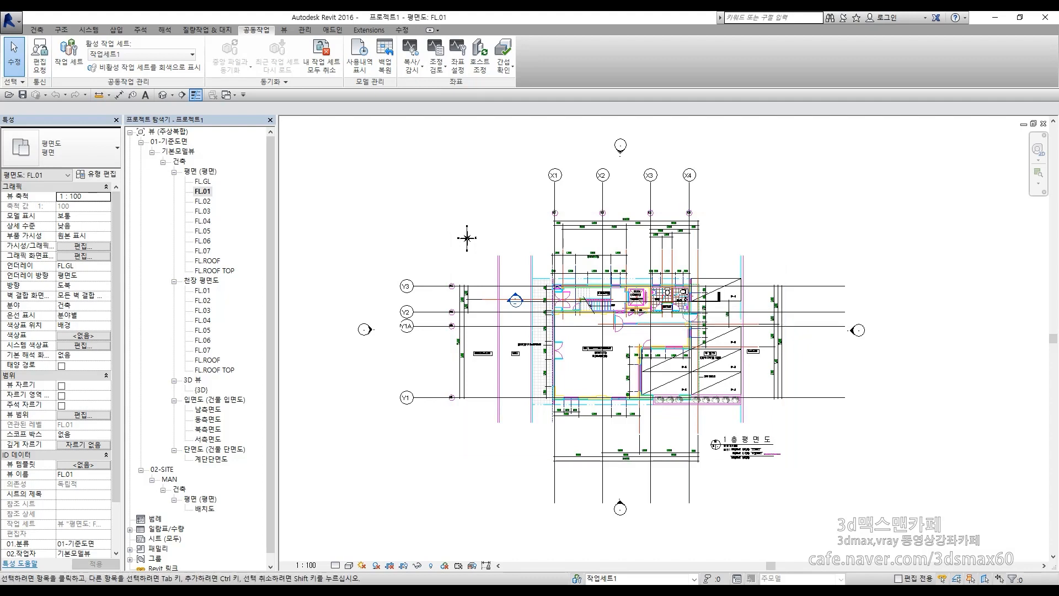
# - Switch to File Explorer and examine the CLIENT and SERVER folders inside the shared 서버연습 folder
pyautogui.hotkey('alt', 'Tab')
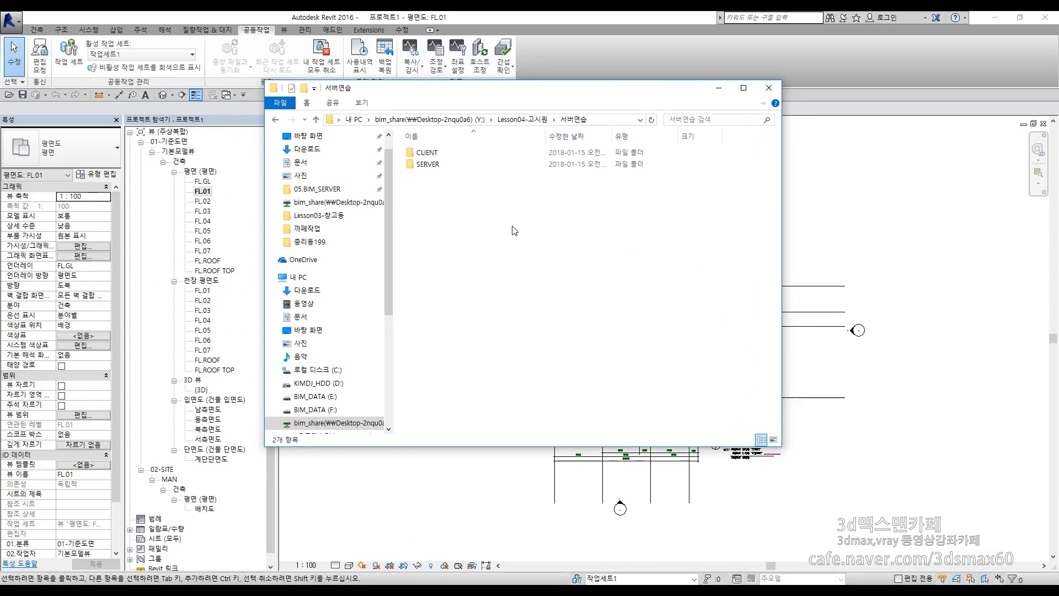
pyautogui.click(427, 154)
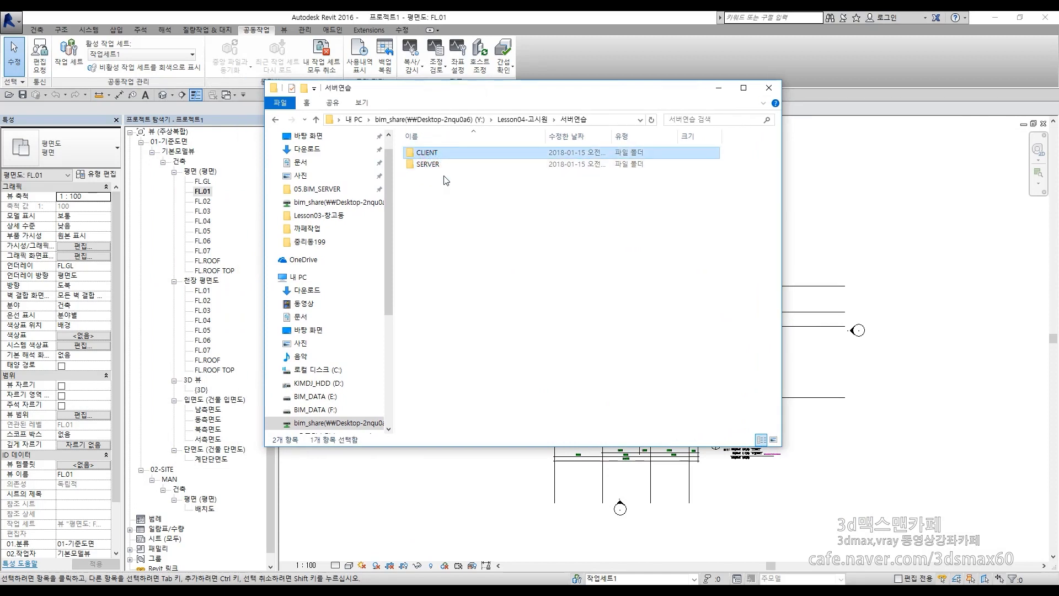
pyautogui.click(450, 207)
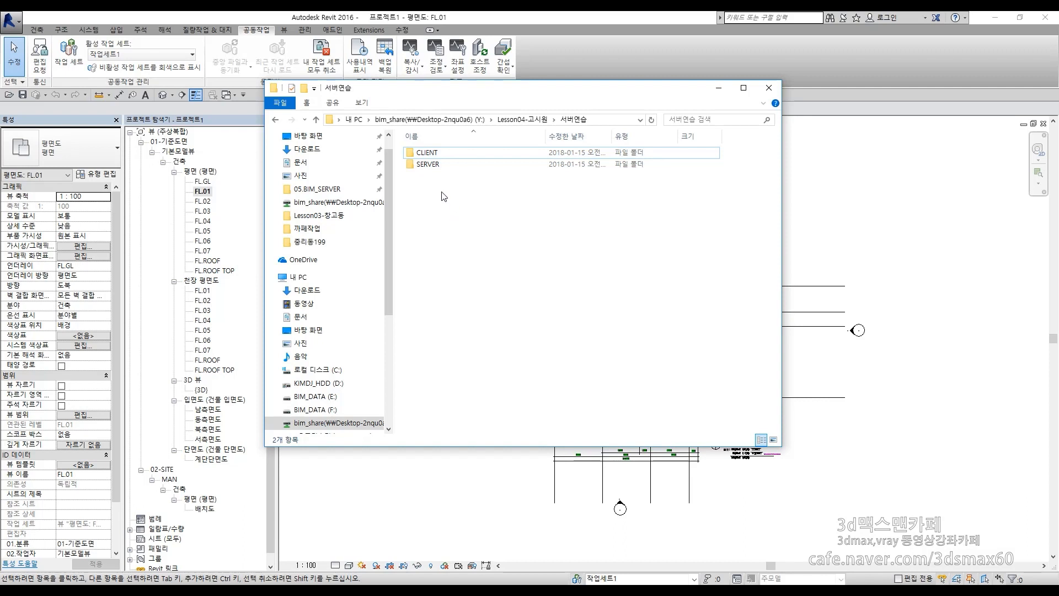
pyautogui.click(429, 164)
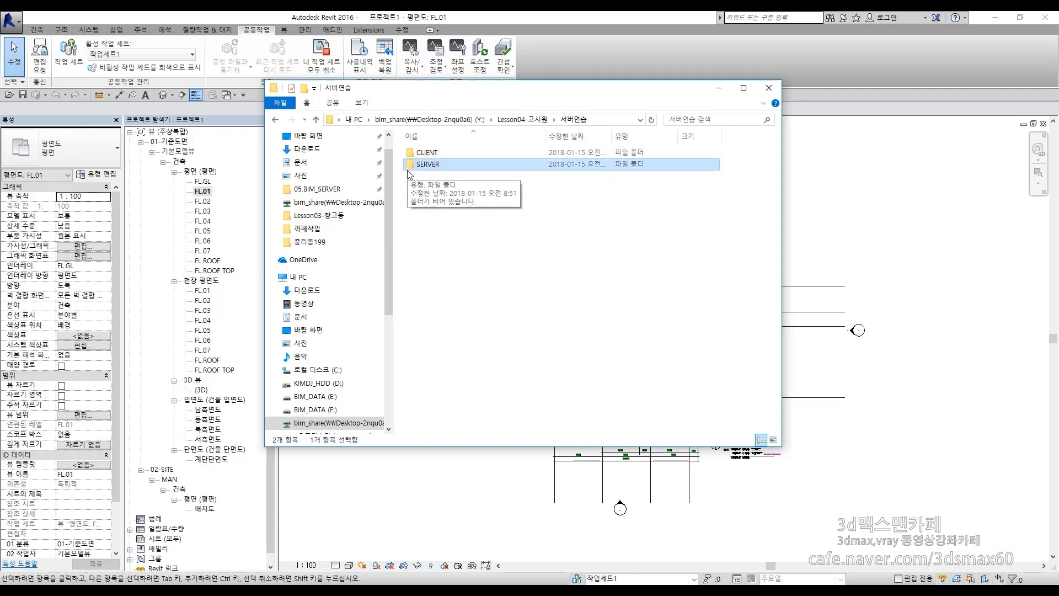
pyautogui.click(449, 219)
pyautogui.click(427, 153)
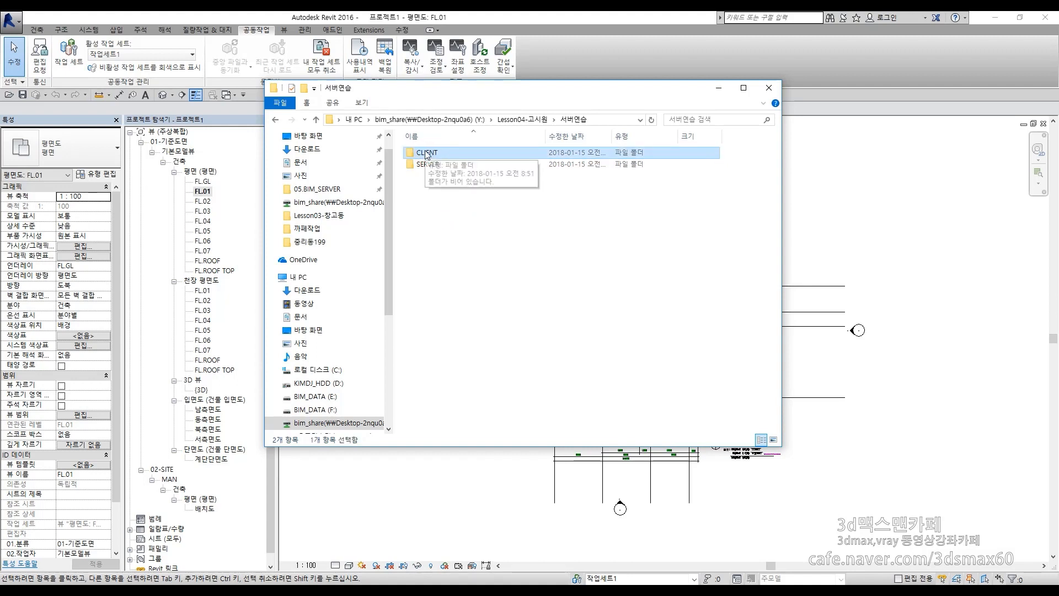
pyautogui.click(438, 190)
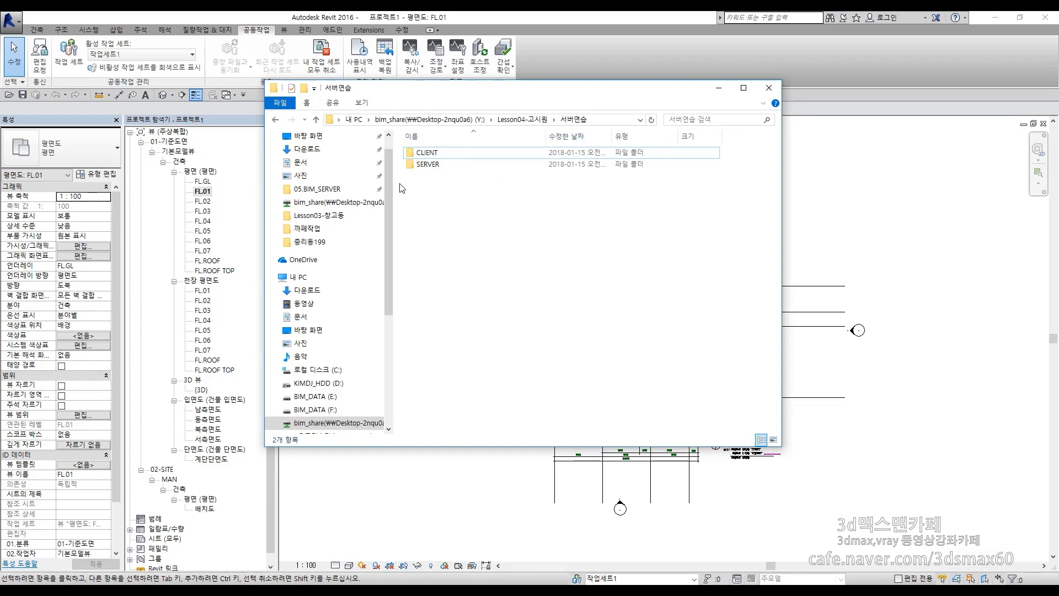
pyautogui.press('F2')
pyautogui.moveTo(439, 165)
pyautogui.mouseDown()
pyautogui.moveTo(425, 177)
pyautogui.moveTo(415, 169)
pyautogui.moveTo(444, 162)
pyautogui.moveTo(433, 205)
pyautogui.moveTo(473, 199)
pyautogui.moveTo(491, 232)
pyautogui.moveTo(523, 211)
pyautogui.moveTo(551, 242)
pyautogui.mouseUp()
pyautogui.moveTo(643, 186); pyautogui.dragTo(611, 215)
pyautogui.moveTo(618, 187)
pyautogui.mouseDown()
pyautogui.moveTo(681, 238)
pyautogui.moveTo(743, 252)
pyautogui.mouseUp()
pyautogui.moveTo(482, 210)
pyautogui.mouseDown()
pyautogui.moveTo(474, 191)
pyautogui.moveTo(450, 218)
pyautogui.moveTo(426, 198)
pyautogui.moveTo(477, 215)
pyautogui.mouseUp()
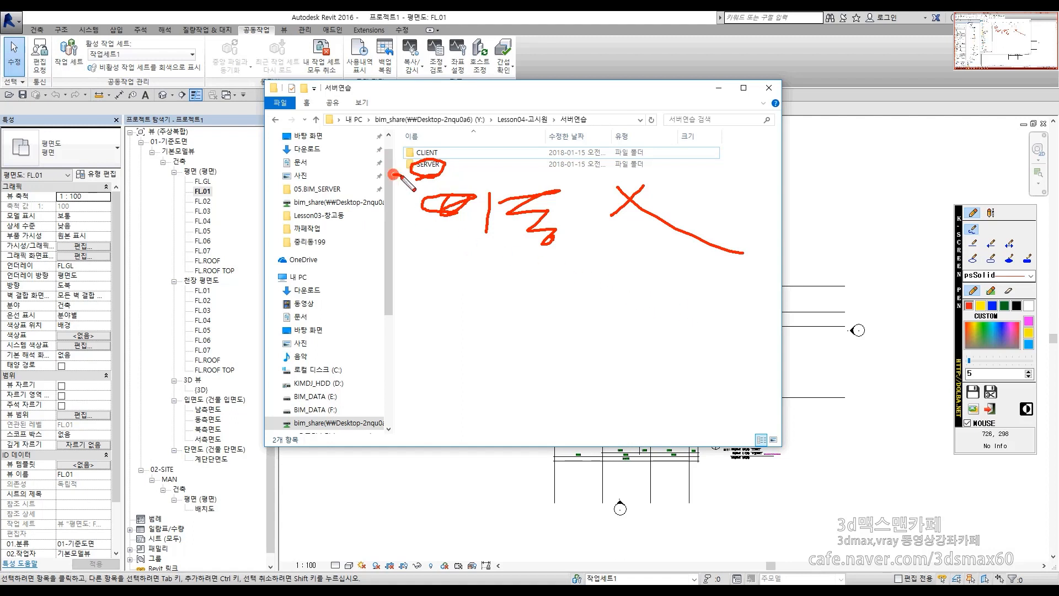
pyautogui.moveTo(392, 175); pyautogui.dragTo(844, 177)
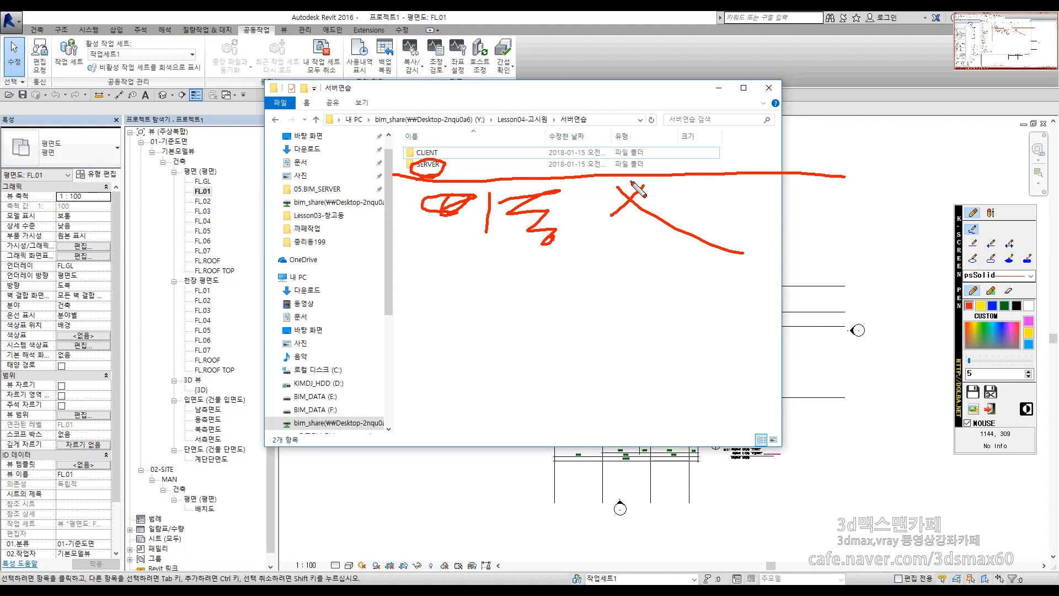
pyautogui.moveTo(394, 161)
pyautogui.mouseDown()
pyautogui.moveTo(480, 131)
pyautogui.moveTo(386, 163)
pyautogui.moveTo(333, 161)
pyautogui.mouseUp()
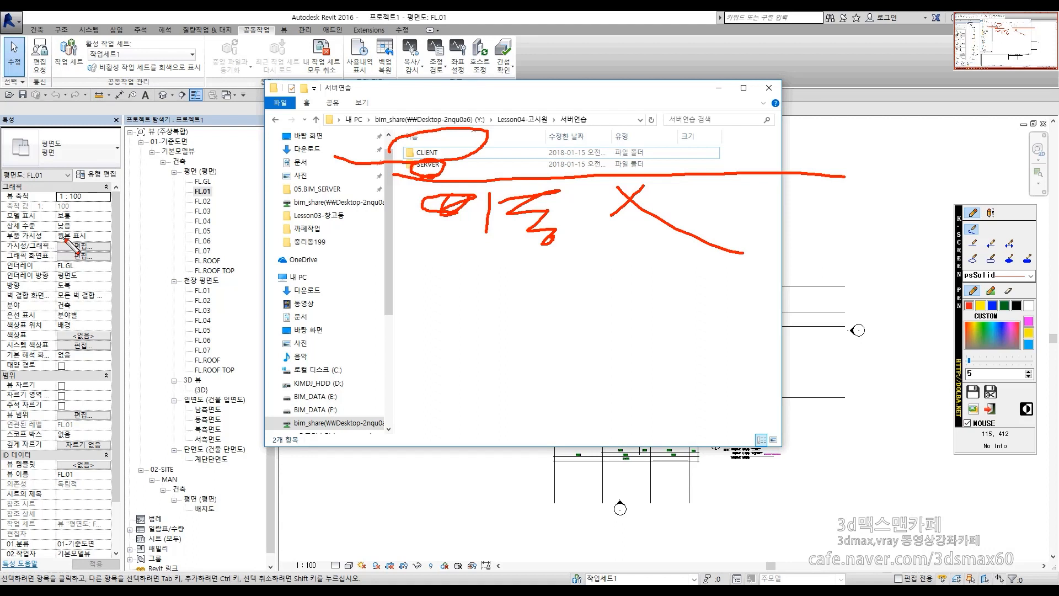
pyautogui.press('Escape')
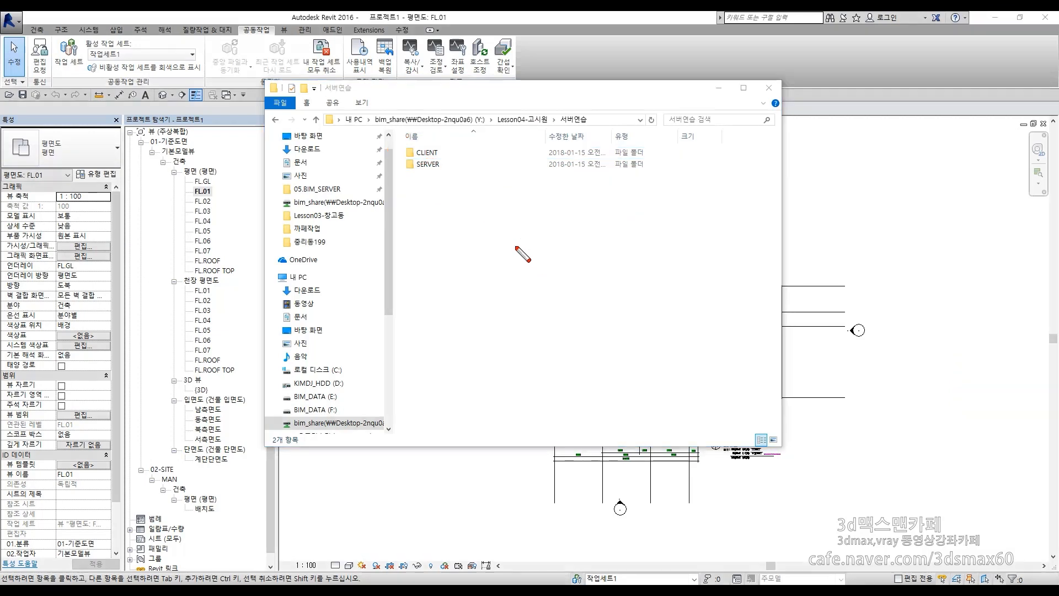
pyautogui.moveTo(521, 94); pyautogui.dragTo(1058, 160)
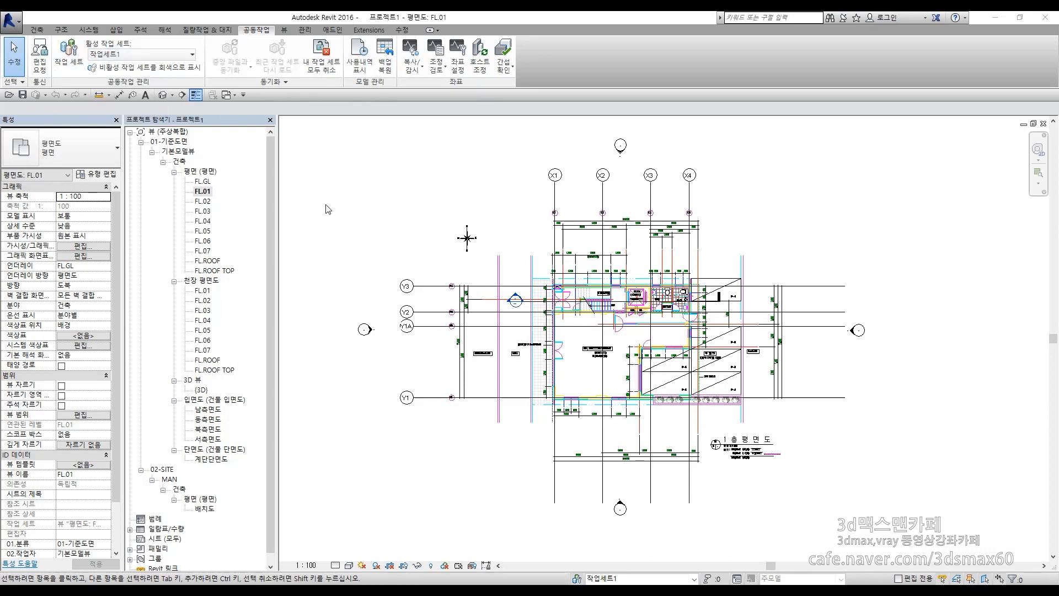
pyautogui.hotkey('ctrl', 'F2')
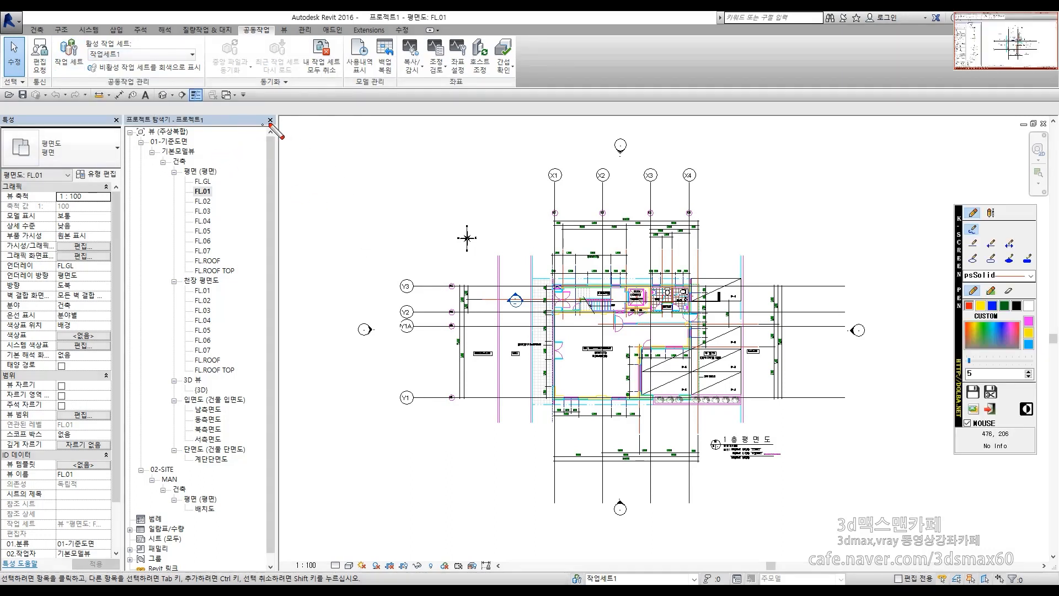
pyautogui.moveTo(278, 119)
pyautogui.mouseDown()
pyautogui.moveTo(214, 101)
pyautogui.moveTo(226, 142)
pyautogui.mouseUp()
pyautogui.moveTo(302, 151)
pyautogui.mouseDown()
pyautogui.moveTo(333, 155)
pyautogui.moveTo(408, 125)
pyautogui.moveTo(430, 141)
pyautogui.moveTo(569, 141)
pyautogui.mouseUp()
pyautogui.moveTo(608, 113)
pyautogui.mouseDown()
pyautogui.moveTo(618, 160)
pyautogui.moveTo(676, 137)
pyautogui.moveTo(717, 161)
pyautogui.mouseUp()
pyautogui.moveTo(148, 227); pyautogui.dragTo(149, 279)
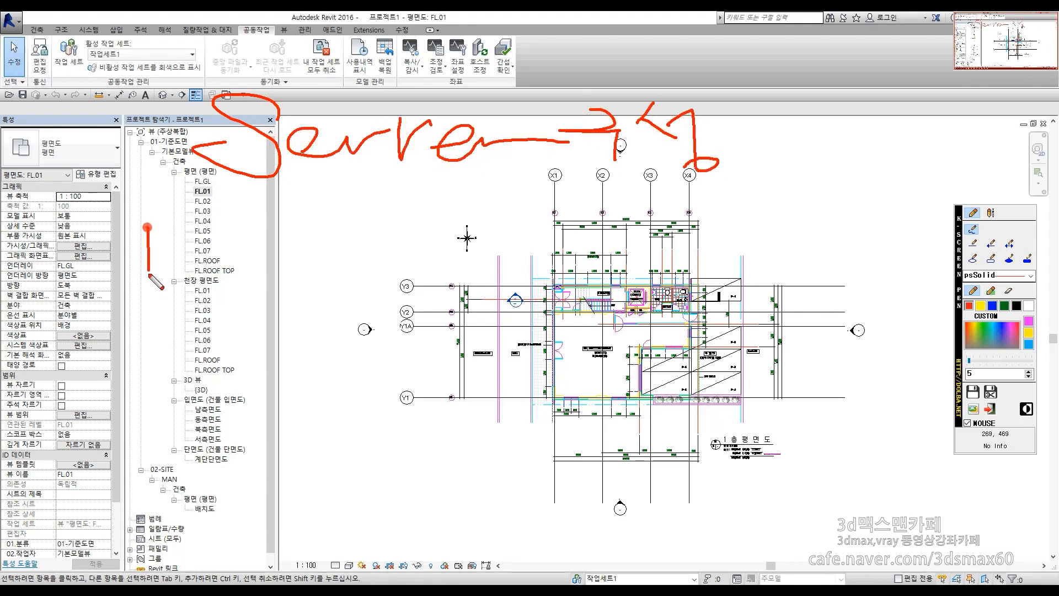
pyautogui.moveTo(217, 265); pyautogui.dragTo(223, 267)
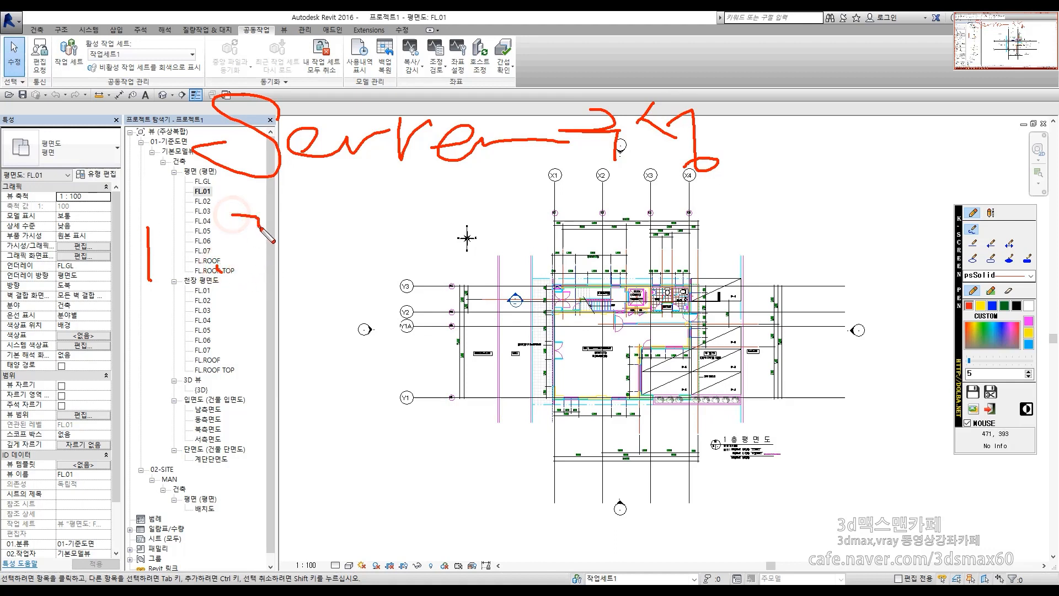
pyautogui.moveTo(231, 216); pyautogui.dragTo(262, 287)
pyautogui.moveTo(280, 213); pyautogui.dragTo(282, 255)
pyautogui.moveTo(308, 221)
pyautogui.mouseDown()
pyautogui.moveTo(338, 242)
pyautogui.moveTo(348, 234)
pyautogui.moveTo(378, 251)
pyautogui.moveTo(415, 249)
pyautogui.mouseUp()
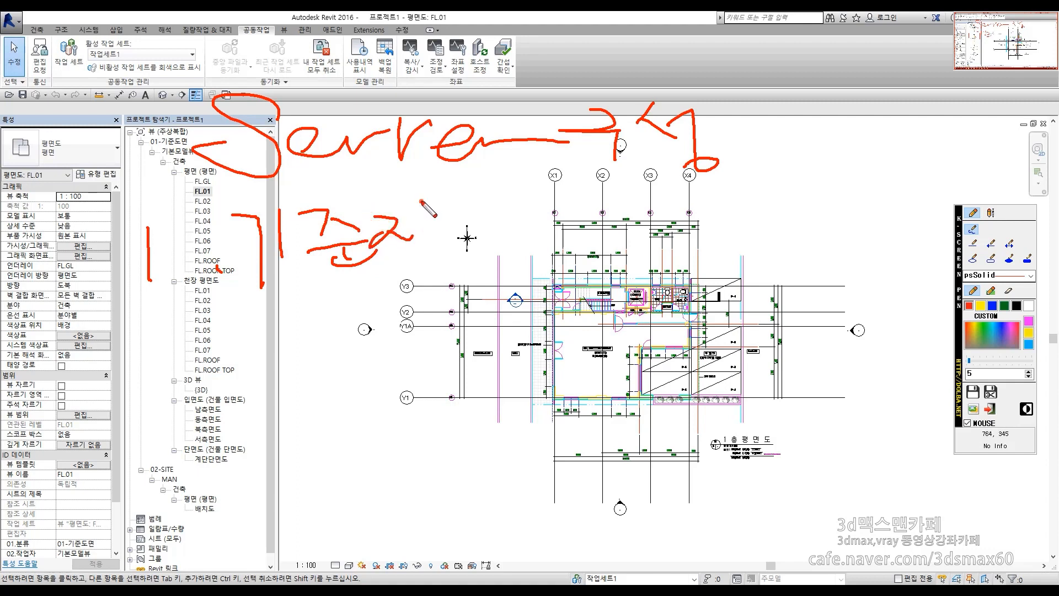
pyautogui.moveTo(423, 201); pyautogui.dragTo(425, 227)
pyautogui.moveTo(425, 212); pyautogui.dragTo(445, 210)
pyautogui.moveTo(395, 273); pyautogui.dragTo(463, 236)
pyautogui.moveTo(485, 216)
pyautogui.mouseDown()
pyautogui.moveTo(467, 241)
pyautogui.moveTo(510, 242)
pyautogui.moveTo(516, 259)
pyautogui.mouseUp()
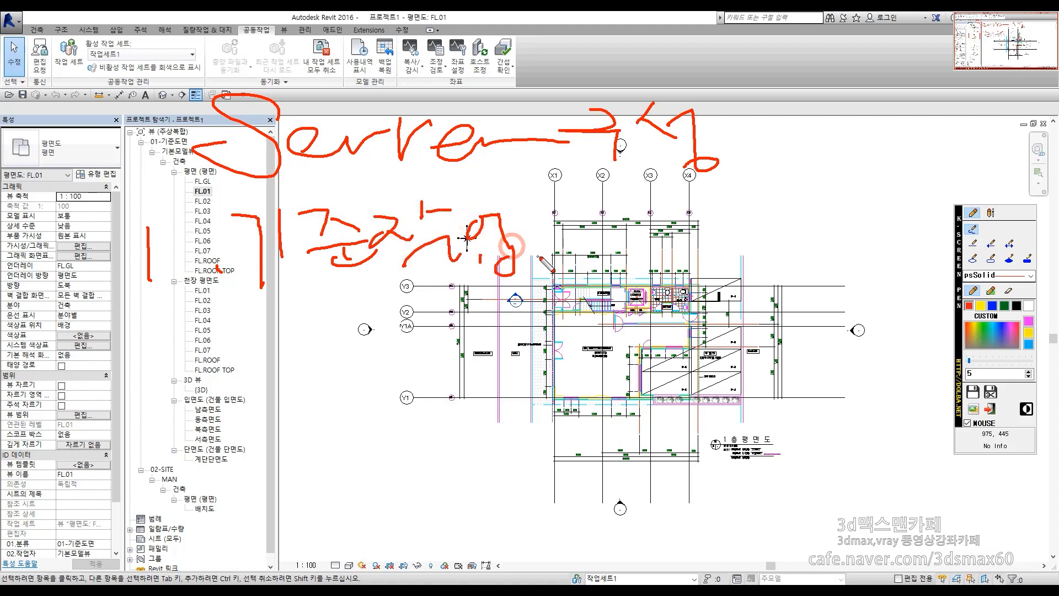
pyautogui.moveTo(551, 221)
pyautogui.mouseDown()
pyautogui.moveTo(557, 237)
pyautogui.moveTo(635, 223)
pyautogui.moveTo(640, 248)
pyautogui.moveTo(700, 255)
pyautogui.mouseUp()
pyautogui.moveTo(143, 327); pyautogui.dragTo(212, 361)
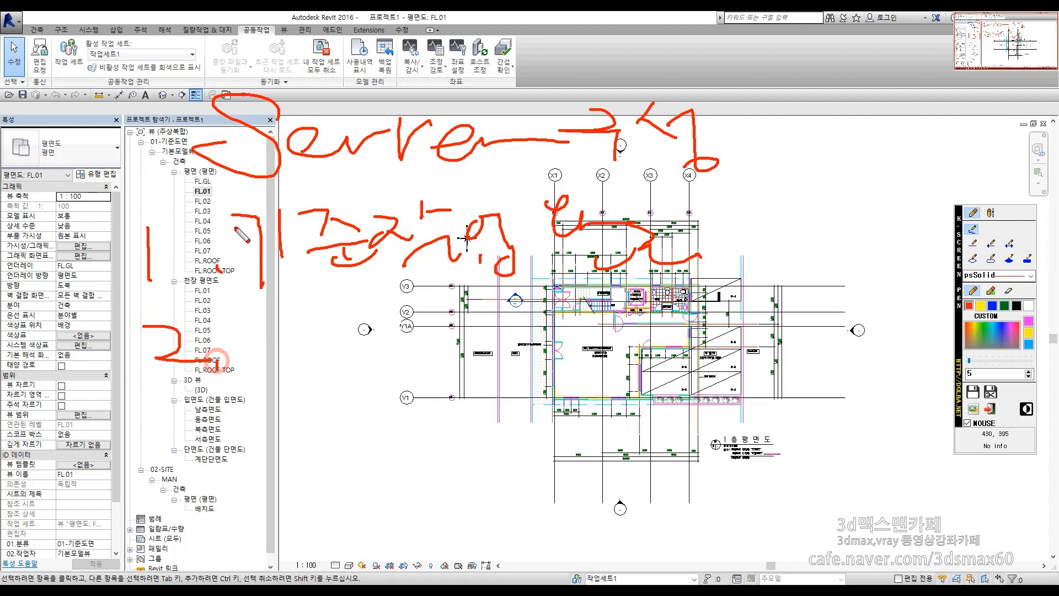
pyautogui.moveTo(77, 89)
pyautogui.mouseDown()
pyautogui.moveTo(35, 37)
pyautogui.moveTo(82, 66)
pyautogui.moveTo(77, 86)
pyautogui.mouseUp()
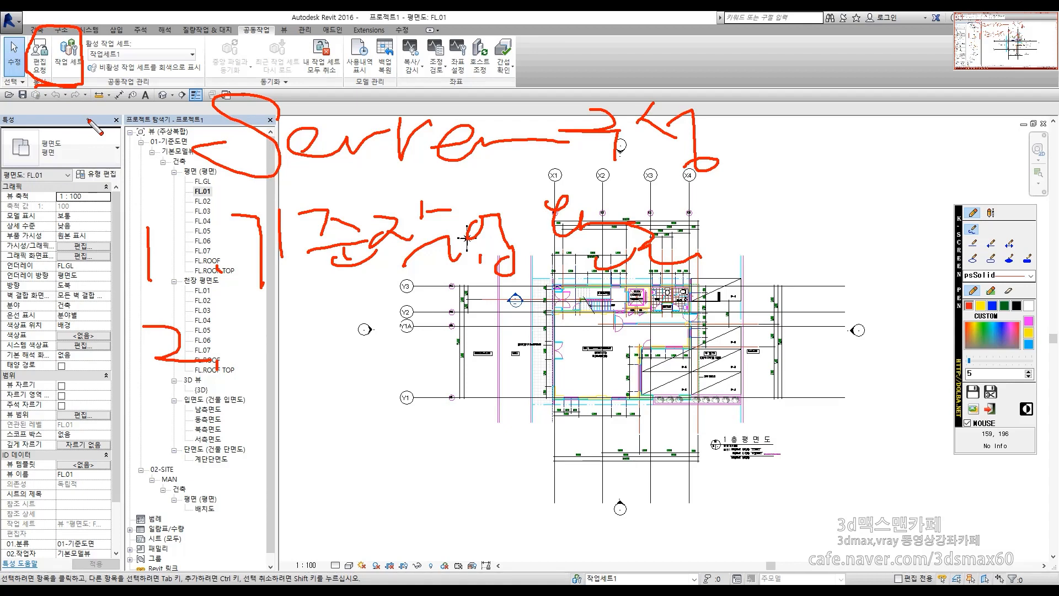
pyautogui.press('Escape')
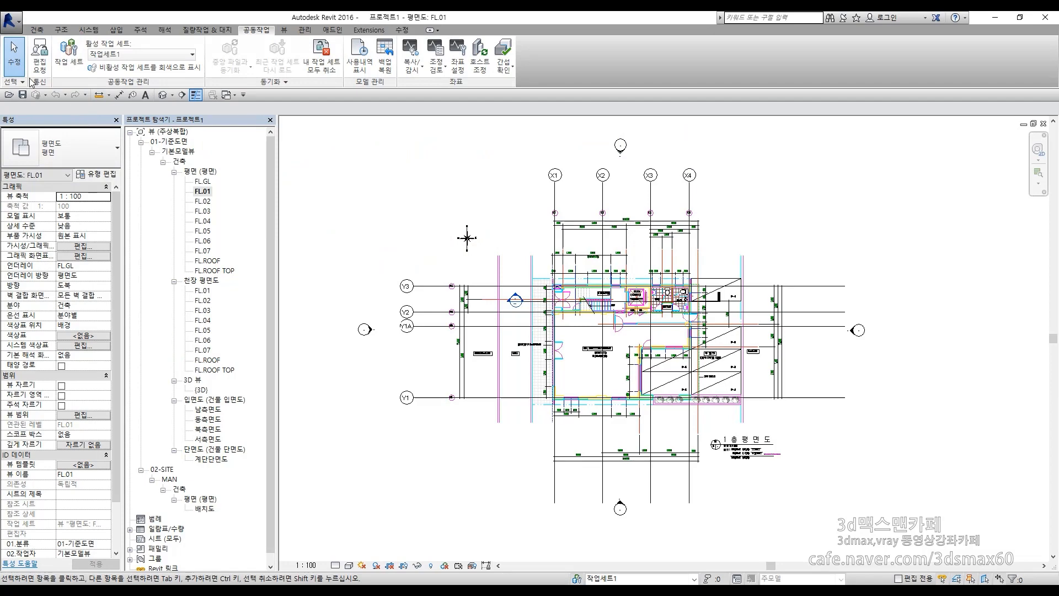
# - Open the project's Worksets dialog and examine the listed worksets, with their owners and editable status
pyautogui.click(65, 68)
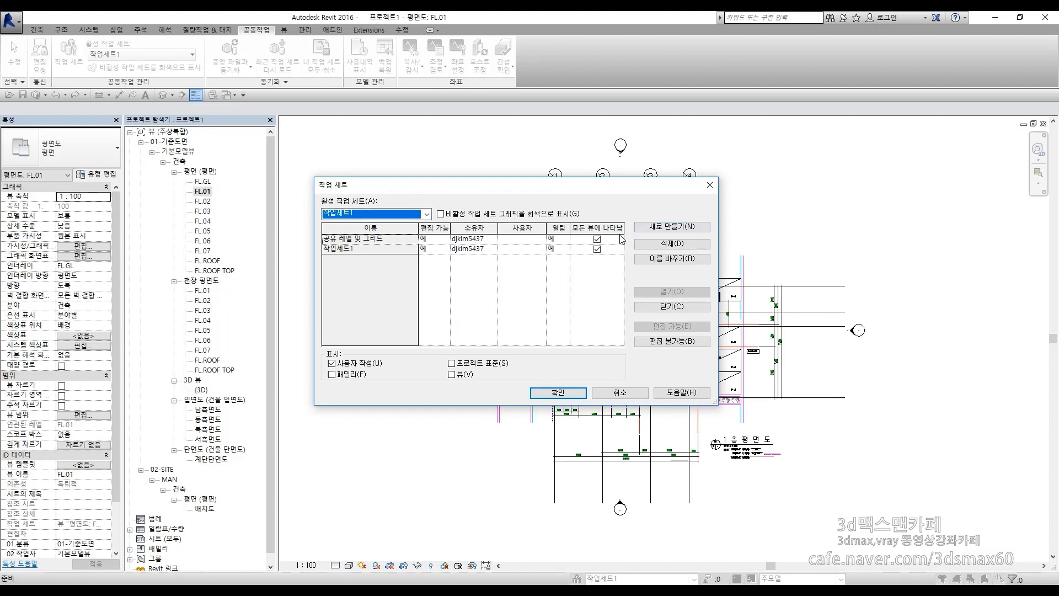
pyautogui.click(559, 389)
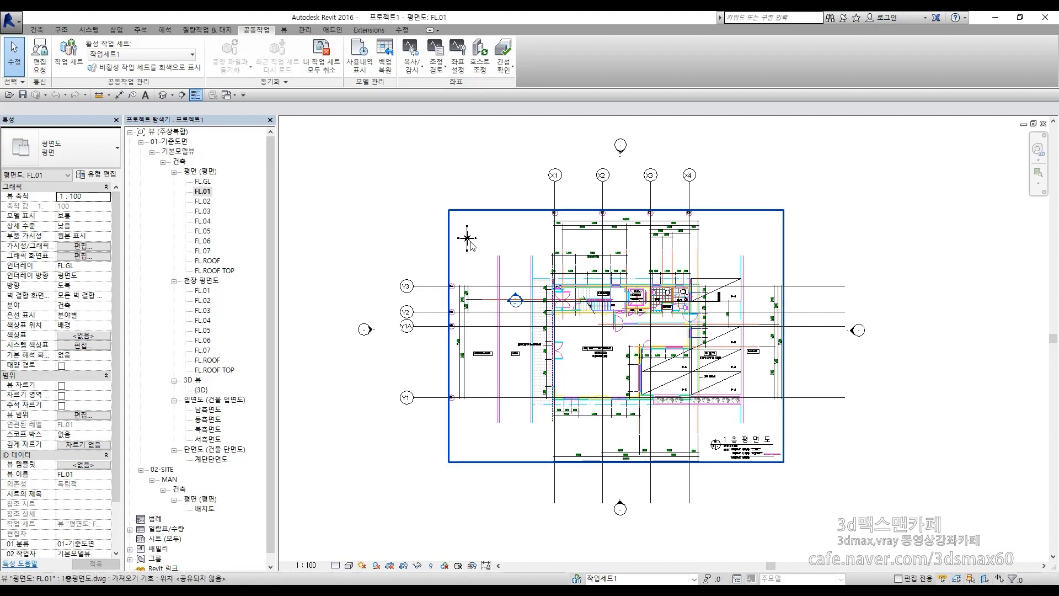
pyautogui.click(69, 55)
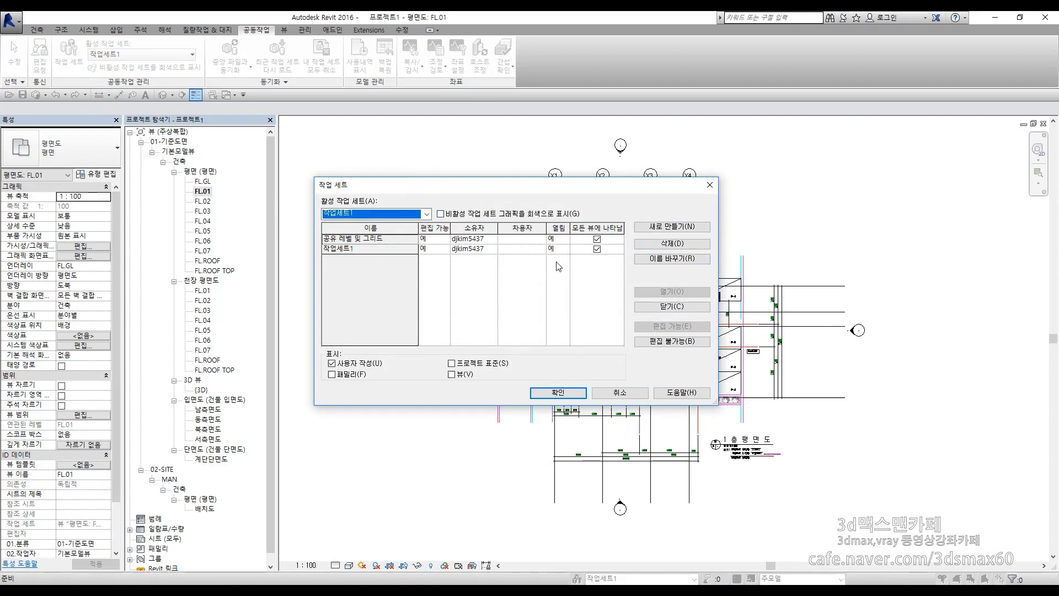
pyautogui.click(558, 393)
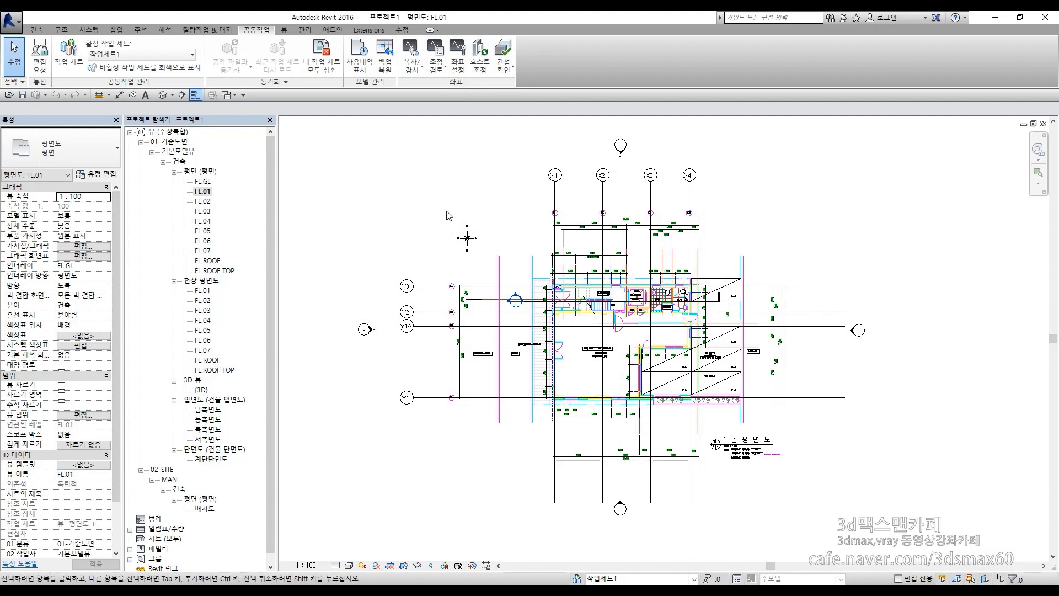
pyautogui.hotkey('ctrl', 'shift', 'p')
pyautogui.moveTo(303, 190)
pyautogui.mouseDown()
pyautogui.moveTo(362, 220)
pyautogui.moveTo(416, 184)
pyautogui.moveTo(469, 228)
pyautogui.mouseUp()
pyautogui.moveTo(475, 198); pyautogui.dragTo(475, 226)
pyautogui.moveTo(479, 213)
pyautogui.mouseDown()
pyautogui.moveTo(499, 211)
pyautogui.moveTo(473, 234)
pyautogui.moveTo(620, 214)
pyautogui.mouseUp()
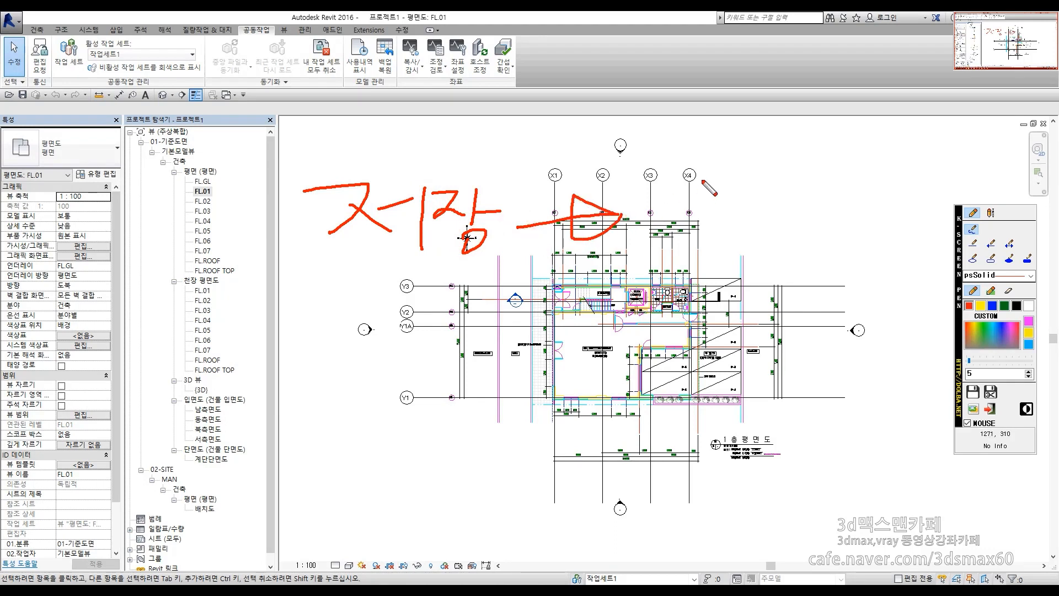
pyautogui.moveTo(702, 177); pyautogui.dragTo(642, 208)
pyautogui.moveTo(710, 204); pyautogui.dragTo(717, 213)
pyautogui.moveTo(777, 207)
pyautogui.mouseDown()
pyautogui.moveTo(777, 224)
pyautogui.moveTo(813, 209)
pyautogui.mouseUp()
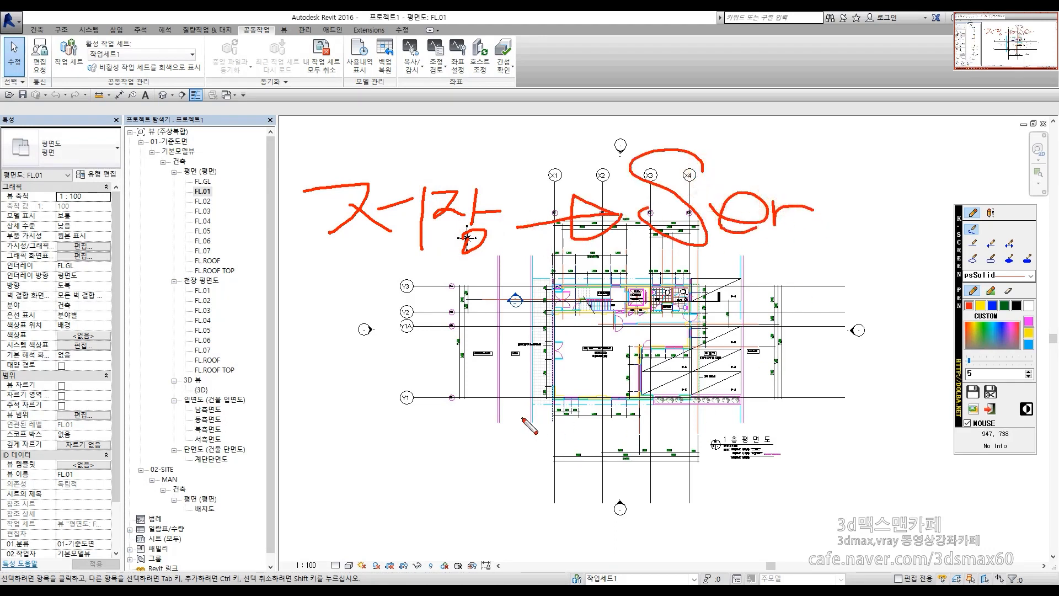
pyautogui.moveTo(306, 254); pyautogui.dragTo(926, 242)
pyautogui.press('Escape')
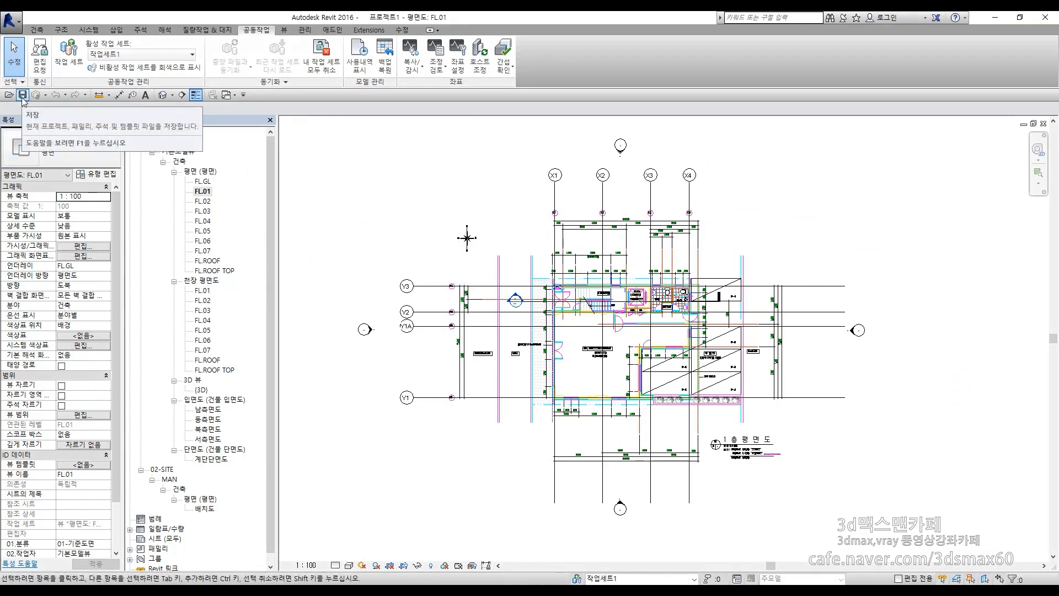
pyautogui.press('F9')
pyautogui.moveTo(28, 110)
pyautogui.mouseDown()
pyautogui.moveTo(8, 98)
pyautogui.moveTo(35, 93)
pyautogui.mouseUp()
pyautogui.press('Escape')
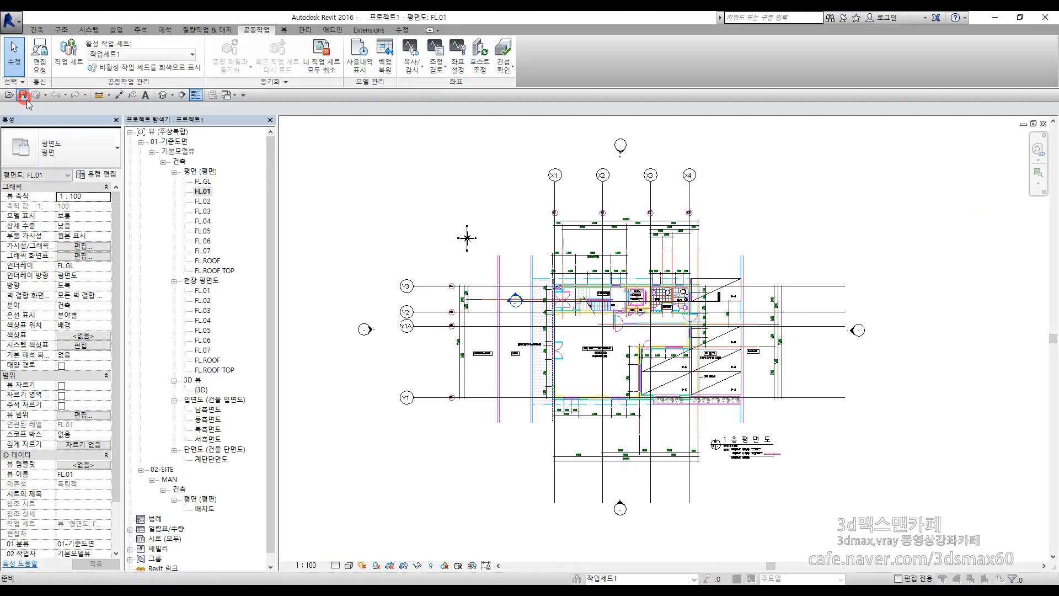
# - Start saving the project and browse to the 서버연습 folder inside Lesson04-고시원 on the bim_share network drive
pyautogui.click(24, 95)
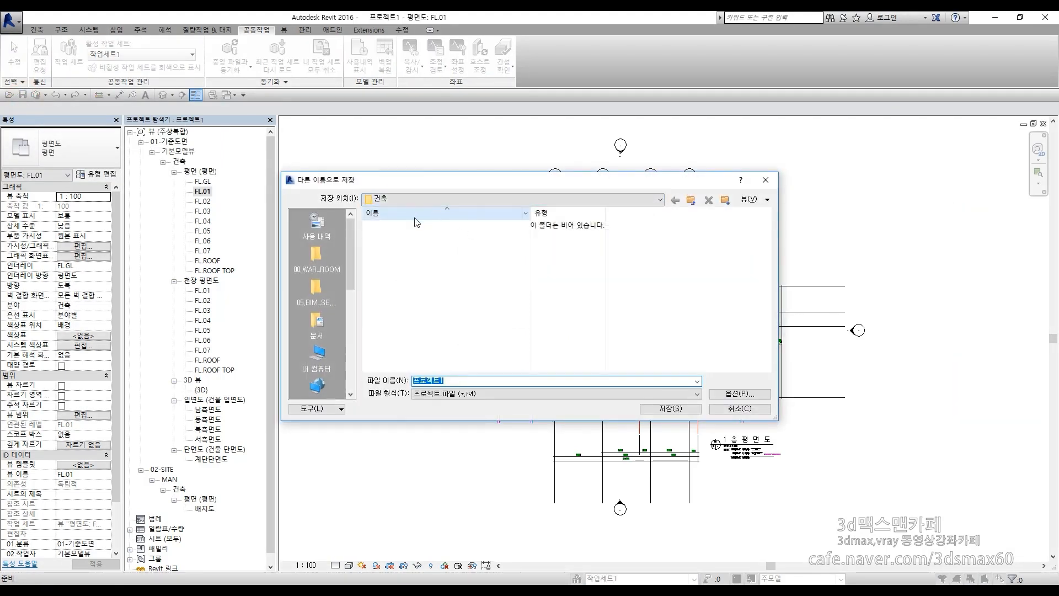
pyautogui.click(341, 283)
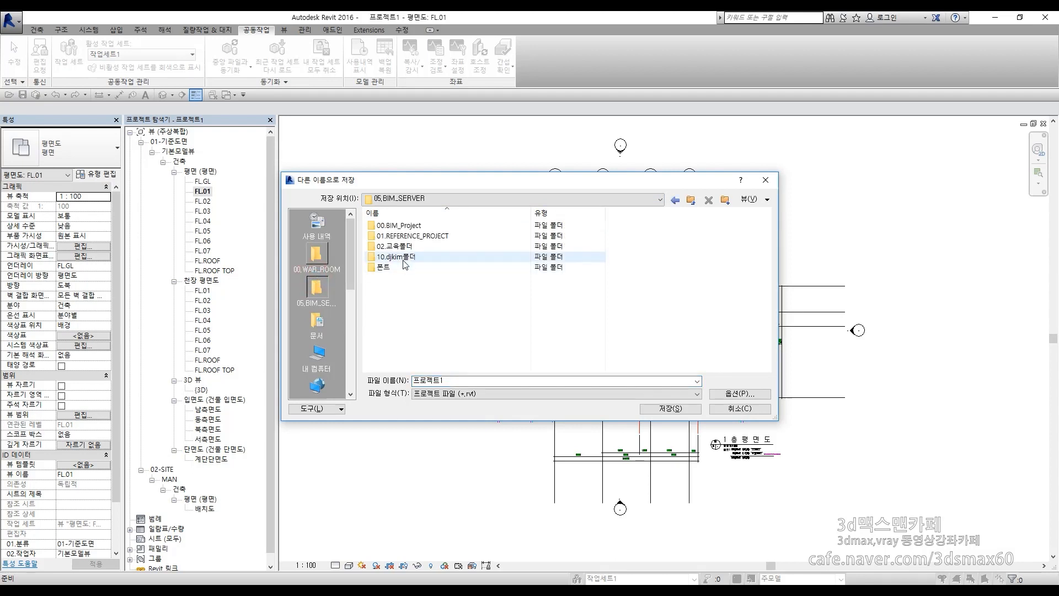
pyautogui.click(335, 324)
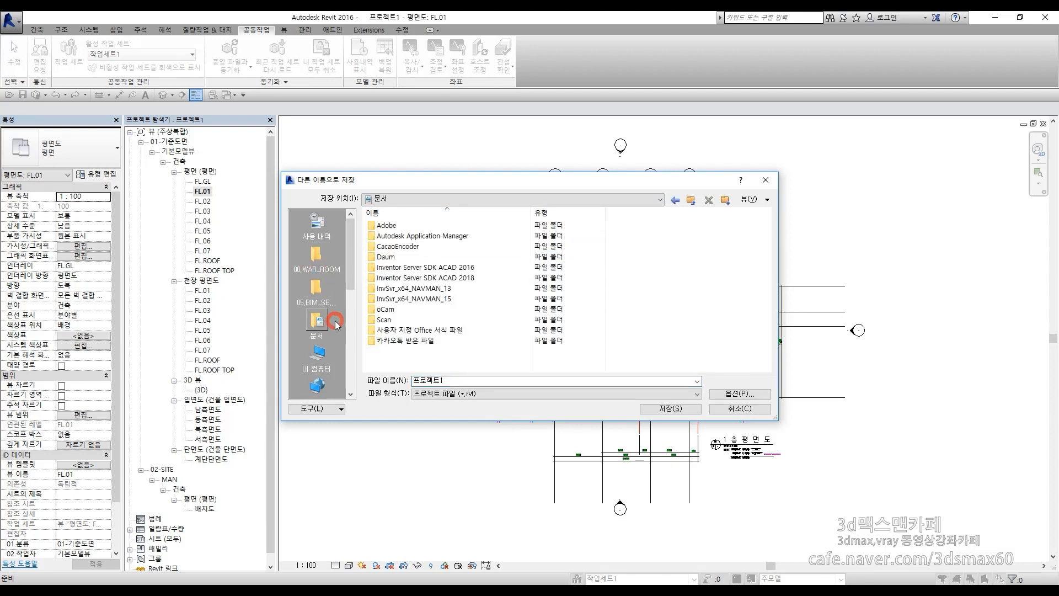
pyautogui.scroll(-2, 335, 324)
pyautogui.scroll(-2, 330, 303)
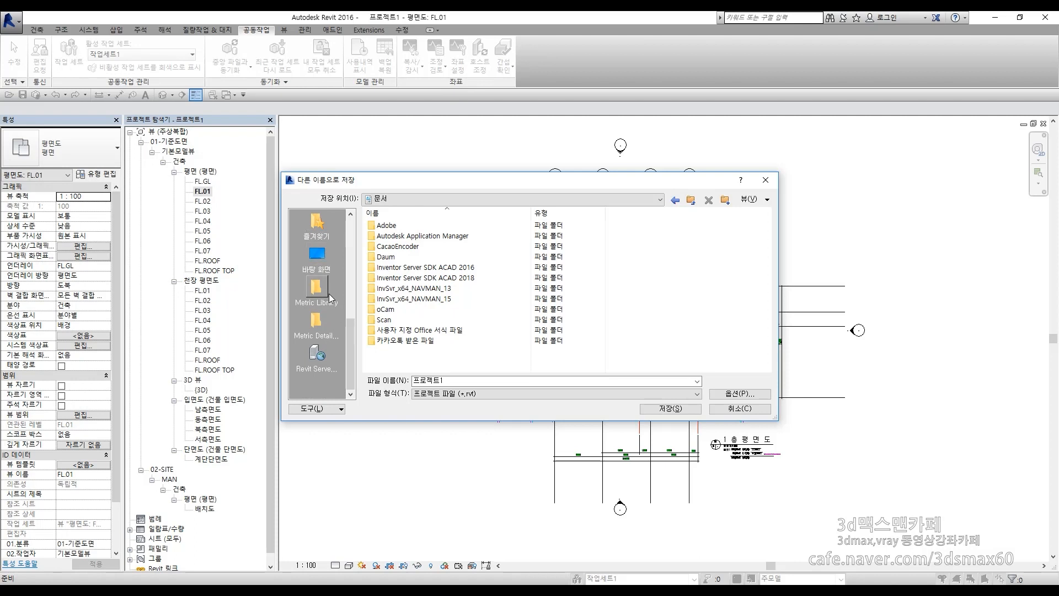
pyautogui.click(323, 267)
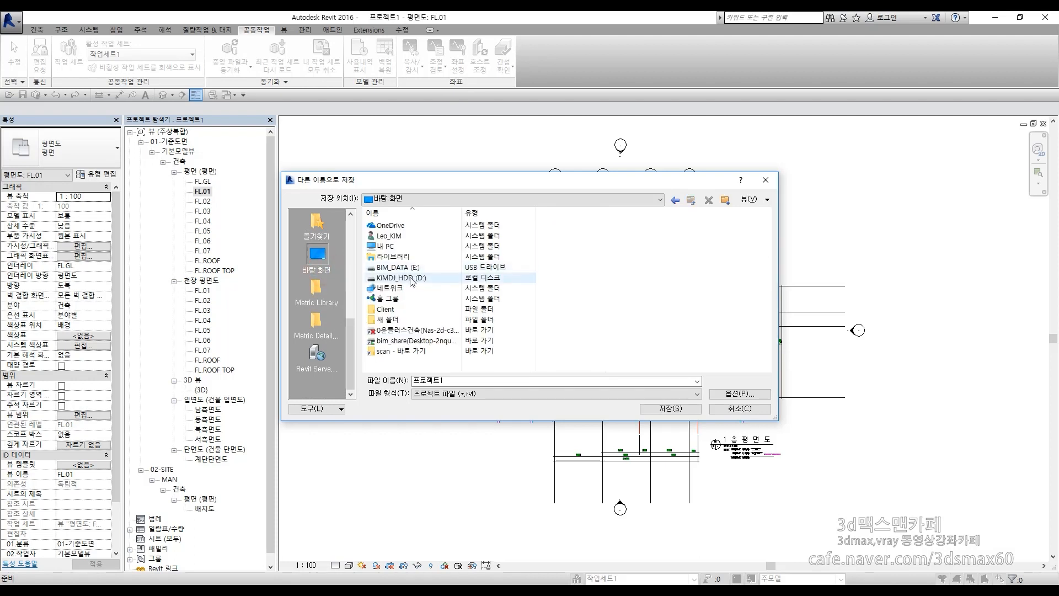
pyautogui.doubleClick(397, 246)
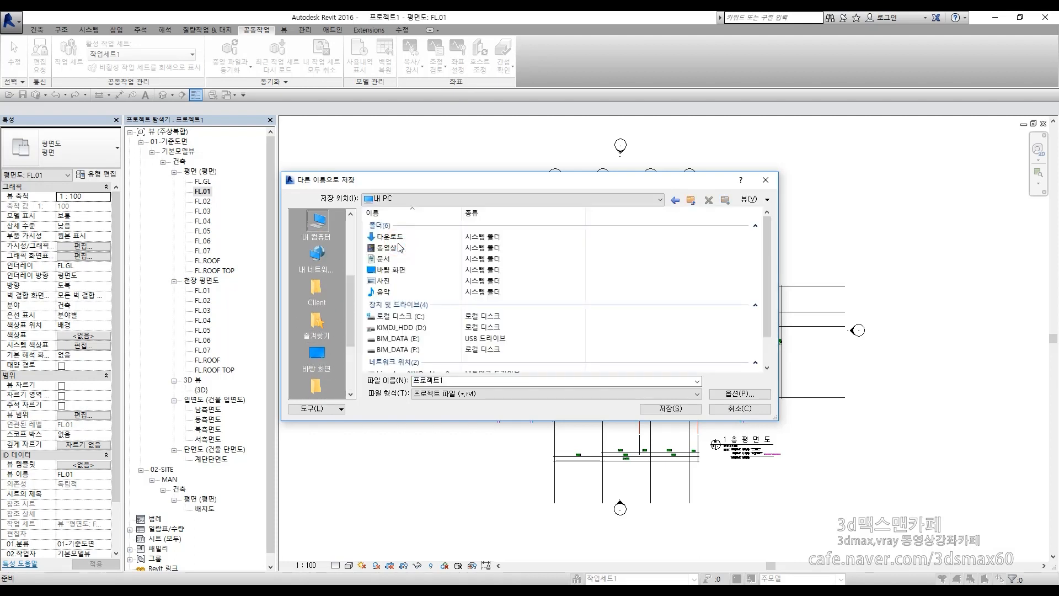
pyautogui.scroll(-1, 402, 287)
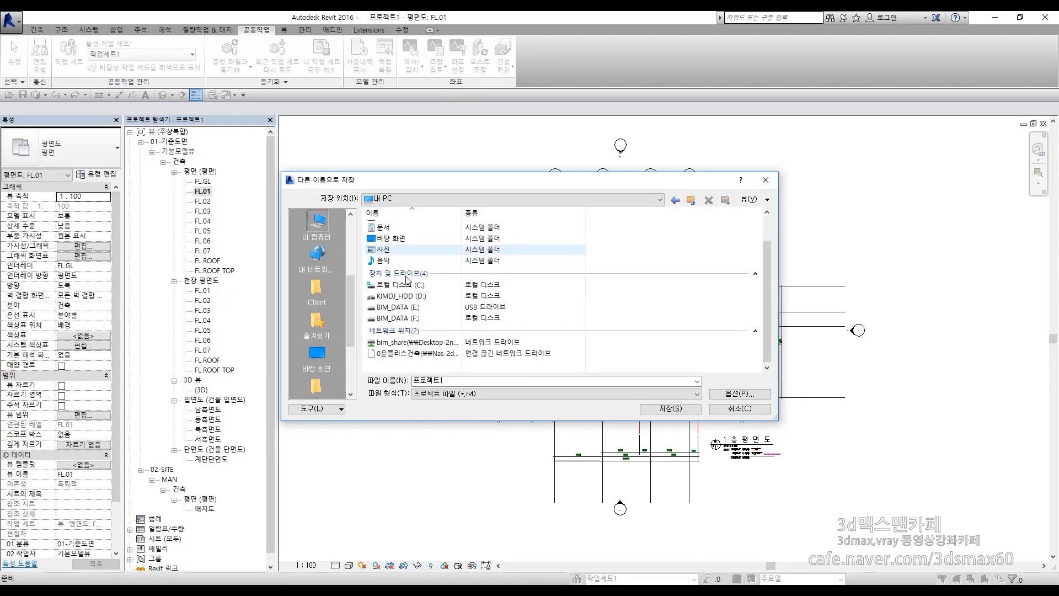
pyautogui.doubleClick(403, 341)
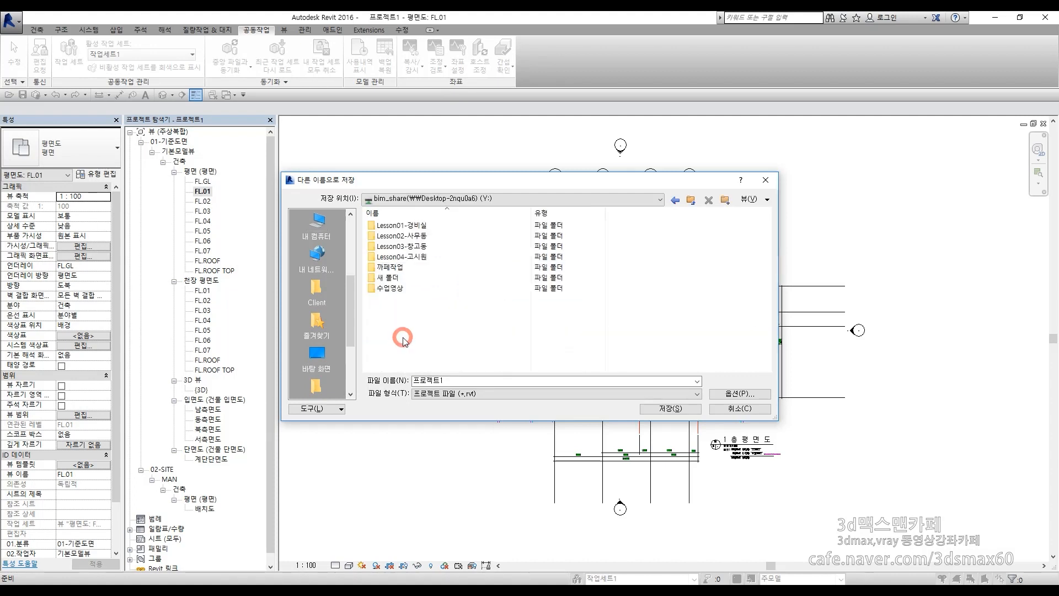
pyautogui.doubleClick(402, 258)
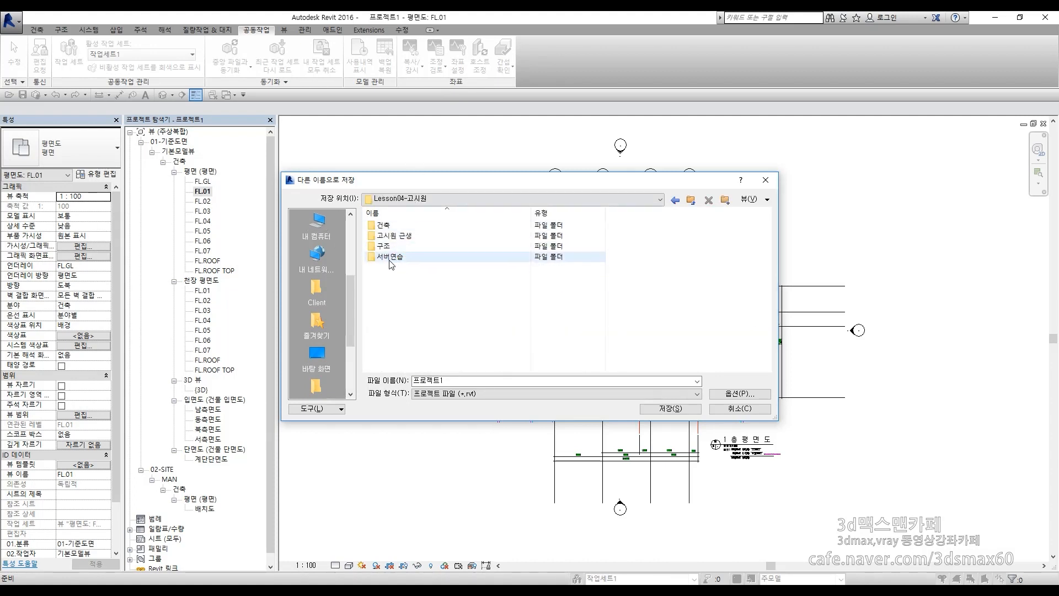
pyautogui.doubleClick(390, 258)
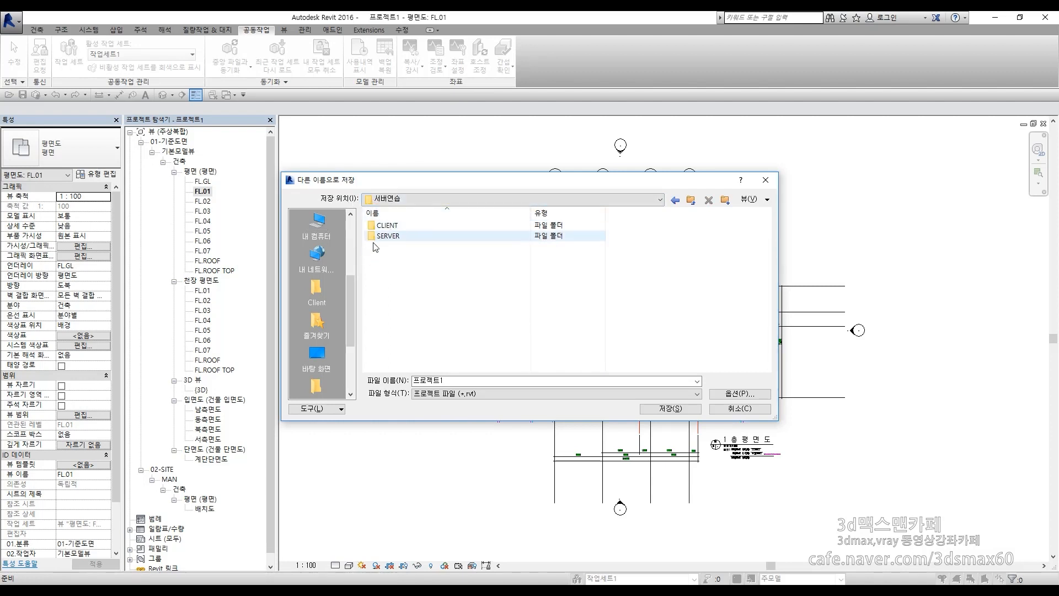
# - Save the project in the SERVER folder under the file name 주상복합
pyautogui.click(386, 267)
pyautogui.click(399, 238)
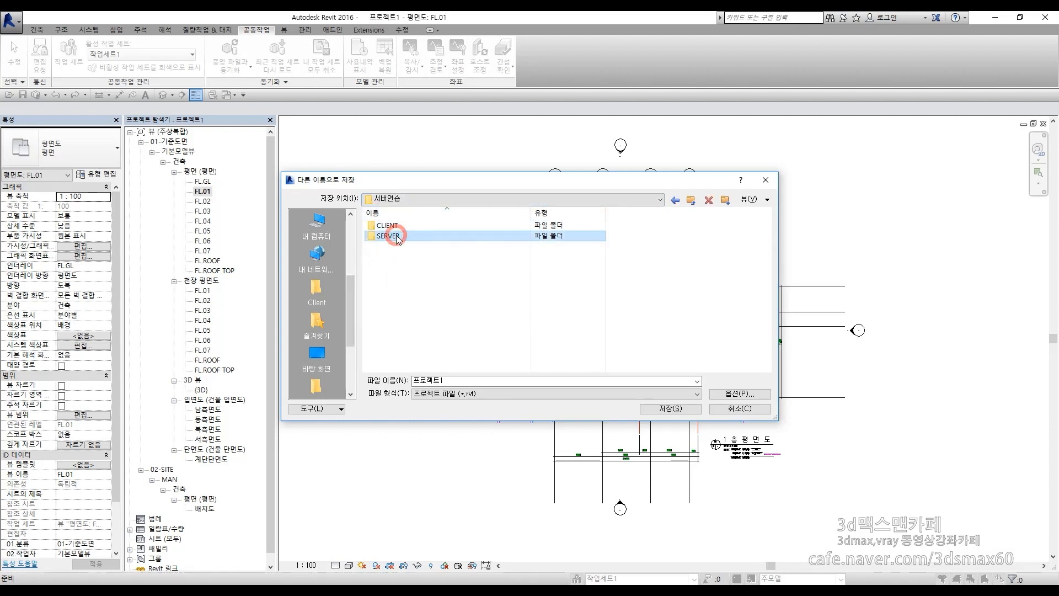
pyautogui.doubleClick(398, 238)
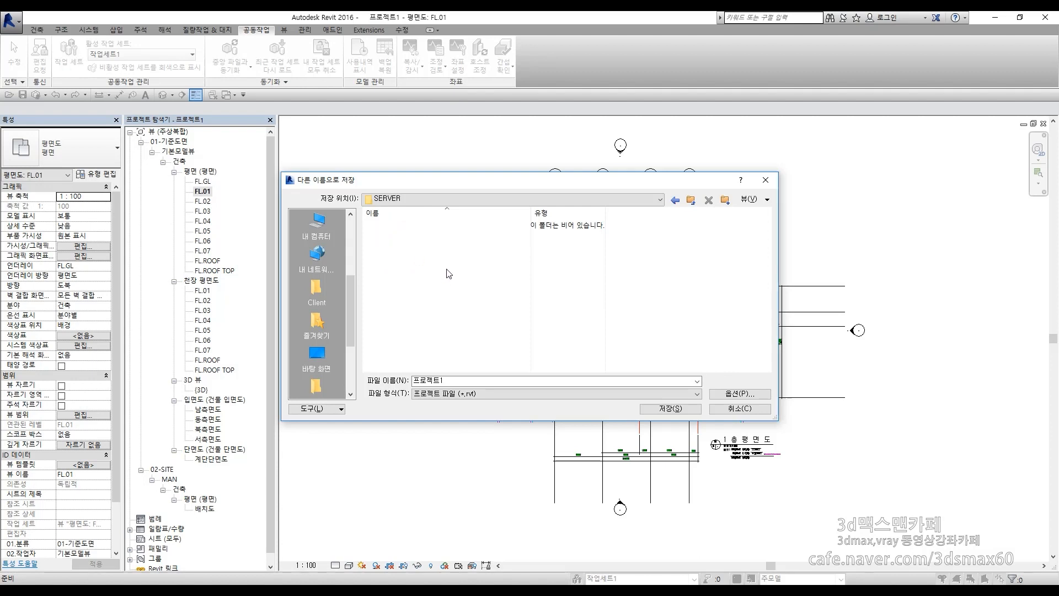
pyautogui.doubleClick(473, 381)
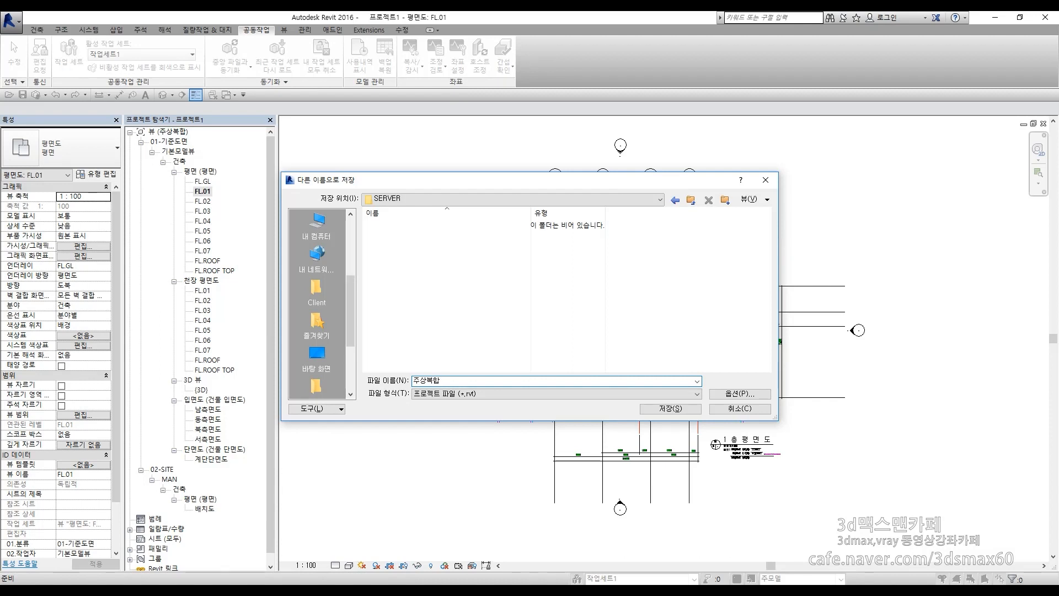
pyautogui.click(480, 381)
pyautogui.click(677, 409)
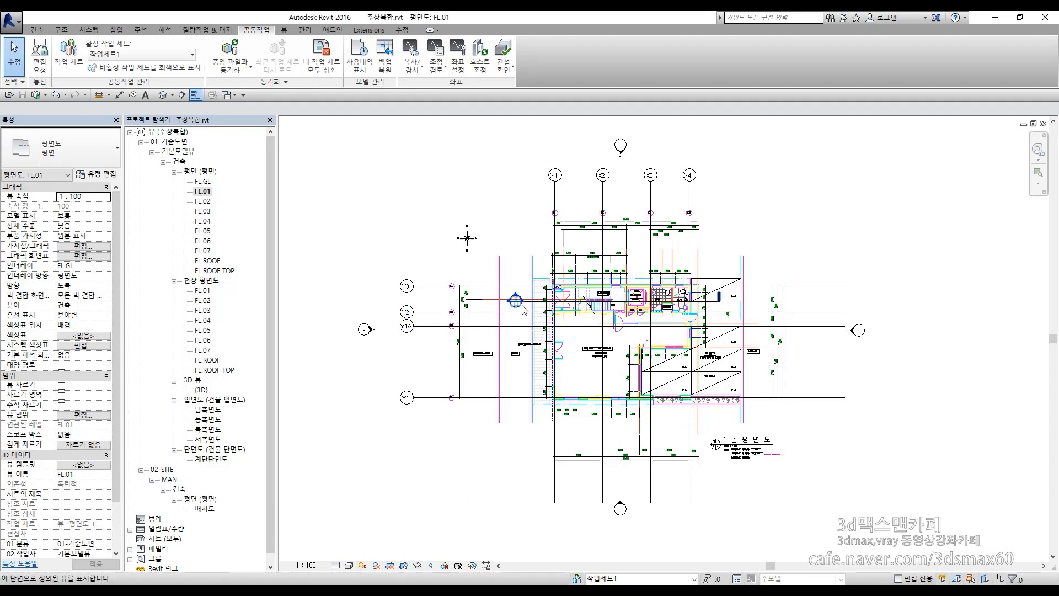
pyautogui.press('F9')
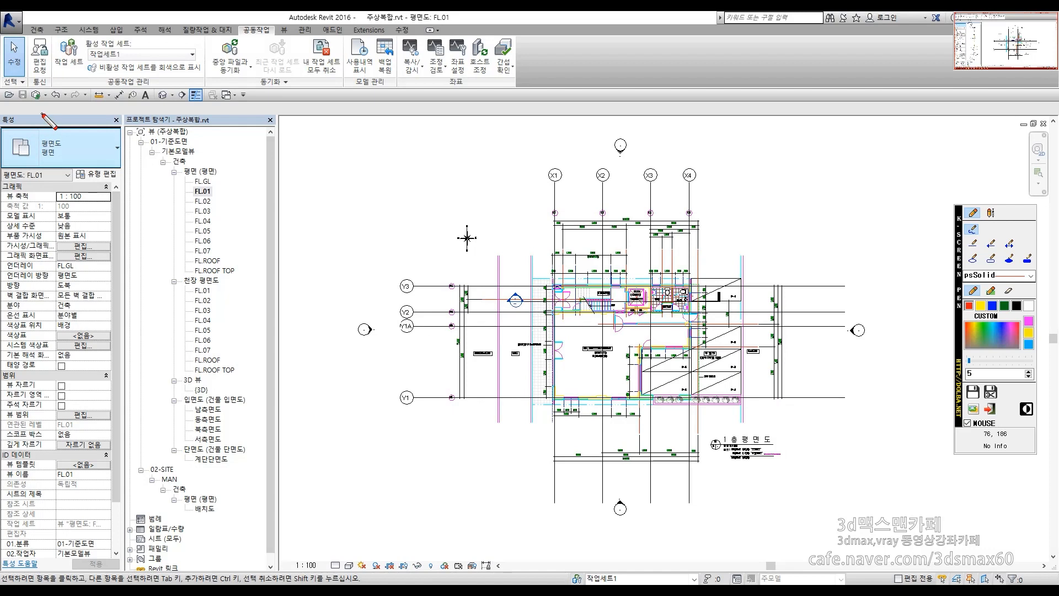
pyautogui.moveTo(17, 101)
pyautogui.mouseDown()
pyautogui.moveTo(19, 84)
pyautogui.moveTo(28, 110)
pyautogui.mouseUp()
pyautogui.moveTo(43, 103)
pyautogui.mouseDown()
pyautogui.moveTo(21, 94)
pyautogui.moveTo(45, 87)
pyautogui.moveTo(42, 115)
pyautogui.mouseUp()
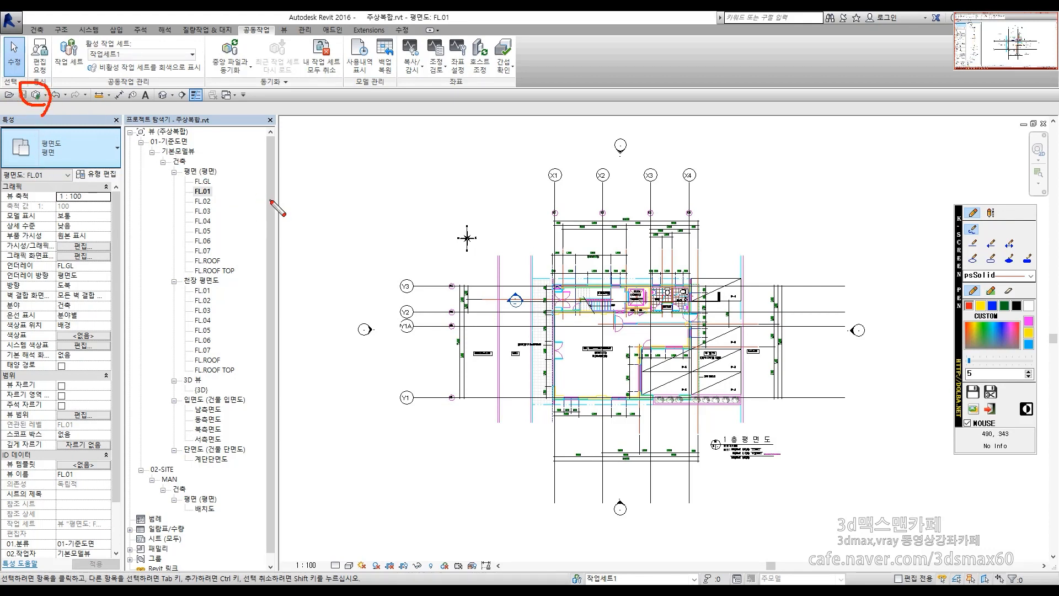
pyautogui.moveTo(292, 181); pyautogui.dragTo(376, 164)
pyautogui.moveTo(313, 176); pyautogui.dragTo(378, 234)
pyautogui.moveTo(337, 231); pyautogui.dragTo(445, 222)
pyautogui.moveTo(380, 238); pyautogui.dragTo(375, 240)
pyautogui.moveTo(444, 181); pyautogui.dragTo(473, 258)
pyautogui.moveTo(524, 129)
pyautogui.mouseDown()
pyautogui.moveTo(513, 243)
pyautogui.moveTo(564, 164)
pyautogui.mouseUp()
pyautogui.moveTo(538, 171); pyautogui.dragTo(593, 202)
pyautogui.moveTo(616, 172); pyautogui.dragTo(616, 233)
pyautogui.moveTo(589, 200); pyautogui.dragTo(700, 200)
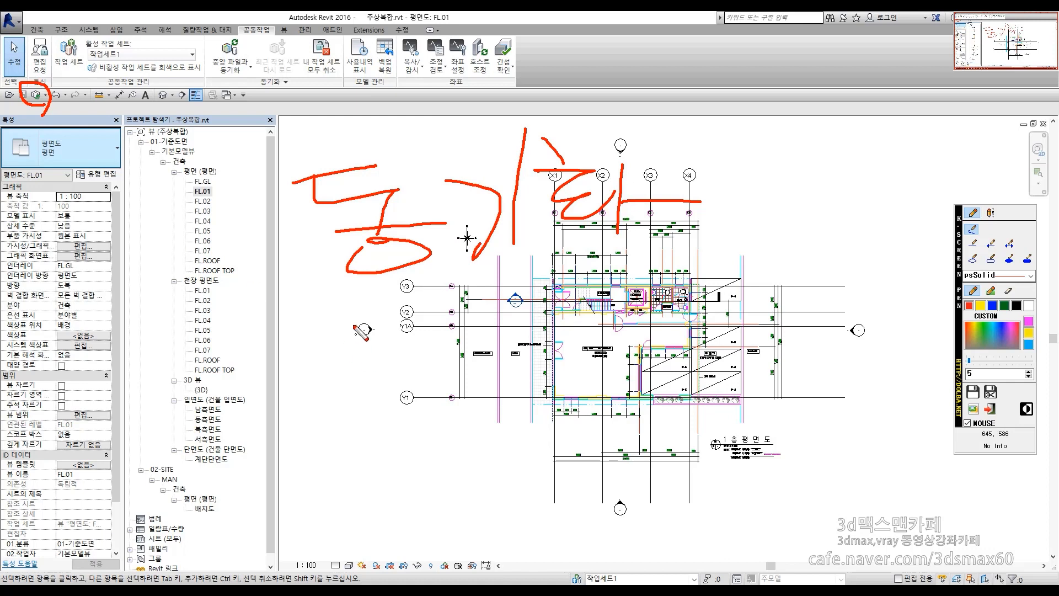
pyautogui.moveTo(462, 275); pyautogui.dragTo(332, 425)
pyautogui.moveTo(329, 389)
pyautogui.mouseDown()
pyautogui.moveTo(329, 424)
pyautogui.moveTo(394, 422)
pyautogui.mouseUp()
pyautogui.moveTo(346, 457)
pyautogui.mouseDown()
pyautogui.moveTo(251, 472)
pyautogui.moveTo(331, 523)
pyautogui.mouseUp()
pyautogui.moveTo(527, 273)
pyautogui.mouseDown()
pyautogui.moveTo(622, 368)
pyautogui.moveTo(598, 358)
pyautogui.mouseUp()
pyautogui.moveTo(706, 424)
pyautogui.mouseDown()
pyautogui.moveTo(681, 485)
pyautogui.moveTo(559, 447)
pyautogui.mouseUp()
pyautogui.moveTo(717, 225); pyautogui.dragTo(328, 282)
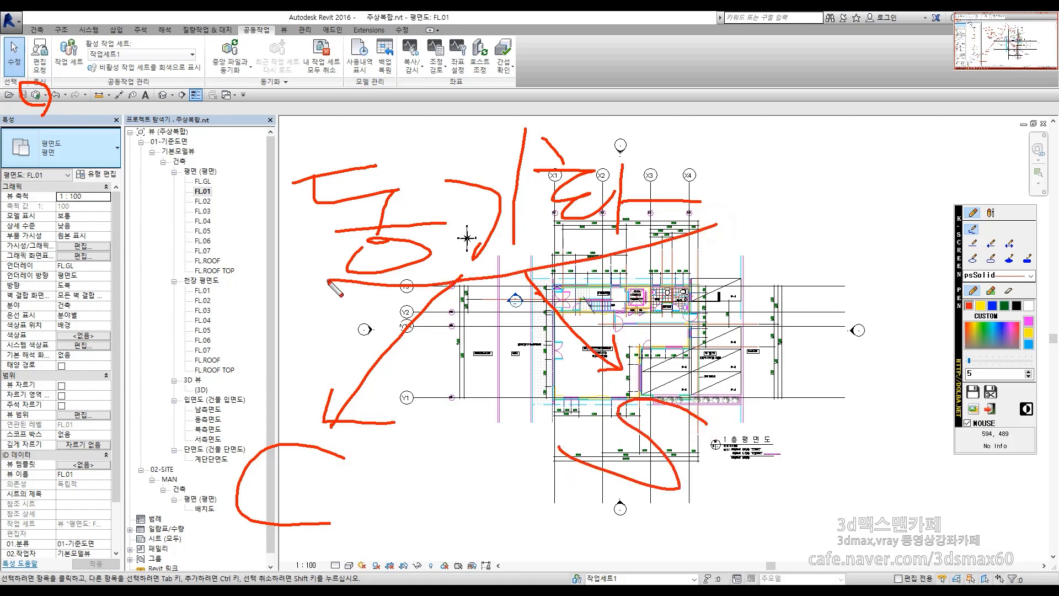
pyautogui.press('Escape')
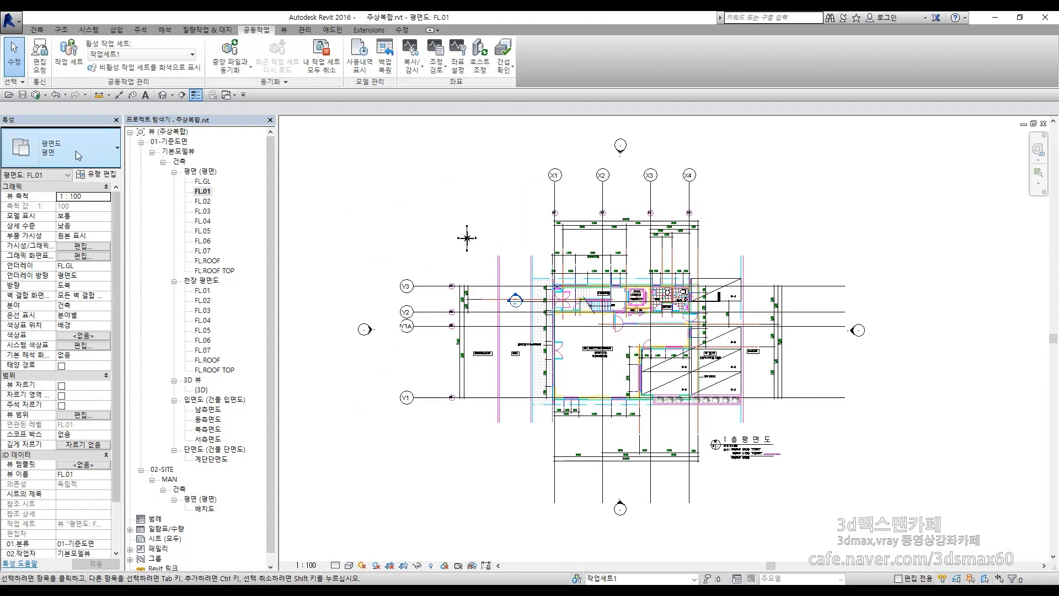
pyautogui.press('F12')
pyautogui.moveTo(36, 112)
pyautogui.mouseDown()
pyautogui.moveTo(21, 104)
pyautogui.moveTo(60, 101)
pyautogui.mouseUp()
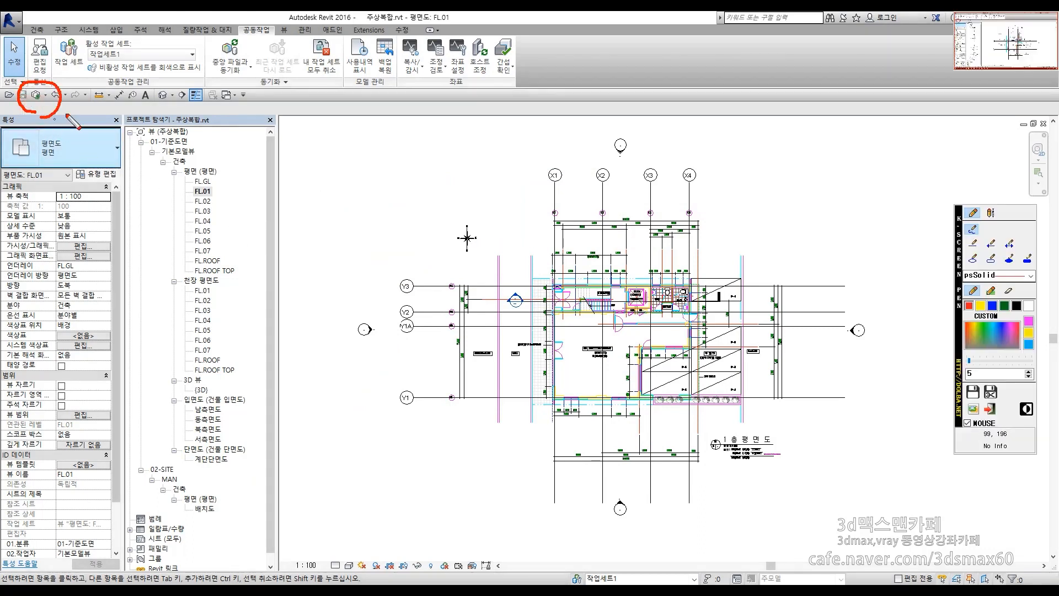
pyautogui.moveTo(259, 68); pyautogui.dragTo(186, 65)
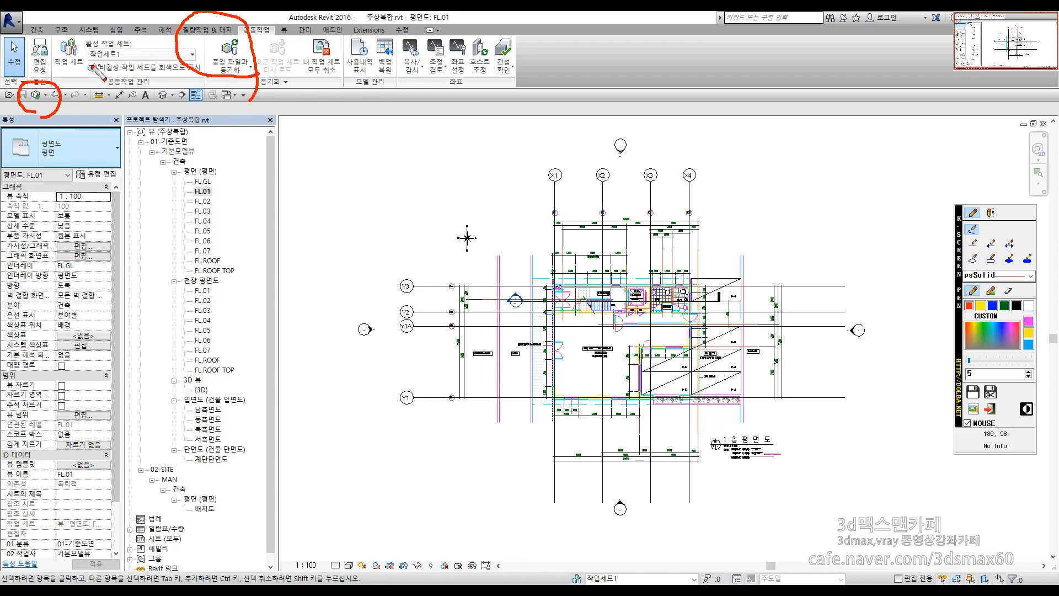
pyautogui.moveTo(72, 64); pyautogui.dragTo(142, 54)
pyautogui.moveTo(72, 104); pyautogui.dragTo(177, 87)
pyautogui.press('Escape')
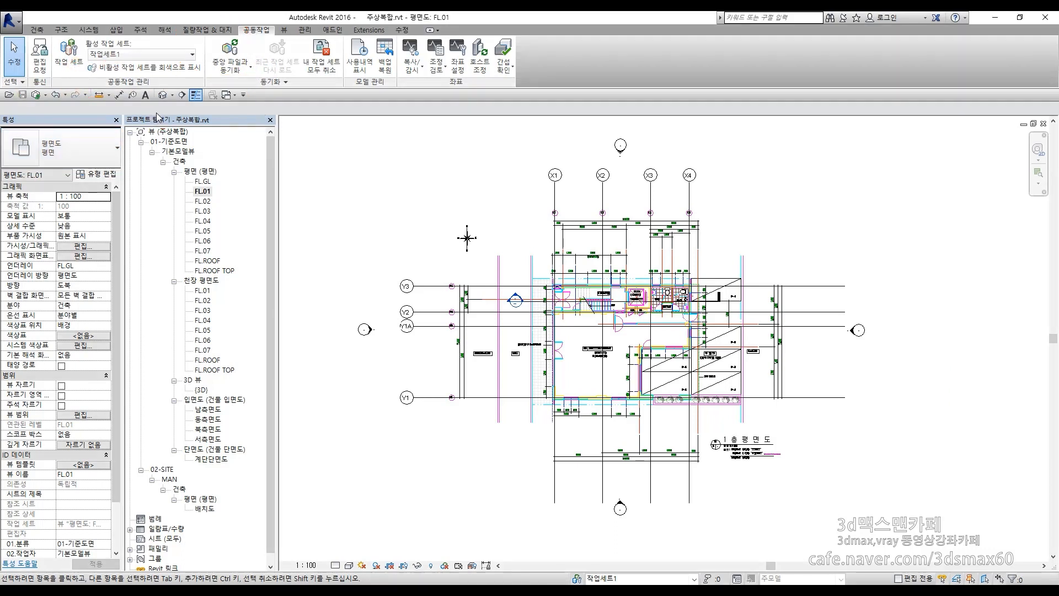
# - Synchronize the project with its central model in the SERVER folder, without compacting it or adding a comment
pyautogui.click(230, 46)
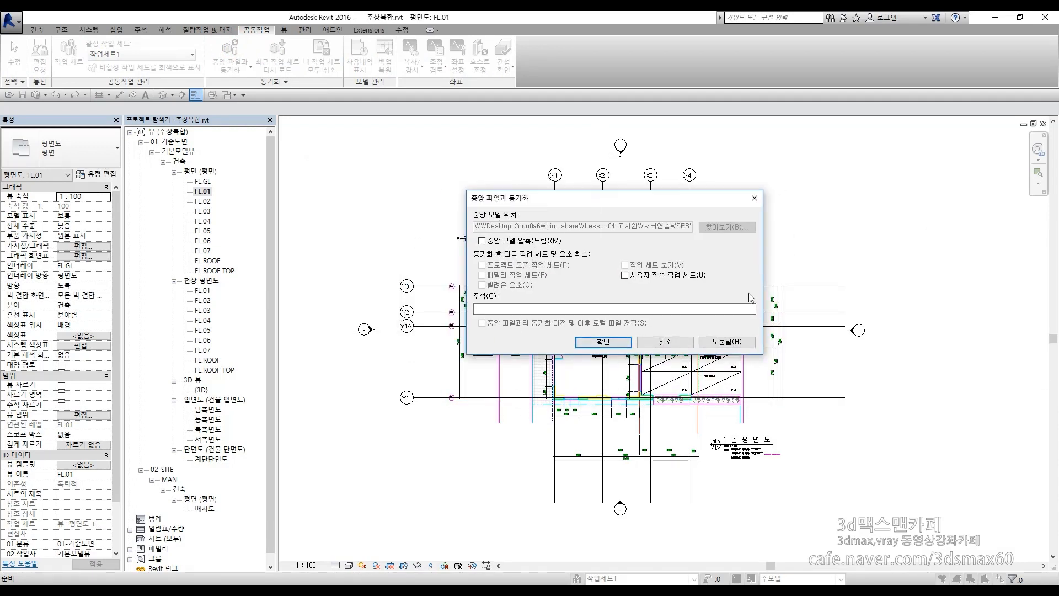
pyautogui.click(603, 341)
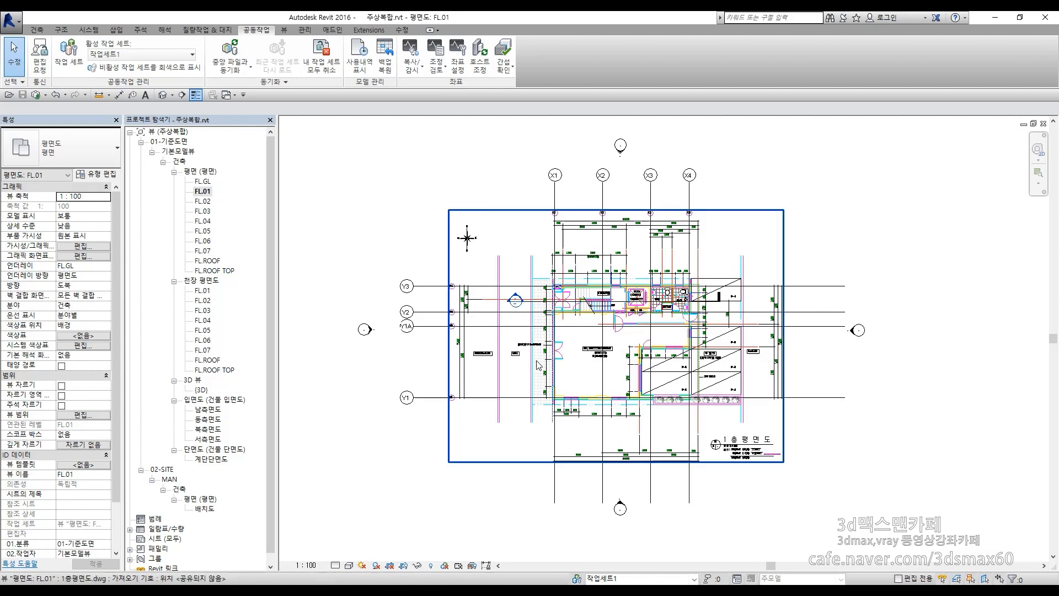
# - Switch to File Explorer and examine the project file, backup folder and Revit_temp folder inside the SERVER folder
pyautogui.moveTo(1056, 62); pyautogui.dragTo(543, 108)
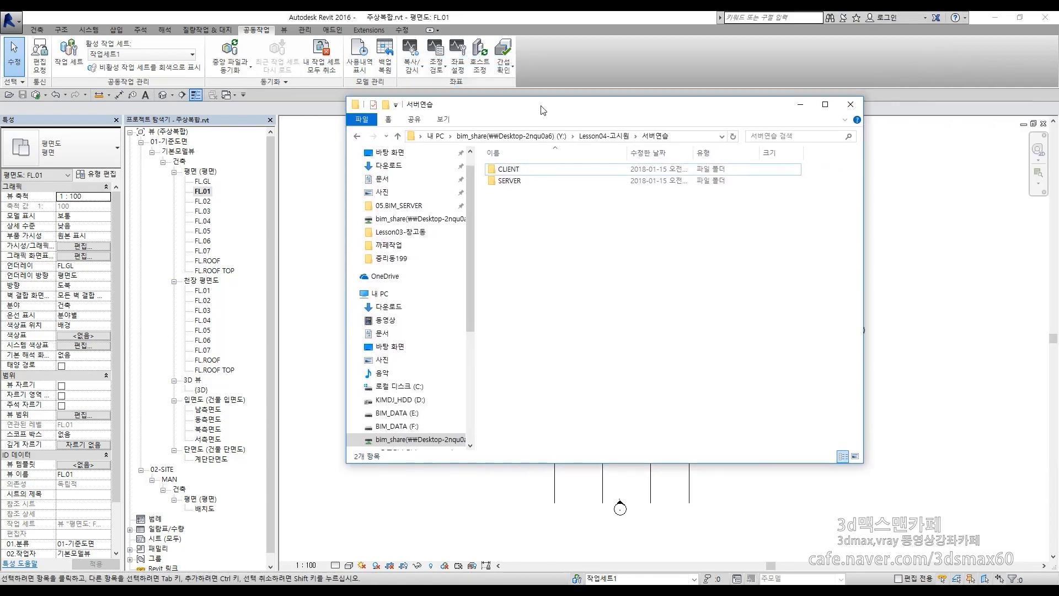
pyautogui.click(508, 180)
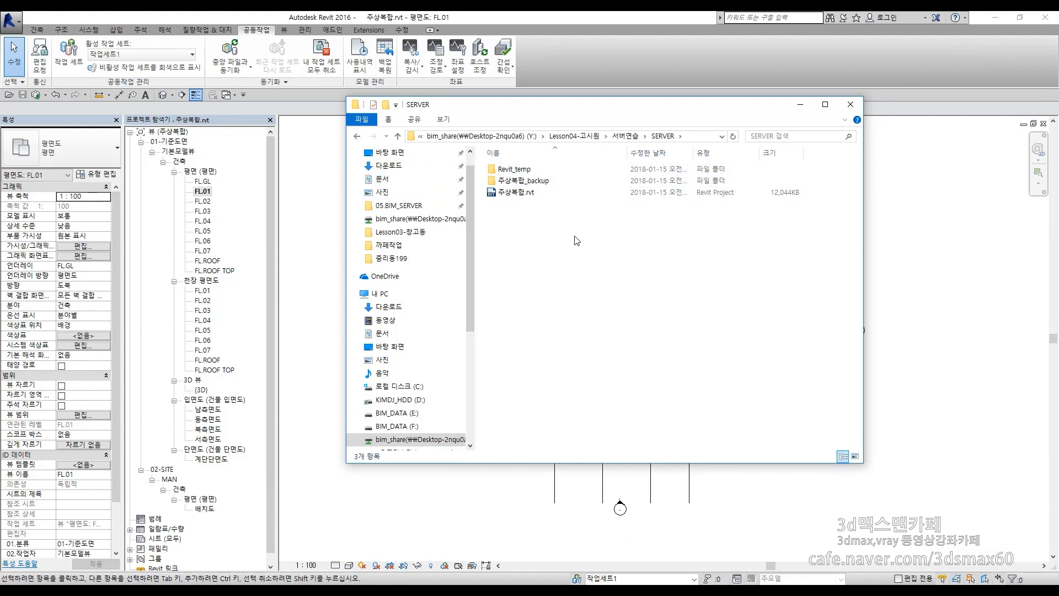
pyautogui.click(517, 192)
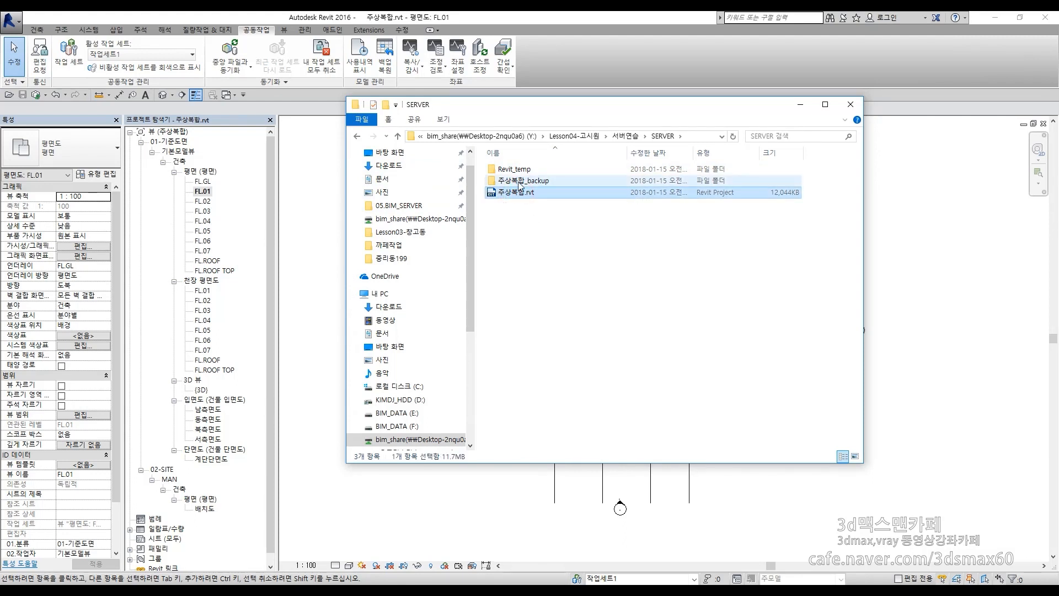
pyautogui.click(526, 182)
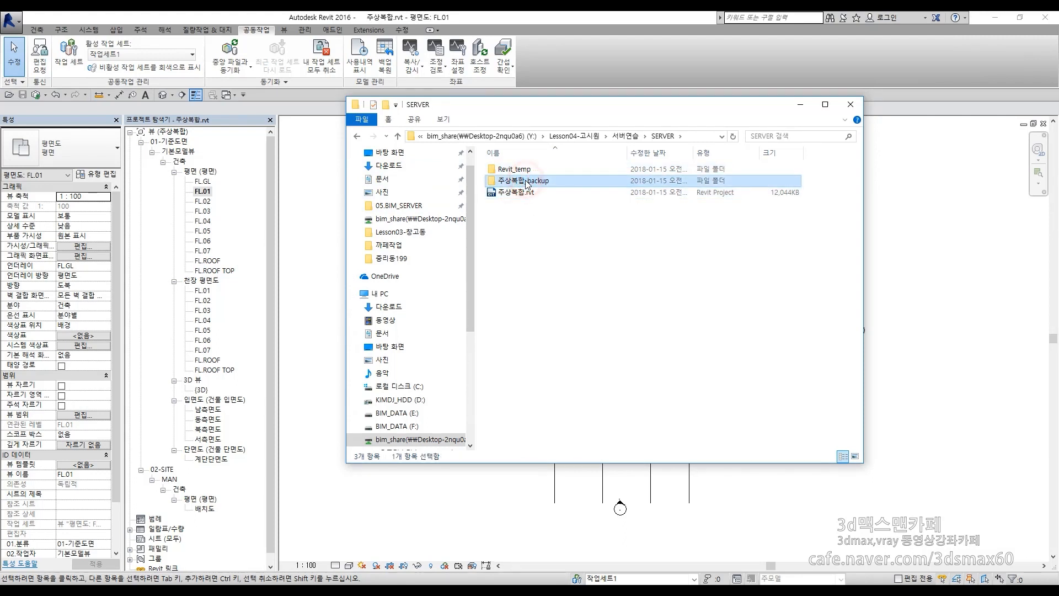
pyautogui.click(522, 168)
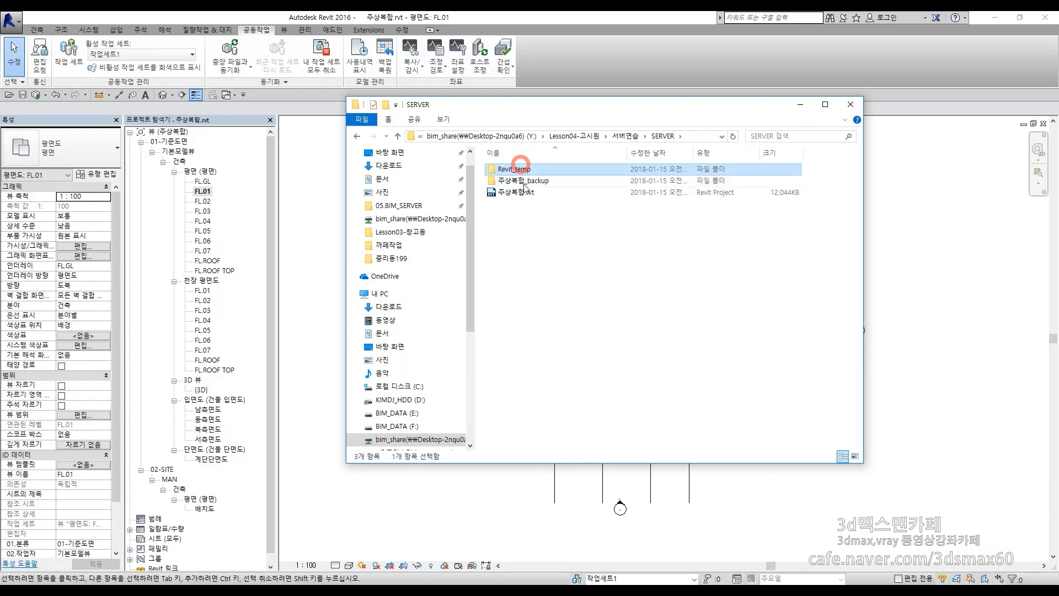
pyautogui.click(628, 254)
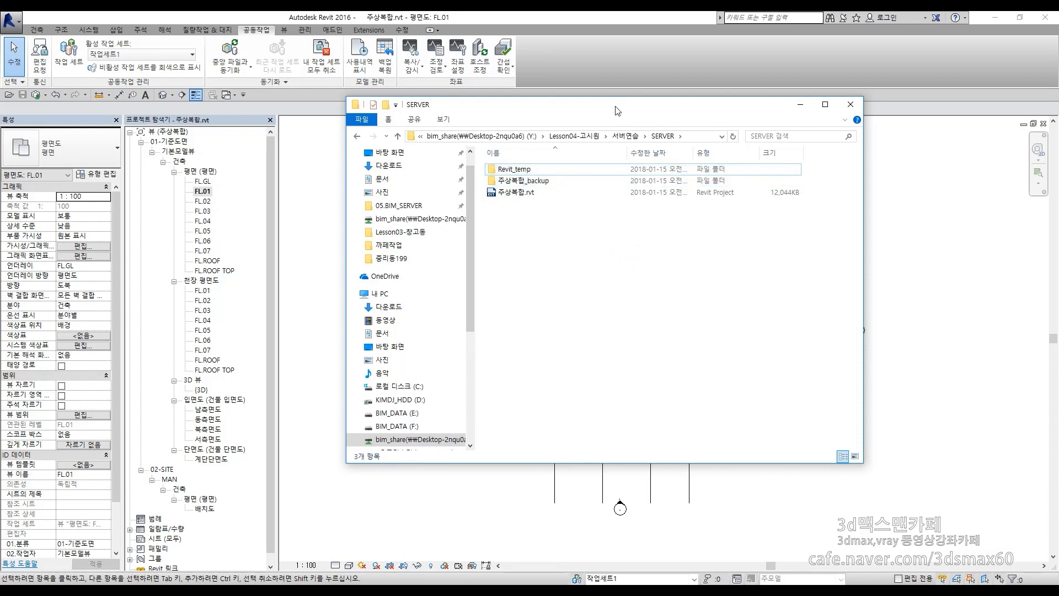
pyautogui.moveTo(614, 105); pyautogui.dragTo(0, 105)
pyautogui.click(453, 216)
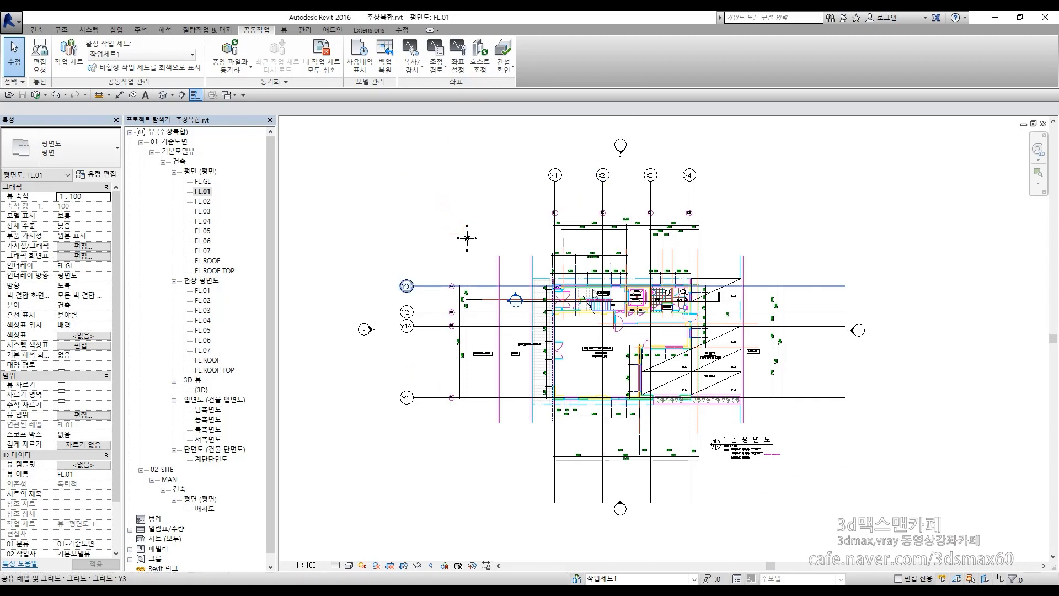
# - Close the project, switch to File Explorer and copy the 주상복합.rvt file in the SERVER folder
pyautogui.click(1043, 124)
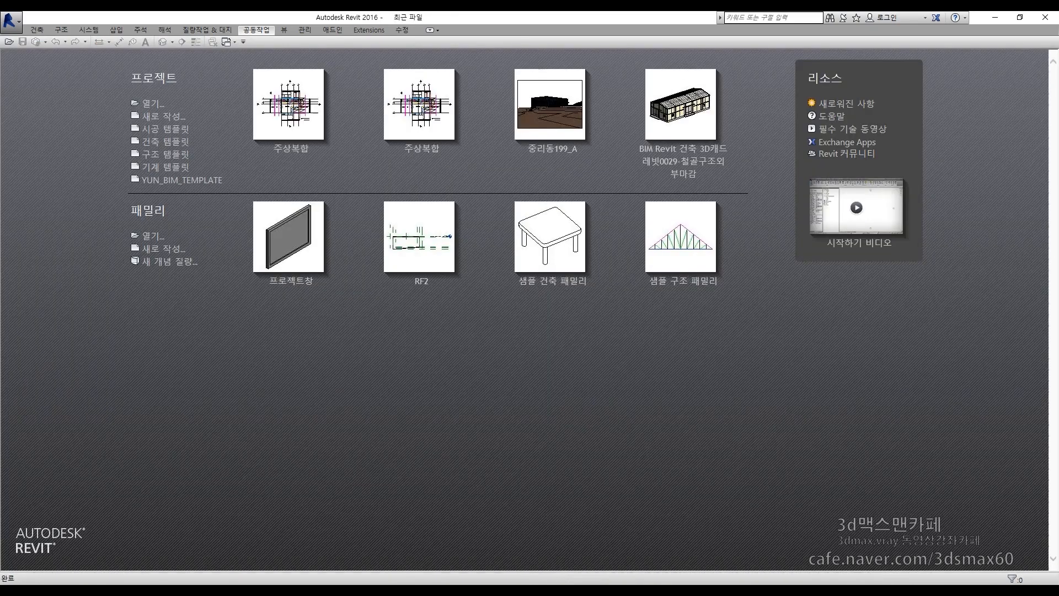
pyautogui.moveTo(1058, 125); pyautogui.dragTo(420, 61)
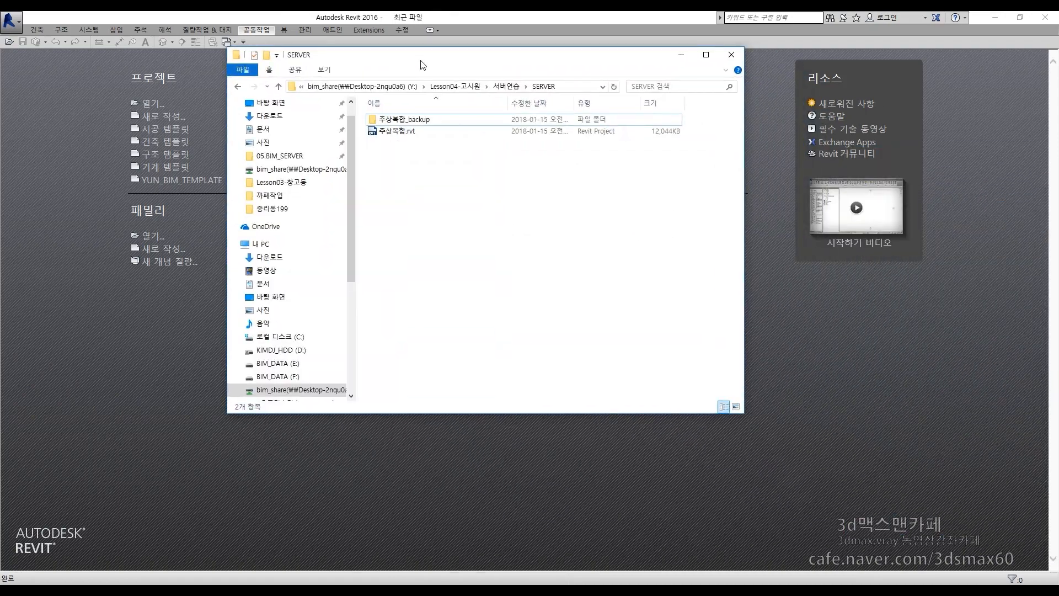
pyautogui.click(543, 266)
pyautogui.click(510, 87)
pyautogui.doubleClick(386, 131)
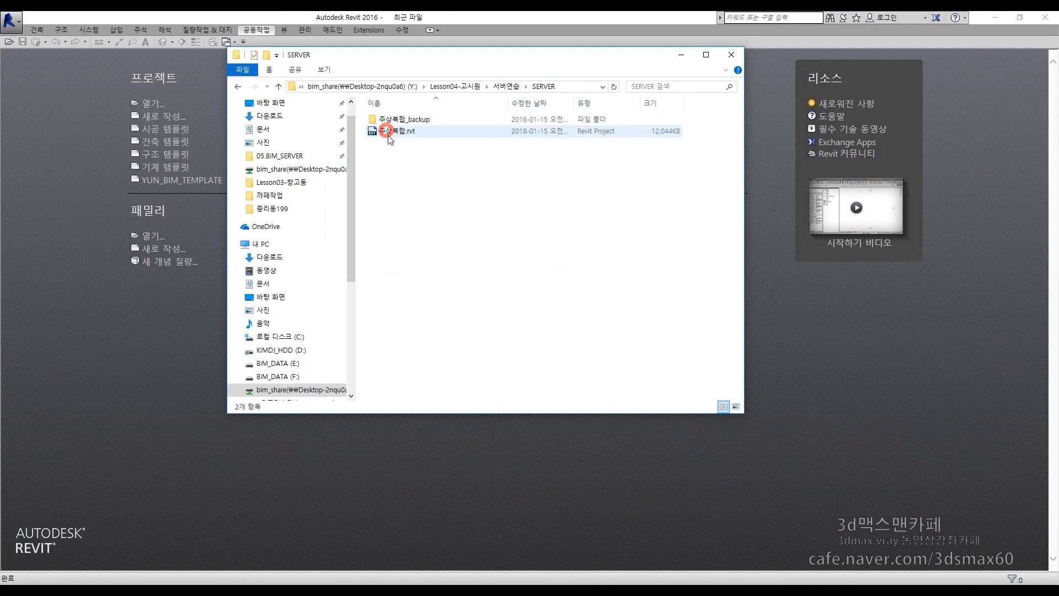
pyautogui.click(396, 133)
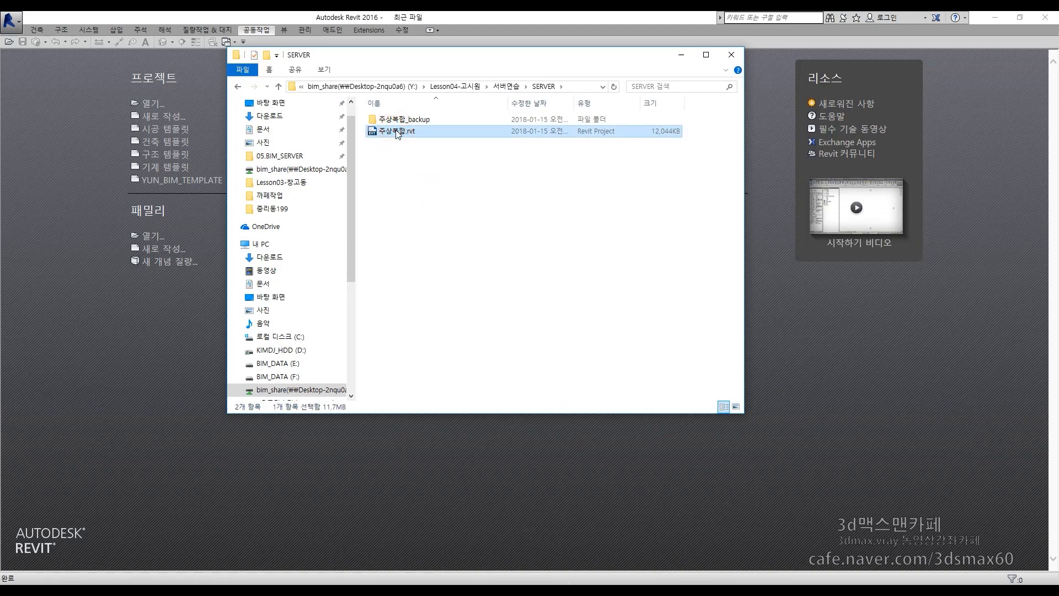
pyautogui.rightClick(396, 133)
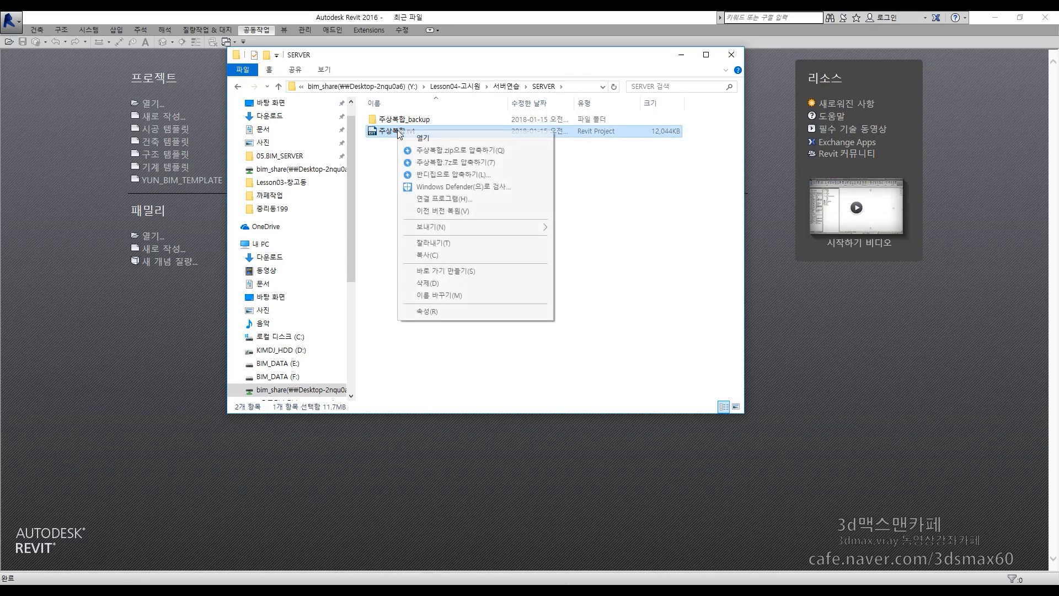
pyautogui.click(424, 260)
# - Paste the copied 주상복합.rvt file into the CLIENT folder inside 서버연습
pyautogui.click(459, 226)
pyautogui.click(505, 87)
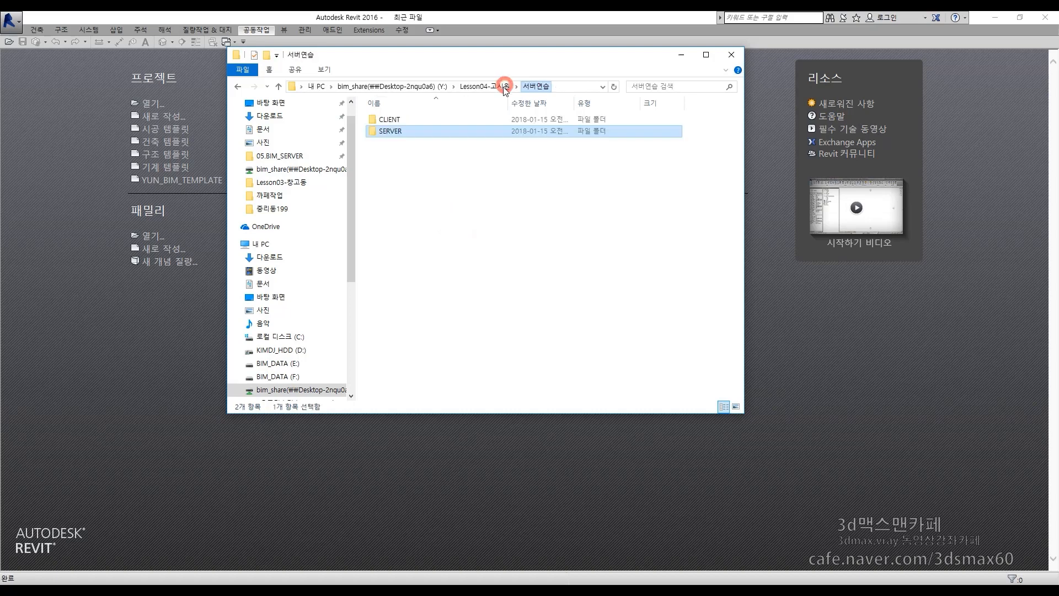
pyautogui.doubleClick(390, 120)
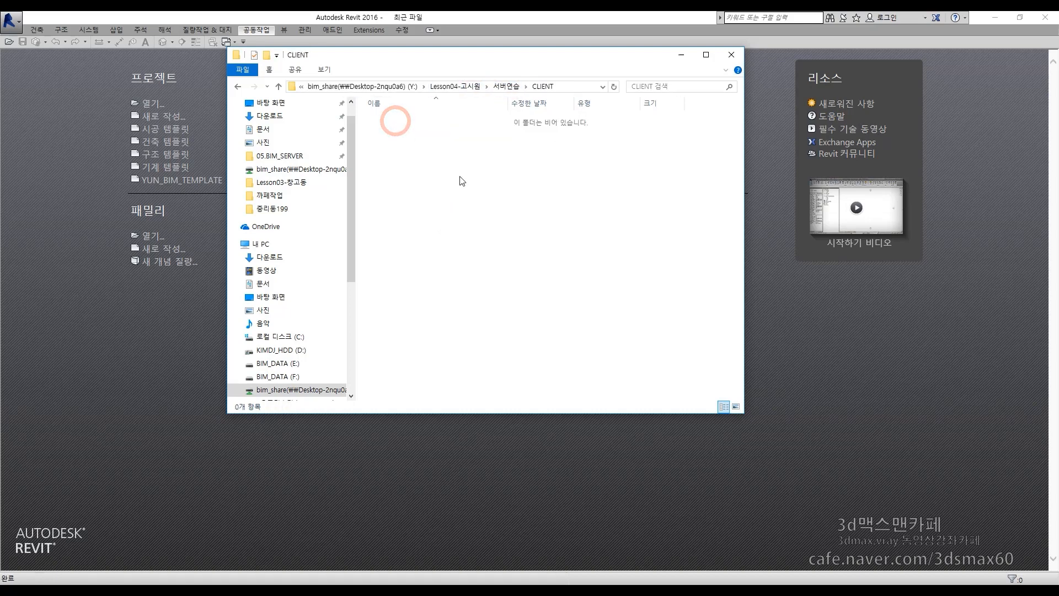
pyautogui.rightClick(464, 196)
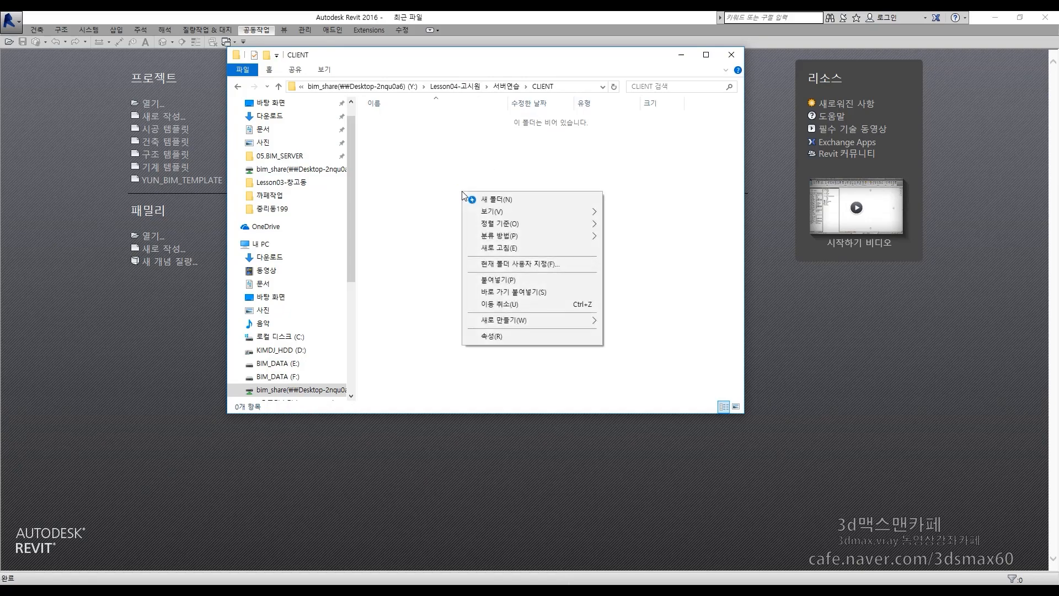
pyautogui.click(514, 281)
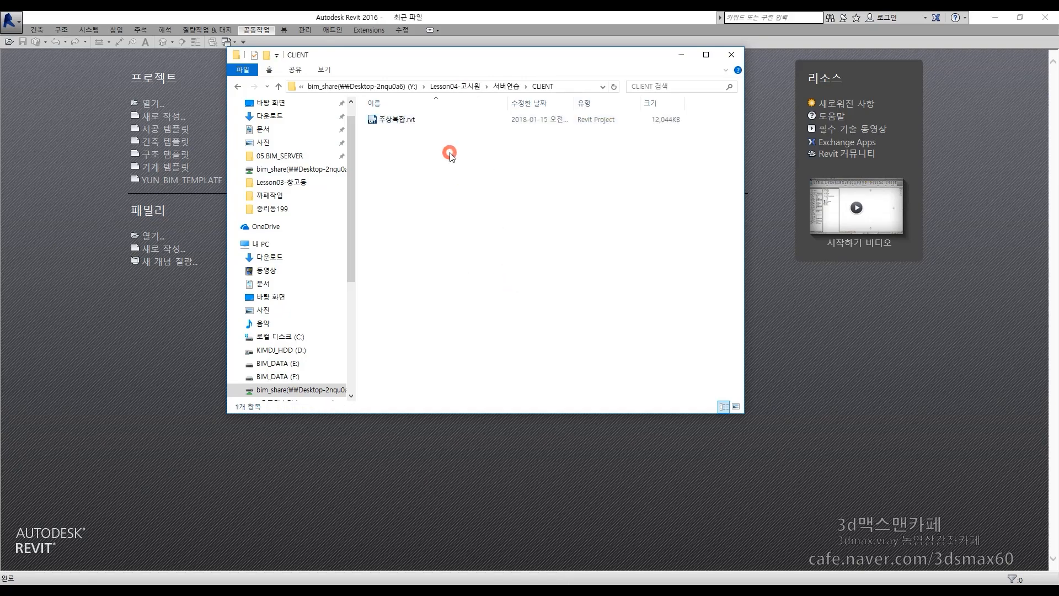
# - Compare the contents of the SERVER and CLIENT folders, and close File Explorer
pyautogui.click(506, 86)
pyautogui.click(398, 131)
pyautogui.doubleClick(399, 133)
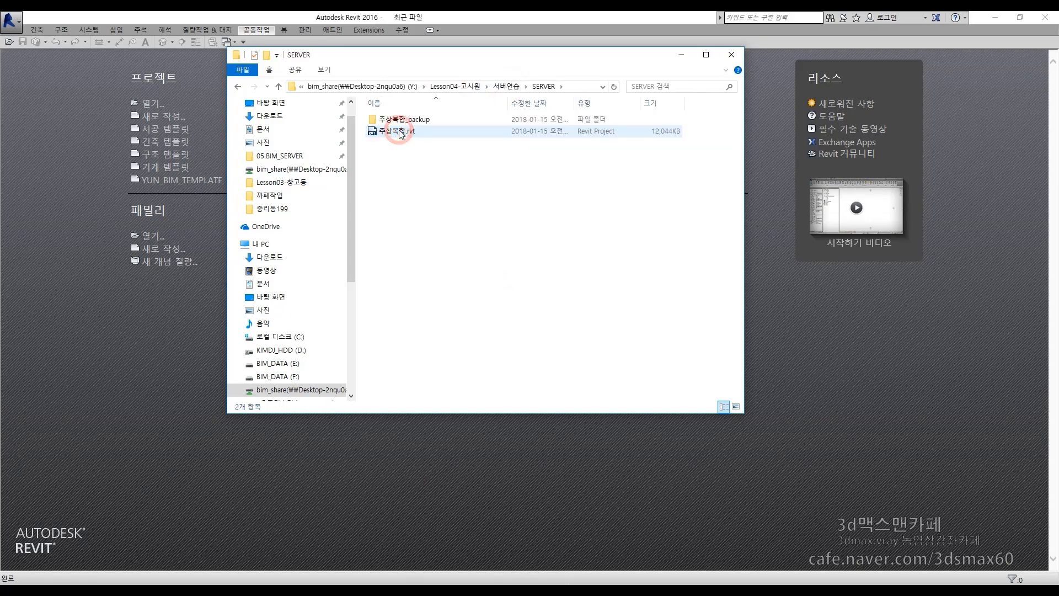
pyautogui.click(505, 86)
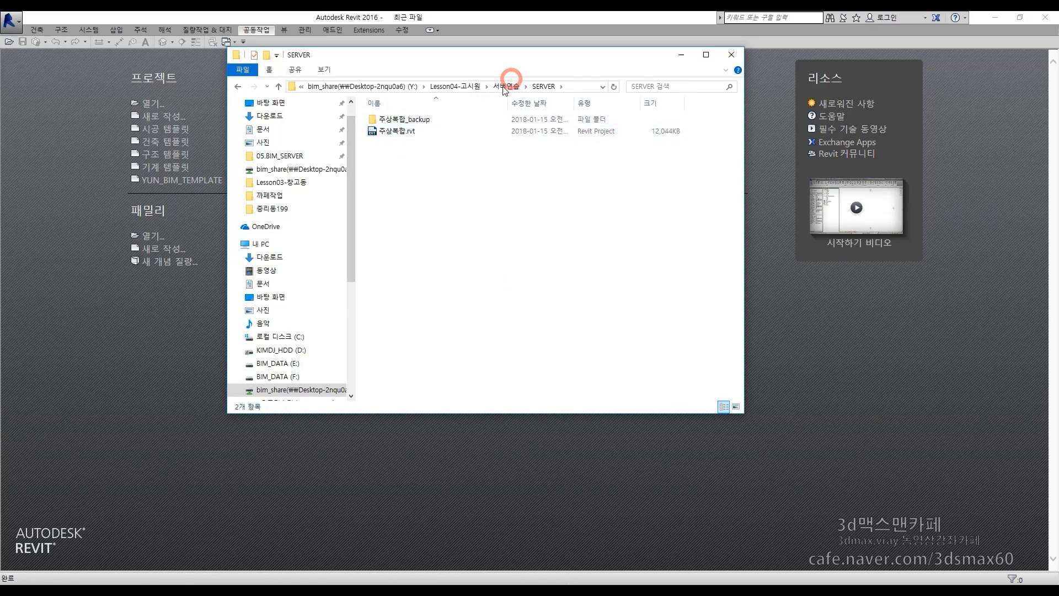
pyautogui.click(411, 189)
pyautogui.doubleClick(398, 120)
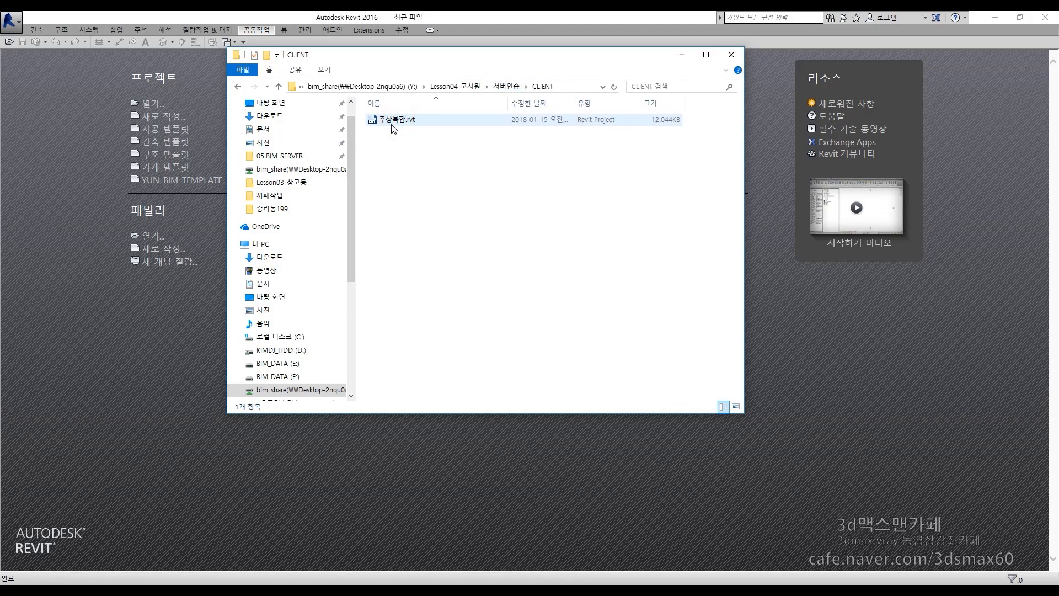
pyautogui.click(409, 205)
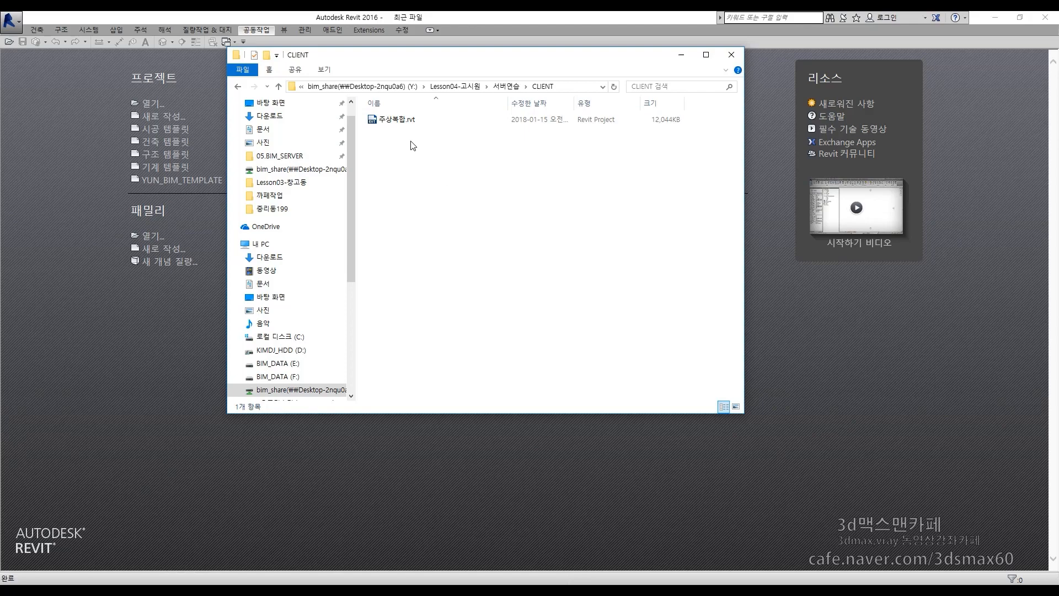
pyautogui.hotkey('alt', 'F4')
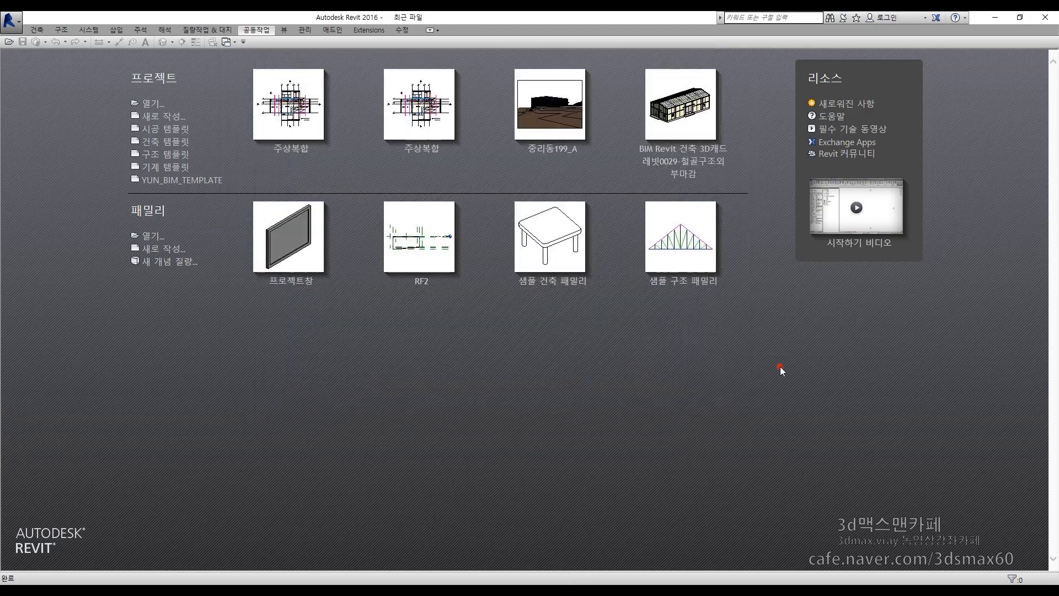
# - Open 주상복합.rvt from the CLIENT folder inside 서버연습 and dismiss the copied central model notice
pyautogui.click(147, 104)
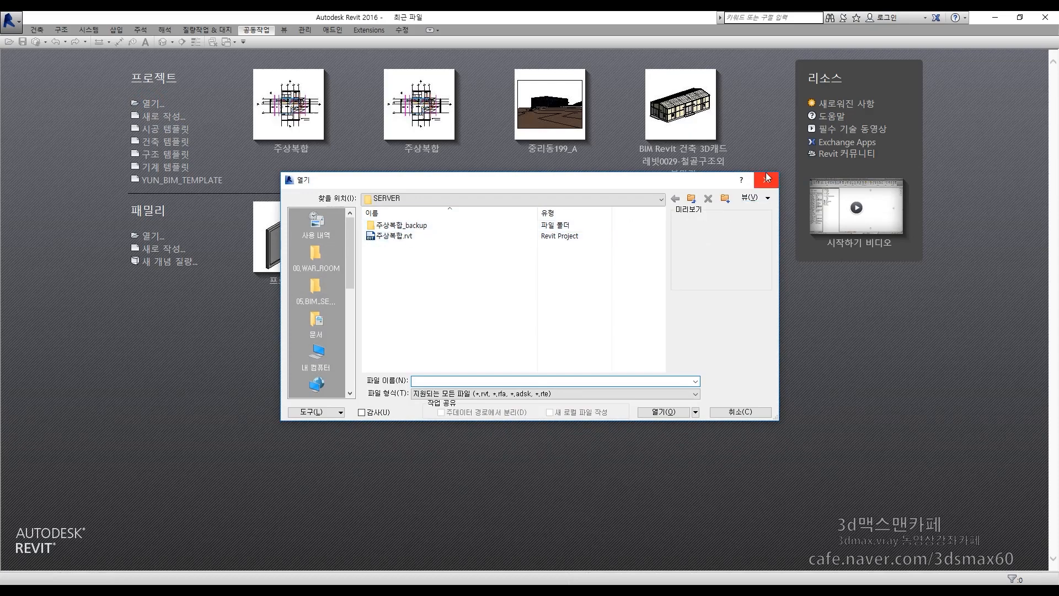
pyautogui.click(766, 179)
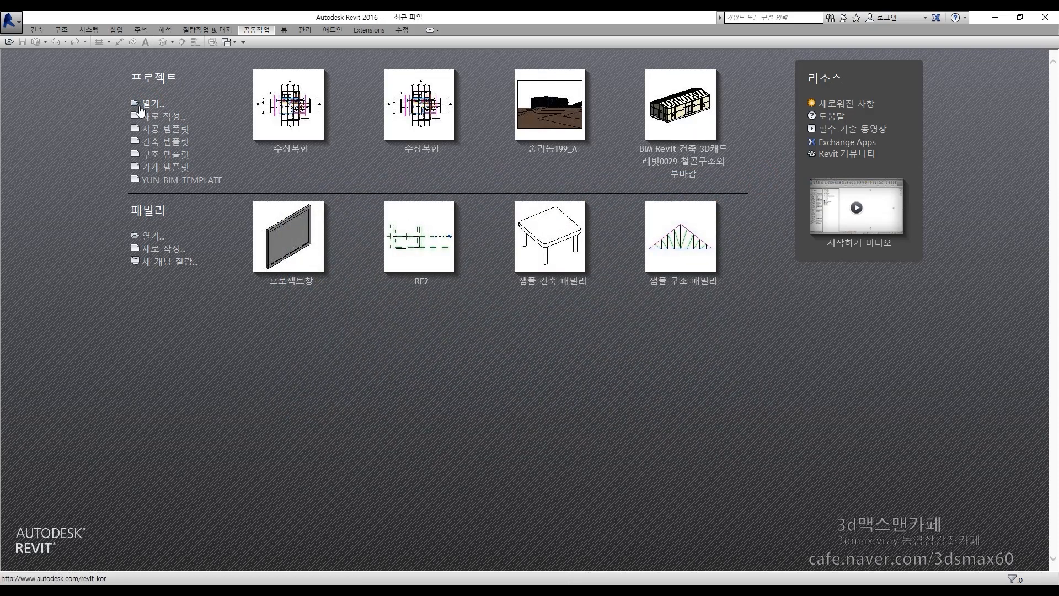
pyautogui.click(141, 107)
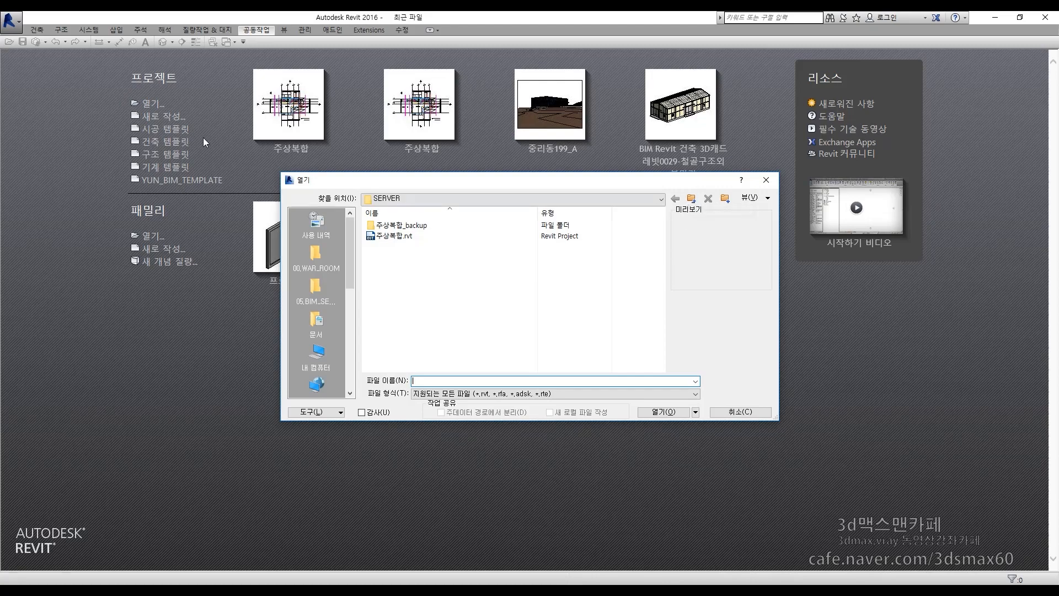
pyautogui.click(690, 202)
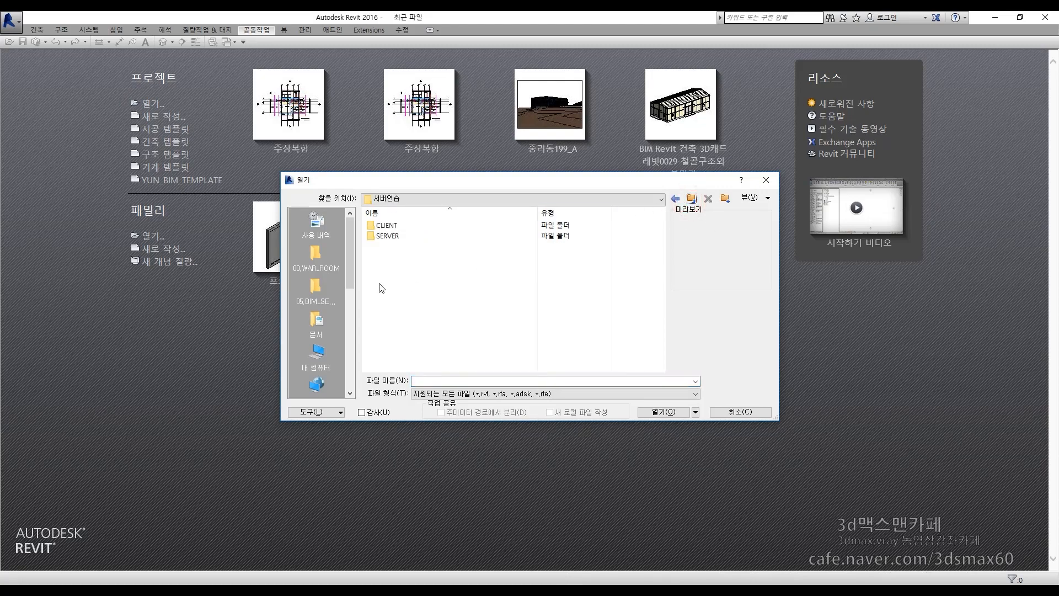
pyautogui.doubleClick(385, 226)
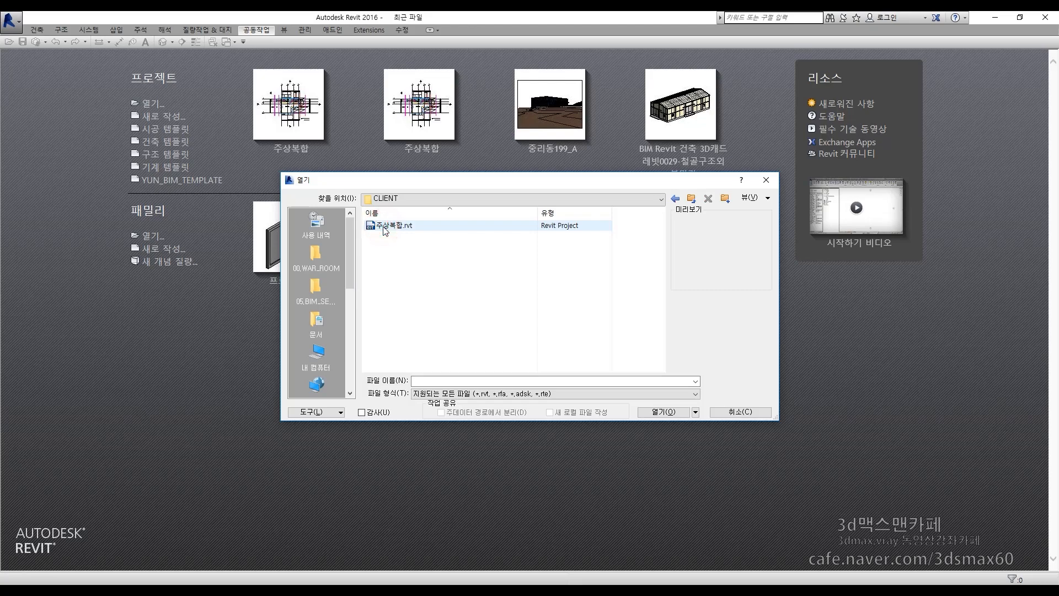
pyautogui.click(398, 229)
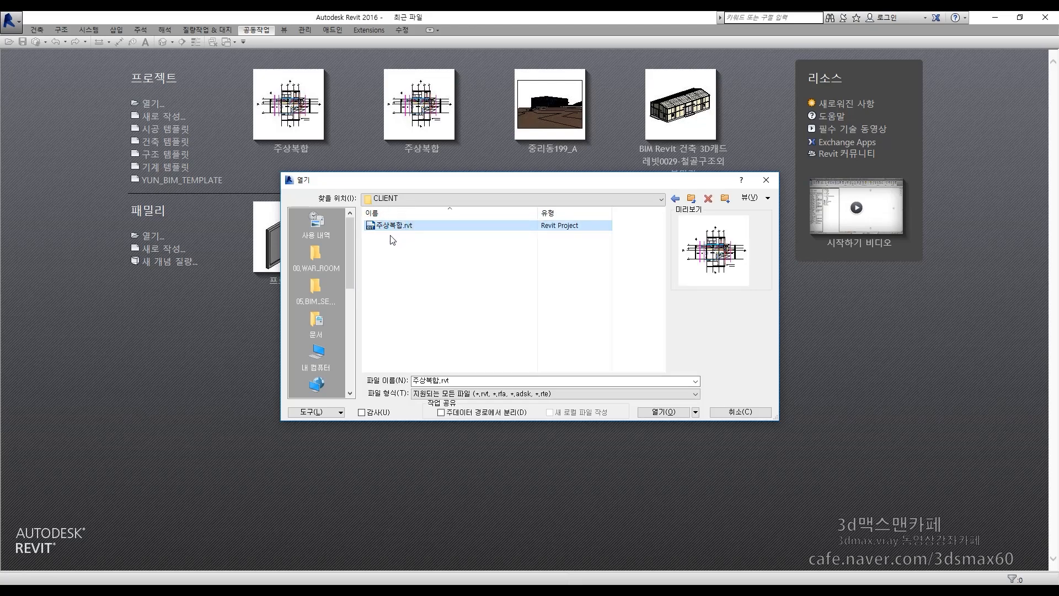
pyautogui.click(672, 412)
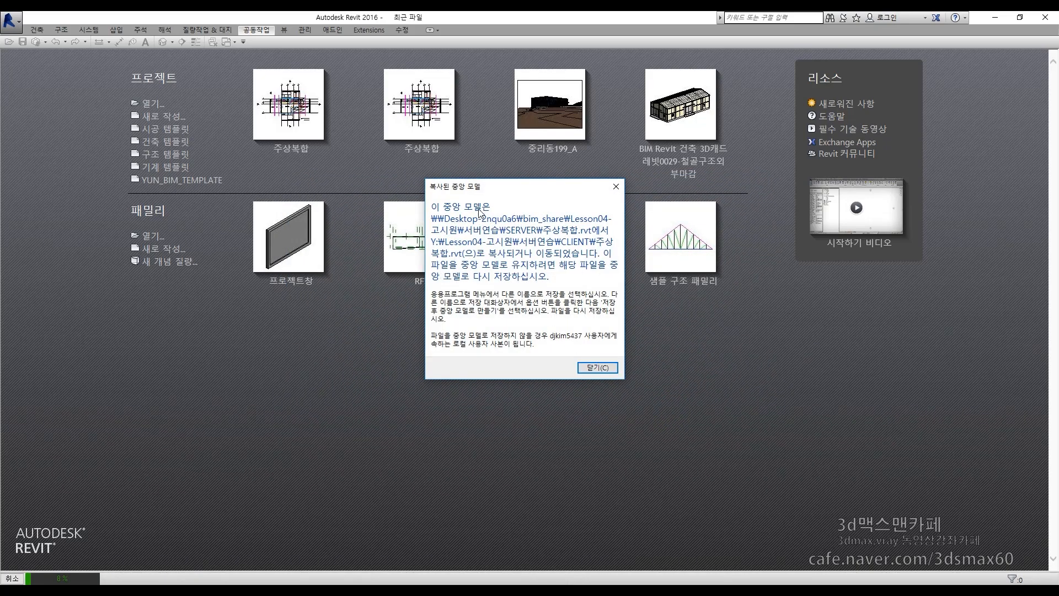
pyautogui.moveTo(395, 161)
pyautogui.mouseDown()
pyautogui.moveTo(640, 221)
pyautogui.moveTo(530, 401)
pyautogui.moveTo(410, 168)
pyautogui.mouseUp()
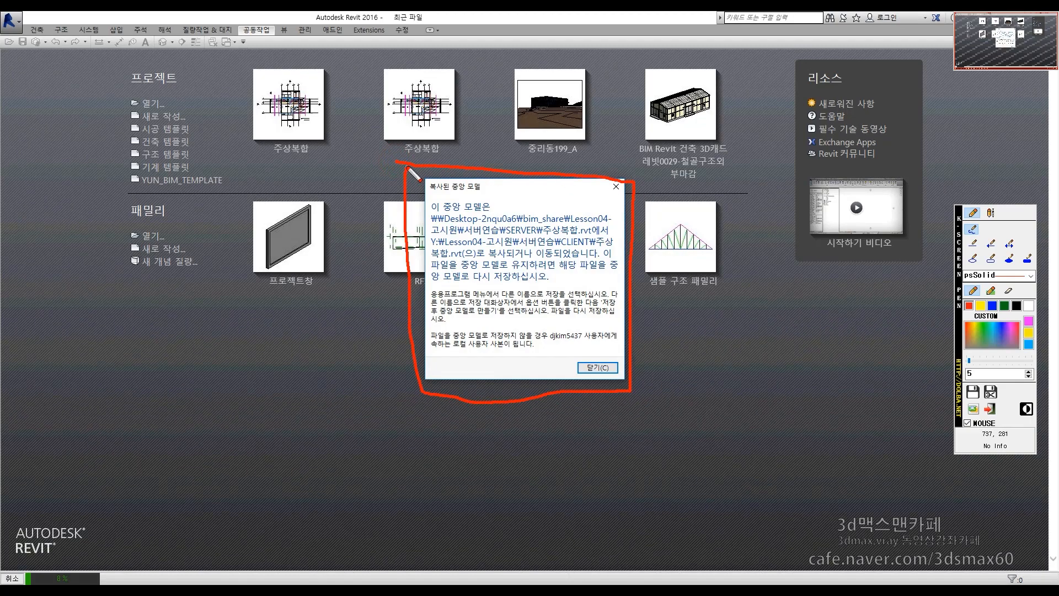
pyautogui.moveTo(446, 89)
pyautogui.mouseDown()
pyautogui.moveTo(480, 80)
pyautogui.moveTo(552, 107)
pyautogui.moveTo(578, 95)
pyautogui.moveTo(579, 138)
pyautogui.moveTo(593, 160)
pyautogui.mouseUp()
pyautogui.moveTo(661, 421)
pyautogui.mouseDown()
pyautogui.moveTo(745, 218)
pyautogui.moveTo(529, 516)
pyautogui.mouseUp()
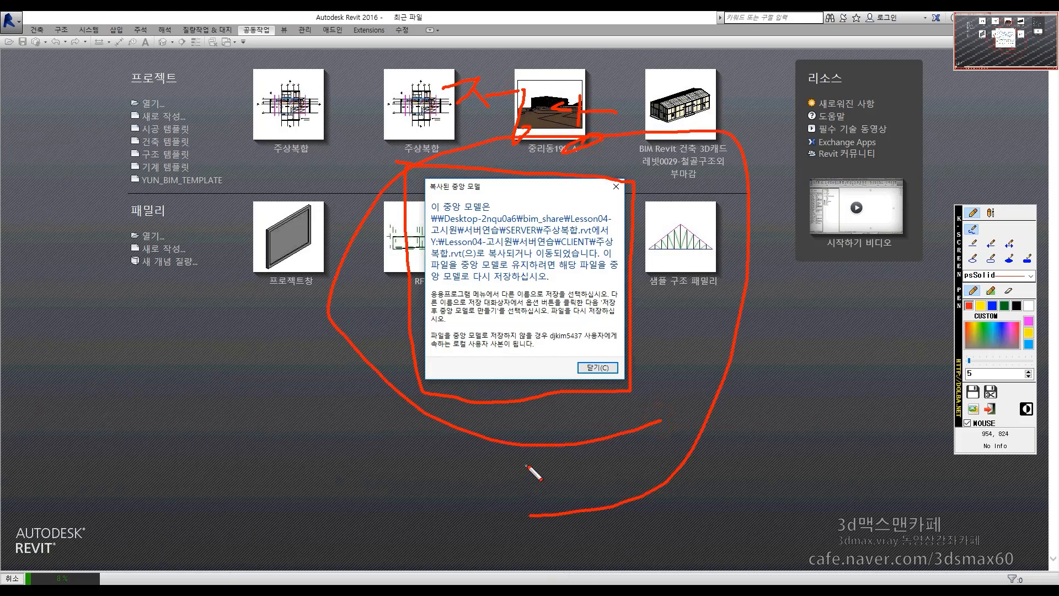
pyautogui.press('Escape')
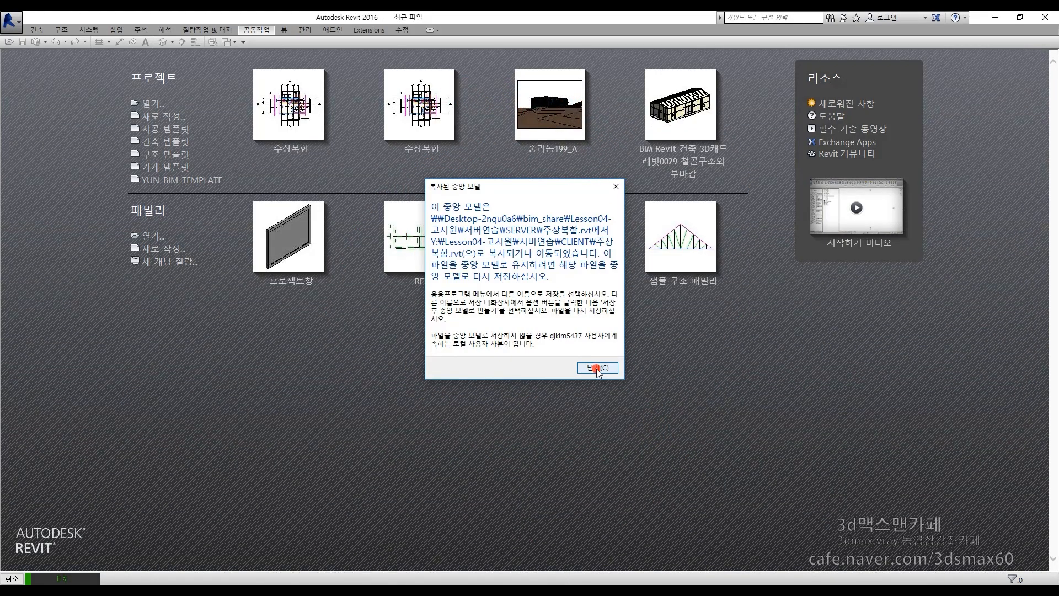
pyautogui.click(597, 369)
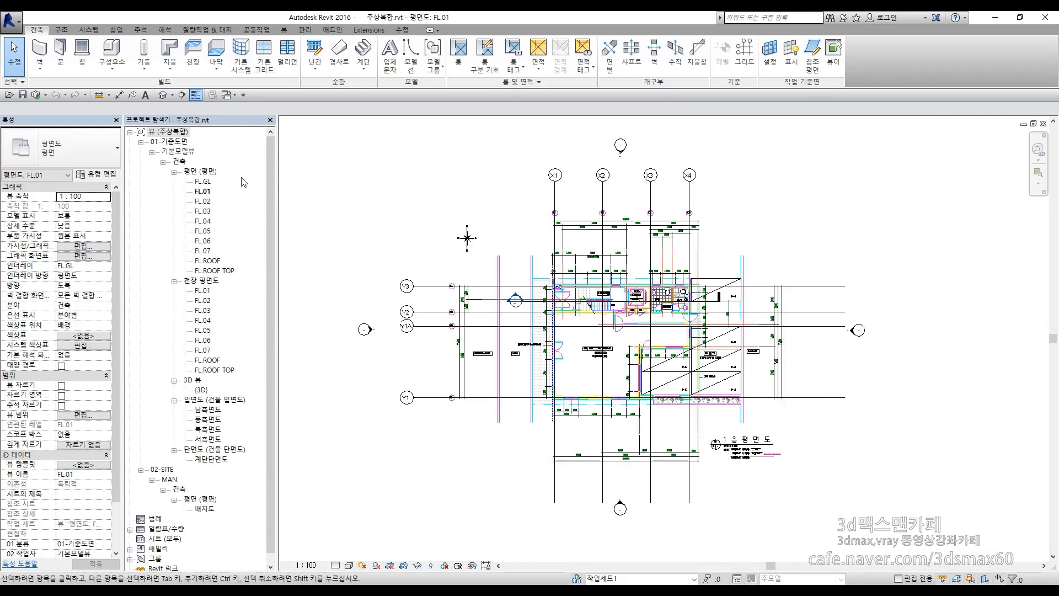
pyautogui.press('F9')
pyautogui.moveTo(34, 109)
pyautogui.mouseDown()
pyautogui.moveTo(8, 95)
pyautogui.moveTo(30, 81)
pyautogui.moveTo(48, 98)
pyautogui.mouseUp()
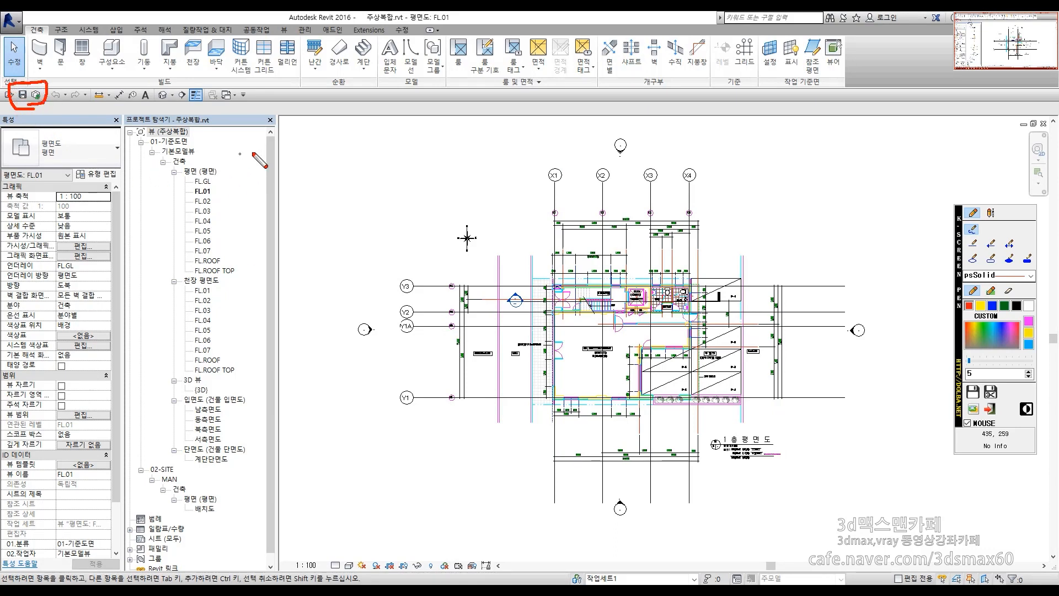
pyautogui.moveTo(288, 191); pyautogui.dragTo(292, 291)
pyautogui.moveTo(333, 248); pyautogui.dragTo(390, 268)
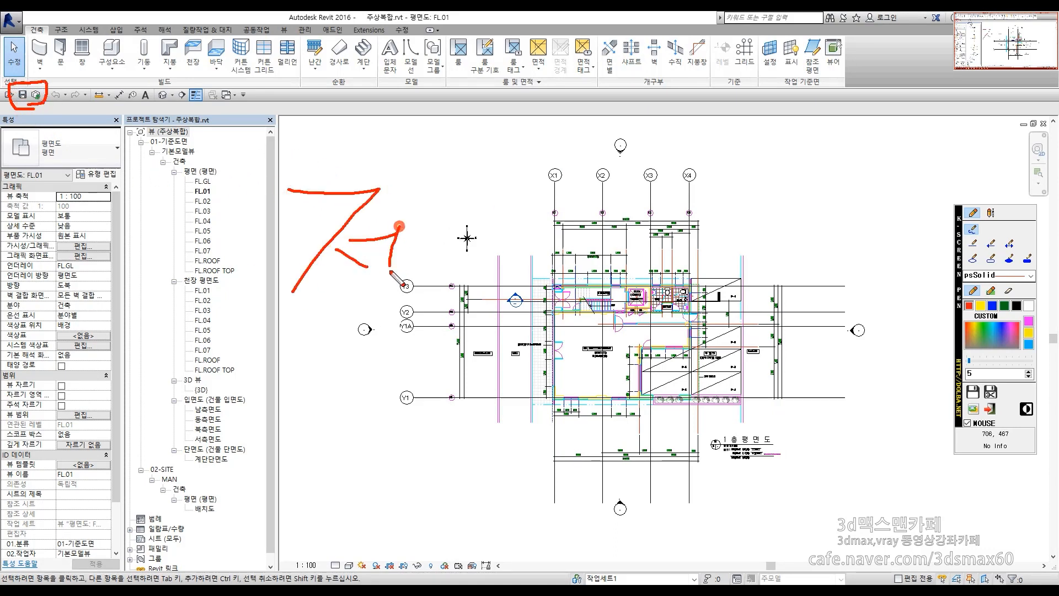
pyautogui.moveTo(399, 226)
pyautogui.mouseDown()
pyautogui.moveTo(430, 227)
pyautogui.moveTo(437, 208)
pyautogui.moveTo(364, 345)
pyautogui.mouseUp()
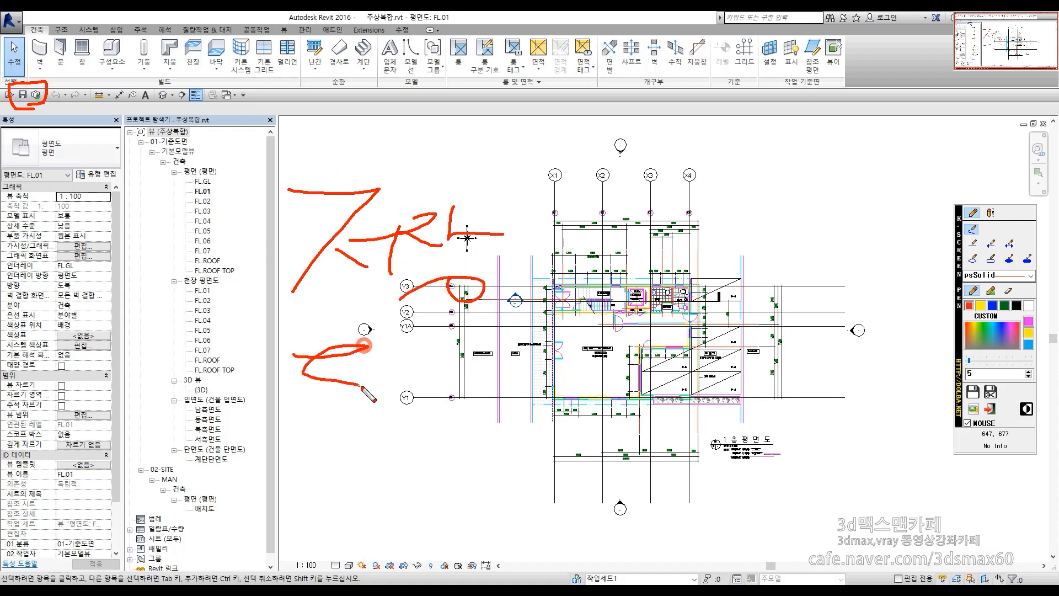
pyautogui.moveTo(360, 386)
pyautogui.mouseDown()
pyautogui.moveTo(356, 442)
pyautogui.moveTo(510, 375)
pyautogui.moveTo(484, 419)
pyautogui.moveTo(516, 428)
pyautogui.mouseUp()
pyautogui.moveTo(525, 378)
pyautogui.mouseDown()
pyautogui.moveTo(527, 419)
pyautogui.moveTo(579, 392)
pyautogui.mouseUp()
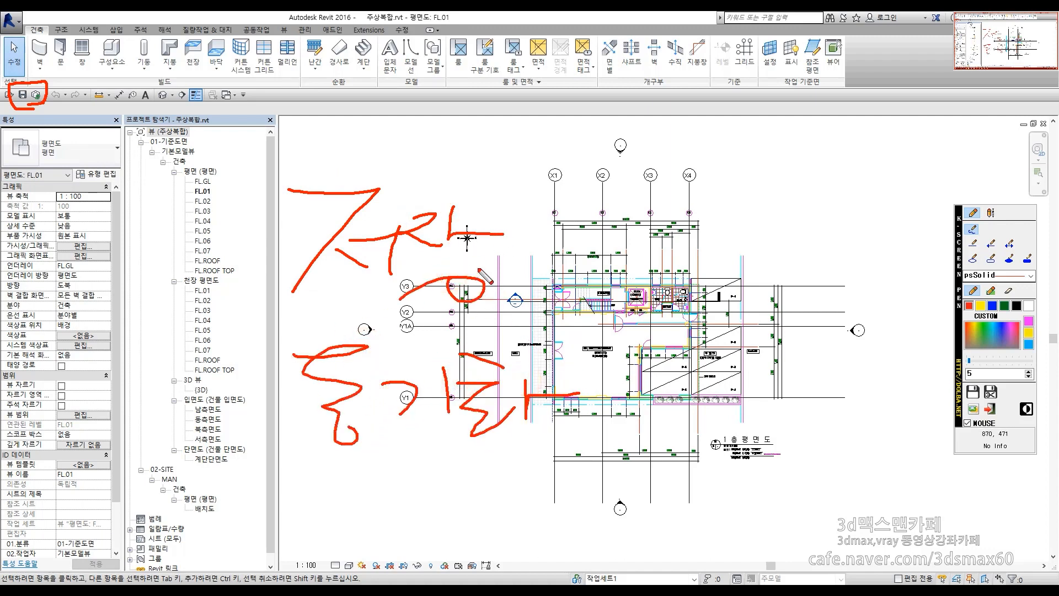
pyautogui.moveTo(543, 192); pyautogui.dragTo(187, 274)
pyautogui.moveTo(220, 186); pyautogui.dragTo(524, 287)
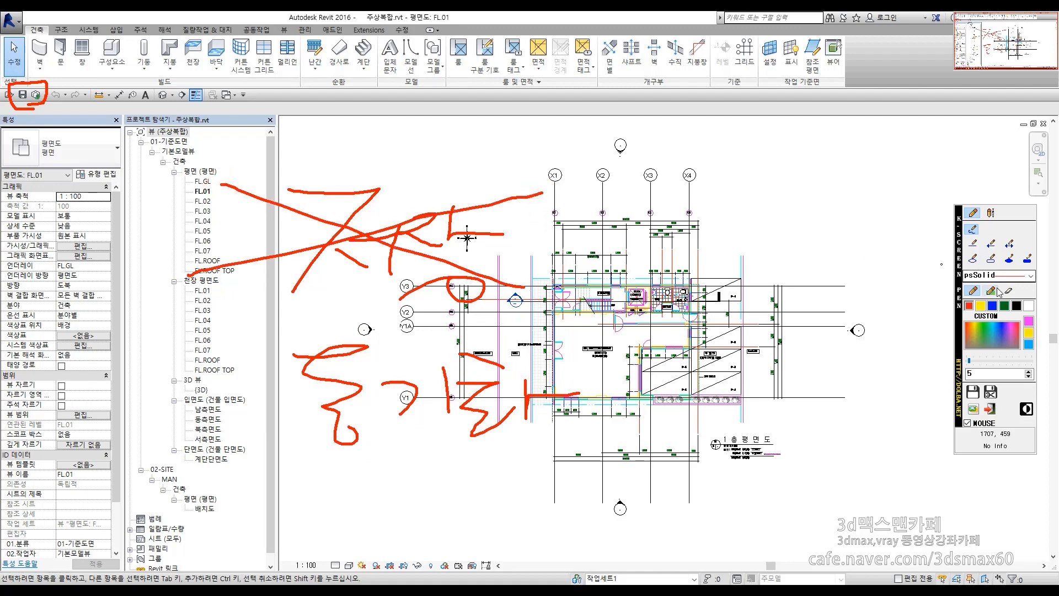
pyautogui.click(993, 305)
pyautogui.moveTo(514, 187); pyautogui.dragTo(263, 261)
pyautogui.moveTo(273, 188); pyautogui.dragTo(521, 303)
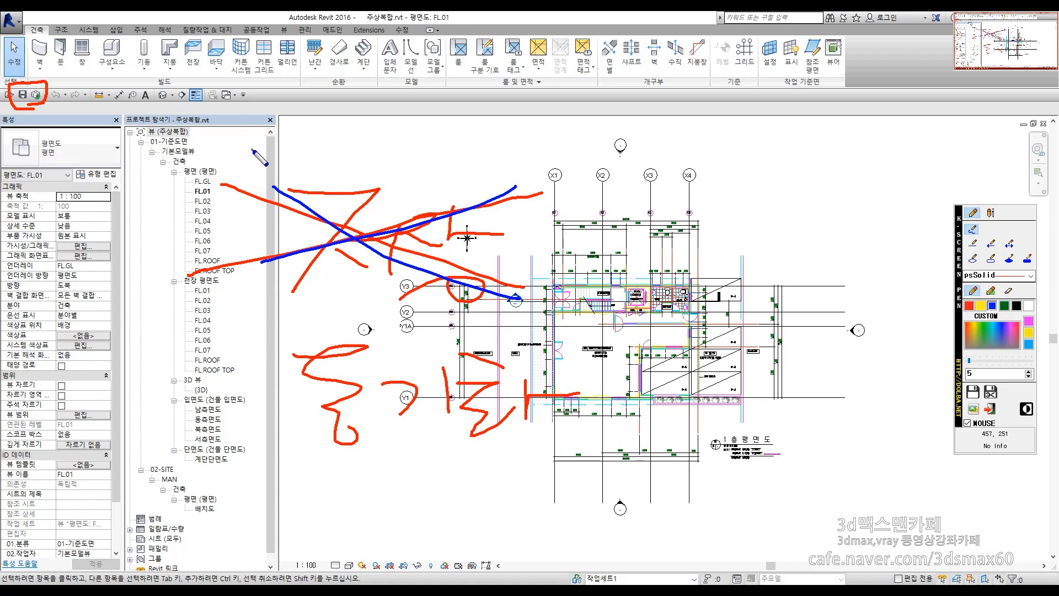
pyautogui.moveTo(570, 454)
pyautogui.mouseDown()
pyautogui.moveTo(232, 397)
pyautogui.moveTo(609, 385)
pyautogui.moveTo(554, 494)
pyautogui.mouseUp()
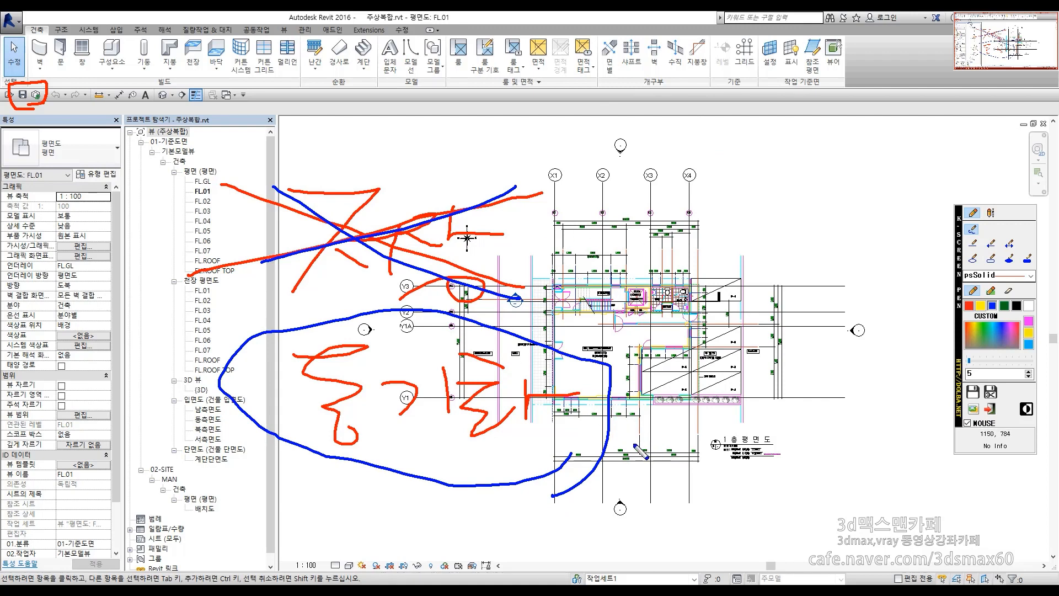
pyautogui.moveTo(586, 441)
pyautogui.mouseDown()
pyautogui.moveTo(285, 439)
pyautogui.moveTo(288, 336)
pyautogui.moveTo(575, 353)
pyautogui.moveTo(572, 472)
pyautogui.mouseUp()
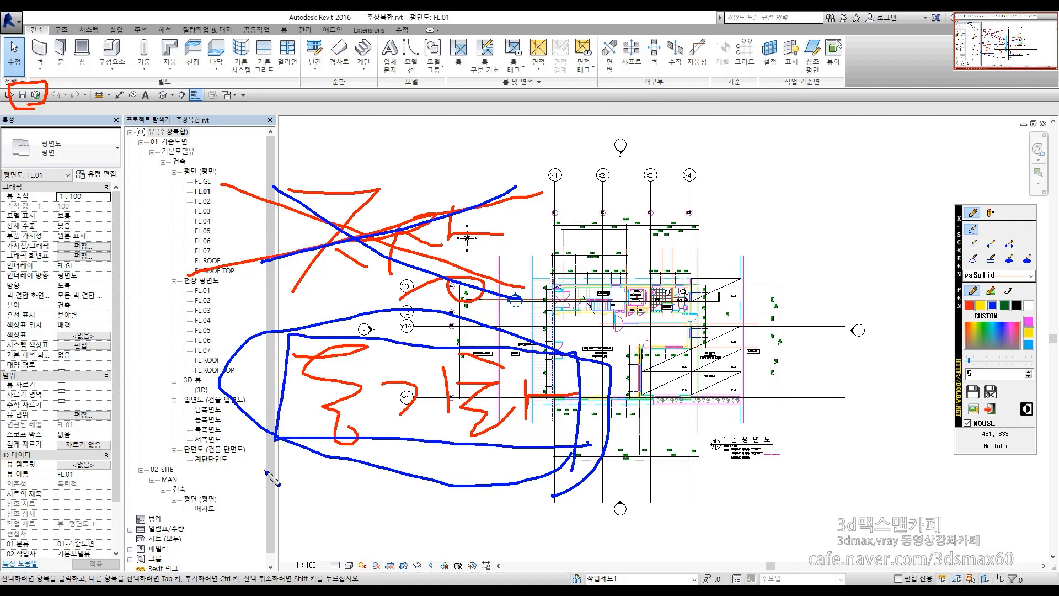
pyautogui.press('Escape')
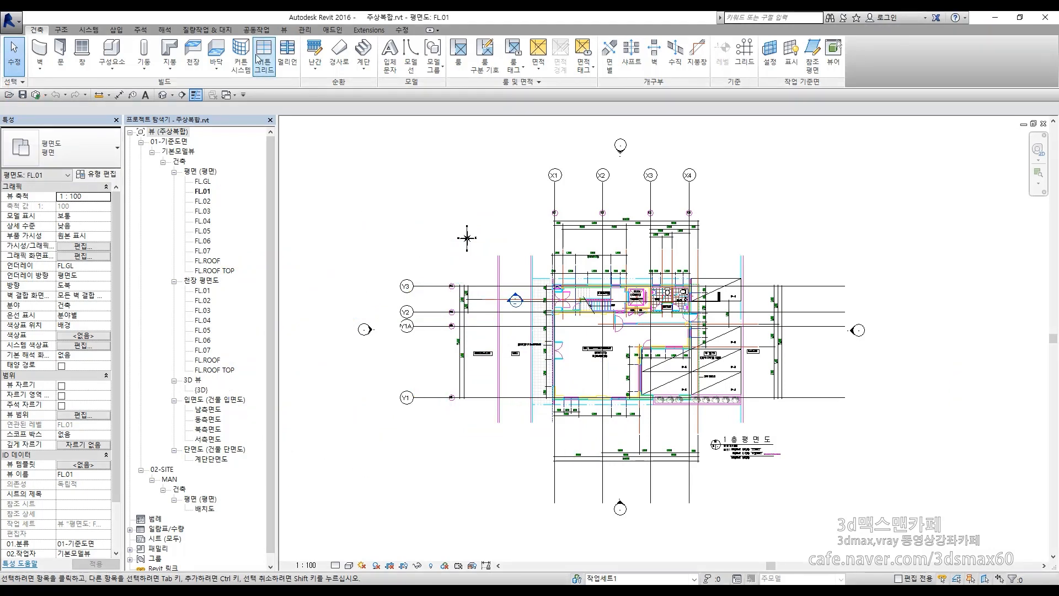
# - Create a new workset named REVIT MAN and make it the active workset
pyautogui.click(256, 29)
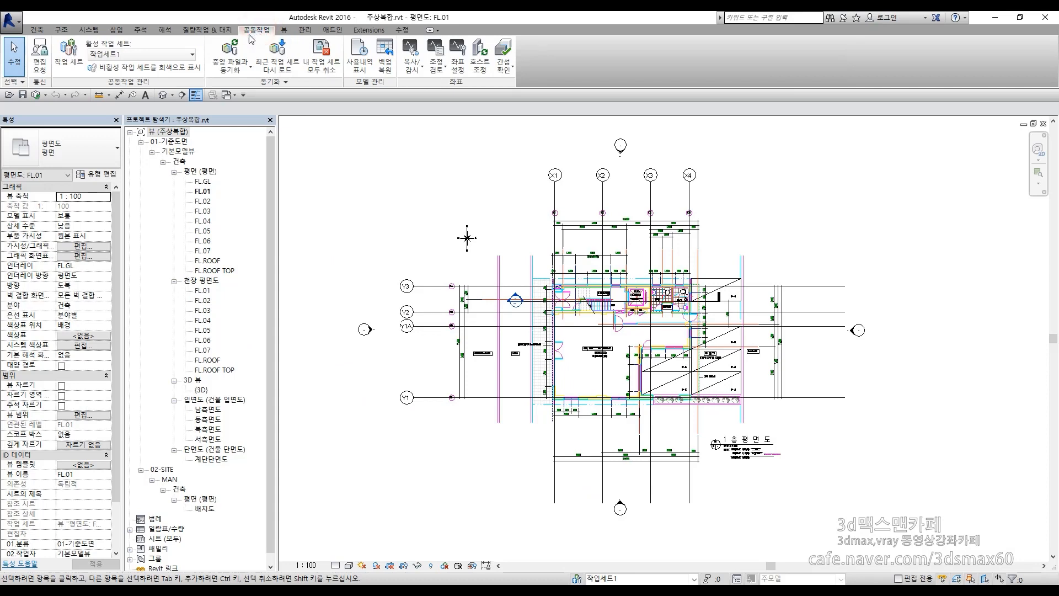
pyautogui.click(68, 52)
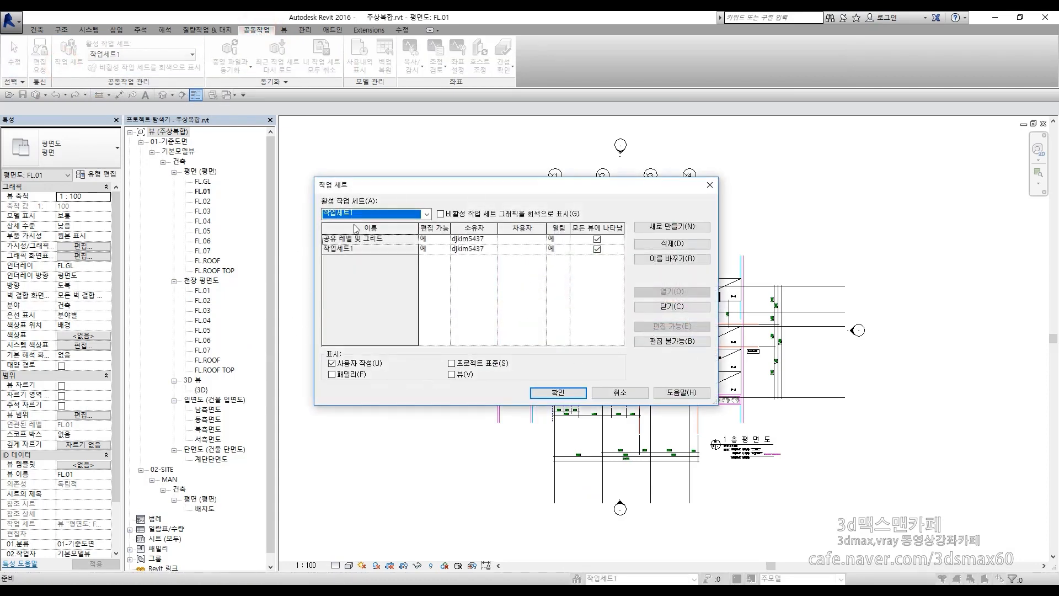
pyautogui.click(662, 226)
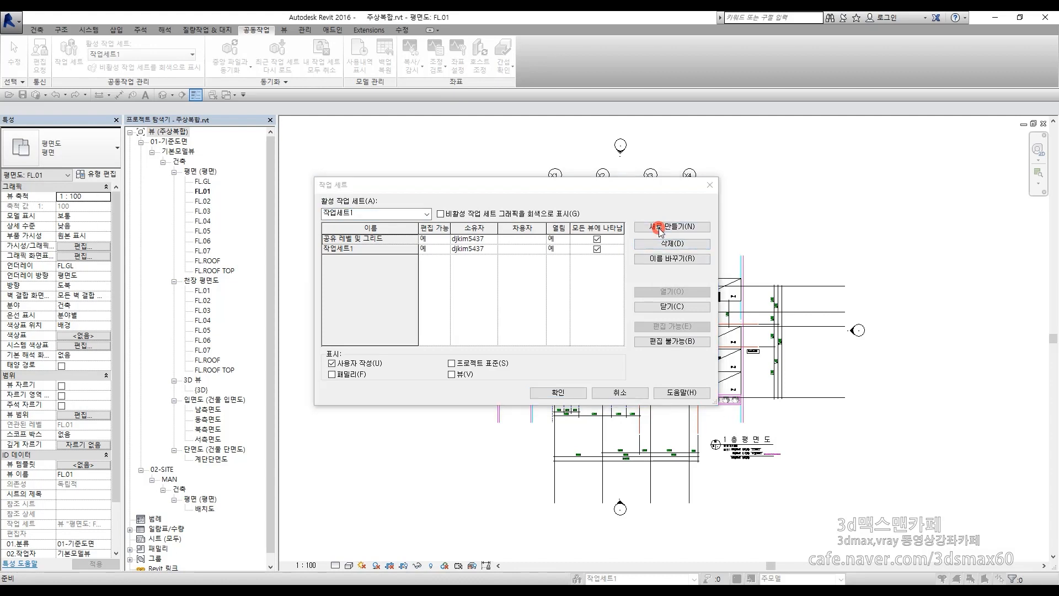
pyautogui.write('REVIT')
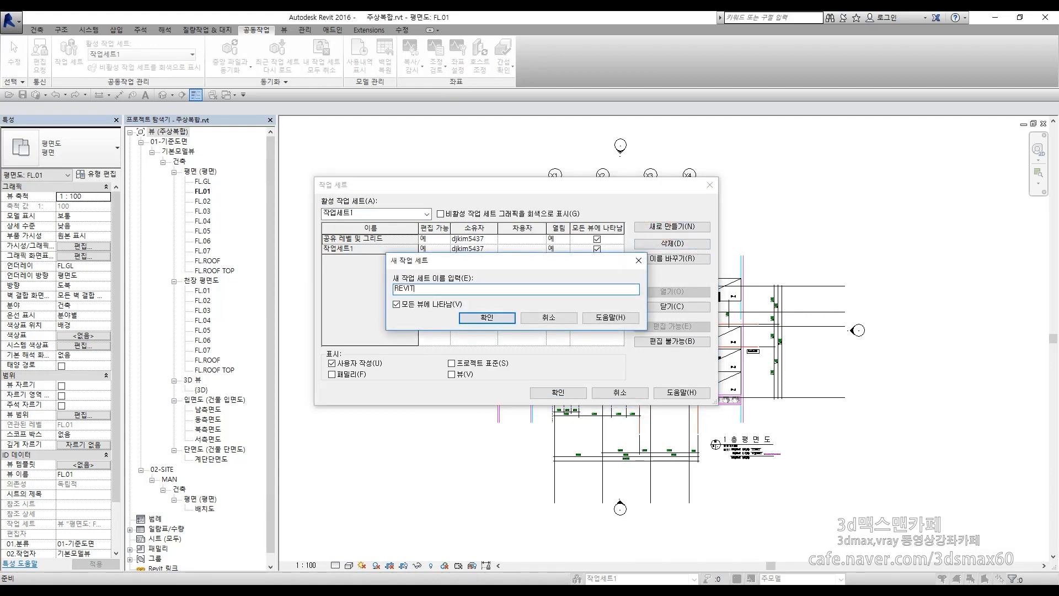
pyautogui.write(' MAN')
pyautogui.click(470, 316)
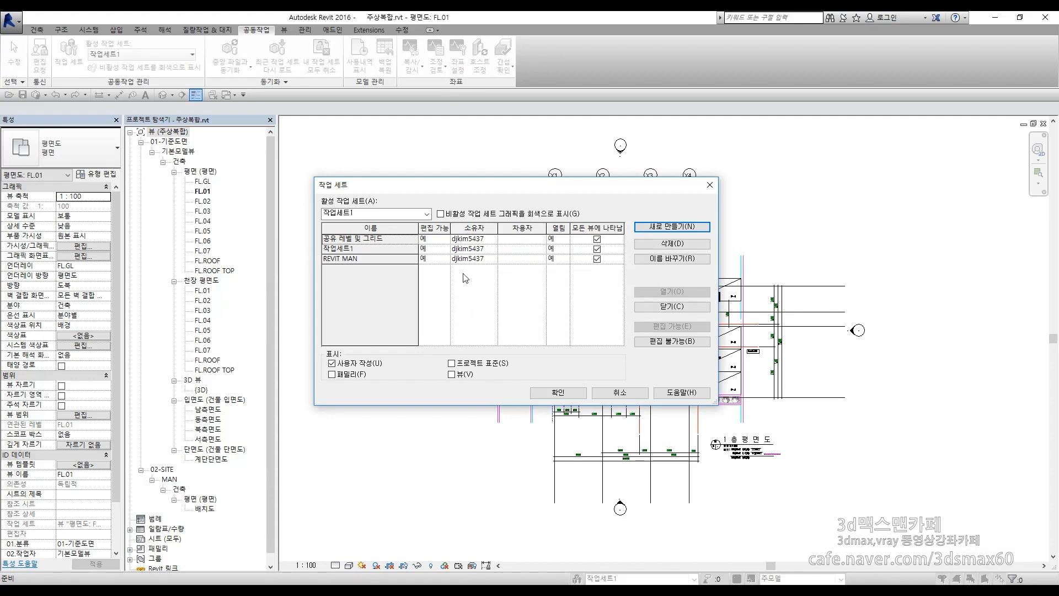
pyautogui.click(553, 391)
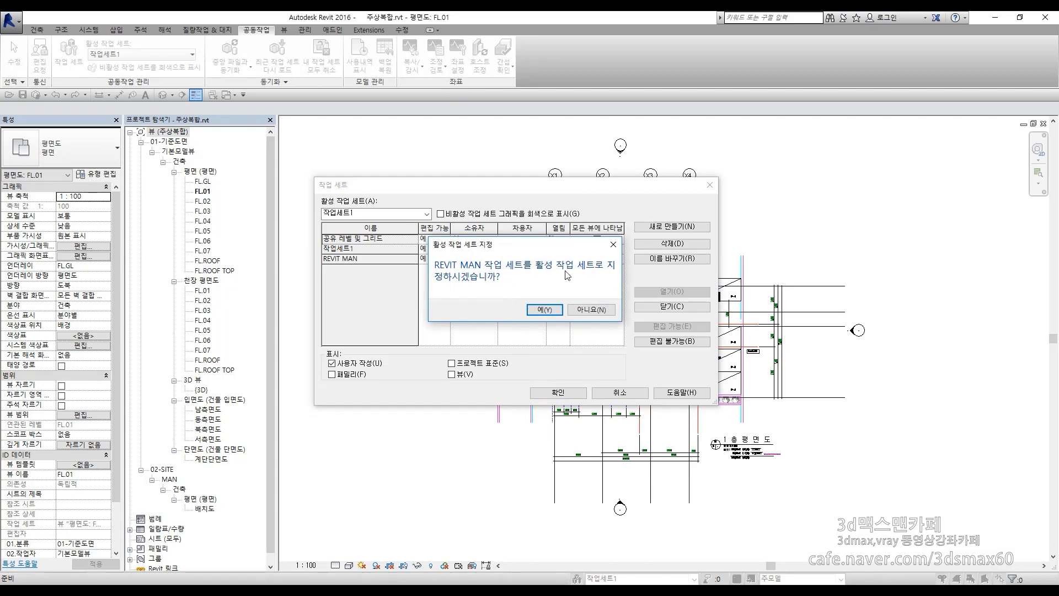
pyautogui.click(544, 310)
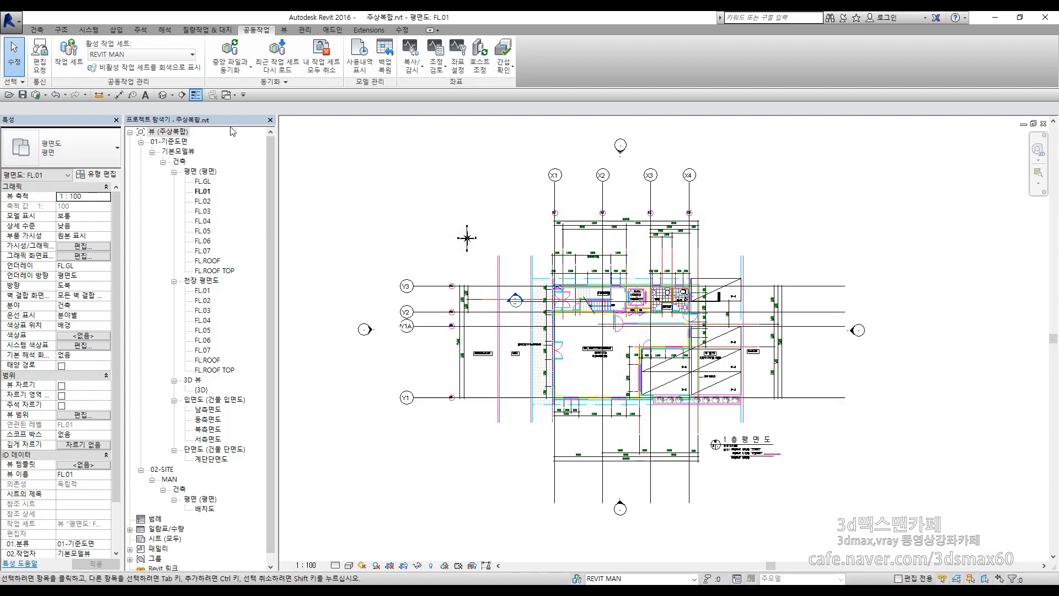
# - Synchronize the local file with the central 주상복합.rvt in SERVER, keeping the default options
pyautogui.click(230, 51)
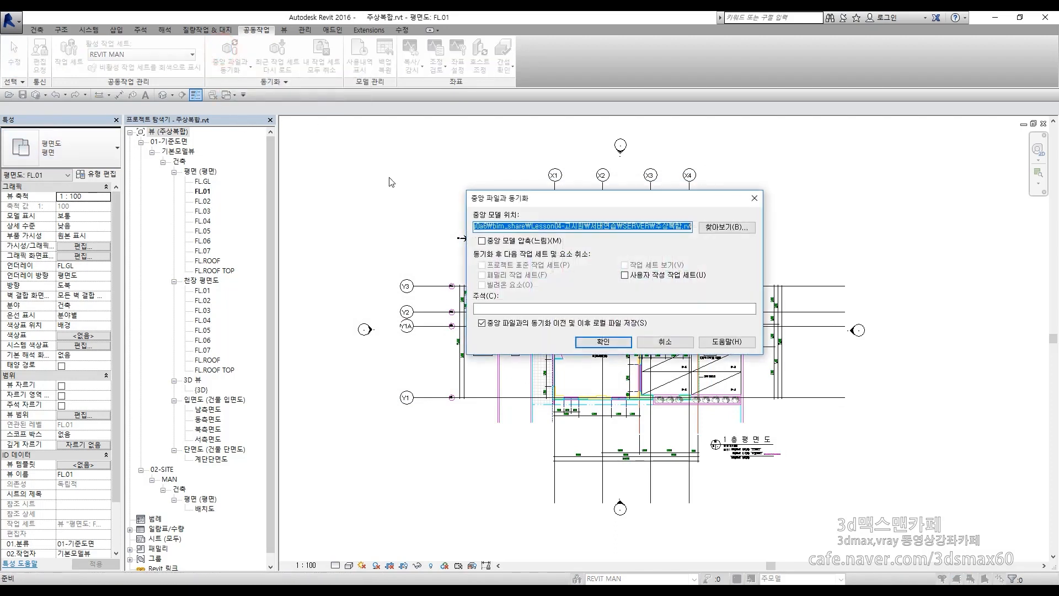
pyautogui.click(595, 338)
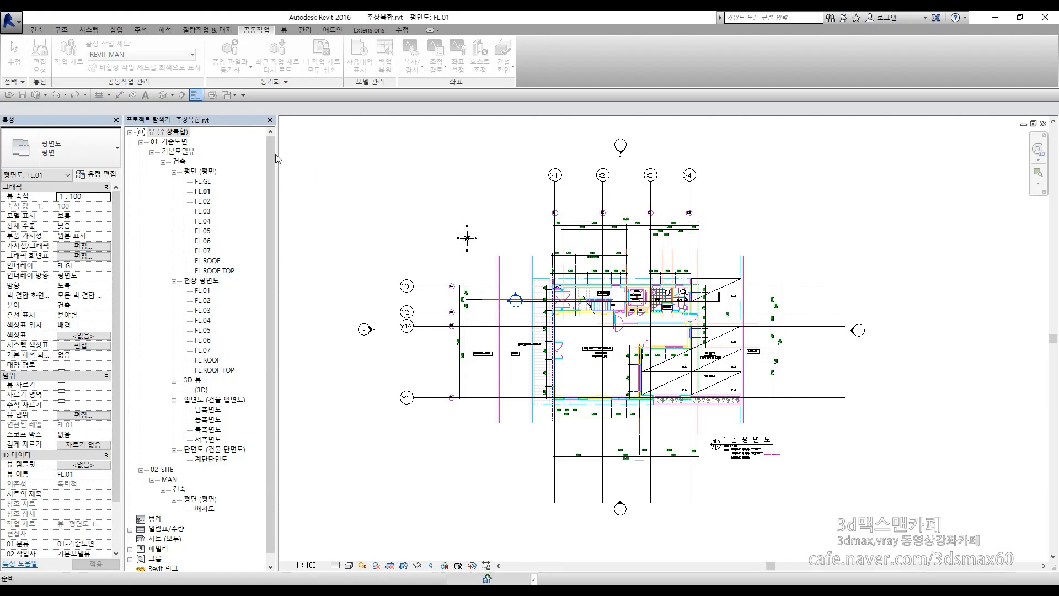
# - Set the editable state (편집 가능) to 아니오 for the worksets REVIT MAN, 공유 레벨 및 그리드 and 작업세트1
pyautogui.click(78, 61)
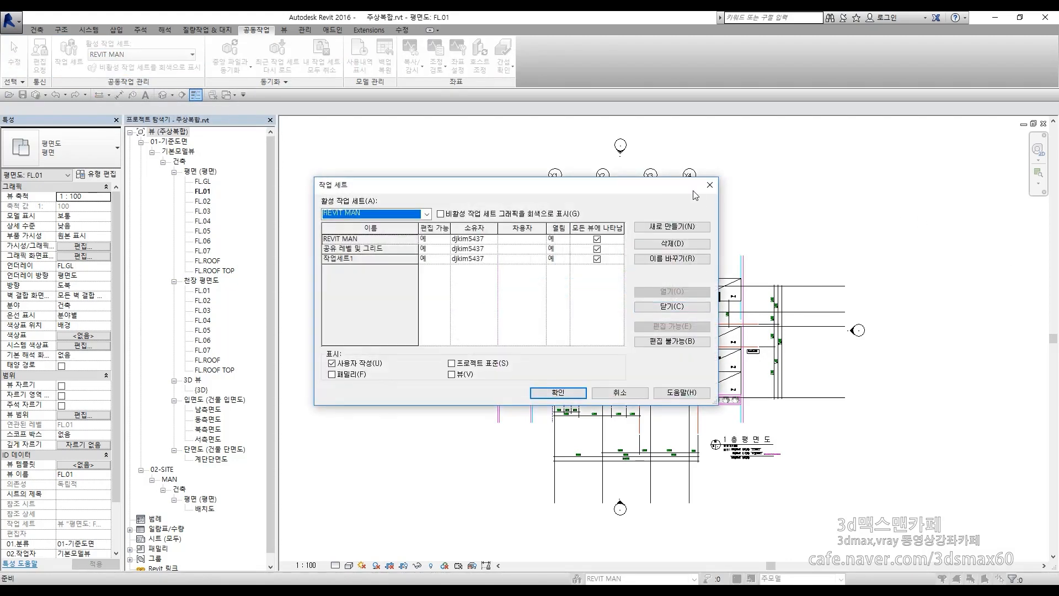
pyautogui.click(710, 185)
pyautogui.press('Return')
pyautogui.press('F9')
pyautogui.moveTo(487, 240)
pyautogui.mouseDown()
pyautogui.moveTo(462, 244)
pyautogui.moveTo(504, 255)
pyautogui.mouseUp()
pyautogui.press('F9')
pyautogui.click(441, 239)
pyautogui.click(445, 238)
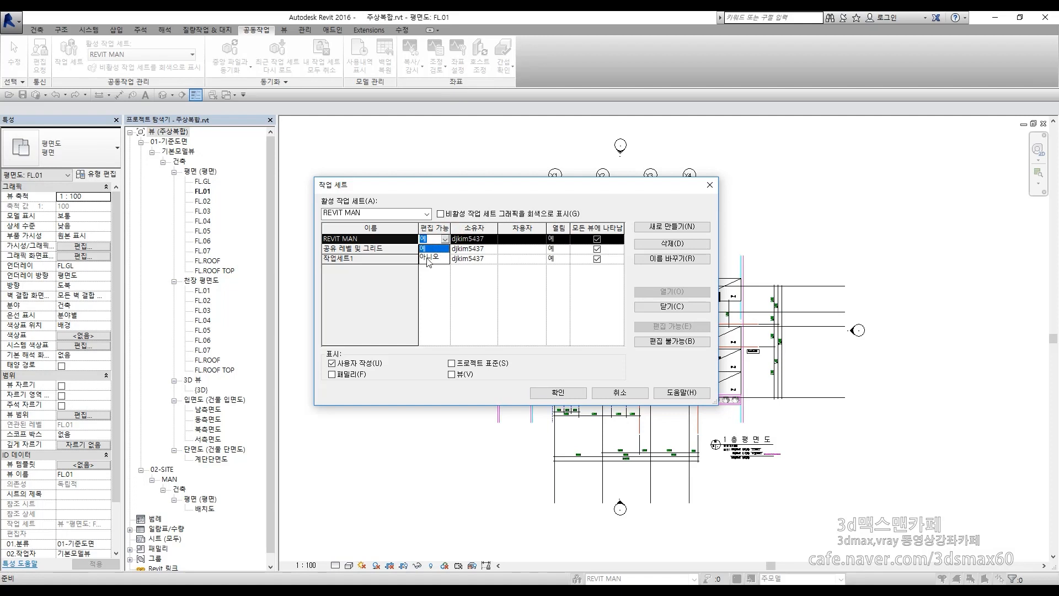
pyautogui.click(428, 257)
pyautogui.click(425, 249)
pyautogui.click(425, 249)
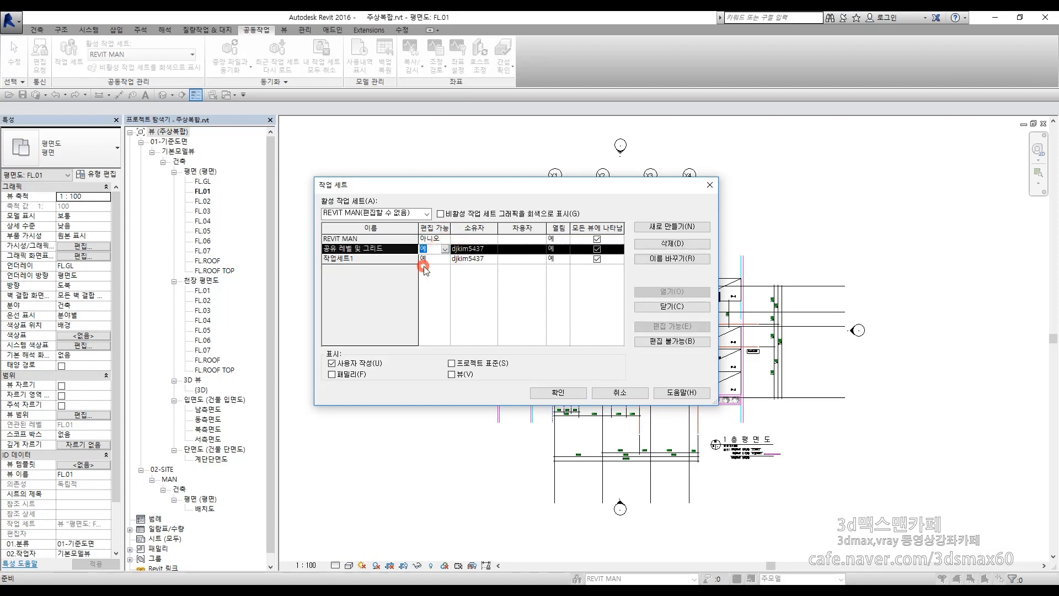
pyautogui.click(423, 268)
pyautogui.click(425, 258)
pyautogui.click(426, 258)
pyautogui.click(422, 276)
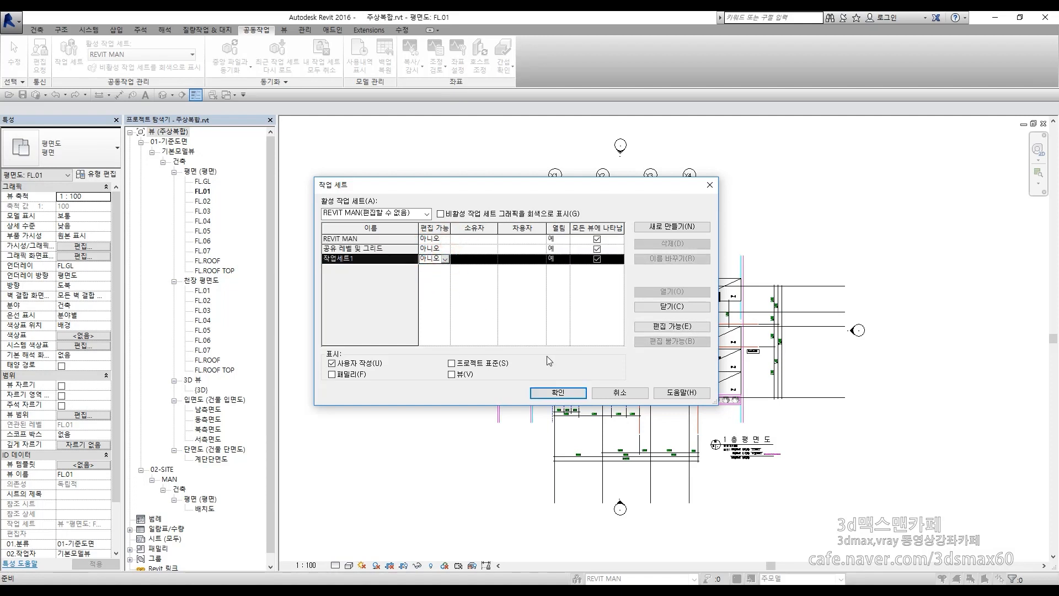
pyautogui.click(548, 394)
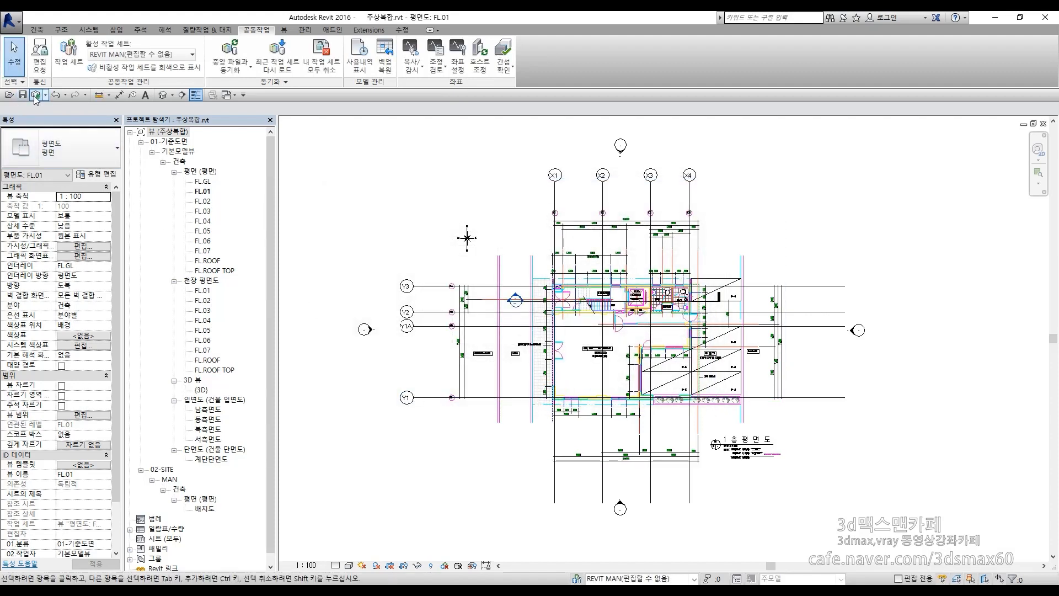
# - Synchronize the local 주상복합 file with the central model in SERVER after releasing the worksets
pyautogui.click(227, 48)
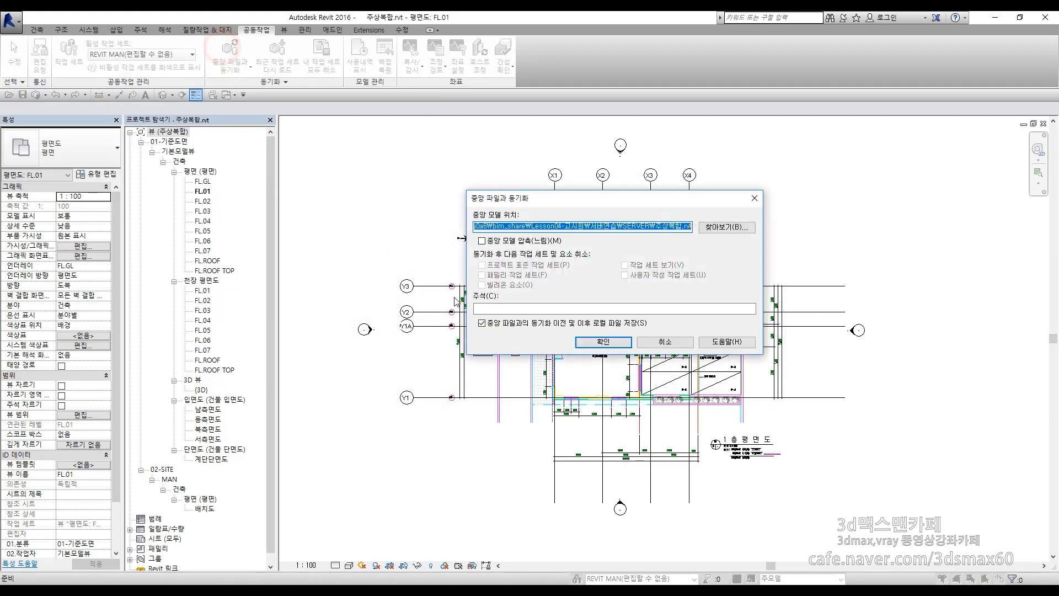
pyautogui.click(603, 342)
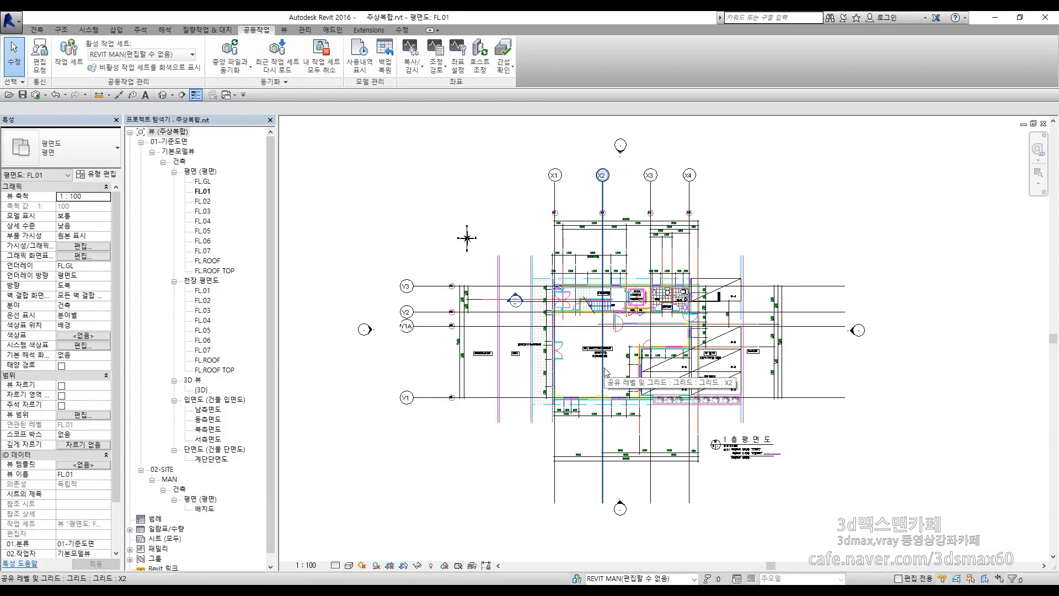
# - Examine the editable state and owner of the worksets REVIT MAN, 공유 레벨 및 그리드 and 작업세트1
pyautogui.click(62, 65)
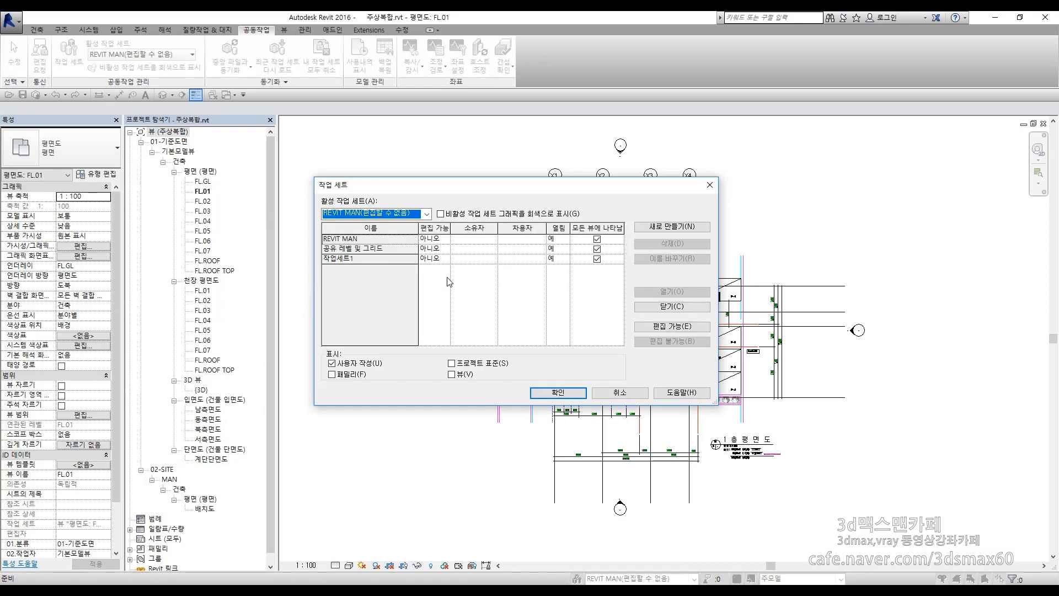
pyautogui.hotkey('ctrl', 'F1')
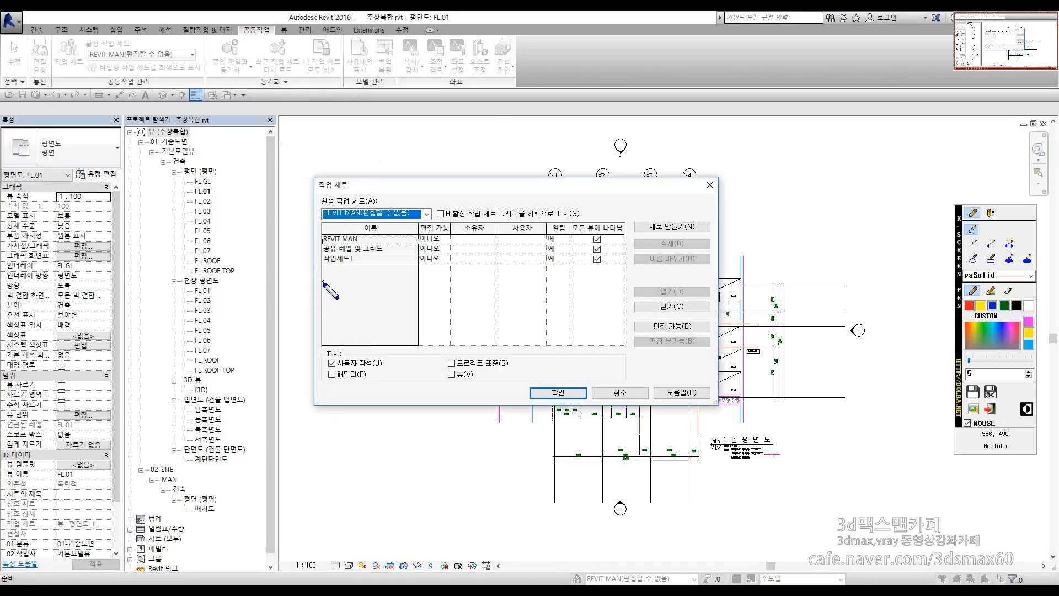
pyautogui.moveTo(324, 277)
pyautogui.mouseDown()
pyautogui.moveTo(551, 282)
pyautogui.moveTo(609, 270)
pyautogui.moveTo(334, 260)
pyautogui.moveTo(315, 287)
pyautogui.moveTo(332, 289)
pyautogui.mouseUp()
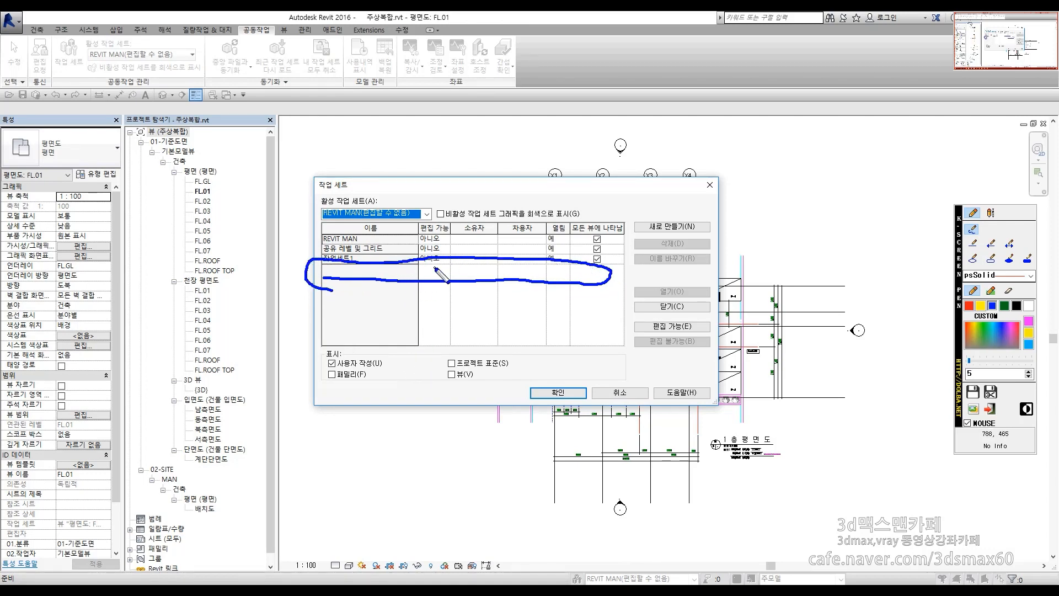
pyautogui.moveTo(438, 277)
pyautogui.mouseDown()
pyautogui.moveTo(425, 255)
pyautogui.moveTo(445, 279)
pyautogui.mouseUp()
pyautogui.moveTo(416, 264); pyautogui.dragTo(540, 276)
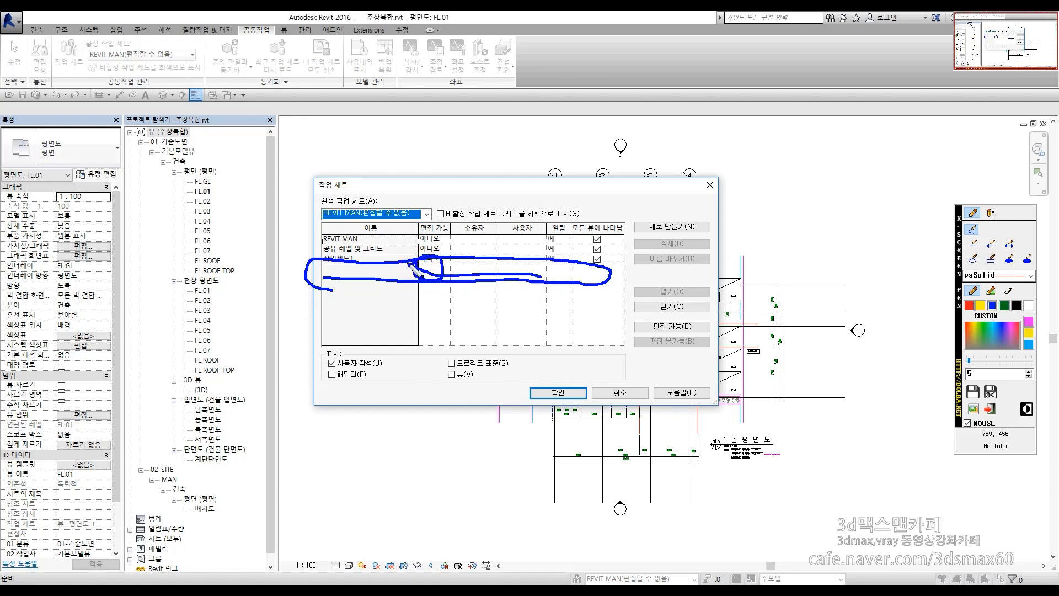
pyautogui.press('Escape')
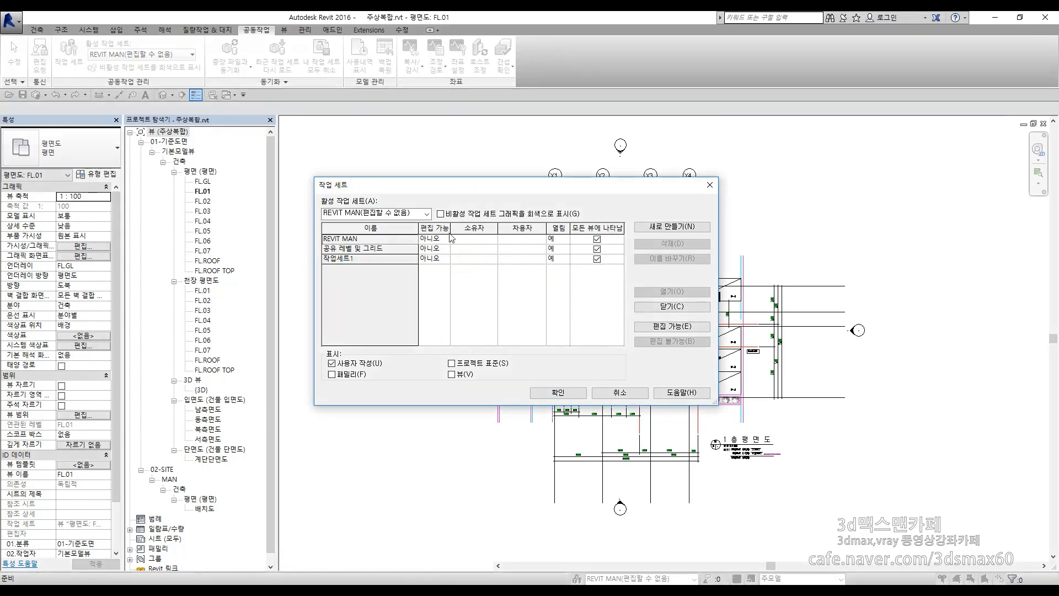
pyautogui.click(559, 392)
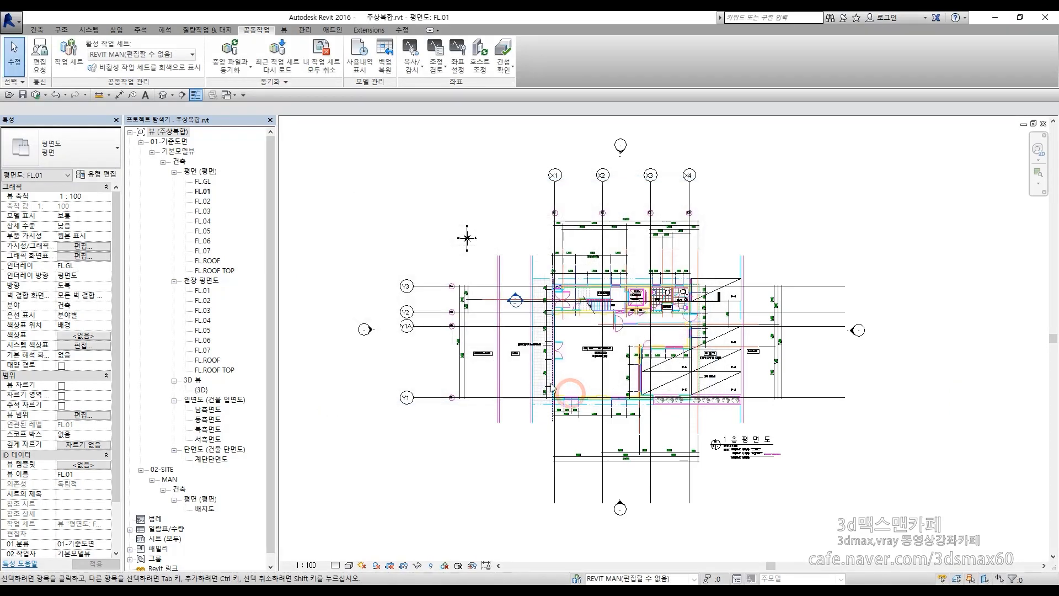
# - Synchronize once more with the central 주상복합.rvt using the default options and close the project
pyautogui.click(375, 206)
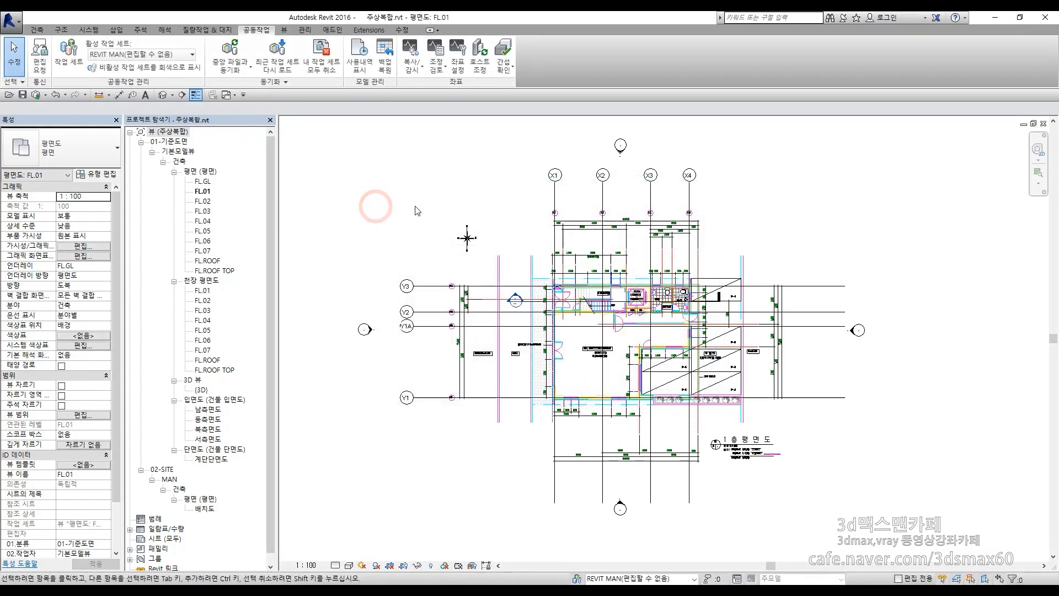
pyautogui.click(233, 51)
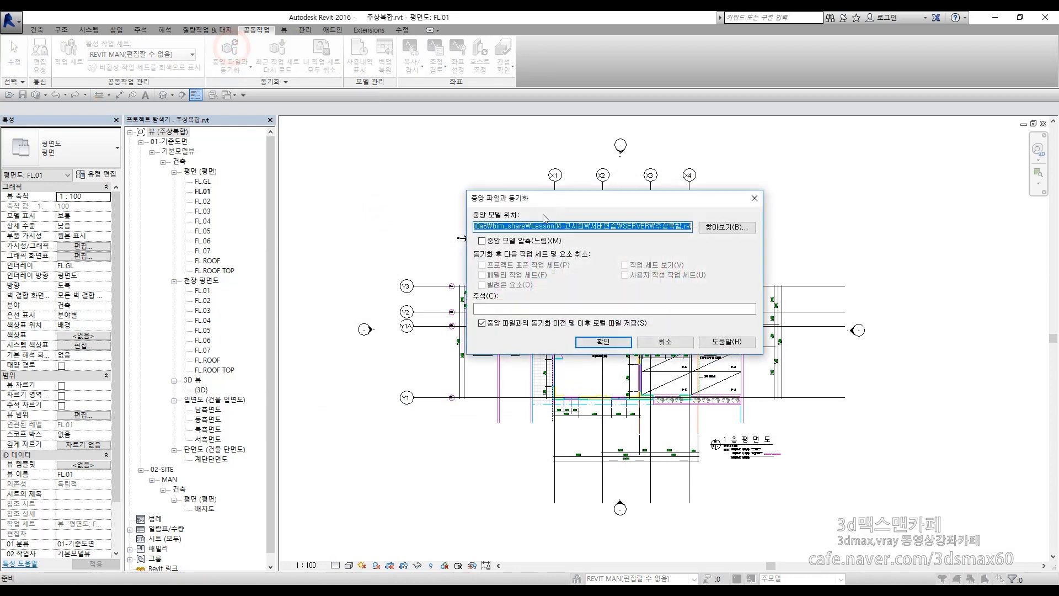
pyautogui.click(611, 344)
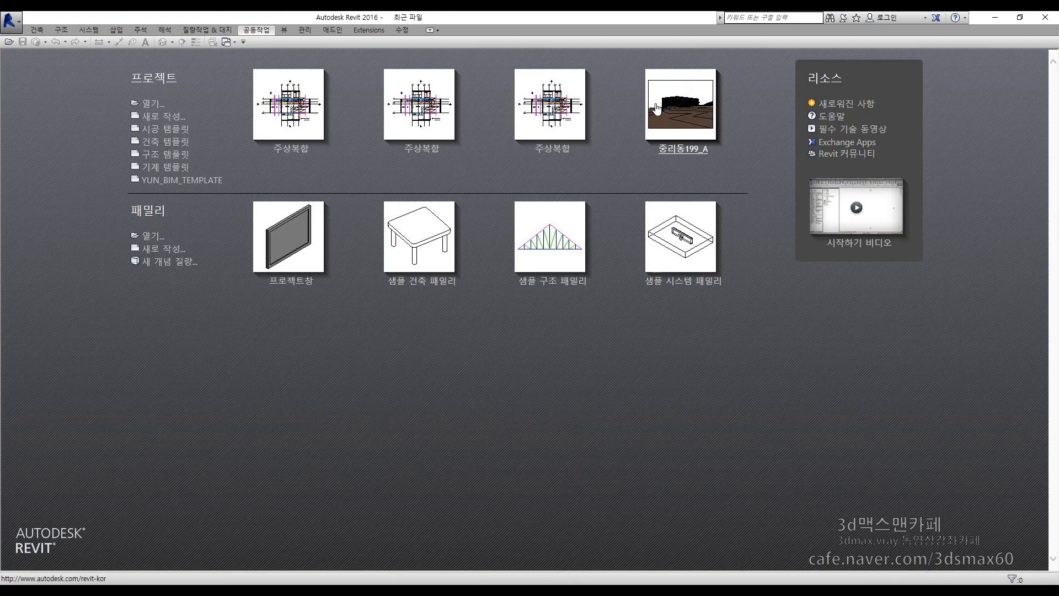
# - Open the recent project 중리동199_A, ignoring its unresolved references, to examine its worksets and their borrowers, and close it
pyautogui.click(657, 109)
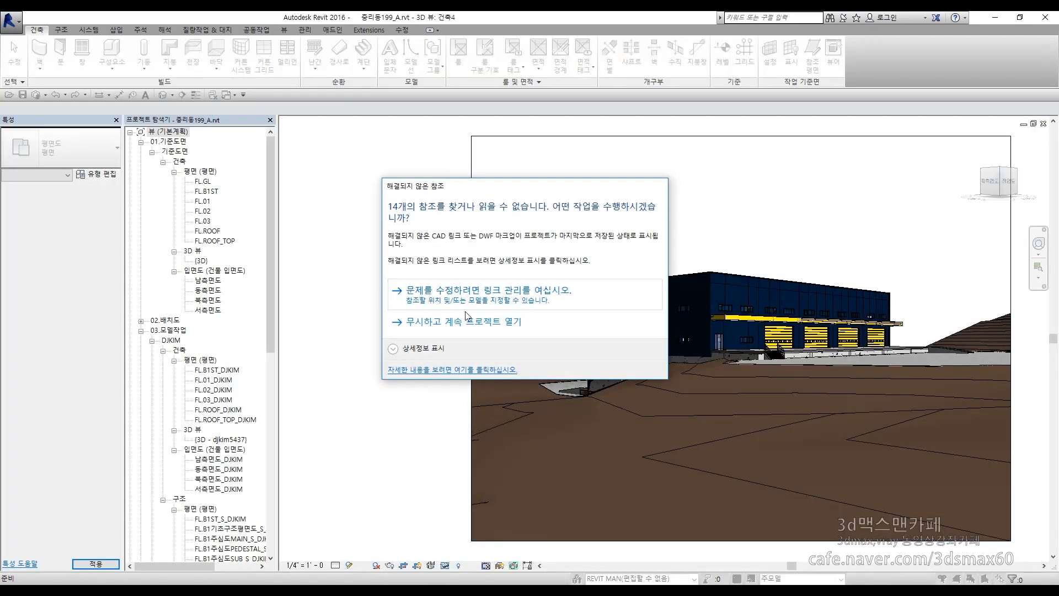
pyautogui.click(447, 326)
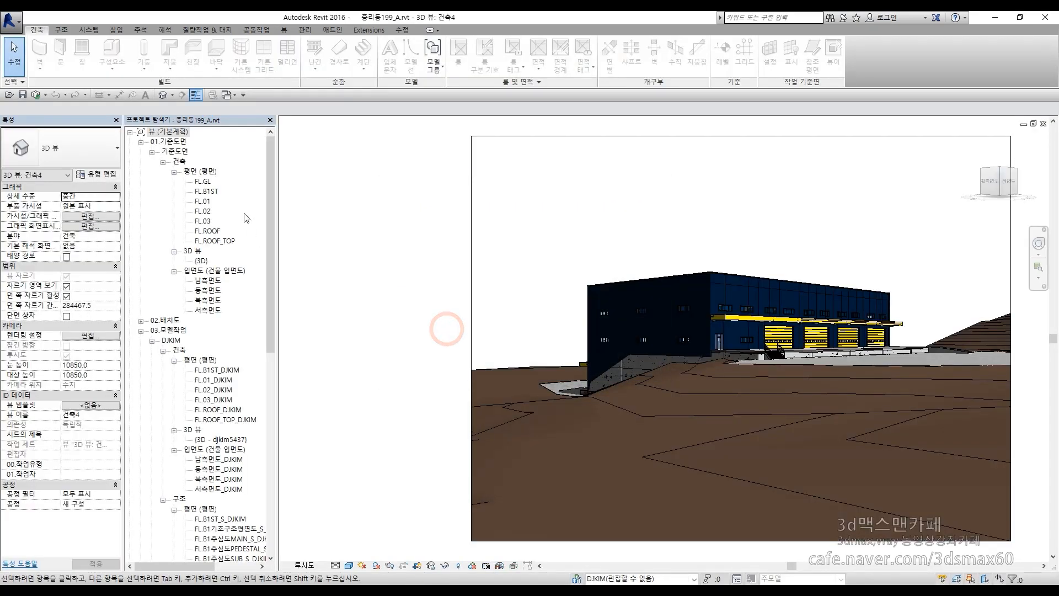
pyautogui.click(253, 30)
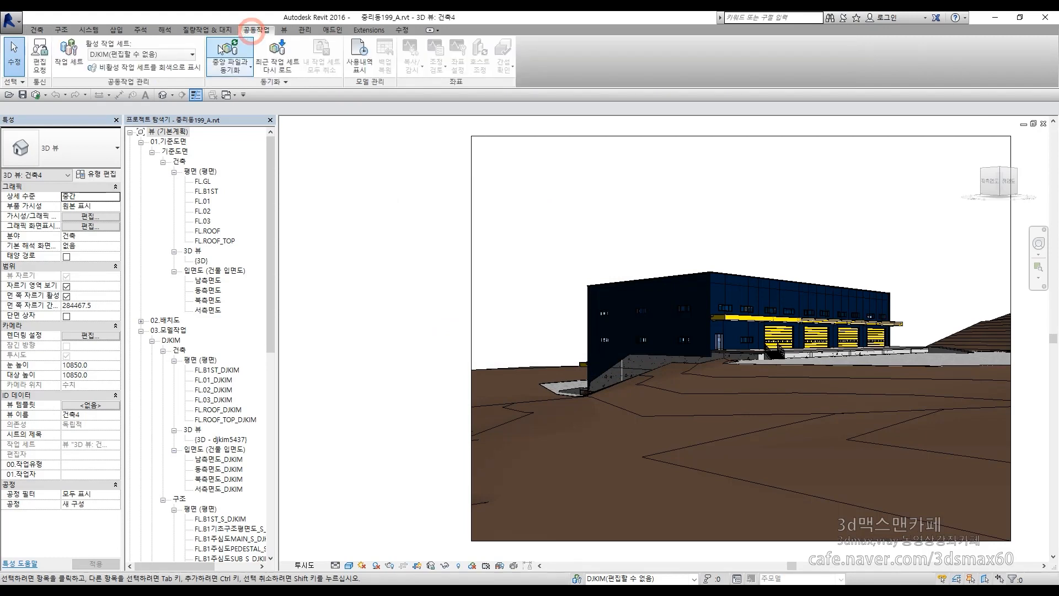
pyautogui.click(65, 58)
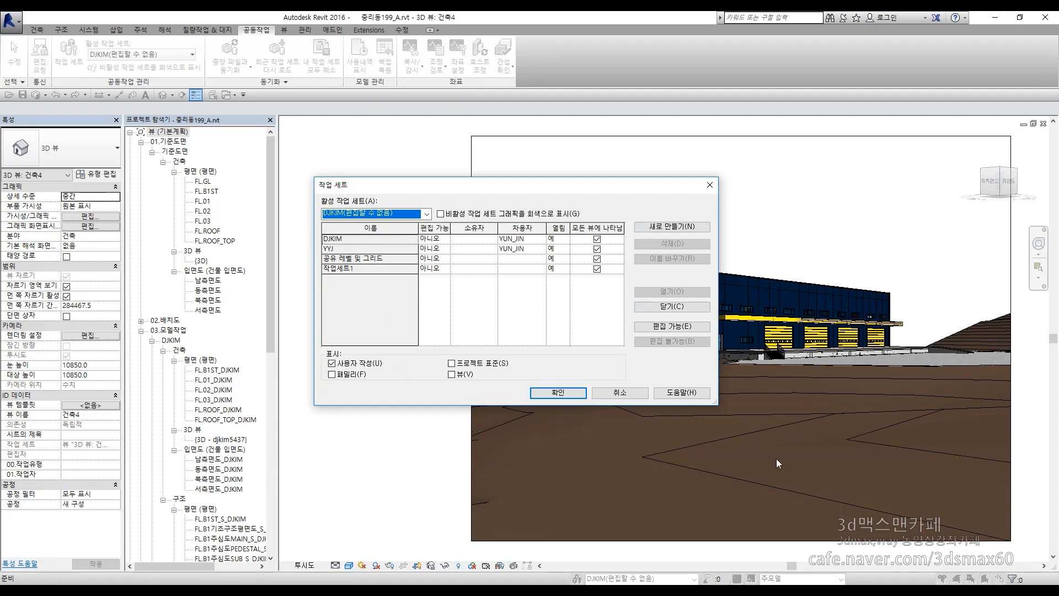
pyautogui.click(621, 393)
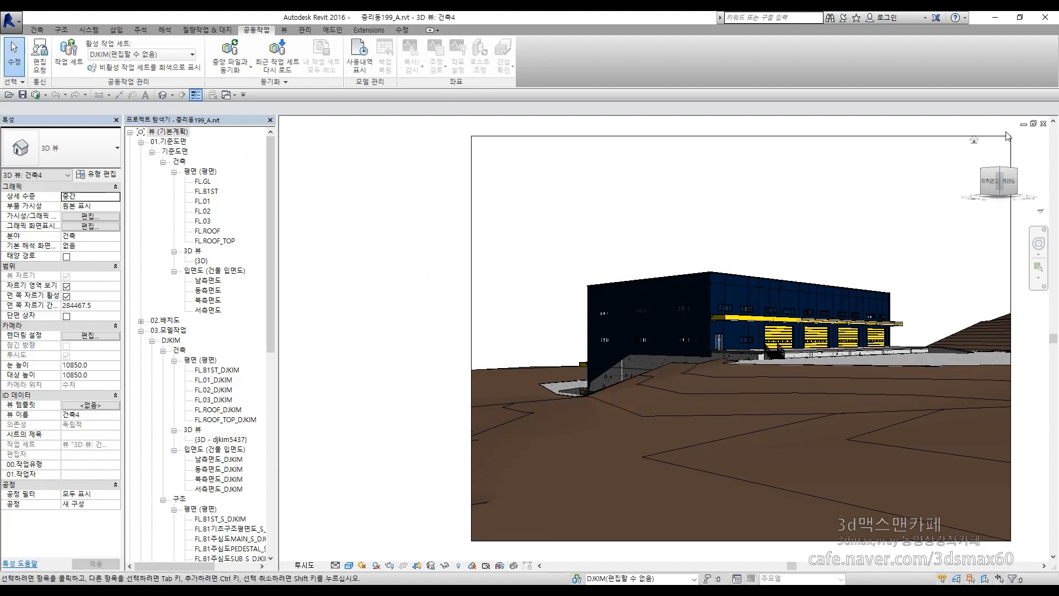
pyautogui.click(1043, 123)
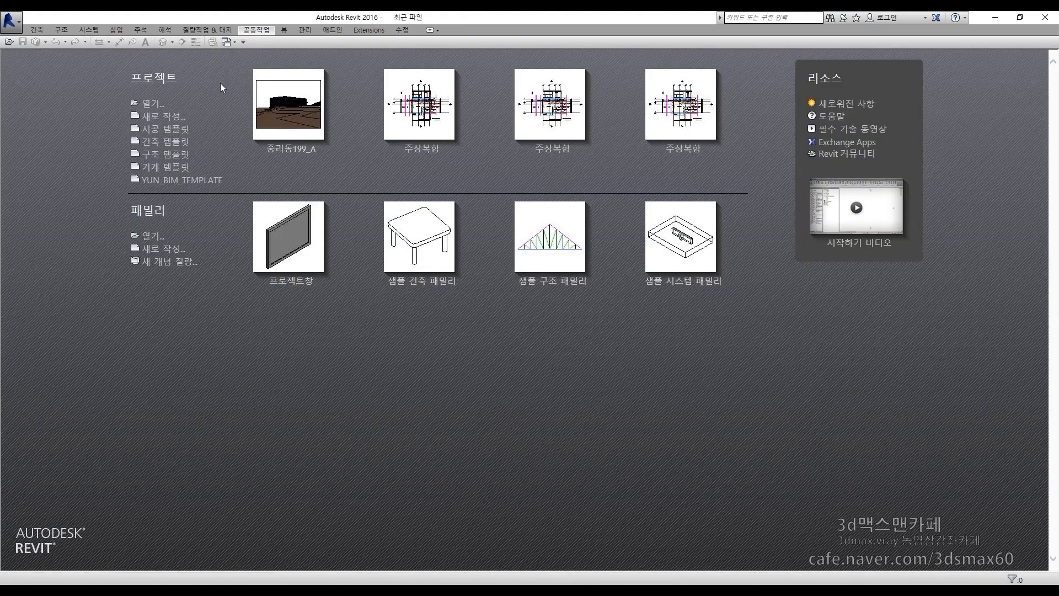
# - Open the local file 주상복합.rvt from the CLIENT folder
pyautogui.click(138, 108)
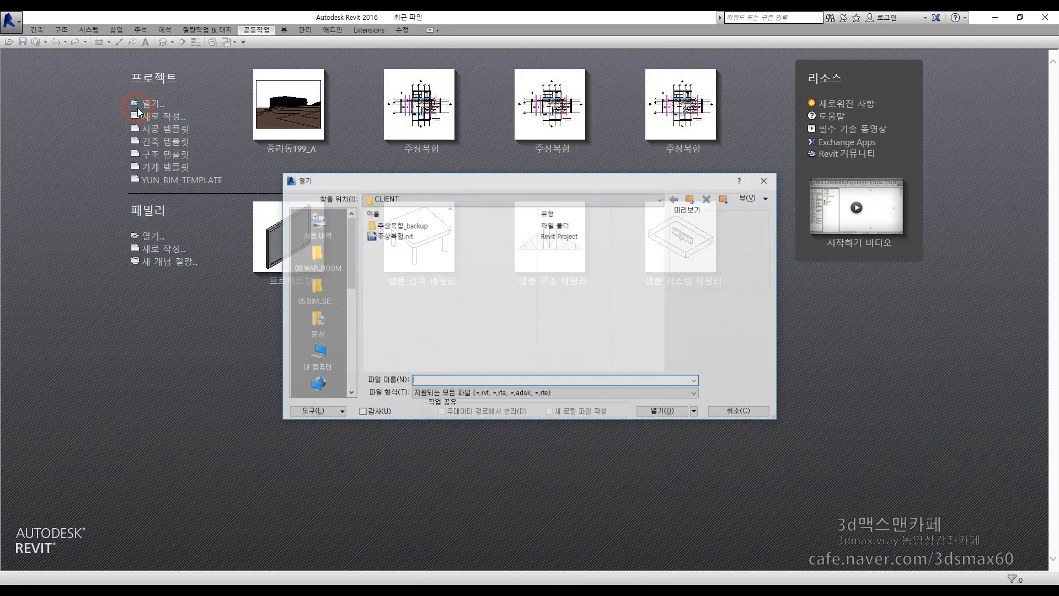
pyautogui.click(389, 236)
pyautogui.click(657, 411)
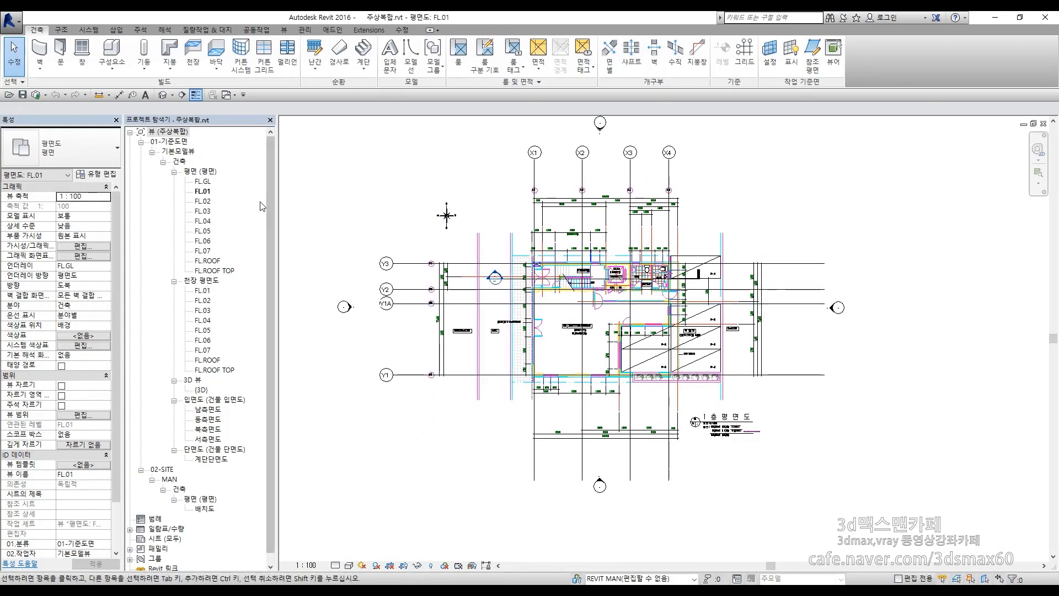
# - View the FL.02 floor plan and return to the FL.01 floor plan
pyautogui.doubleClick(202, 201)
pyautogui.click(203, 192)
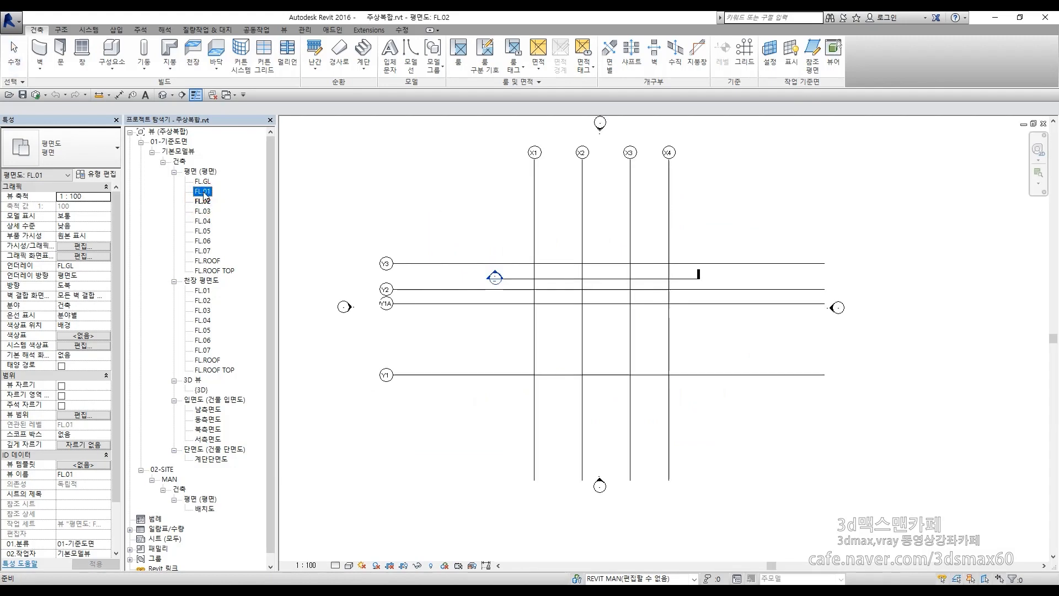
pyautogui.doubleClick(202, 191)
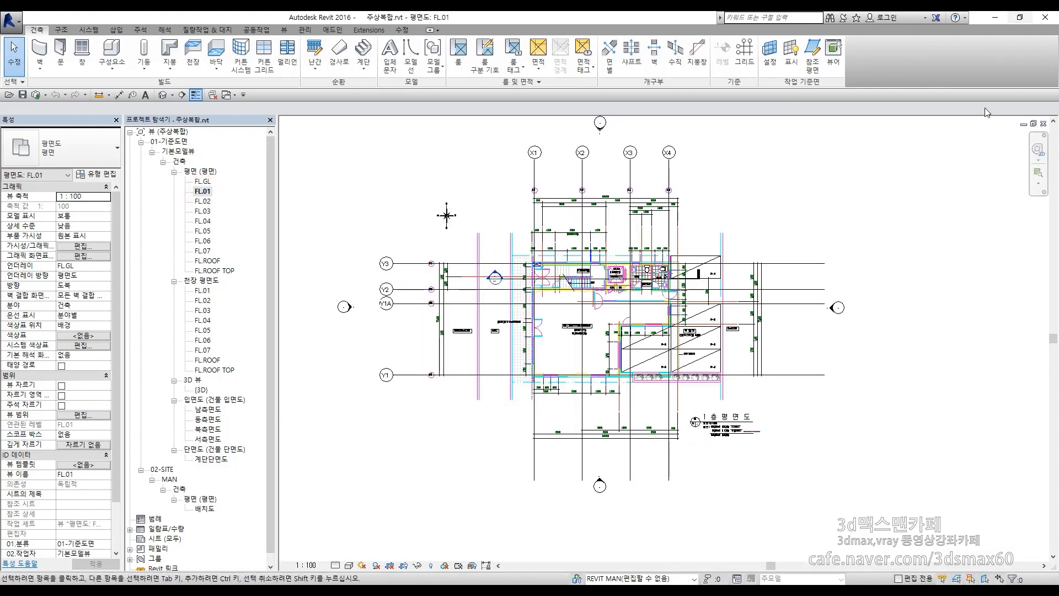
pyautogui.click(1043, 123)
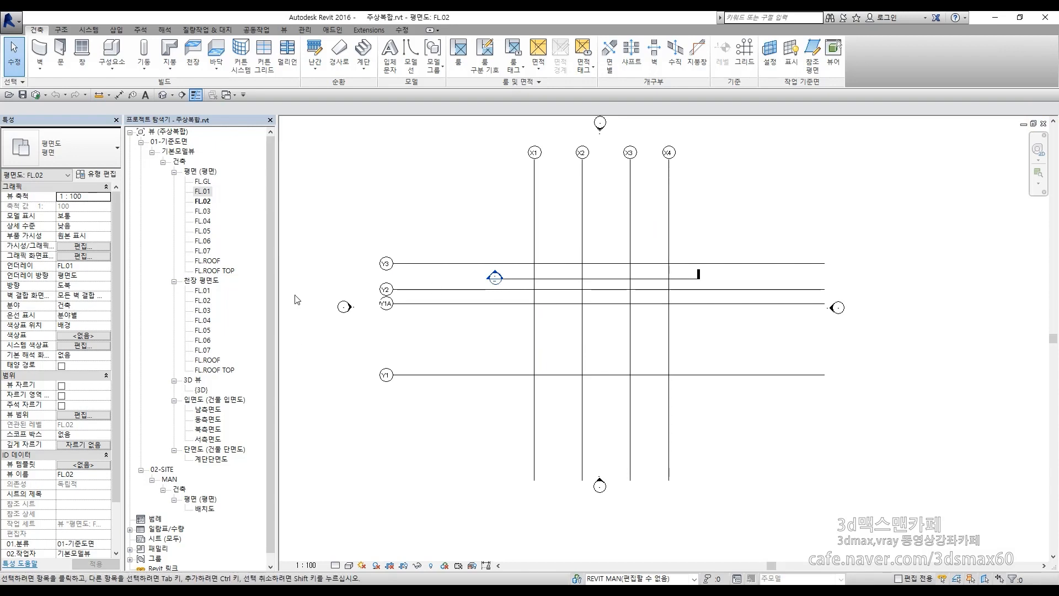
pyautogui.doubleClick(191, 192)
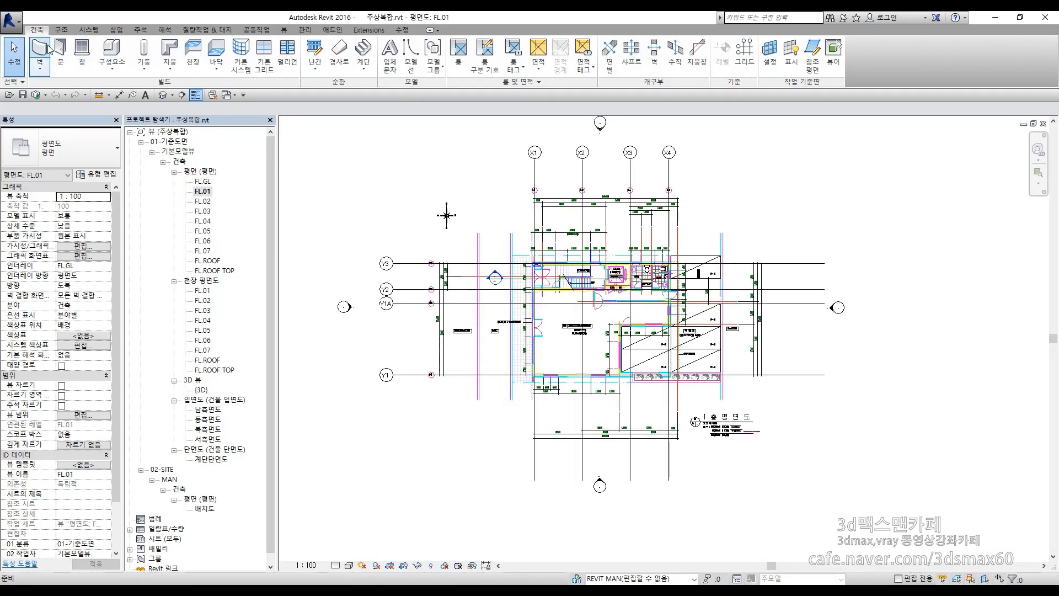
# - Draw a small rectangle of basic walls on FL.01 between grids X1 and X2, just above grid Y1
pyautogui.click(50, 64)
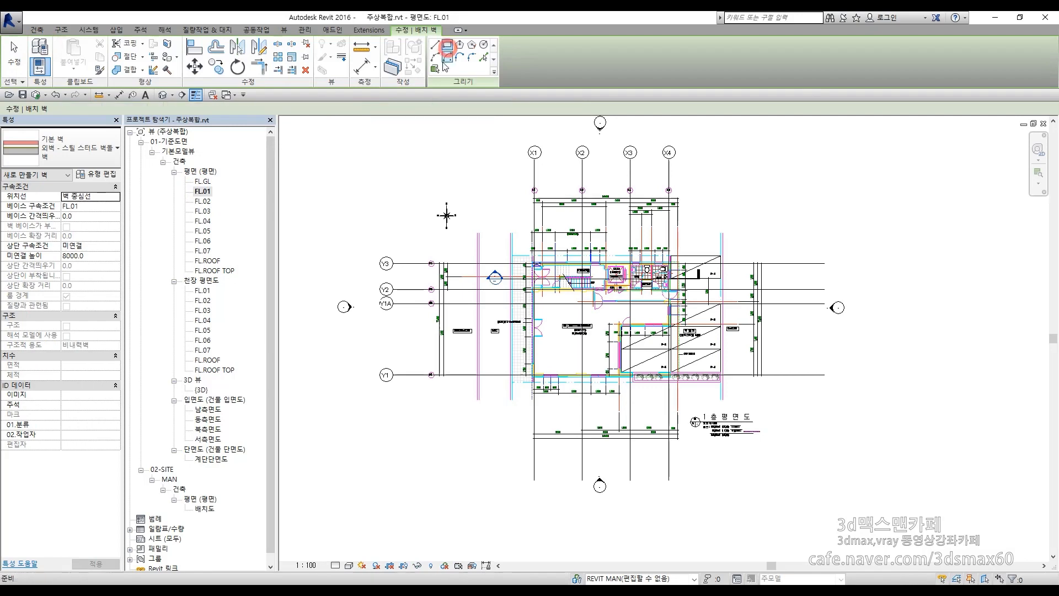
pyautogui.click(543, 324)
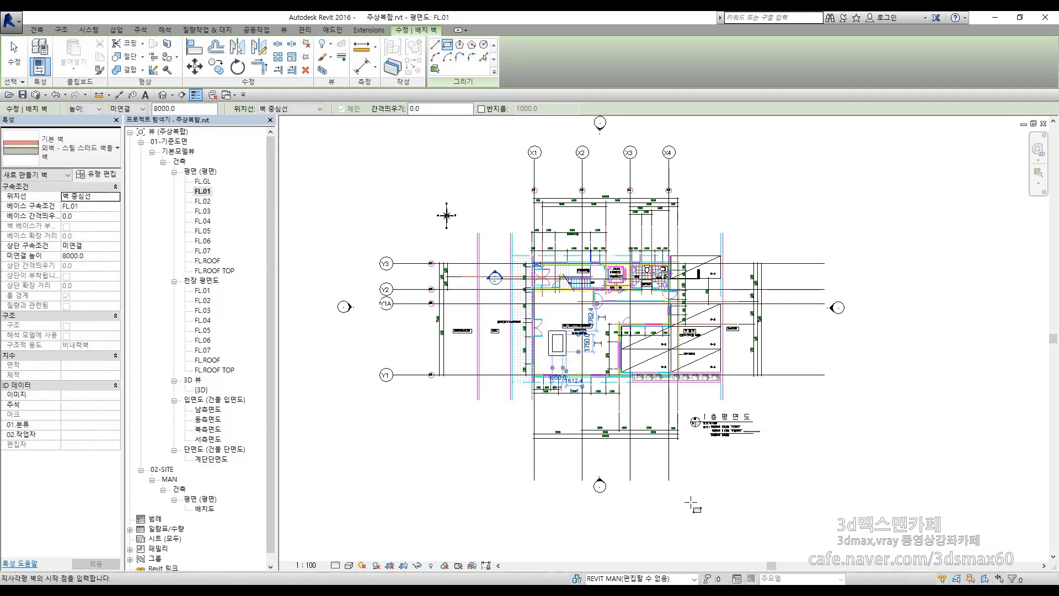
pyautogui.press('Escape')
pyautogui.press('Escape')
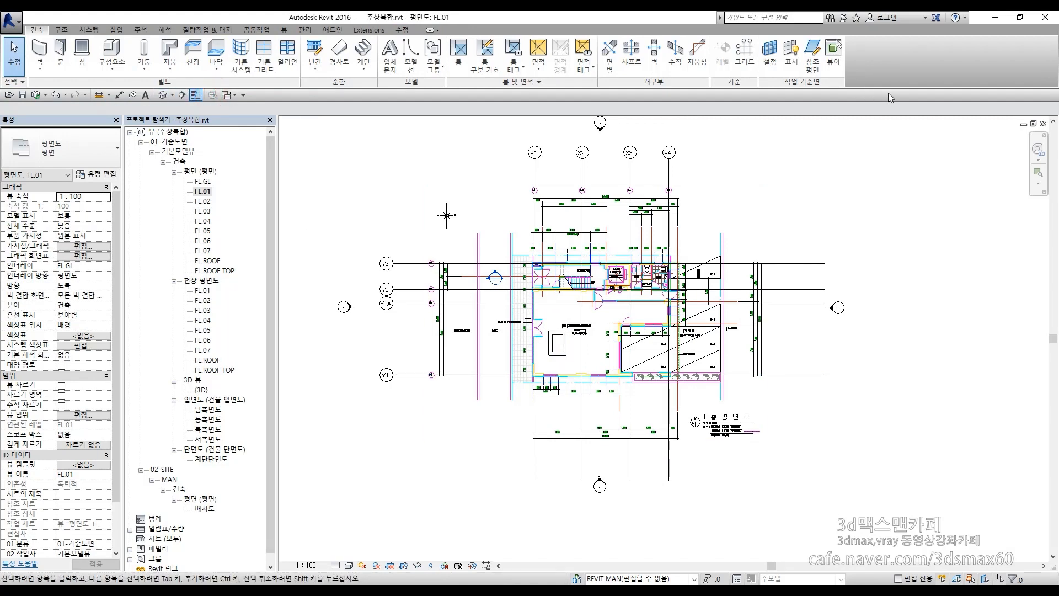
# - Close the project and synchronize its unsaved changes with the central model, keeping the default options
pyautogui.click(1043, 124)
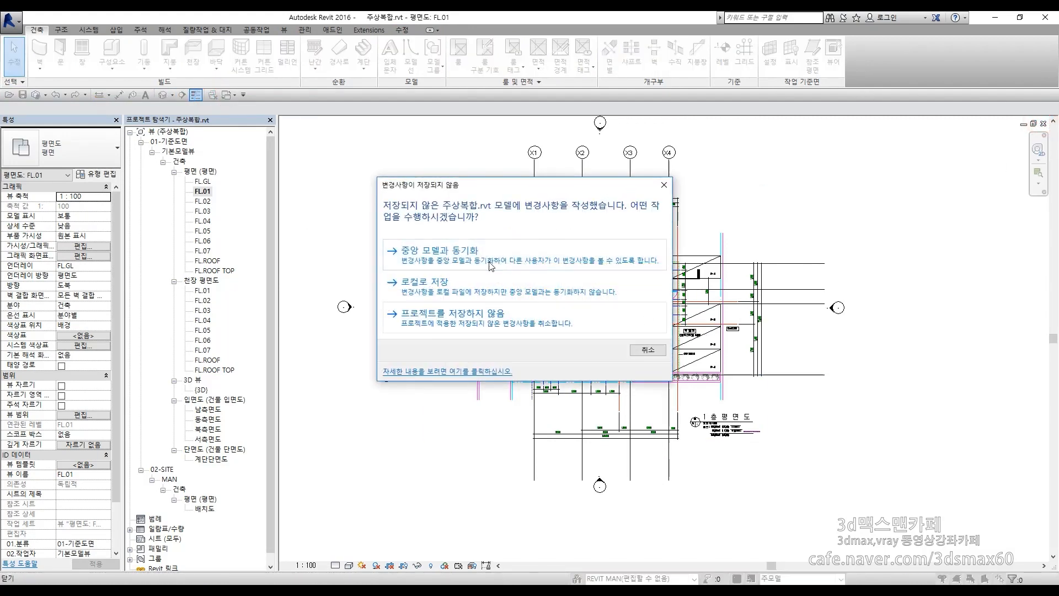
pyautogui.click(442, 259)
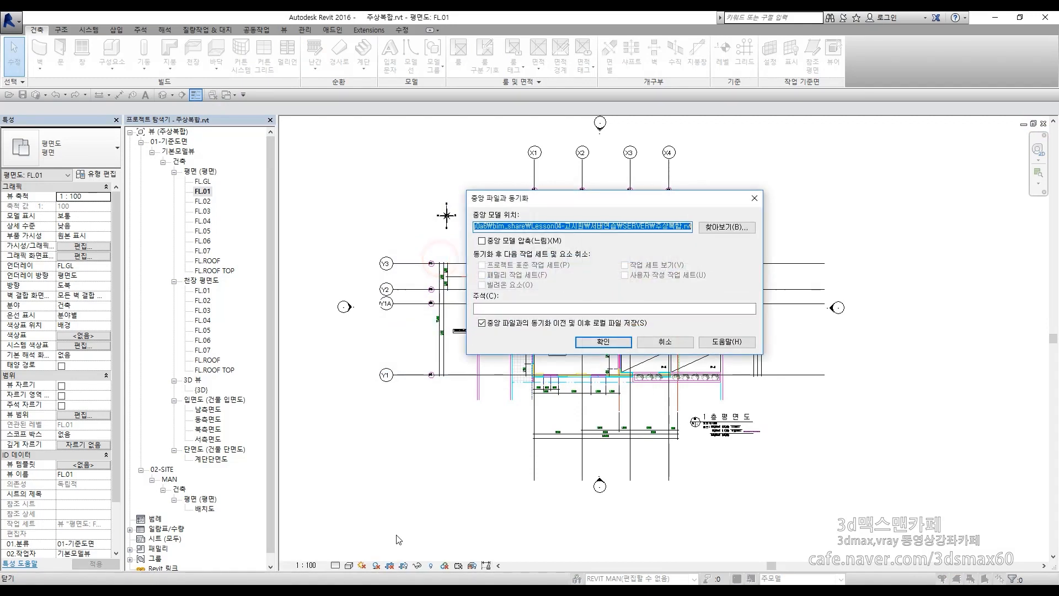
pyautogui.click(602, 342)
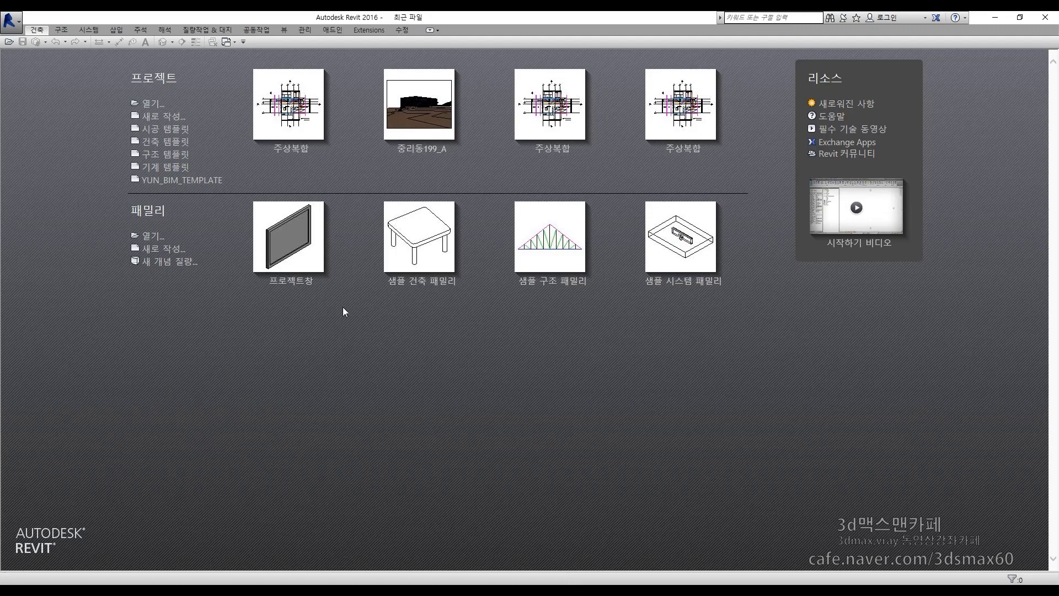
# - Reopen the most recent 주상복합 project and delete the rectangular walls between grids X1 and X2
pyautogui.click(306, 124)
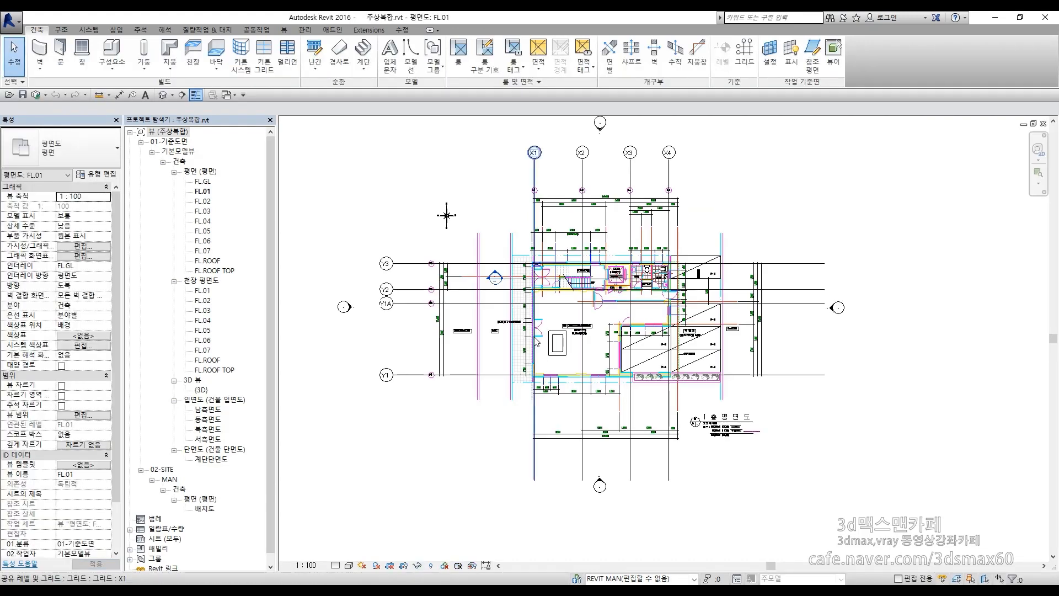
pyautogui.click(566, 359)
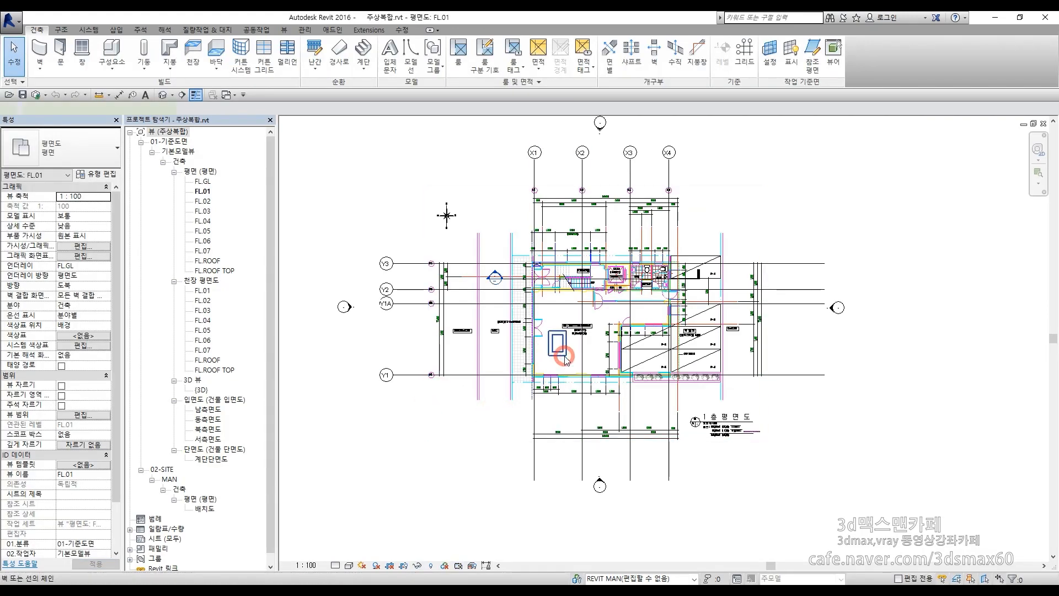
pyautogui.press('Delete')
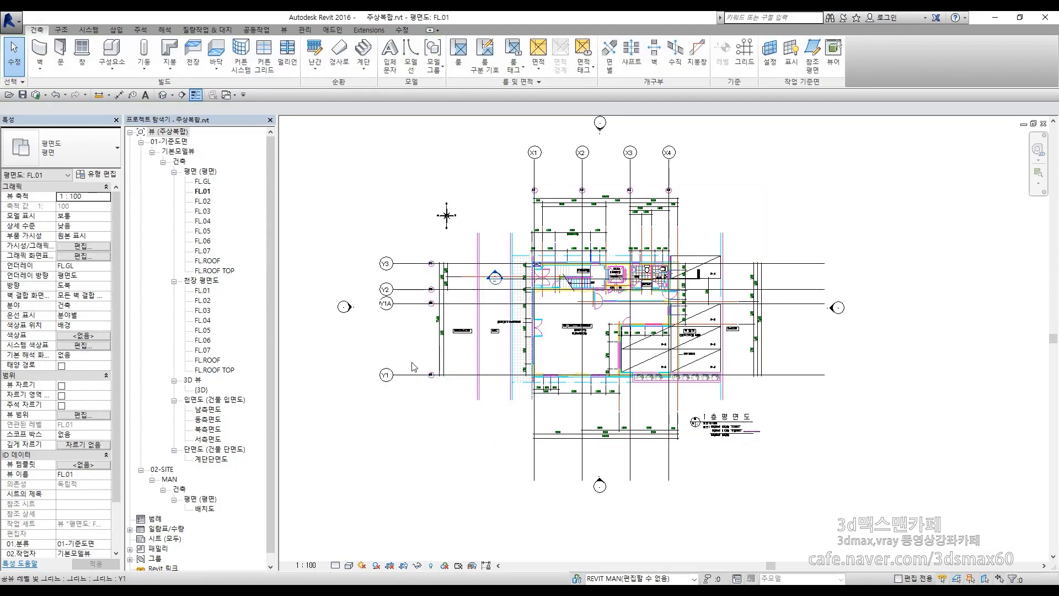
# - Set the FL.01 plan view's detail level to 중간 and its visual style to 음영처리
pyautogui.scroll(2, 656, 356)
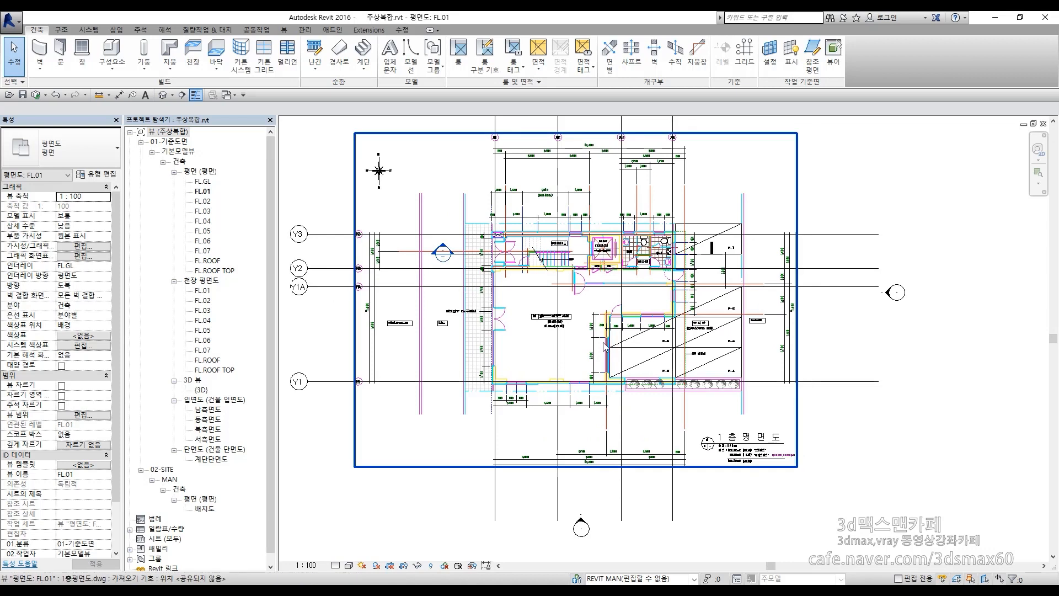
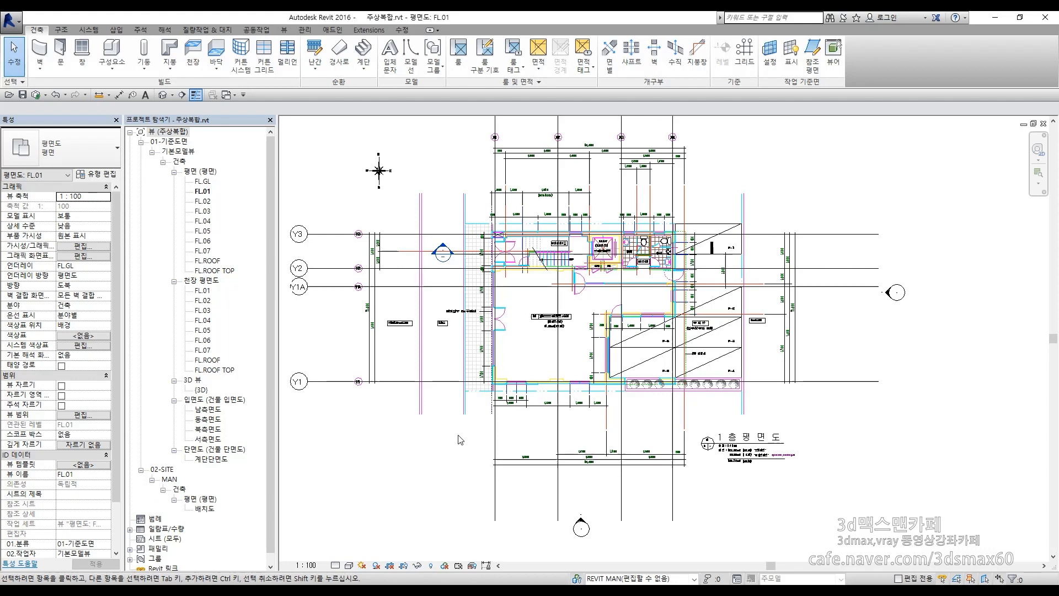
pyautogui.click(336, 565)
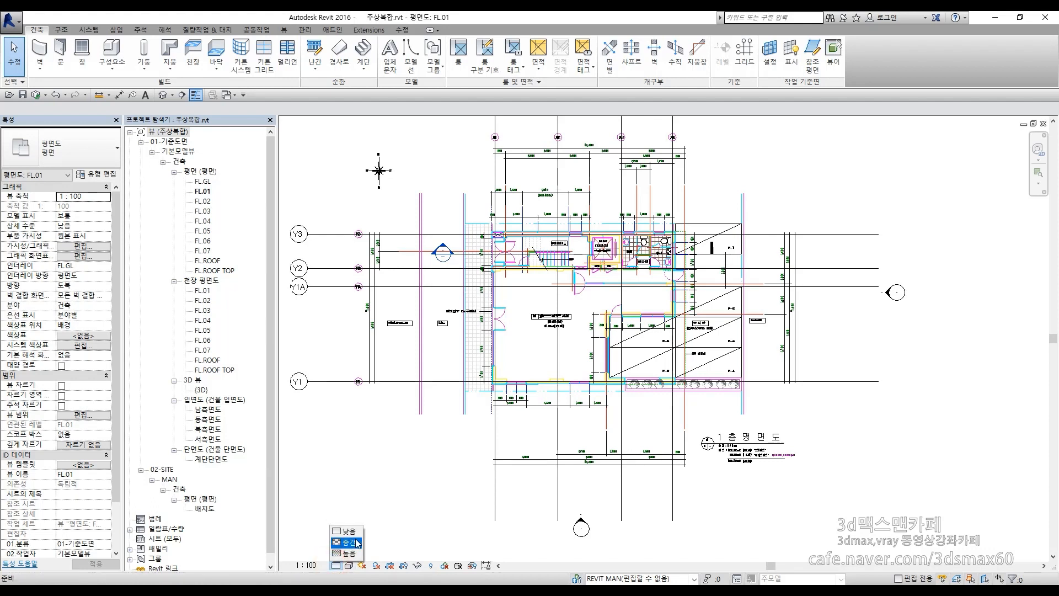
pyautogui.click(355, 538)
pyautogui.click(347, 566)
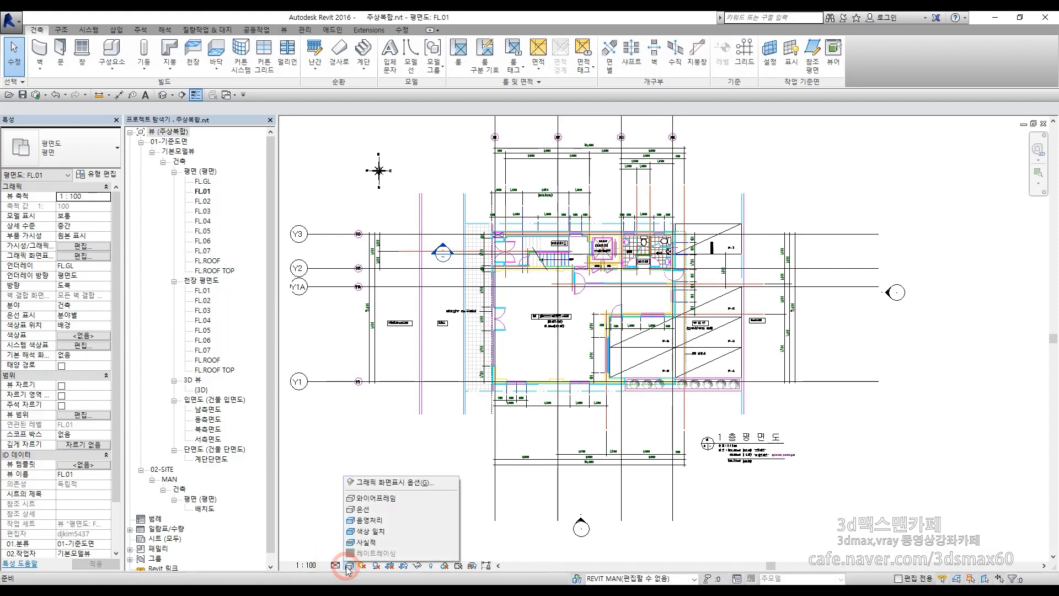
pyautogui.click(380, 520)
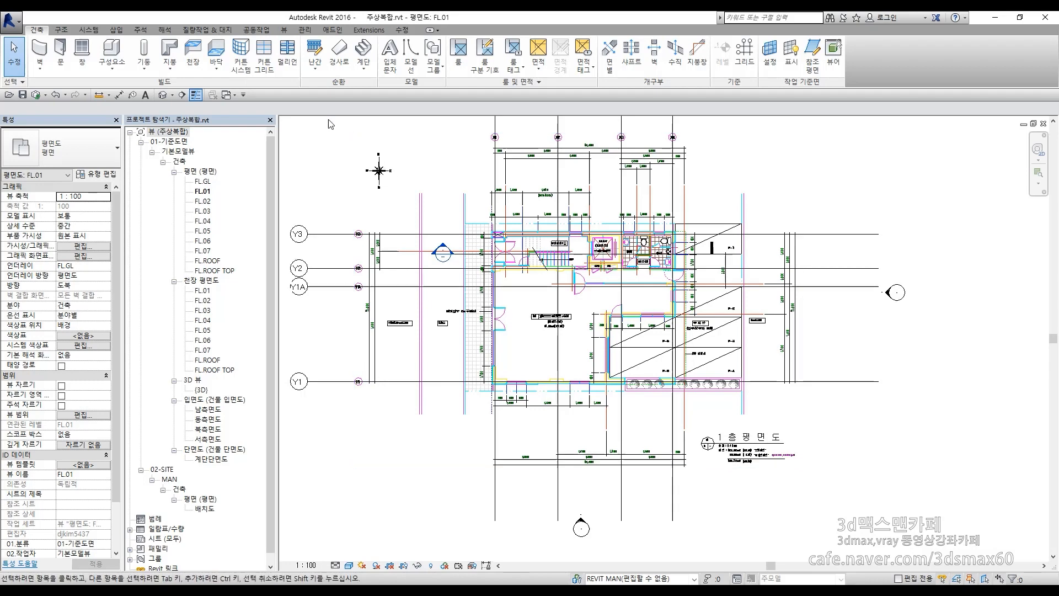
# - Review the project's worksets without changing them, and synchronize with the central model using the default options
pyautogui.click(260, 31)
pyautogui.click(69, 60)
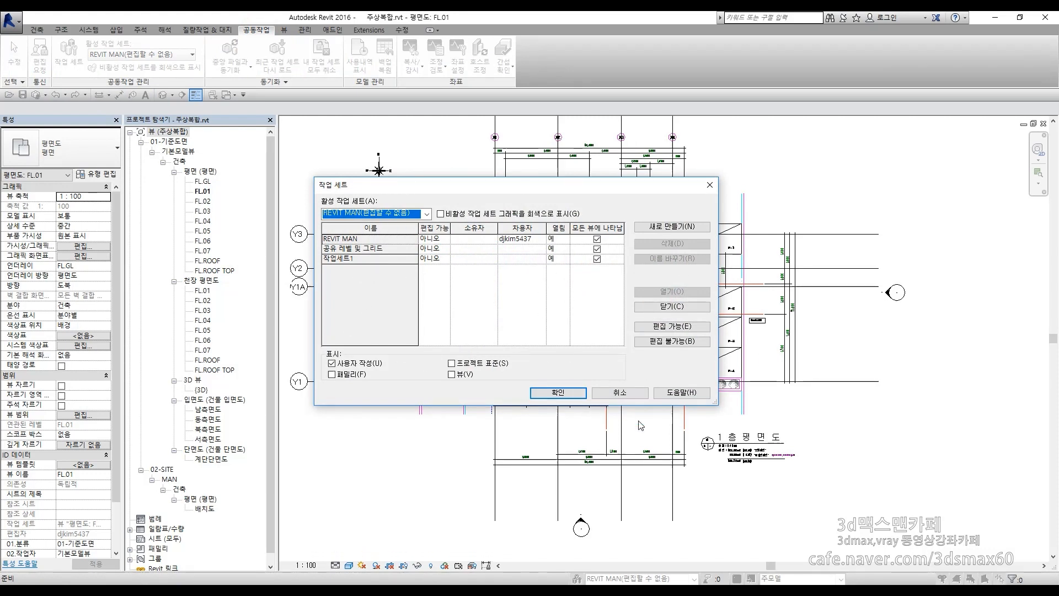
pyautogui.click(558, 392)
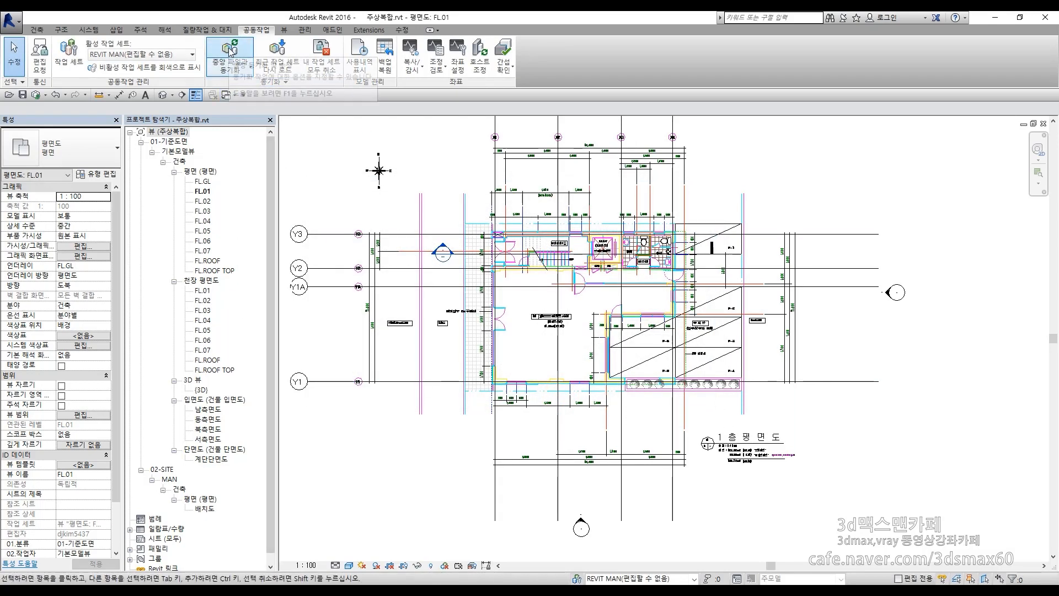
pyautogui.click(230, 51)
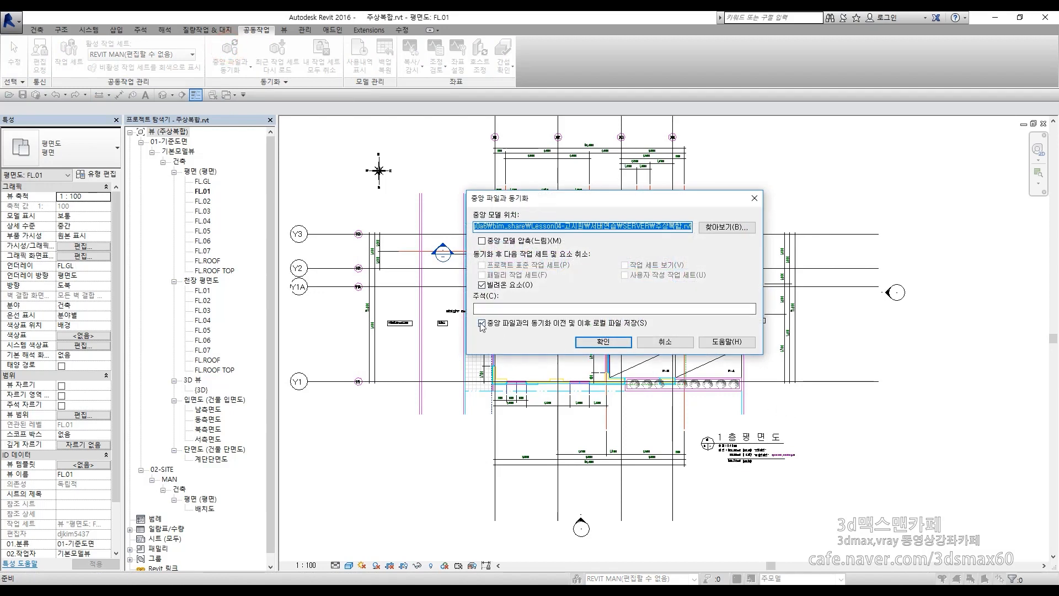
pyautogui.click(603, 341)
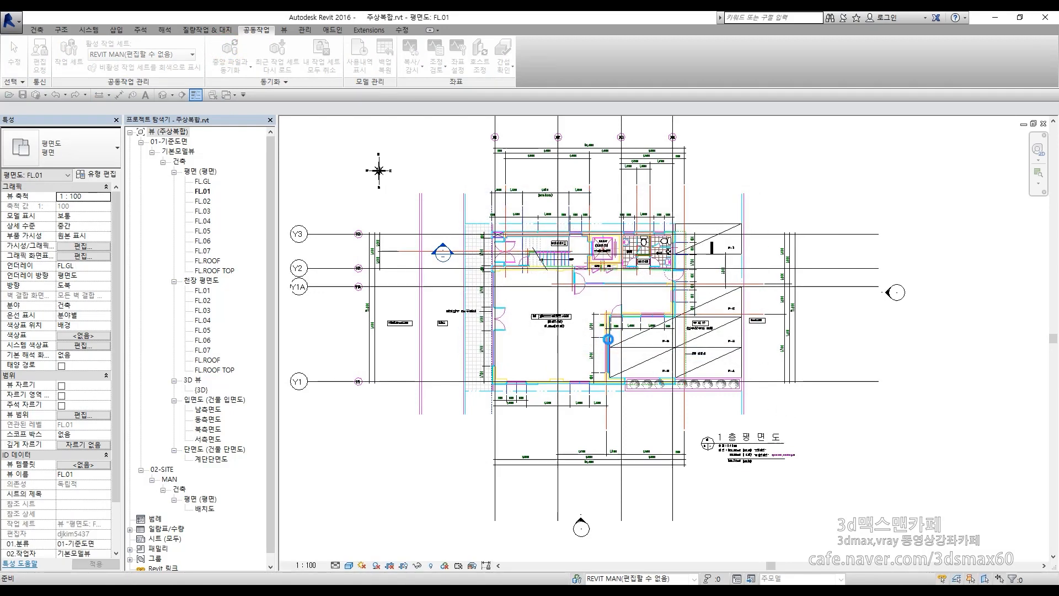
# - Switch to AutoCAD, look over the stair section drawing 계단단면도.dwg, and return to Revit
pyautogui.click(336, 586)
pyautogui.scroll(-8, 602, 364)
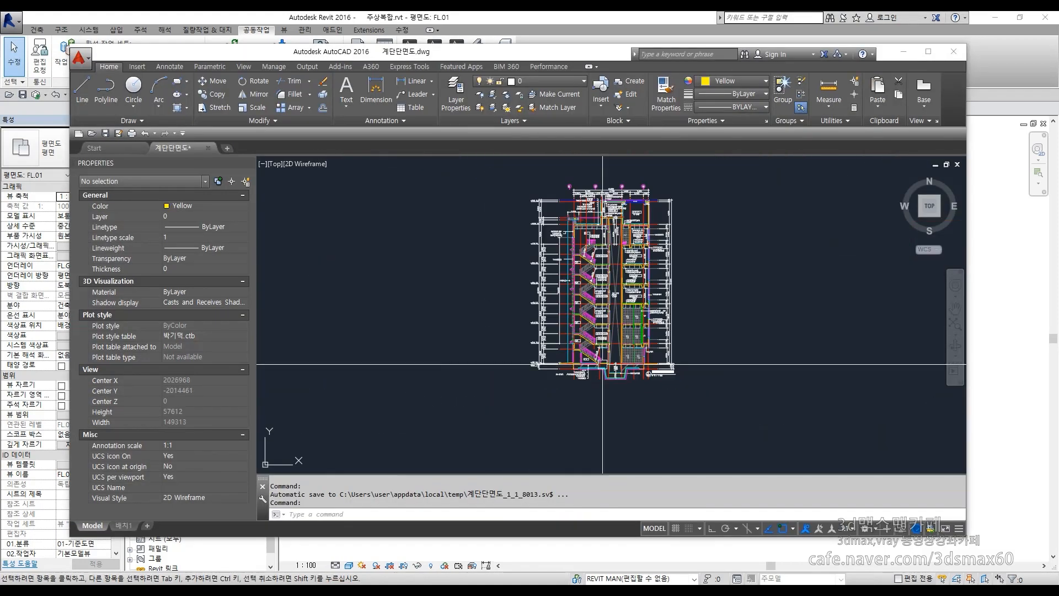
pyautogui.scroll(6, 607, 342)
pyautogui.scroll(-4, 609, 309)
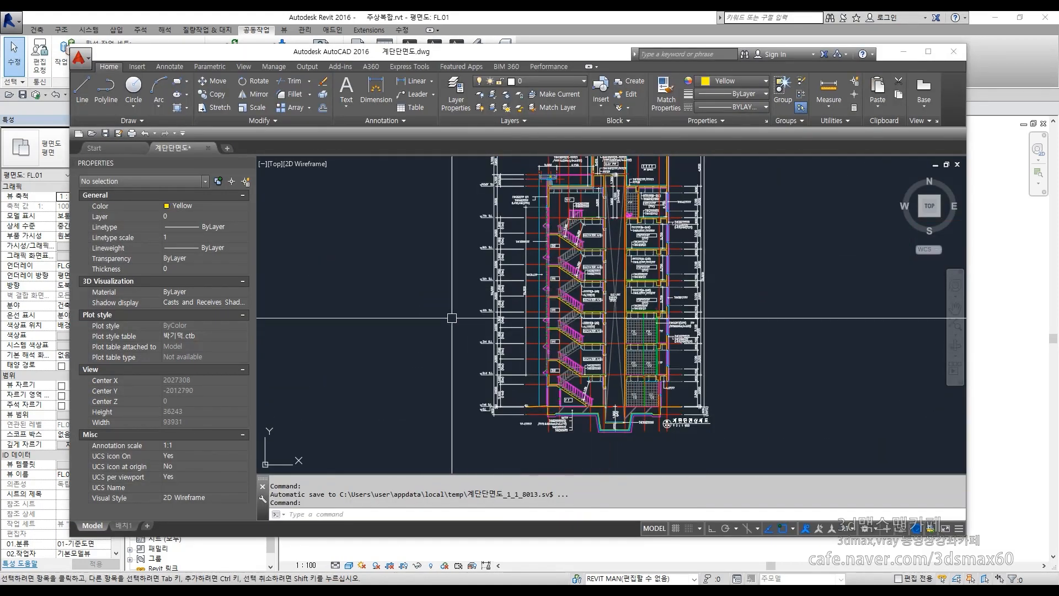
pyautogui.click(986, 411)
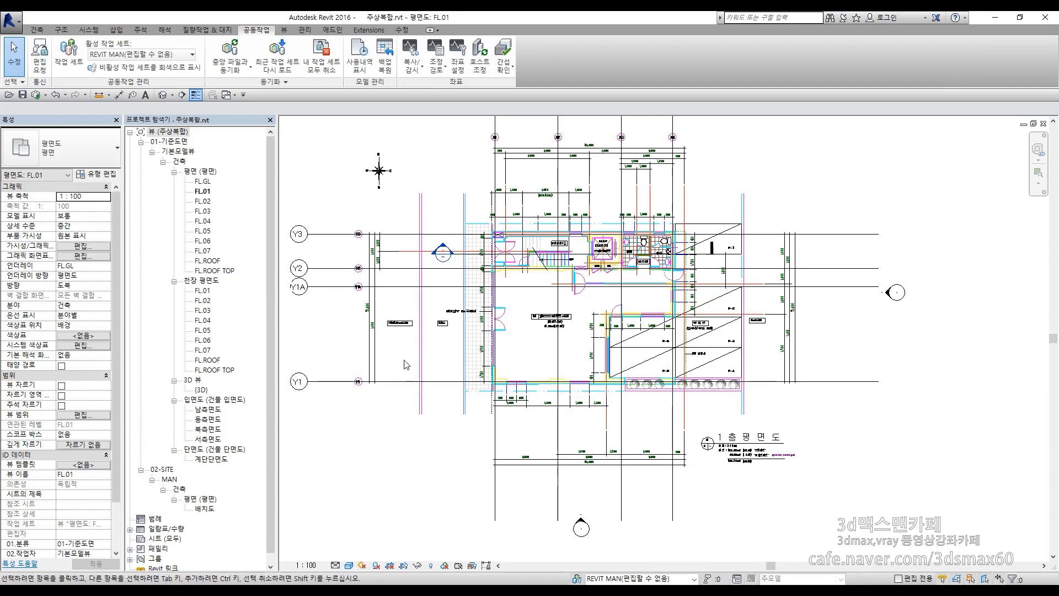
# - Check the imported 1층평면도.dwg drawing on the FL.01 plan by selecting it, and clear the selection
pyautogui.click(266, 362)
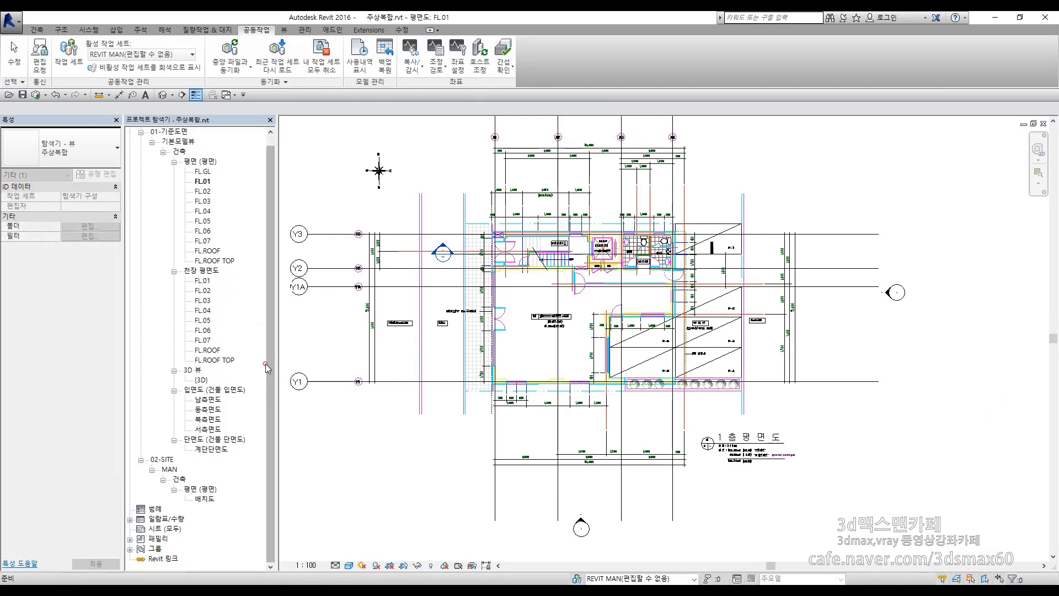
pyautogui.moveTo(270, 319); pyautogui.dragTo(271, 308)
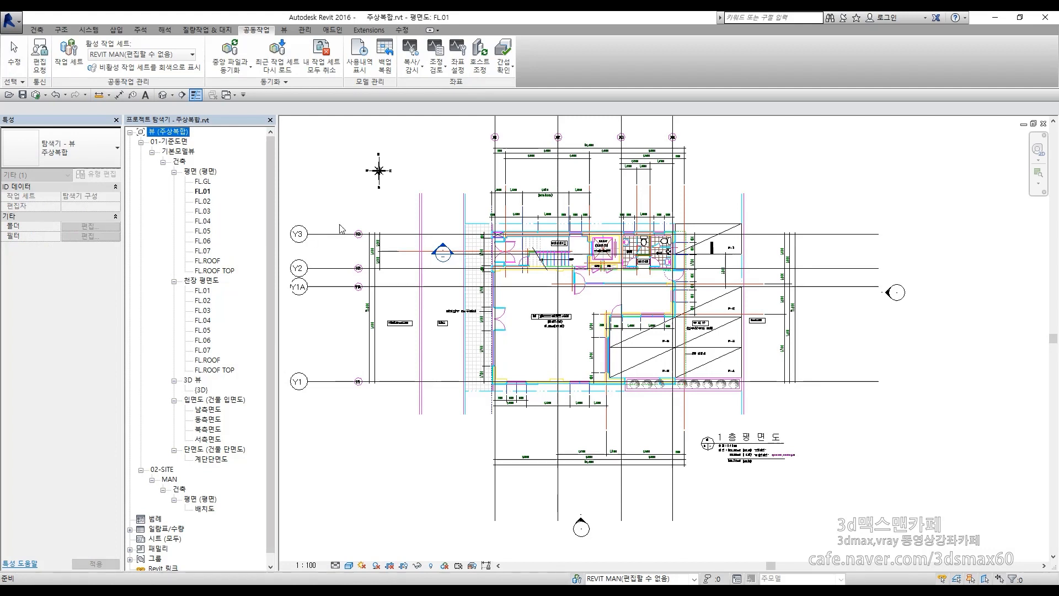
pyautogui.click(202, 191)
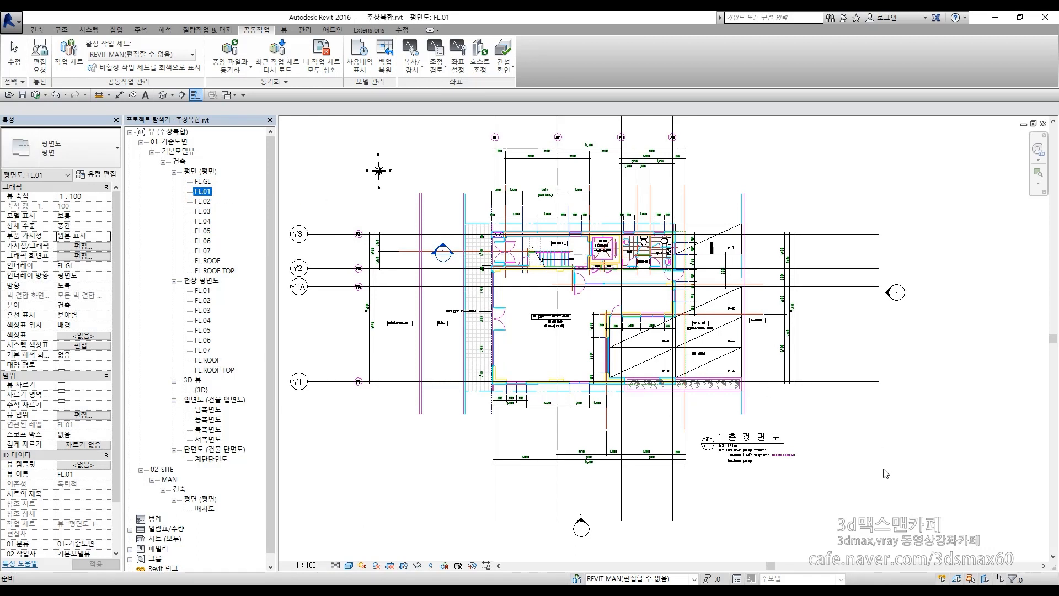
pyautogui.click(631, 327)
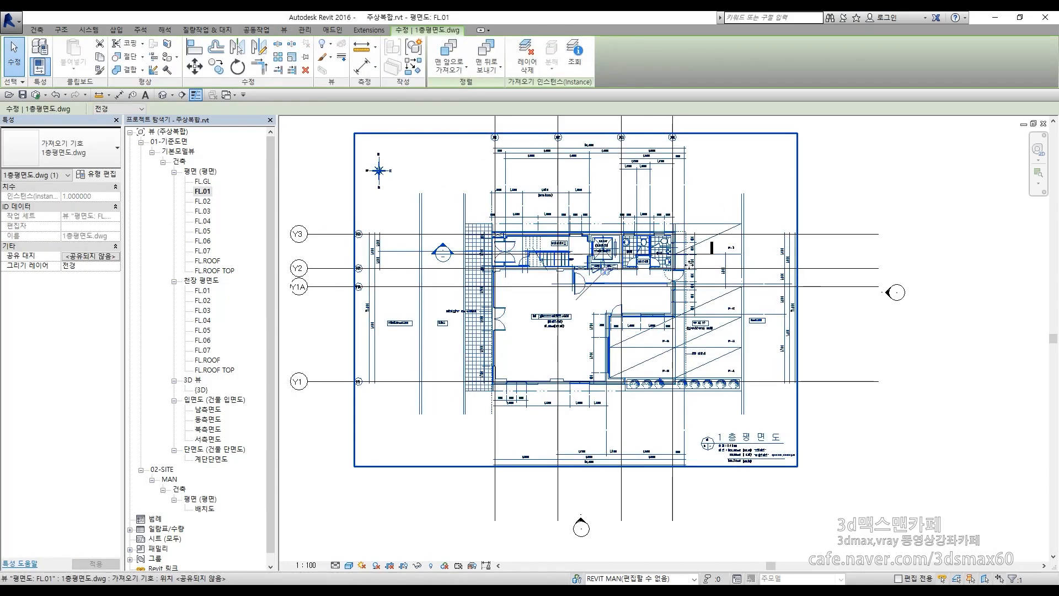
pyautogui.click(882, 434)
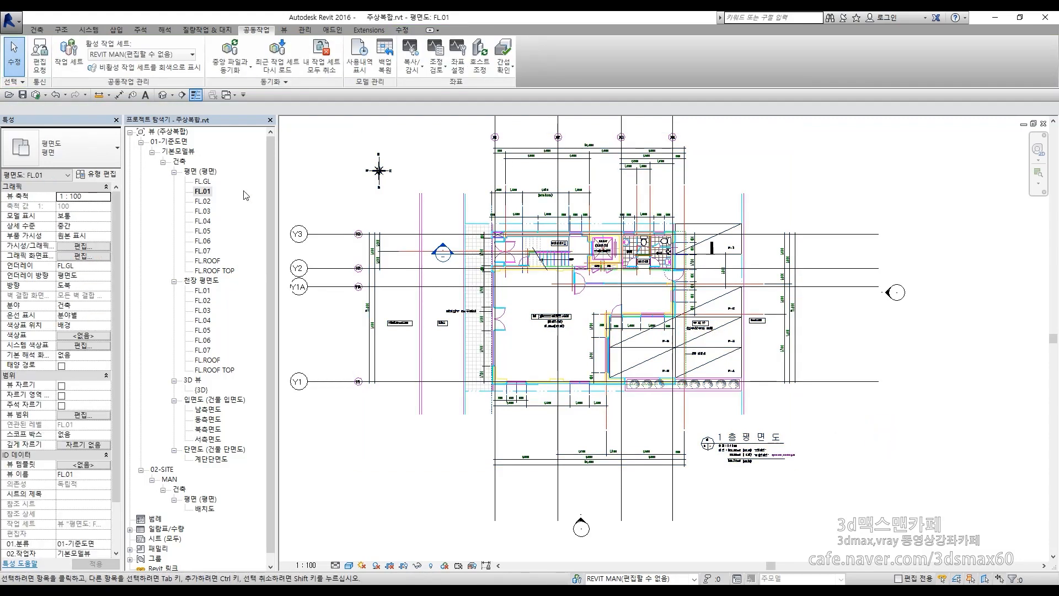
# - Collapse the ceiling plan views in the project tree and duplicate the FL.01 floor plan without its detailing
pyautogui.click(207, 195)
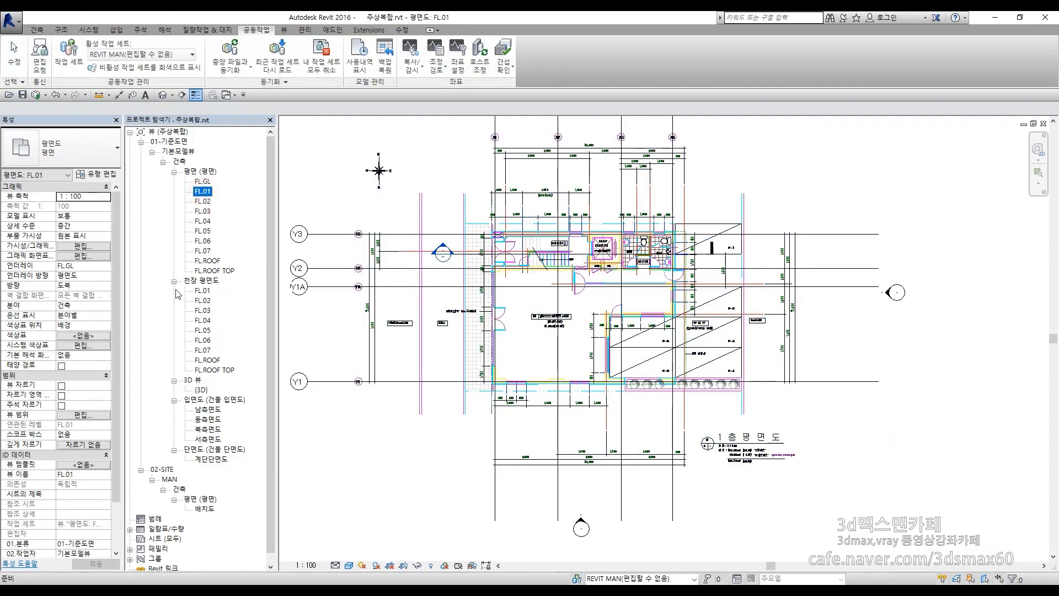
pyautogui.click(174, 280)
pyautogui.rightClick(204, 194)
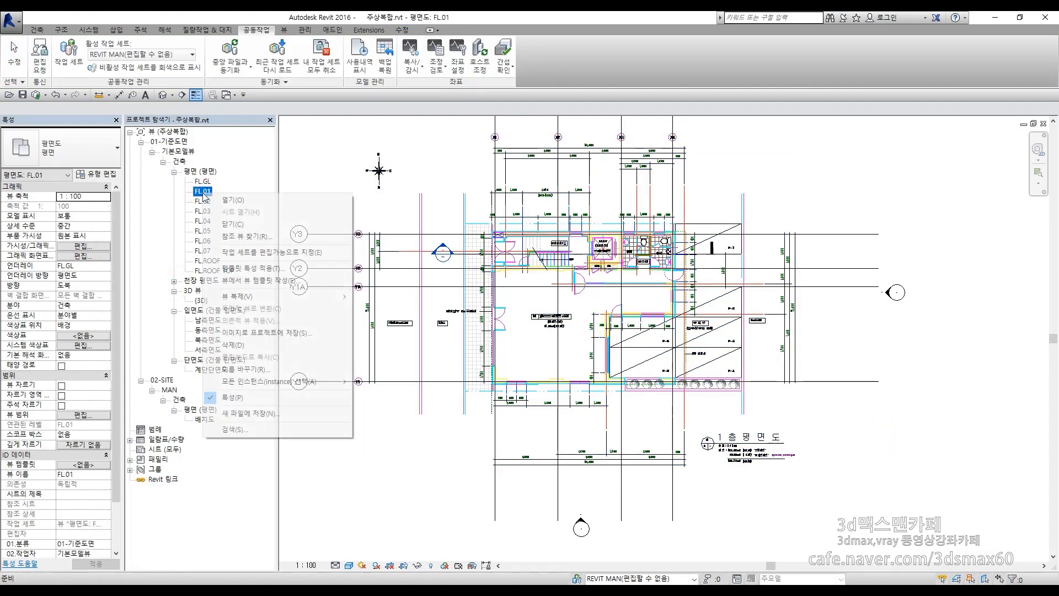
pyautogui.moveTo(325, 297)
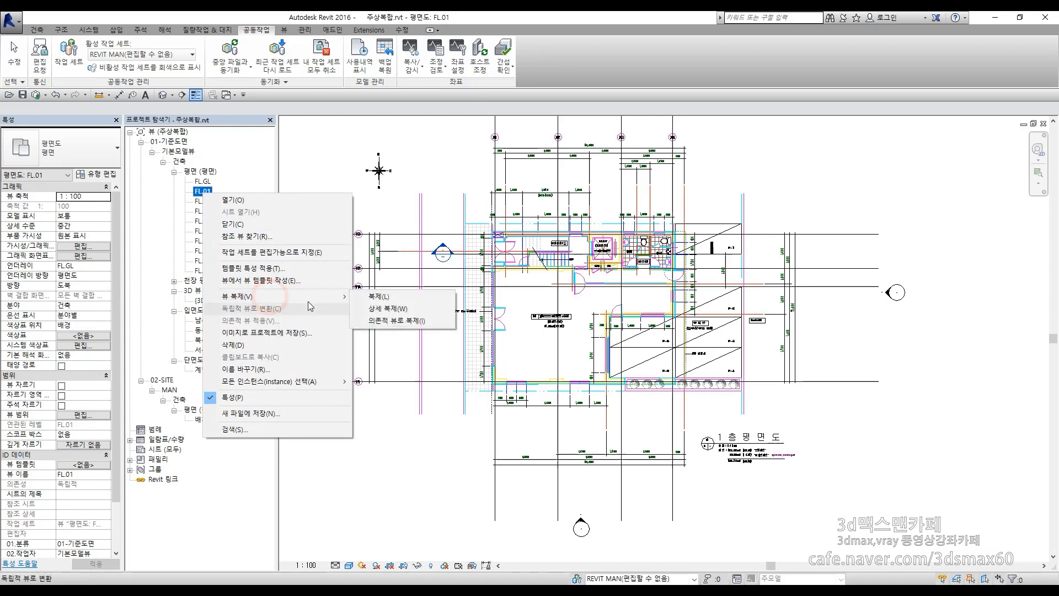
pyautogui.click(389, 296)
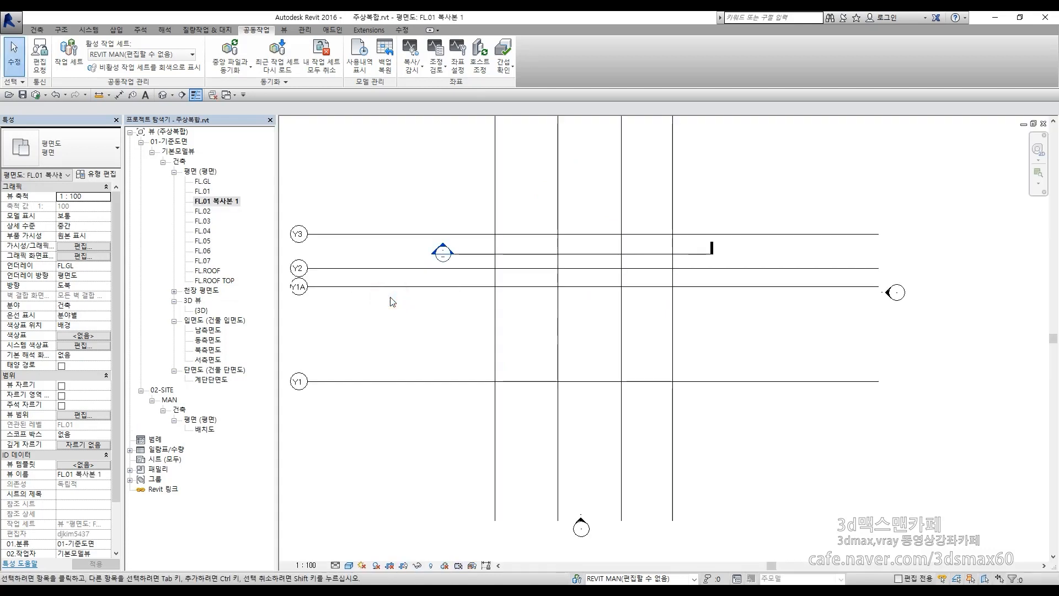
# - Rename the duplicated FL.01 floor plan view as FL.01-S-REVIT
pyautogui.click(224, 201)
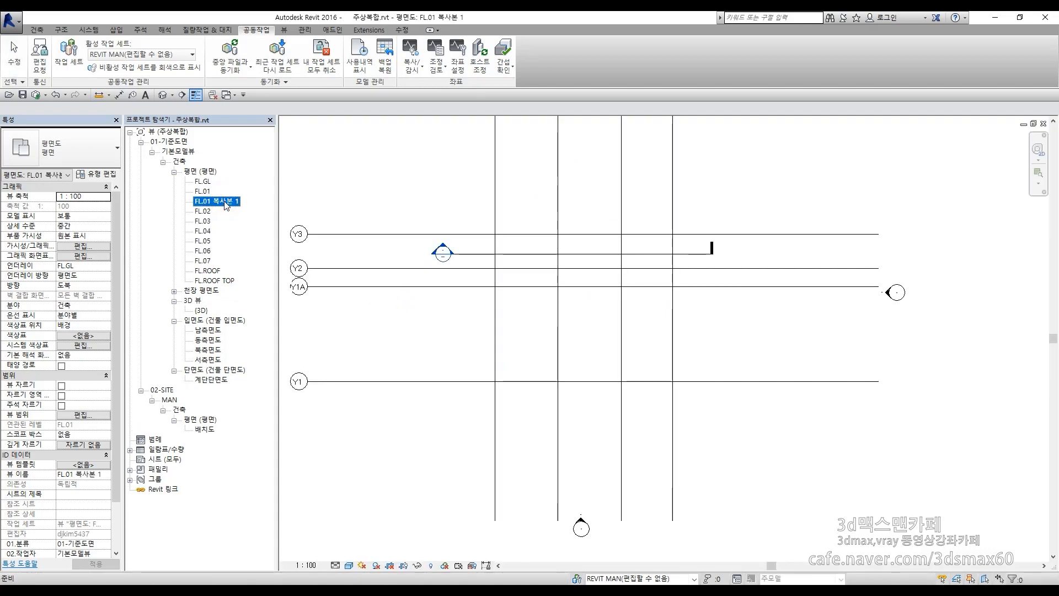
pyautogui.press('F2')
pyautogui.press('End')
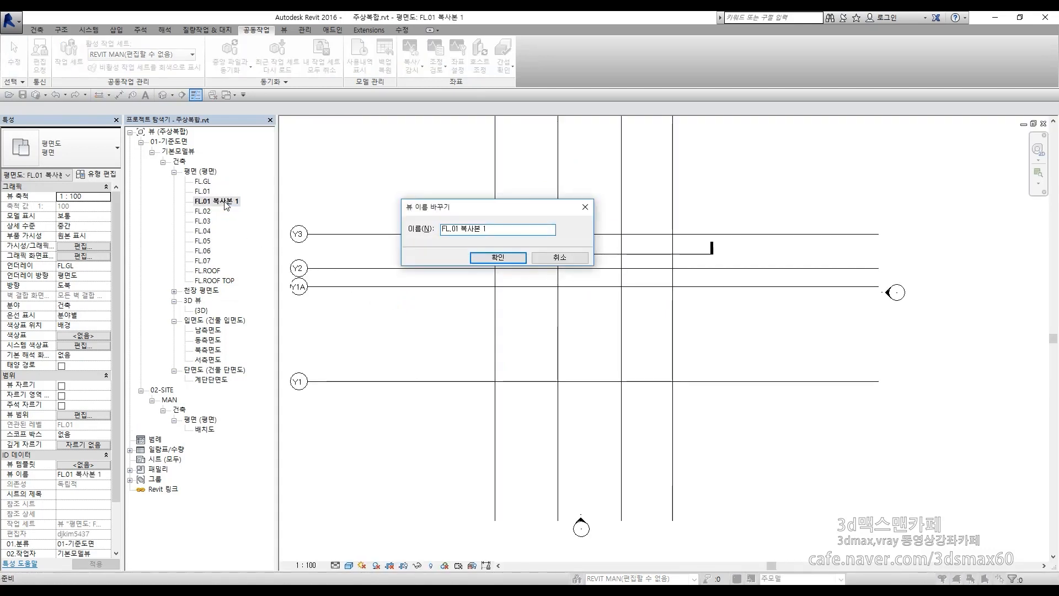
pyautogui.press('BackSpace')
pyautogui.press('BackSpace')
pyautogui.press('BackSpace')
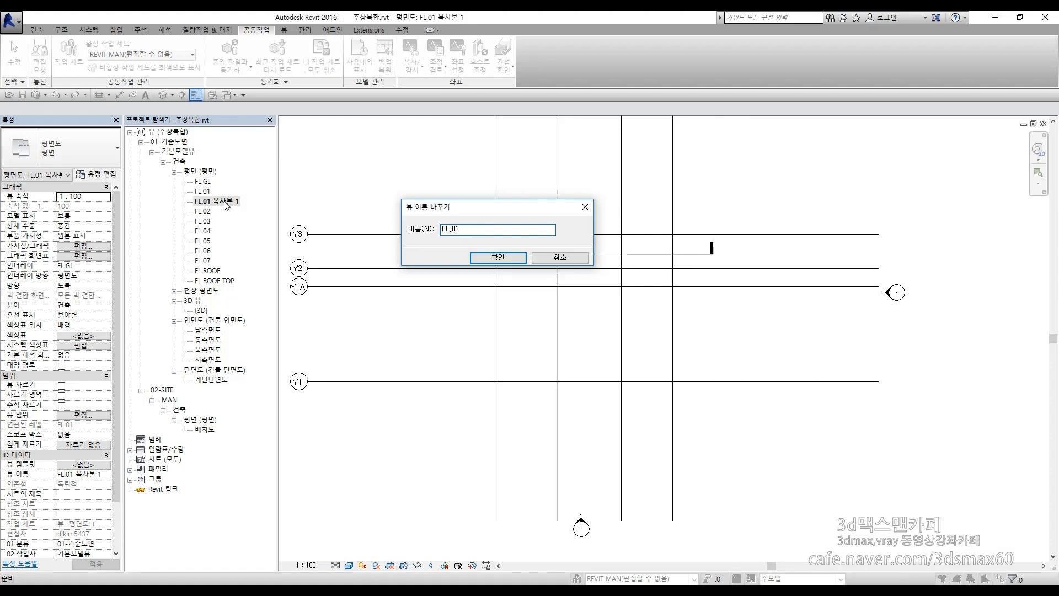
pyautogui.write('-')
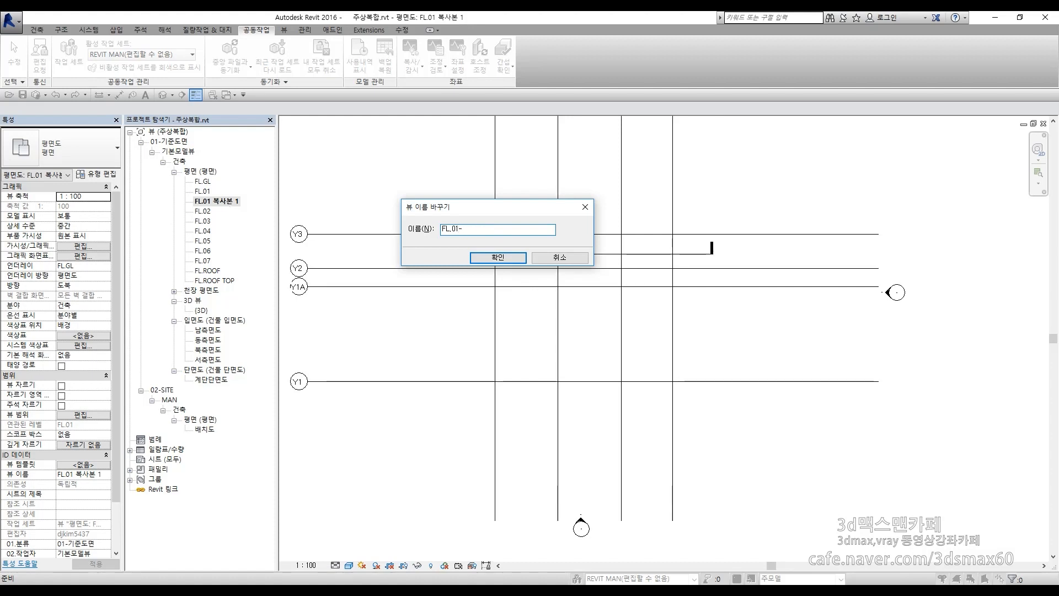
pyautogui.write('S-')
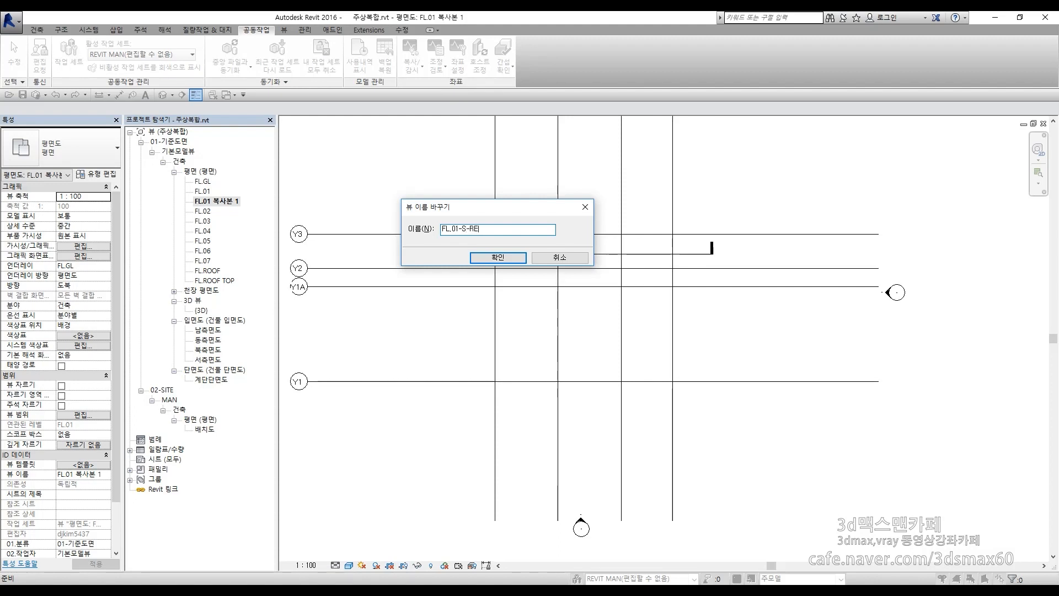
pyautogui.write('REVIT')
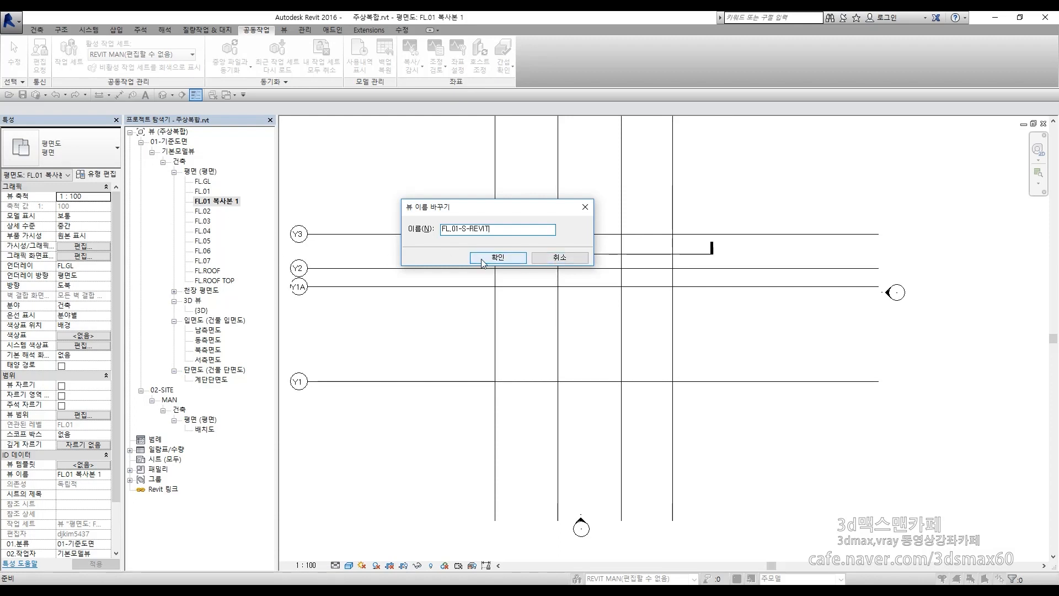
pyautogui.click(498, 257)
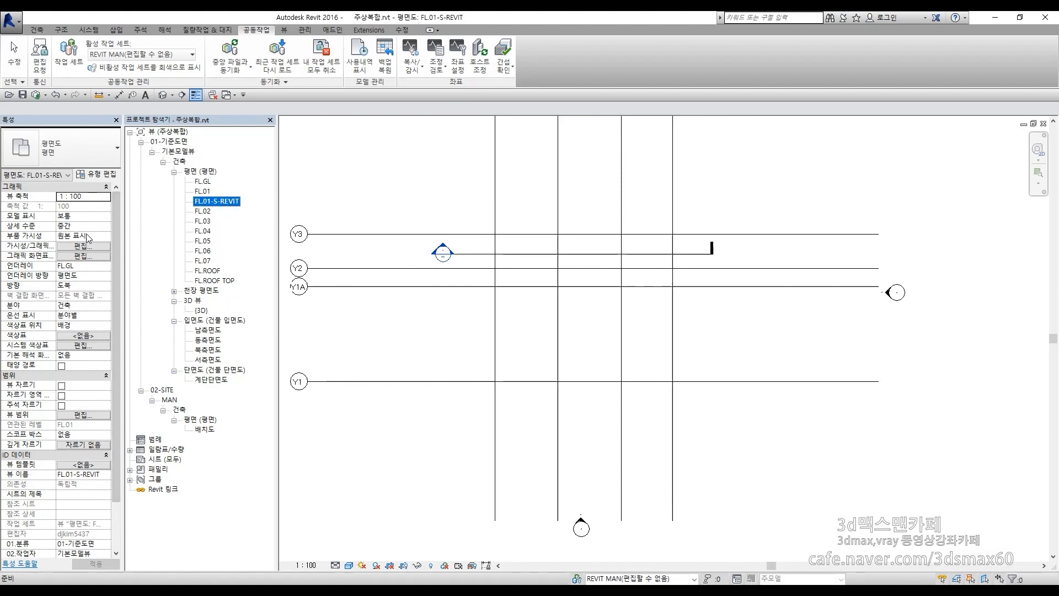
# - Set the discipline (분야) of the FL.01-S-REVIT view to 구조
pyautogui.click(77, 306)
pyautogui.click(107, 307)
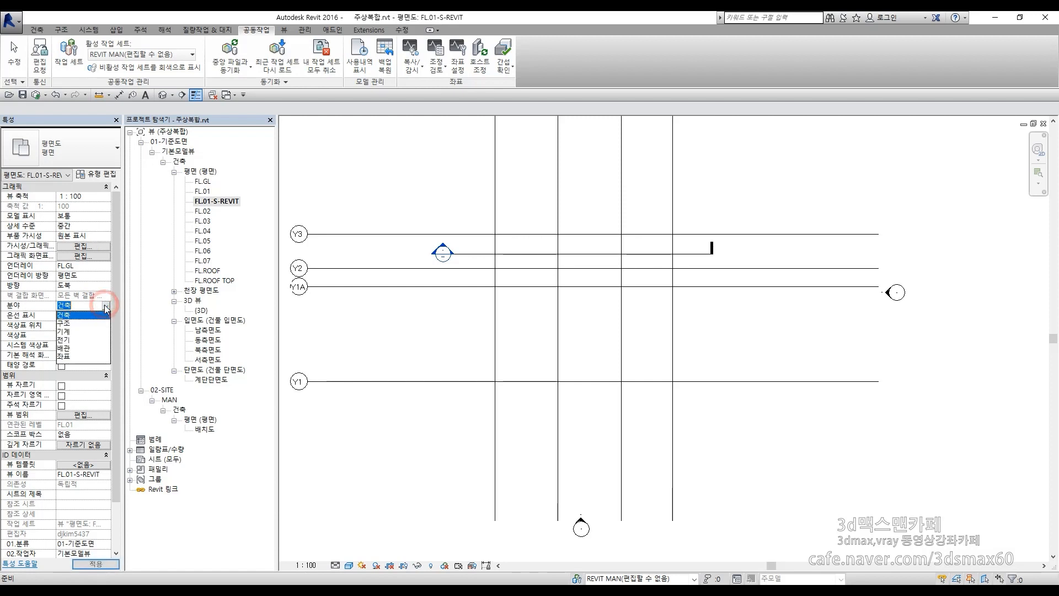
pyautogui.click(65, 323)
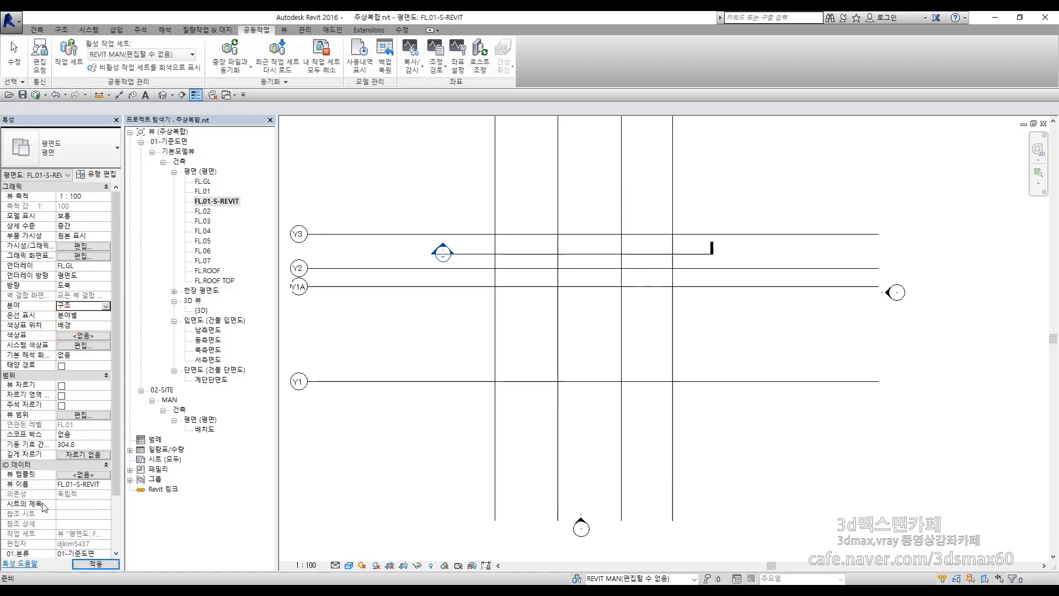
# - Set the view's classification parameter (01.분류) to 03-MODEL
pyautogui.moveTo(113, 487); pyautogui.dragTo(114, 543)
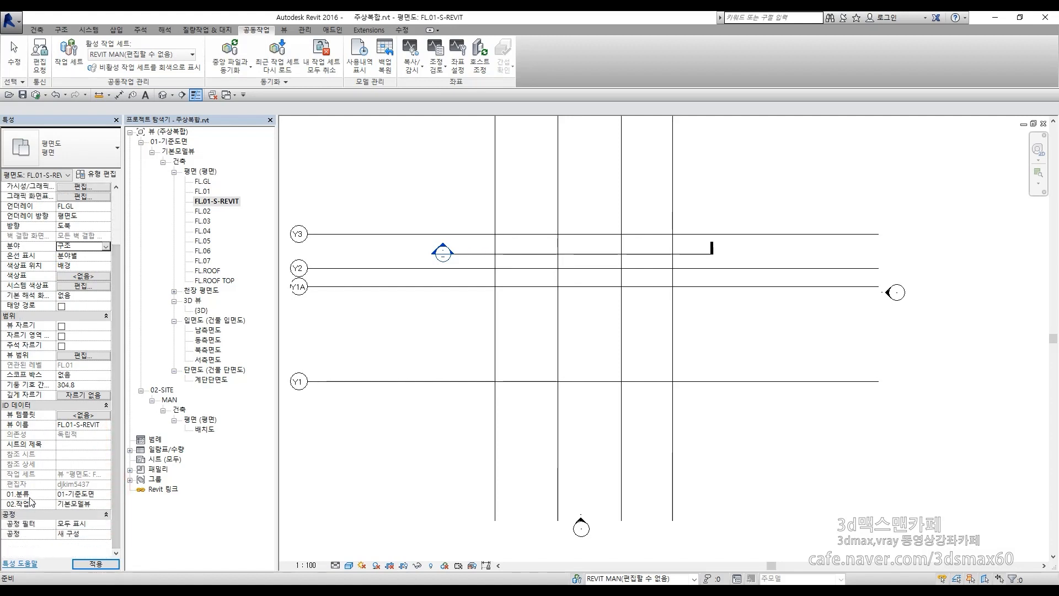
pyautogui.click(105, 493)
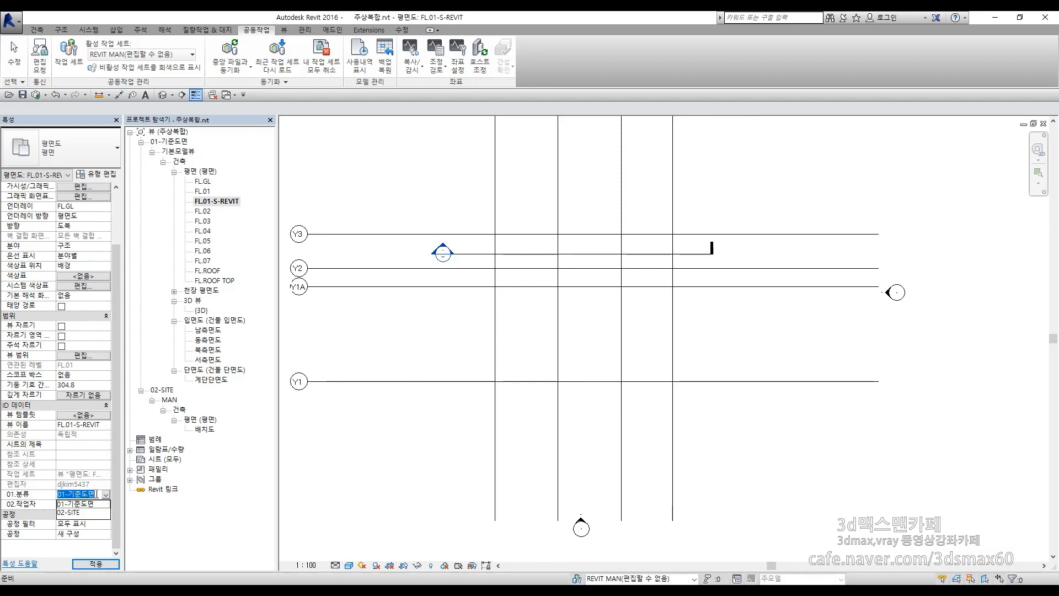
pyautogui.write('03-AH')
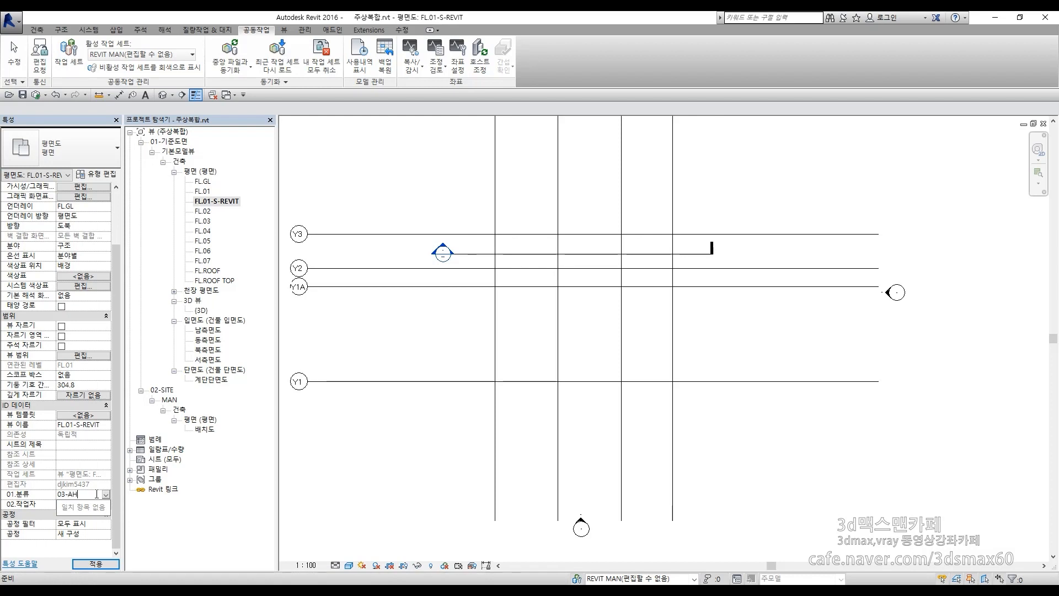
pyautogui.press('BackSpace')
pyautogui.press('BackSpace')
pyautogui.write('MODEL')
# - Set the view's worker parameter (02.작업자) to MAN and apply the view property changes
pyautogui.click(99, 504)
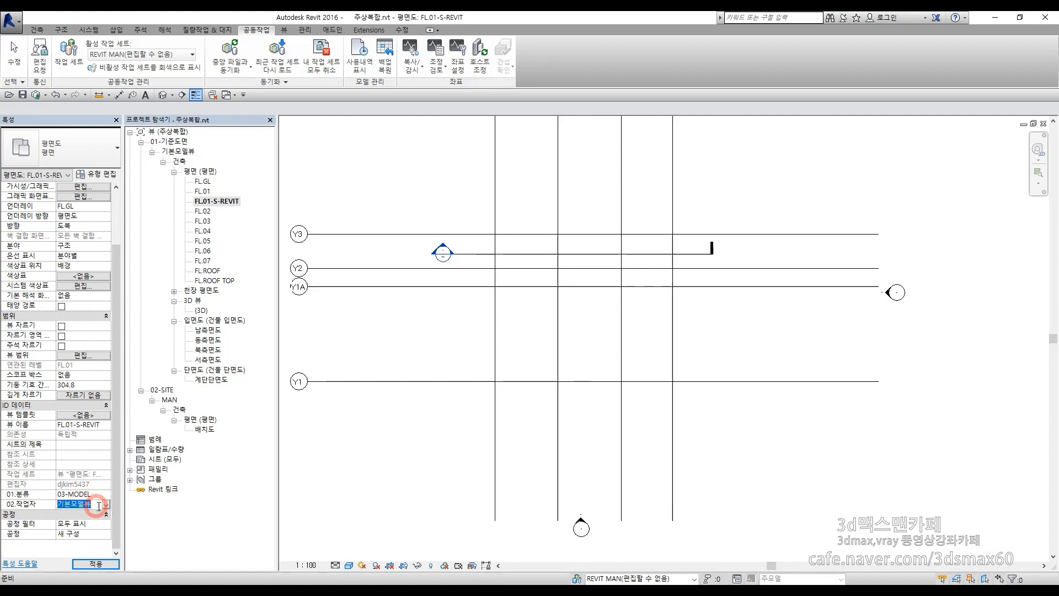
pyautogui.click(106, 505)
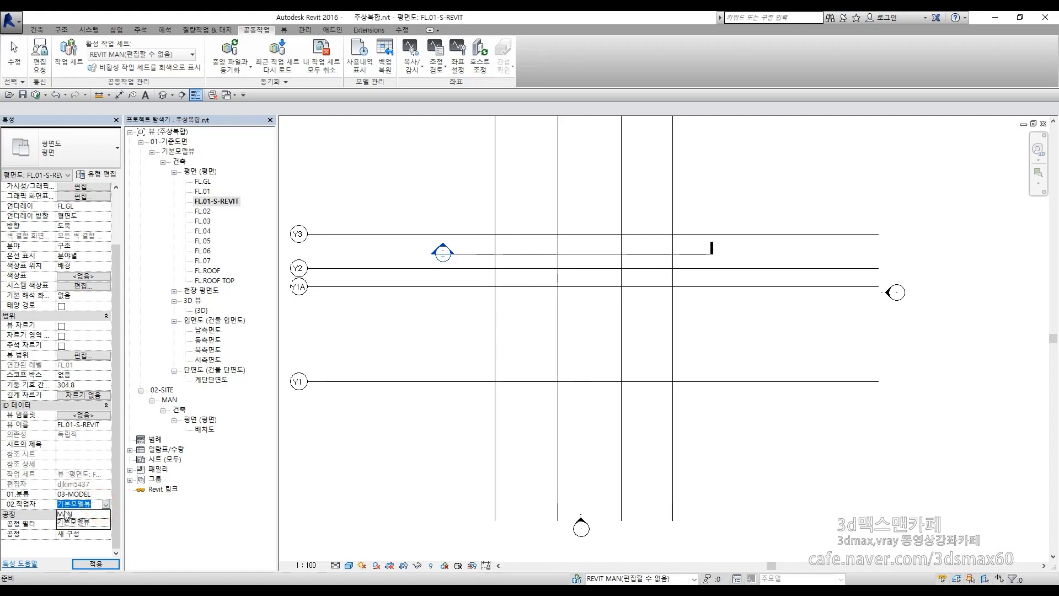
pyautogui.click(65, 514)
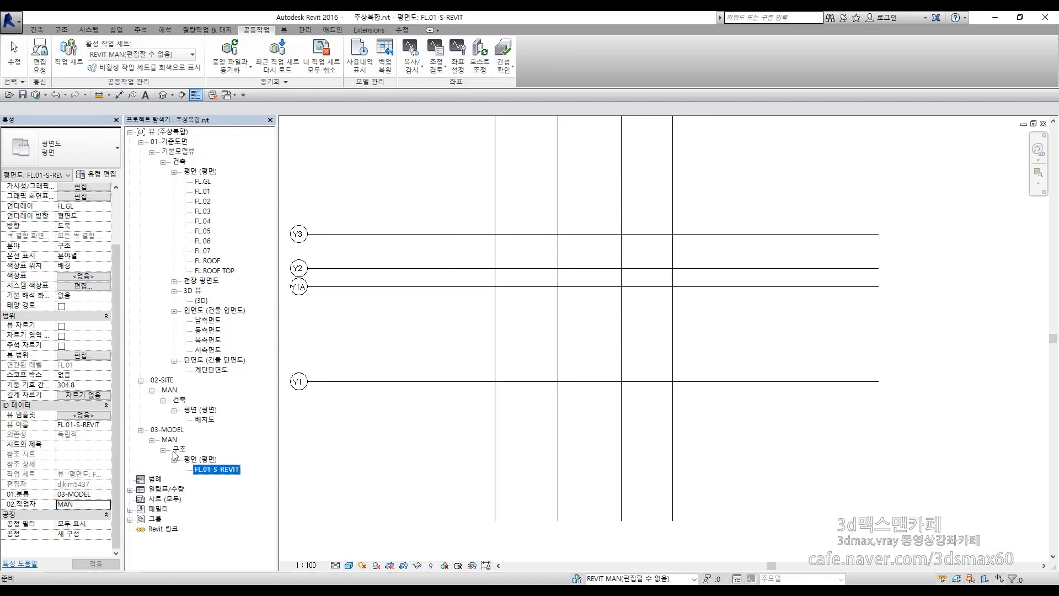
pyautogui.click(395, 475)
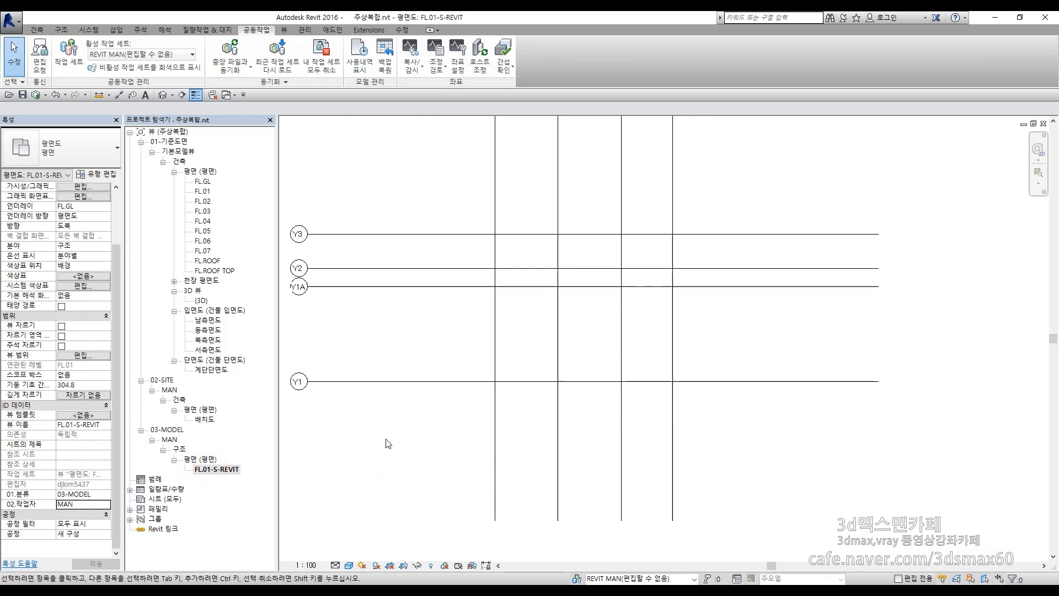
# - Examine the X and Y grid layout in the FL.01-S-REVIT plan view
pyautogui.scroll(-2, 522, 428)
pyautogui.scroll(3, 464, 346)
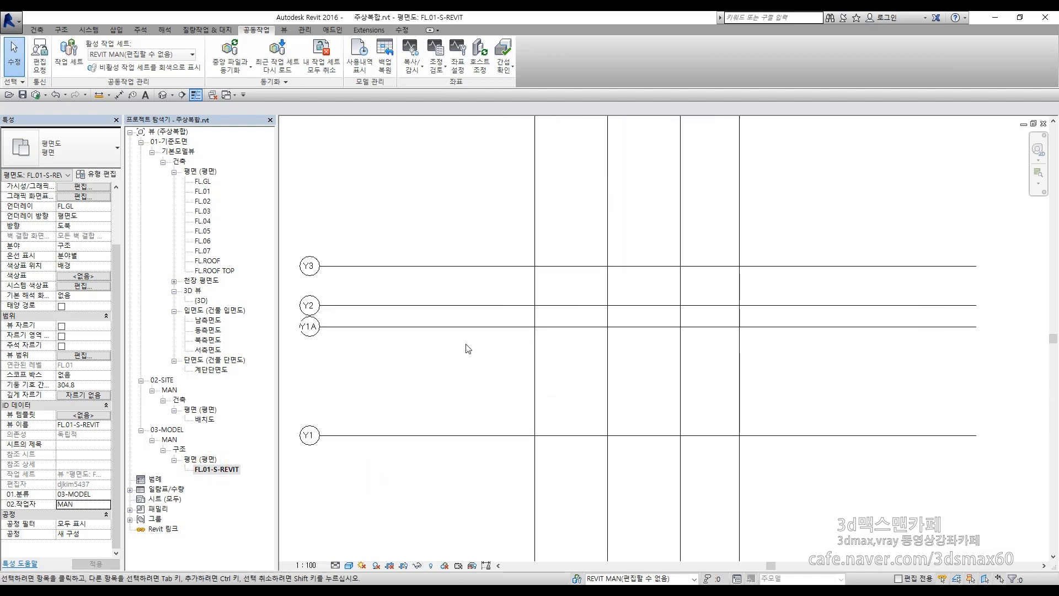
pyautogui.moveTo(466, 350); pyautogui.dragTo(491, 309, button='middle')
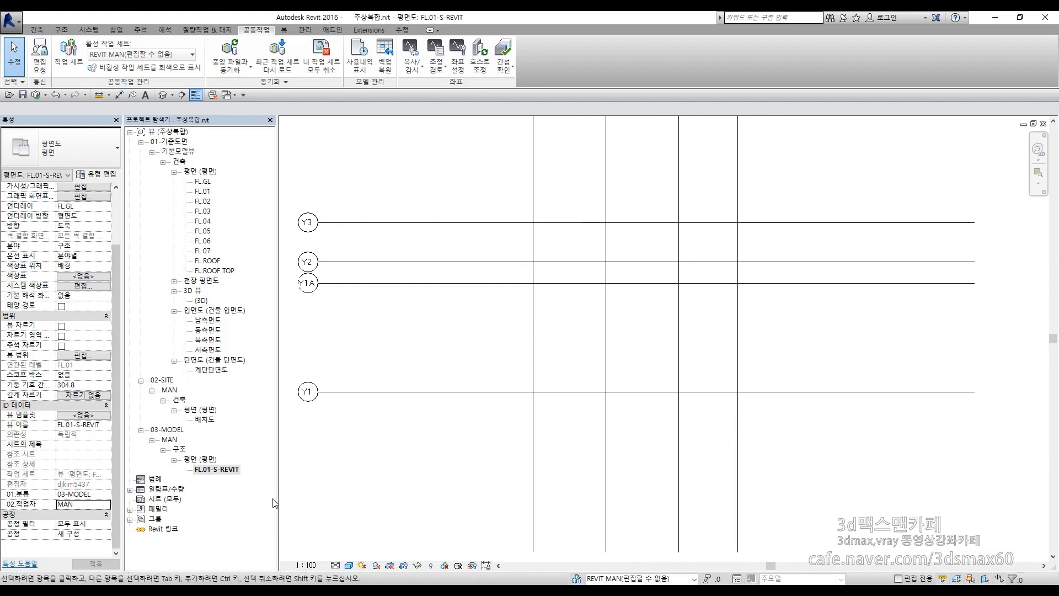
pyautogui.scroll(-3, 756, 205)
pyautogui.moveTo(751, 236); pyautogui.dragTo(690, 316, button='middle')
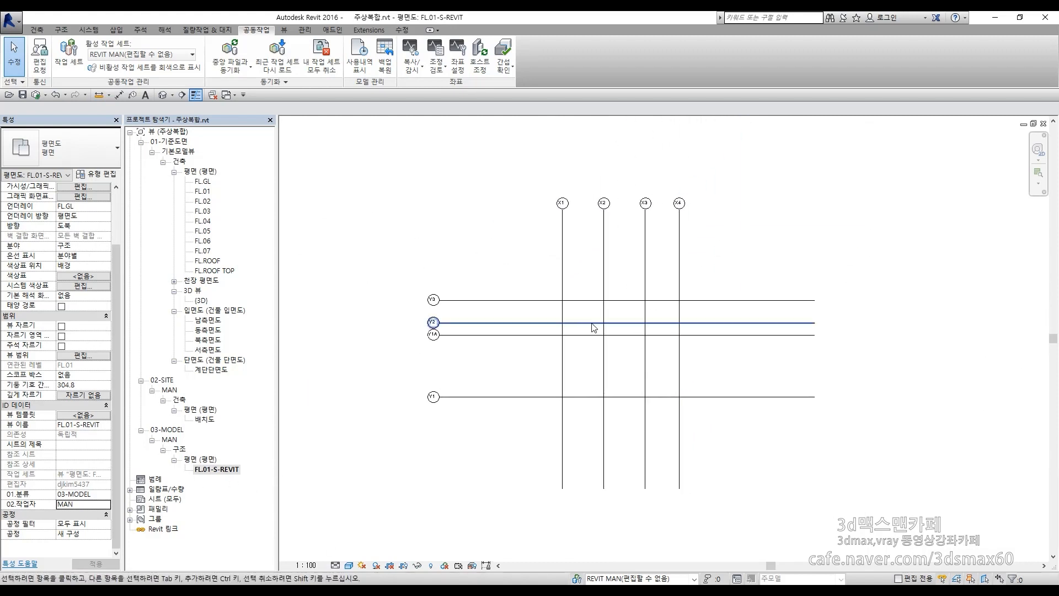
pyautogui.scroll(2, 453, 331)
pyautogui.scroll(1, 453, 332)
pyautogui.moveTo(780, 372); pyautogui.dragTo(665, 336, button='middle')
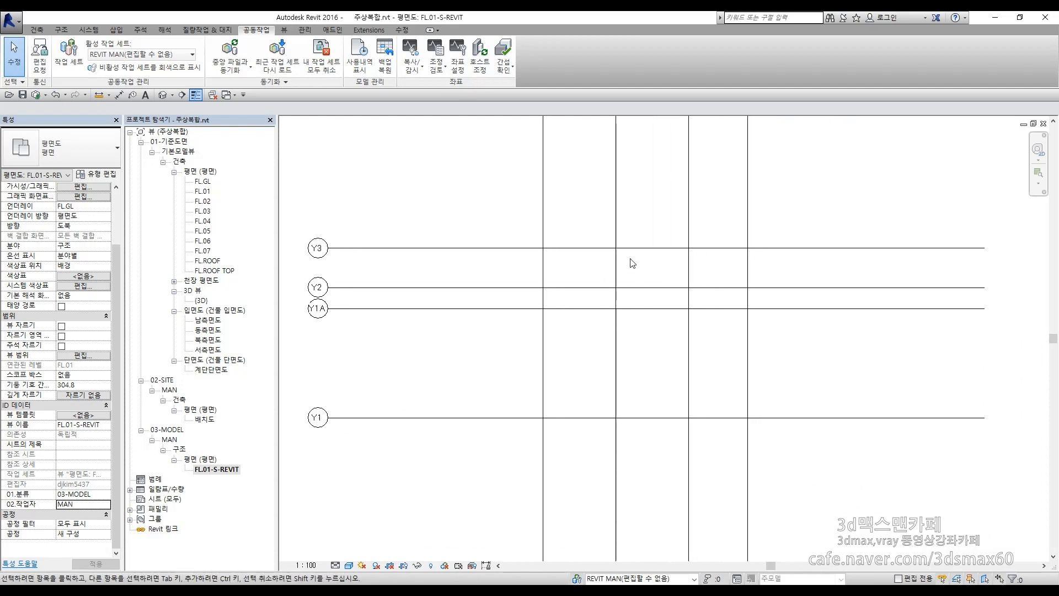
# - Synchronize 주상복합 with the central file using the existing settings, and close the project
pyautogui.click(414, 183)
pyautogui.click(238, 47)
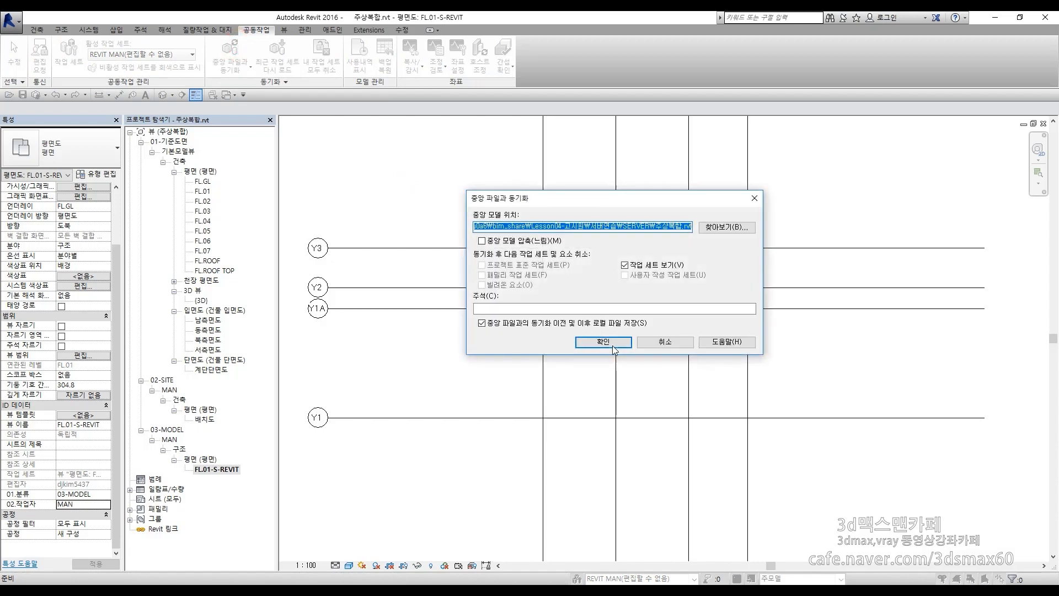
pyautogui.click(602, 343)
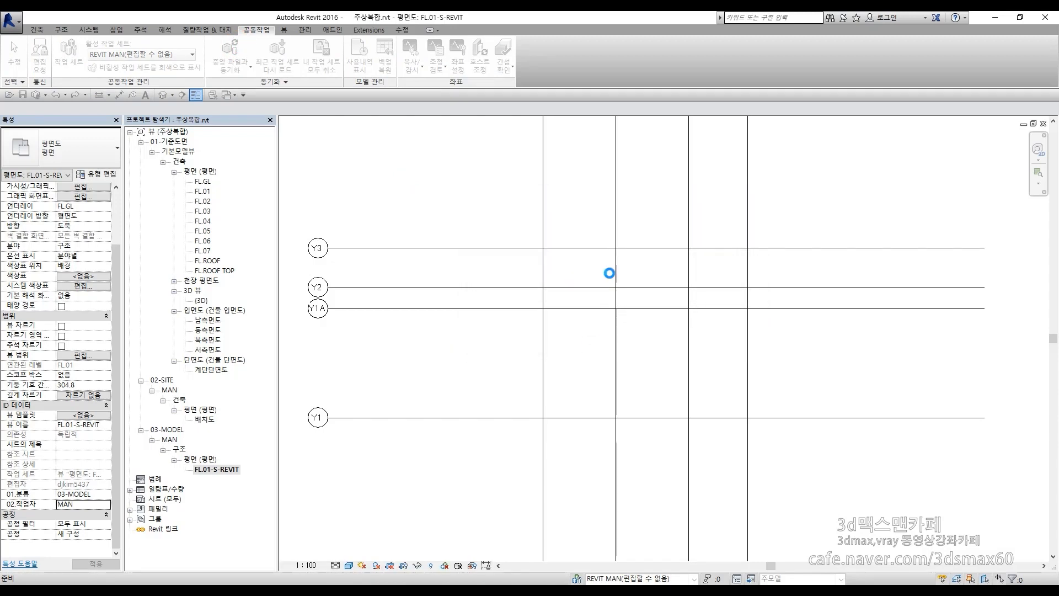
pyautogui.click(1043, 123)
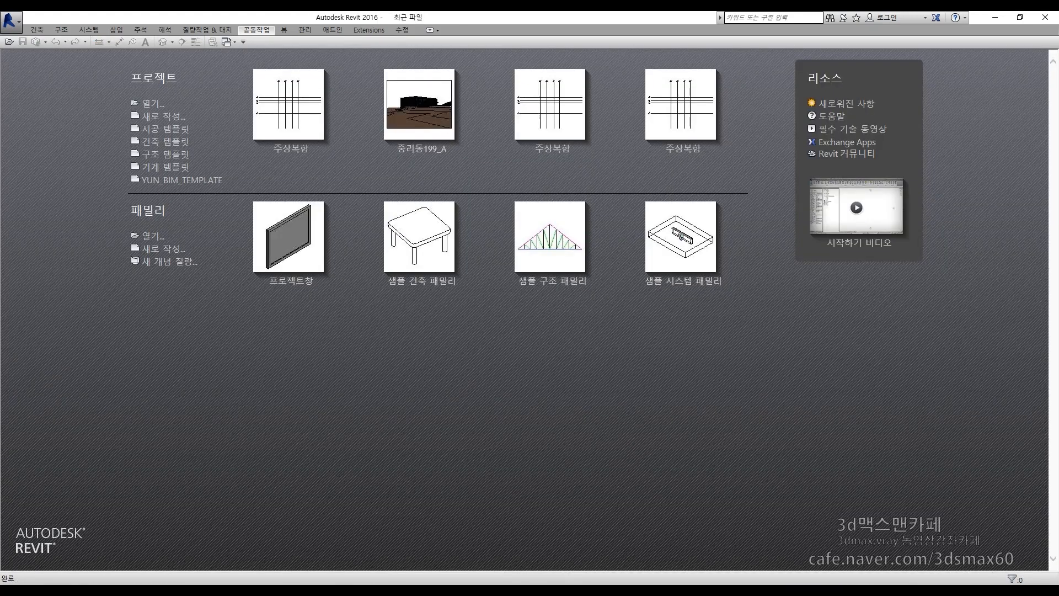